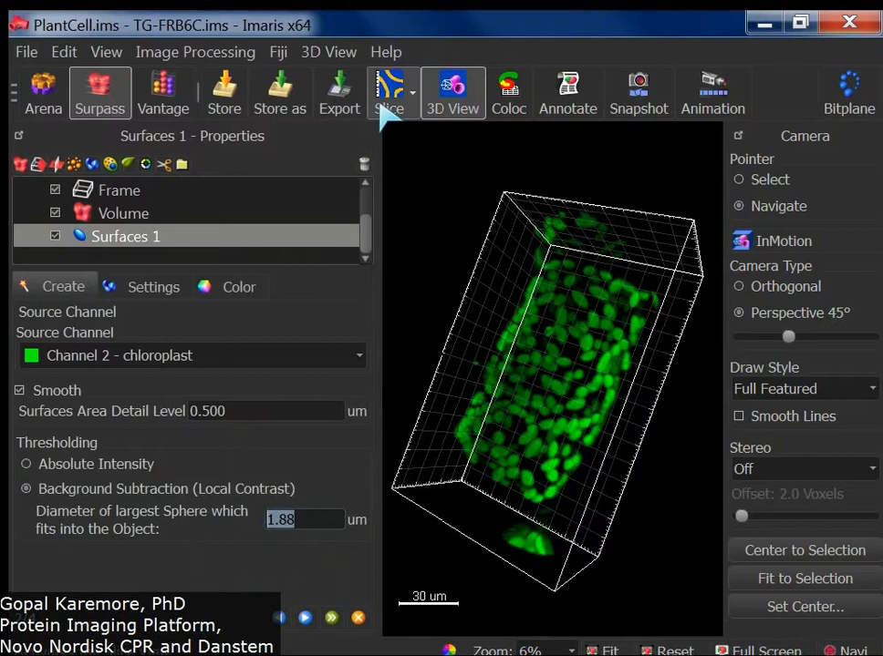
Step: Show the dataset as 2D slices, go to slice 6 and measure the width of an elongated chloroplast with a line
{"action": "left_click", "coordinate": [383, 91]}
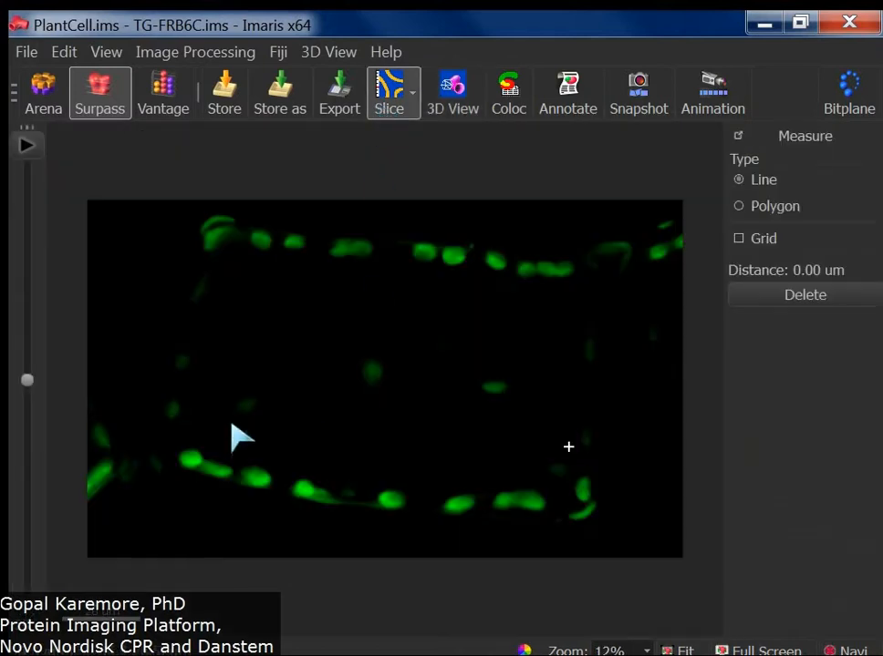
{"action": "left_click_drag", "start_coordinate": [26, 380], "coordinate": [28, 548]}
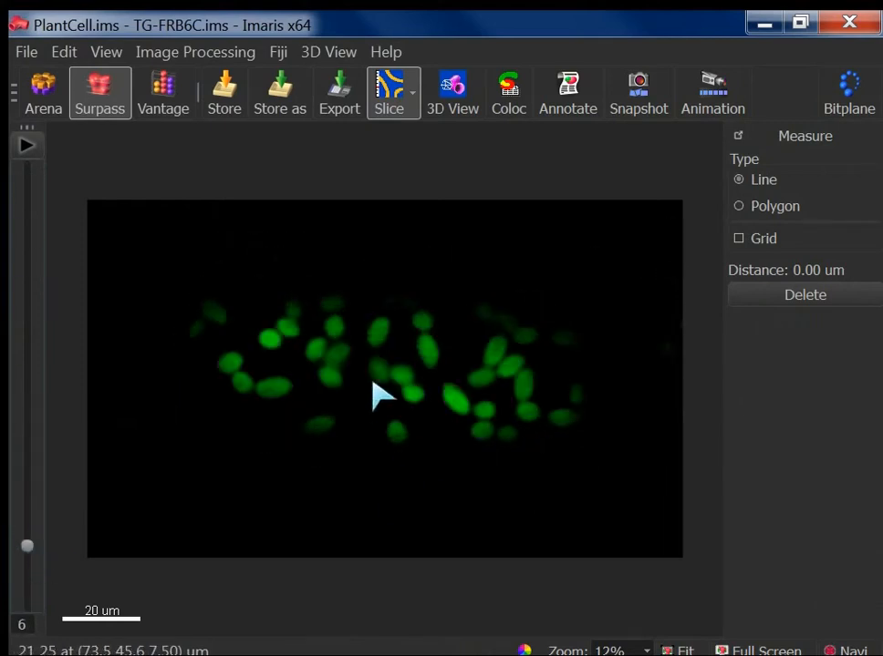
{"action": "left_click", "coordinate": [272, 377]}
{"action": "left_click", "coordinate": [276, 396]}
{"action": "left_click", "coordinate": [268, 380]}
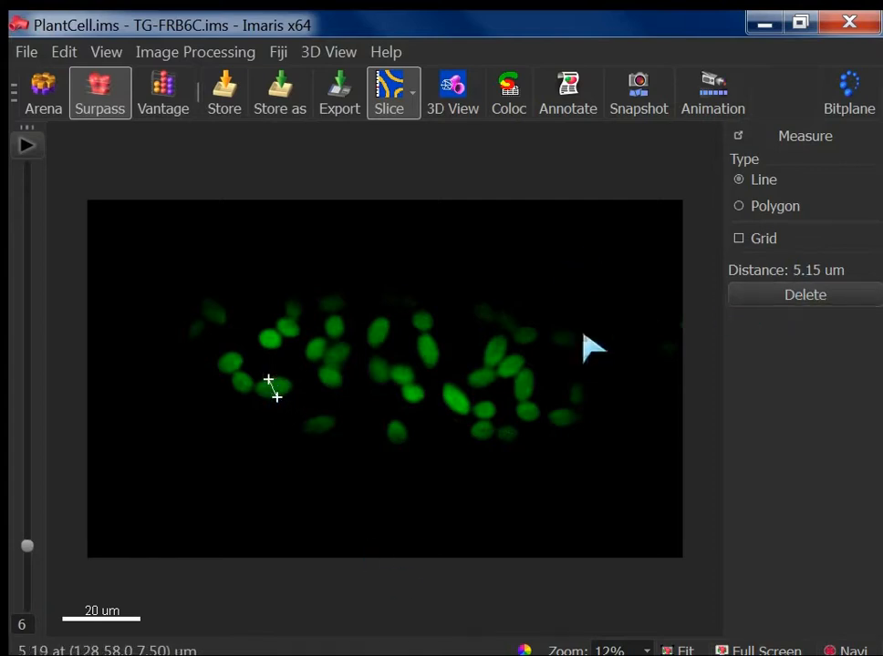
Step: Measure two more chloroplasts near the centre of slice 6, including the full length of the bright elongated one
{"action": "left_click", "coordinate": [423, 357]}
{"action": "left_click", "coordinate": [425, 338]}
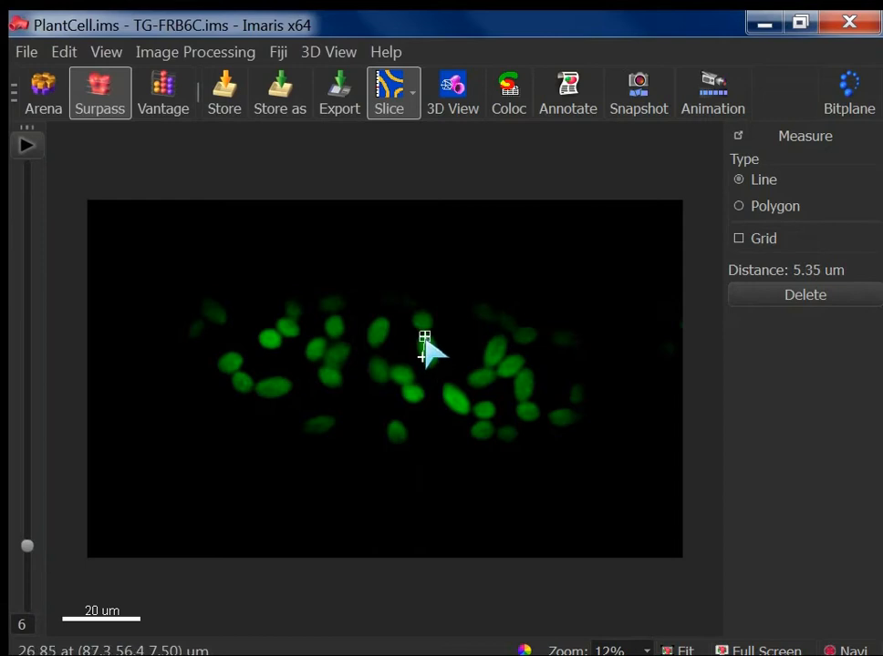
{"action": "left_click", "coordinate": [445, 386]}
{"action": "left_click", "coordinate": [465, 413]}
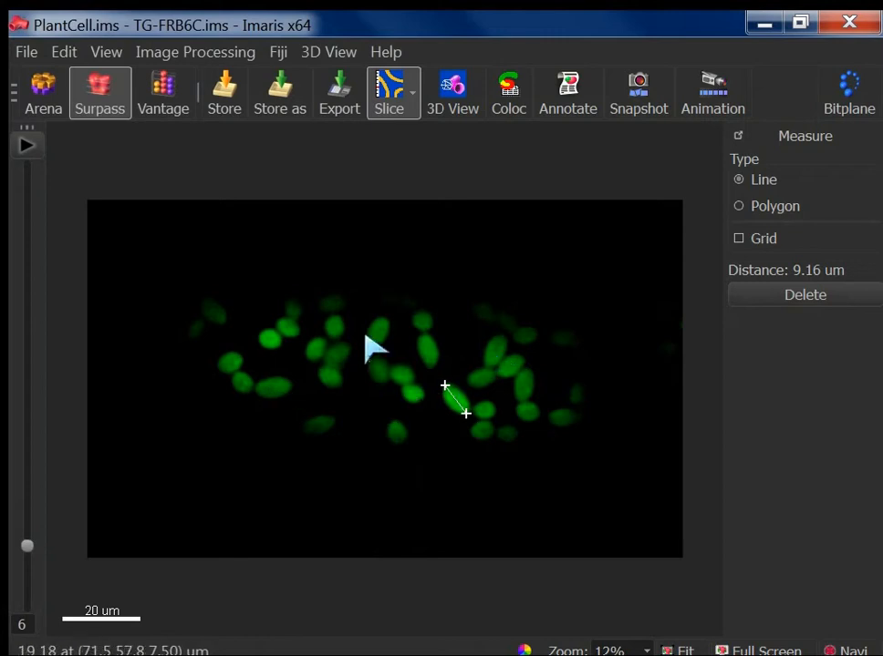
Step: Go to slice 28 and measure the lengths of two bright chloroplasts along the cell's lower edge
{"action": "left_click_drag", "start_coordinate": [27, 545], "coordinate": [23, 283]}
{"action": "left_click", "coordinate": [426, 476]}
{"action": "left_click", "coordinate": [459, 483]}
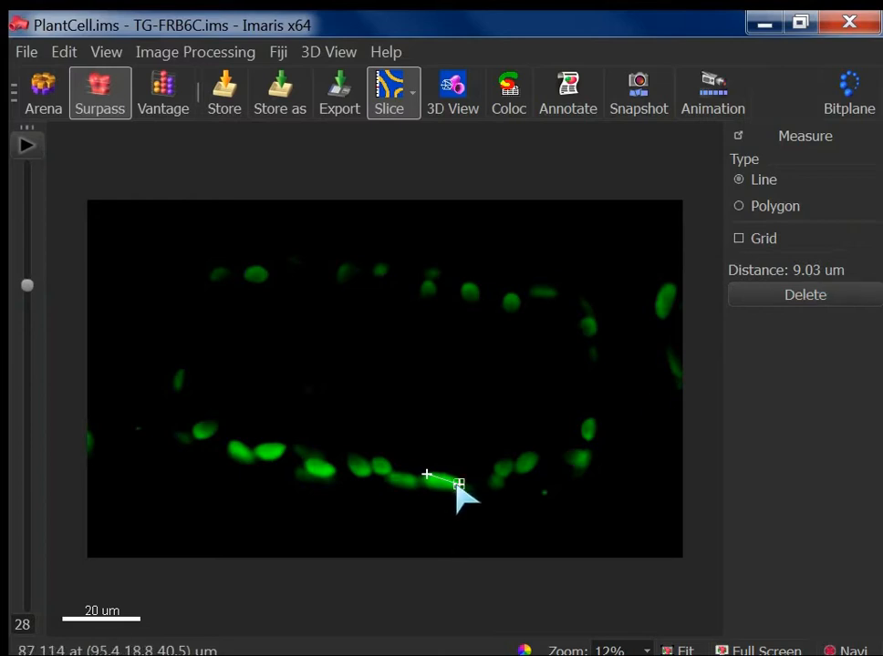
{"action": "left_click", "coordinate": [256, 455]}
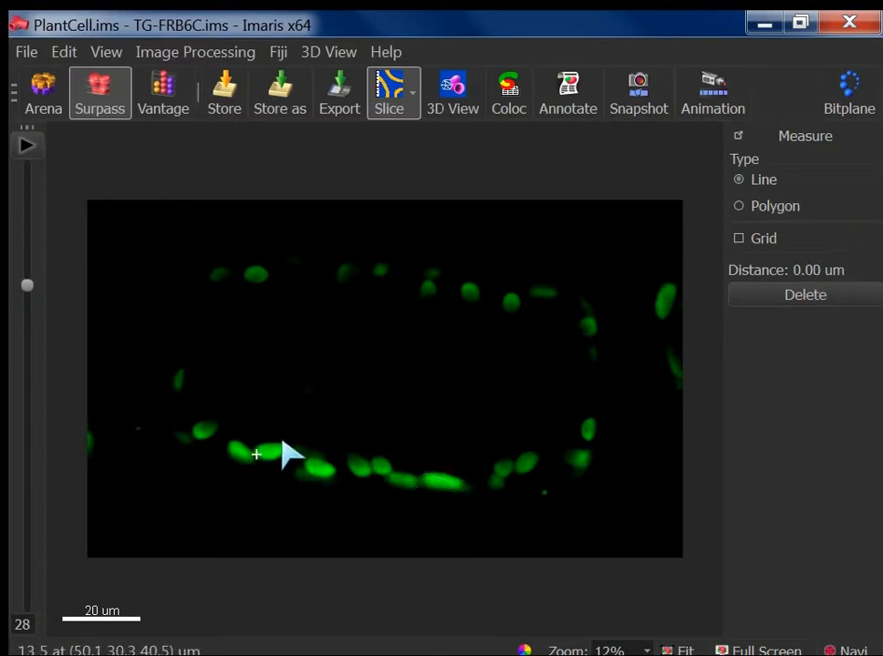
{"action": "left_click", "coordinate": [282, 443]}
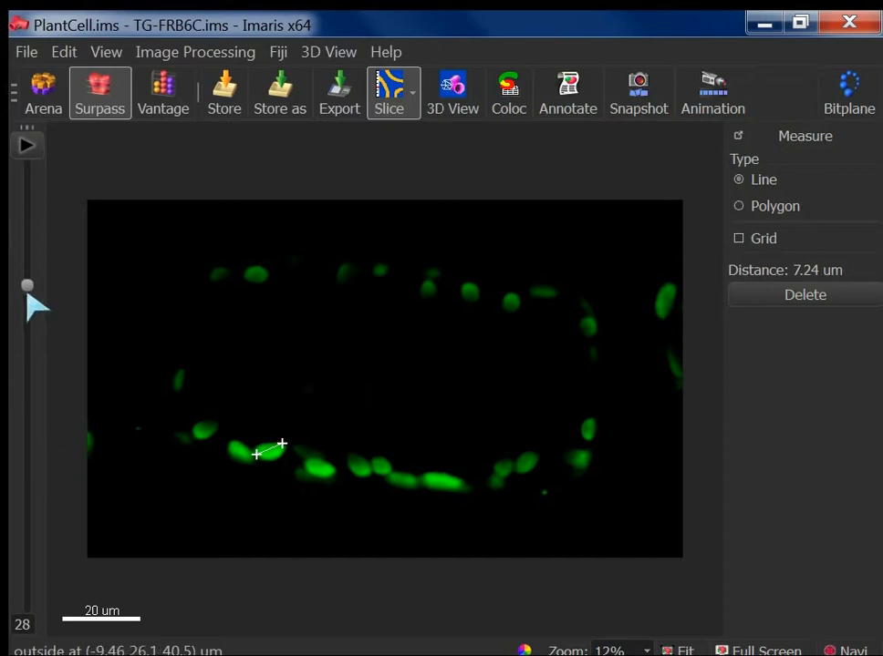
Step: Return to slice 6, remeasure the bright elongated chloroplast near the centre, and move to slice 30
{"action": "left_click_drag", "start_coordinate": [26, 289], "coordinate": [28, 545]}
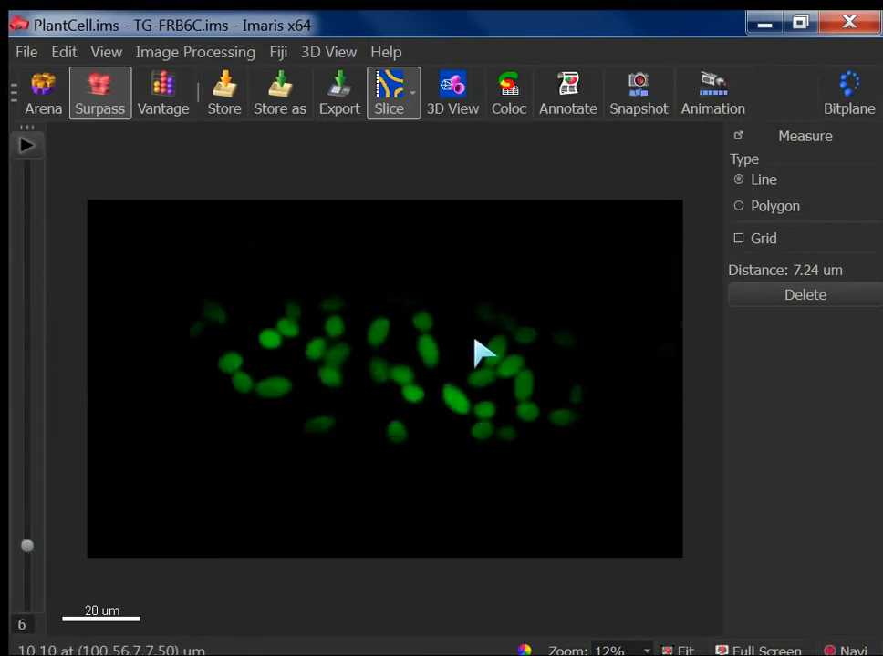
{"action": "left_click_drag", "start_coordinate": [447, 389], "coordinate": [467, 410]}
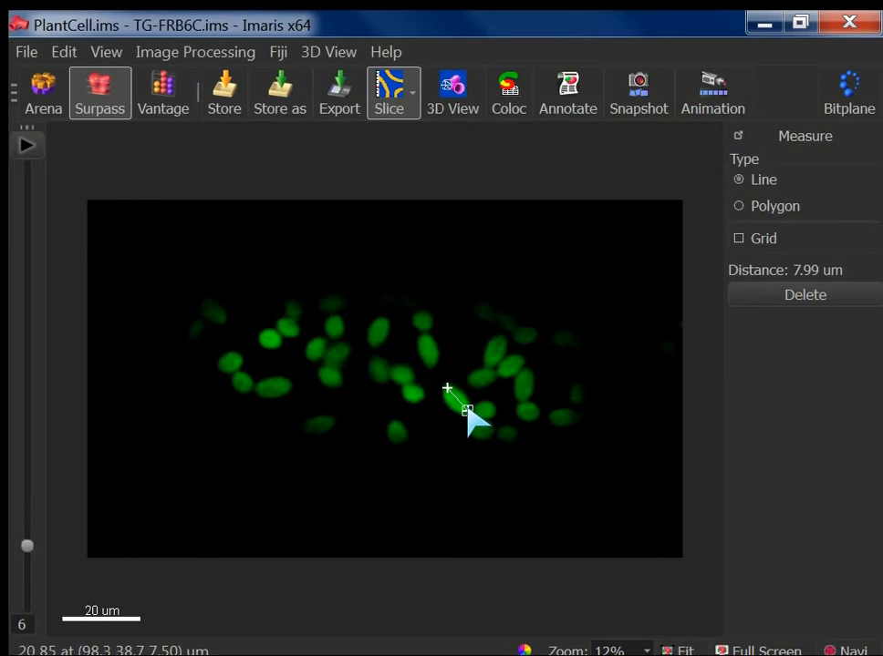
{"action": "left_click_drag", "start_coordinate": [26, 545], "coordinate": [24, 265]}
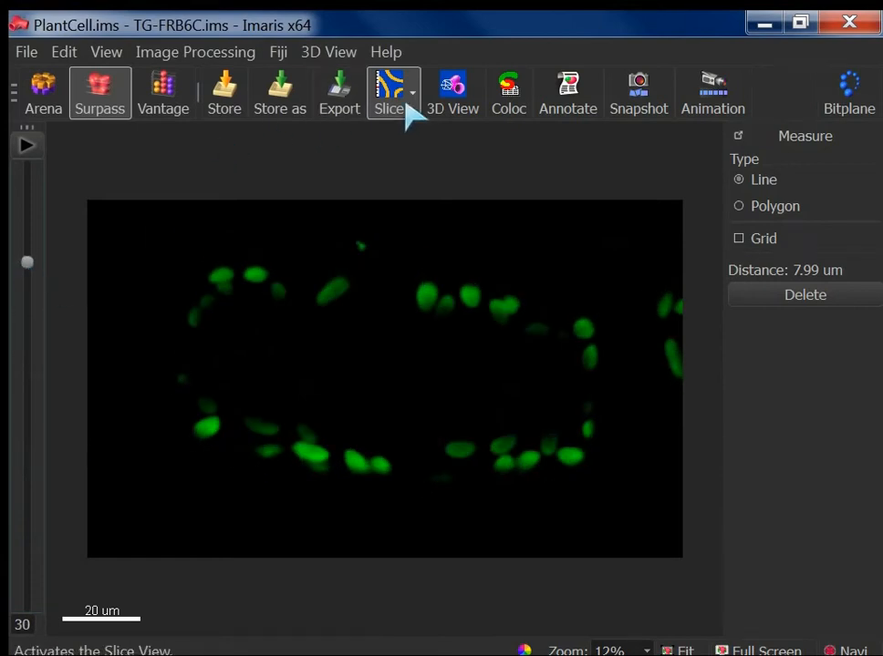
Step: Return to the 3D view, set the surface thresholding to Absolute Intensity and advance to the threshold stage of the wizard
{"action": "left_click", "coordinate": [441, 104]}
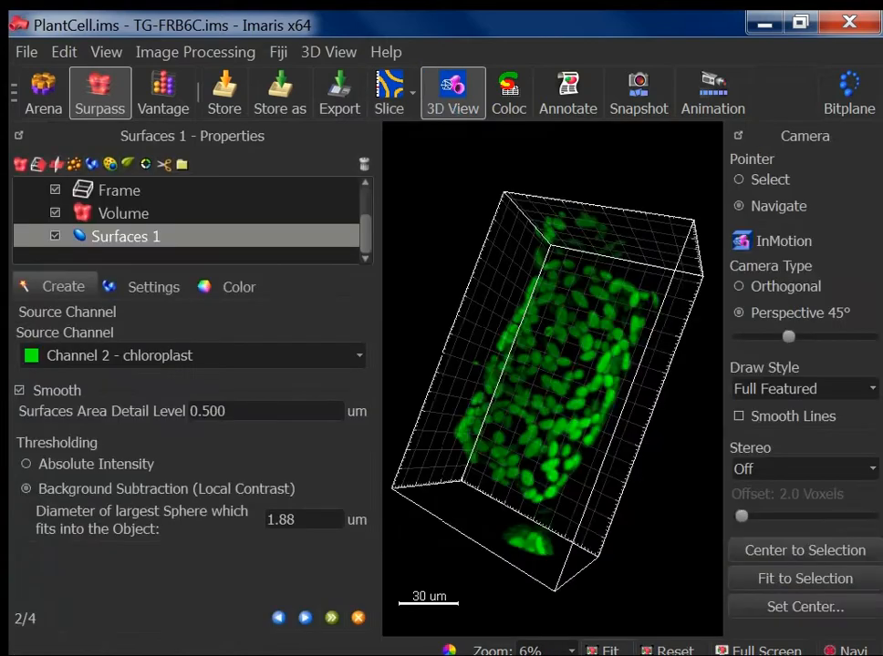
{"action": "left_click", "coordinate": [73, 466]}
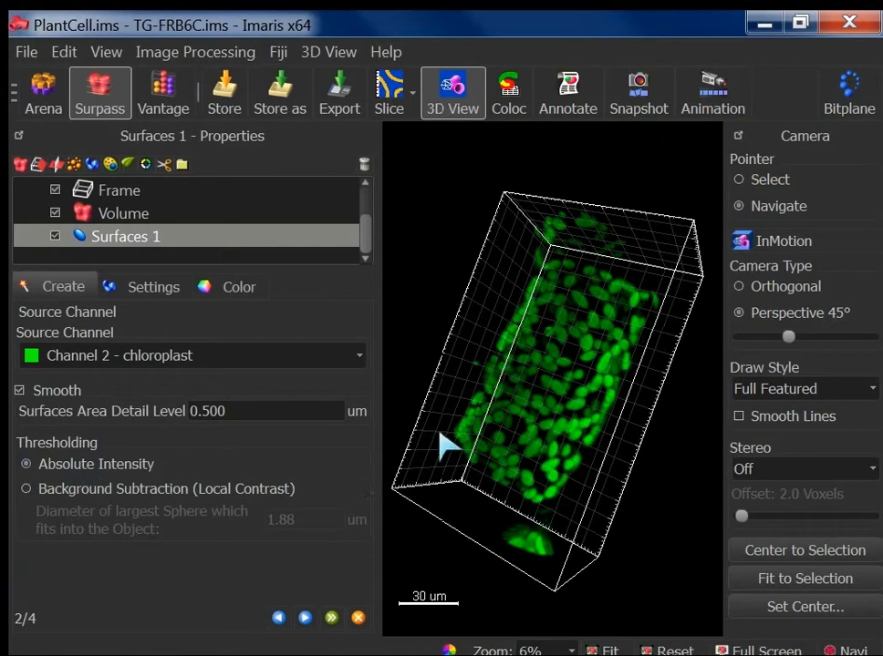
{"action": "left_click", "coordinate": [390, 87]}
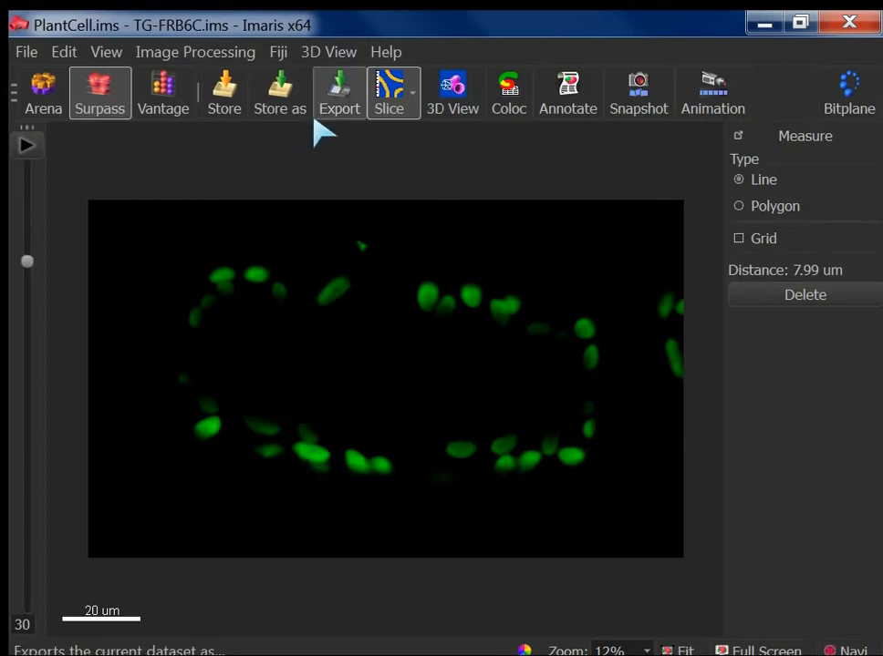
{"action": "left_click", "coordinate": [451, 107]}
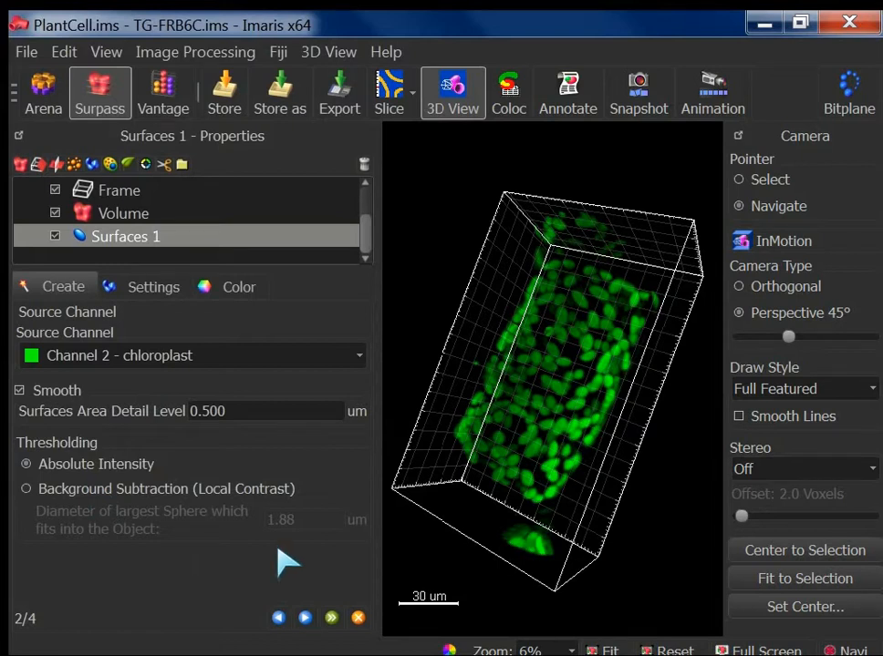
{"action": "left_click", "coordinate": [306, 619]}
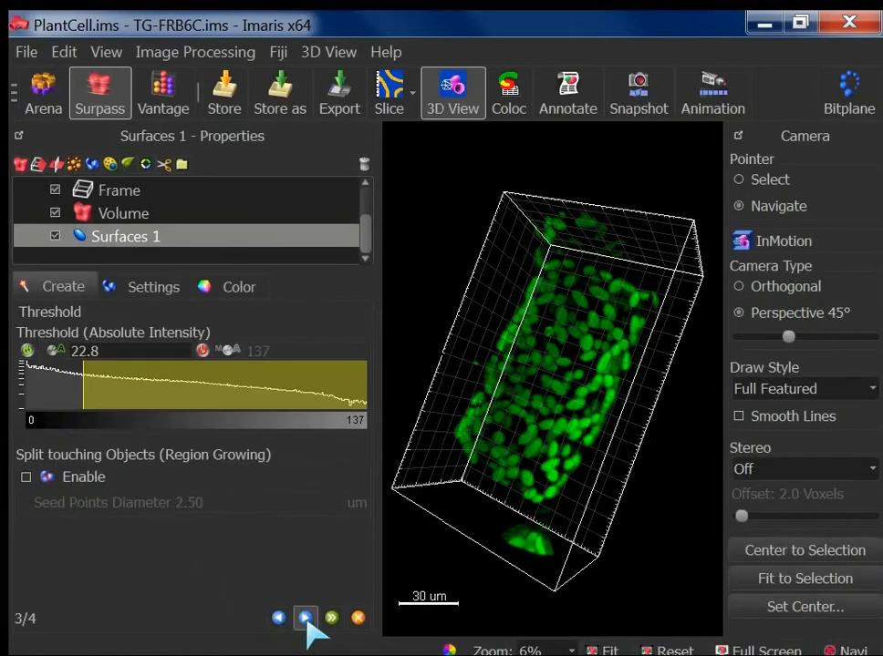
Step: Raise the lower absolute intensity threshold to about 33.9 while checking the chloroplast surface preview up close
{"action": "left_click_drag", "start_coordinate": [656, 282], "coordinate": [612, 415]}
{"action": "scroll", "coordinate": [593, 423], "scroll_direction": "up", "scroll_amount": 5}
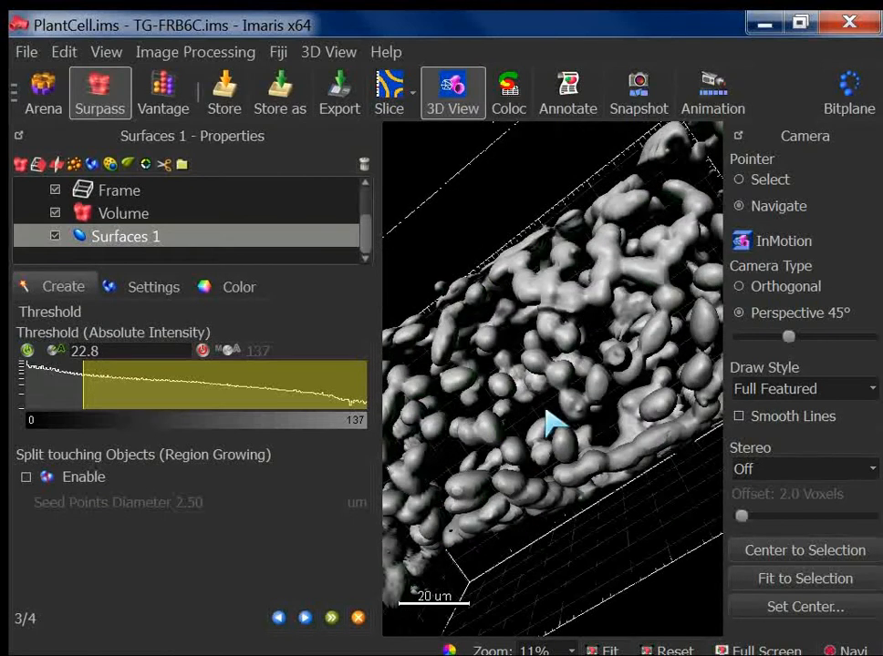
{"action": "scroll", "coordinate": [548, 425], "scroll_direction": "up", "scroll_amount": 4}
{"action": "left_click_drag", "start_coordinate": [545, 363], "coordinate": [533, 380]}
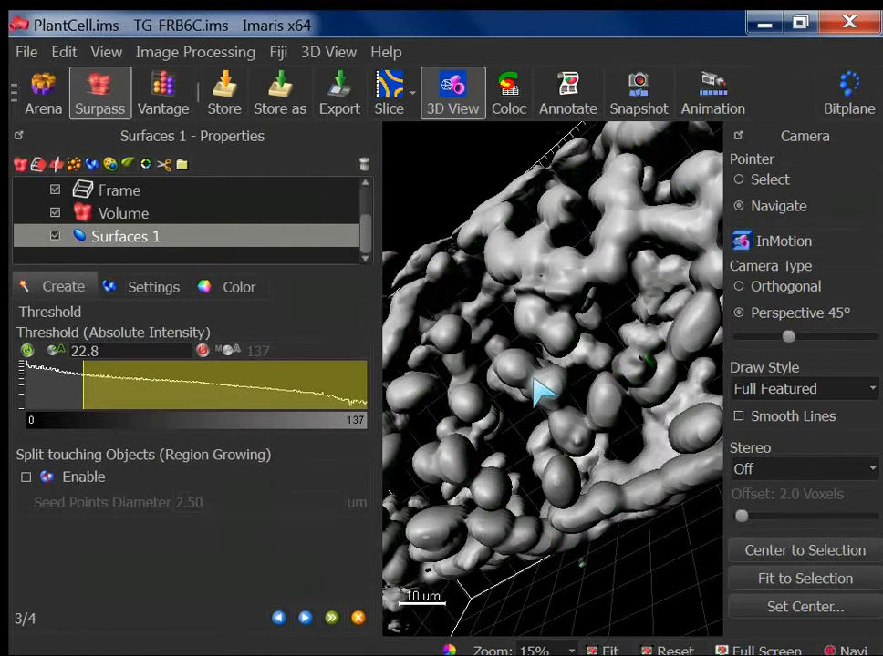
{"action": "left_click", "coordinate": [234, 403]}
{"action": "left_click_drag", "start_coordinate": [235, 403], "coordinate": [87, 364]}
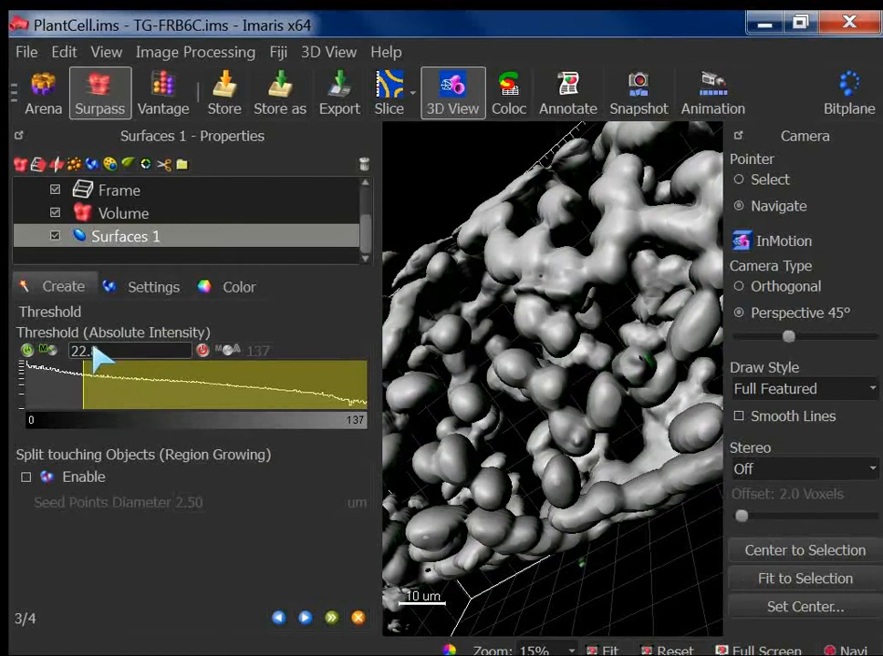
{"action": "double_click", "coordinate": [73, 358]}
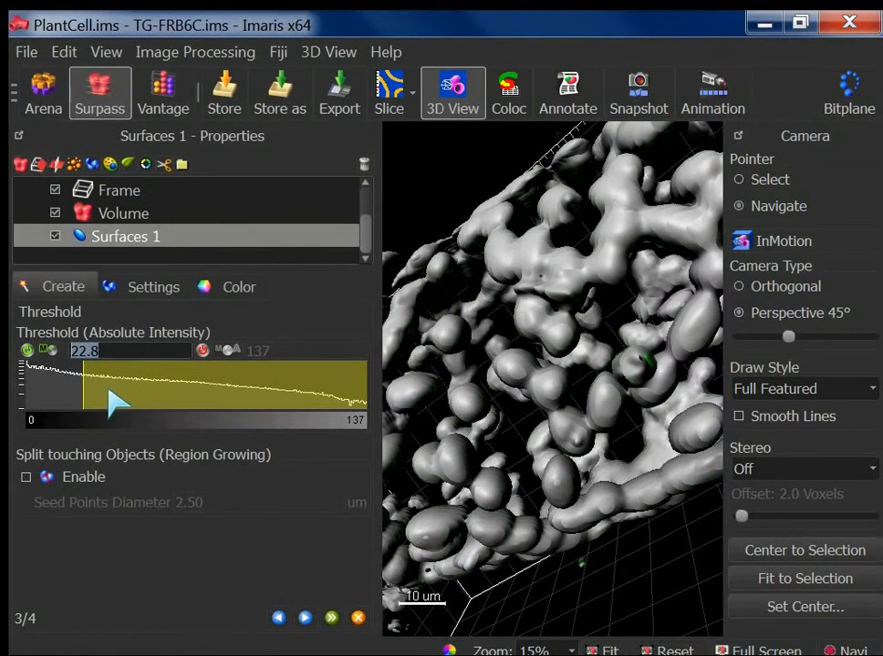
{"action": "mouse_move", "coordinate": [93, 397]}
{"action": "left_mouse_down"}
{"action": "mouse_move", "coordinate": [35, 394]}
{"action": "mouse_move", "coordinate": [119, 414]}
{"action": "left_mouse_up"}
{"action": "mouse_move", "coordinate": [554, 449]}
{"action": "left_mouse_down"}
{"action": "mouse_move", "coordinate": [555, 351]}
{"action": "mouse_move", "coordinate": [557, 417]}
{"action": "mouse_move", "coordinate": [531, 366]}
{"action": "left_mouse_up"}
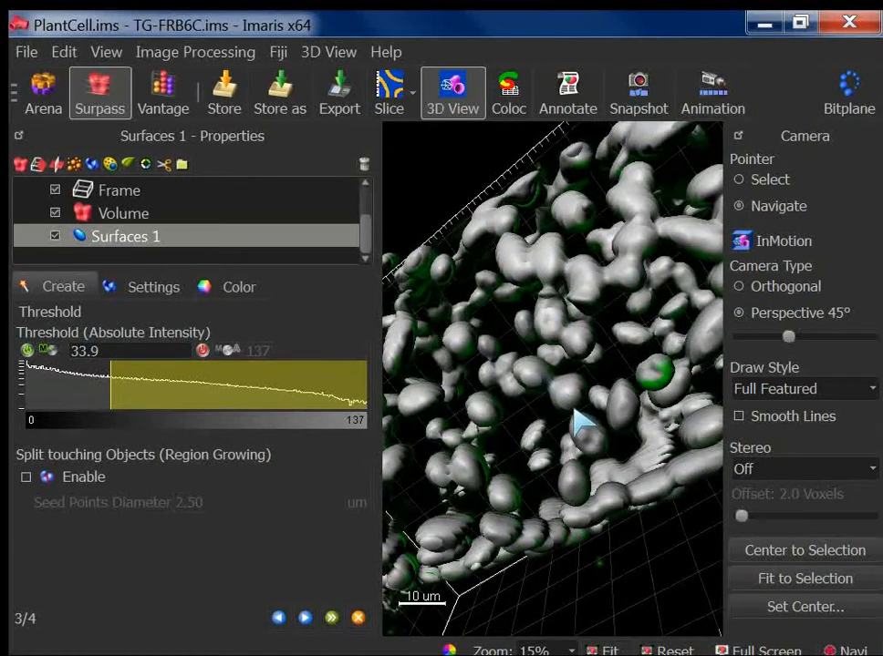
Step: Enable region-growing splitting of touching objects, inspect the merged chloroplasts up close and select the seed points diameter value
{"action": "left_click", "coordinate": [26, 479]}
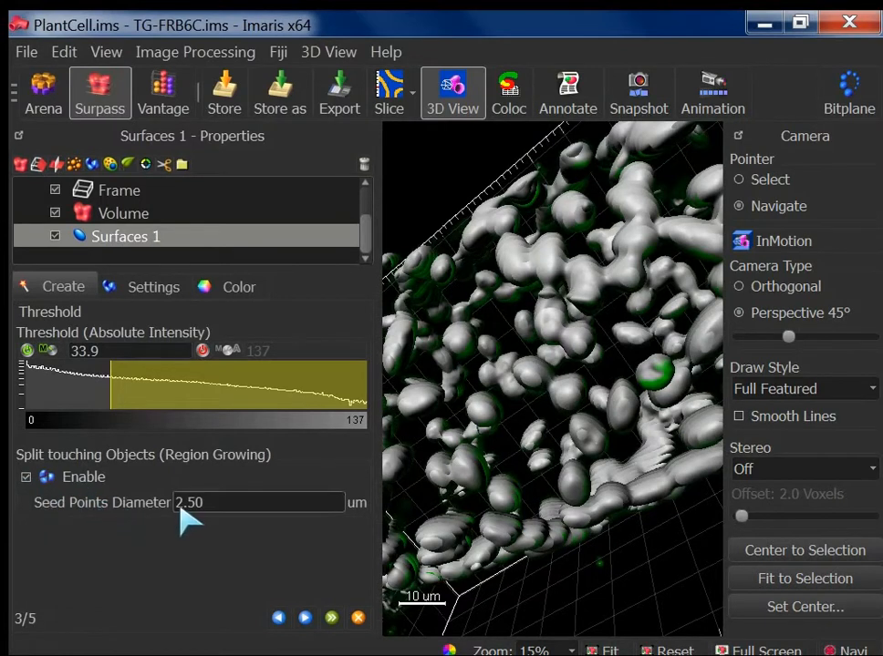
{"action": "left_click_drag", "start_coordinate": [206, 501], "coordinate": [140, 500]}
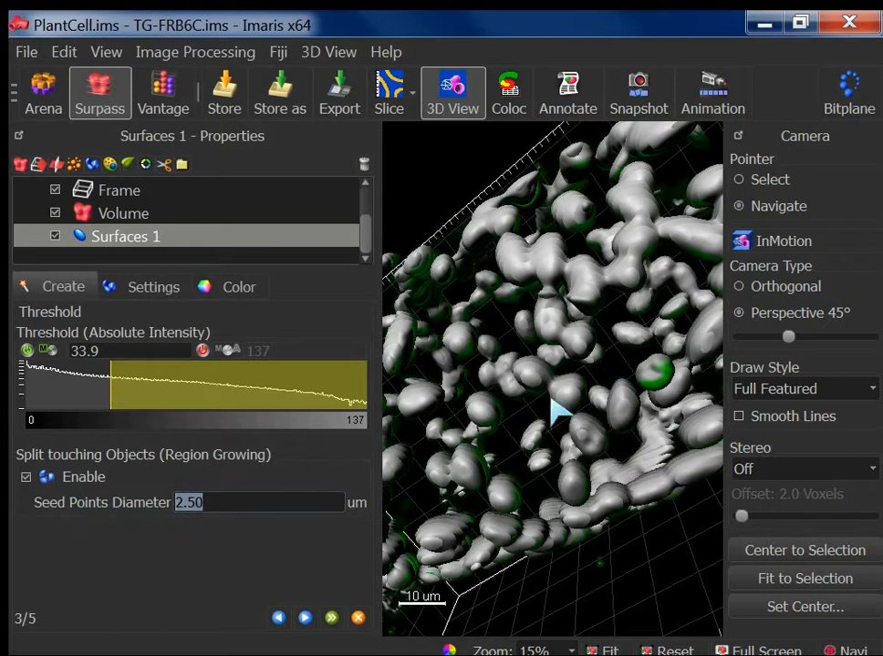
{"action": "scroll", "coordinate": [546, 424], "scroll_direction": "up", "scroll_amount": 5}
{"action": "left_click_drag", "start_coordinate": [555, 421], "coordinate": [523, 417]}
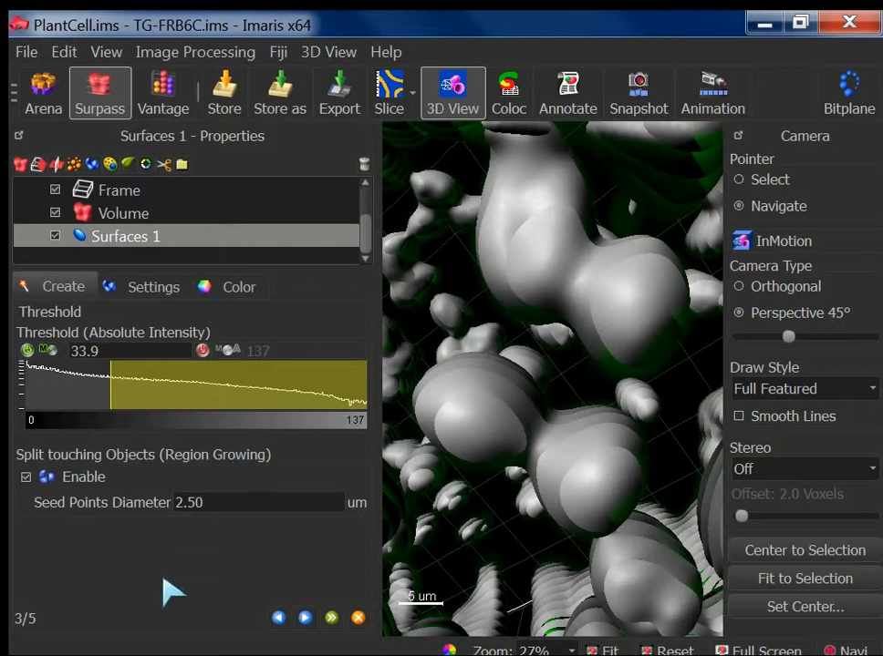
{"action": "left_click_drag", "start_coordinate": [203, 504], "coordinate": [170, 508]}
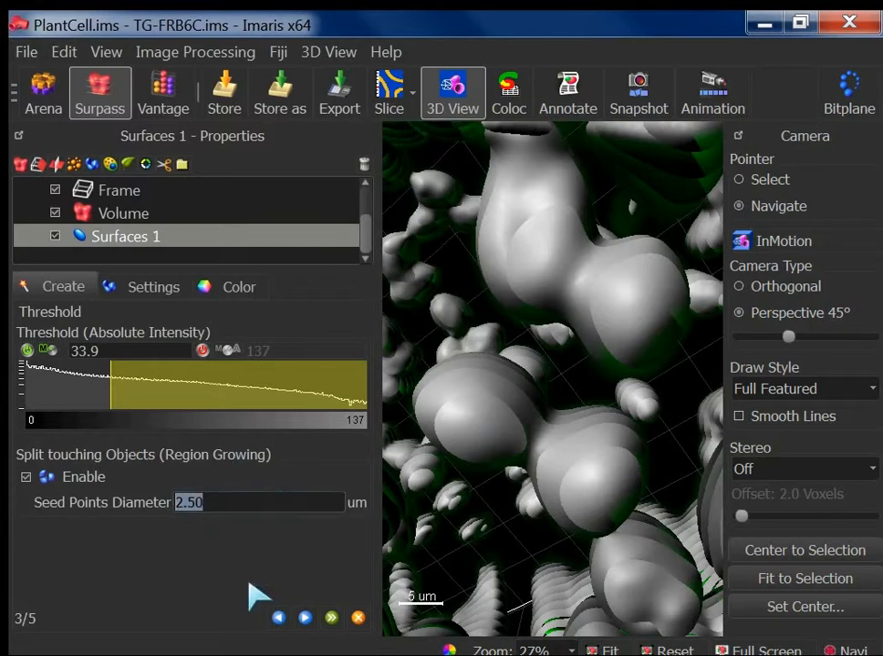
Step: Switch to the slide presentation and go back to the slide on how to deal with touching objects
{"action": "mouse_move", "coordinate": [314, 638]}
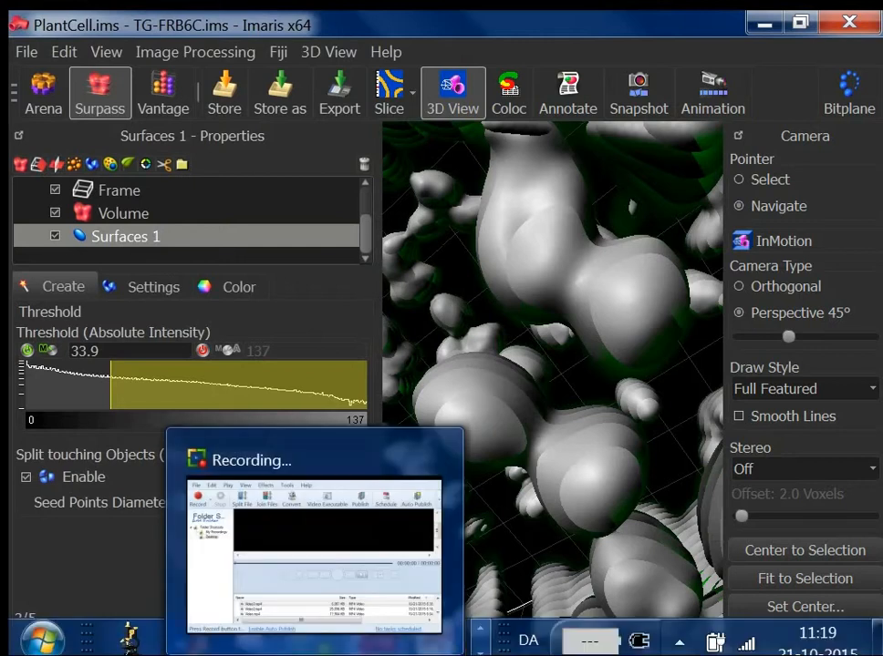
{"action": "mouse_move", "coordinate": [435, 638]}
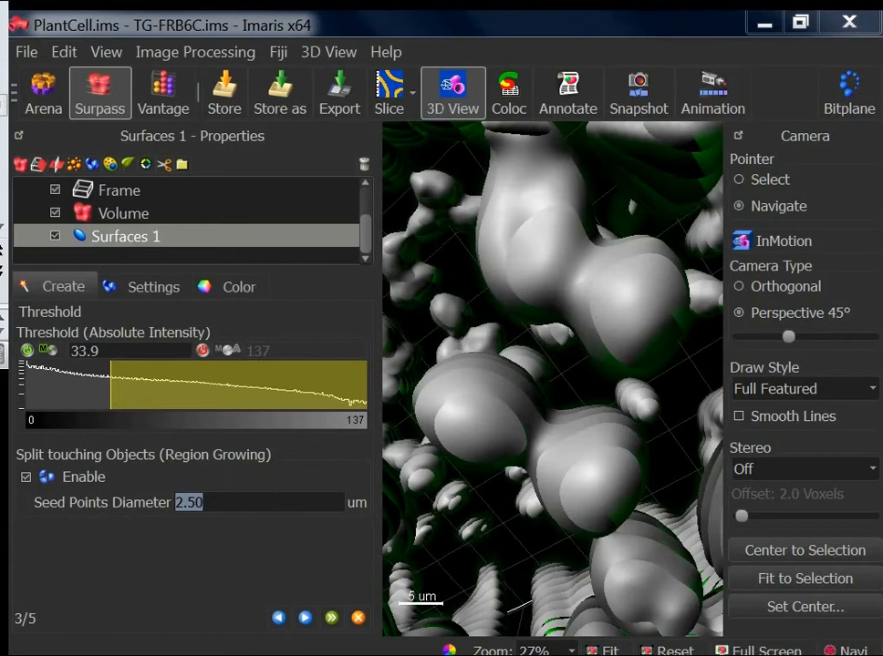
{"action": "key", "text": "alt+Tab"}
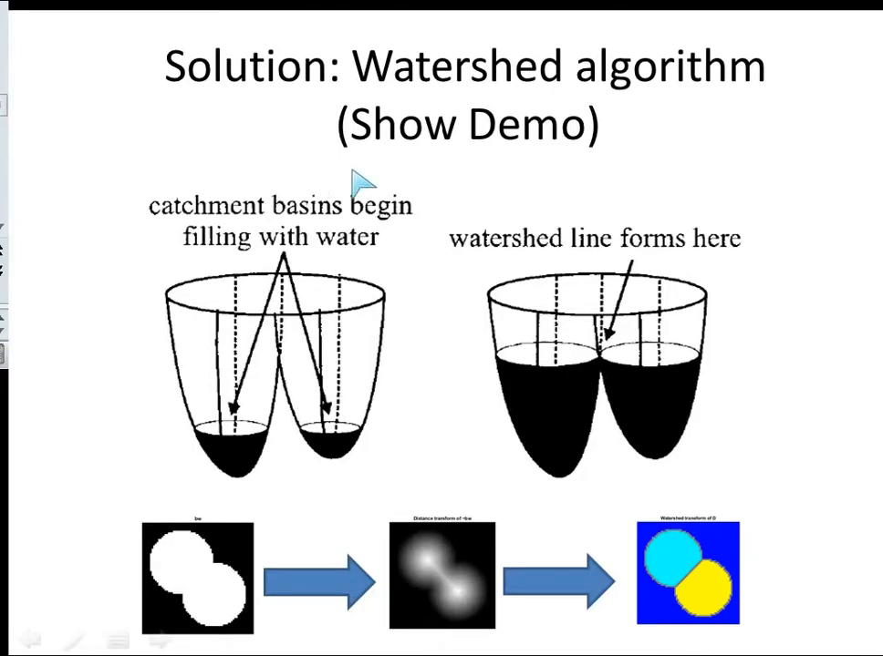
{"action": "key", "text": "Left"}
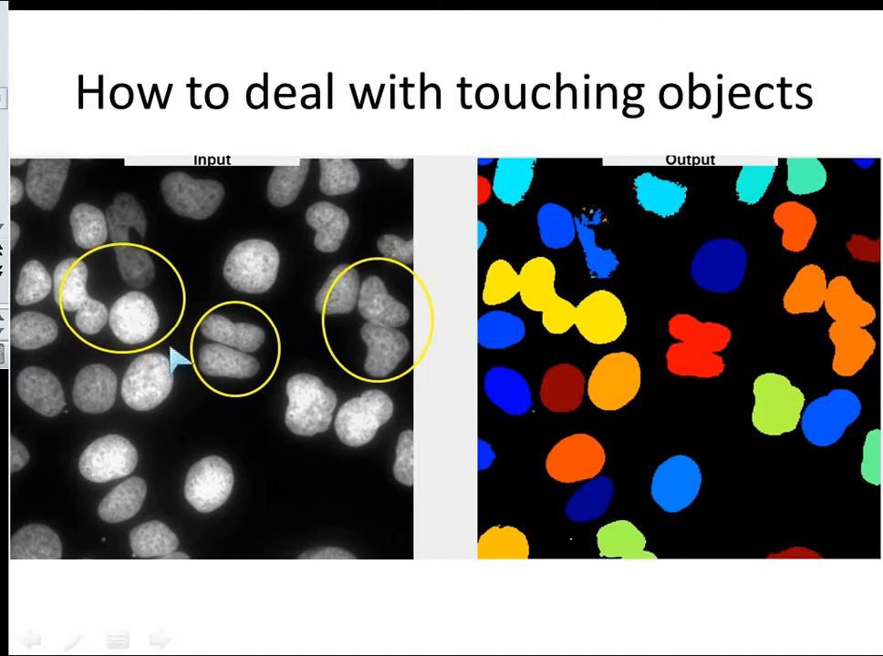
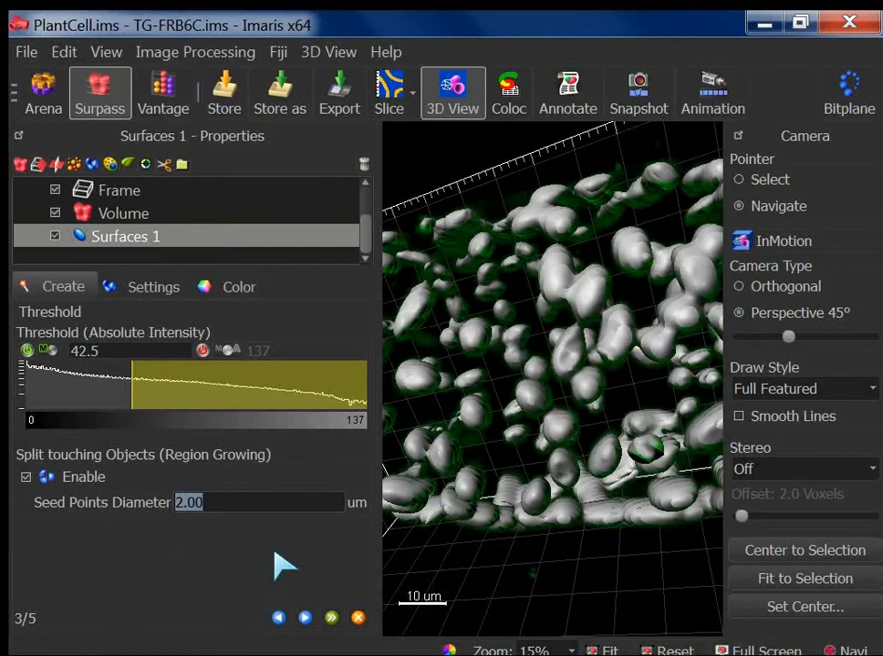
Step: Set the seed points diameter to 3.00 um and advance to the seed point classification to inspect the detected seeds
{"action": "type", "text": "3"}
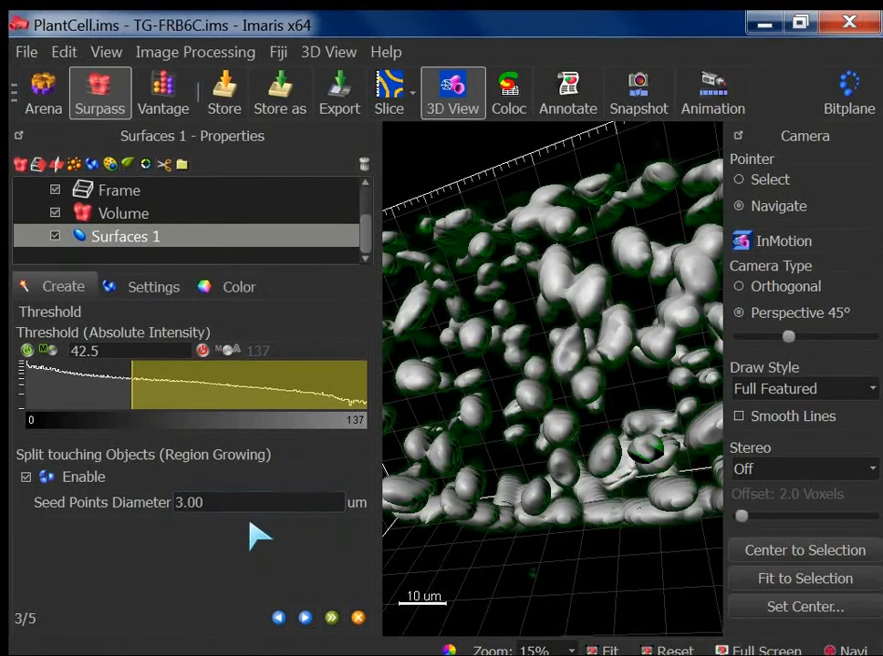
{"action": "left_click", "coordinate": [304, 618]}
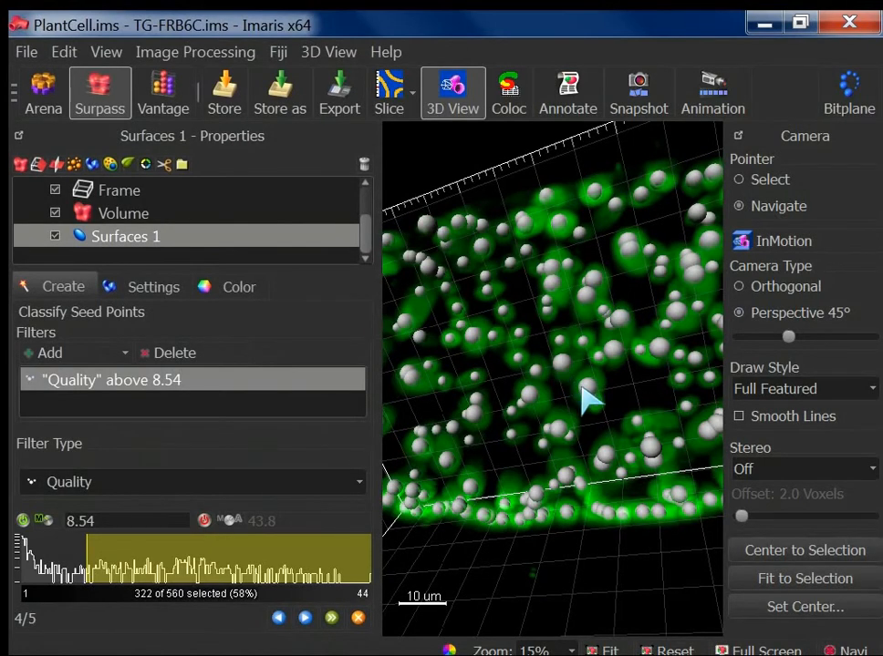
{"action": "left_click_drag", "start_coordinate": [595, 394], "coordinate": [577, 370]}
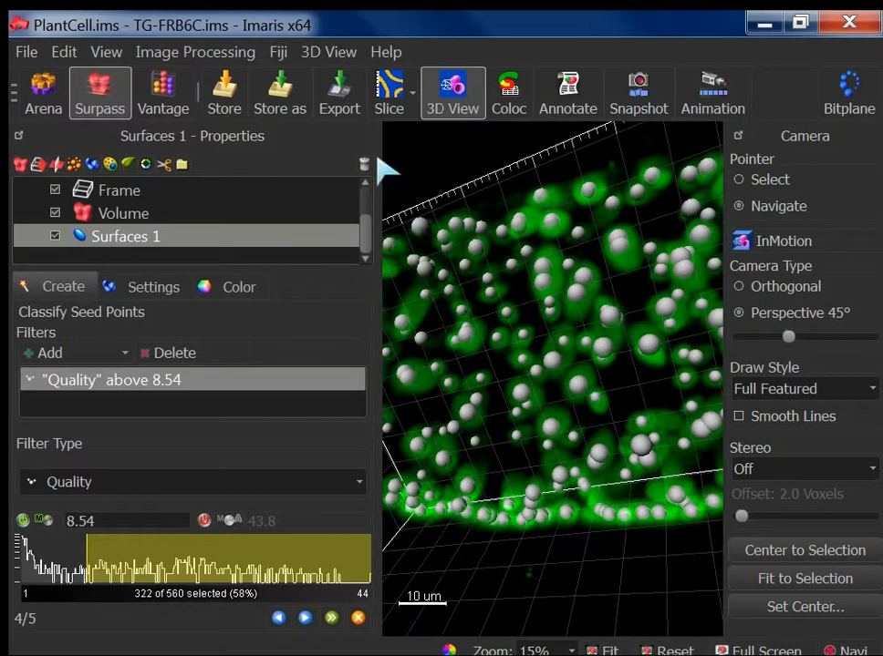
Step: Show the surfaces preview as an isosurface and recolor it pinkish red (1.000, 0.256, 0.463) to contrast with the seed points
{"action": "left_click", "coordinate": [157, 291]}
{"action": "left_click", "coordinate": [53, 464]}
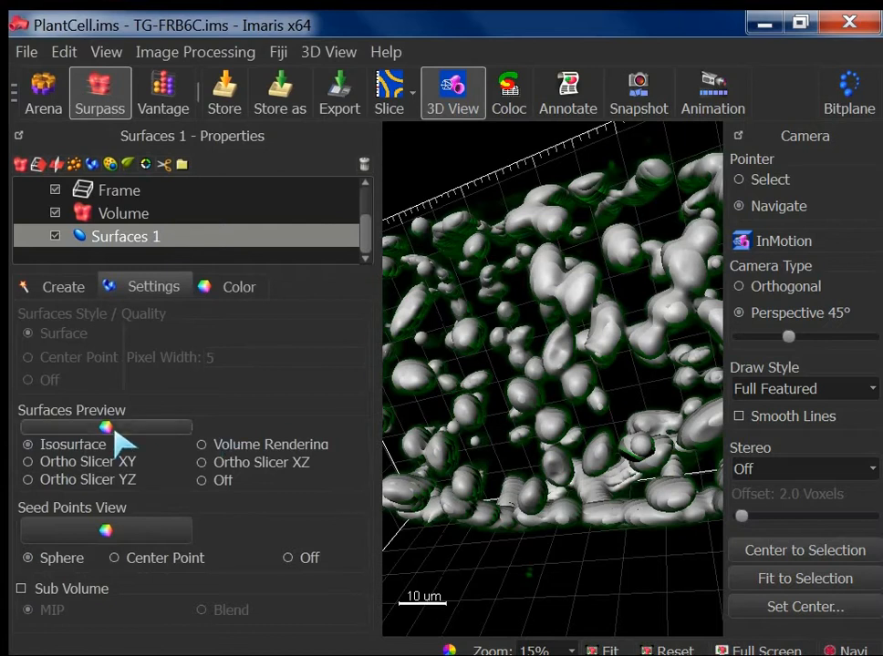
{"action": "left_click", "coordinate": [112, 429]}
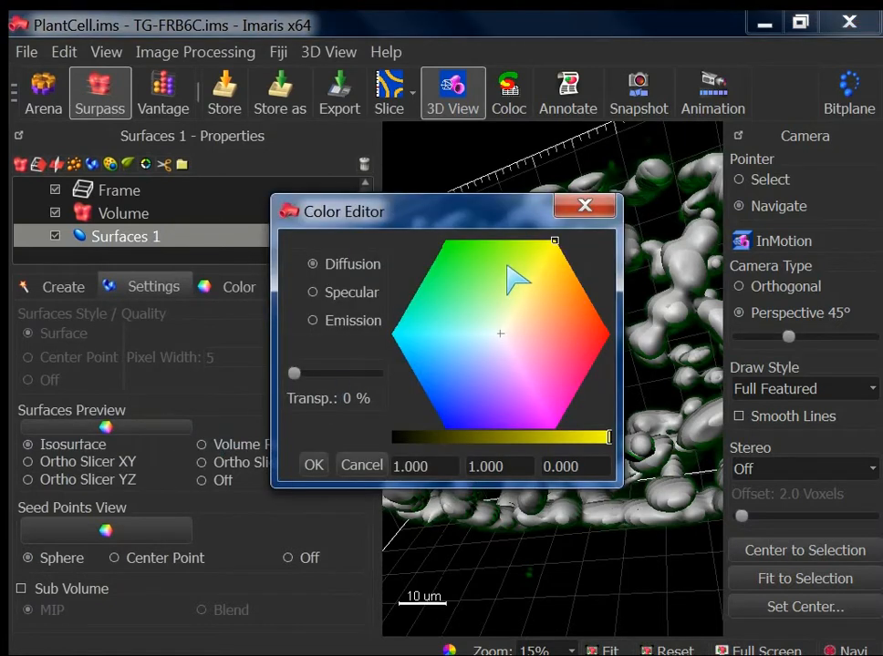
{"action": "left_click", "coordinate": [548, 266]}
{"action": "left_click", "coordinate": [557, 331]}
{"action": "left_click", "coordinate": [570, 353]}
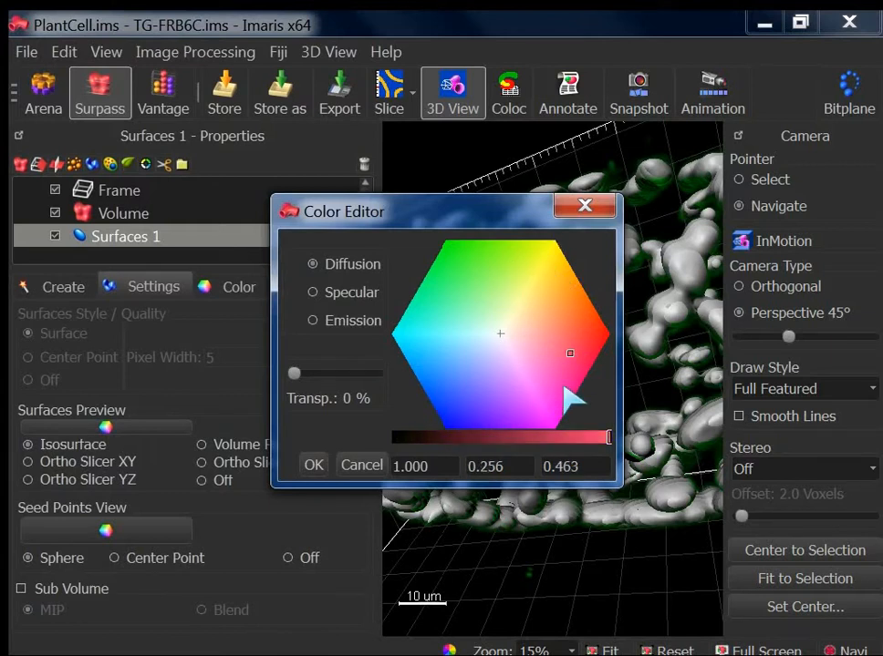
{"action": "left_click", "coordinate": [313, 466]}
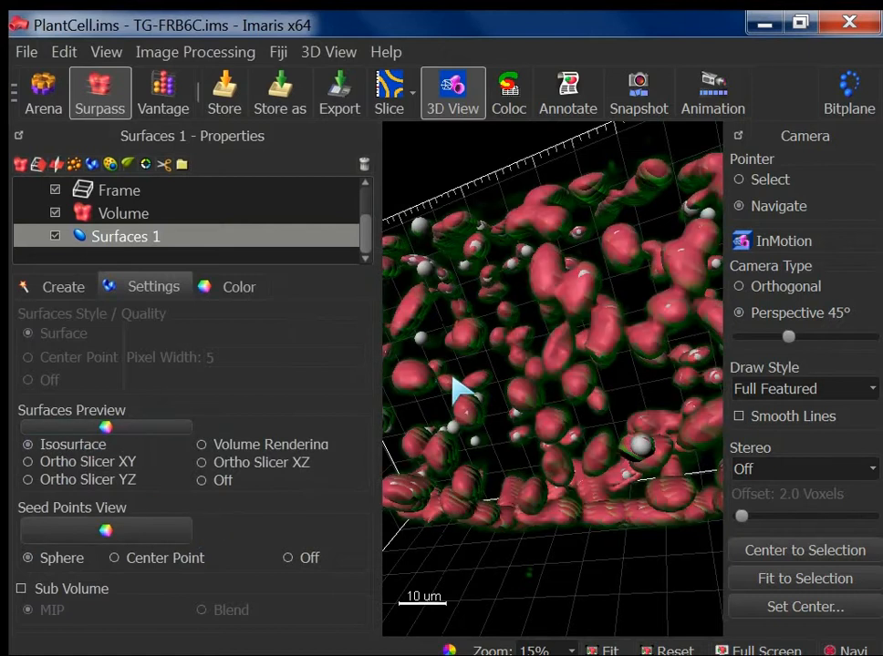
{"action": "left_click_drag", "start_coordinate": [565, 445], "coordinate": [565, 394]}
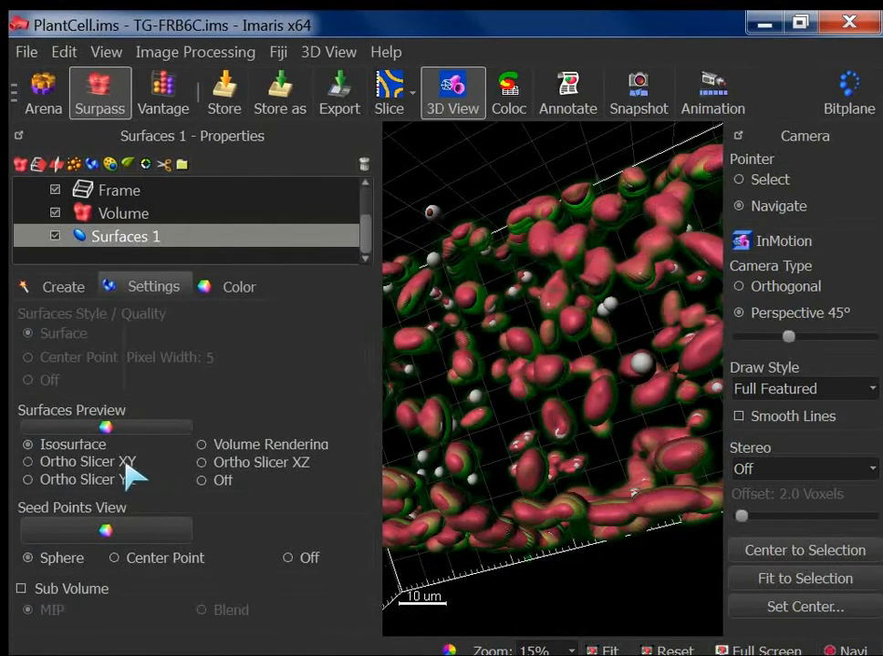
Step: Make the isosurface preview partly transparent and examine the seed points inside the chloroplasts up close
{"action": "left_click", "coordinate": [105, 427]}
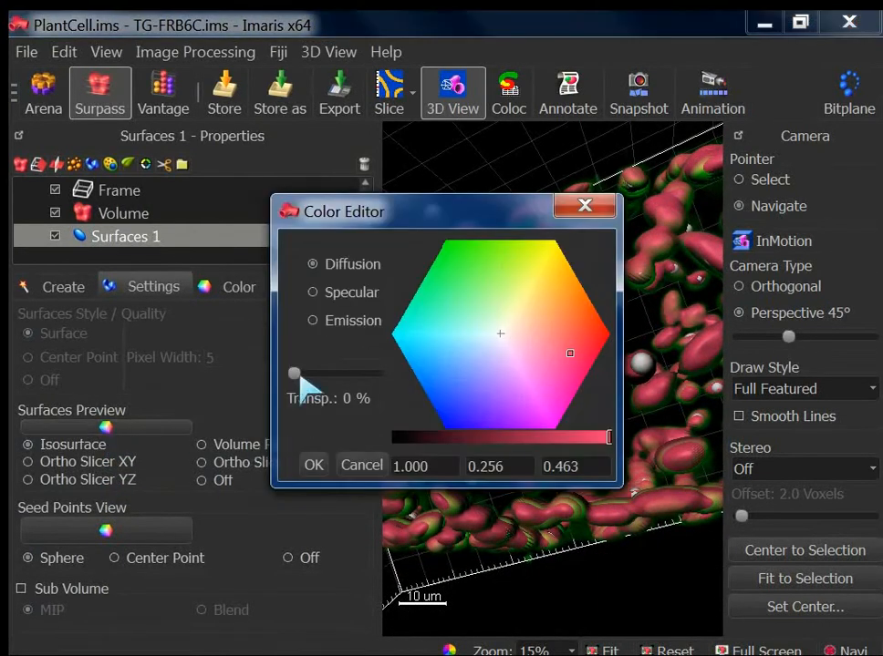
{"action": "left_click_drag", "start_coordinate": [298, 378], "coordinate": [372, 381]}
{"action": "left_click", "coordinate": [314, 465]}
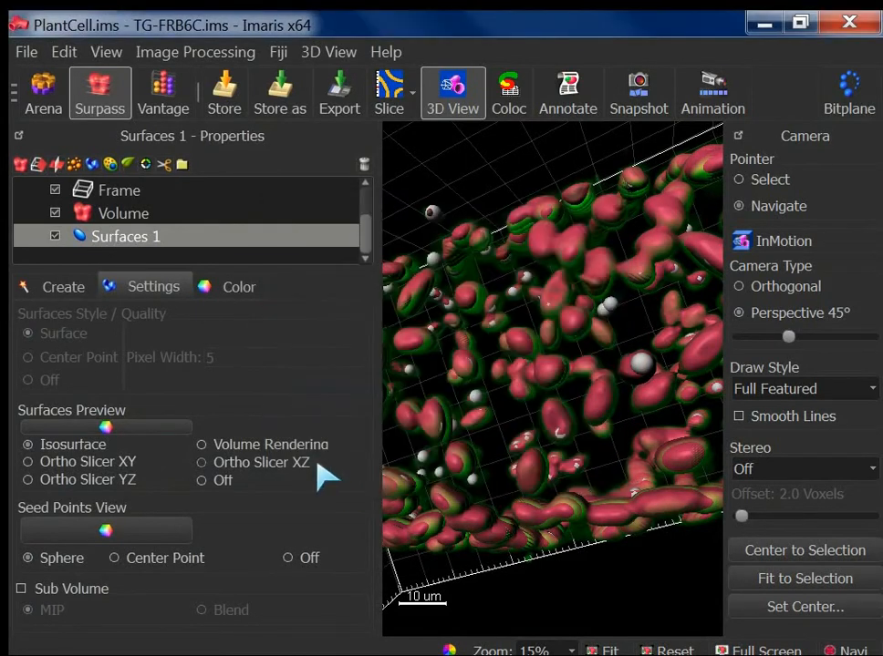
{"action": "left_click_drag", "start_coordinate": [588, 418], "coordinate": [433, 434]}
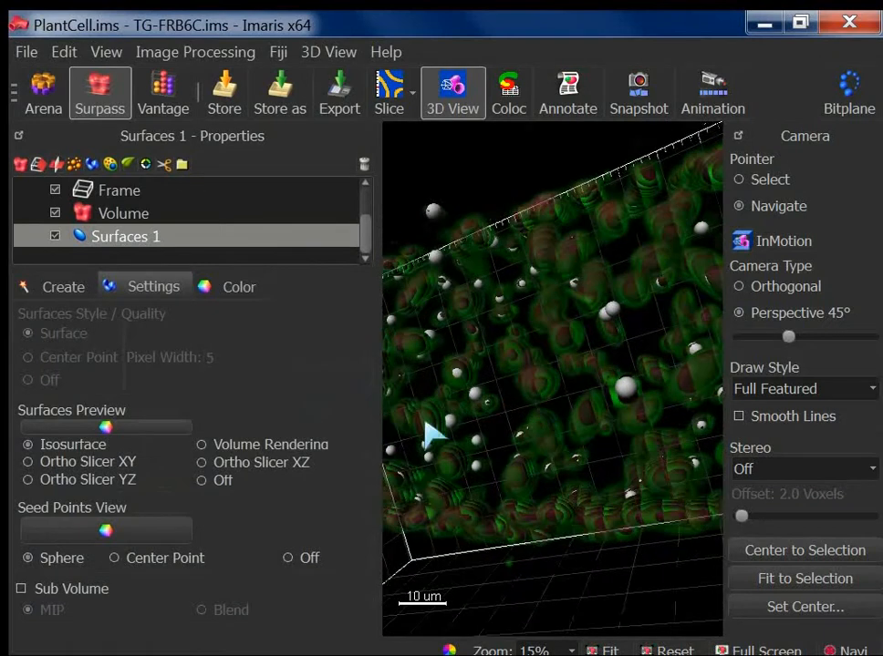
{"action": "left_click_drag", "start_coordinate": [368, 374], "coordinate": [318, 378]}
{"action": "left_click", "coordinate": [313, 465]}
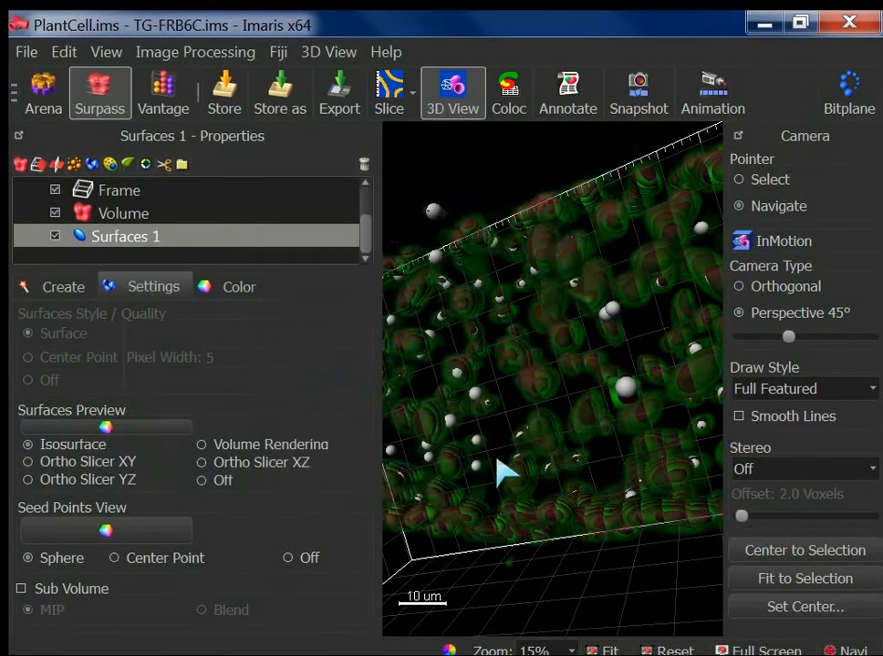
{"action": "scroll", "coordinate": [543, 444], "scroll_direction": "up", "scroll_amount": 5}
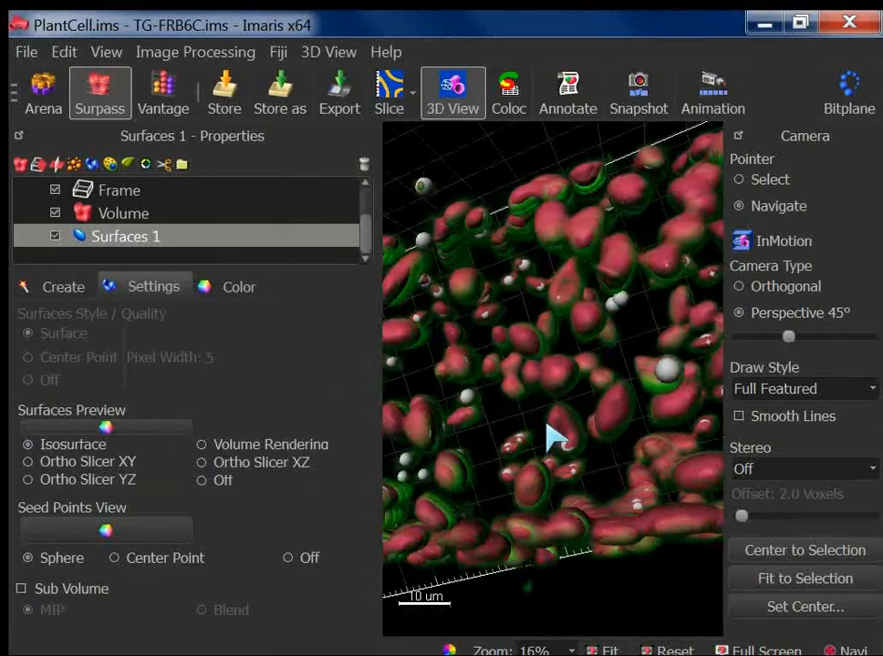
{"action": "left_click_drag", "start_coordinate": [531, 387], "coordinate": [550, 422]}
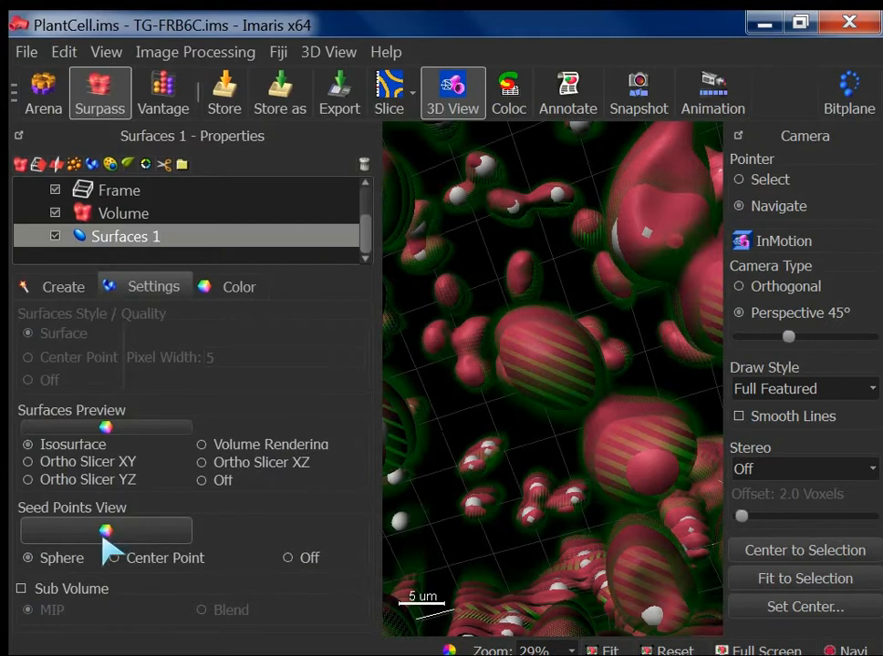
Step: Lower the seed points' Quality filter threshold to 8.04 and check the seeds against the surface preview
{"action": "left_click", "coordinate": [64, 286]}
{"action": "mouse_move", "coordinate": [93, 566]}
{"action": "left_mouse_down"}
{"action": "mouse_move", "coordinate": [126, 567]}
{"action": "mouse_move", "coordinate": [83, 566]}
{"action": "left_mouse_up"}
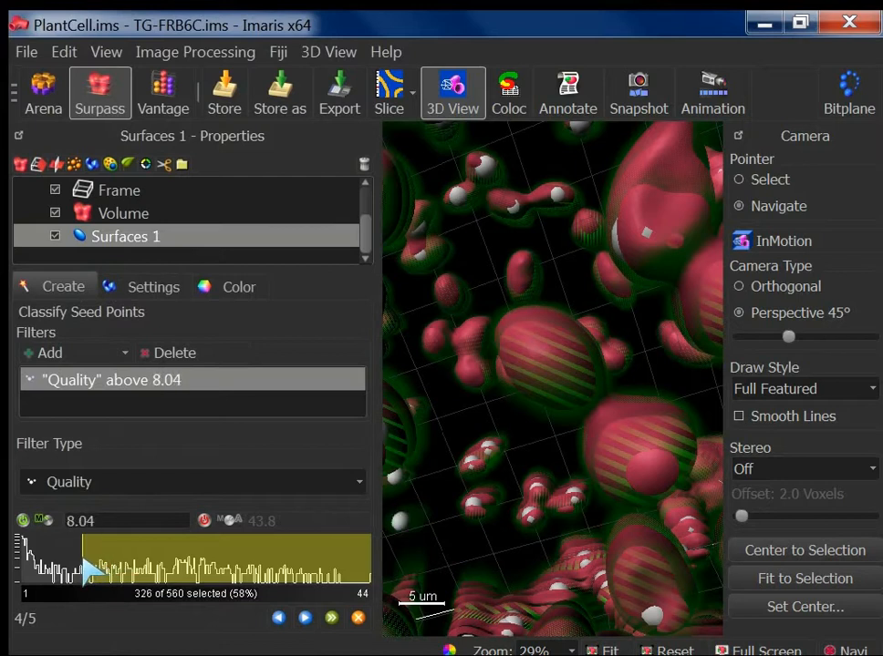
{"action": "left_click_drag", "start_coordinate": [562, 380], "coordinate": [540, 390]}
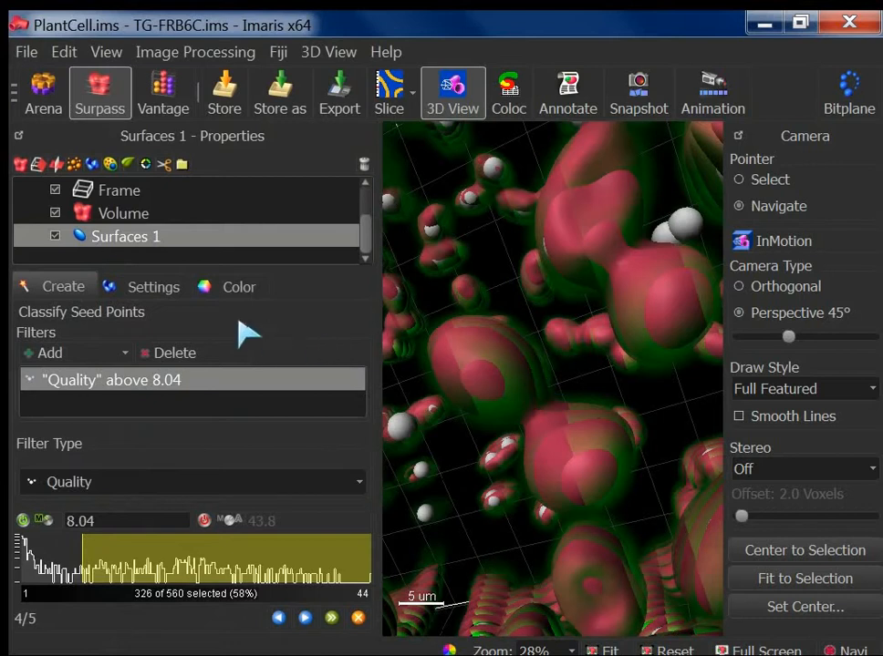
Step: Turn off the surfaces preview and inspect the seed points against the green volume signal from several angles
{"action": "left_click", "coordinate": [164, 288]}
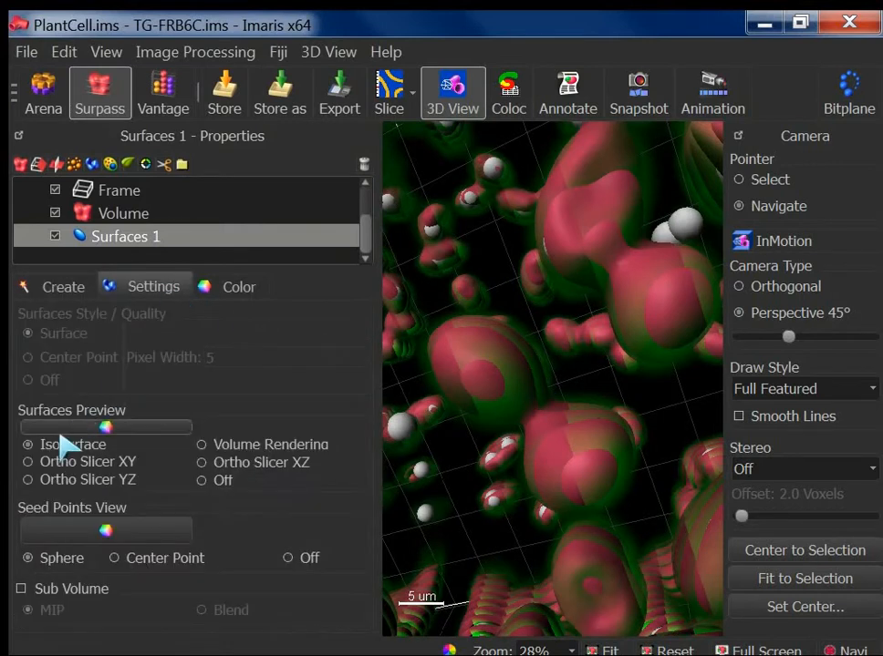
{"action": "left_click", "coordinate": [201, 480]}
{"action": "scroll", "coordinate": [542, 461], "scroll_direction": "up", "scroll_amount": 1}
{"action": "left_click_drag", "start_coordinate": [553, 416], "coordinate": [569, 475]}
{"action": "left_click_drag", "start_coordinate": [495, 231], "coordinate": [608, 583]}
{"action": "left_click_drag", "start_coordinate": [598, 271], "coordinate": [543, 473]}
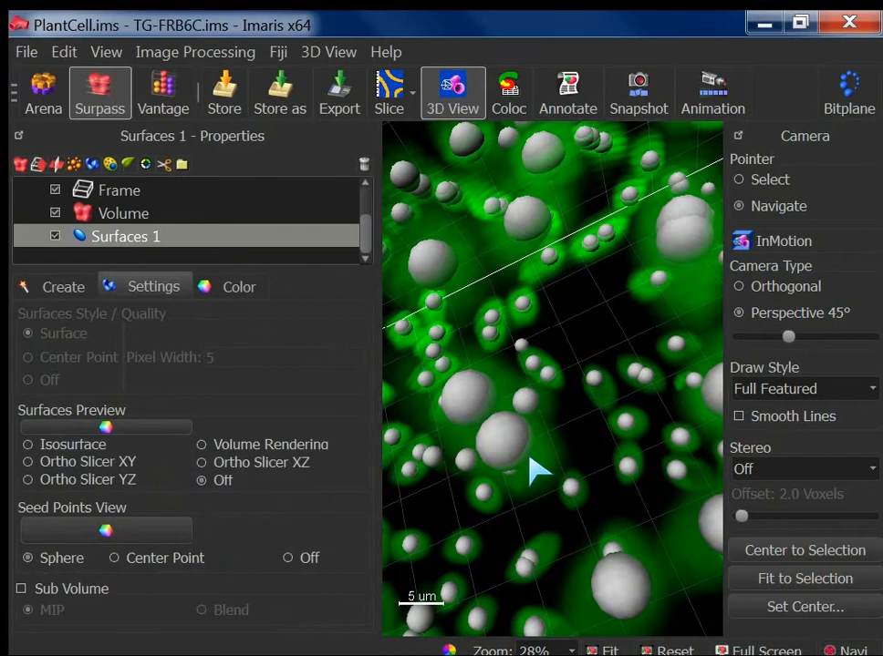
{"action": "left_click_drag", "start_coordinate": [493, 465], "coordinate": [539, 434]}
{"action": "scroll", "coordinate": [506, 469], "scroll_direction": "down", "scroll_amount": 5}
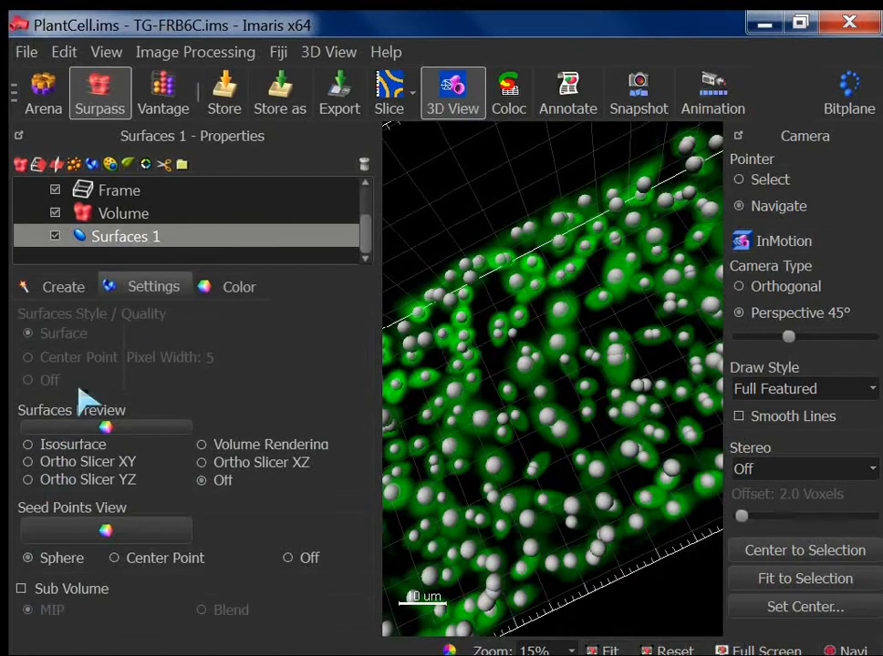
Step: Toggle the visibility of Surfaces 1 on and off to compare the seed points with the underlying chloroplasts
{"action": "left_click", "coordinate": [62, 288]}
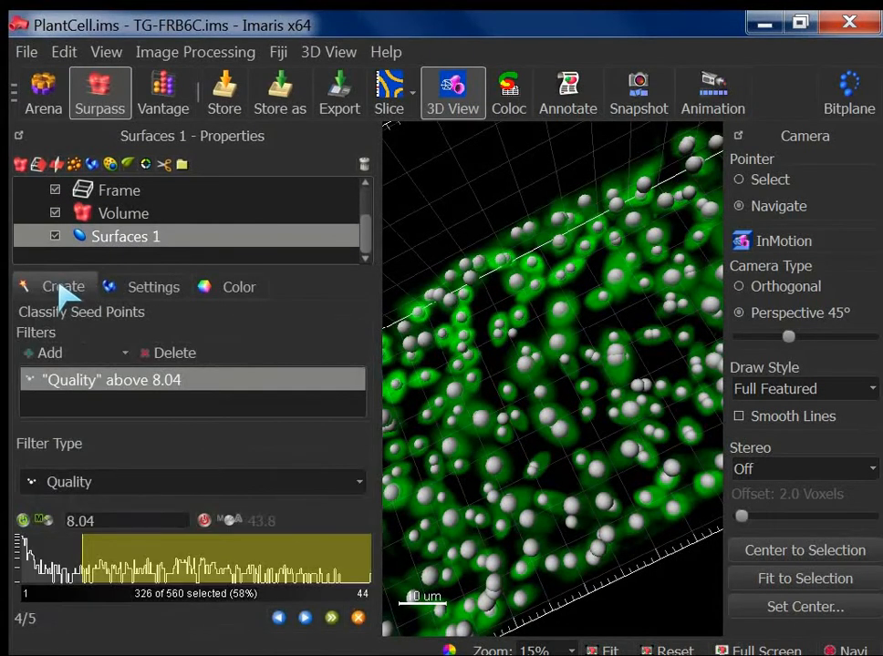
{"action": "left_click", "coordinate": [55, 236]}
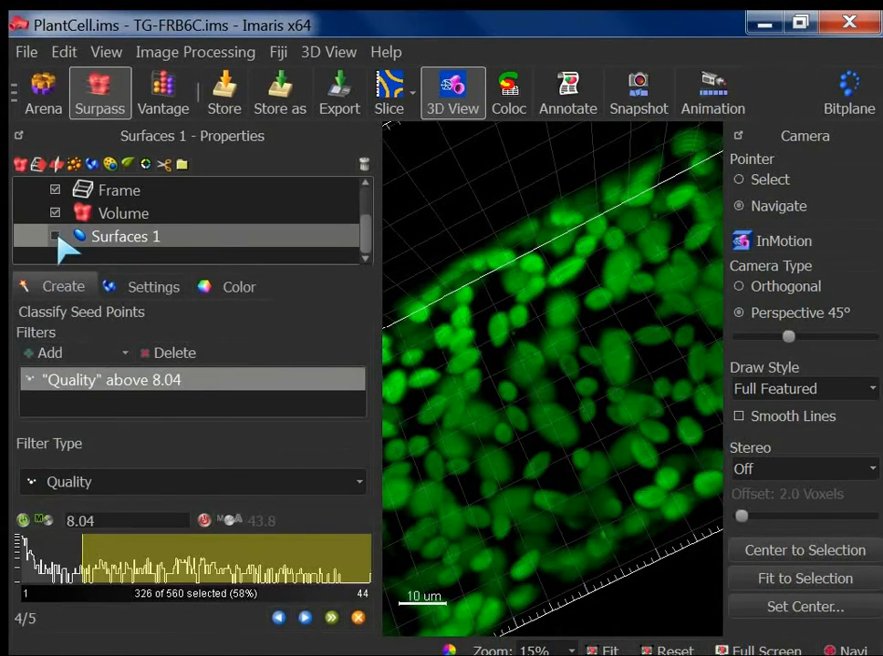
{"action": "left_click", "coordinate": [55, 236]}
{"action": "left_click", "coordinate": [55, 236]}
{"action": "left_click", "coordinate": [54, 236]}
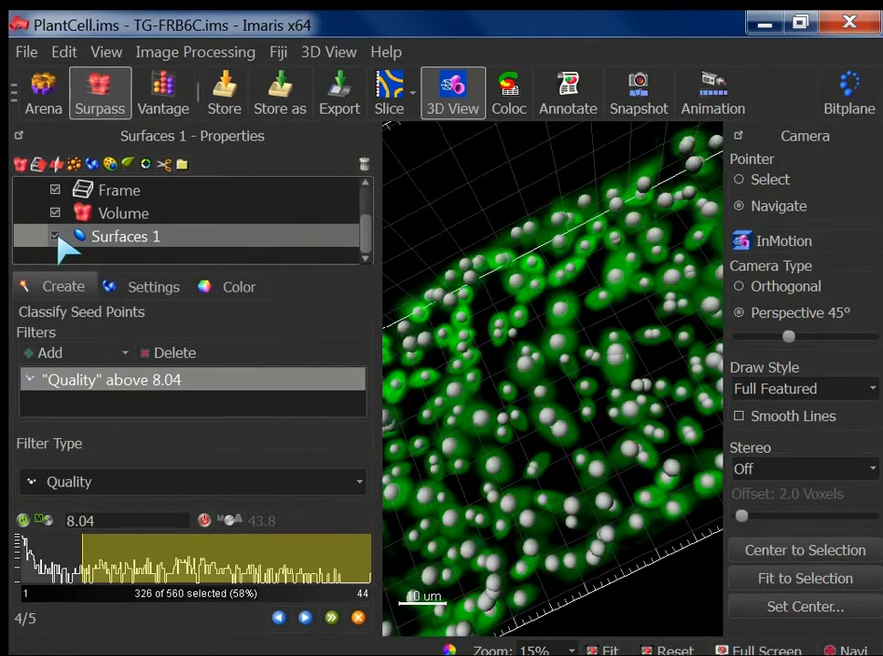
{"action": "left_click", "coordinate": [55, 237]}
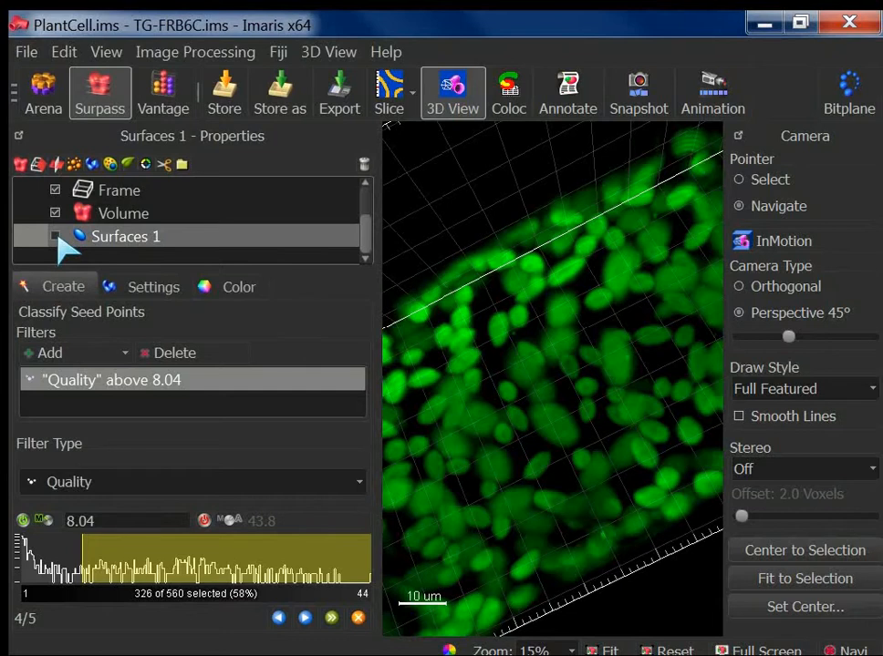
{"action": "left_click", "coordinate": [55, 236]}
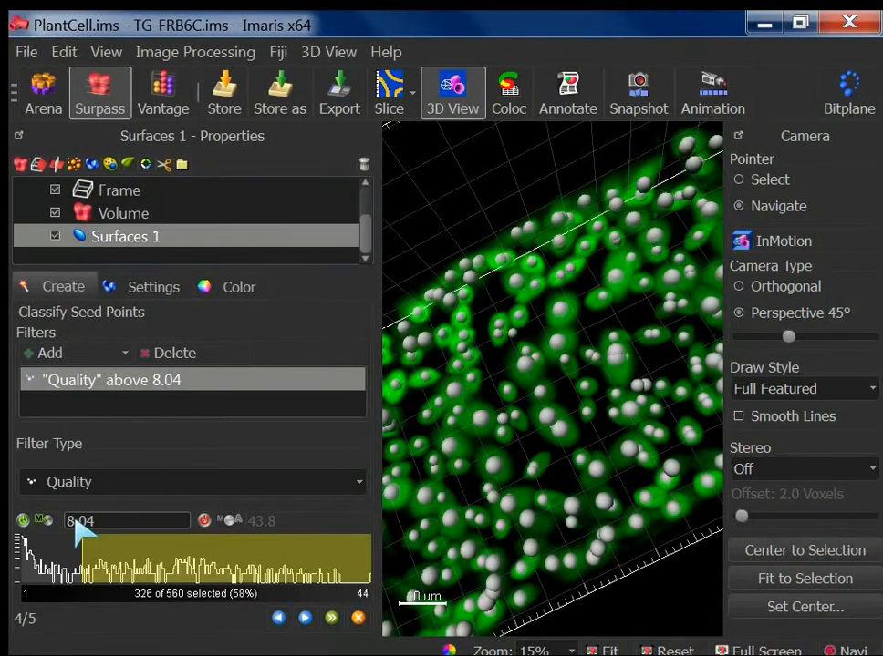
Step: Return to the threshold stage, set the seed points diameter to 5 um, and recompute the seed points for inspection
{"action": "left_click", "coordinate": [278, 618]}
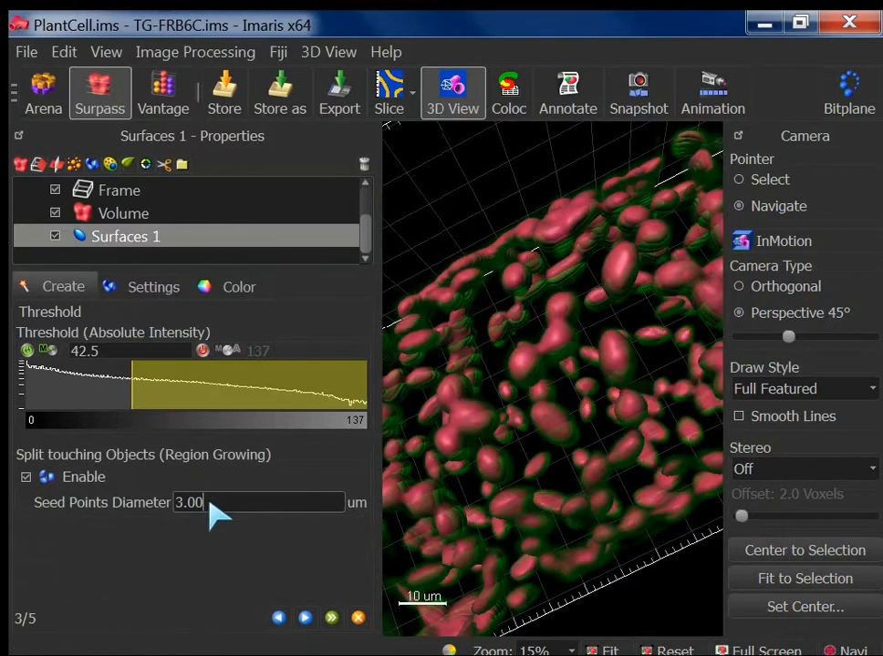
{"action": "left_click_drag", "start_coordinate": [217, 512], "coordinate": [157, 508]}
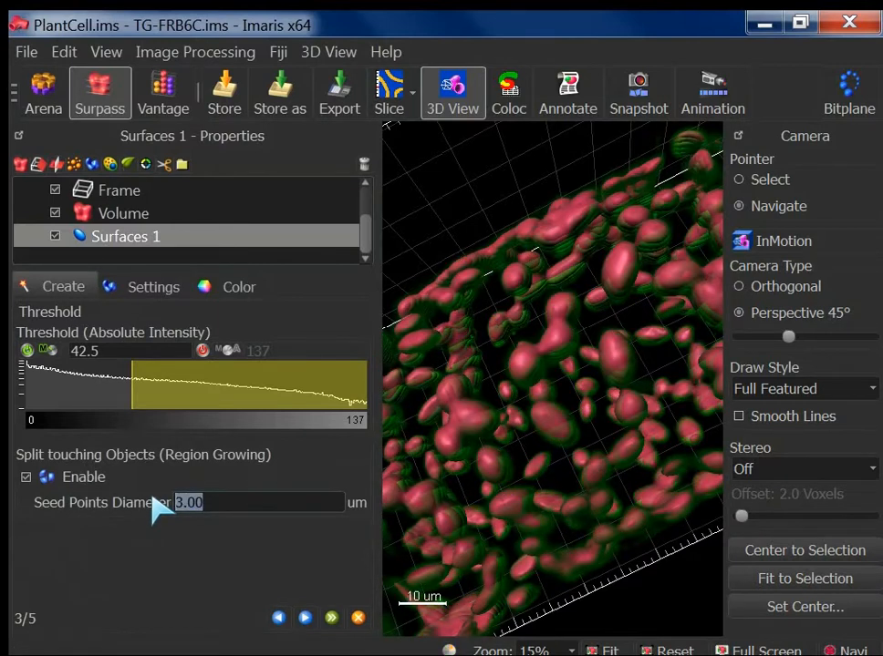
{"action": "type", "text": "5"}
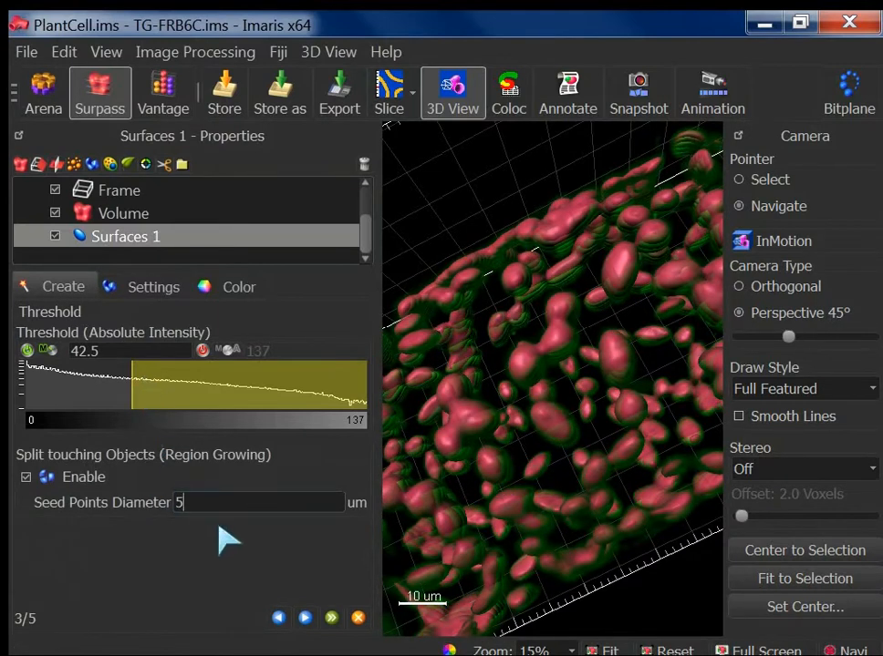
{"action": "left_click", "coordinate": [305, 619]}
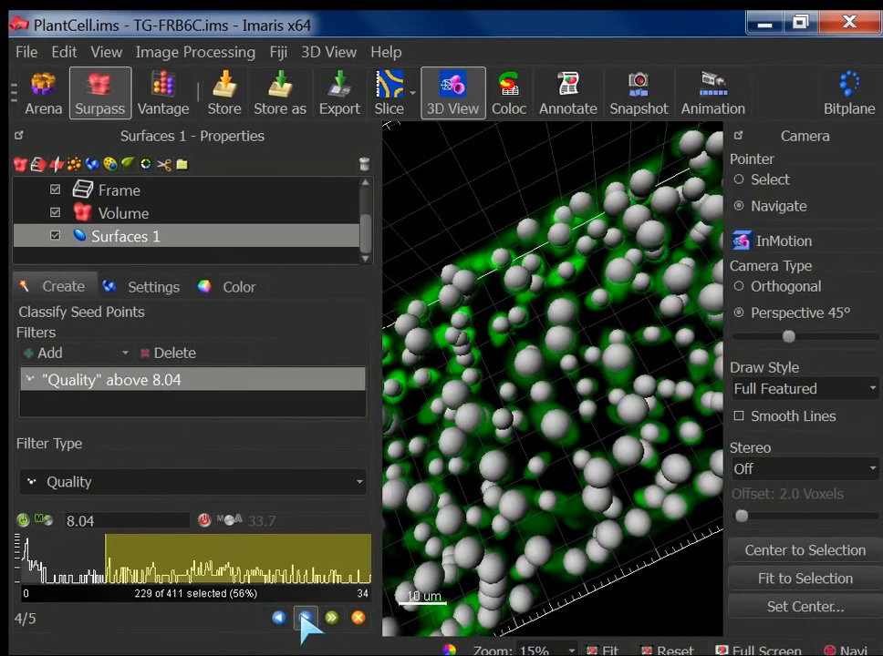
{"action": "left_click_drag", "start_coordinate": [623, 400], "coordinate": [641, 389]}
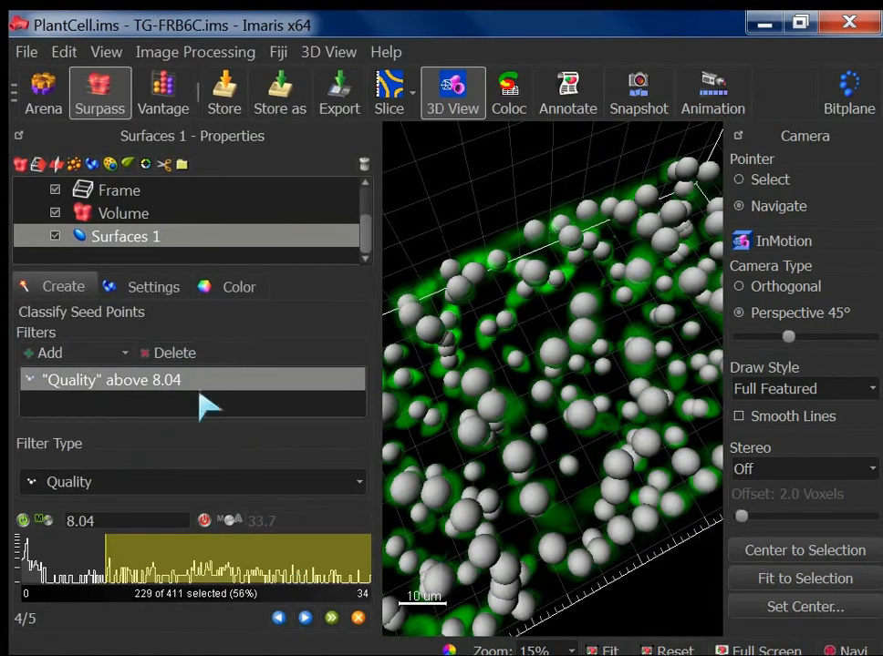
Step: Accept the seed point filter, advance to surface classification, and inspect the split boundaries between touching chloroplasts up close
{"action": "left_click", "coordinate": [305, 619]}
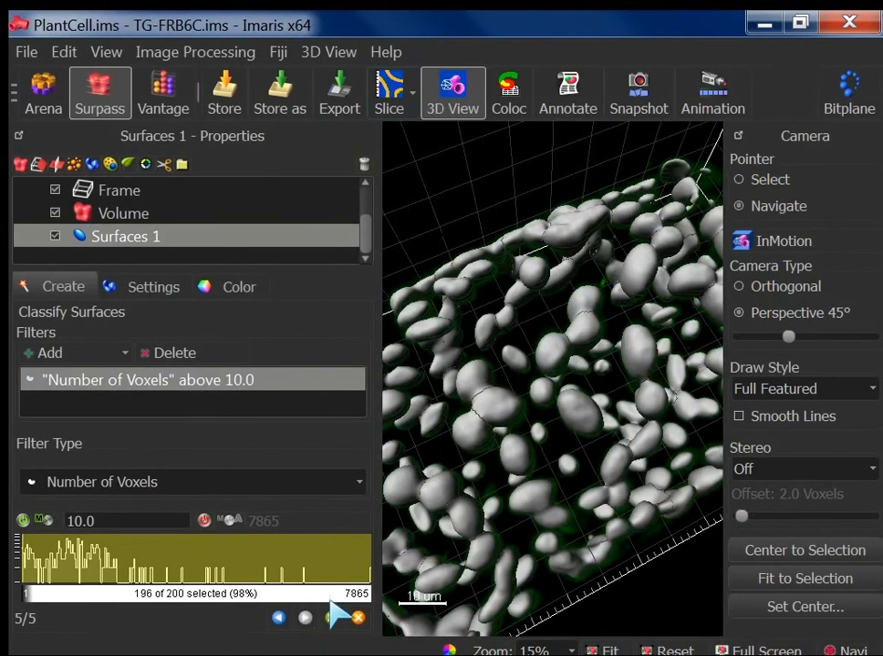
{"action": "left_click_drag", "start_coordinate": [503, 418], "coordinate": [520, 456]}
{"action": "scroll", "coordinate": [512, 449], "scroll_direction": "up", "scroll_amount": 4}
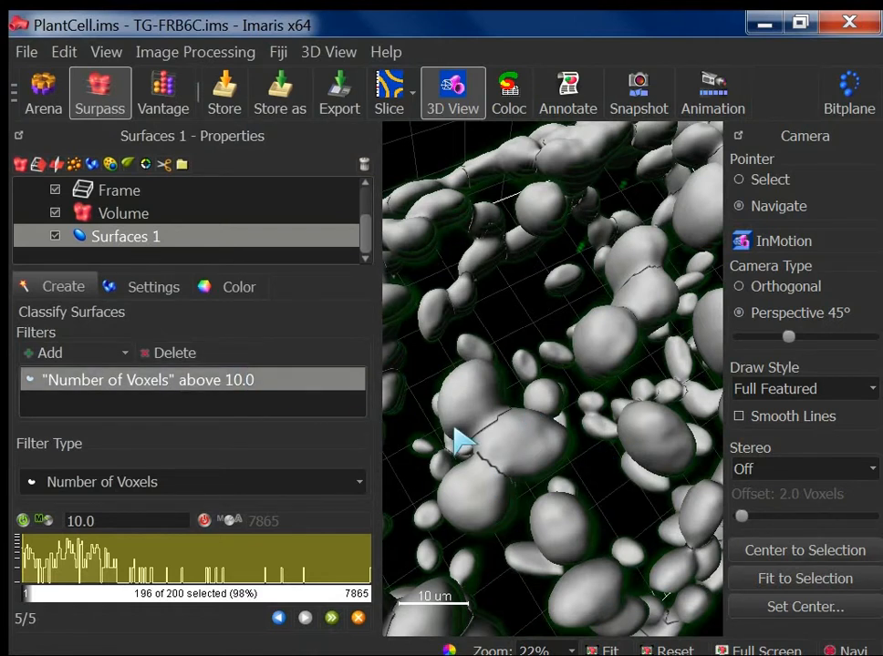
{"action": "left_click_drag", "start_coordinate": [460, 441], "coordinate": [457, 430]}
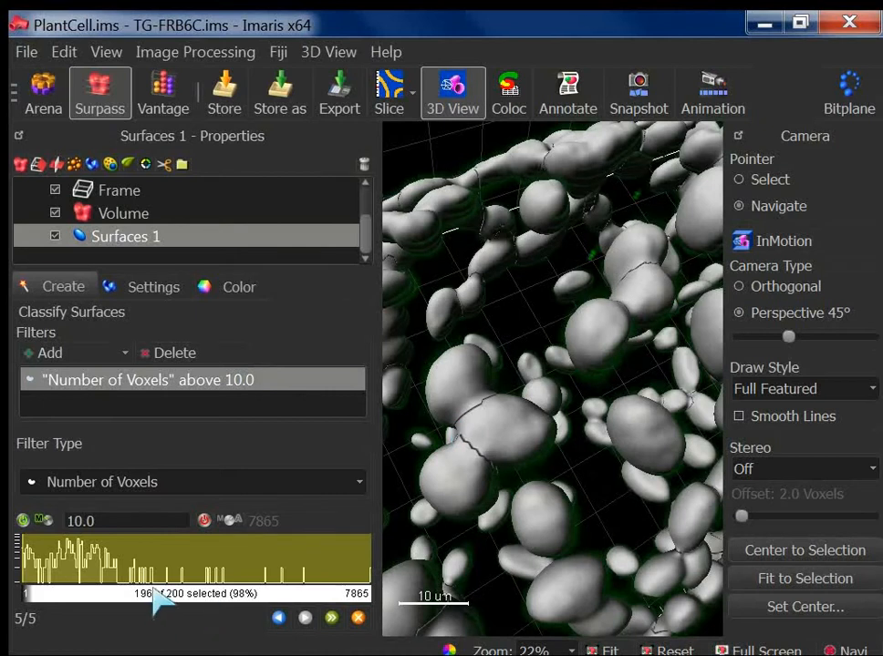
Step: Lower the Number of Voxels filter threshold to 1.00 and review the classified surfaces across the whole volume
{"action": "left_click_drag", "start_coordinate": [64, 573], "coordinate": [20, 576]}
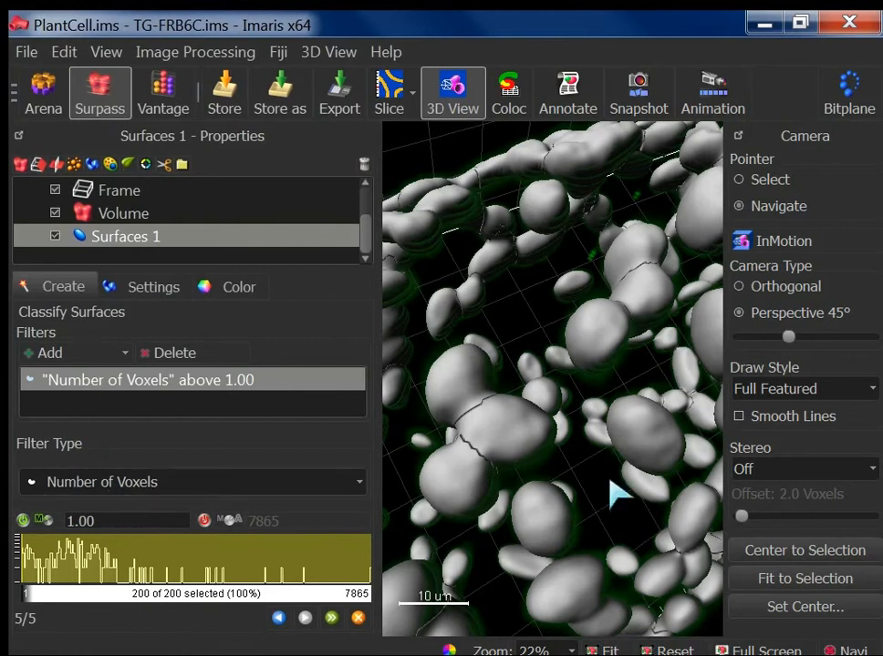
{"action": "scroll", "coordinate": [478, 421], "scroll_direction": "down", "scroll_amount": 1}
{"action": "scroll", "coordinate": [490, 435], "scroll_direction": "down", "scroll_amount": 5}
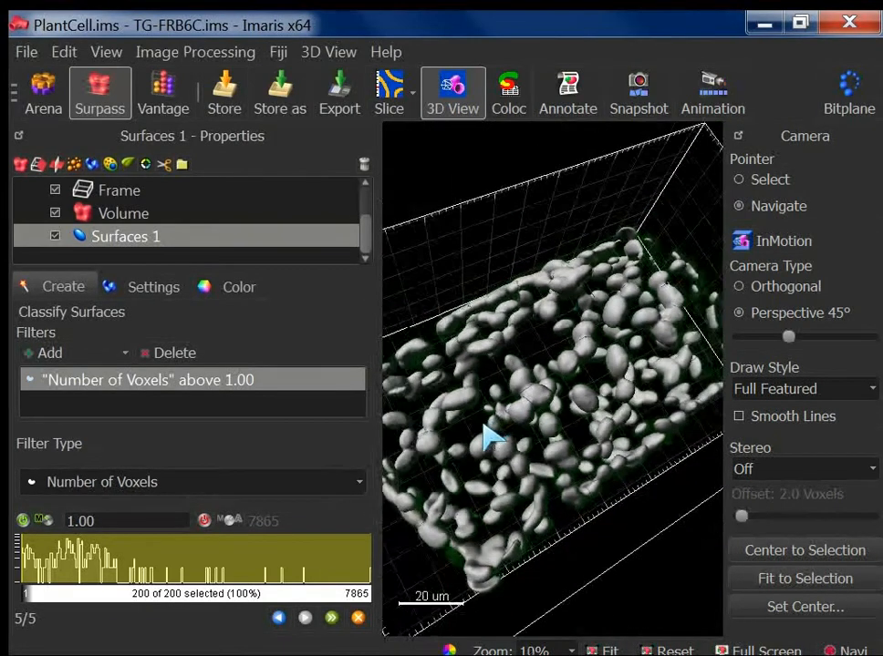
{"action": "mouse_move", "coordinate": [522, 424]}
{"action": "left_mouse_down"}
{"action": "mouse_move", "coordinate": [509, 477]}
{"action": "mouse_move", "coordinate": [516, 410]}
{"action": "left_mouse_up"}
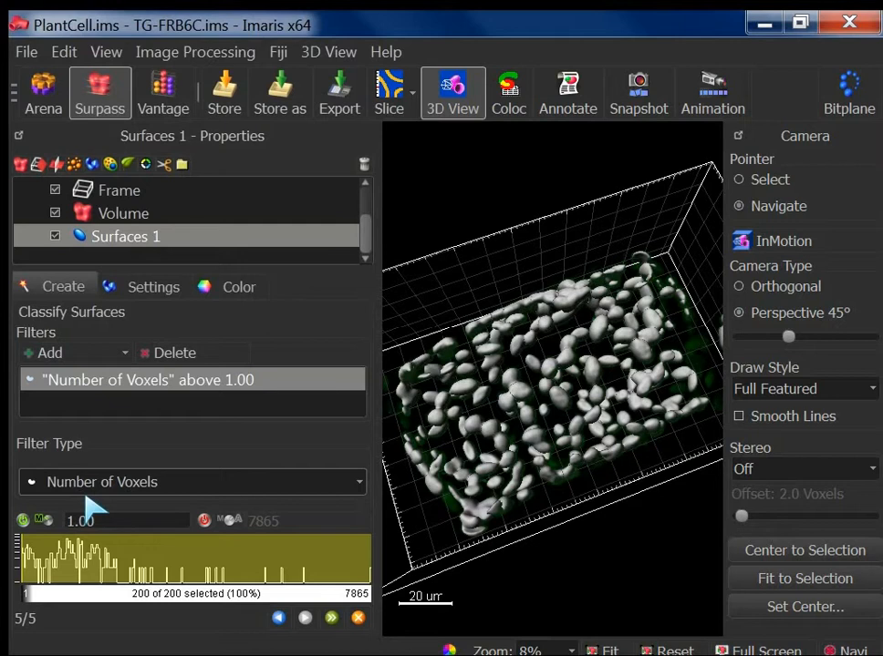
Step: Finish creating the chloroplast surfaces and open the color settings for Surfaces 1
{"action": "left_click", "coordinate": [331, 619]}
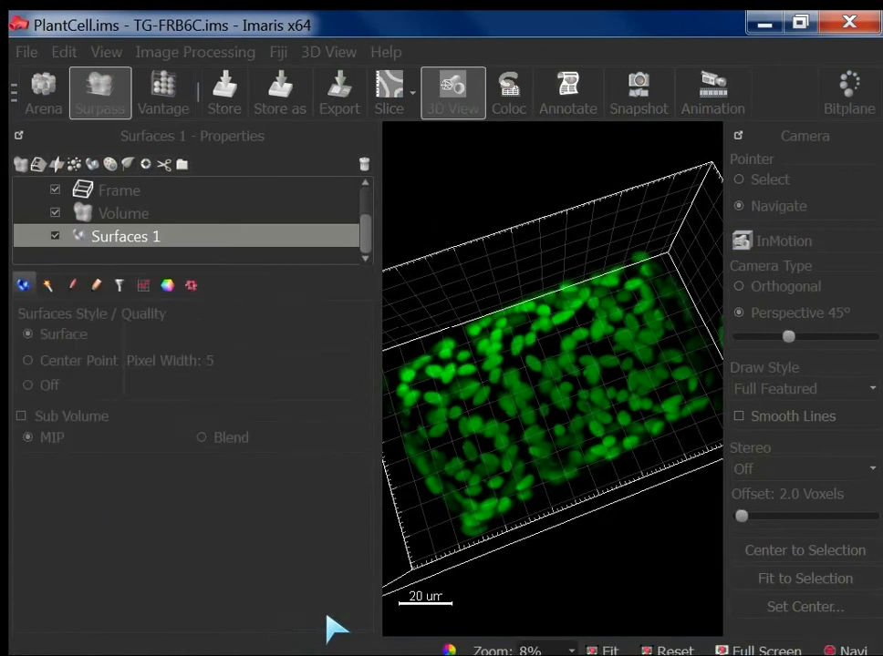
{"action": "left_click_drag", "start_coordinate": [540, 451], "coordinate": [522, 407]}
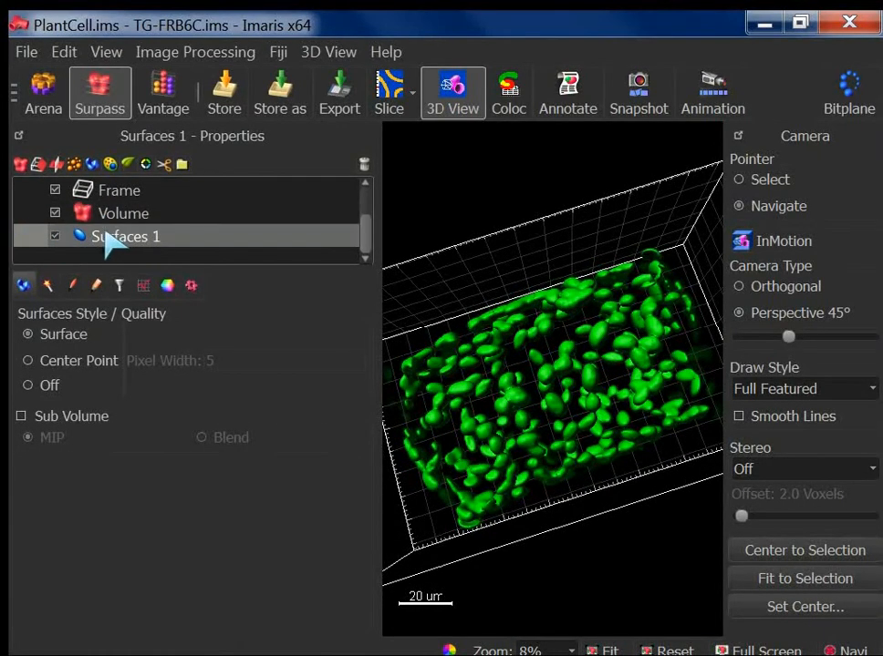
{"action": "left_click", "coordinate": [167, 286]}
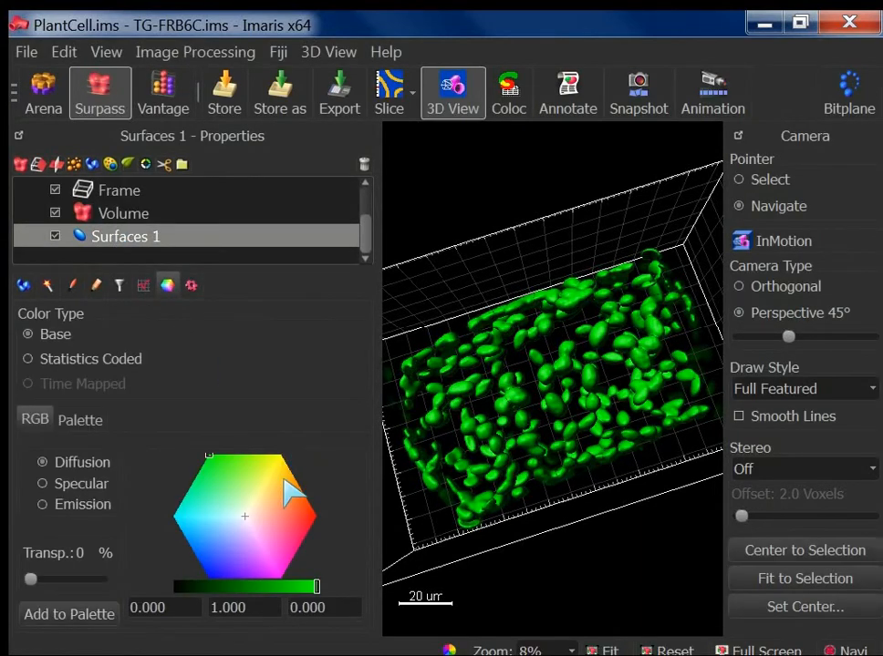
Step: Try several diffusion colors on Surfaces 1, including purple and yellow, settling on blue with RGB 0.330, 0.221, 1.000
{"action": "left_click", "coordinate": [264, 561]}
{"action": "left_click", "coordinate": [219, 553]}
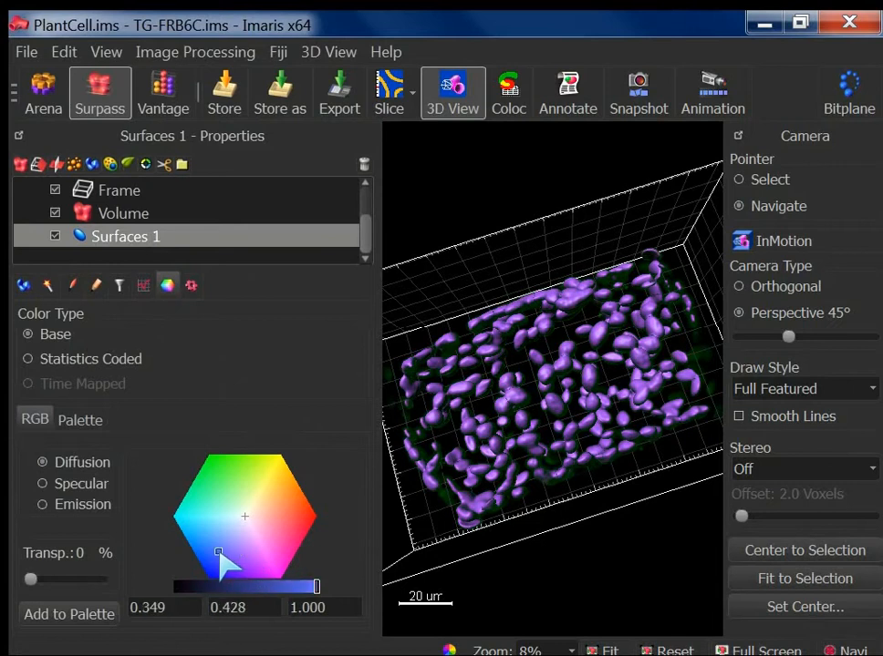
{"action": "left_click", "coordinate": [275, 466]}
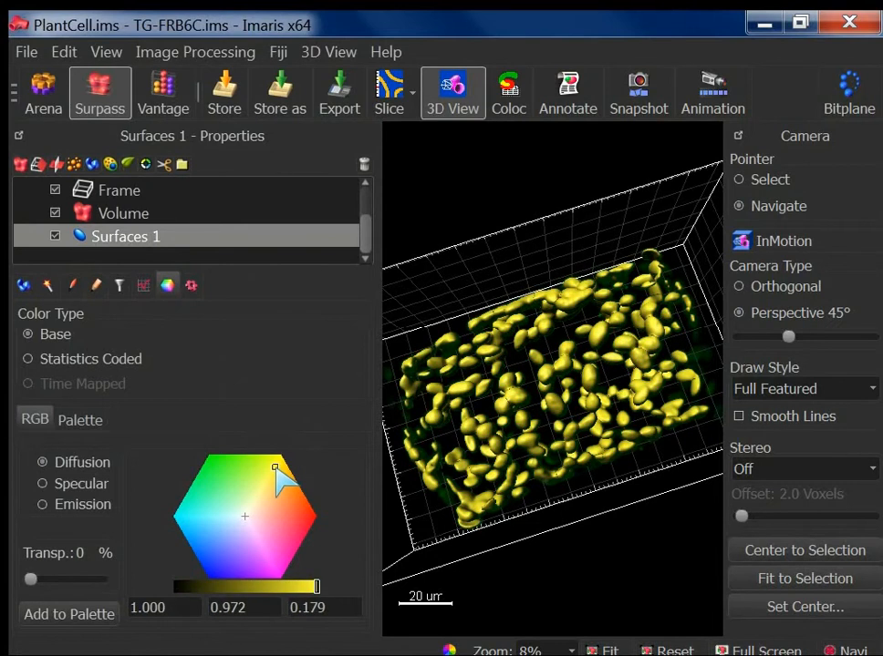
{"action": "left_click", "coordinate": [224, 565]}
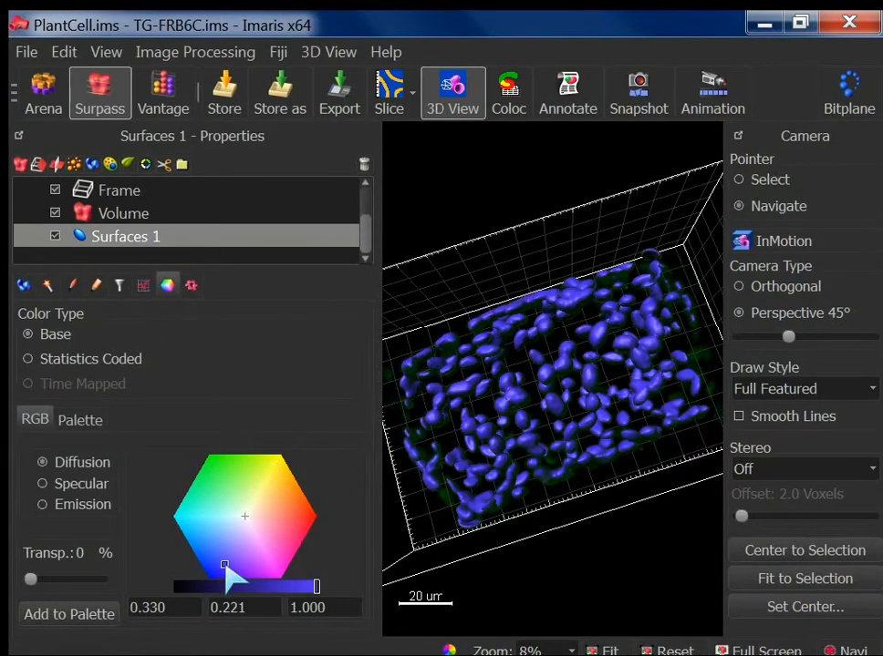
{"action": "left_click_drag", "start_coordinate": [555, 386], "coordinate": [548, 359]}
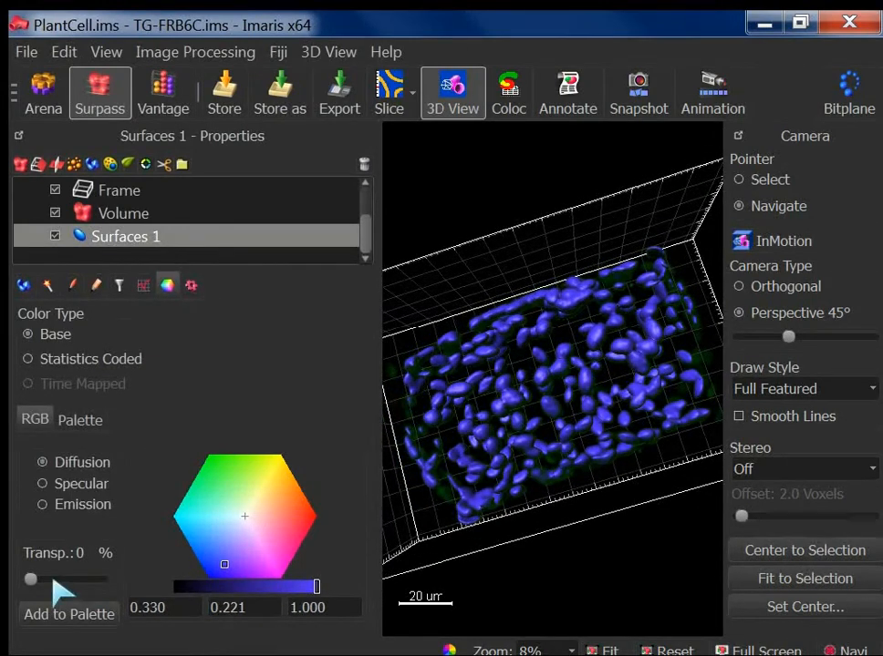
Step: Set the transparency of Surfaces 1 to 78 % and examine the original volume signal through the surfaces from several angles
{"action": "left_click_drag", "start_coordinate": [34, 579], "coordinate": [86, 580]}
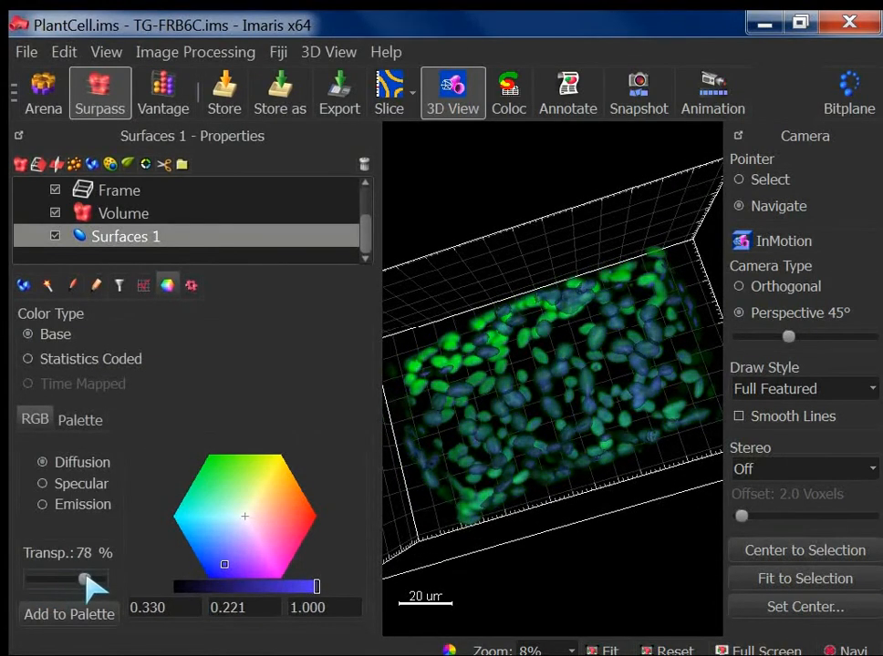
{"action": "scroll", "coordinate": [638, 412], "scroll_direction": "up", "scroll_amount": 3}
{"action": "left_click_drag", "start_coordinate": [609, 424], "coordinate": [561, 468]}
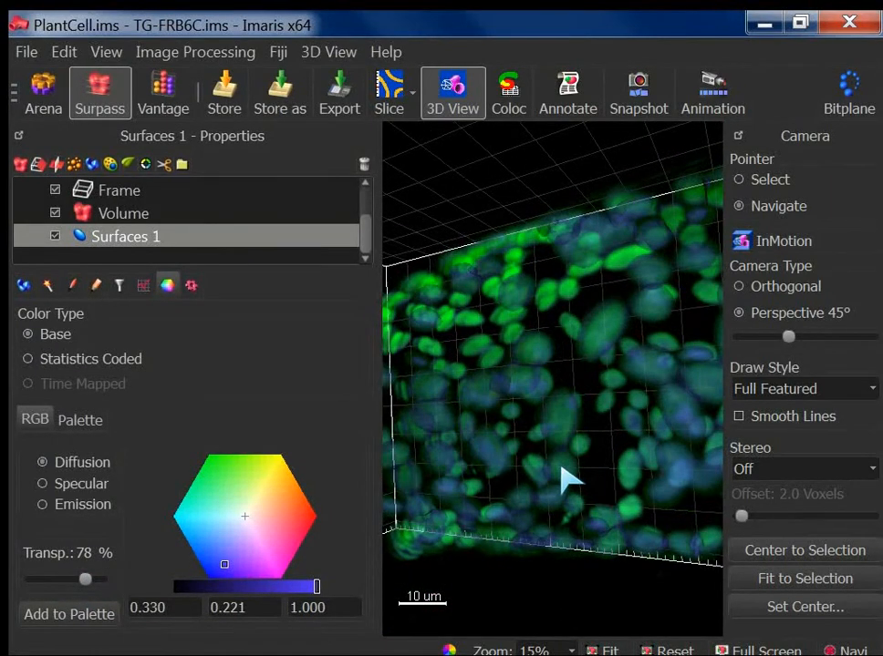
{"action": "left_click_drag", "start_coordinate": [601, 430], "coordinate": [588, 373]}
{"action": "scroll", "coordinate": [589, 375], "scroll_direction": "down", "scroll_amount": 5}
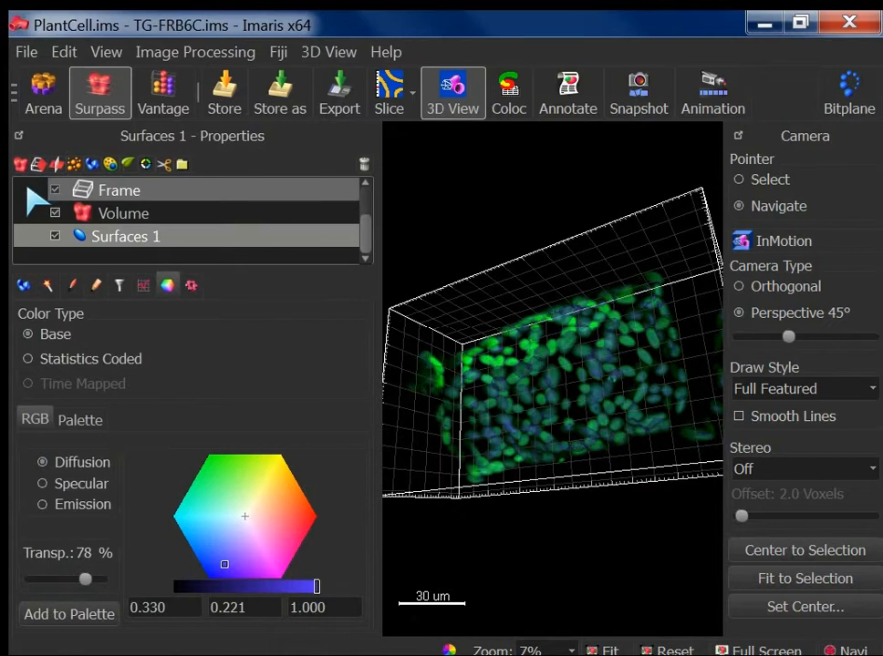
{"action": "left_click_drag", "start_coordinate": [640, 394], "coordinate": [468, 456]}
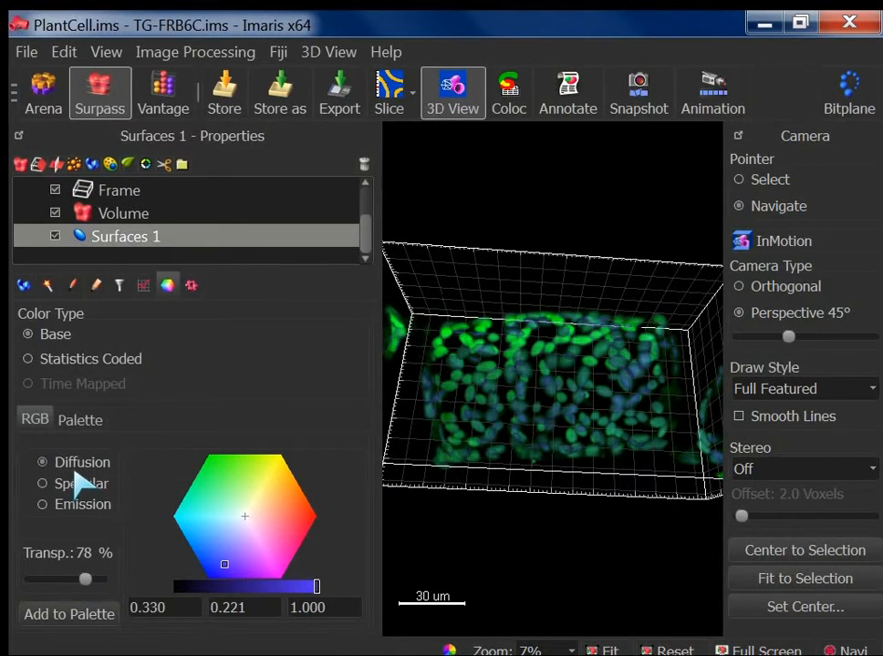
{"action": "left_click_drag", "start_coordinate": [537, 424], "coordinate": [493, 497]}
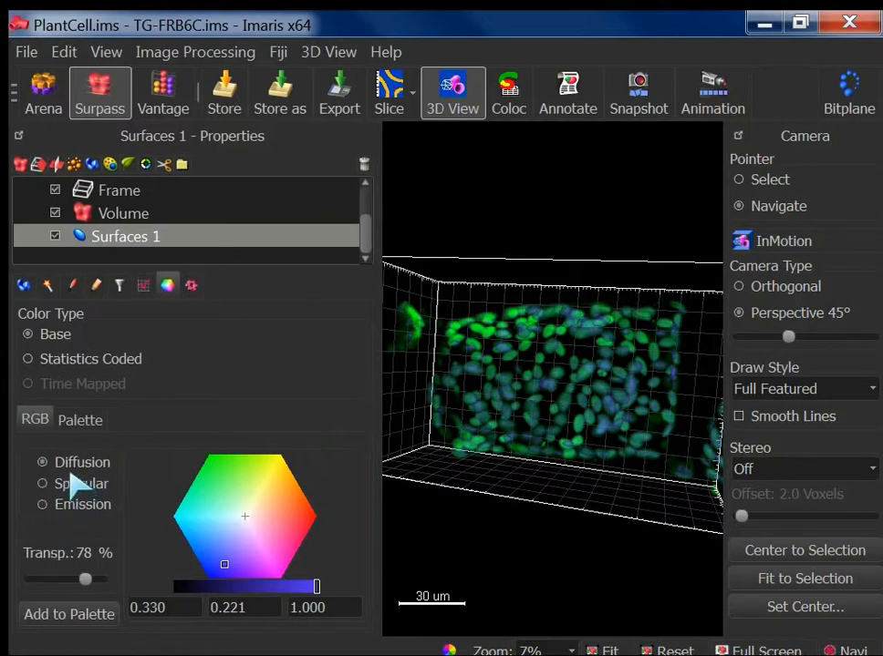
{"action": "left_click_drag", "start_coordinate": [467, 470], "coordinate": [586, 271]}
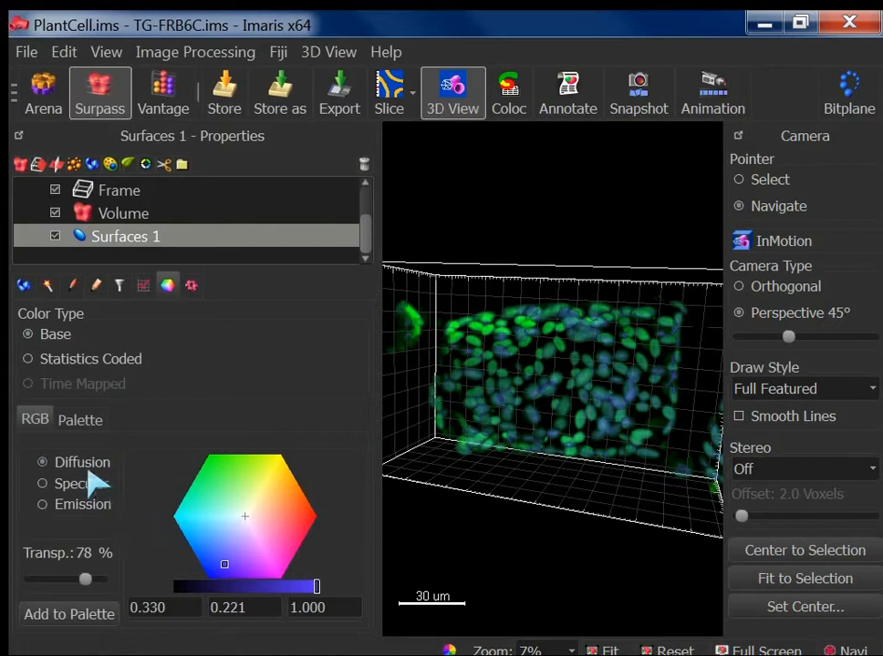
{"action": "left_click_drag", "start_coordinate": [452, 378], "coordinate": [449, 378]}
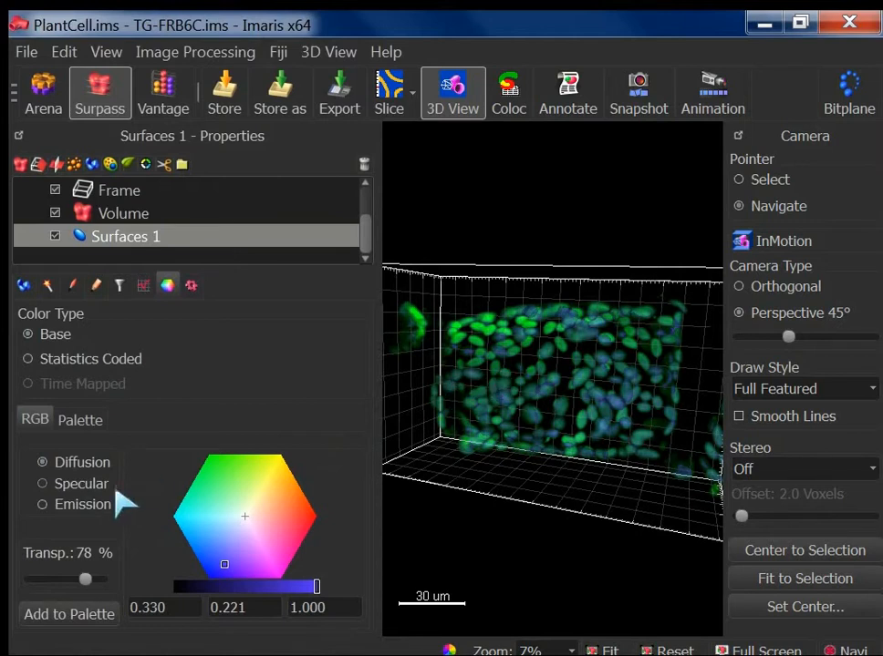
Step: Tint the specular color of Surfaces 1 with RGB 0.263, 0.300, 0.128 and pick a yellow-green emission hue
{"action": "left_click", "coordinate": [82, 485]}
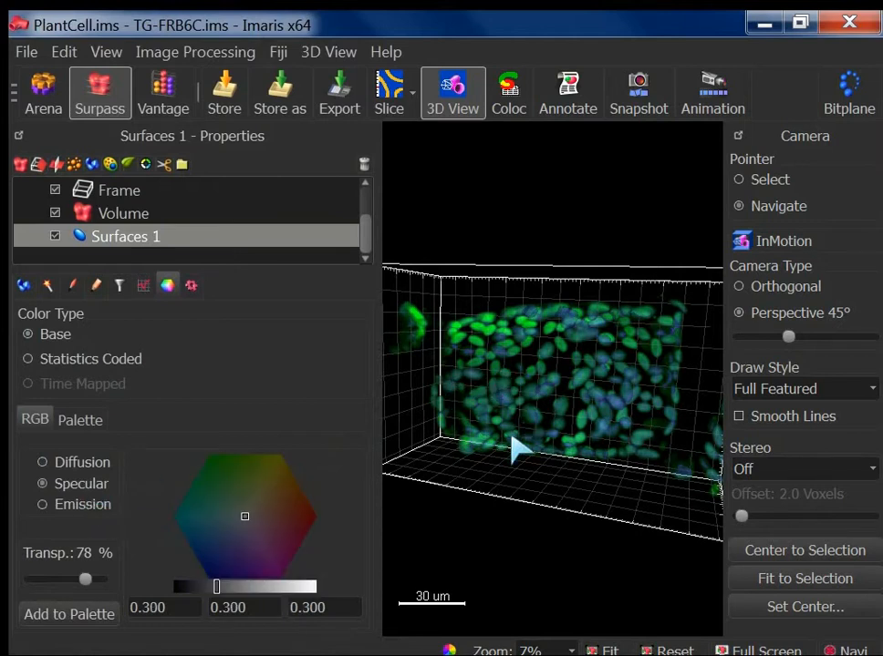
{"action": "left_click_drag", "start_coordinate": [247, 518], "coordinate": [256, 481]}
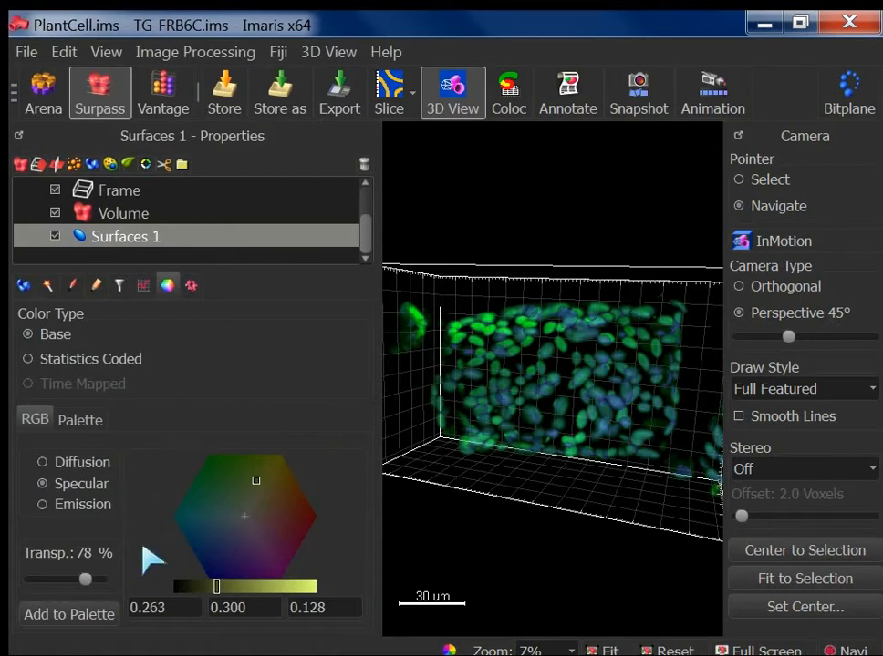
{"action": "left_click", "coordinate": [98, 506]}
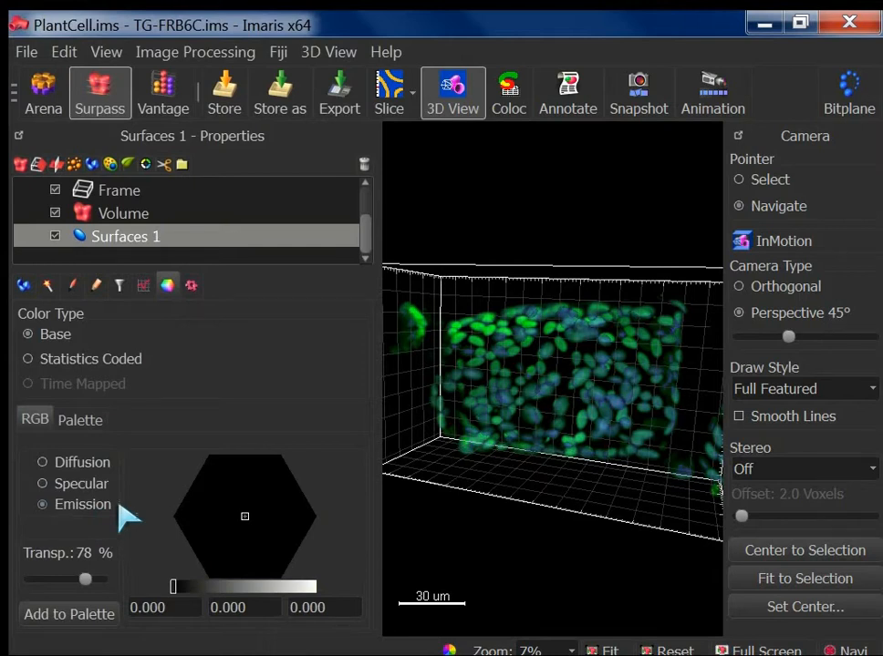
{"action": "mouse_move", "coordinate": [536, 386]}
{"action": "left_mouse_down"}
{"action": "mouse_move", "coordinate": [583, 416]}
{"action": "mouse_move", "coordinate": [333, 523]}
{"action": "mouse_move", "coordinate": [266, 528]}
{"action": "mouse_move", "coordinate": [254, 478]}
{"action": "mouse_move", "coordinate": [267, 537]}
{"action": "mouse_move", "coordinate": [231, 523]}
{"action": "mouse_move", "coordinate": [249, 485]}
{"action": "left_mouse_up"}
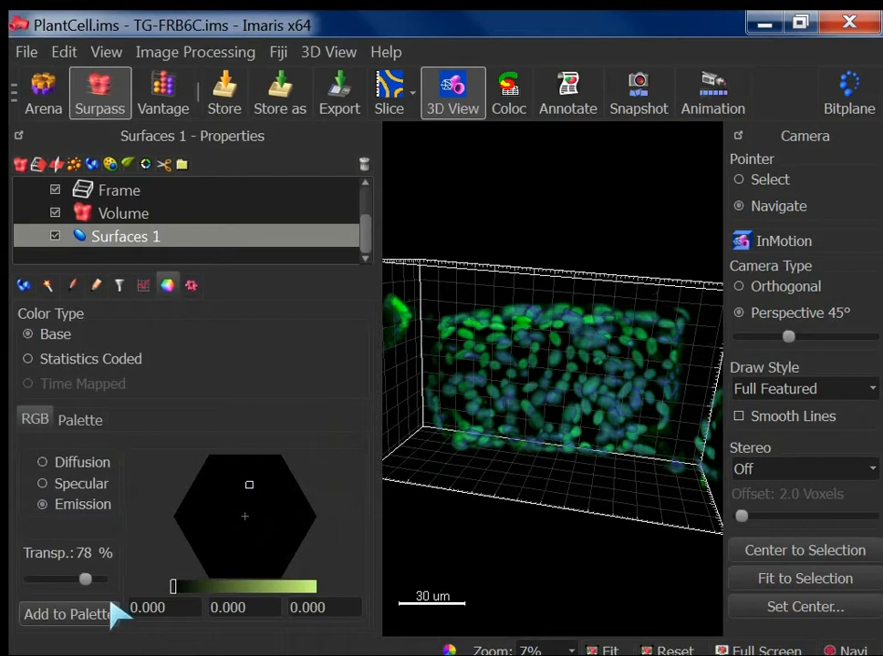
Step: Reset the transparency to 0 % and retint the emission and specular colors, with a blue emission hue and specular RGB 0.255, 0.300, 0.257
{"action": "left_click_drag", "start_coordinate": [85, 580], "coordinate": [13, 589]}
{"action": "mouse_move", "coordinate": [249, 486]}
{"action": "left_mouse_down"}
{"action": "mouse_move", "coordinate": [212, 507]}
{"action": "mouse_move", "coordinate": [230, 537]}
{"action": "left_mouse_up"}
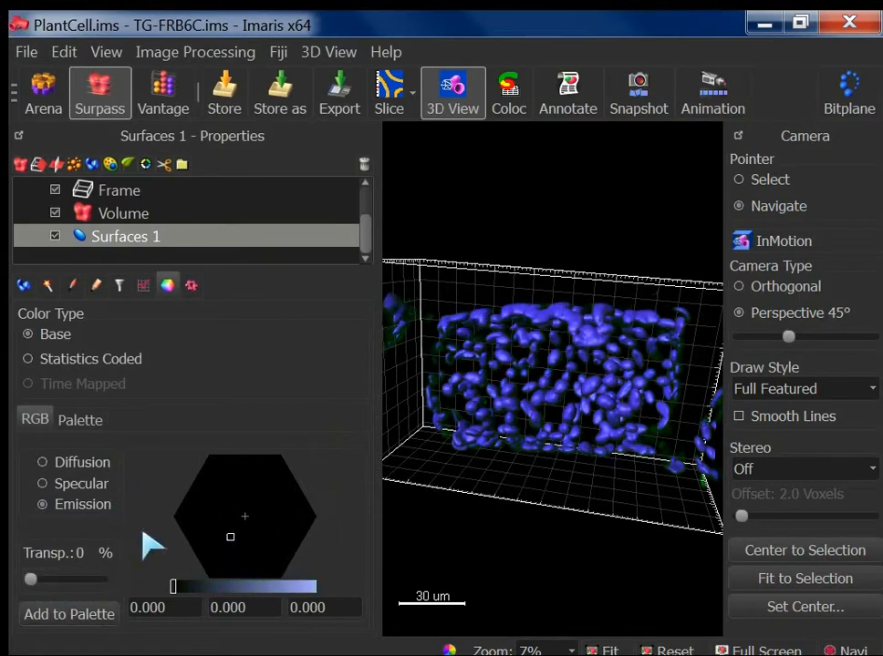
{"action": "left_click", "coordinate": [81, 484]}
{"action": "left_click", "coordinate": [239, 508]}
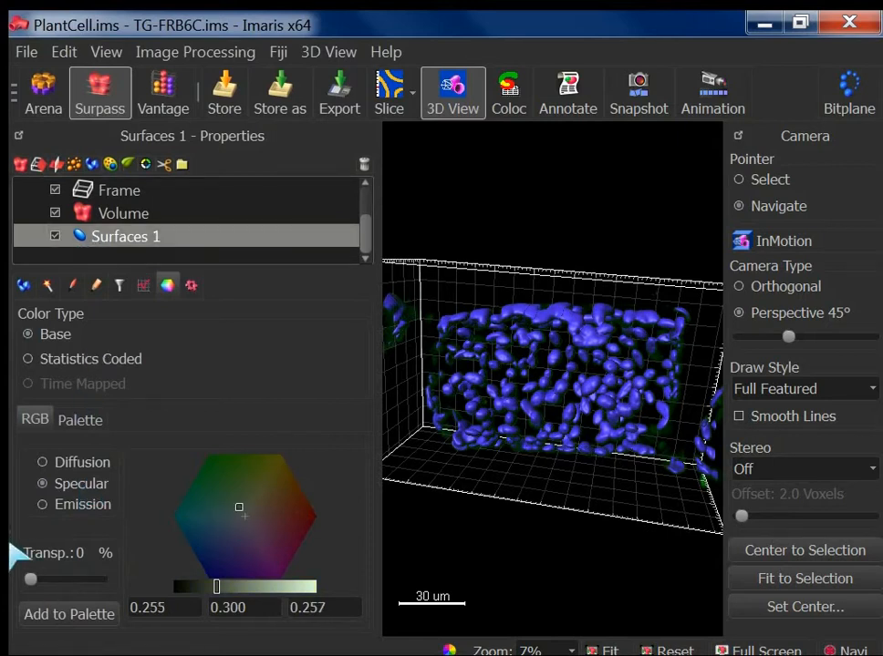
Step: Try yellow and purple diffusion colors on Surfaces 1, ending on light blue with RGB 0.220, 0.814, 1.000
{"action": "left_click", "coordinate": [77, 465]}
{"action": "left_click", "coordinate": [270, 469]}
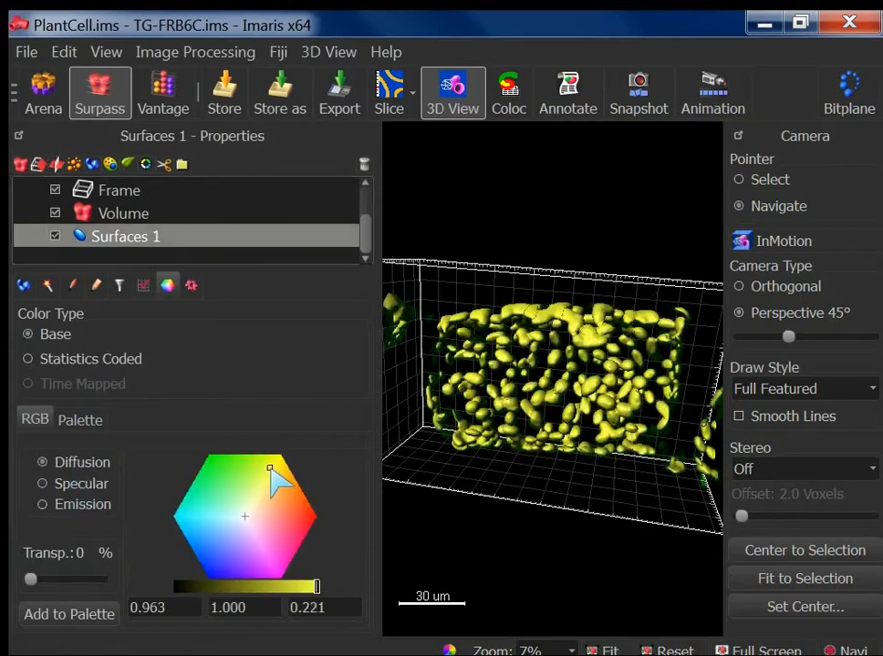
{"action": "mouse_move", "coordinate": [286, 511]}
{"action": "left_mouse_down"}
{"action": "mouse_move", "coordinate": [286, 544]}
{"action": "mouse_move", "coordinate": [251, 557]}
{"action": "left_mouse_up"}
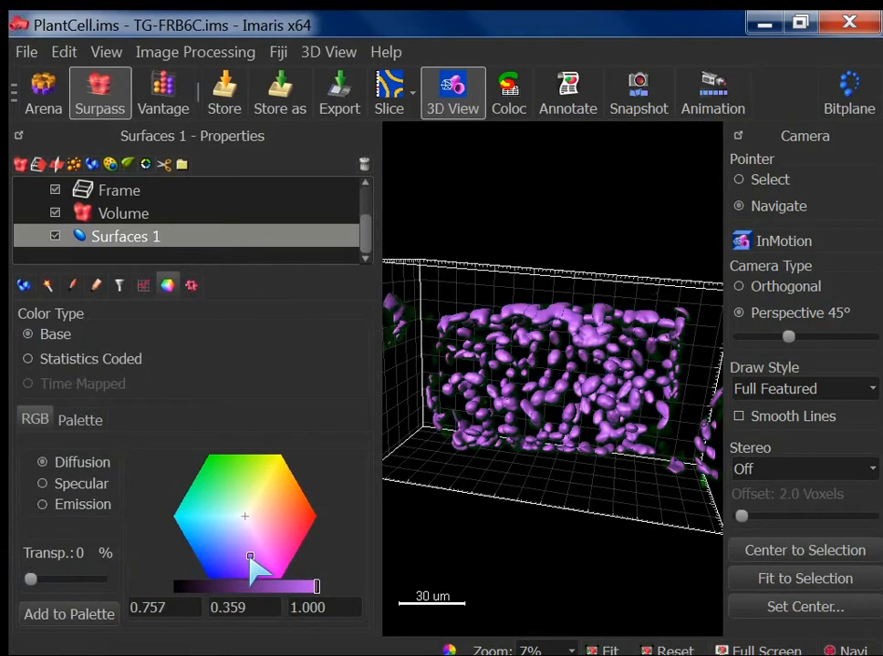
{"action": "mouse_move", "coordinate": [252, 561]}
{"action": "left_mouse_down"}
{"action": "mouse_move", "coordinate": [228, 567]}
{"action": "mouse_move", "coordinate": [197, 532]}
{"action": "left_mouse_up"}
{"action": "left_click_drag", "start_coordinate": [532, 379], "coordinate": [528, 355]}
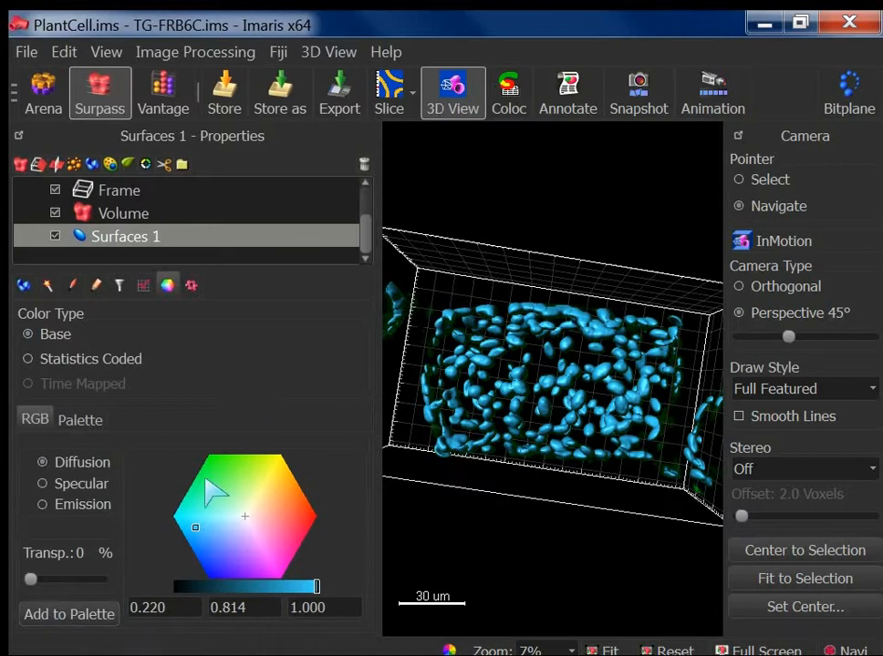
Step: View the custom palette of predefined surface colors and inspect the colored chloroplast surfaces from other angles
{"action": "left_click", "coordinate": [81, 421]}
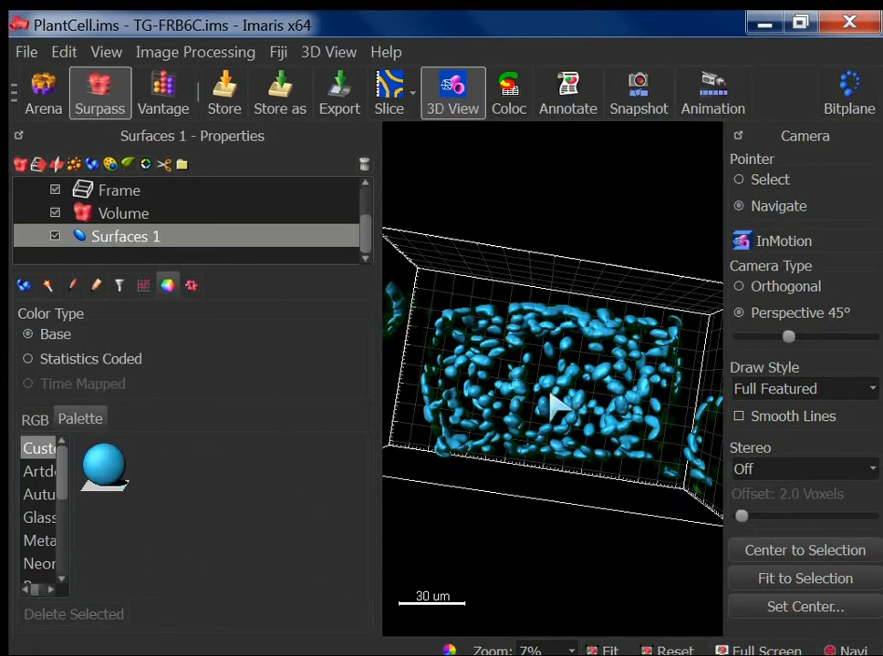
{"action": "left_click_drag", "start_coordinate": [547, 417], "coordinate": [548, 443]}
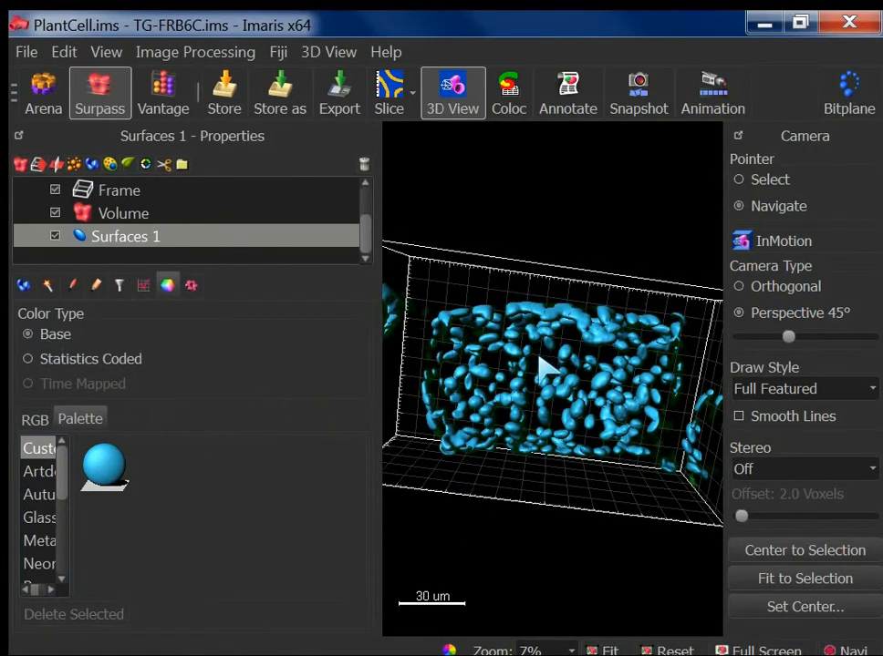
{"action": "left_click_drag", "start_coordinate": [541, 364], "coordinate": [530, 369]}
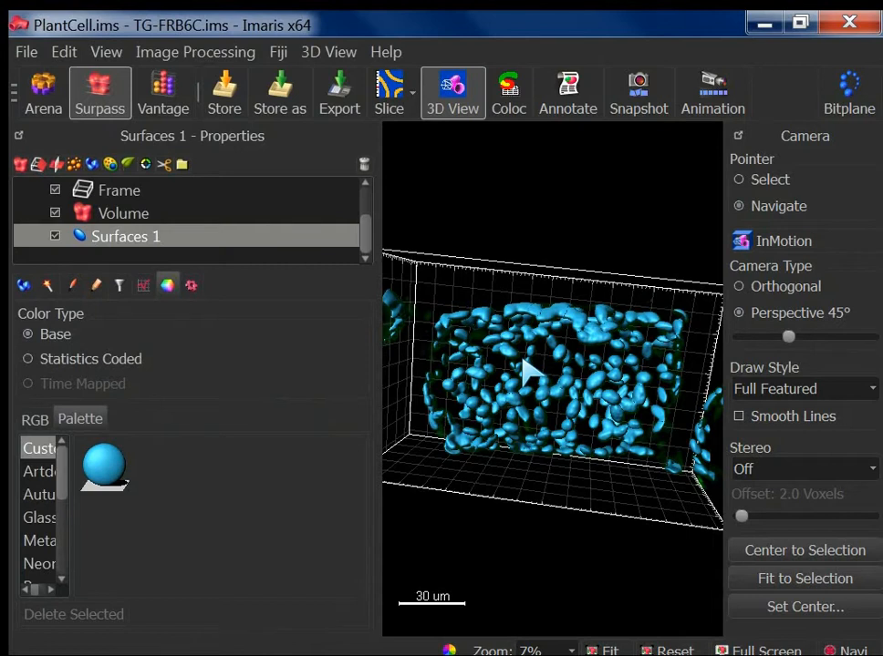
Step: Color Surfaces 1 as Statistics Coded by Area and examine the color-coded chloroplasts across the volume and up close
{"action": "left_click", "coordinate": [89, 362]}
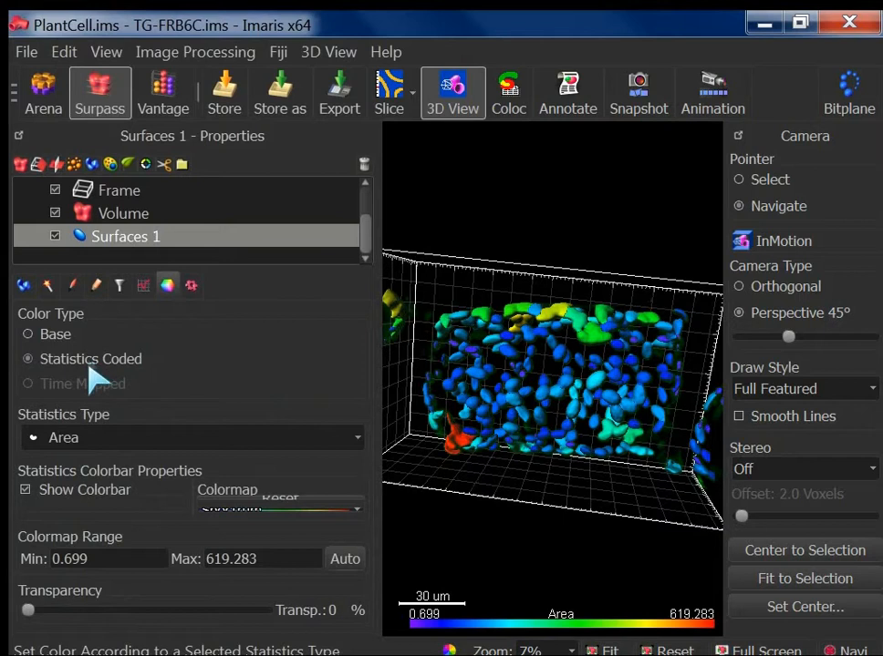
{"action": "left_click", "coordinate": [103, 437]}
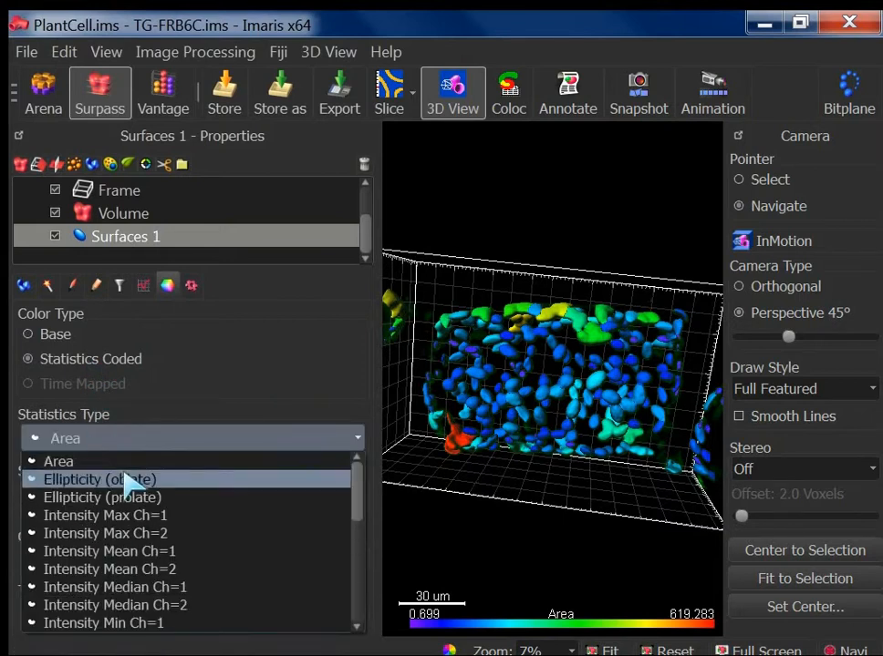
{"action": "left_click", "coordinate": [112, 463]}
{"action": "left_click_drag", "start_coordinate": [559, 362], "coordinate": [548, 339]}
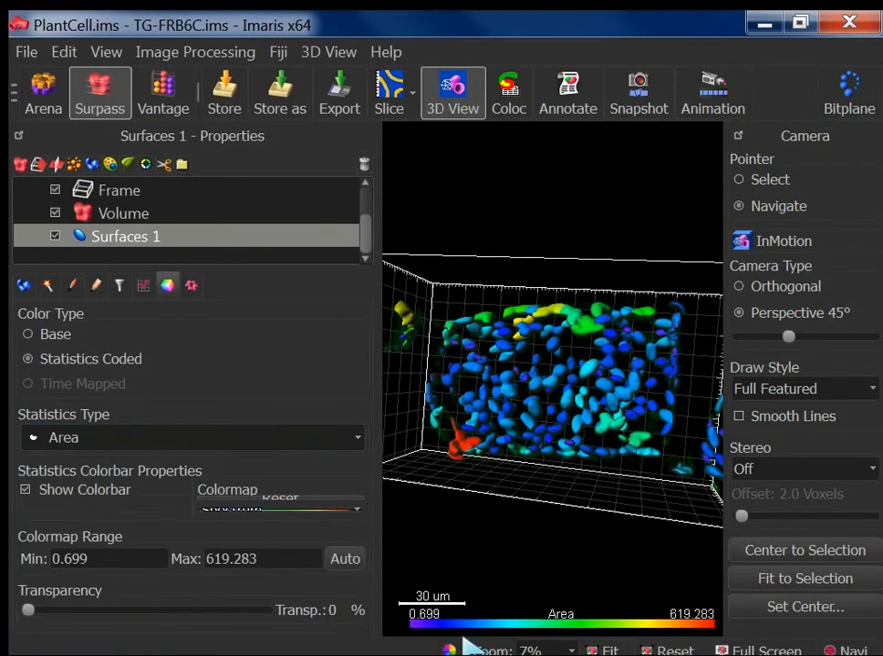
{"action": "left_click_drag", "start_coordinate": [522, 398], "coordinate": [528, 375]}
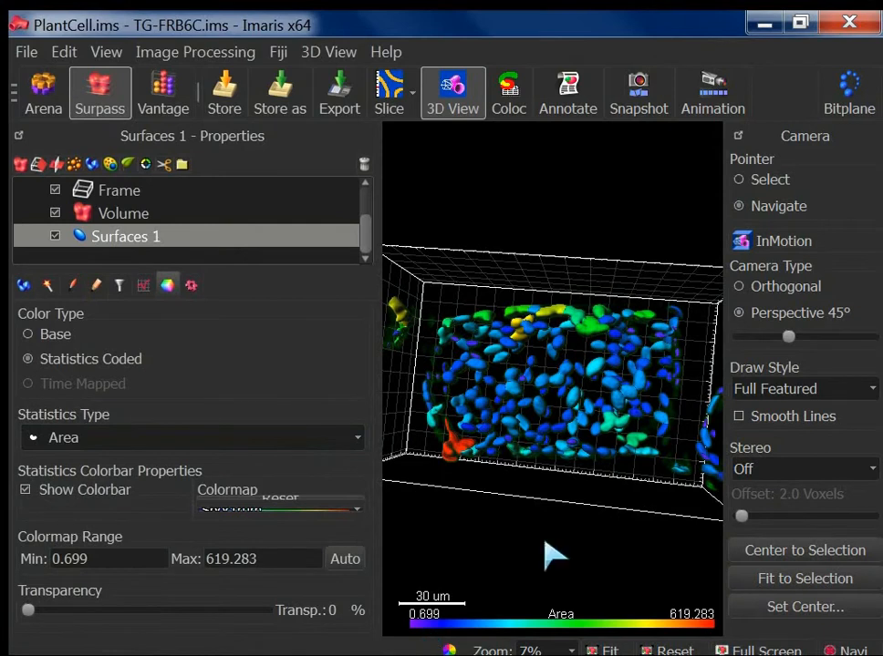
{"action": "scroll", "coordinate": [477, 449], "scroll_direction": "down", "scroll_amount": 2}
{"action": "scroll", "coordinate": [492, 440], "scroll_direction": "up", "scroll_amount": 4}
{"action": "scroll", "coordinate": [499, 436], "scroll_direction": "up", "scroll_amount": 2}
{"action": "left_click_drag", "start_coordinate": [507, 429], "coordinate": [595, 356]}
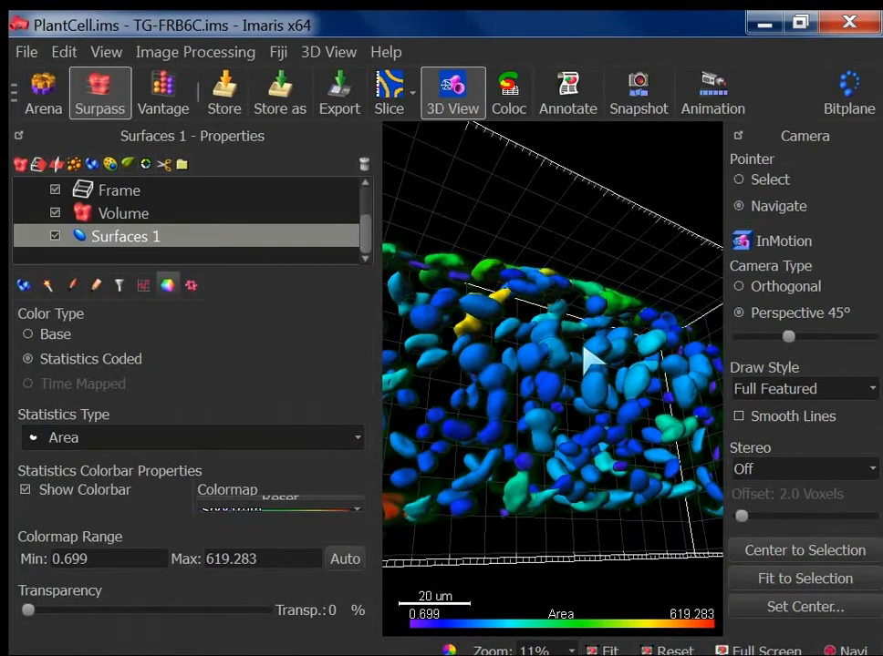
Step: Compare the Base coloring with the Statistics Coded coloring and open the surface style settings
{"action": "left_click", "coordinate": [70, 347]}
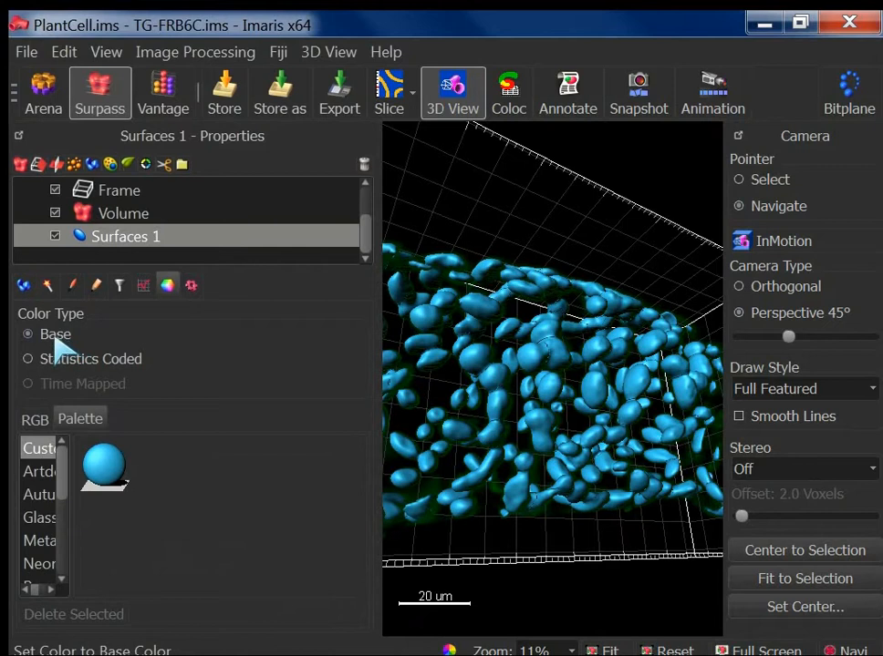
{"action": "left_click", "coordinate": [92, 358]}
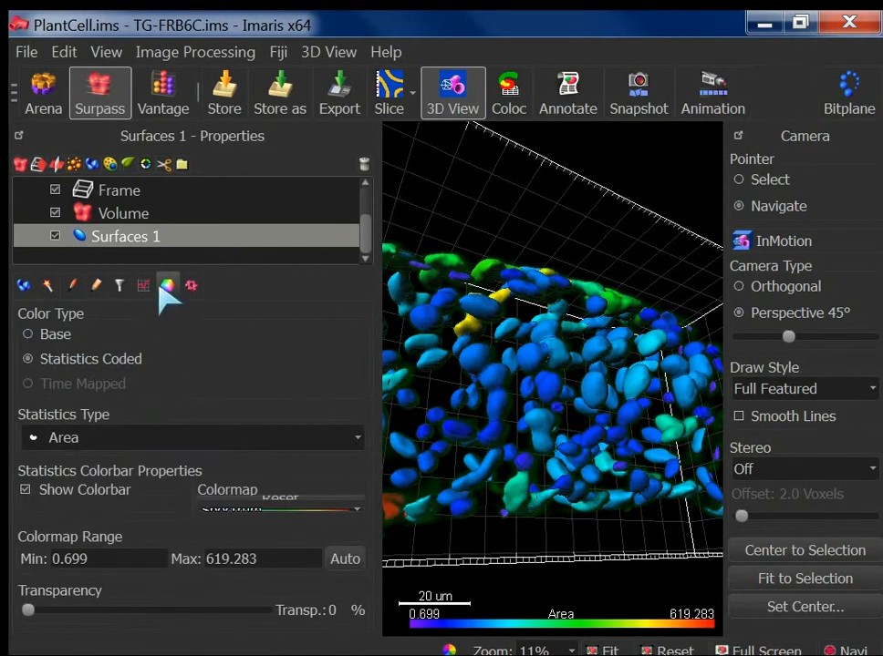
{"action": "left_click", "coordinate": [24, 285]}
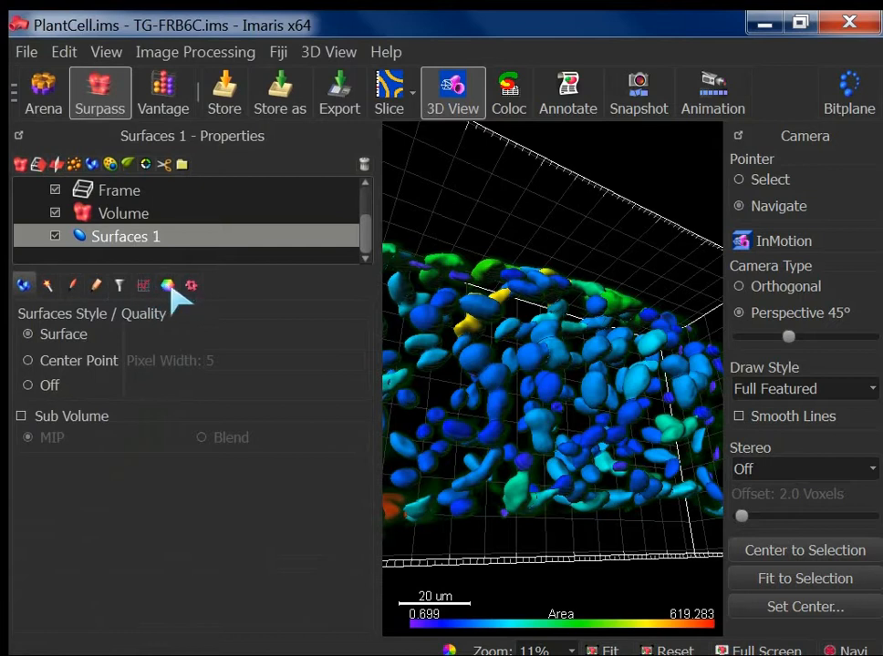
Step: Set the Base diffusion color to yellow-green with RGB 0.647, 1.000, 0.234, and return Surfaces 1 to Statistics Coded coloring
{"action": "left_click", "coordinate": [167, 285]}
{"action": "left_click", "coordinate": [60, 335]}
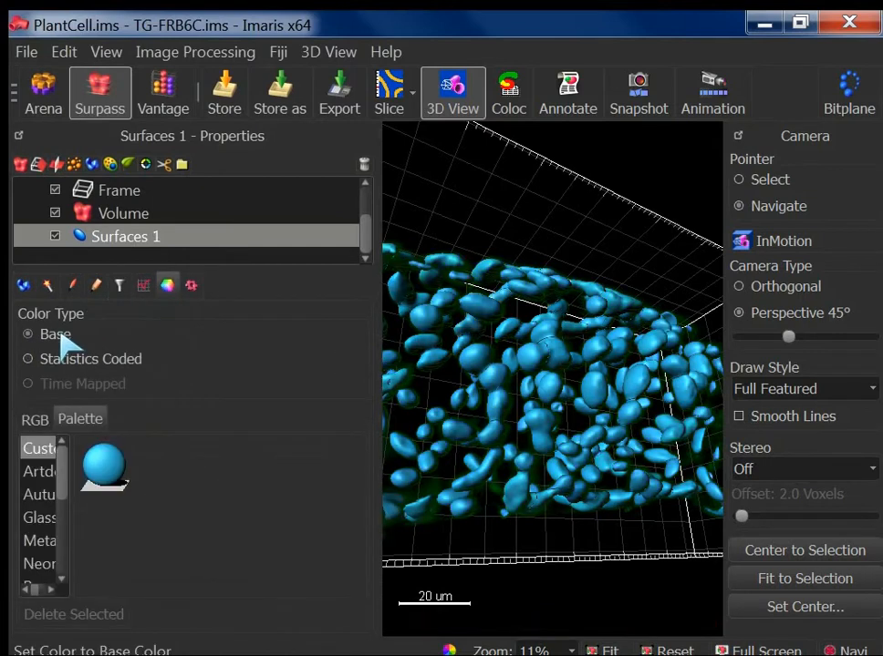
{"action": "left_click_drag", "start_coordinate": [507, 409], "coordinate": [461, 424]}
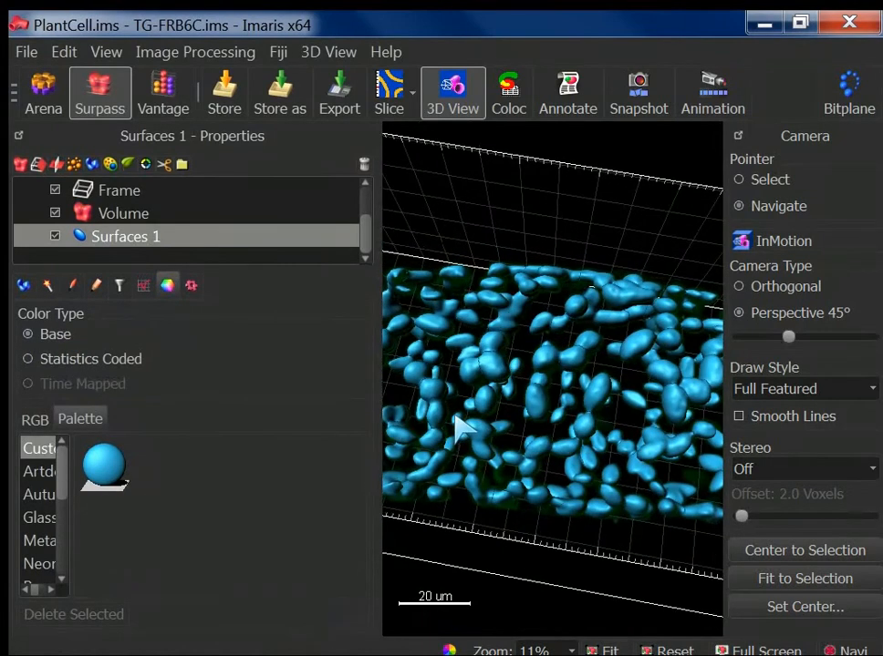
{"action": "left_click", "coordinate": [36, 419]}
{"action": "mouse_move", "coordinate": [216, 482]}
{"action": "left_mouse_down"}
{"action": "mouse_move", "coordinate": [222, 465]}
{"action": "mouse_move", "coordinate": [246, 479]}
{"action": "mouse_move", "coordinate": [259, 532]}
{"action": "left_mouse_up"}
{"action": "left_click", "coordinate": [248, 473]}
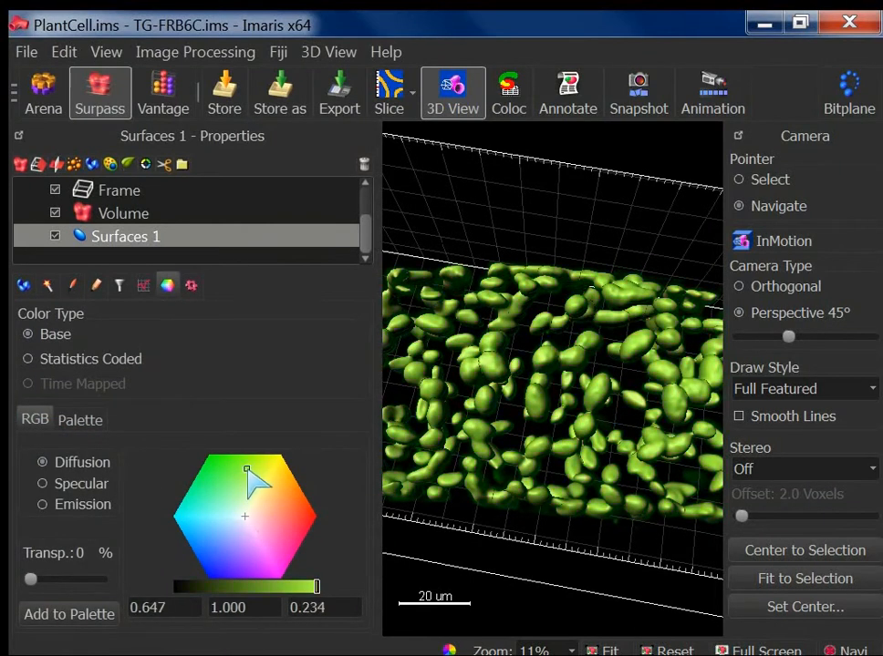
{"action": "left_click", "coordinate": [124, 361]}
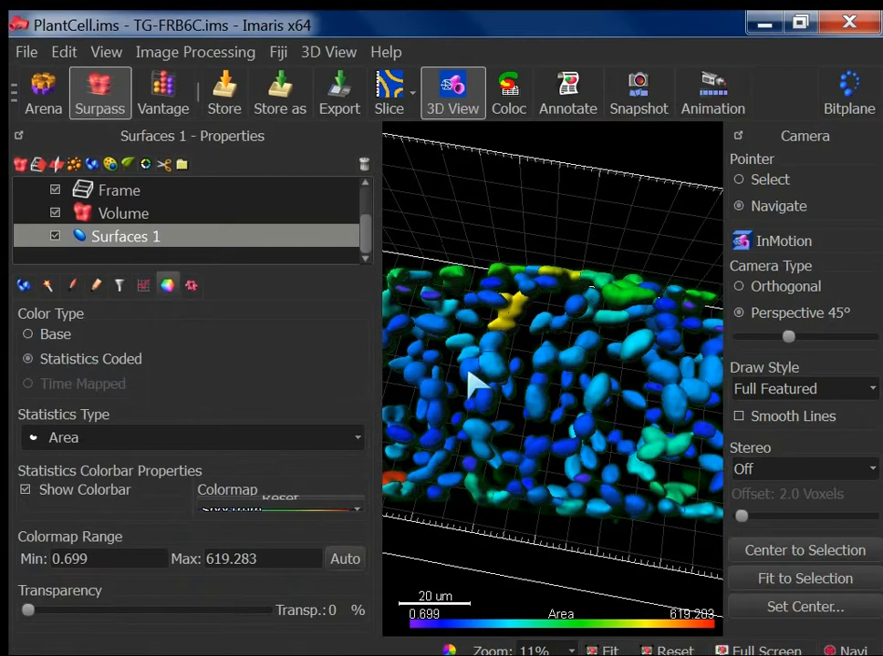
Step: Color the surfaces by Ellipticity (oblate) and examine the color-coded chloroplasts across the volume
{"action": "left_click_drag", "start_coordinate": [475, 391], "coordinate": [479, 429]}
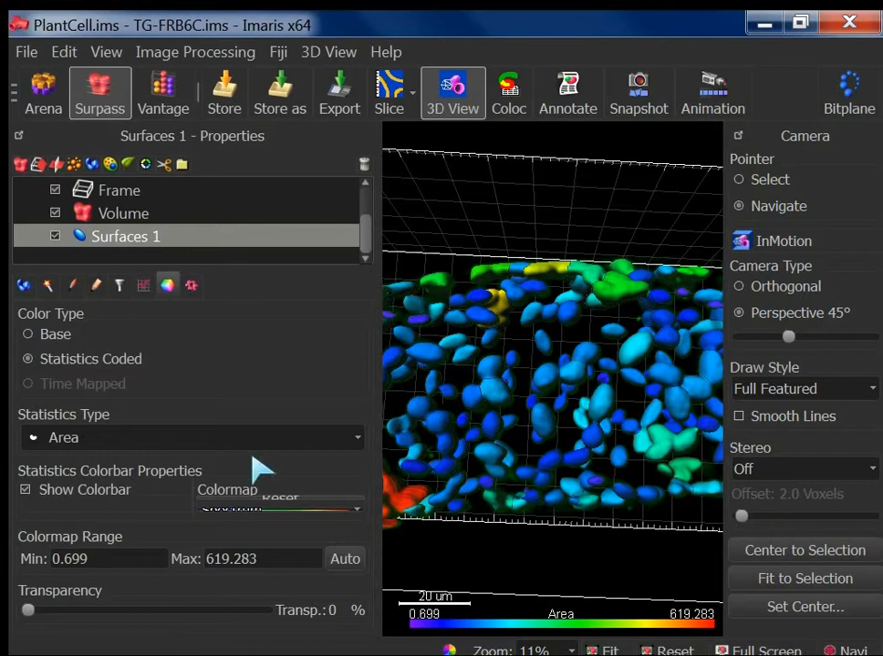
{"action": "left_click", "coordinate": [193, 442]}
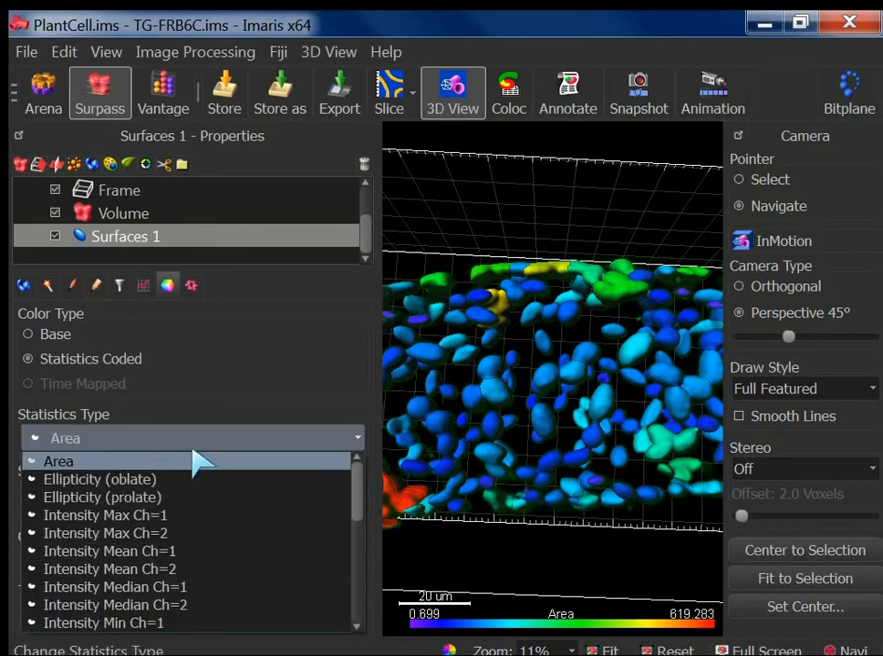
{"action": "left_click", "coordinate": [244, 493]}
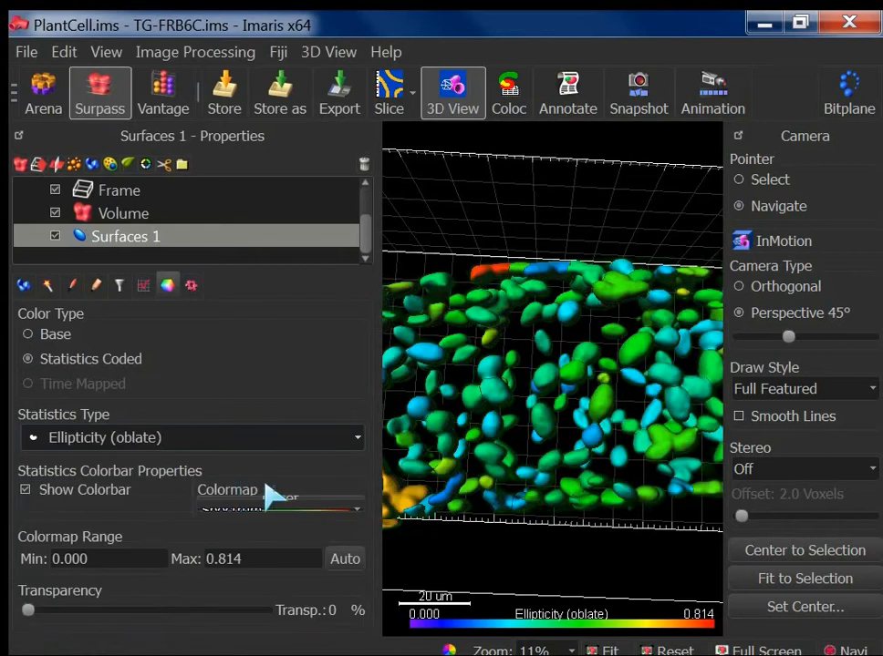
{"action": "scroll", "coordinate": [494, 449], "scroll_direction": "down", "scroll_amount": 2}
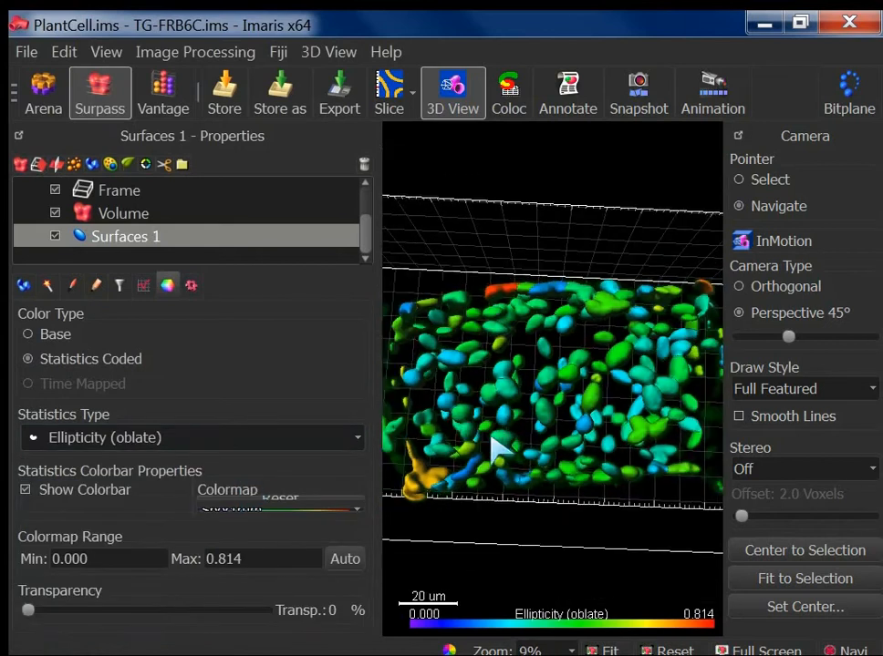
{"action": "left_click", "coordinate": [146, 439]}
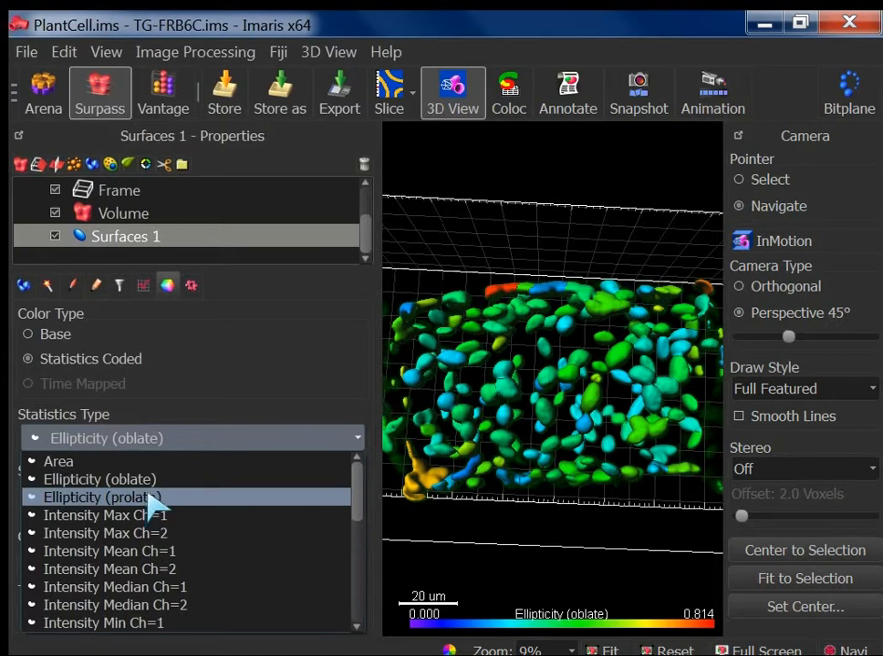
{"action": "left_click", "coordinate": [144, 480]}
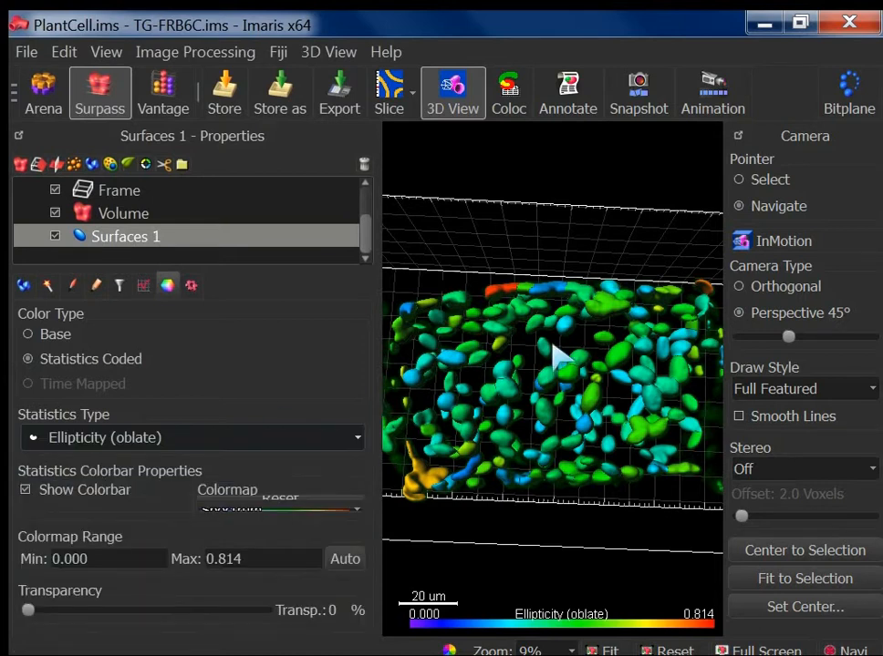
{"action": "left_click_drag", "start_coordinate": [567, 397], "coordinate": [497, 267]}
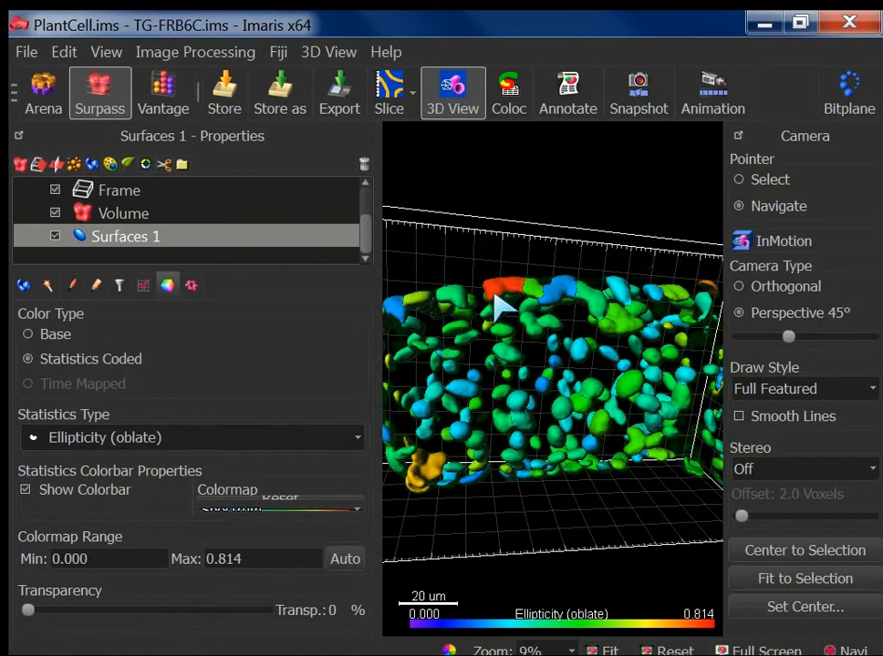
Step: Change the statistics type for coloring to Ellipticity (prolate) and view the whole volume from another angle
{"action": "left_click", "coordinate": [258, 443]}
{"action": "left_click", "coordinate": [219, 500]}
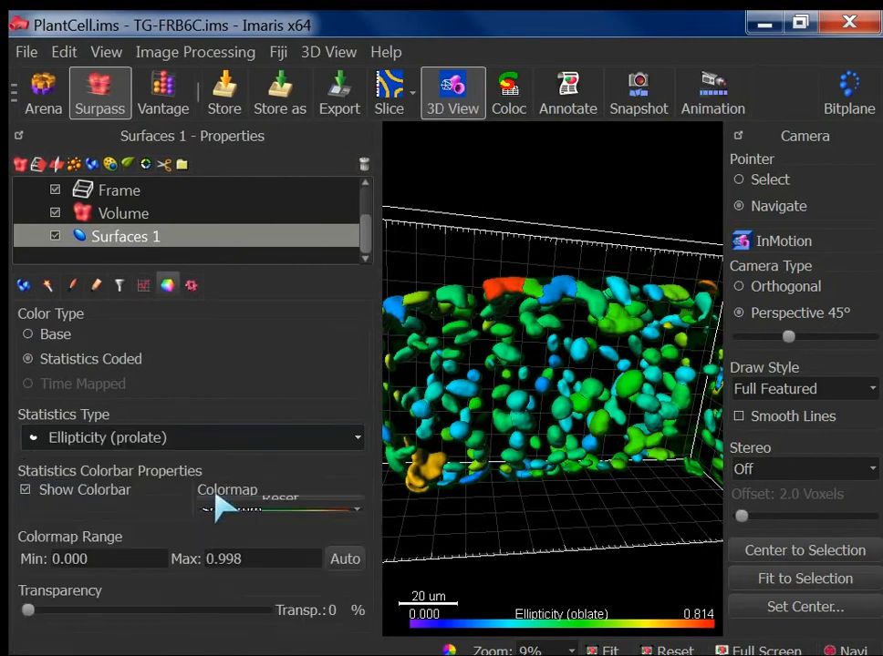
{"action": "mouse_move", "coordinate": [469, 392]}
{"action": "left_mouse_down"}
{"action": "mouse_move", "coordinate": [481, 337]}
{"action": "mouse_move", "coordinate": [544, 363]}
{"action": "mouse_move", "coordinate": [483, 378]}
{"action": "left_mouse_up"}
{"action": "scroll", "coordinate": [547, 367], "scroll_direction": "down", "scroll_amount": 3}
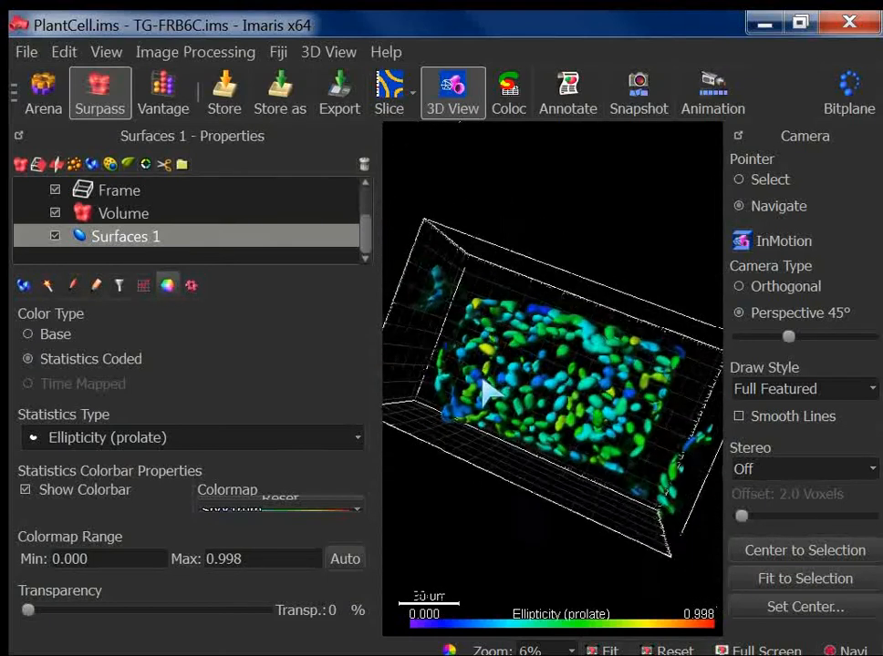
Step: Review the available statistics types, keep Ellipticity (prolate), and apply the Hot colormap to the surfaces
{"action": "left_click", "coordinate": [115, 442]}
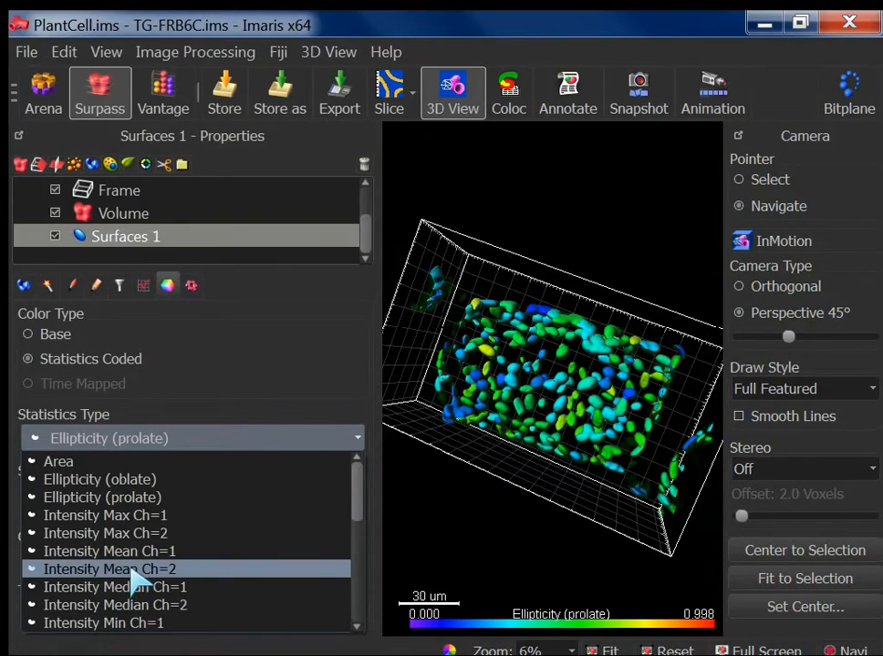
{"action": "left_click", "coordinate": [189, 385]}
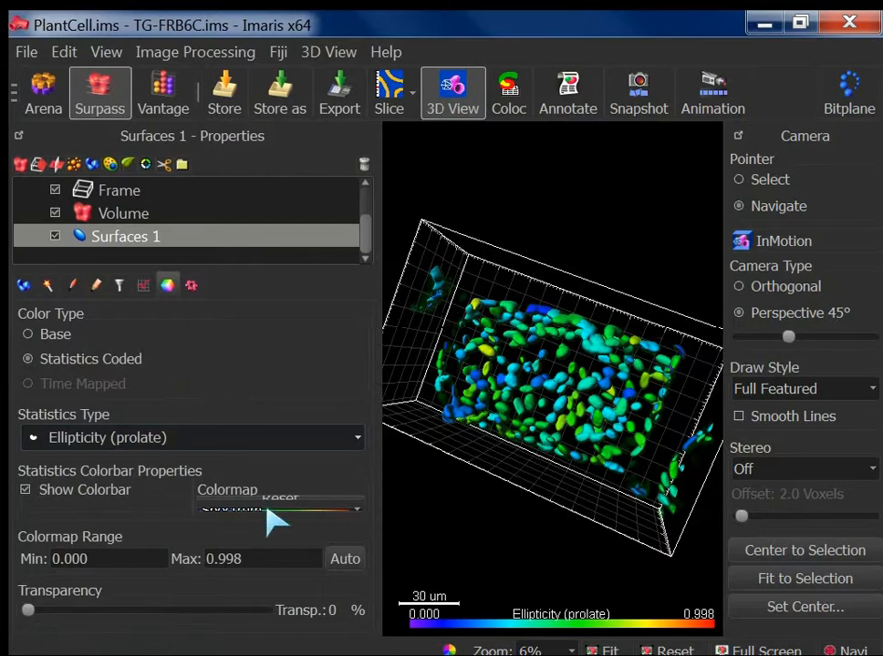
{"action": "left_click", "coordinate": [267, 509]}
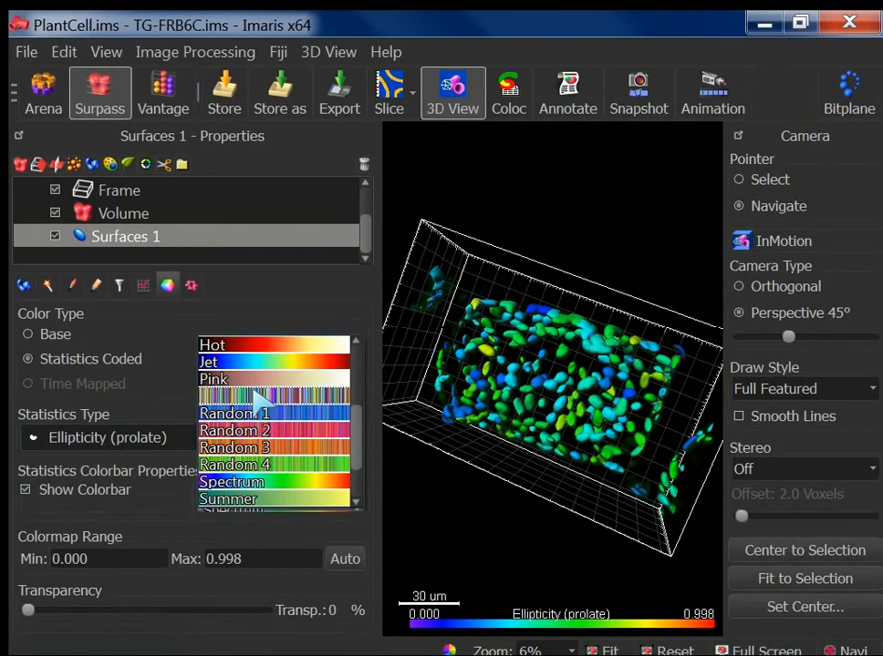
{"action": "left_click", "coordinate": [254, 347]}
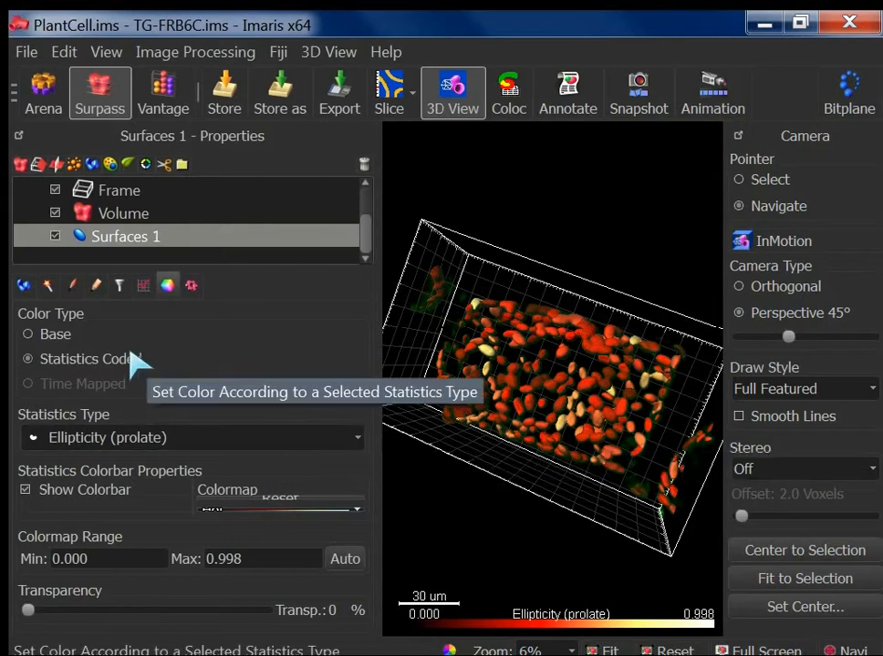
Step: Add a filter to Surfaces 1 that selects surfaces with an Area between 123 and 296 um^2
{"action": "left_click", "coordinate": [118, 285]}
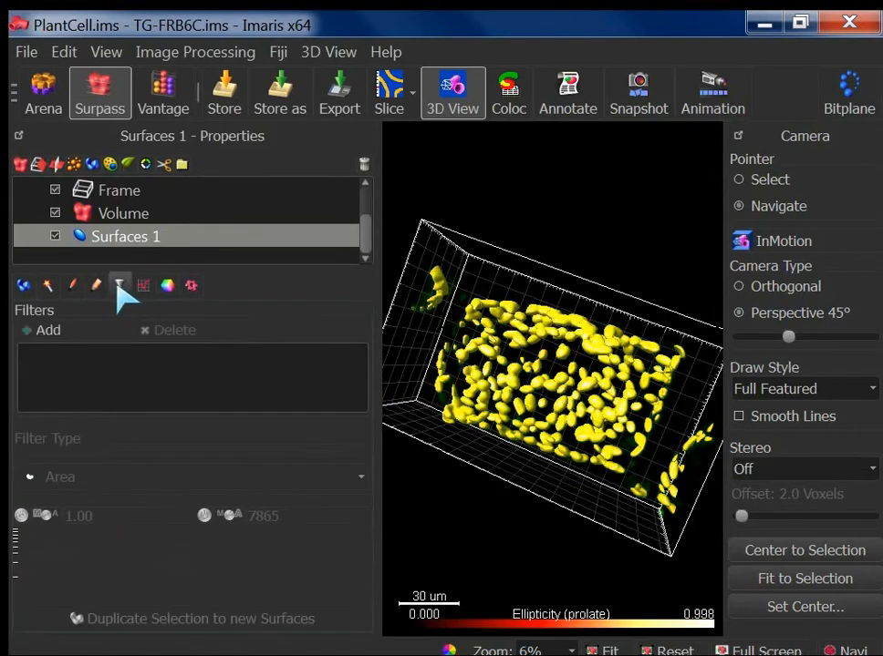
{"action": "left_click", "coordinate": [68, 334]}
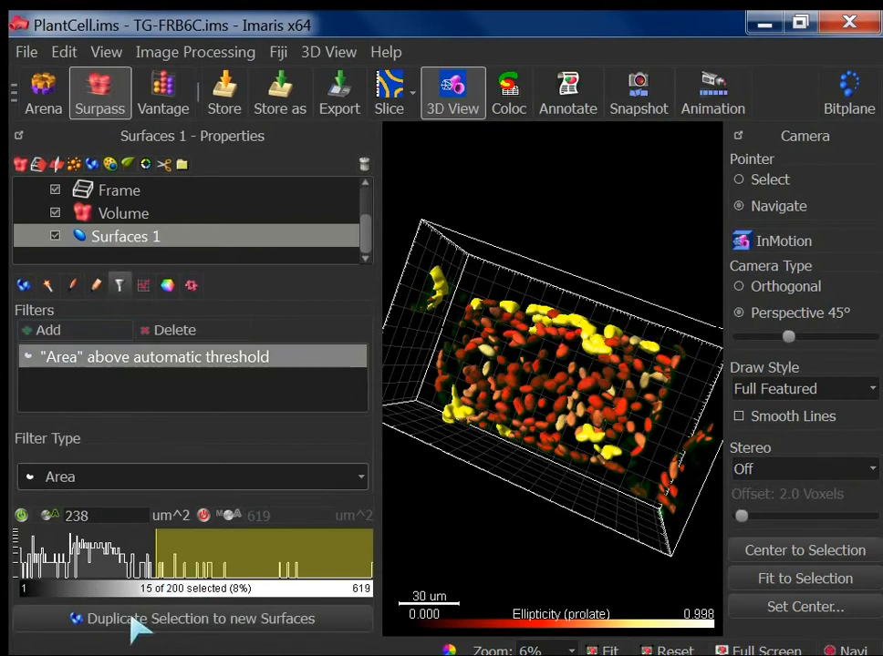
{"action": "left_click_drag", "start_coordinate": [153, 570], "coordinate": [87, 576]}
{"action": "right_click_drag", "start_coordinate": [216, 577], "coordinate": [188, 585]}
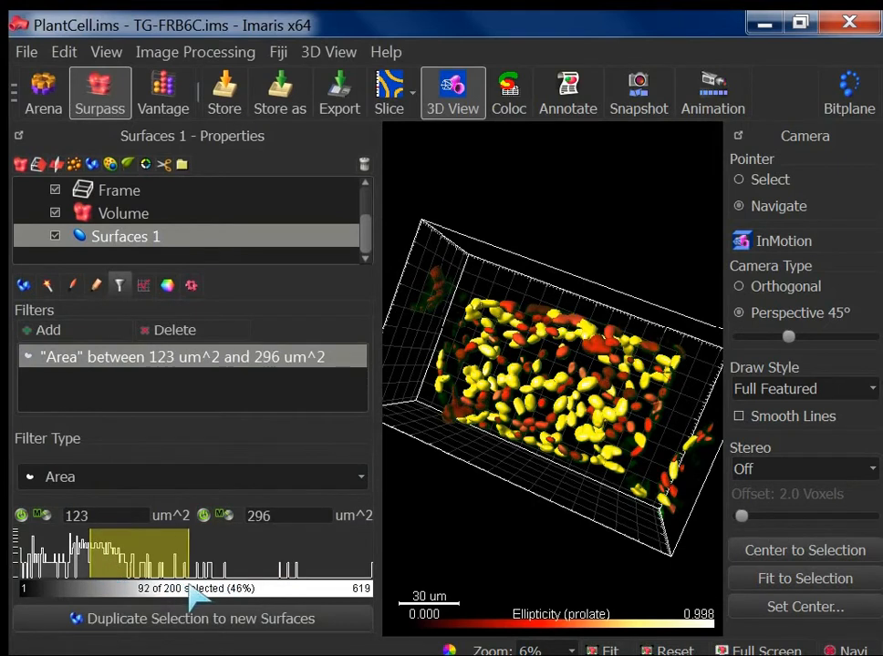
Step: Compare the Base coloring with the Statistics Coded coloring on the chloroplasts, ending on Statistics Coded
{"action": "left_click", "coordinate": [168, 286]}
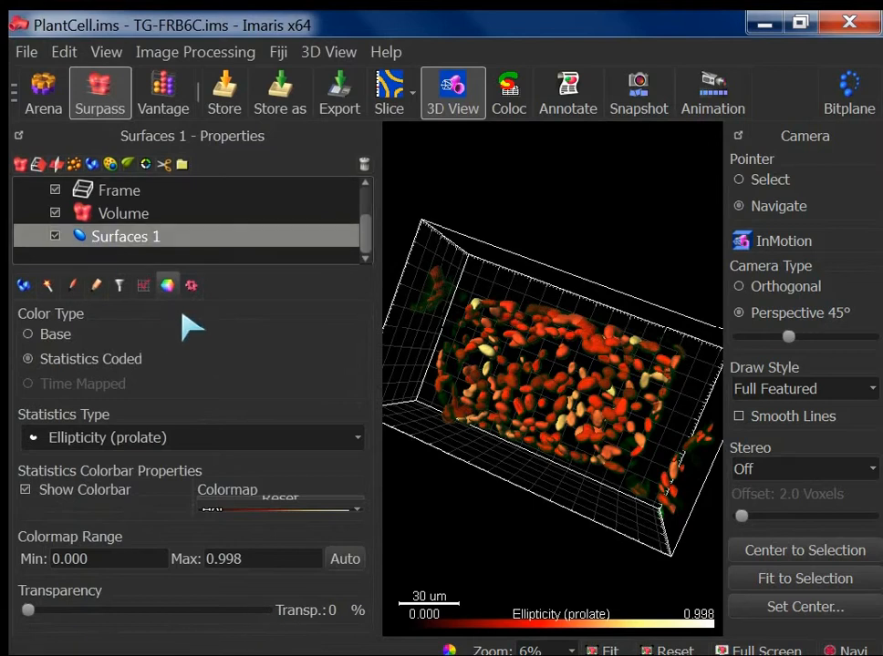
{"action": "left_click", "coordinate": [62, 336]}
{"action": "left_click", "coordinate": [61, 363]}
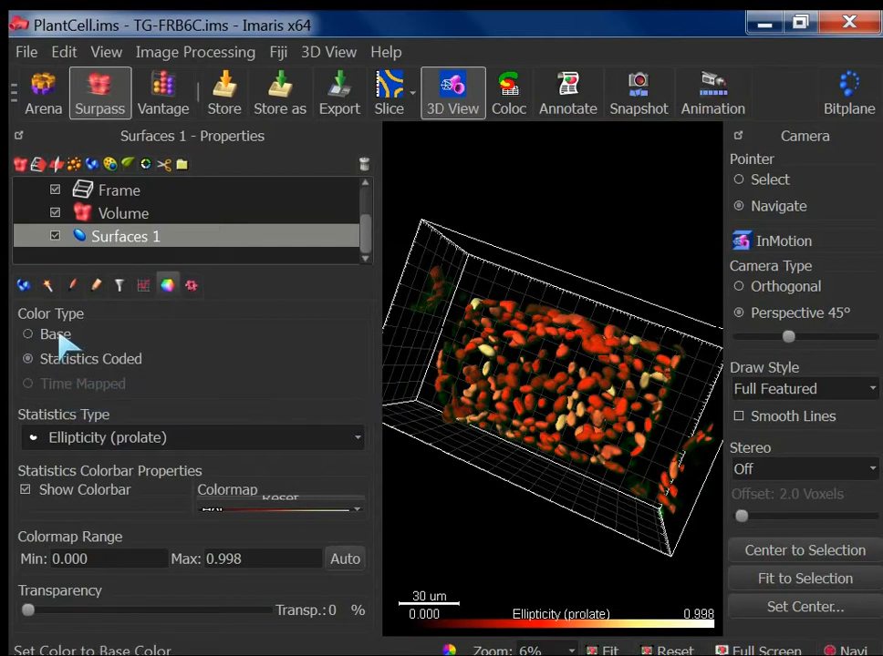
{"action": "left_click", "coordinate": [58, 337]}
{"action": "left_click_drag", "start_coordinate": [528, 450], "coordinate": [522, 420]}
{"action": "left_click", "coordinate": [78, 365]}
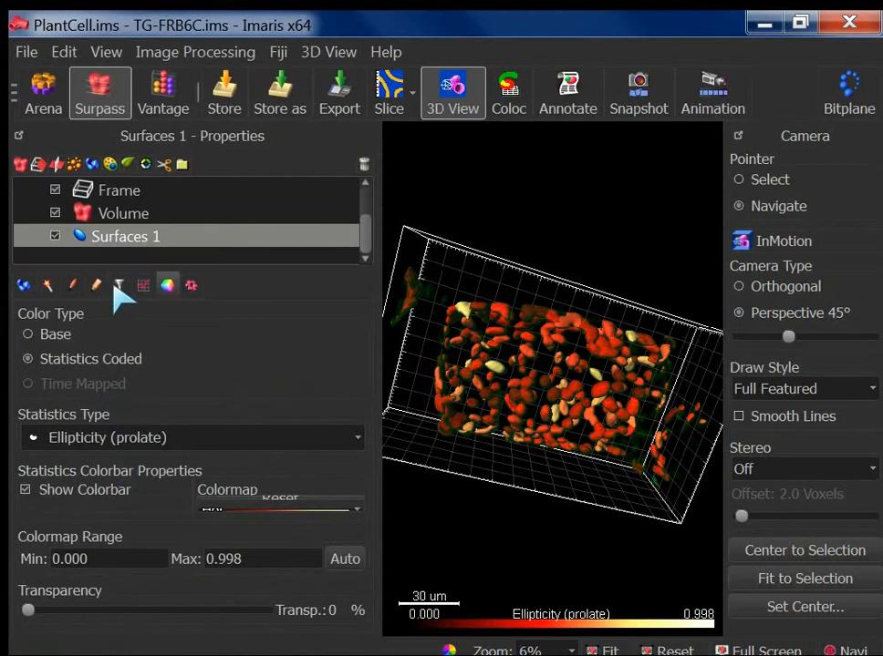
Step: Check the overall statistics of Surfaces 1 and inspect the chloroplasts selected by the Area filter from other angles
{"action": "left_click", "coordinate": [143, 287]}
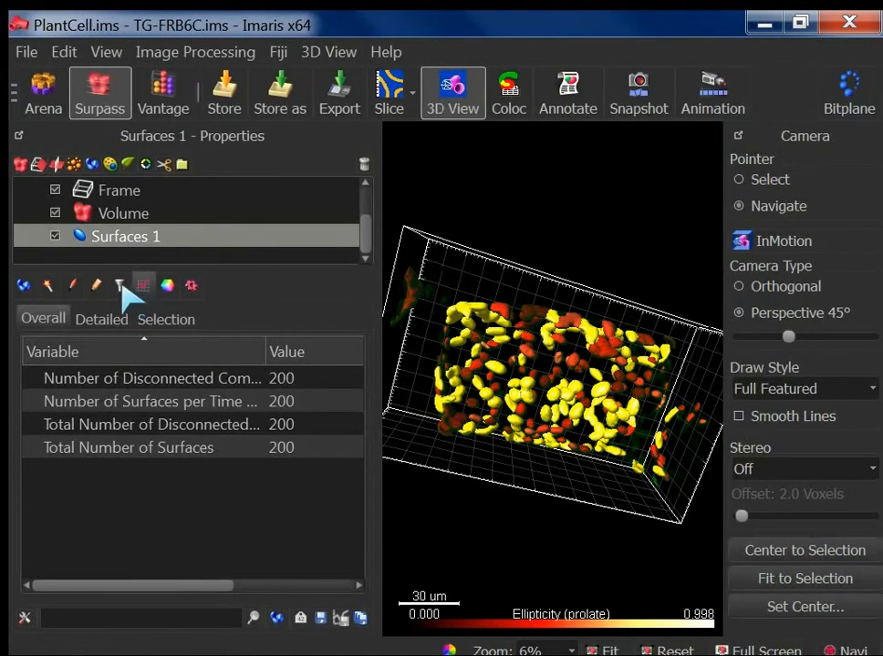
{"action": "left_click", "coordinate": [119, 285]}
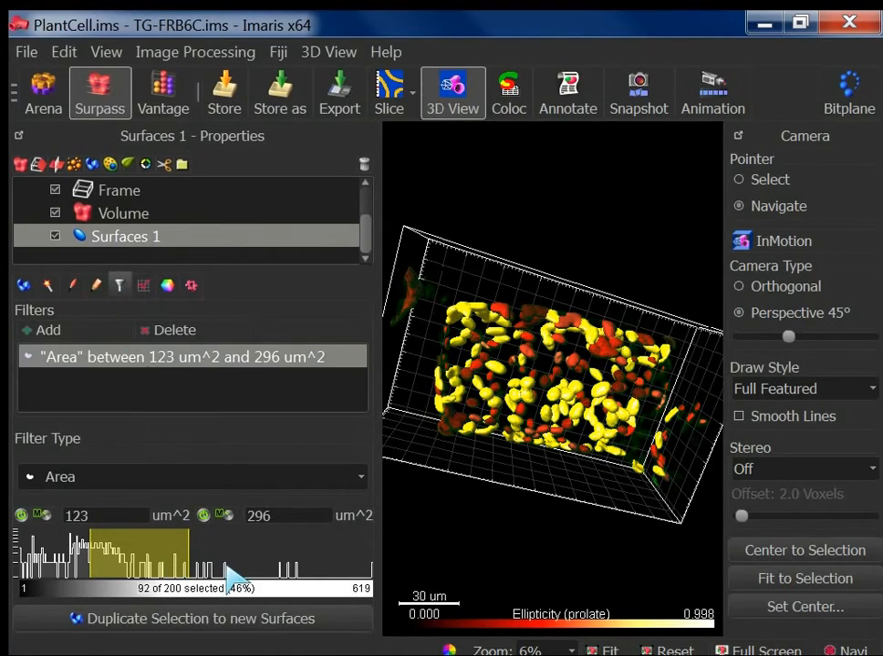
{"action": "mouse_move", "coordinate": [528, 339]}
{"action": "left_mouse_down"}
{"action": "mouse_move", "coordinate": [511, 315]}
{"action": "mouse_move", "coordinate": [528, 368]}
{"action": "mouse_move", "coordinate": [516, 339]}
{"action": "left_mouse_up"}
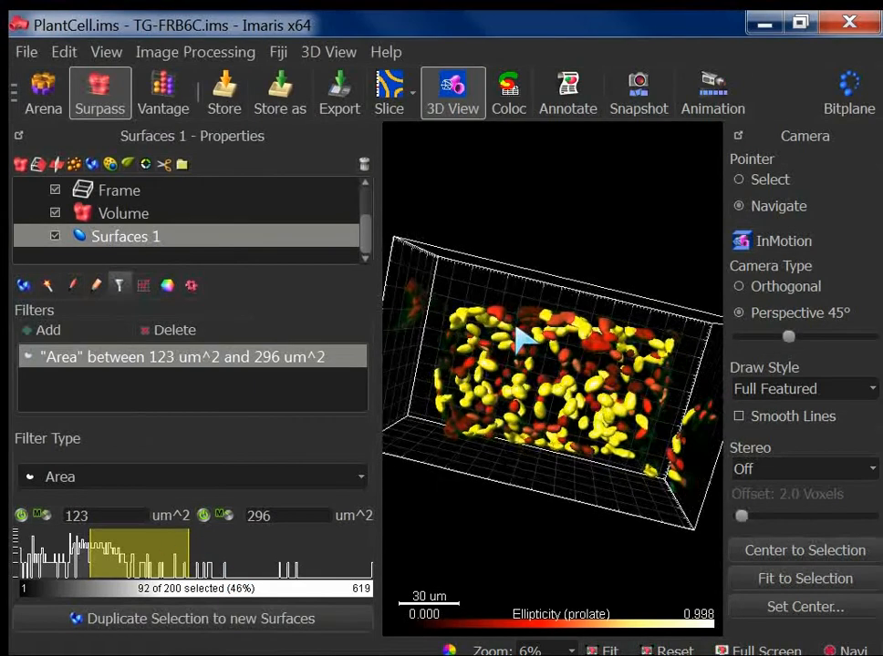
{"action": "left_click_drag", "start_coordinate": [597, 361], "coordinate": [581, 338]}
{"action": "scroll", "coordinate": [588, 341], "scroll_direction": "down", "scroll_amount": 2}
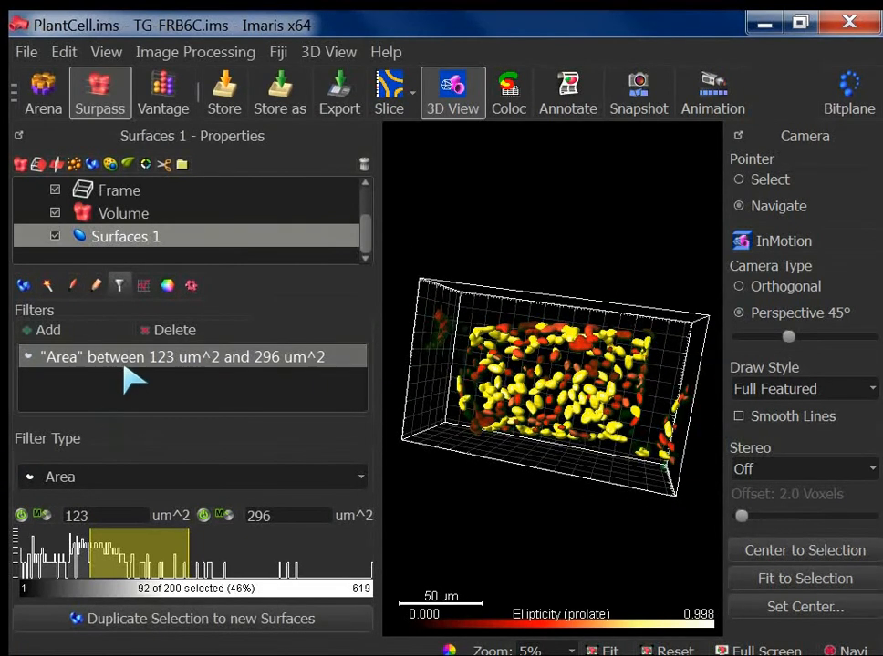
Step: Delete the Area filter and add a Position X filter above the automatic threshold instead
{"action": "left_click", "coordinate": [163, 333]}
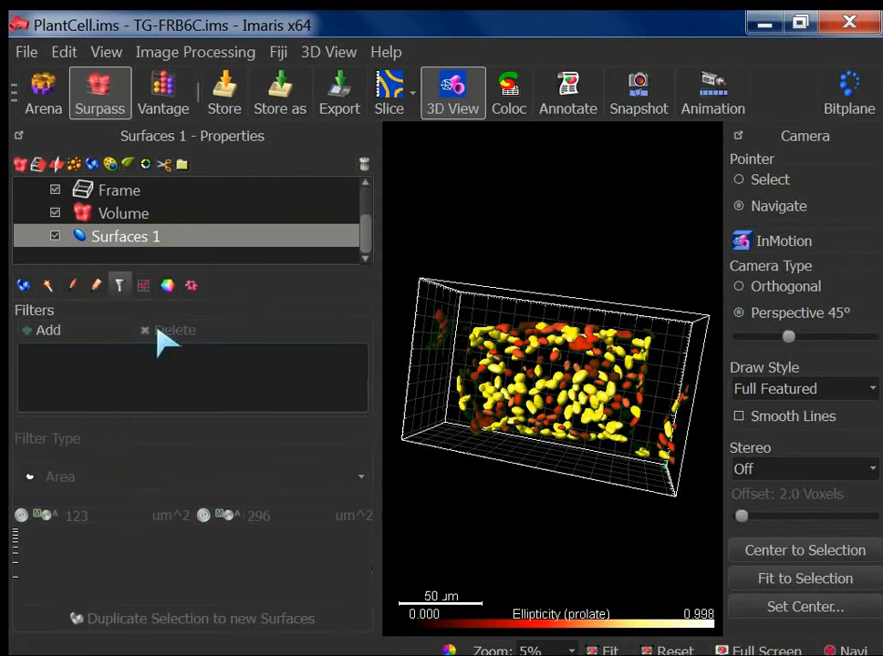
{"action": "left_click", "coordinate": [124, 337]}
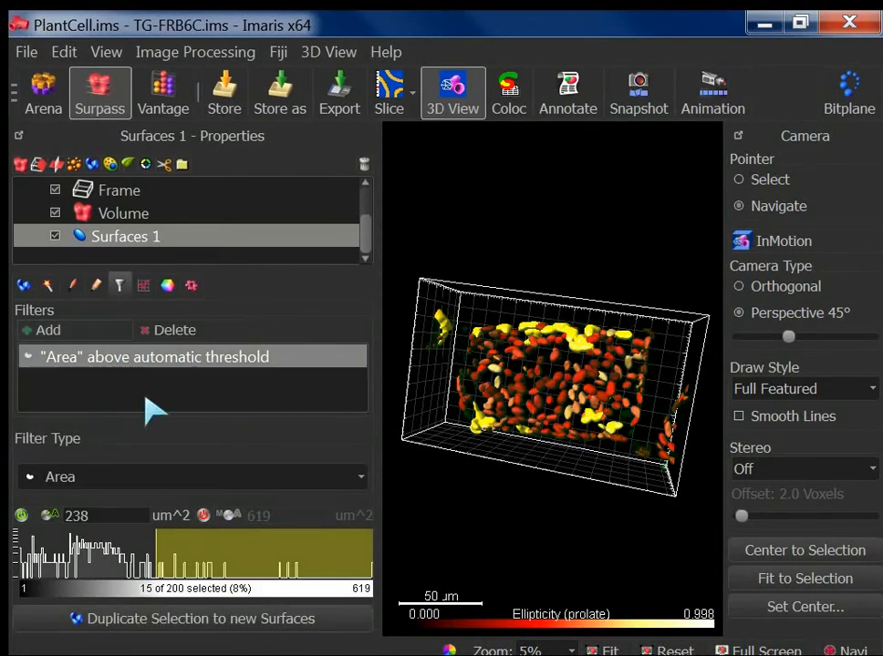
{"action": "left_click", "coordinate": [145, 481]}
{"action": "left_click_drag", "start_coordinate": [359, 340], "coordinate": [372, 438]}
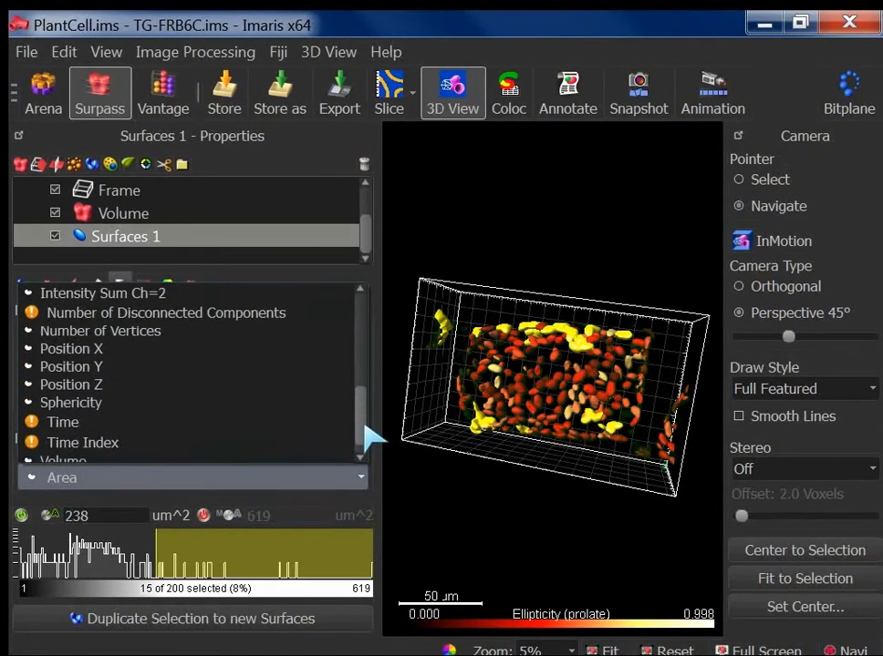
{"action": "left_click", "coordinate": [92, 349]}
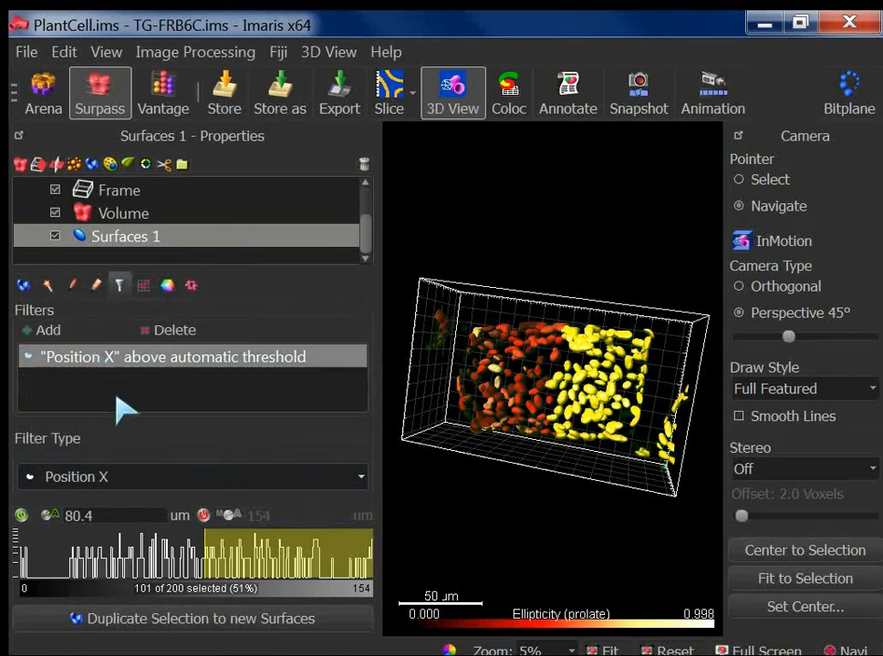
Step: Add a second filter on Position Y above the automatic threshold and view the combined selection
{"action": "left_click", "coordinate": [92, 331]}
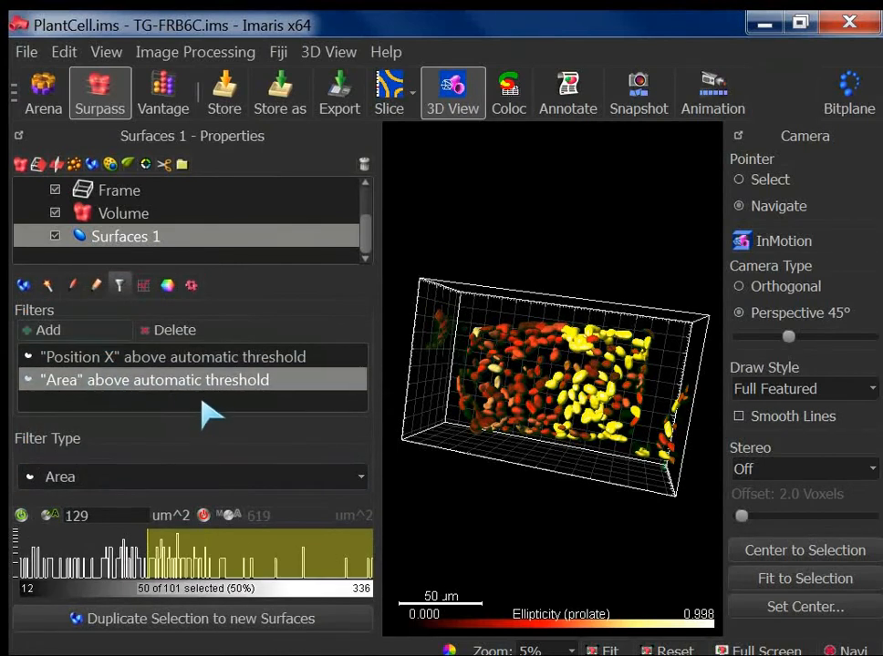
{"action": "left_click", "coordinate": [220, 478]}
{"action": "left_click_drag", "start_coordinate": [361, 330], "coordinate": [358, 420]}
{"action": "left_click", "coordinate": [194, 407]}
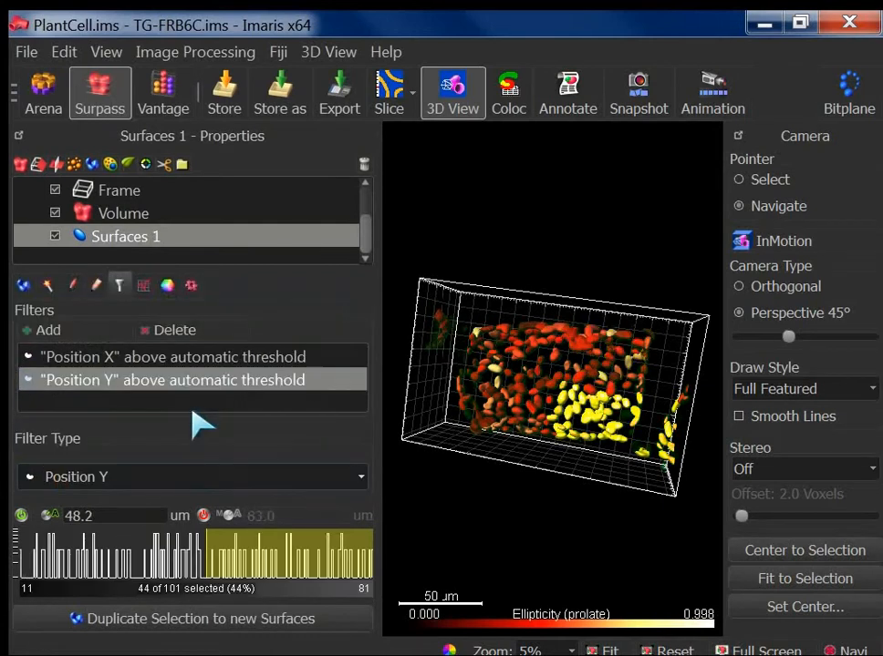
{"action": "left_click_drag", "start_coordinate": [534, 376], "coordinate": [560, 467]}
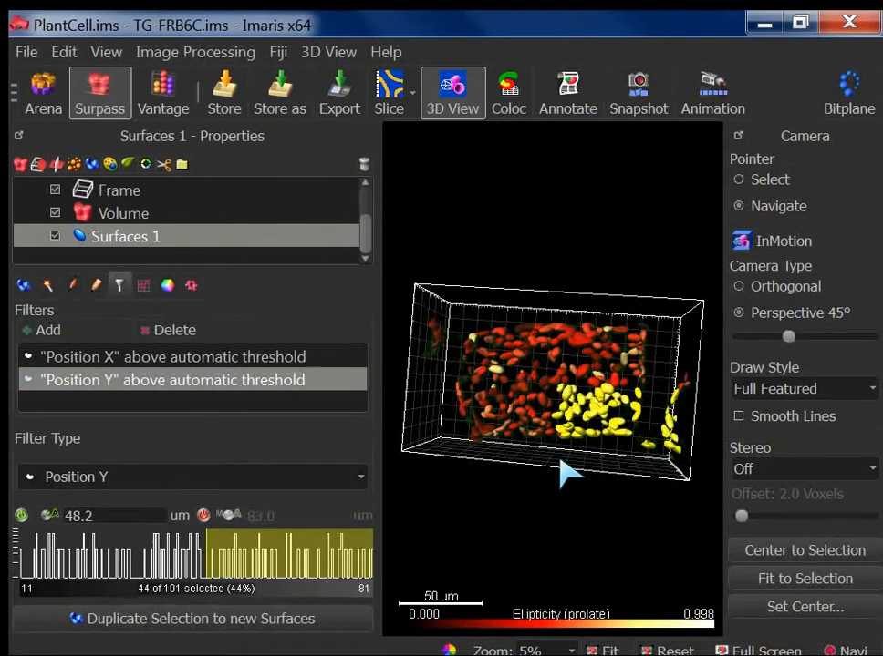
Step: Lower the Position Y filter's minimum to 11.5 um
{"action": "left_click", "coordinate": [91, 357]}
{"action": "left_click", "coordinate": [90, 377]}
{"action": "left_click", "coordinate": [204, 556]}
{"action": "left_click_drag", "start_coordinate": [209, 565], "coordinate": [20, 558]}
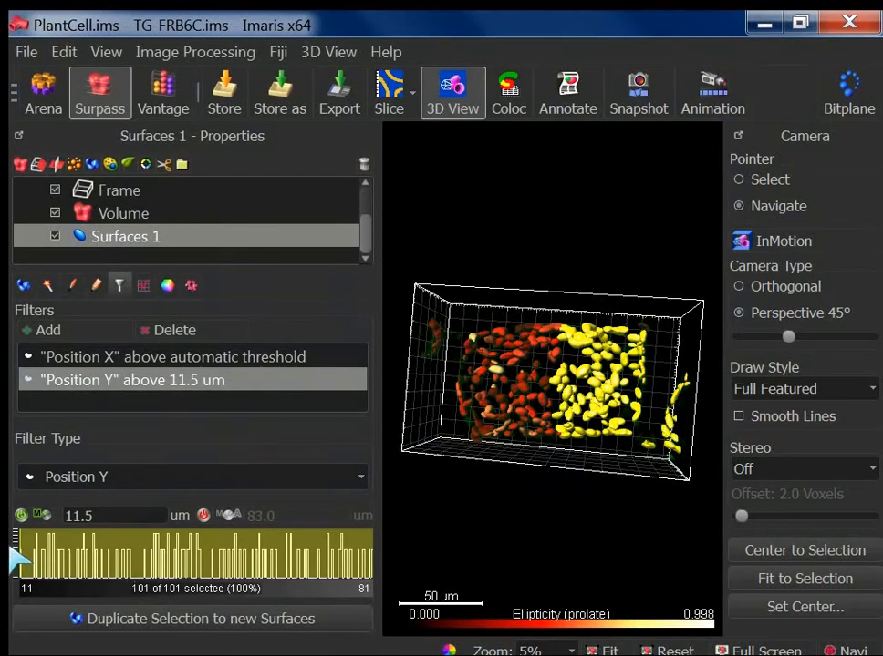
Step: Set the Position X filter to select surfaces between 19.8 um and 132 um
{"action": "left_click", "coordinate": [182, 358]}
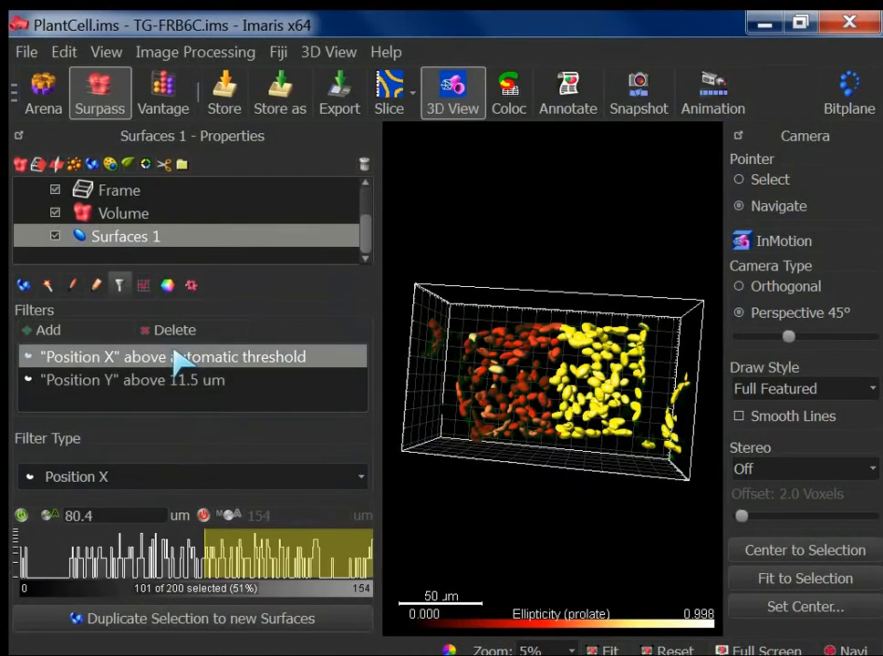
{"action": "left_click", "coordinate": [203, 554]}
{"action": "left_click_drag", "start_coordinate": [203, 552], "coordinate": [67, 563]}
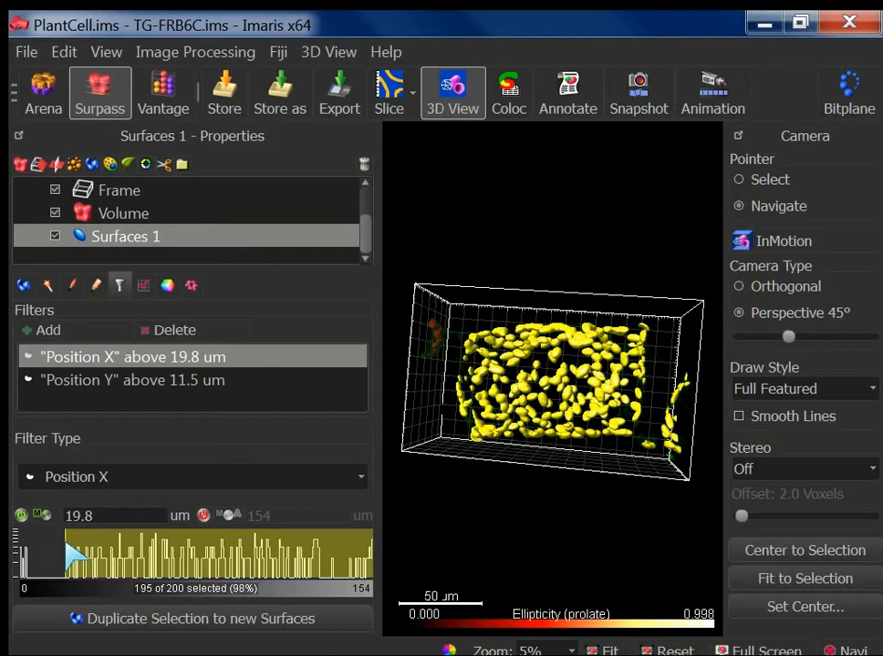
{"action": "right_click", "coordinate": [319, 553]}
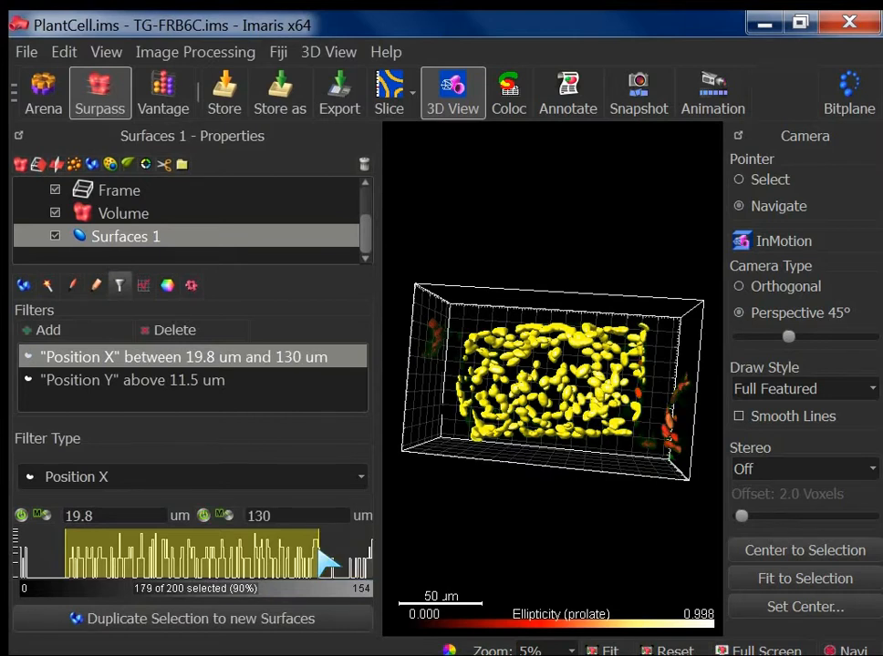
{"action": "right_click_drag", "start_coordinate": [320, 552], "coordinate": [325, 551]}
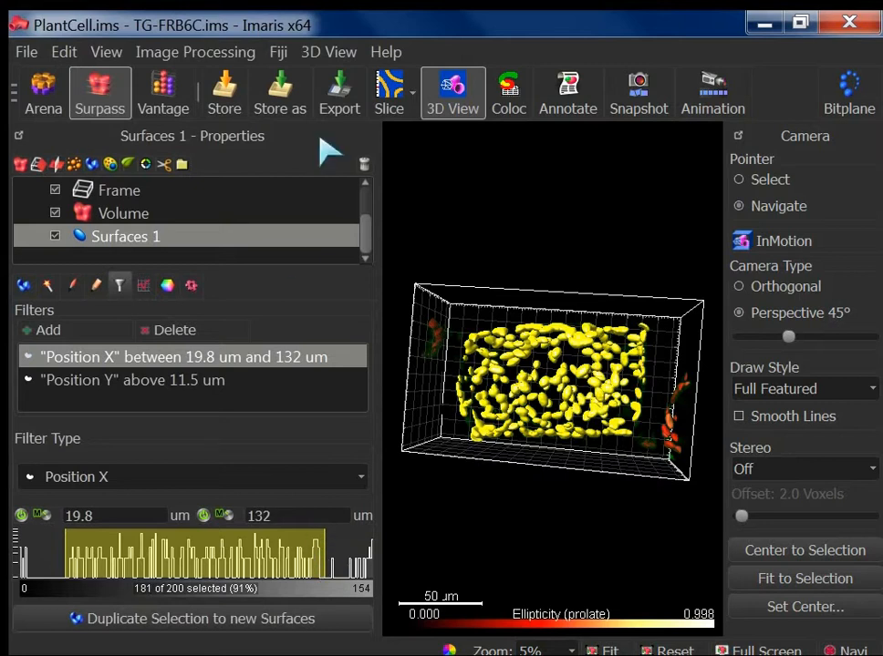
Step: Duplicate the surfaces selected by the Position X and Position Y filters into a new surfaces object
{"action": "left_click_drag", "start_coordinate": [585, 360], "coordinate": [565, 357]}
{"action": "scroll", "coordinate": [576, 426], "scroll_direction": "up", "scroll_amount": 4}
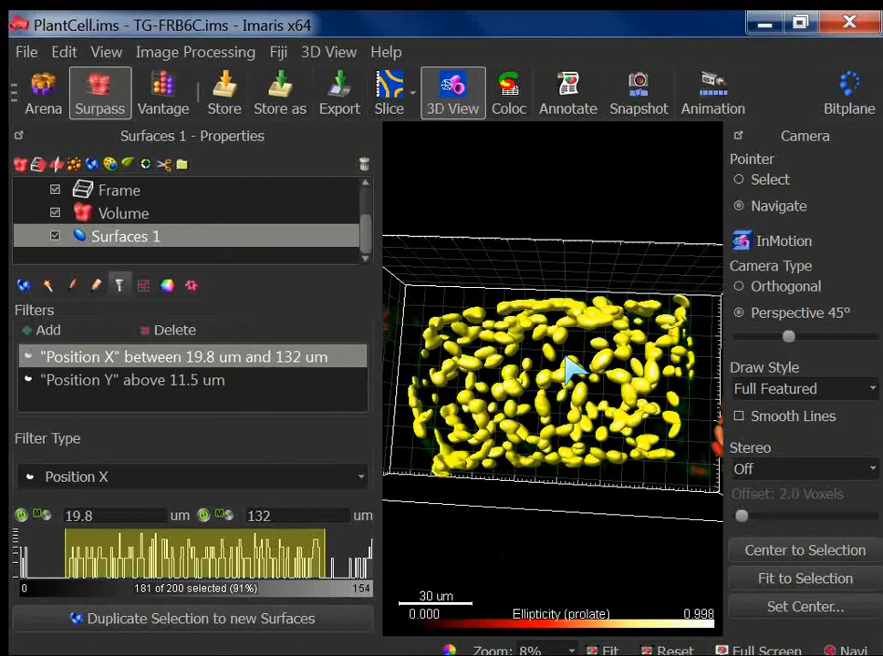
{"action": "left_click", "coordinate": [157, 622]}
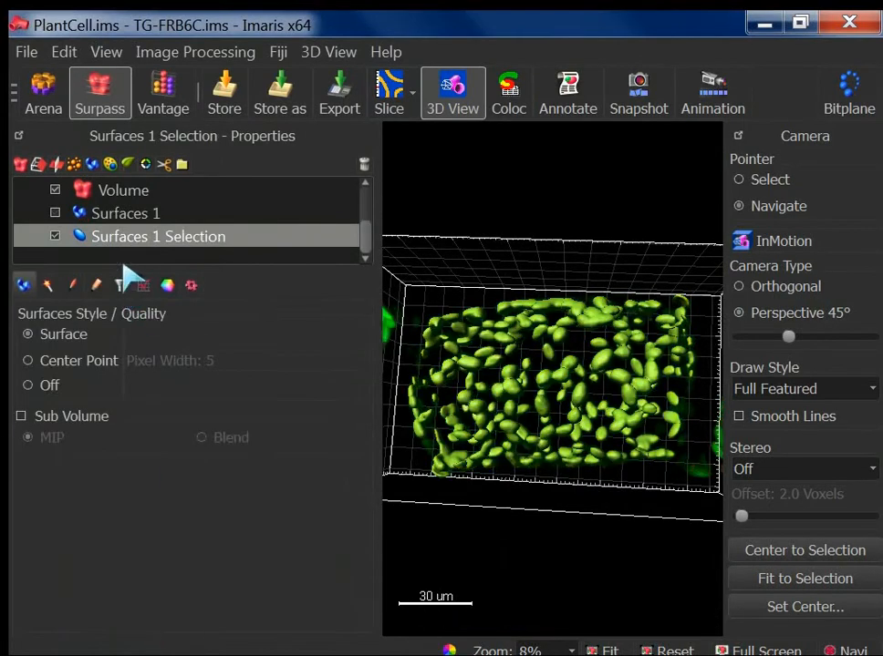
Step: Compare the original and duplicated surfaces by showing each one in turn, leaving only the duplicate shown with the volume
{"action": "left_click", "coordinate": [55, 236]}
{"action": "left_click", "coordinate": [54, 212]}
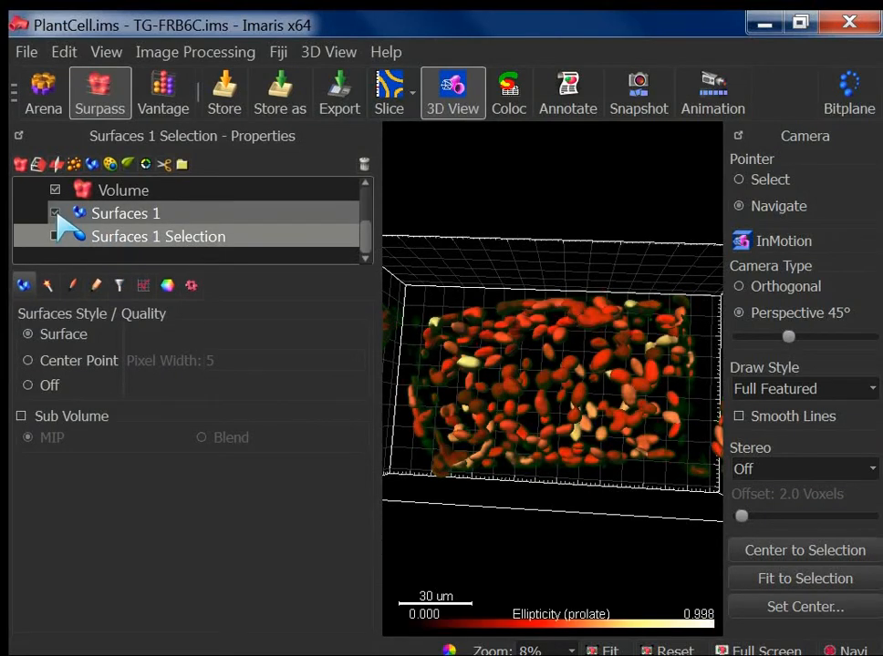
{"action": "left_click", "coordinate": [55, 212]}
{"action": "left_click", "coordinate": [55, 236]}
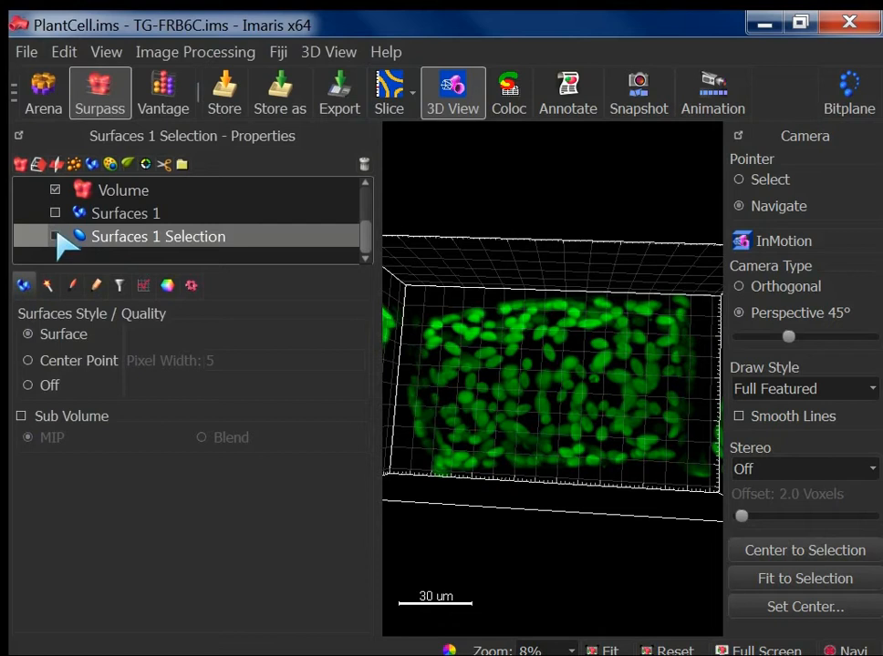
{"action": "left_click_drag", "start_coordinate": [513, 354], "coordinate": [507, 389]}
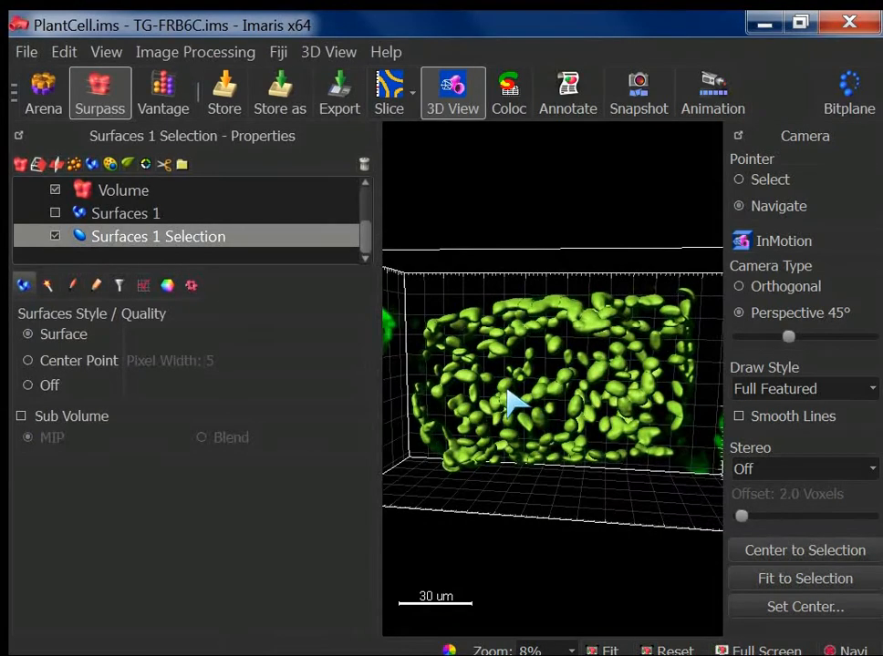
Step: Hide the volume and view the duplicated chloroplast surfaces on their own from several angles
{"action": "left_click", "coordinate": [55, 189]}
{"action": "left_click_drag", "start_coordinate": [650, 424], "coordinate": [674, 373]}
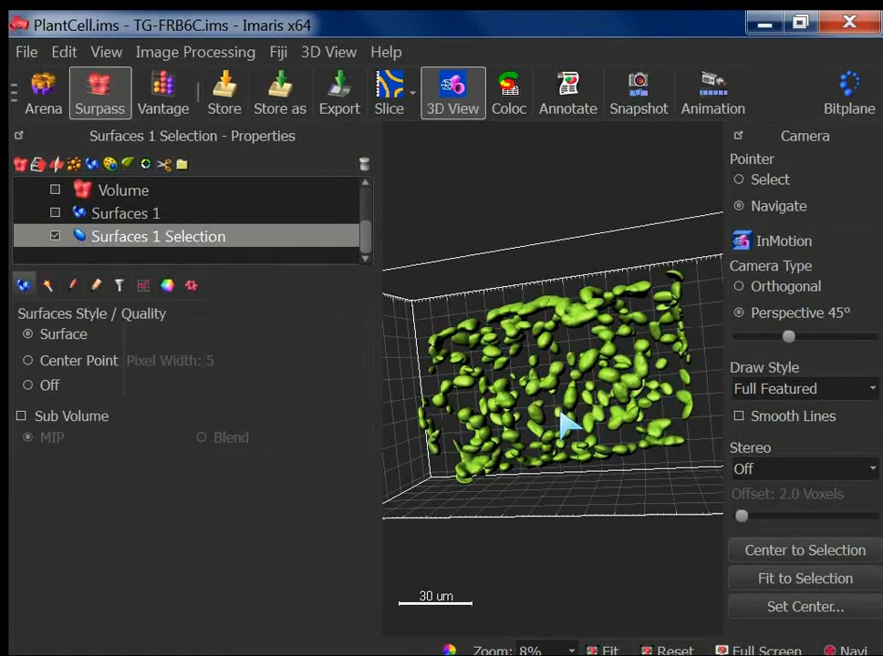
{"action": "scroll", "coordinate": [563, 422], "scroll_direction": "up", "scroll_amount": 4}
{"action": "scroll", "coordinate": [555, 444], "scroll_direction": "down", "scroll_amount": 5}
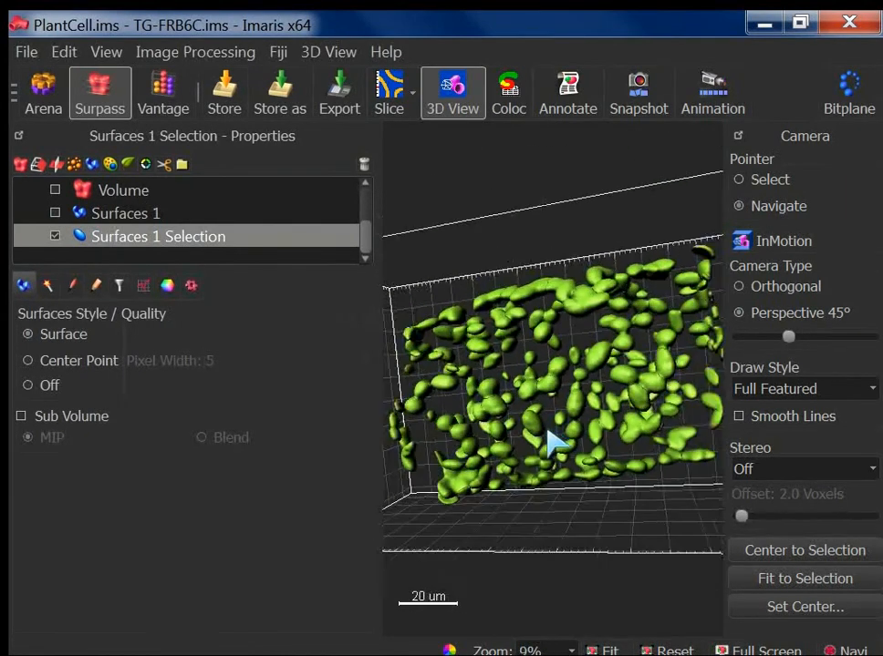
{"action": "left_click_drag", "start_coordinate": [548, 430], "coordinate": [537, 450]}
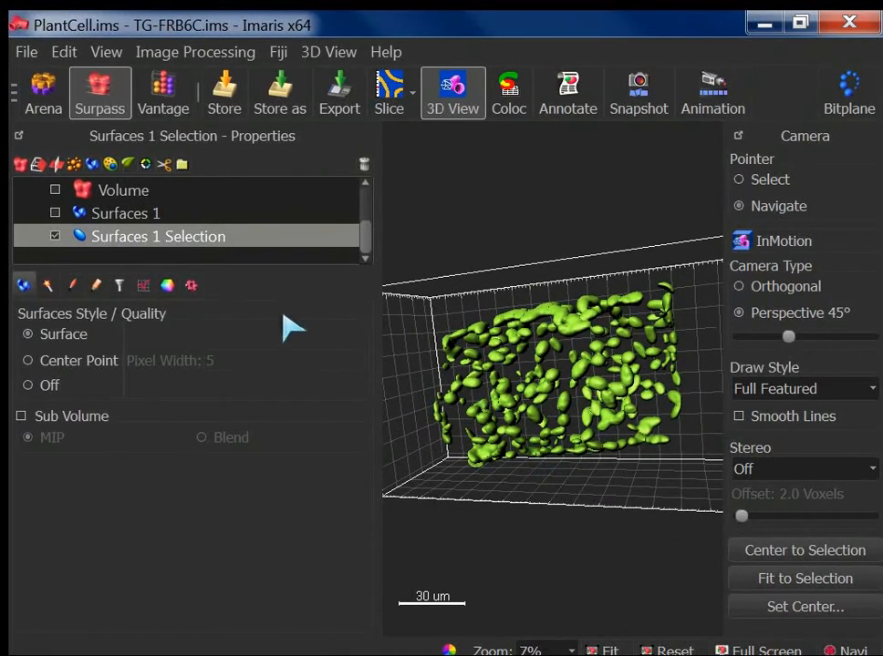
Step: Set the base color of the duplicated surfaces to deep blue with RGB values 0.115, 0.055 and 1.000
{"action": "left_click", "coordinate": [168, 286]}
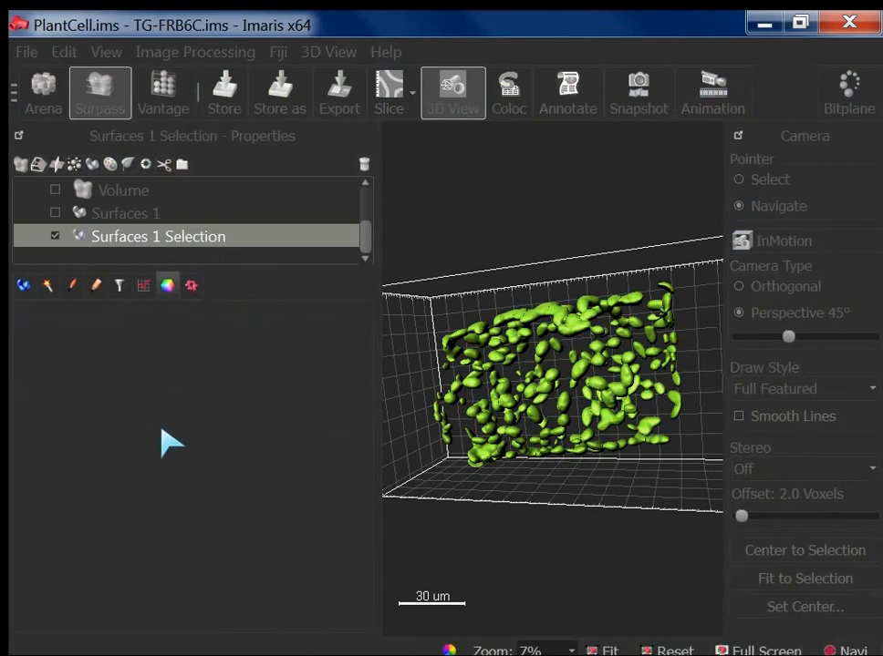
{"action": "left_click", "coordinate": [304, 517]}
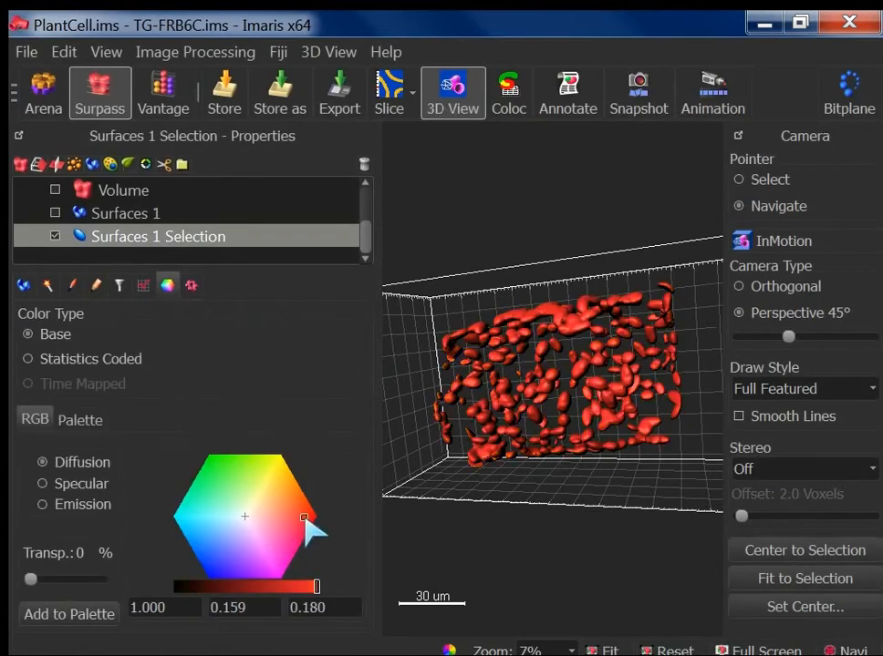
{"action": "left_click", "coordinate": [217, 566]}
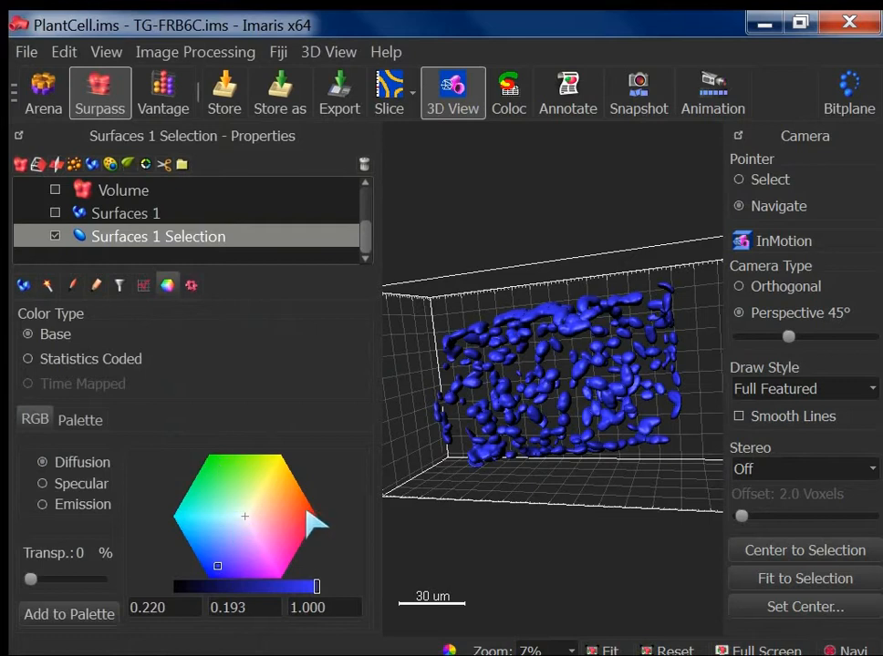
{"action": "left_click", "coordinate": [218, 588]}
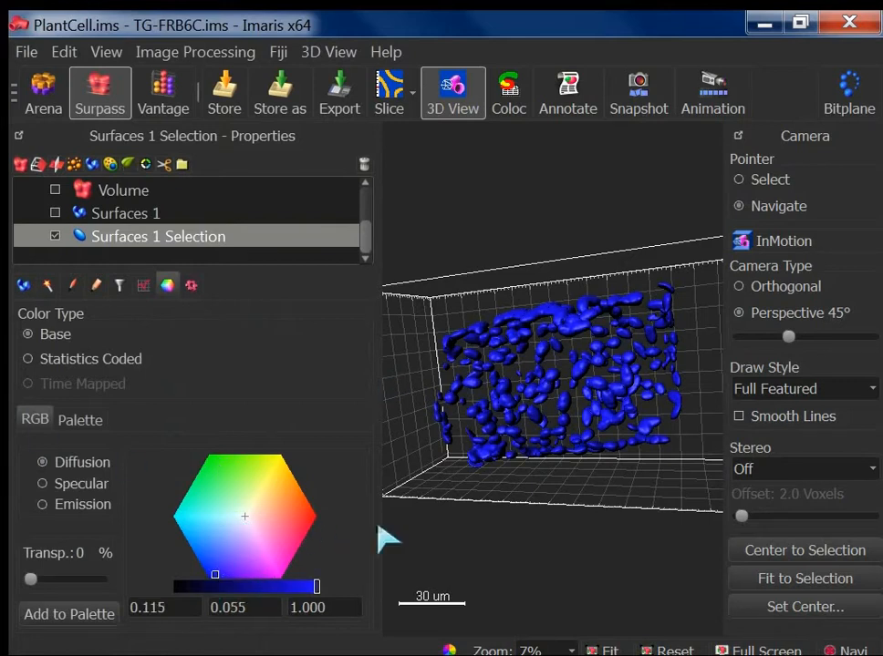
Step: Examine the individual chloroplasts of Surfaces 1 Selection up close, checking where neighboring objects touch
{"action": "left_click", "coordinate": [119, 286]}
{"action": "left_click_drag", "start_coordinate": [626, 414], "coordinate": [588, 415]}
{"action": "scroll", "coordinate": [590, 420], "scroll_direction": "up", "scroll_amount": 10}
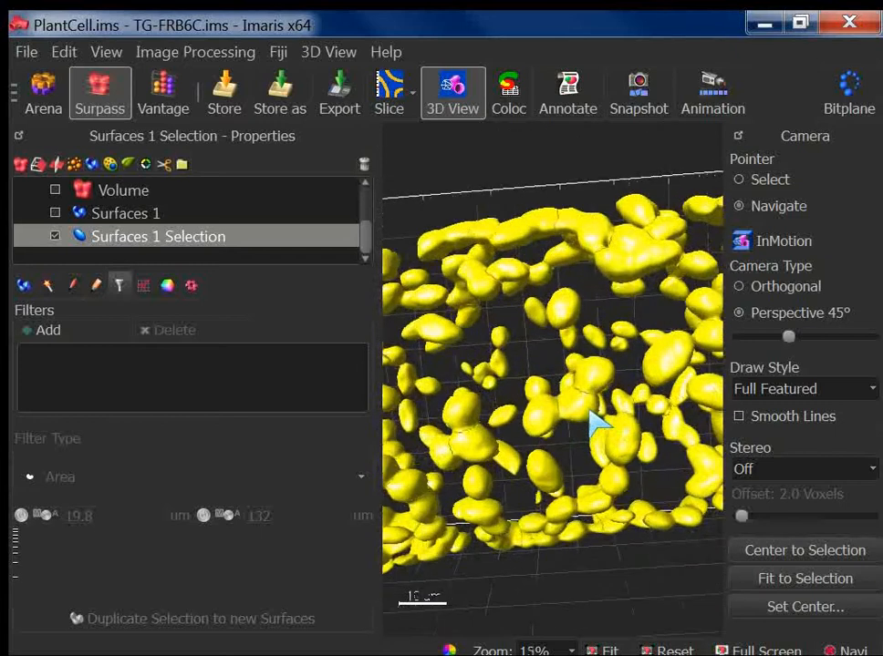
{"action": "left_click_drag", "start_coordinate": [629, 472], "coordinate": [582, 407]}
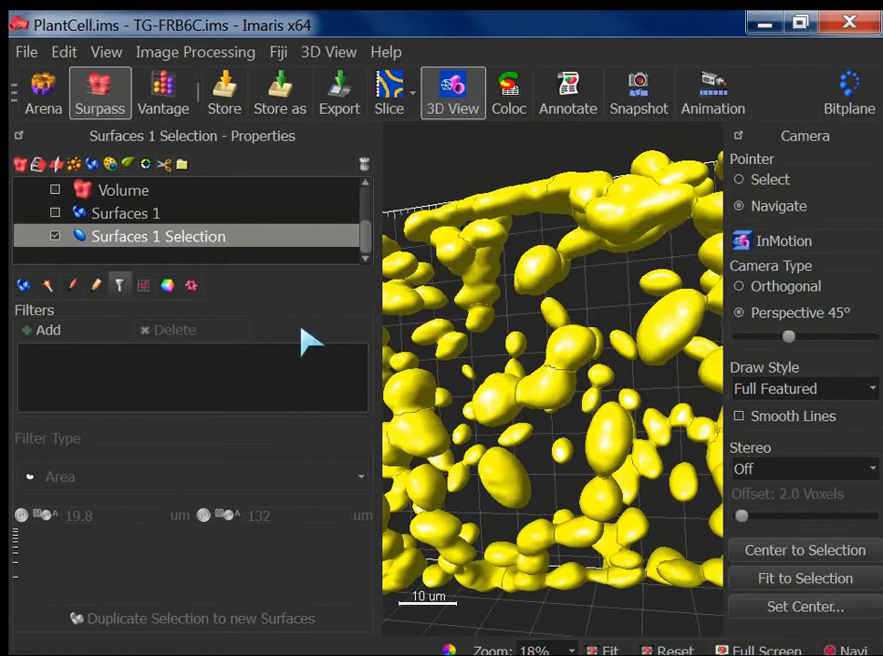
{"action": "left_click", "coordinate": [73, 285]}
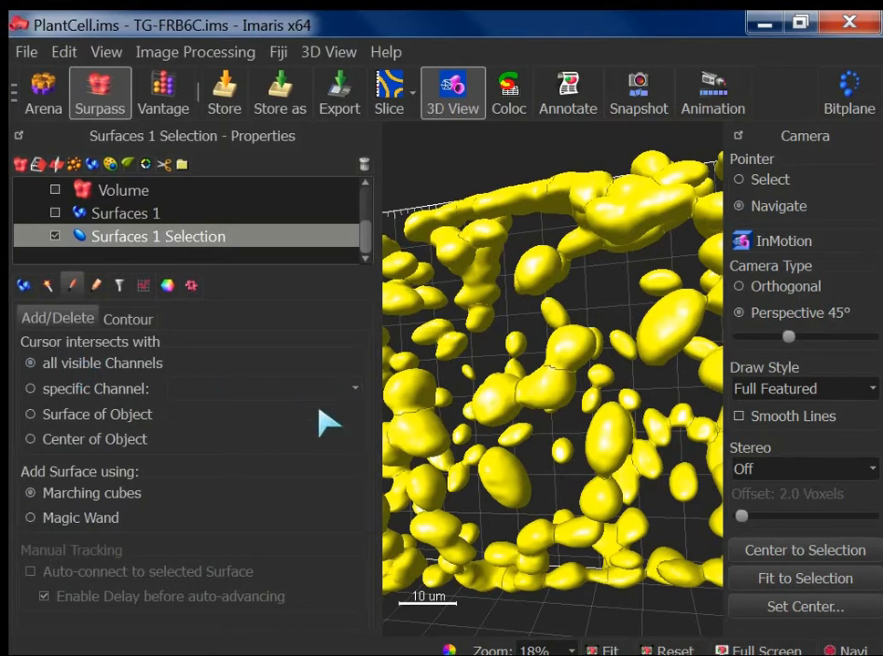
{"action": "scroll", "coordinate": [492, 417], "scroll_direction": "down", "scroll_amount": 5}
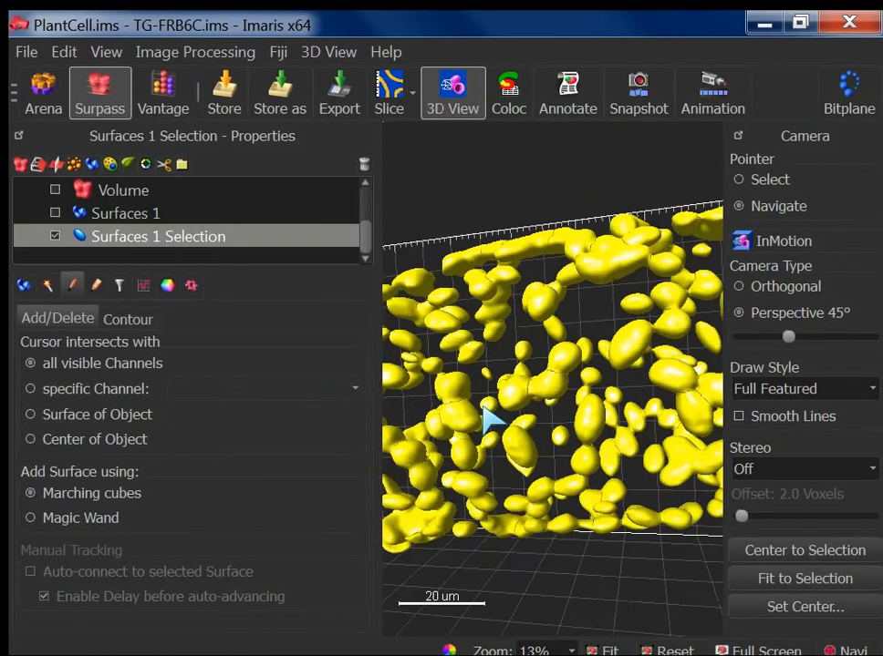
Step: Show the volume again and hide the duplicated surfaces to examine the underlying chloroplast signal
{"action": "left_click", "coordinate": [55, 189]}
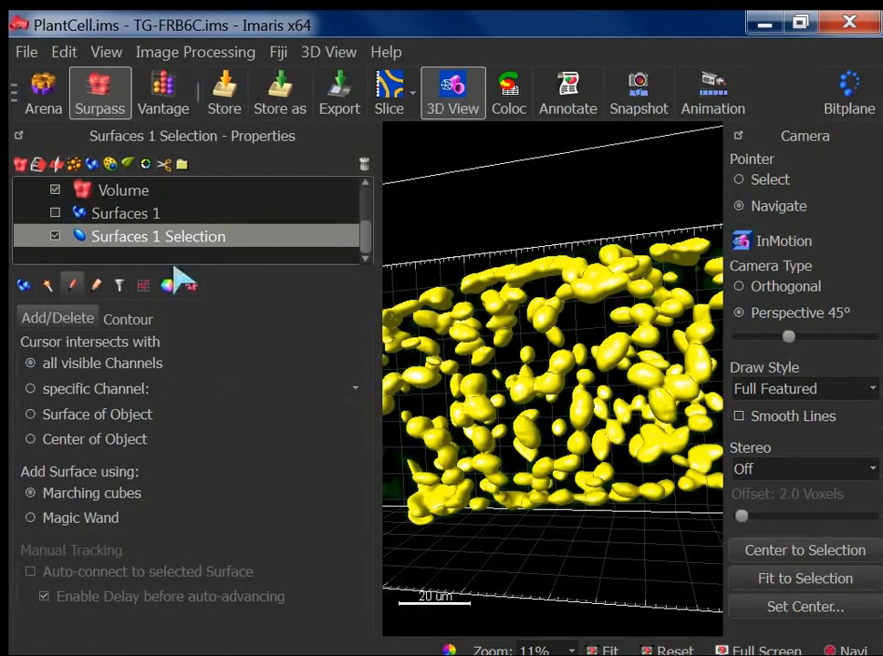
{"action": "left_click", "coordinate": [54, 236]}
{"action": "left_click", "coordinate": [55, 236]}
{"action": "left_click", "coordinate": [55, 236]}
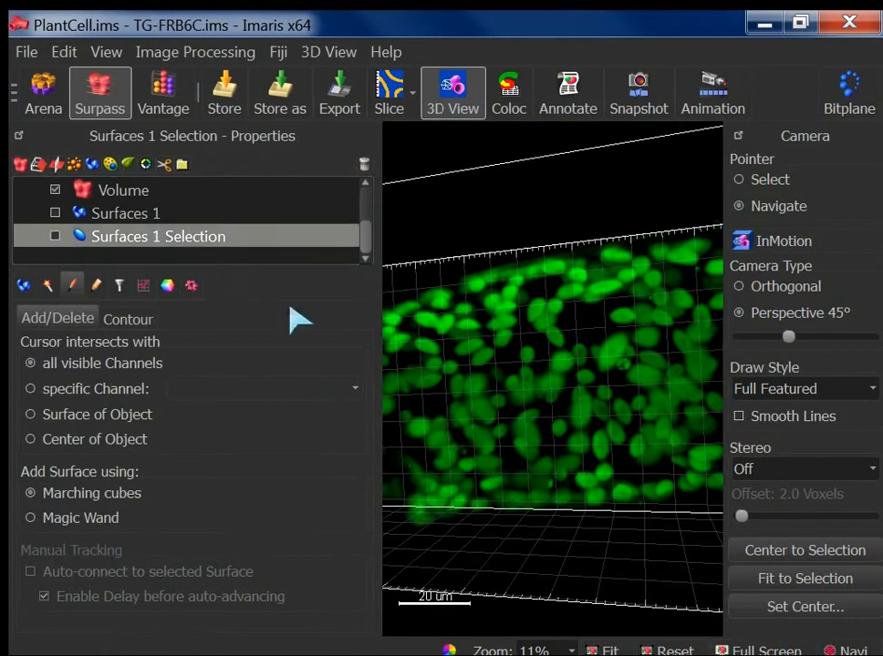
{"action": "left_click_drag", "start_coordinate": [597, 364], "coordinate": [573, 436]}
{"action": "scroll", "coordinate": [568, 444], "scroll_direction": "down", "scroll_amount": 2}
{"action": "scroll", "coordinate": [568, 445], "scroll_direction": "up", "scroll_amount": 2}
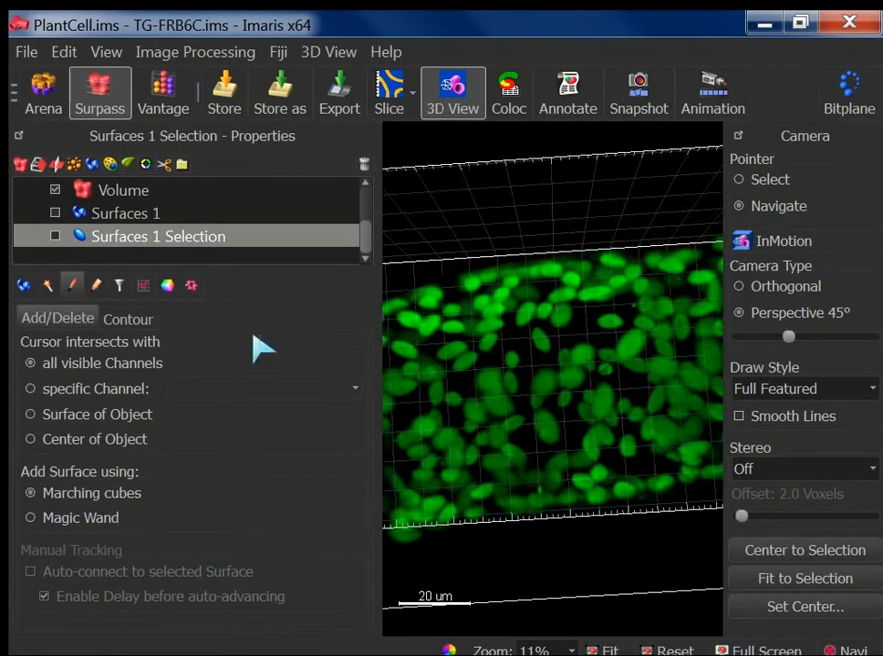
Step: Delete the original Surfaces 1 object and make Surfaces 1 Selection visible
{"action": "left_click", "coordinate": [96, 285]}
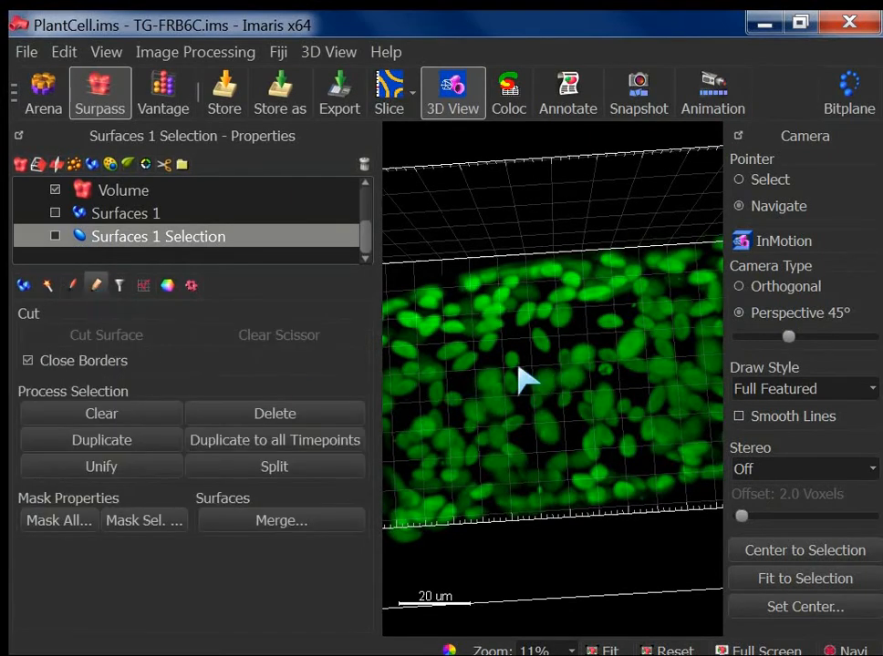
{"action": "left_click", "coordinate": [92, 214]}
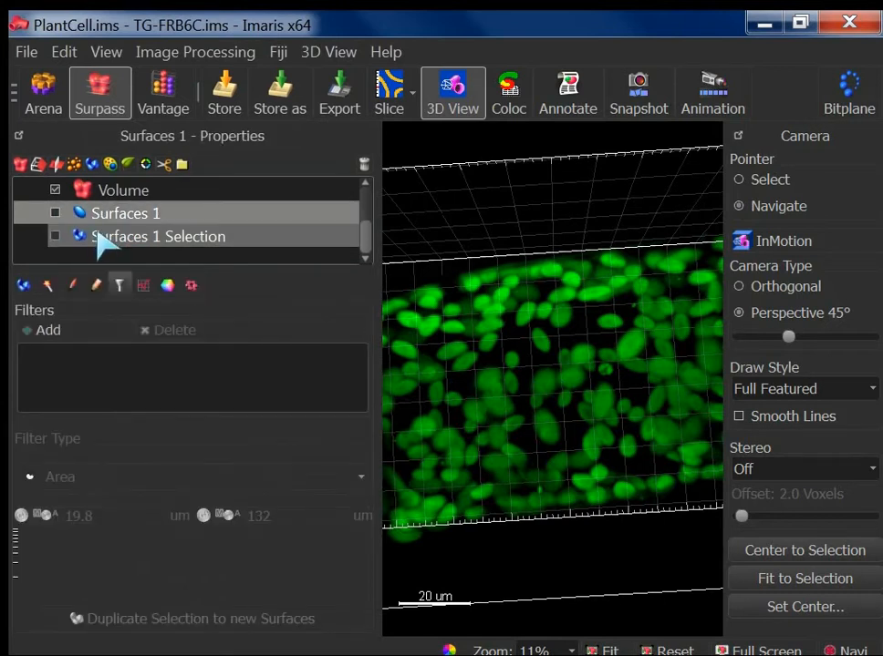
{"action": "left_click", "coordinate": [55, 212]}
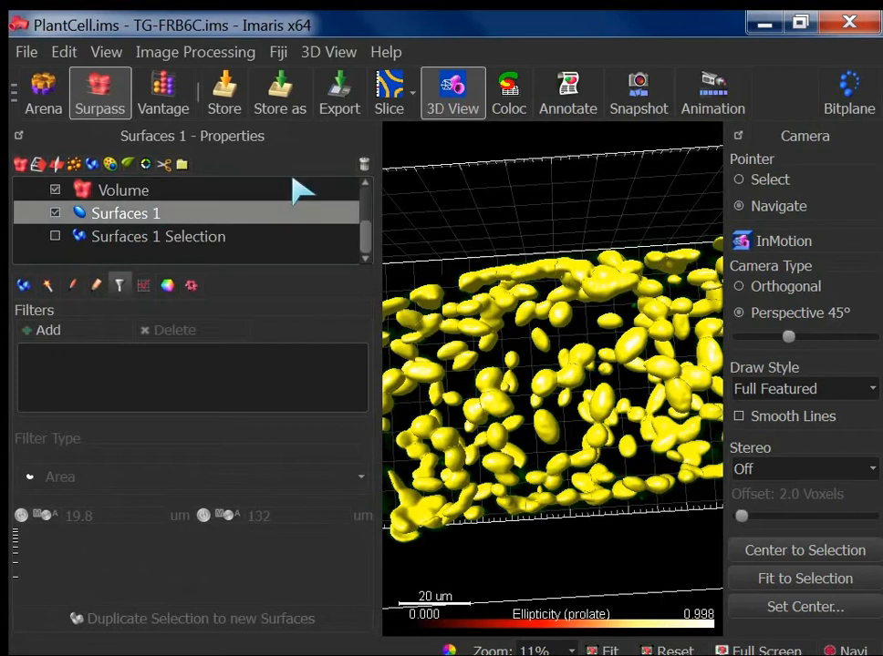
{"action": "left_click", "coordinate": [365, 163]}
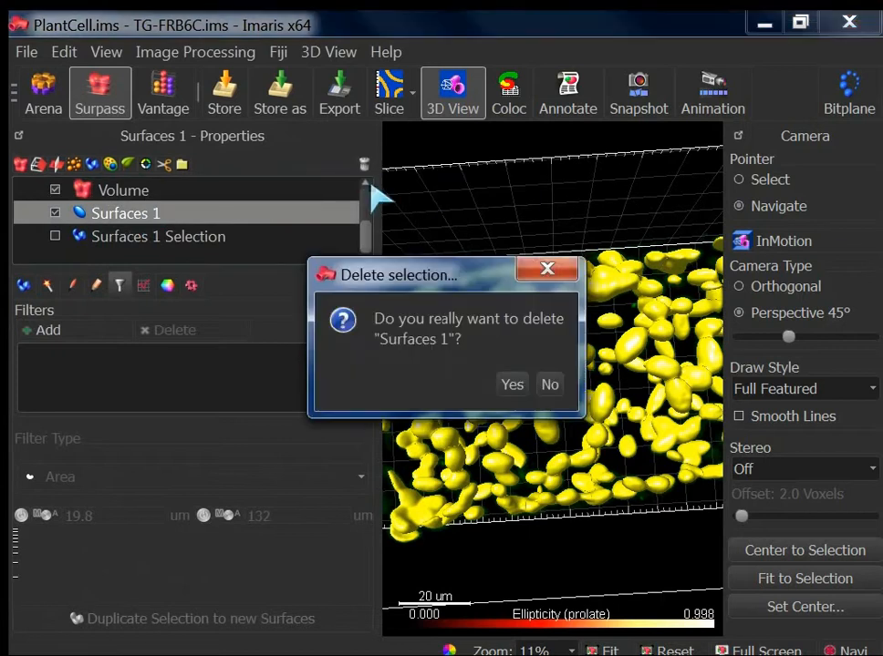
{"action": "left_click", "coordinate": [511, 387]}
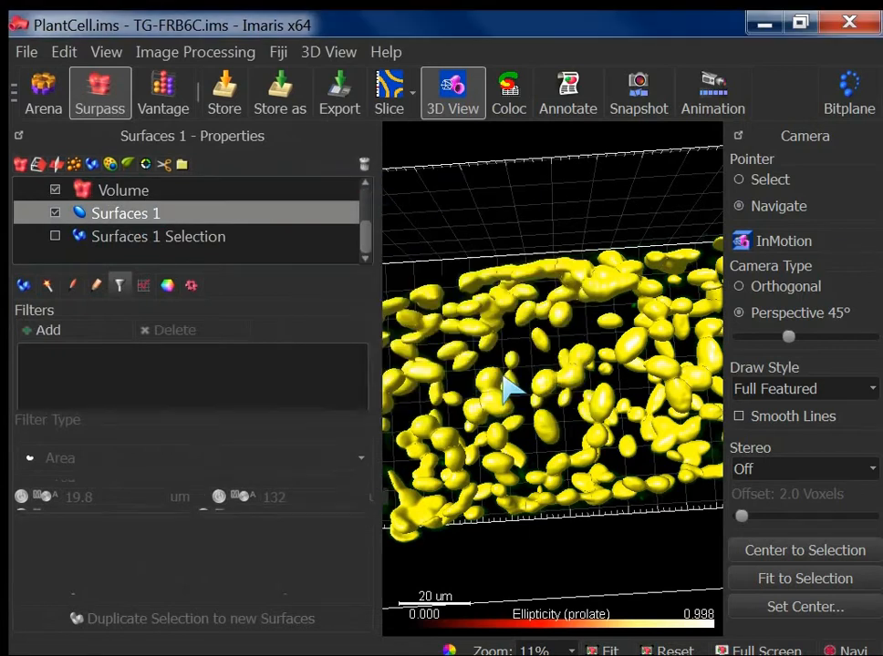
{"action": "left_click", "coordinate": [54, 236]}
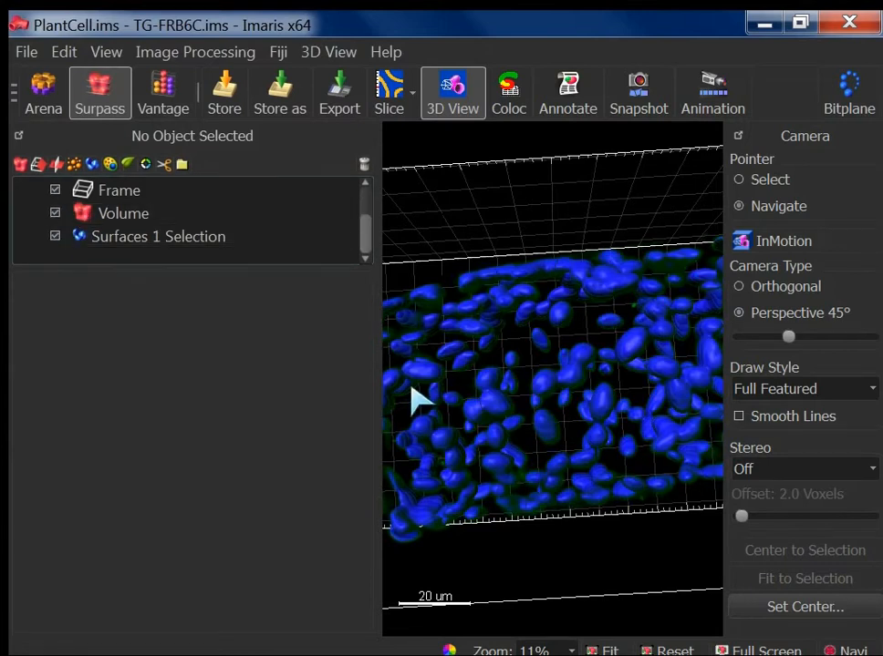
Step: Select the three touching chloroplasts near the middle of the cell in Surfaces 1 Selection and delete them
{"action": "left_click", "coordinate": [169, 236]}
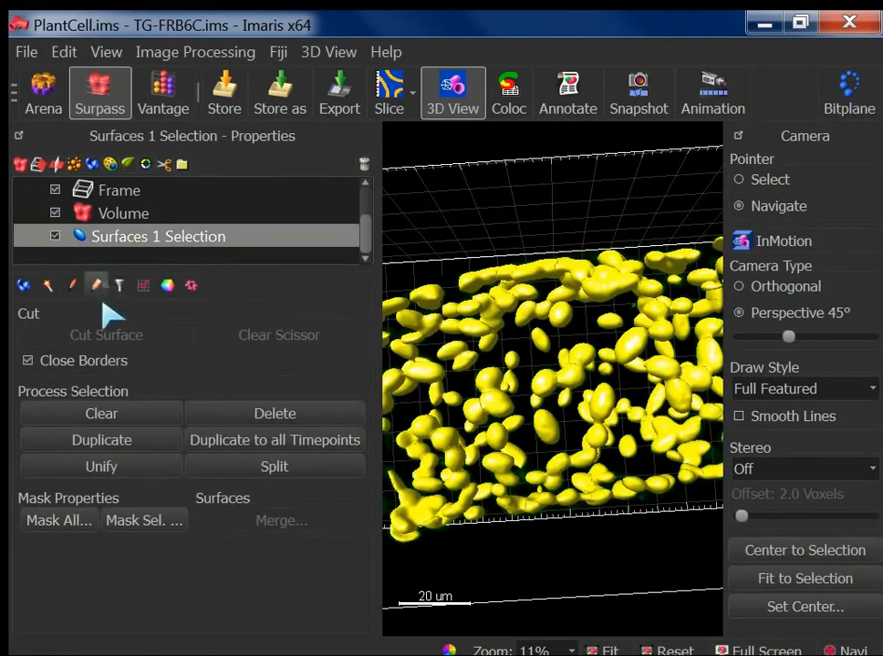
{"action": "left_click", "coordinate": [764, 181]}
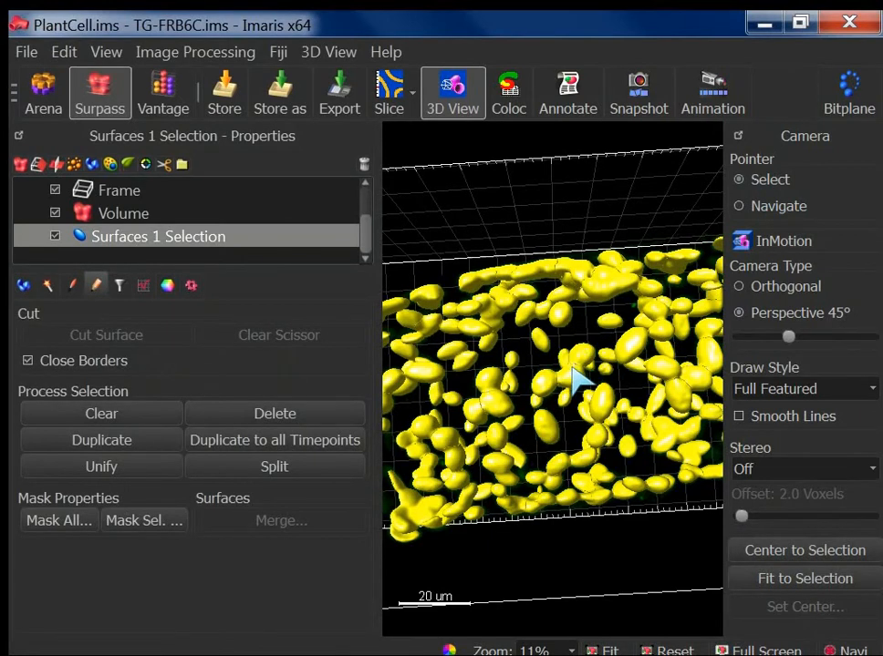
{"action": "left_click", "coordinate": [569, 374]}
{"action": "left_click", "coordinate": [546, 384]}
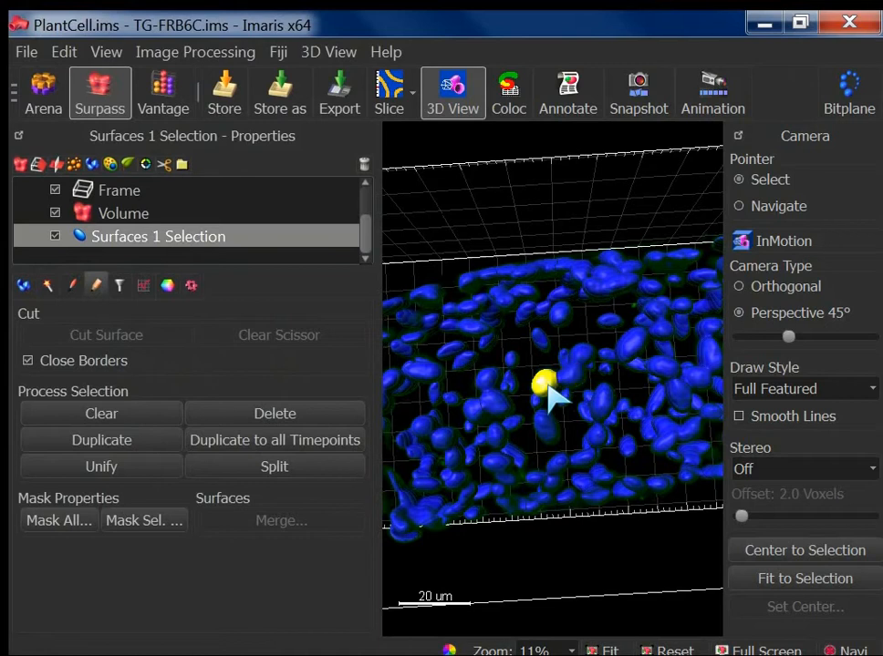
{"action": "left_click", "coordinate": [571, 372], "text": "ctrl"}
{"action": "left_click", "coordinate": [584, 356], "text": "ctrl"}
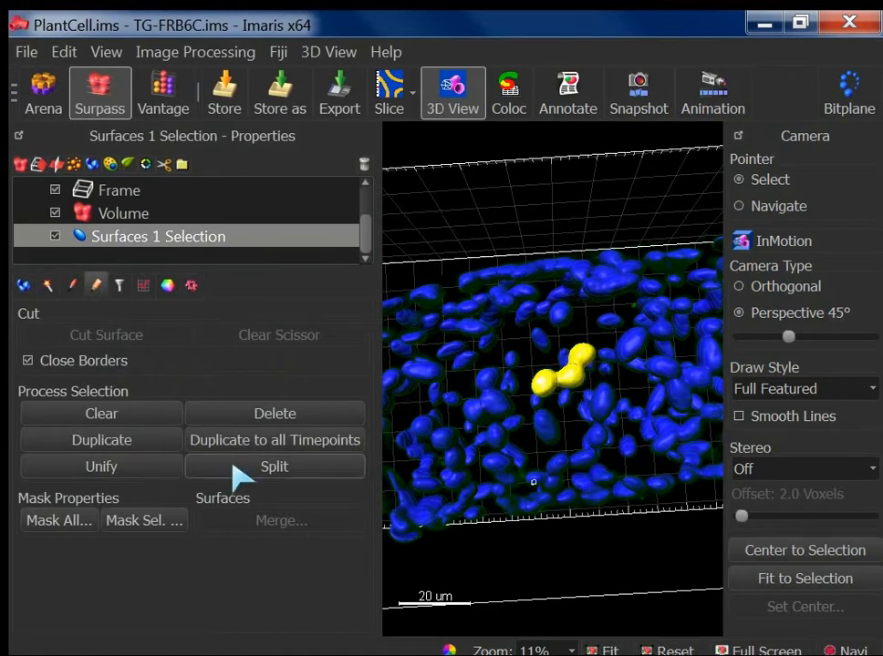
{"action": "left_click", "coordinate": [270, 418]}
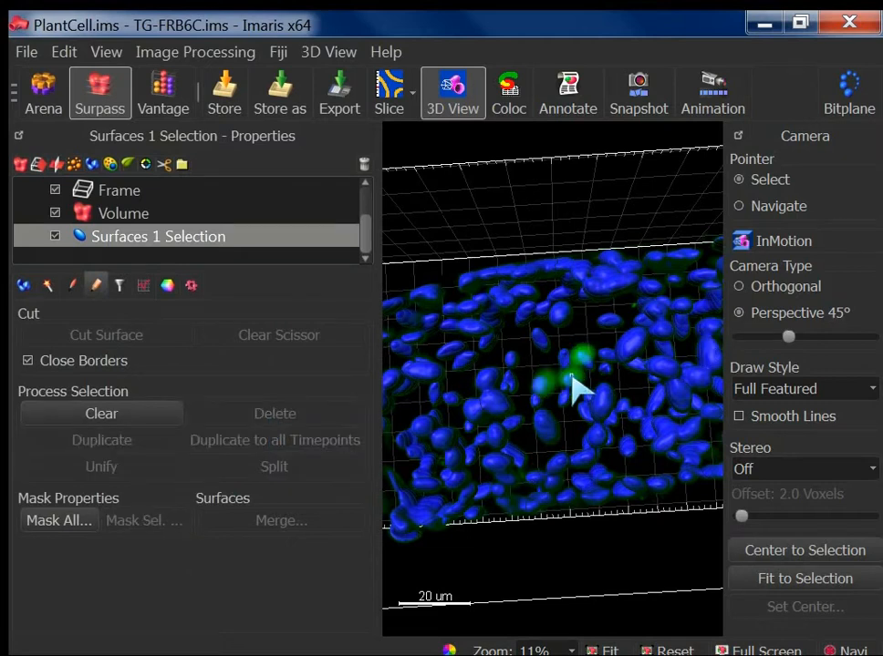
Step: Return to navigation and inspect the area of the deleted chloroplasts from several angles, running the InMotion rotation briefly
{"action": "key", "text": "Escape"}
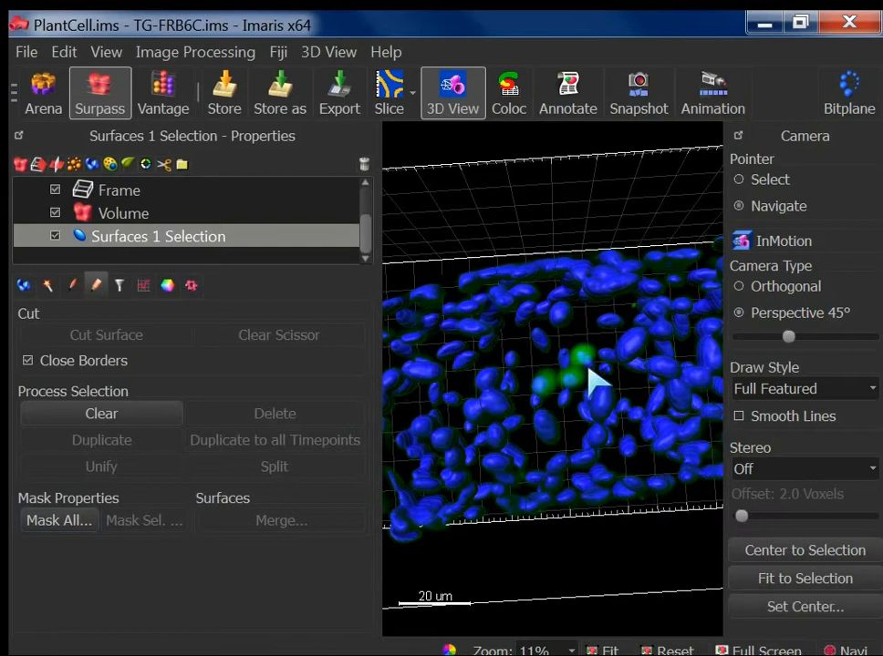
{"action": "mouse_move", "coordinate": [591, 383]}
{"action": "left_mouse_down"}
{"action": "mouse_move", "coordinate": [532, 351]}
{"action": "mouse_move", "coordinate": [574, 383]}
{"action": "left_mouse_up"}
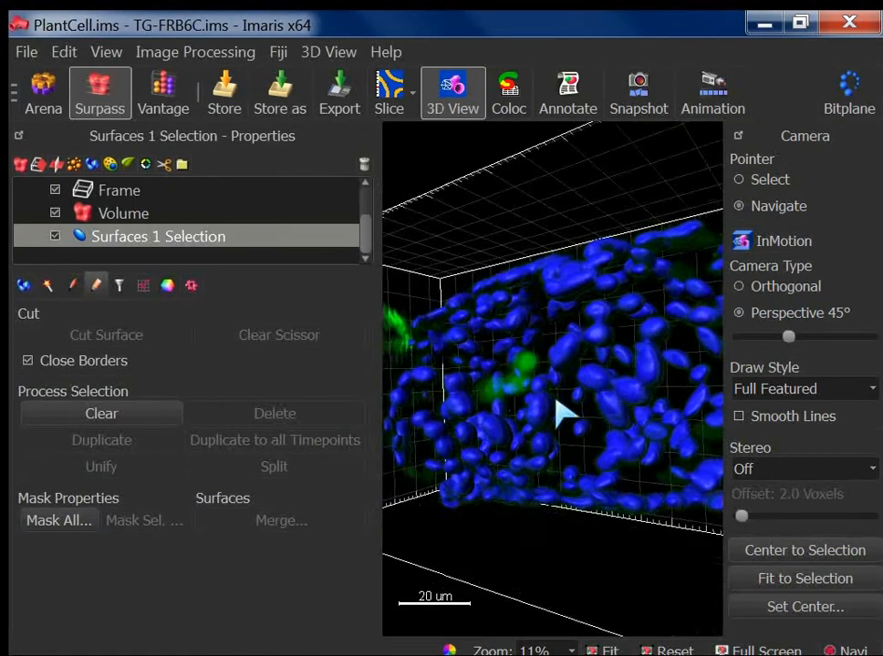
{"action": "left_click", "coordinate": [760, 241]}
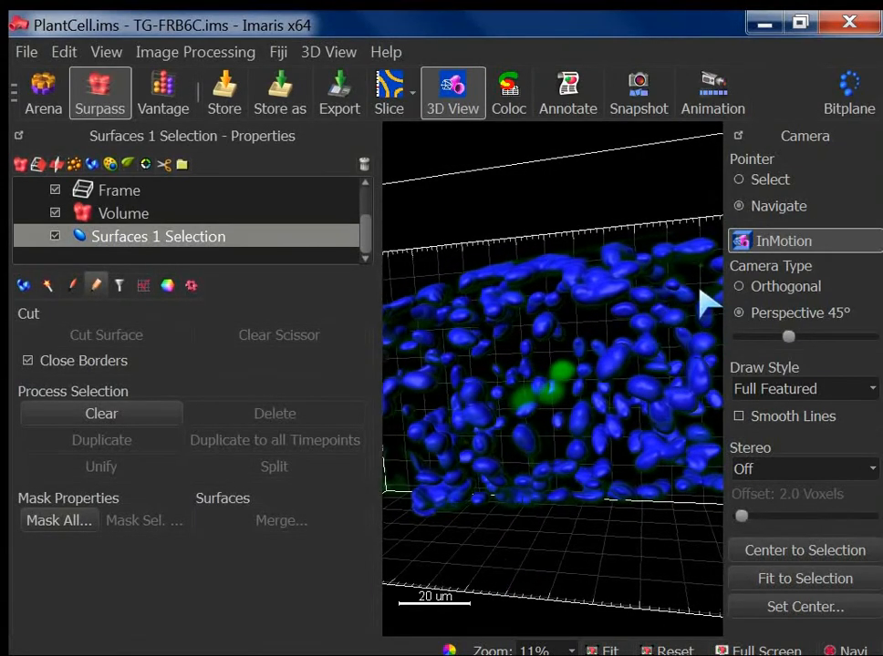
{"action": "left_click", "coordinate": [747, 243]}
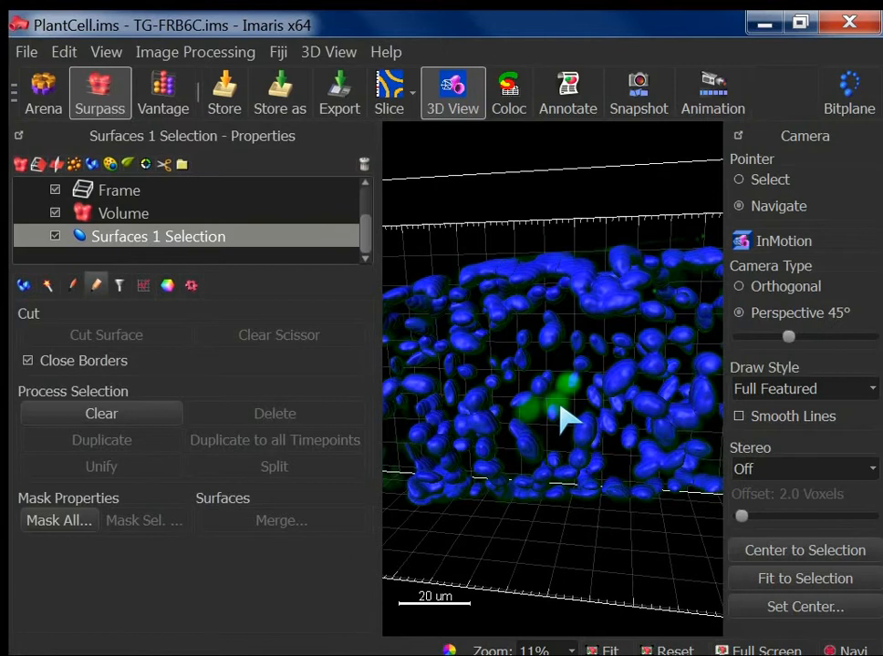
Step: Set manual surface drawing on Surfaces 1 Selection to intersect with the specific channel "Channel 2 - chloroplast"
{"action": "left_click", "coordinate": [72, 285]}
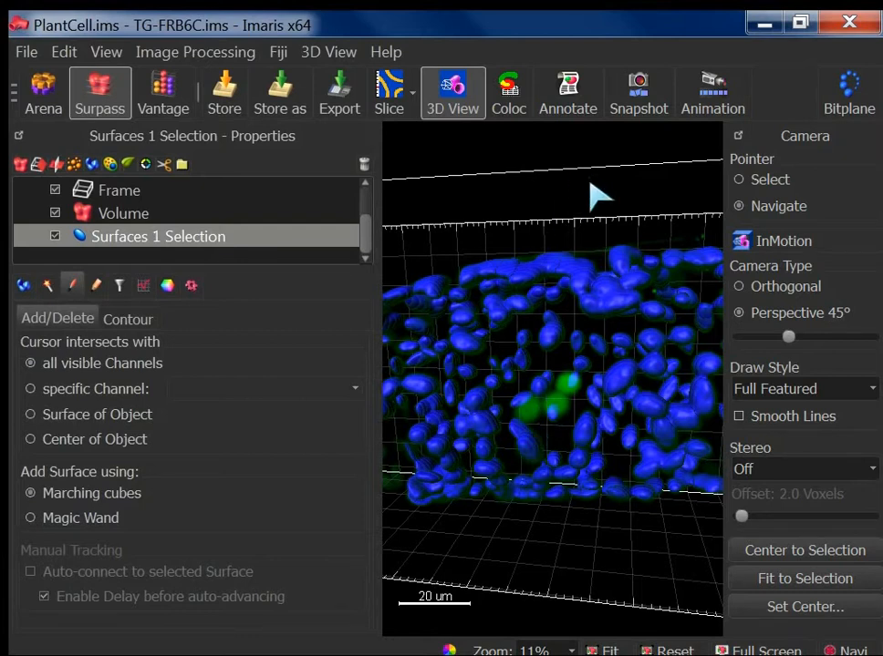
{"action": "left_click", "coordinate": [64, 389]}
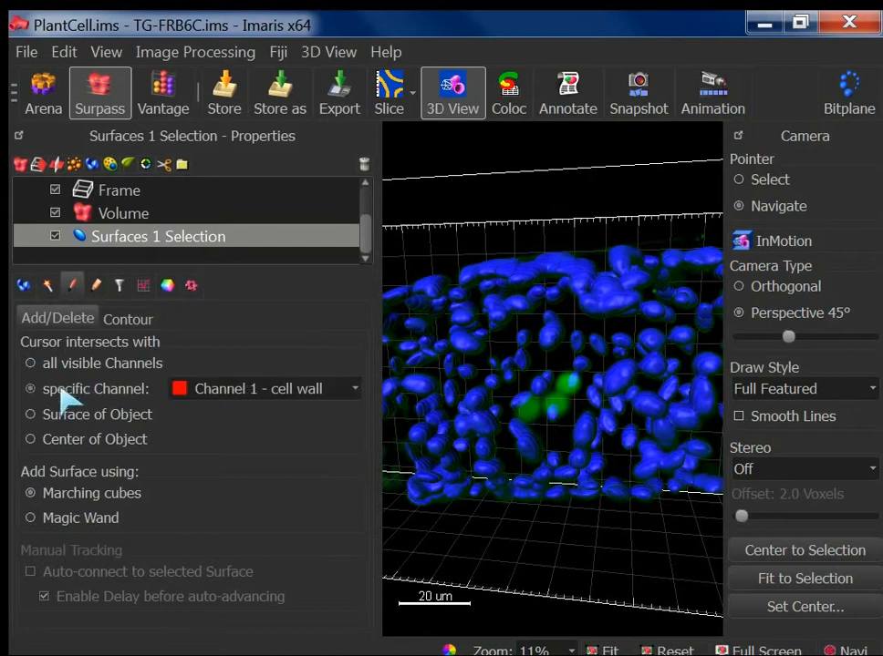
{"action": "left_click", "coordinate": [189, 390]}
{"action": "left_click", "coordinate": [196, 425]}
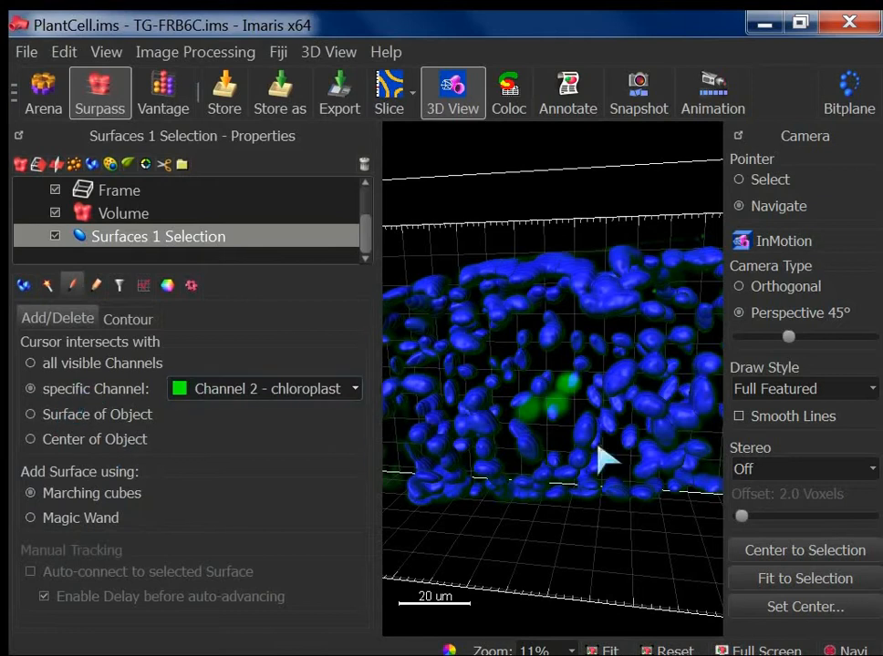
Step: Add Marching cubes surfaces to the left and middle of the three uncovered green chloroplasts, sizing the selection box to enclose each one
{"action": "scroll", "coordinate": [538, 414], "scroll_direction": "up", "scroll_amount": 6}
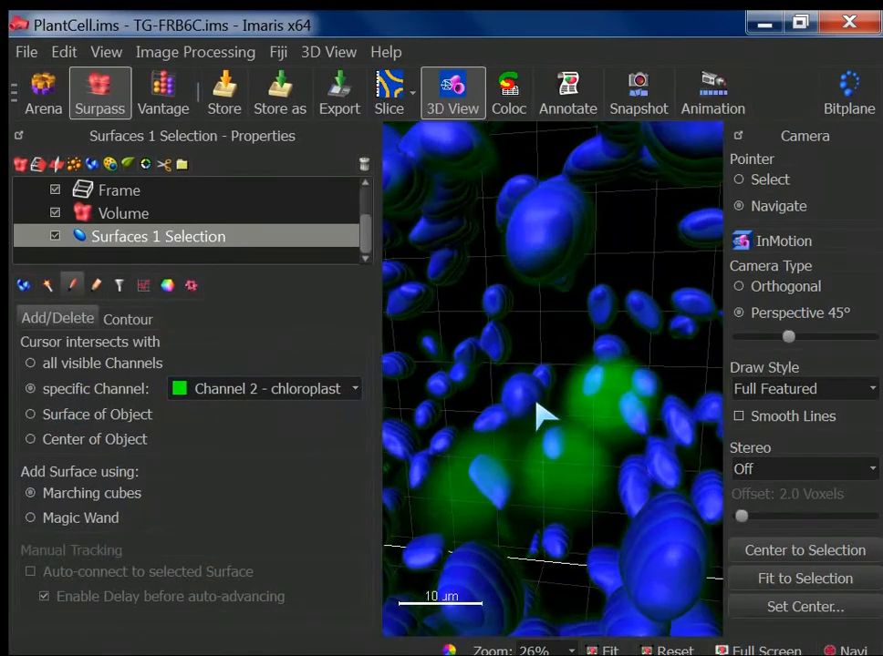
{"action": "mouse_move", "coordinate": [547, 490]}
{"action": "left_mouse_down"}
{"action": "mouse_move", "coordinate": [570, 439]}
{"action": "mouse_move", "coordinate": [545, 468]}
{"action": "left_mouse_up"}
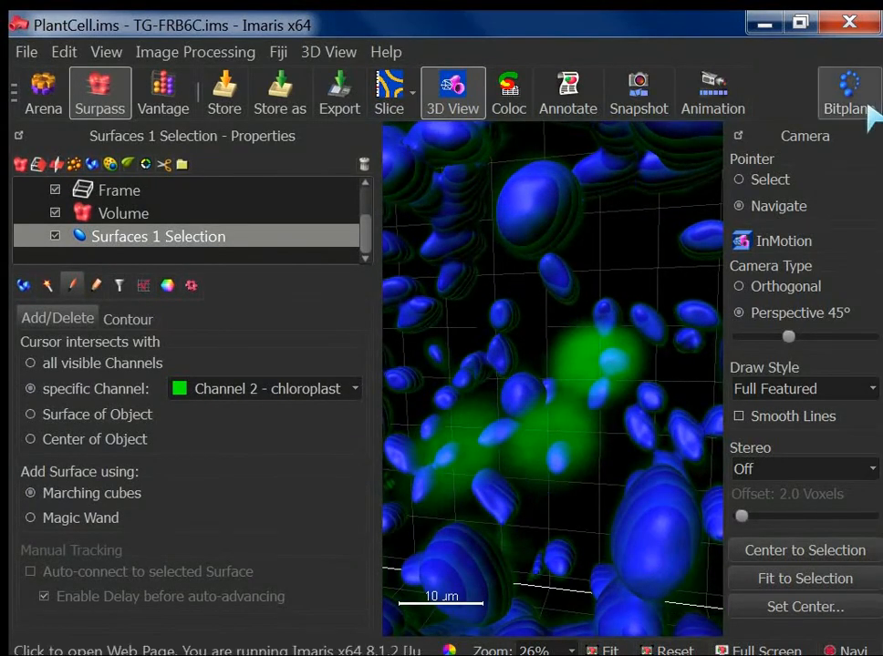
{"action": "left_click", "coordinate": [777, 179]}
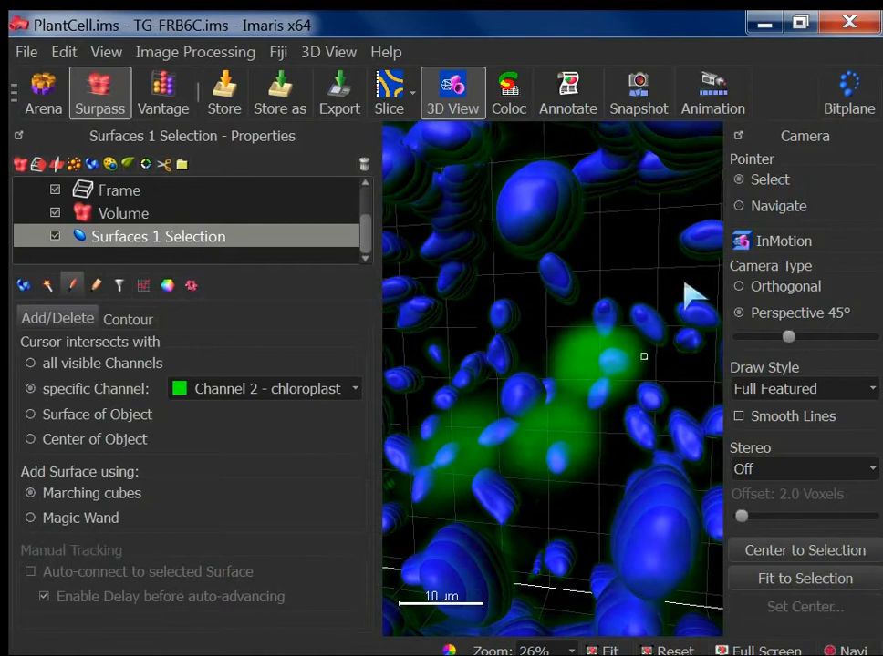
{"action": "scroll", "coordinate": [466, 456], "scroll_direction": "up", "scroll_amount": 5}
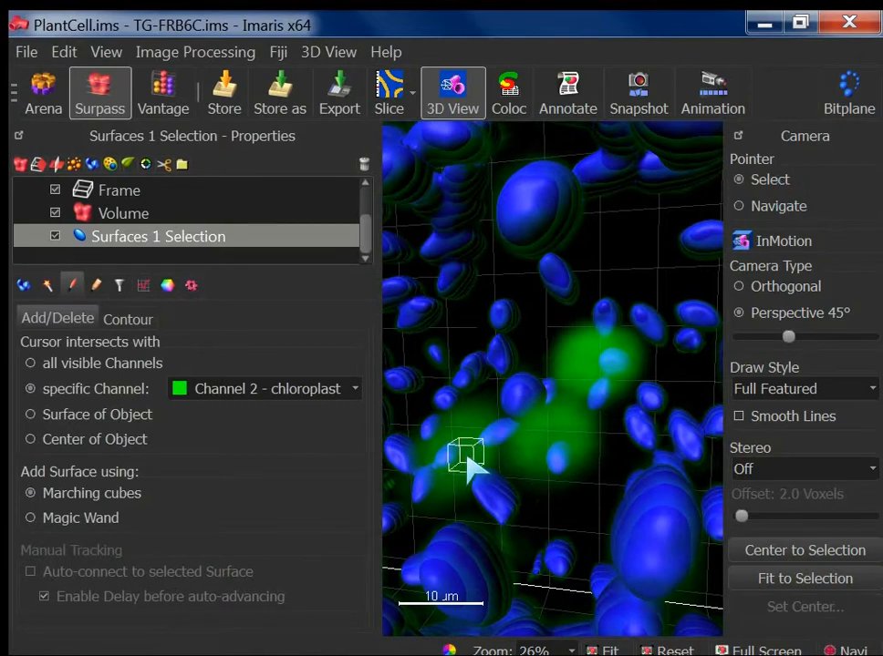
{"action": "scroll", "coordinate": [468, 458], "scroll_direction": "up", "scroll_amount": 8}
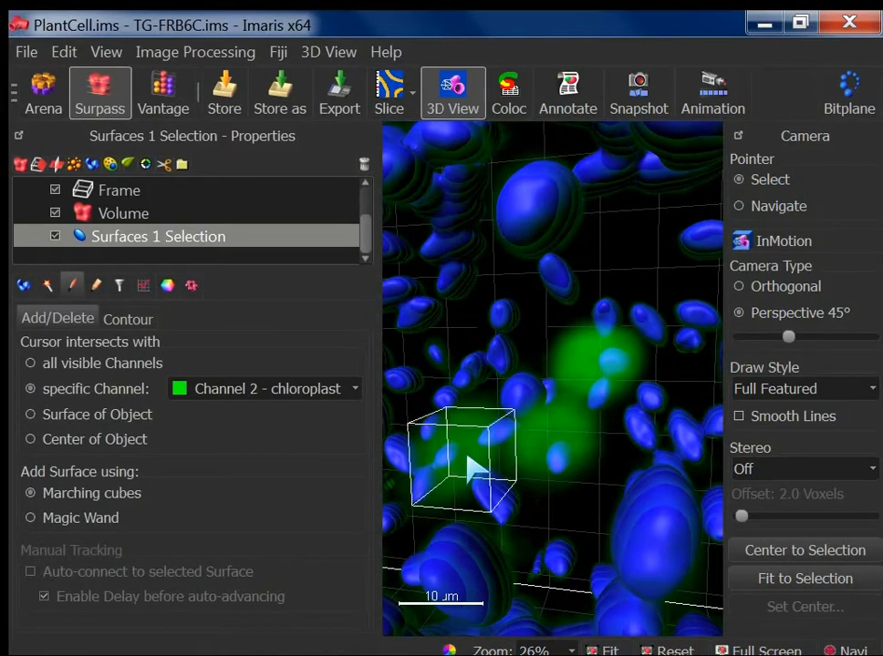
{"action": "scroll", "coordinate": [467, 456], "scroll_direction": "down", "scroll_amount": 8}
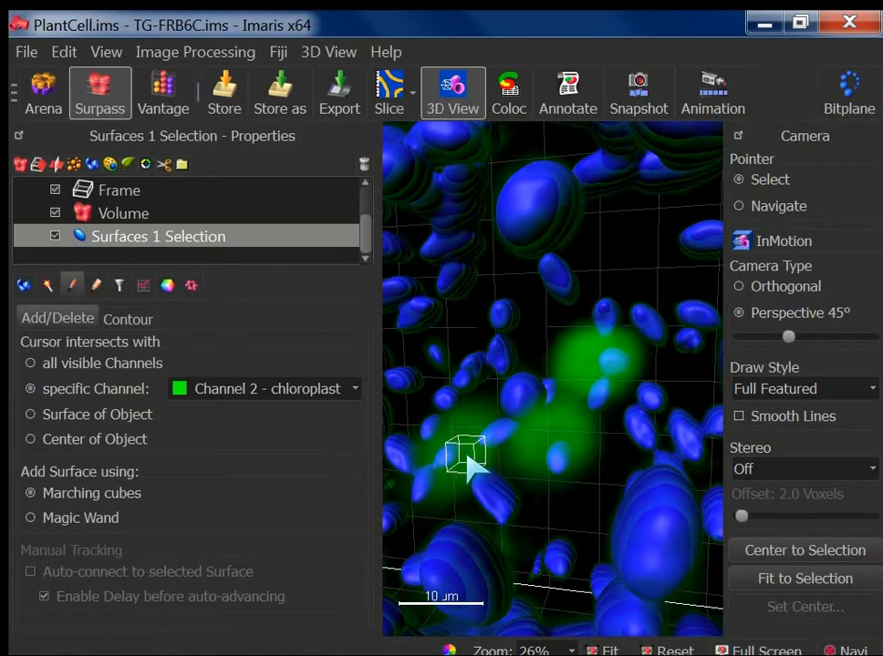
{"action": "scroll", "coordinate": [468, 463], "scroll_direction": "up", "scroll_amount": 6}
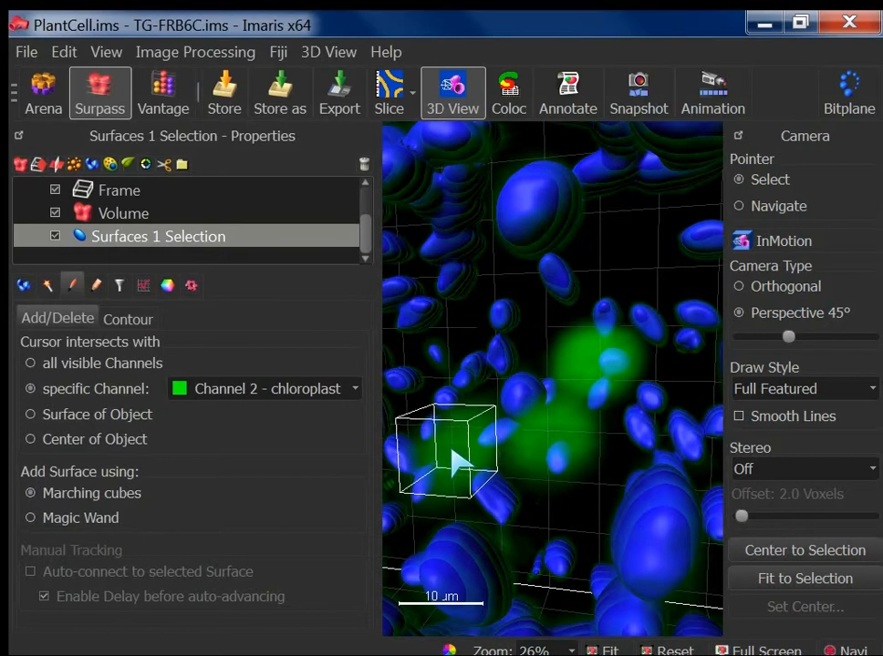
{"action": "left_click", "coordinate": [459, 463], "text": "shift"}
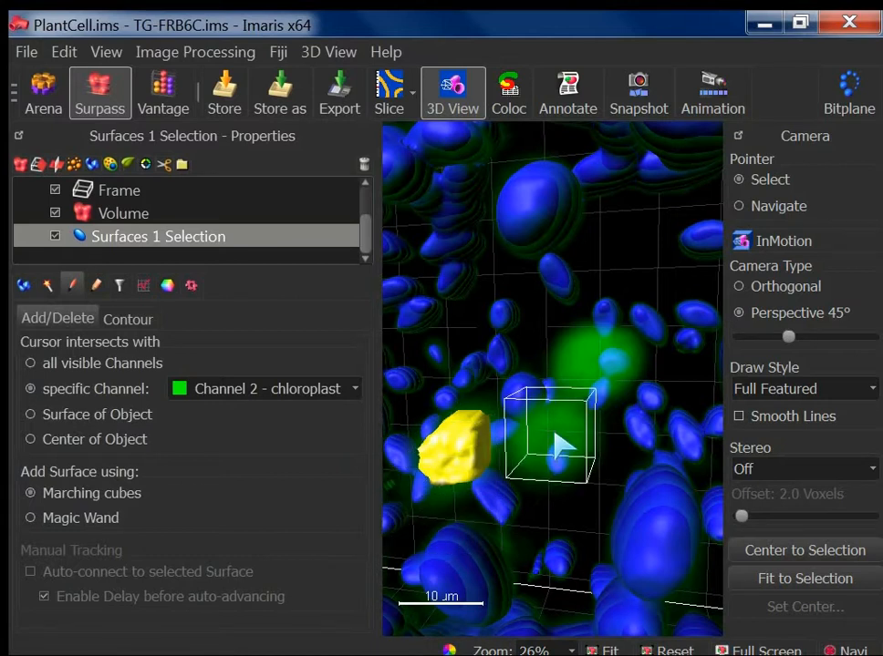
{"action": "left_click", "coordinate": [558, 446], "text": "shift"}
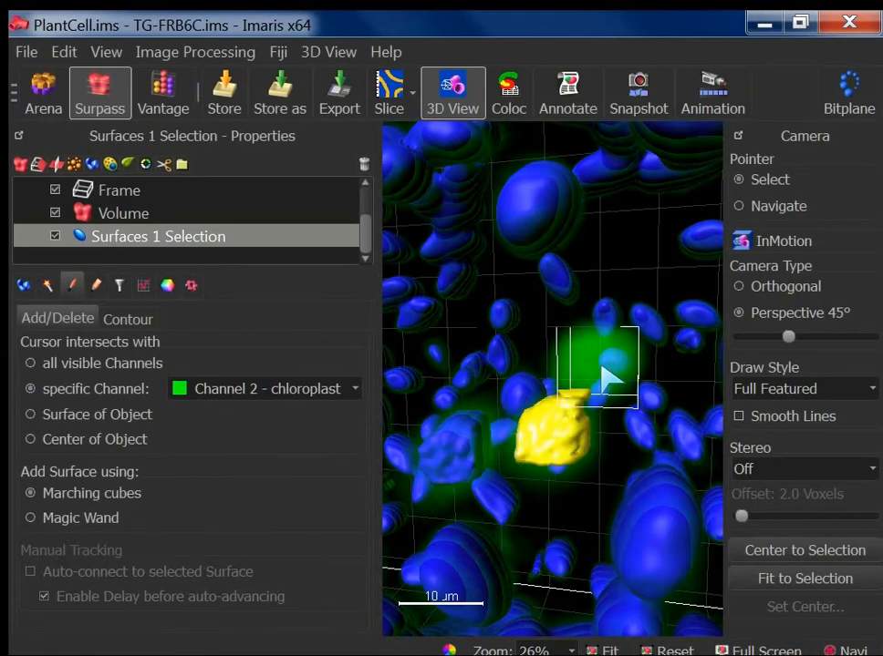
Step: Switch the surface creation method to Magic Wand and add a surface on the remaining green chloroplast with a small box
{"action": "left_click", "coordinate": [102, 519]}
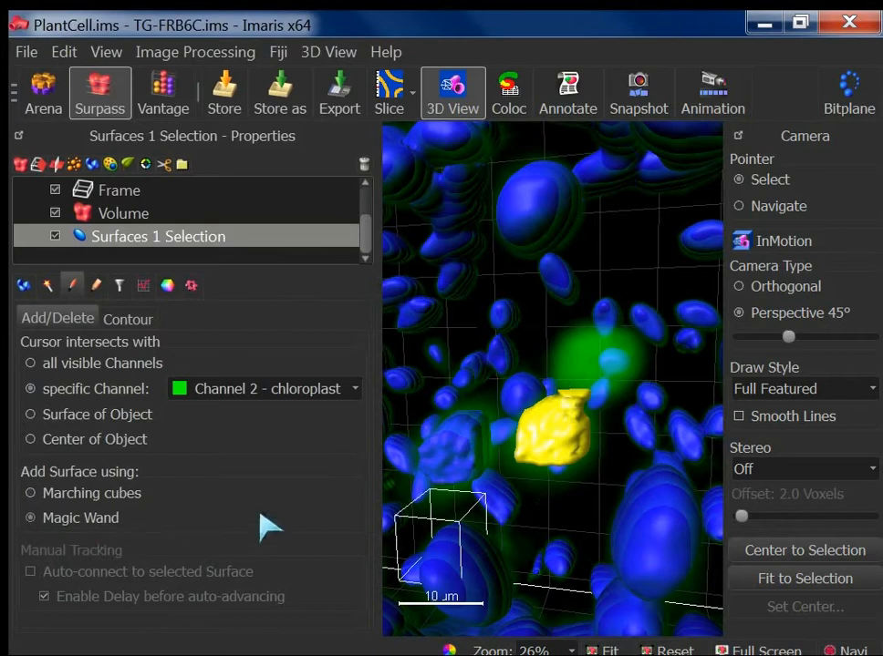
{"action": "left_click", "coordinate": [601, 364]}
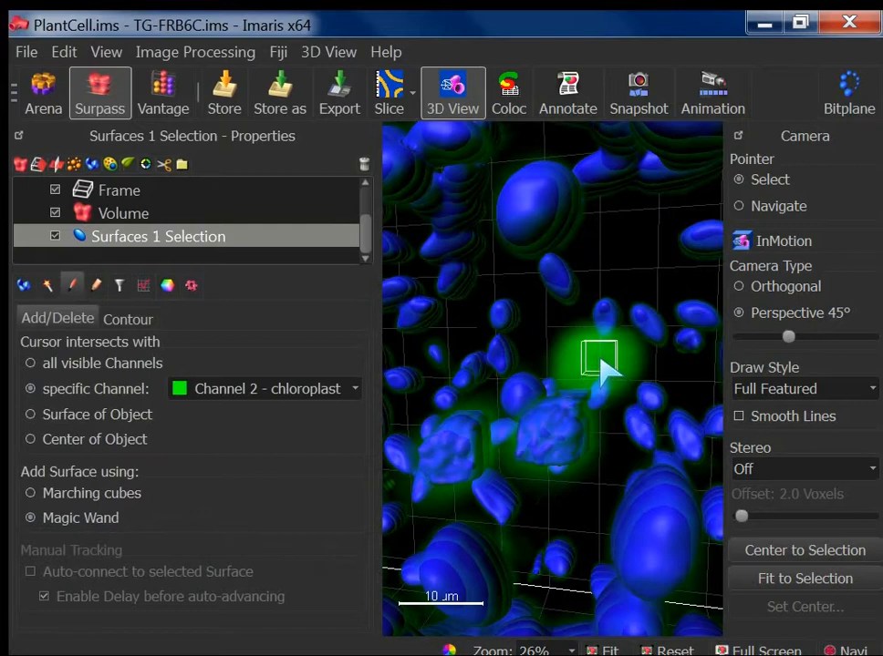
{"action": "left_click", "coordinate": [600, 363], "text": "shift"}
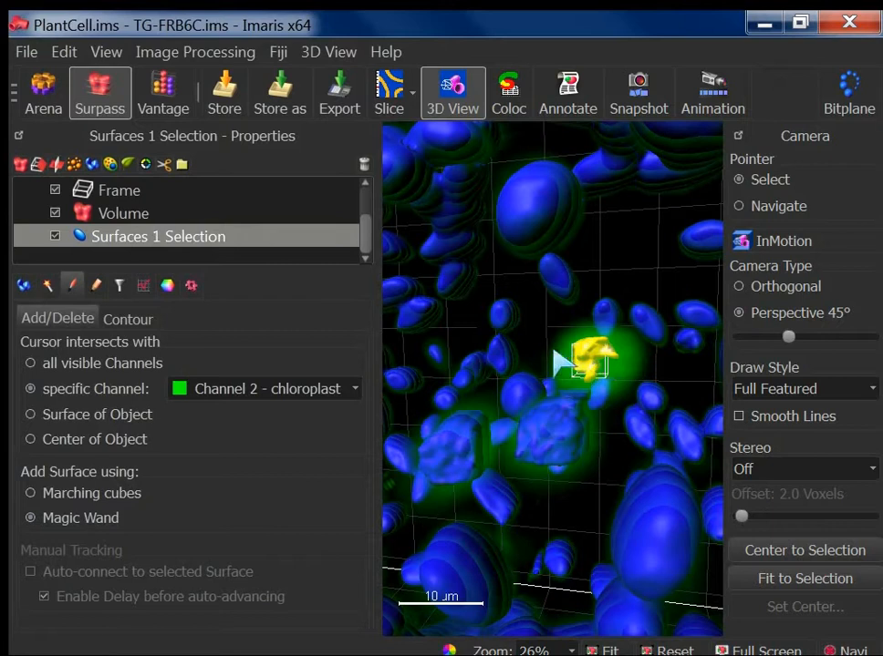
{"action": "scroll", "coordinate": [605, 372], "scroll_direction": "up", "scroll_amount": 6, "text": "shift"}
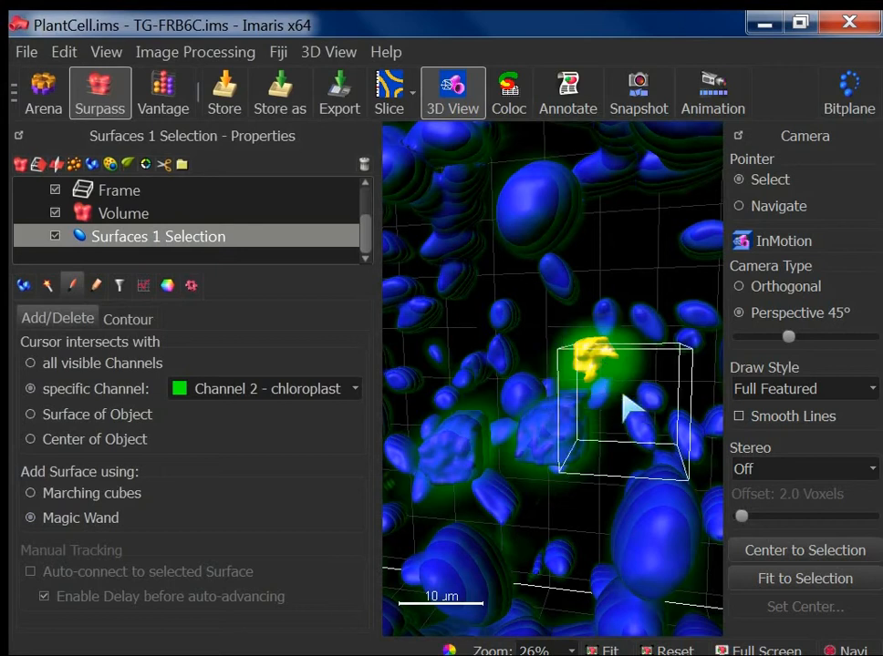
Step: Delete the small Magic Wand surface and add a new one on the same chloroplast using a larger box
{"action": "left_click", "coordinate": [97, 285]}
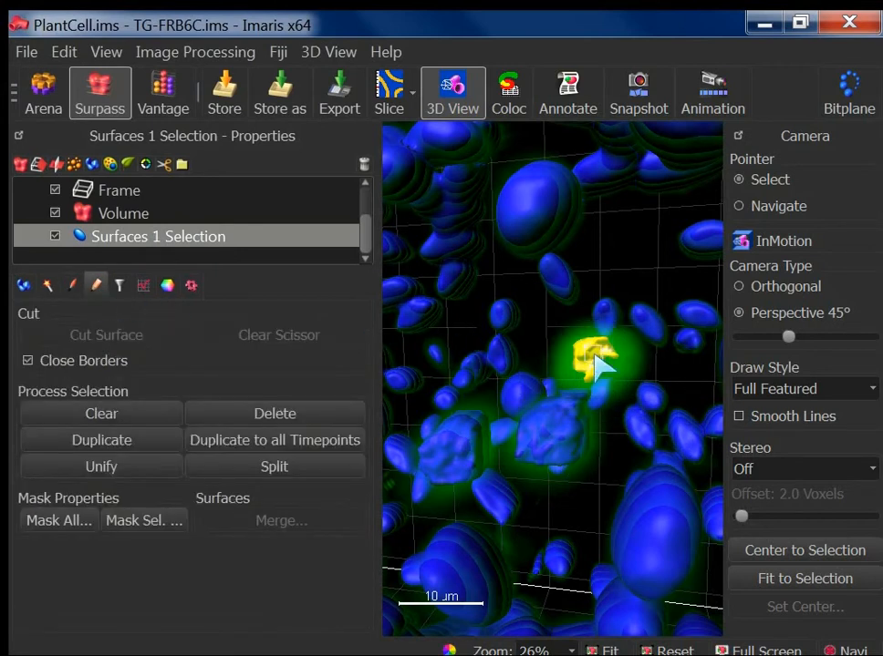
{"action": "left_click", "coordinate": [254, 421]}
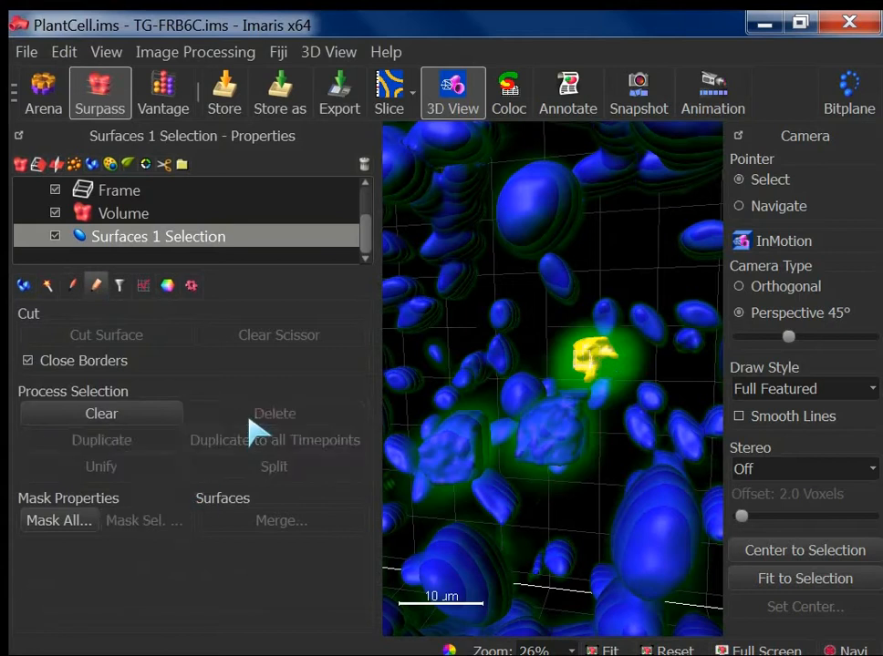
{"action": "left_click", "coordinate": [73, 286]}
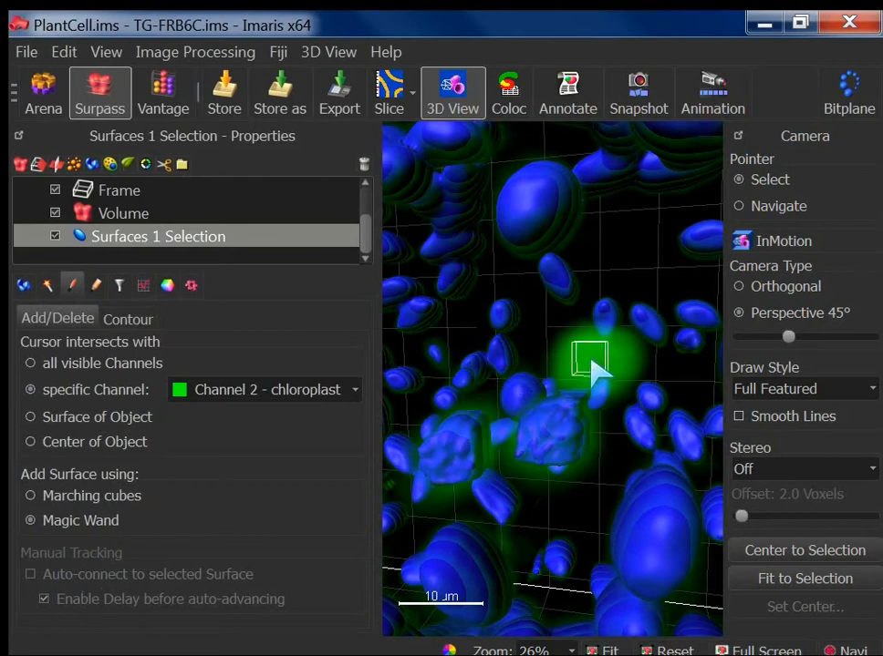
{"action": "scroll", "coordinate": [591, 362], "scroll_direction": "up", "scroll_amount": 5}
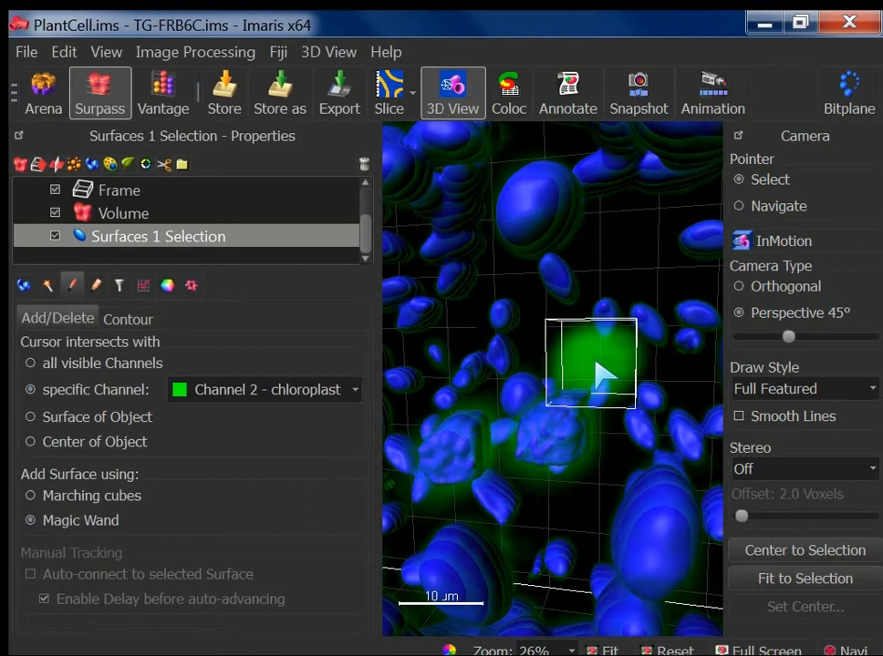
{"action": "left_click", "coordinate": [598, 369], "text": "shift"}
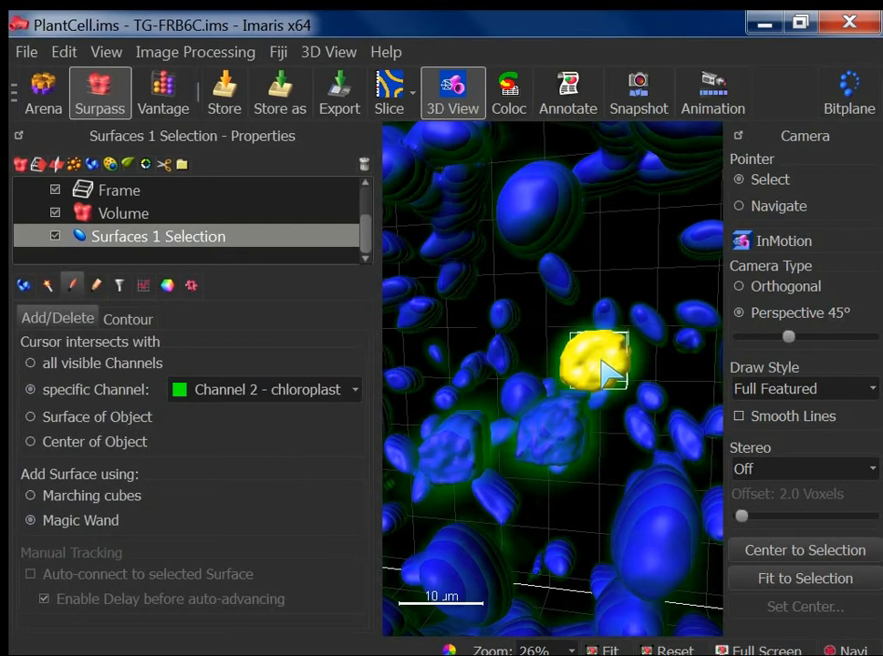
{"action": "scroll", "coordinate": [601, 359], "scroll_direction": "up", "scroll_amount": 4}
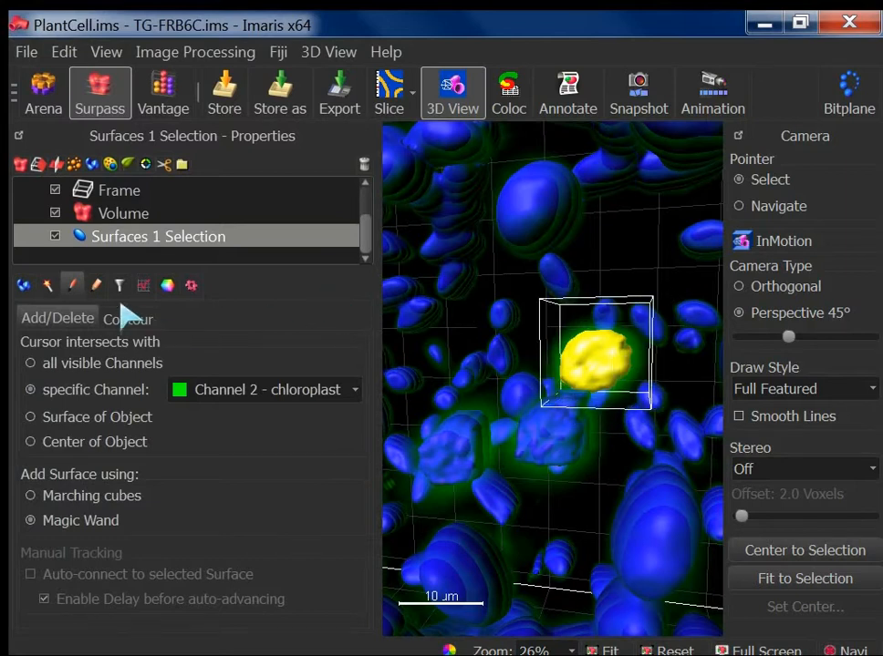
Step: Delete the current Magic Wand surface and recreate it with a box that encloses the whole green chloroplast
{"action": "left_click", "coordinate": [96, 286]}
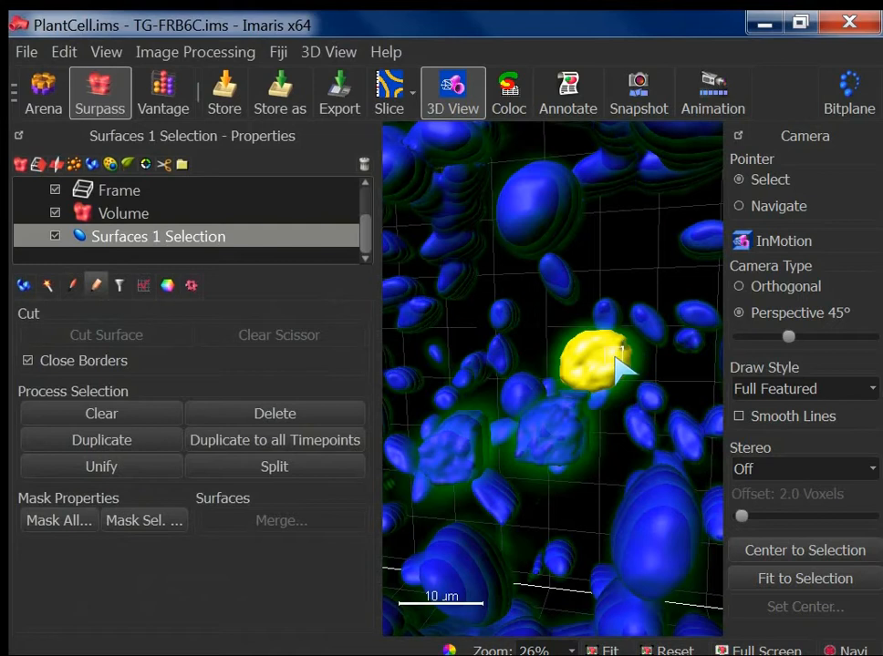
{"action": "left_click", "coordinate": [291, 418]}
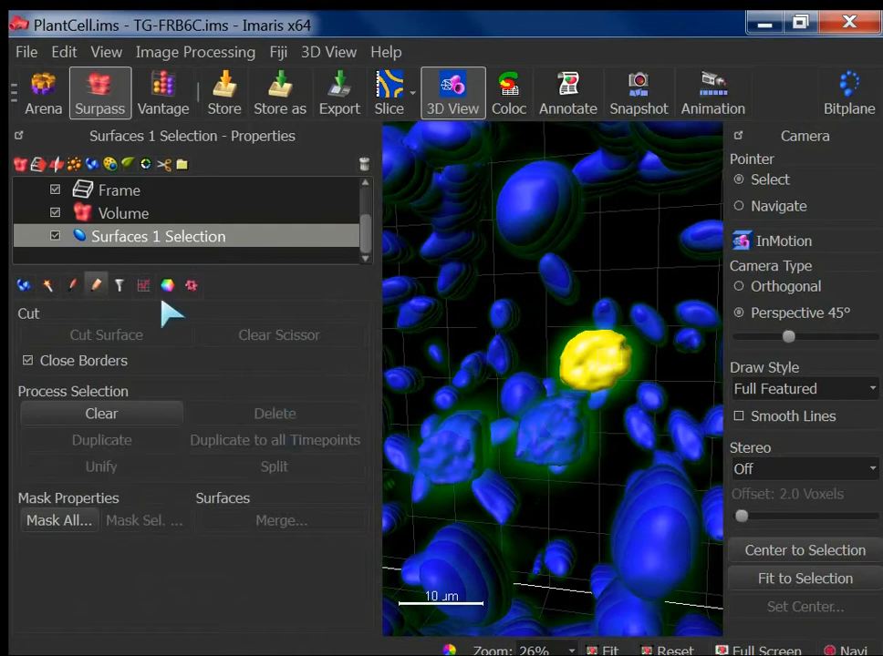
{"action": "left_click", "coordinate": [72, 286]}
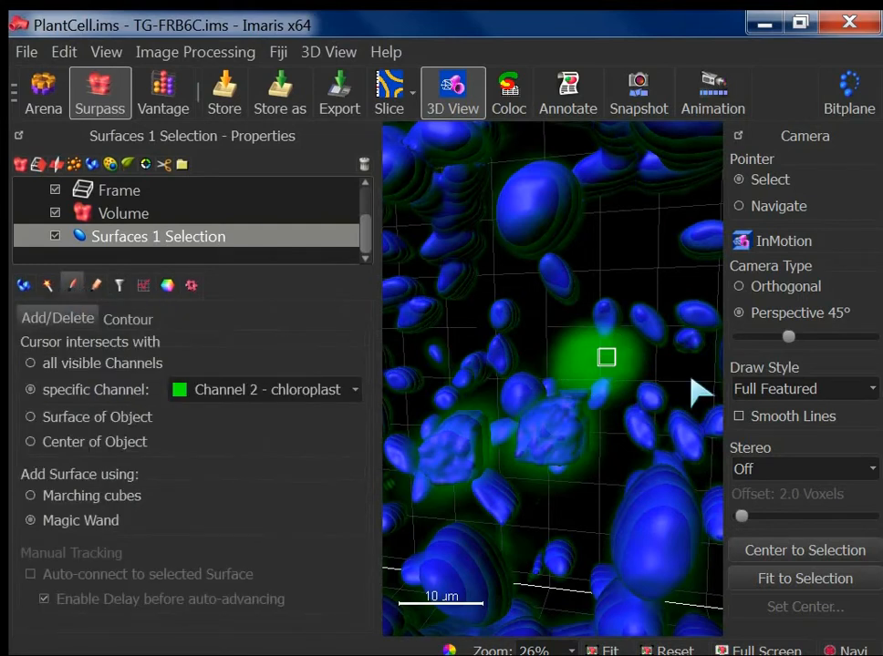
{"action": "scroll", "coordinate": [598, 360], "scroll_direction": "up", "scroll_amount": 8}
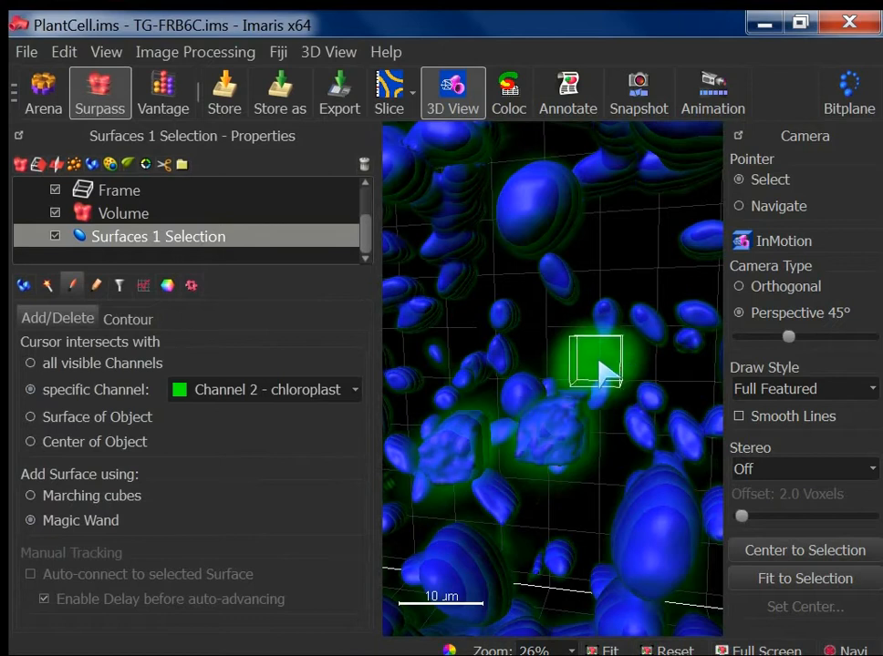
{"action": "scroll", "coordinate": [602, 372], "scroll_direction": "up", "scroll_amount": 5}
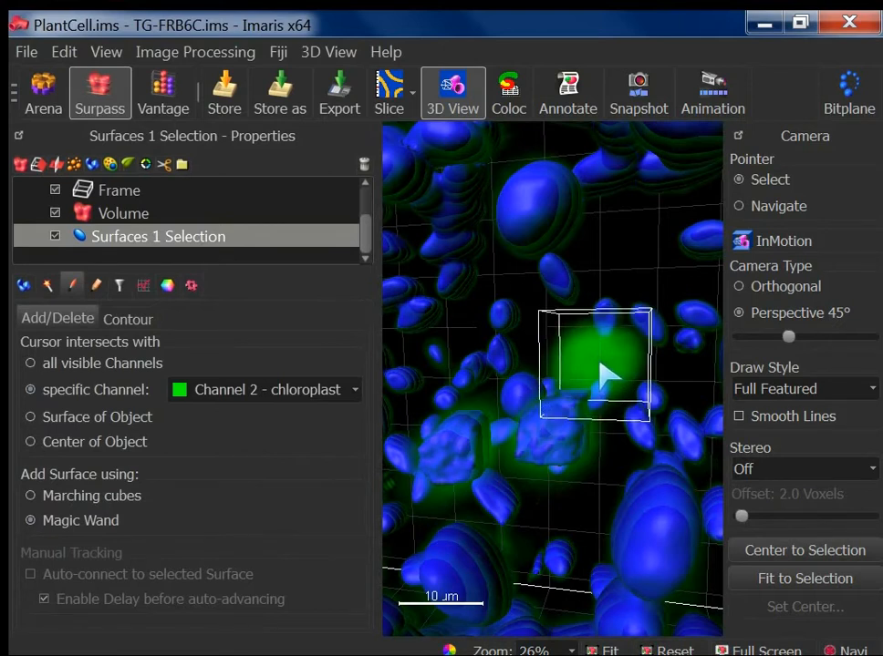
{"action": "left_click", "coordinate": [607, 374], "text": "shift"}
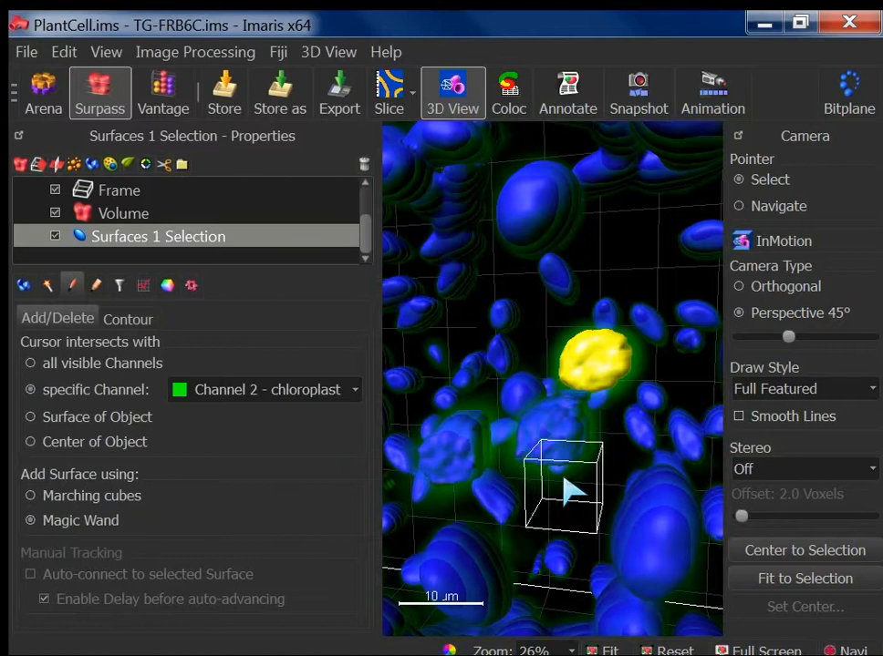
Step: Return to navigation and examine the three manually added chloroplast surfaces among their neighbours from several angles
{"action": "left_click", "coordinate": [96, 286]}
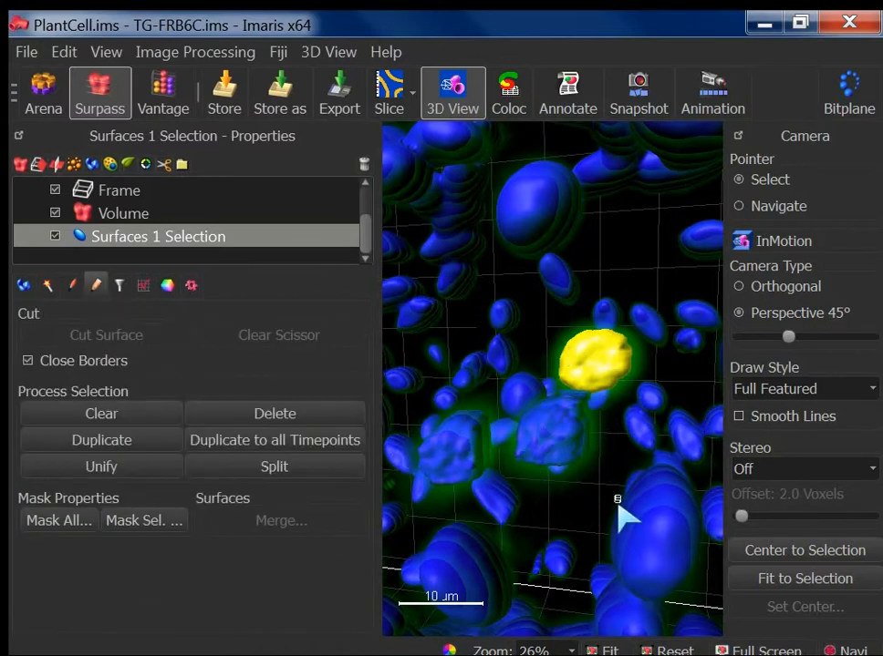
{"action": "key", "text": "Escape"}
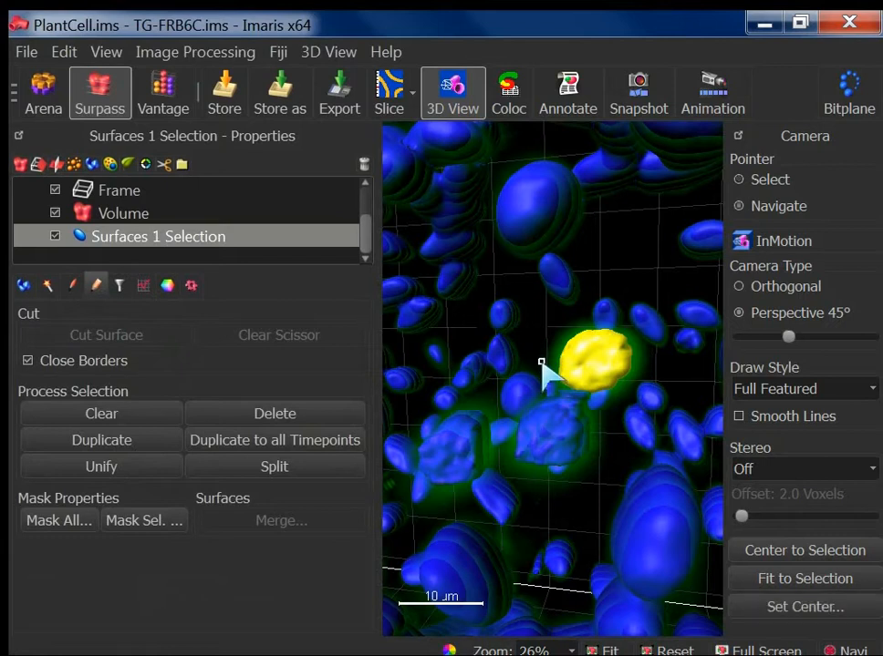
{"action": "left_click_drag", "start_coordinate": [544, 374], "coordinate": [518, 546]}
{"action": "scroll", "coordinate": [539, 420], "scroll_direction": "down", "scroll_amount": 3}
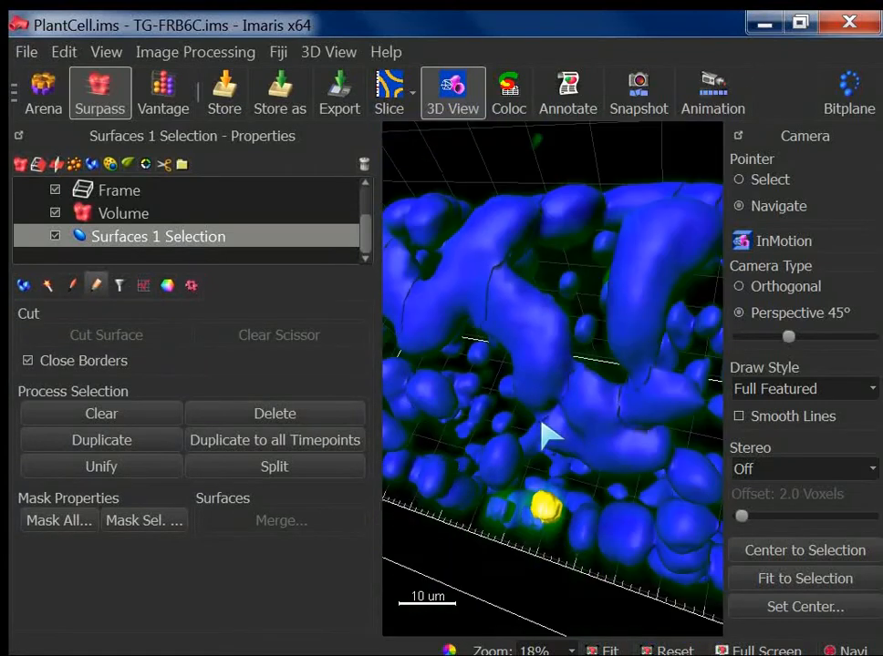
{"action": "left_click_drag", "start_coordinate": [559, 381], "coordinate": [582, 422]}
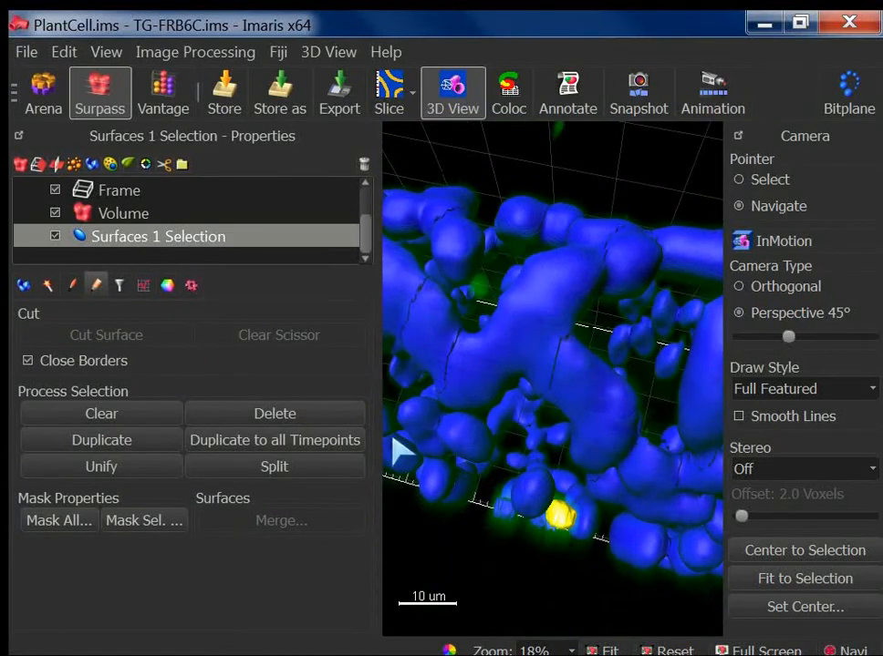
{"action": "left_click_drag", "start_coordinate": [527, 344], "coordinate": [570, 519]}
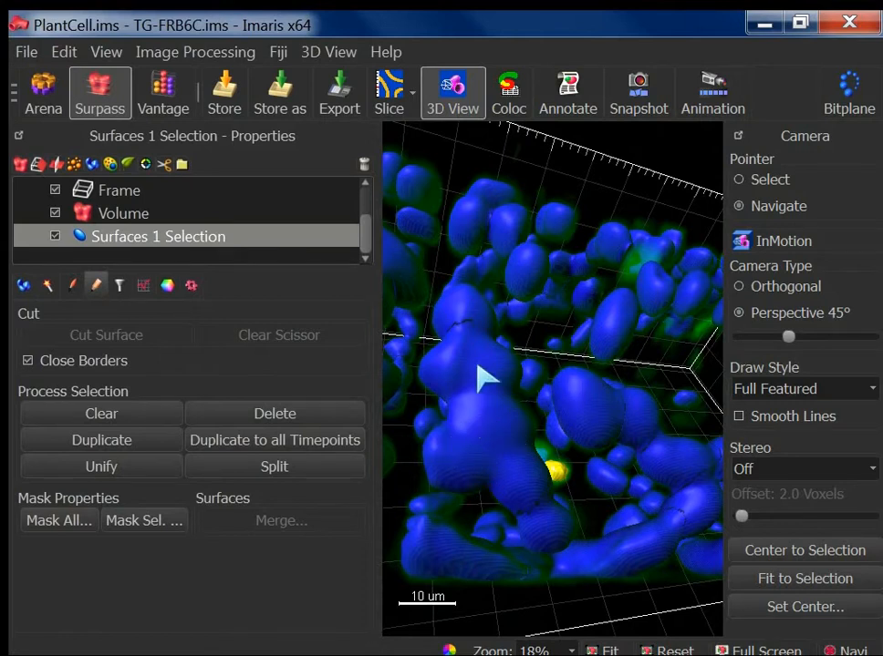
{"action": "left_click_drag", "start_coordinate": [453, 449], "coordinate": [538, 509]}
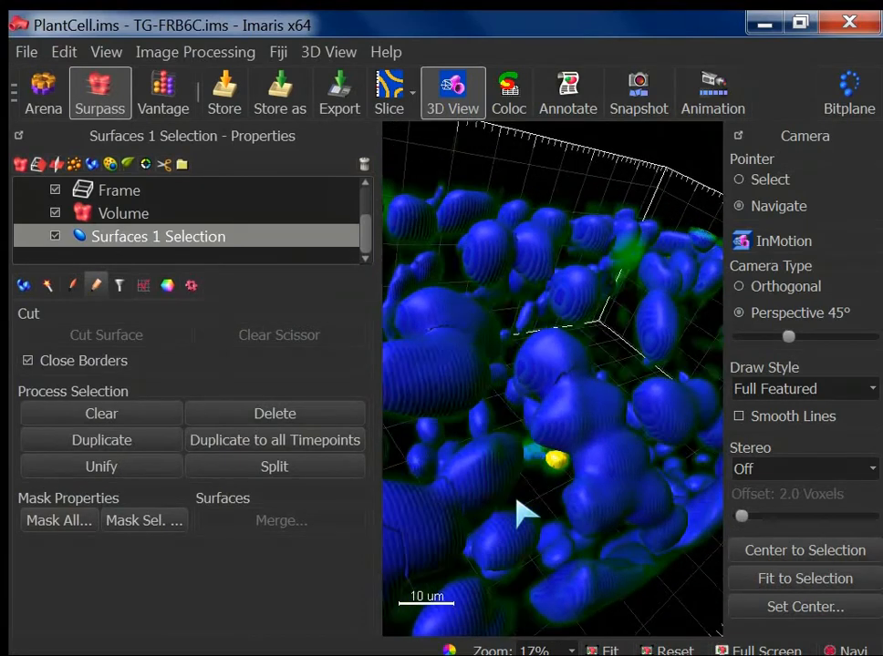
{"action": "left_click_drag", "start_coordinate": [473, 296], "coordinate": [409, 394]}
{"action": "left_click_drag", "start_coordinate": [649, 515], "coordinate": [719, 503]}
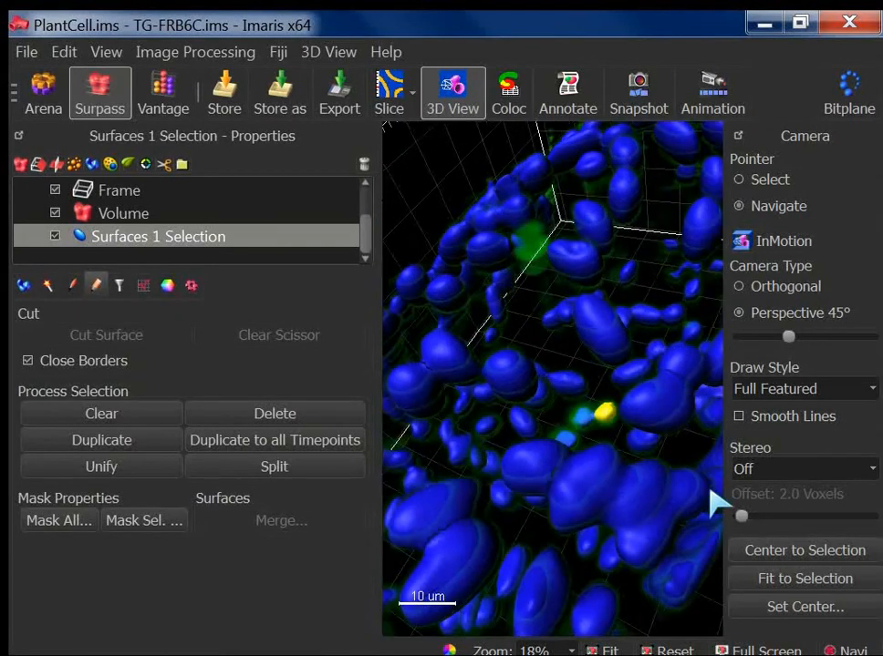
Step: Select the large lobed chloroplast cluster near the three manually added surfaces
{"action": "left_click_drag", "start_coordinate": [572, 431], "coordinate": [501, 360]}
{"action": "left_click_drag", "start_coordinate": [542, 410], "coordinate": [580, 421]}
{"action": "key", "text": "Escape"}
{"action": "left_click", "coordinate": [574, 410]}
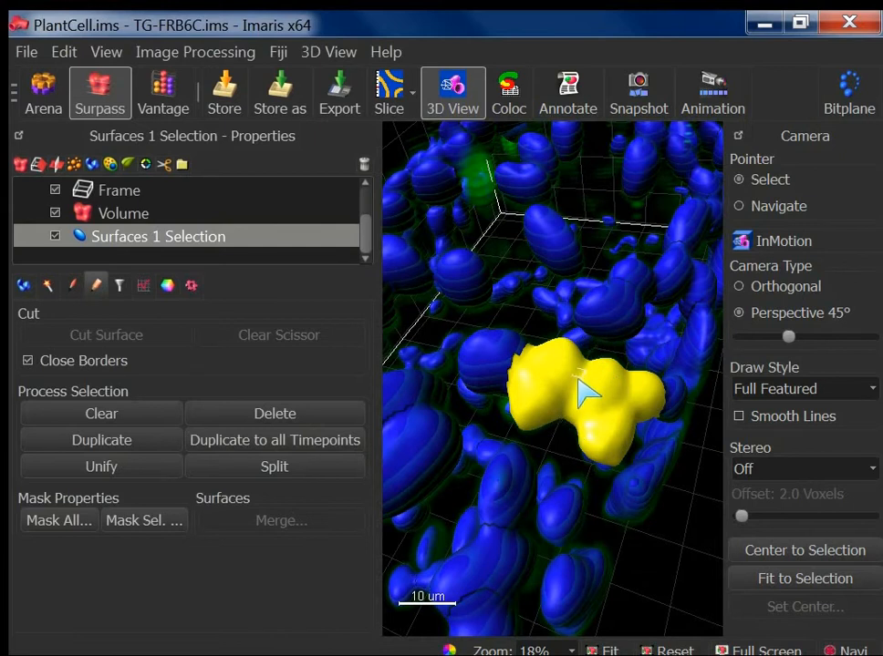
Step: Fit the 3D view to the selected chloroplast cluster and center it on the selection
{"action": "key", "text": "Escape"}
{"action": "left_click_drag", "start_coordinate": [613, 429], "coordinate": [585, 444]}
{"action": "scroll", "coordinate": [573, 432], "scroll_direction": "up", "scroll_amount": 3}
{"action": "left_click_drag", "start_coordinate": [479, 263], "coordinate": [437, 263]}
{"action": "scroll", "coordinate": [432, 255], "scroll_direction": "down", "scroll_amount": 1}
{"action": "scroll", "coordinate": [440, 274], "scroll_direction": "up", "scroll_amount": 1}
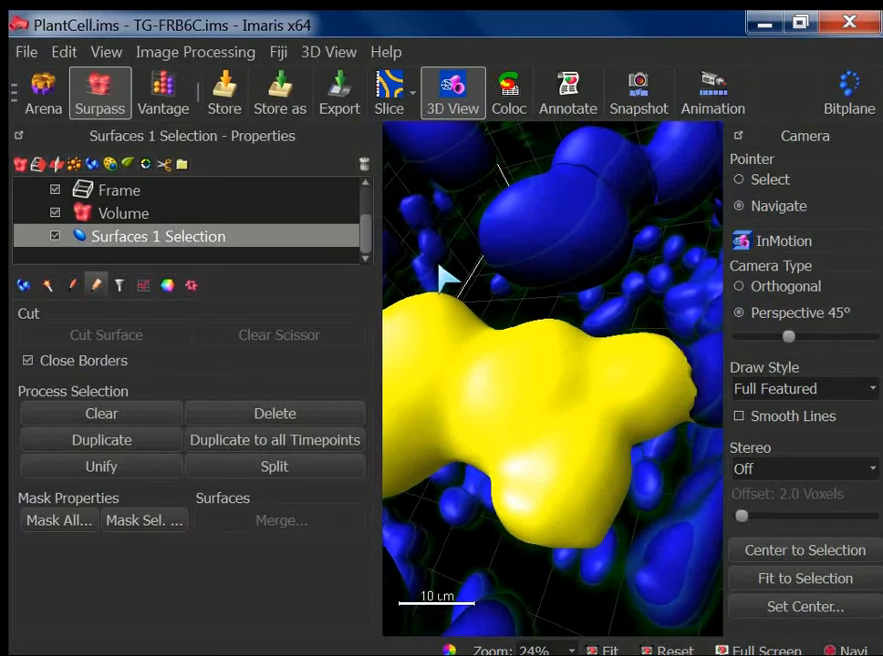
{"action": "scroll", "coordinate": [516, 370], "scroll_direction": "down", "scroll_amount": 5}
{"action": "scroll", "coordinate": [516, 362], "scroll_direction": "down", "scroll_amount": 1}
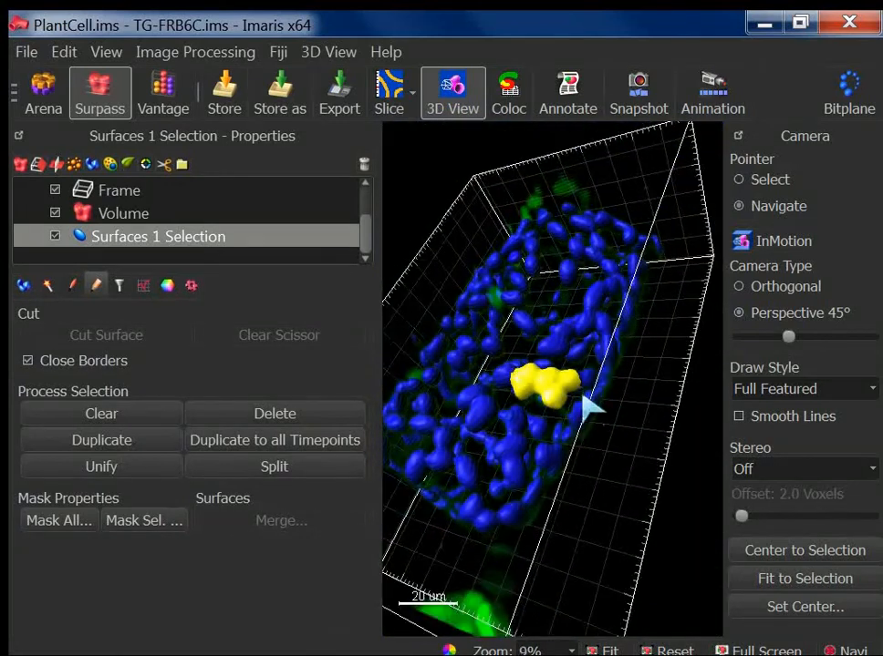
{"action": "key", "text": "Escape"}
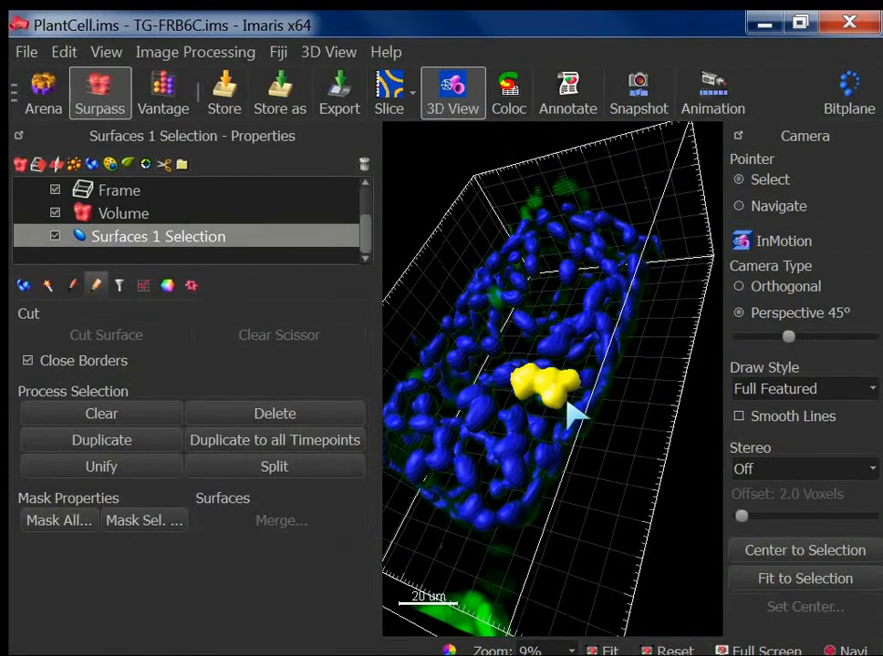
{"action": "left_click", "coordinate": [806, 583]}
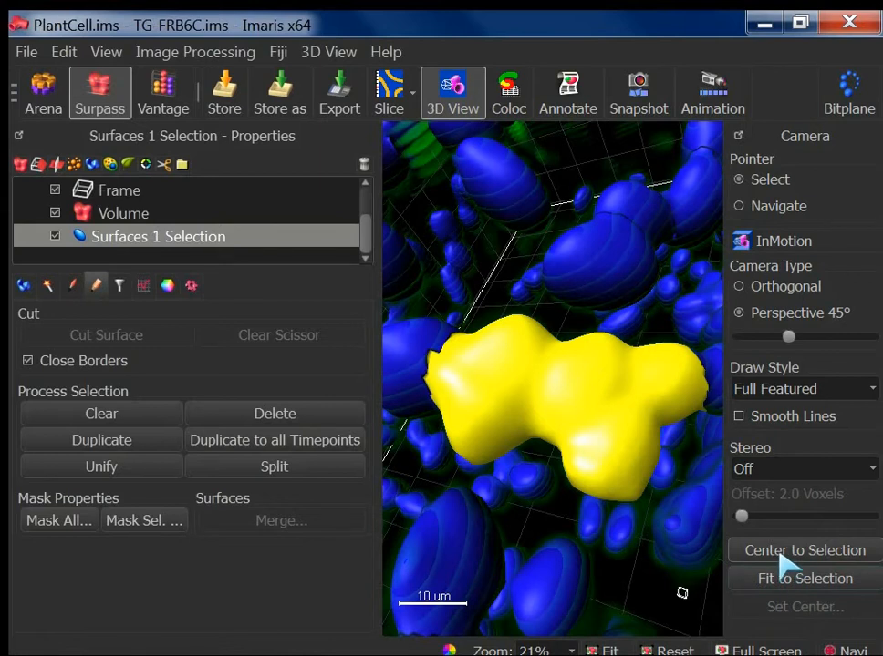
{"action": "left_click", "coordinate": [779, 551]}
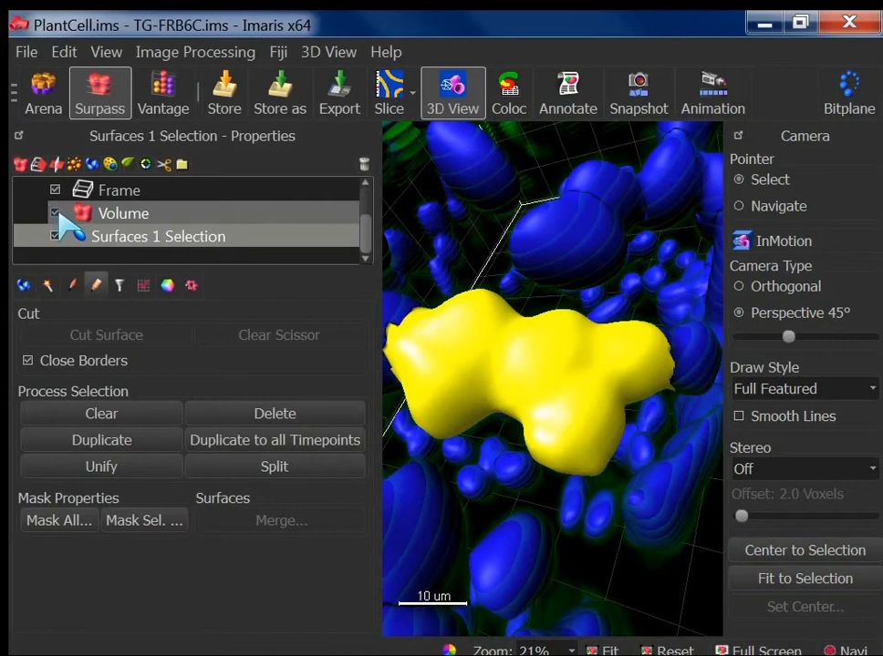
Step: Orbit around the selected cluster to examine it edge-on and refit the view to the selection
{"action": "key", "text": "Escape"}
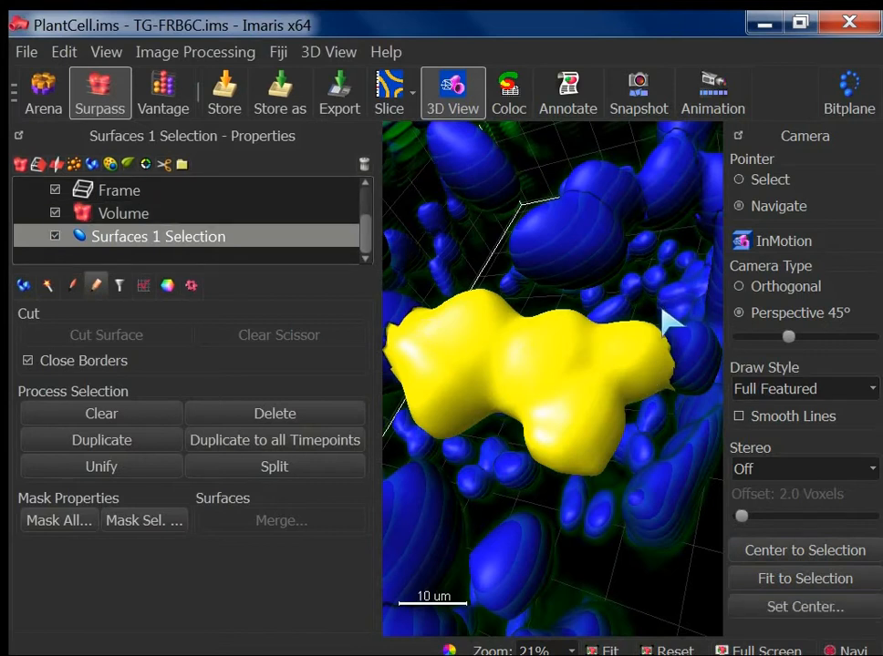
{"action": "left_click_drag", "start_coordinate": [672, 309], "coordinate": [625, 335]}
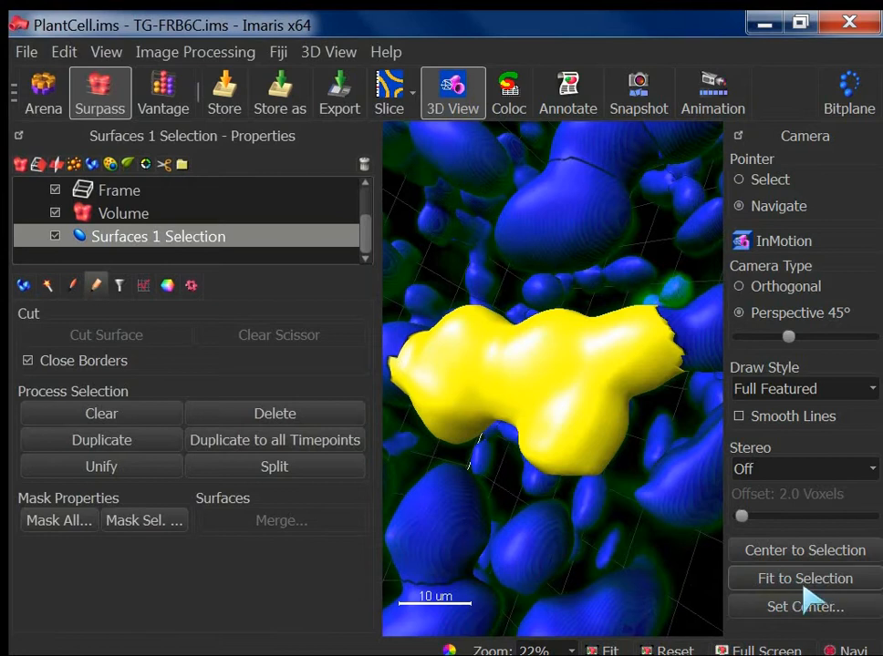
{"action": "scroll", "coordinate": [562, 360], "scroll_direction": "down", "scroll_amount": 5}
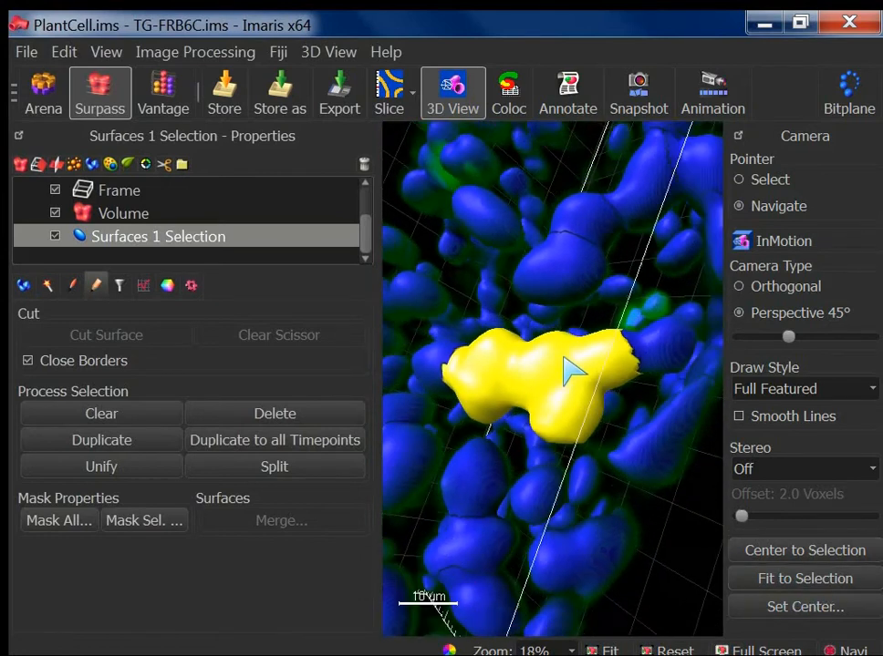
{"action": "left_click_drag", "start_coordinate": [563, 358], "coordinate": [670, 364]}
{"action": "left_click_drag", "start_coordinate": [504, 249], "coordinate": [592, 435]}
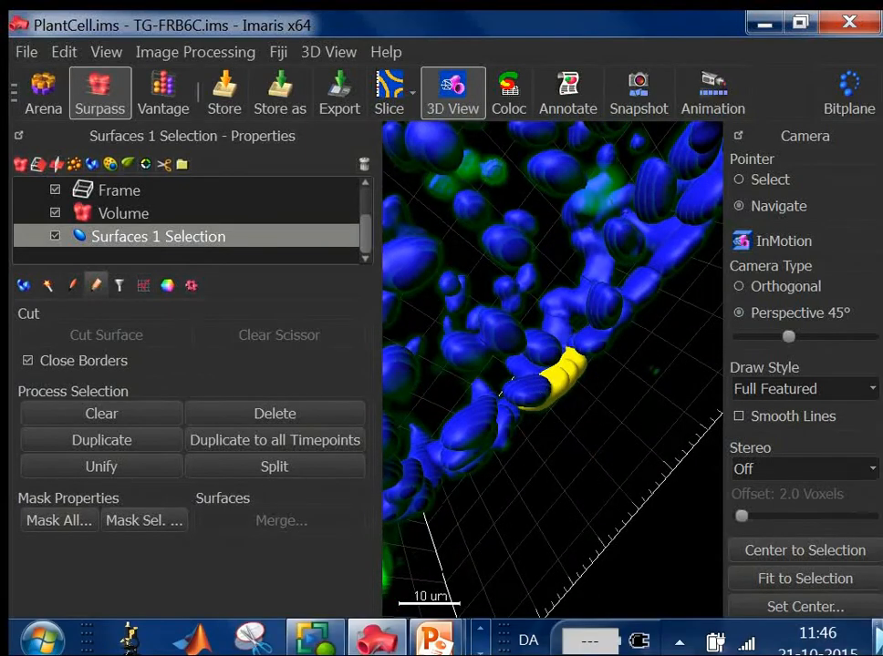
{"action": "left_click", "coordinate": [843, 585]}
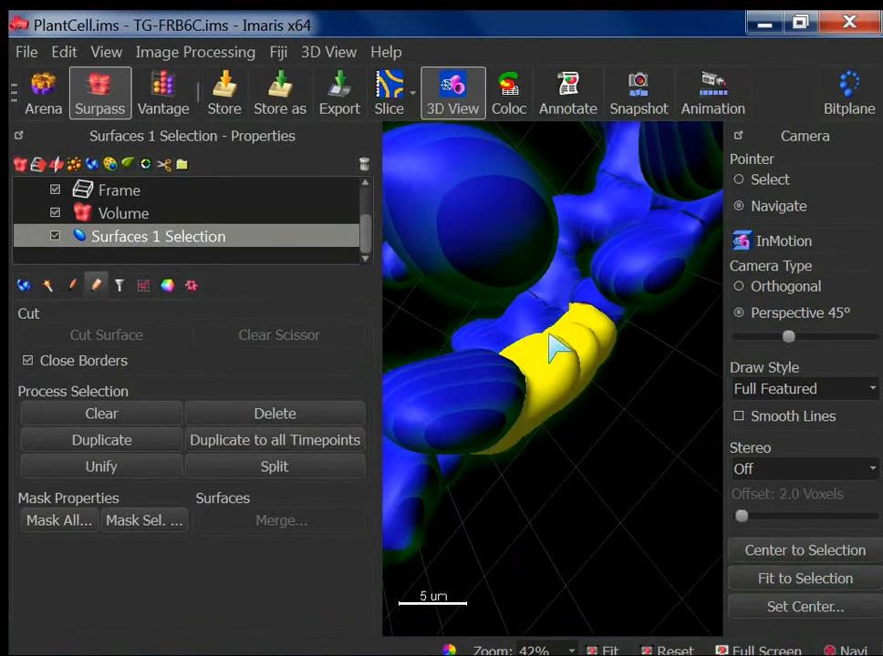
Step: Try a vertical cut line between the selected cluster's left and middle lobes, check it from another angle, and clear the scissor
{"action": "left_click_drag", "start_coordinate": [549, 337], "coordinate": [389, 240]}
{"action": "left_click_drag", "start_coordinate": [528, 370], "coordinate": [541, 341]}
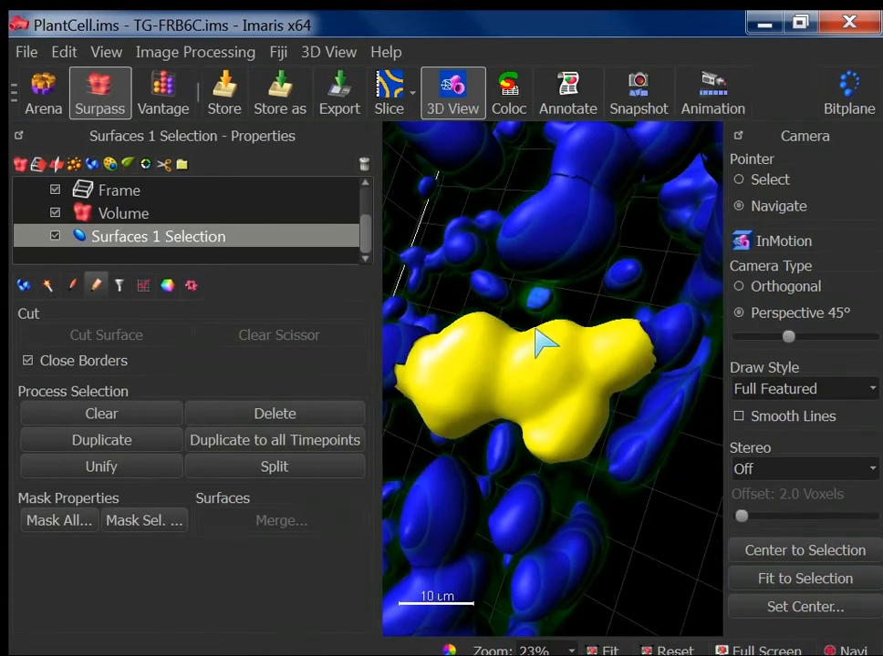
{"action": "scroll", "coordinate": [543, 446], "scroll_direction": "up", "scroll_amount": 5}
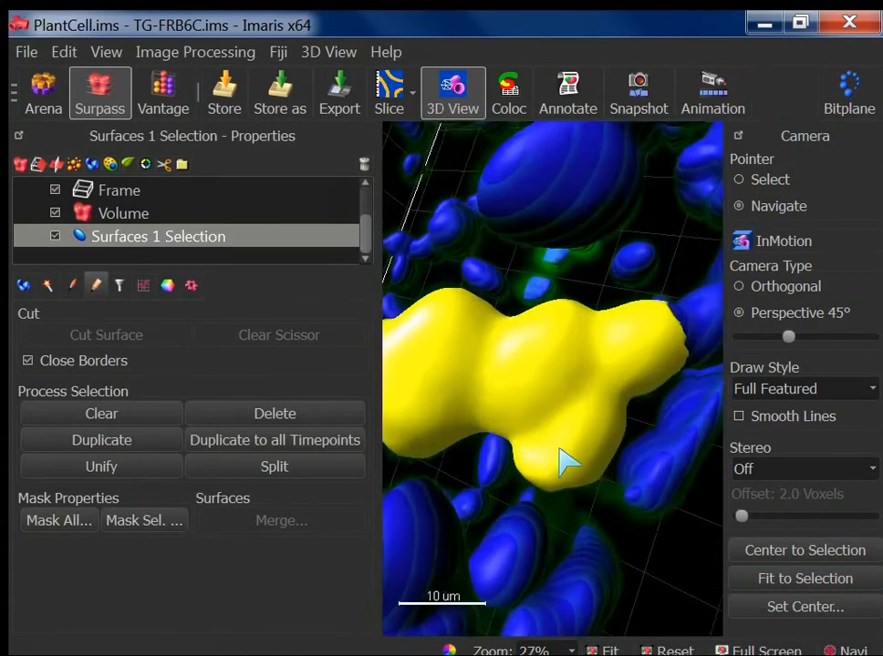
{"action": "scroll", "coordinate": [552, 407], "scroll_direction": "up", "scroll_amount": 1}
{"action": "left_click_drag", "start_coordinate": [552, 408], "coordinate": [614, 401]}
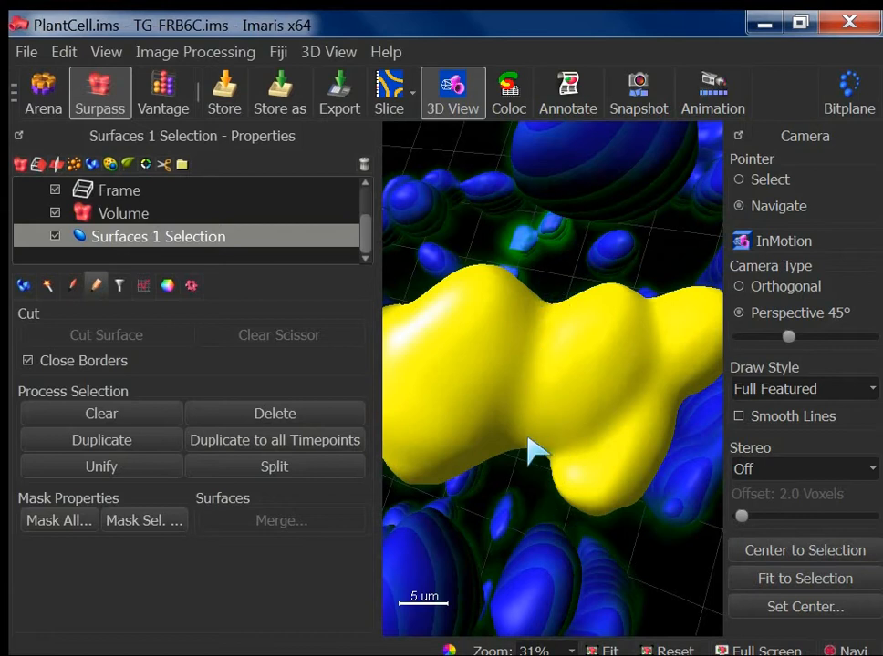
{"action": "key", "text": "Escape"}
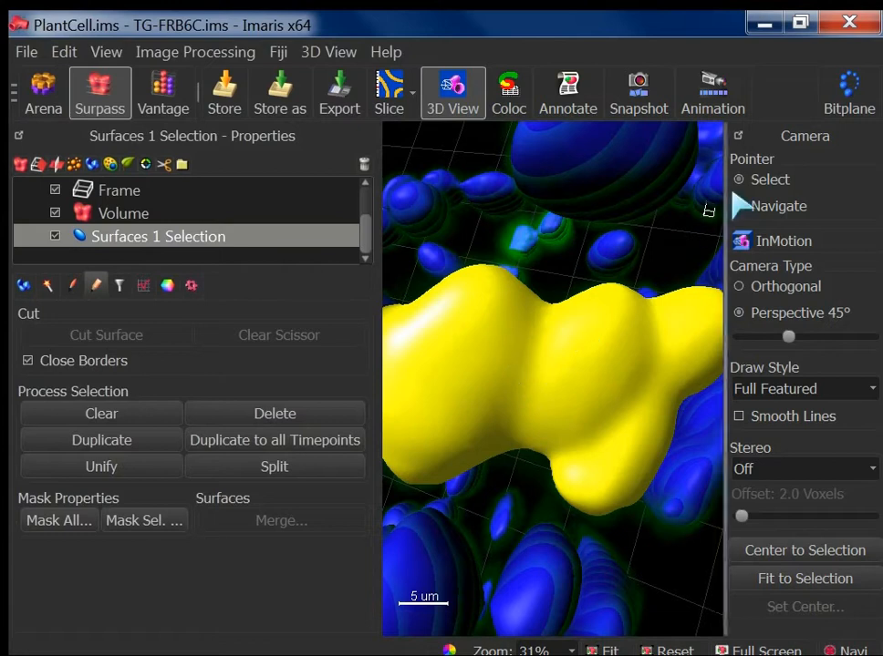
{"action": "left_click", "coordinate": [533, 371], "text": "shift"}
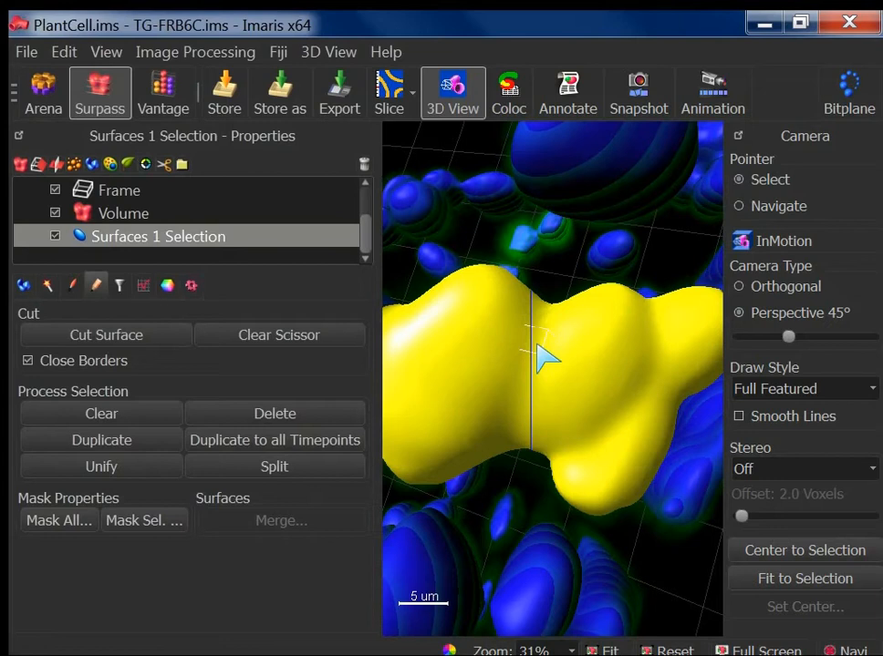
{"action": "key", "text": "Escape"}
{"action": "left_click_drag", "start_coordinate": [554, 339], "coordinate": [552, 400]}
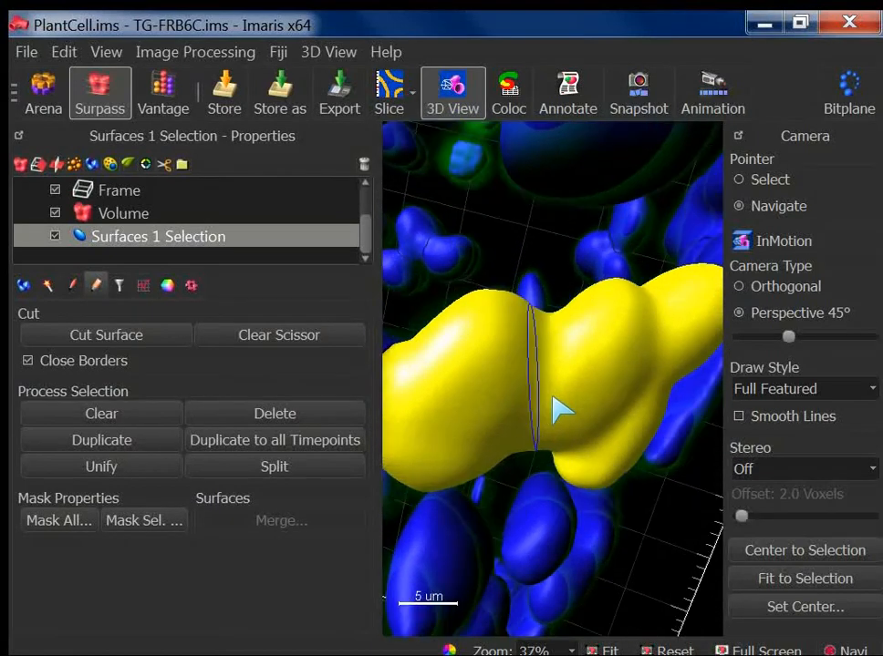
{"action": "left_click", "coordinate": [282, 337]}
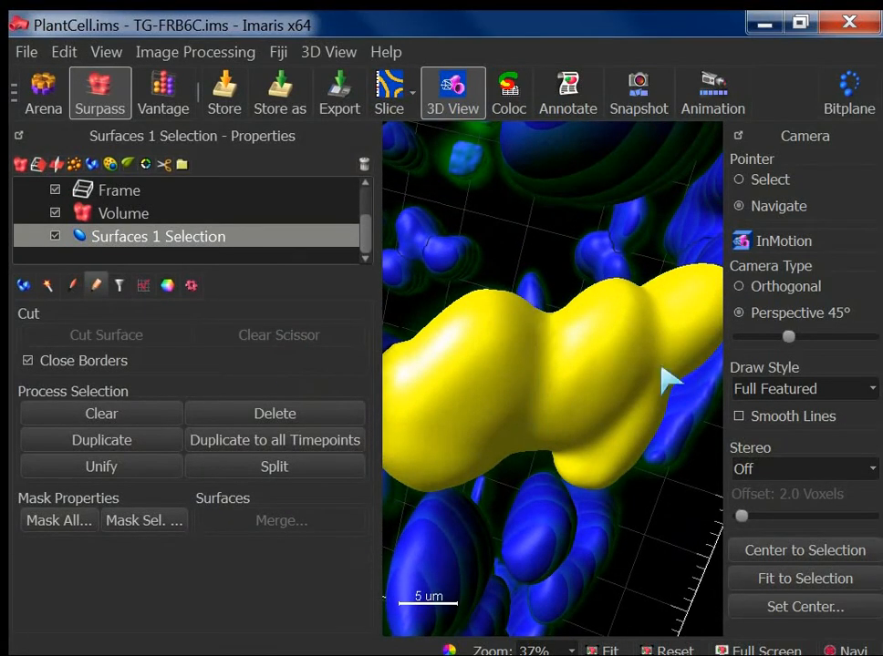
Step: Re-orient the selected cluster and try vertical cut lines at different positions across its lobes
{"action": "left_click_drag", "start_coordinate": [665, 340], "coordinate": [668, 470]}
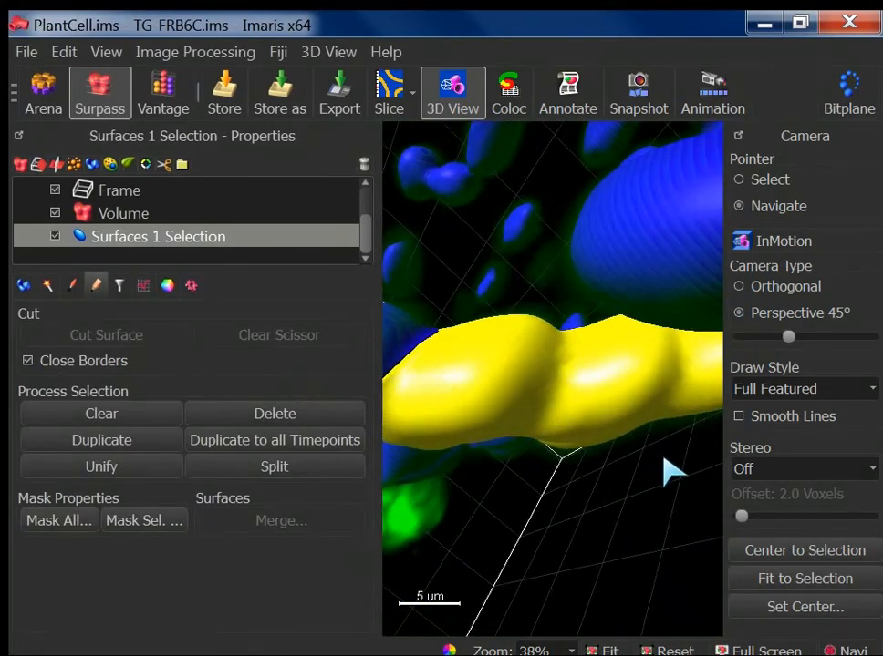
{"action": "left_click_drag", "start_coordinate": [487, 287], "coordinate": [418, 384]}
{"action": "left_click_drag", "start_coordinate": [482, 382], "coordinate": [625, 361]}
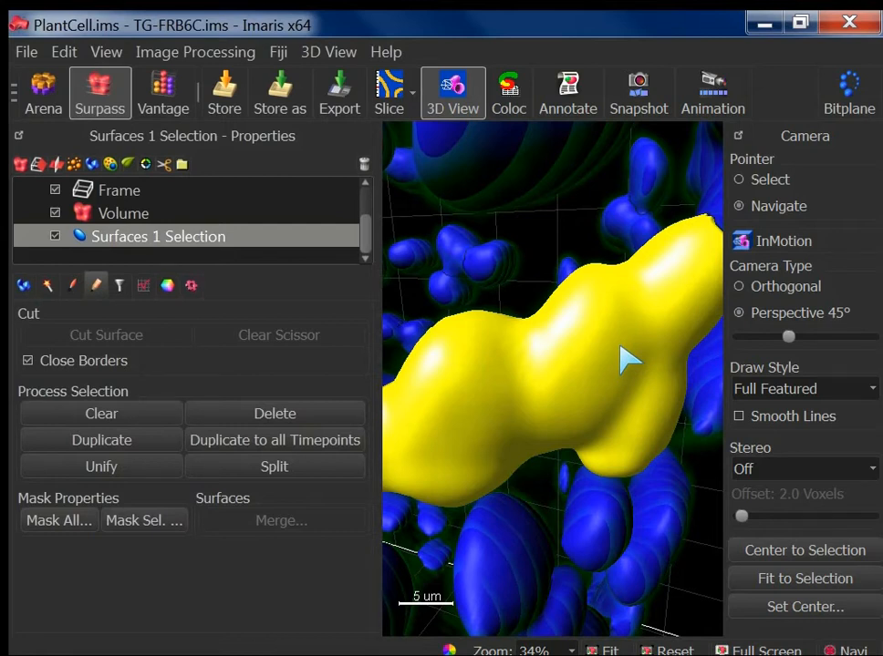
{"action": "key", "text": "Escape"}
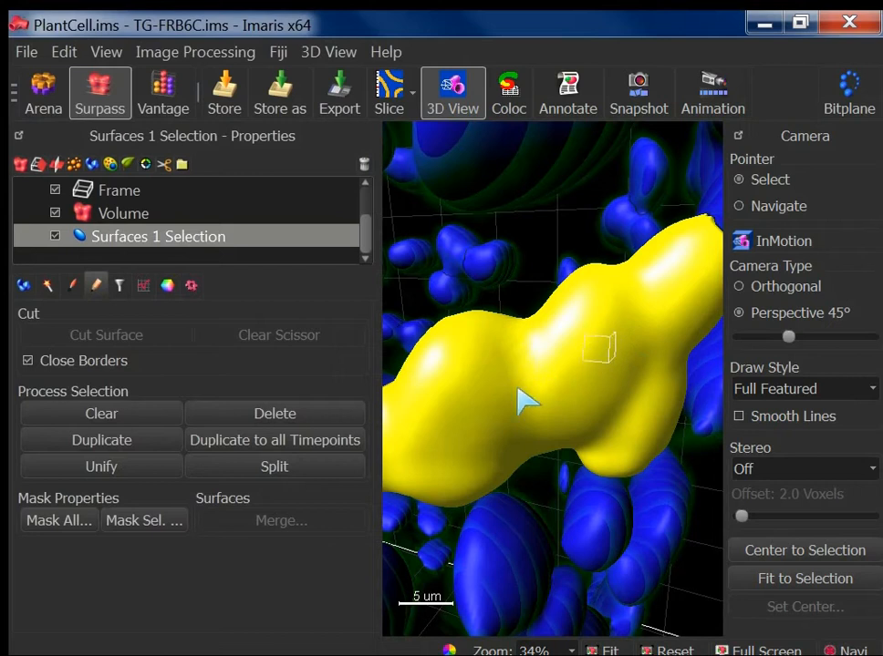
{"action": "key", "text": "x"}
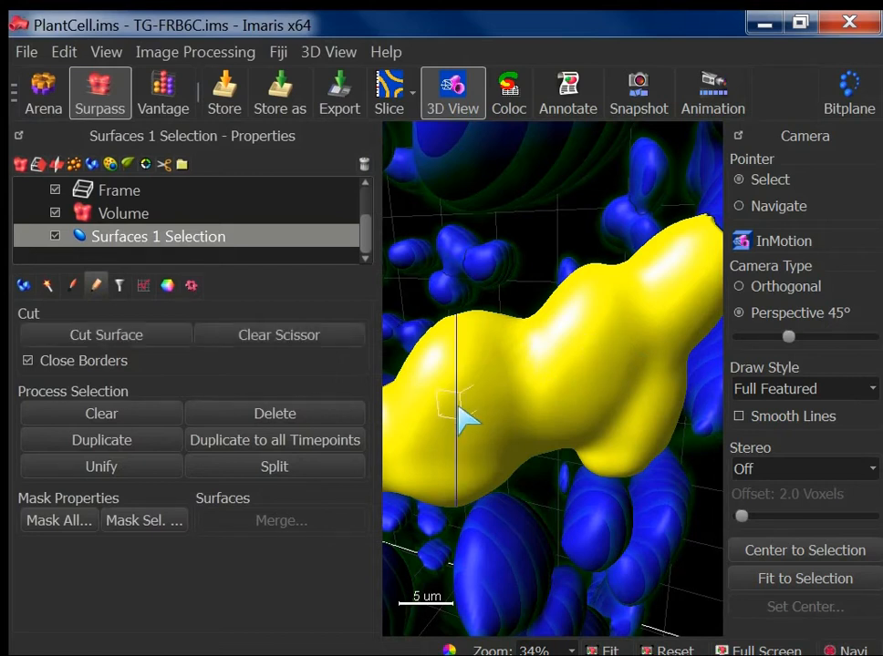
{"action": "key", "text": "x"}
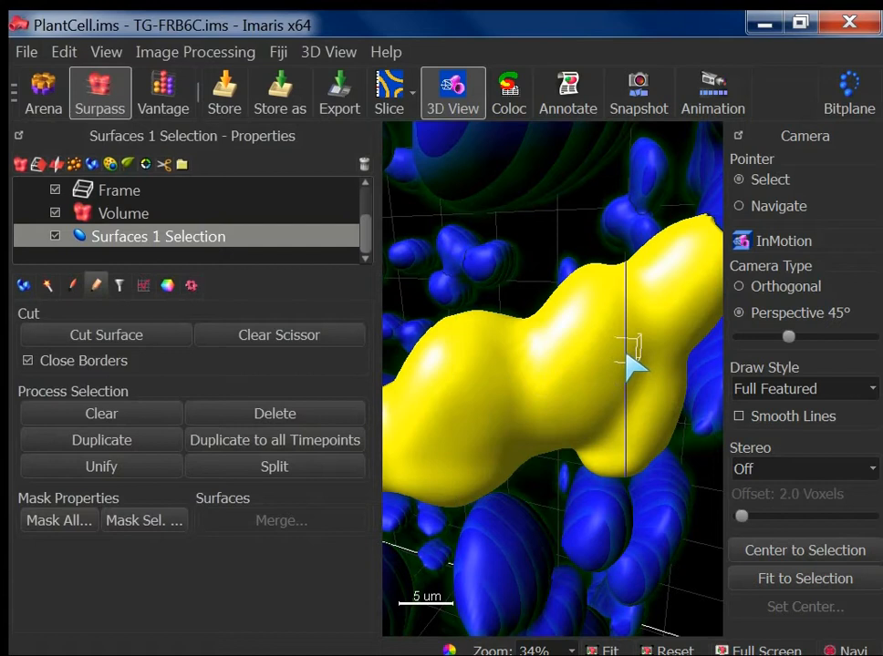
{"action": "key", "text": "x"}
{"action": "key", "text": "x"}
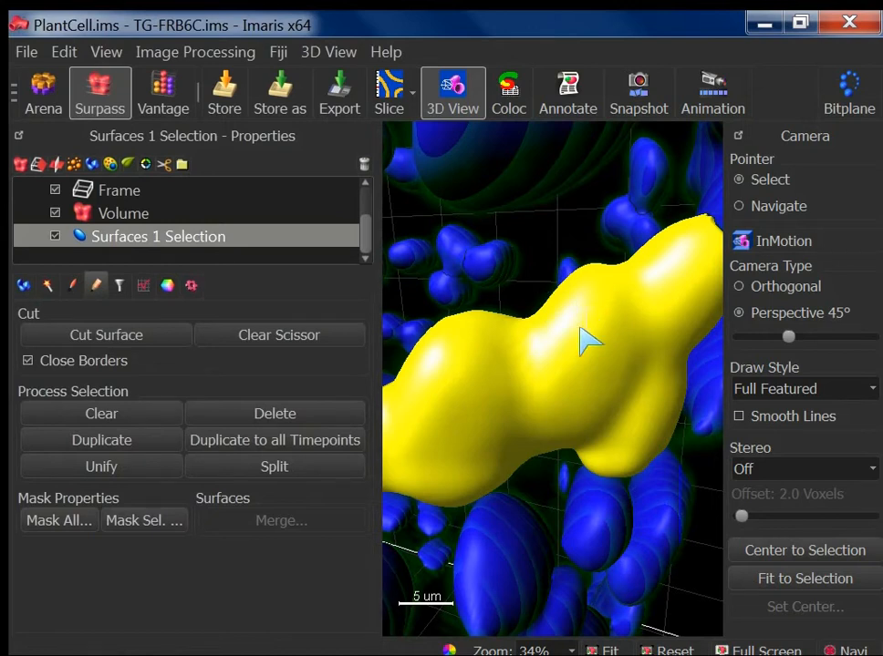
Step: Place a vertical cut line at the neck between the cluster's left and middle lobes and cut the surface there
{"action": "key", "text": "Escape"}
{"action": "left_click_drag", "start_coordinate": [558, 360], "coordinate": [512, 427]}
{"action": "scroll", "coordinate": [507, 434], "scroll_direction": "down", "scroll_amount": 2}
{"action": "scroll", "coordinate": [506, 435], "scroll_direction": "up", "scroll_amount": 4}
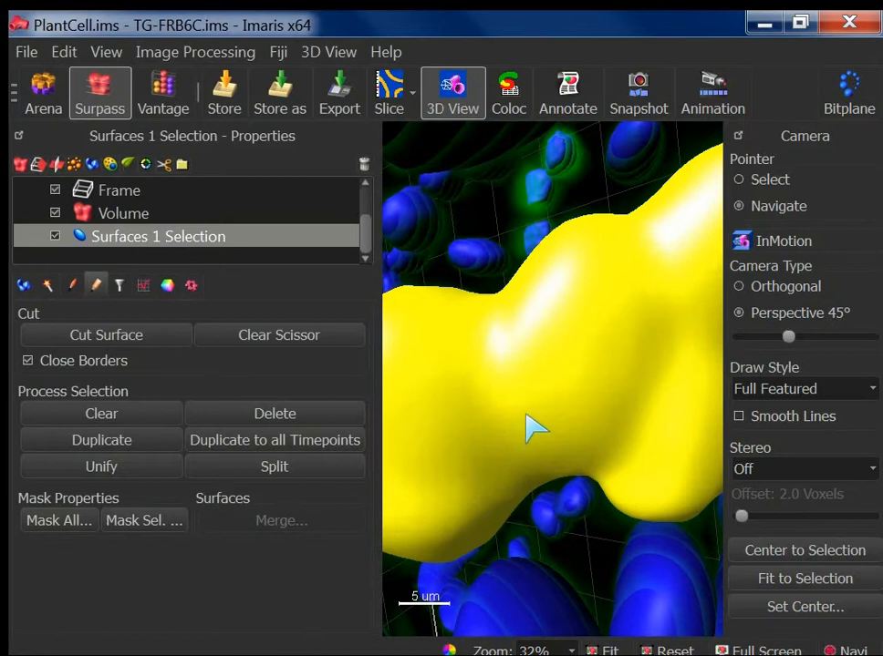
{"action": "key", "text": "Escape"}
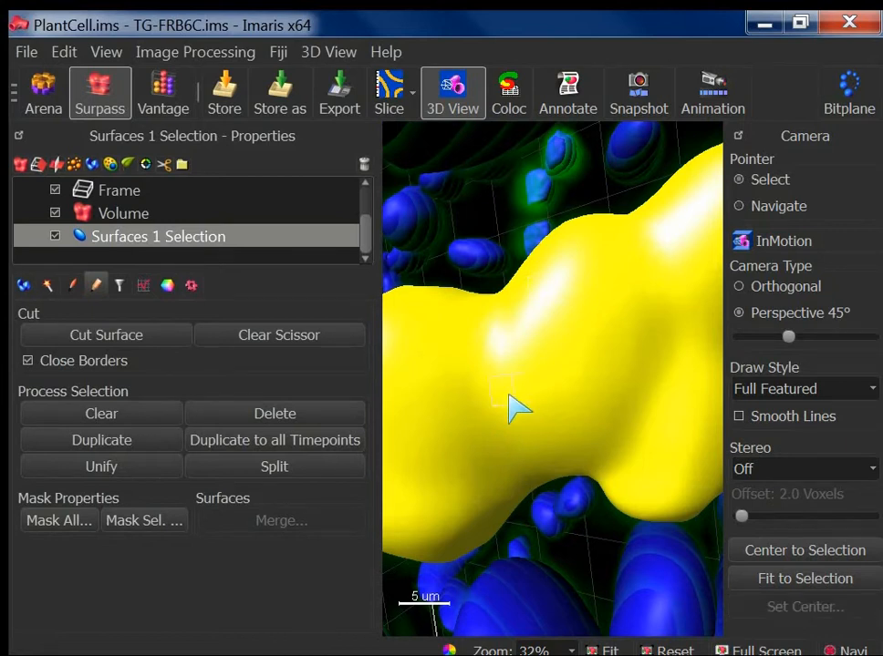
{"action": "left_click", "coordinate": [509, 396]}
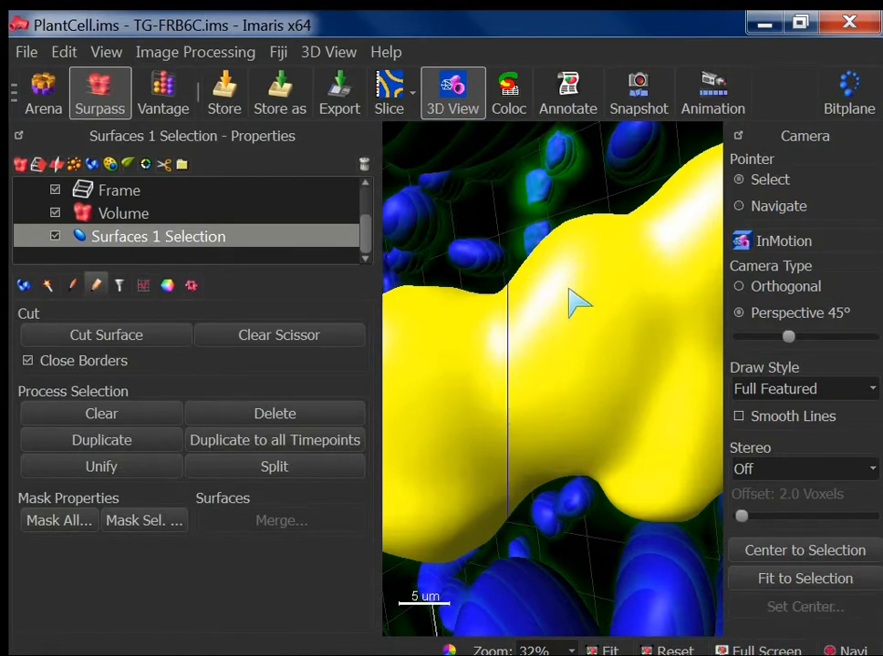
{"action": "left_click", "coordinate": [108, 335]}
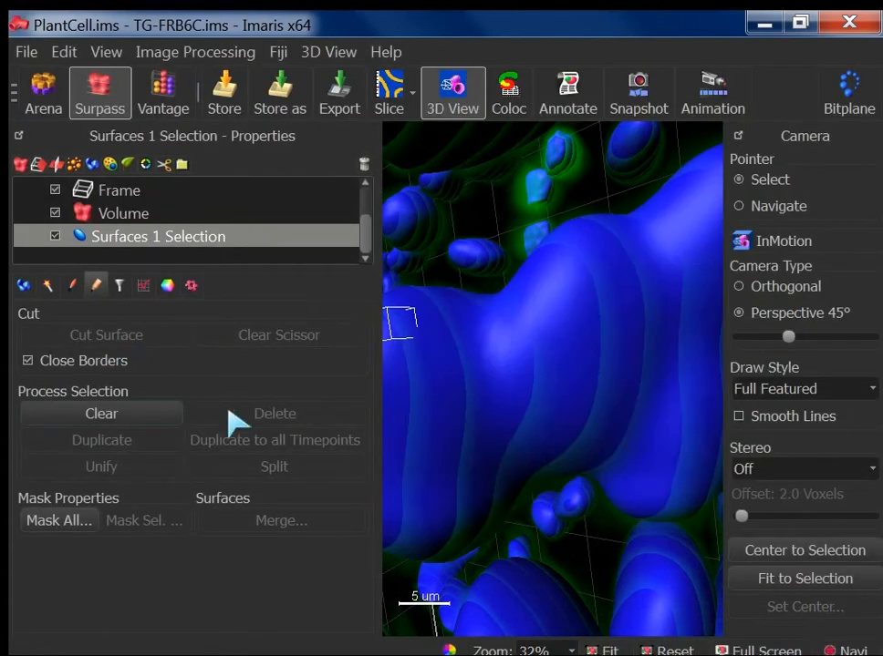
Step: Select the two cut pieces one after the other to check their separation, and view them from further out
{"action": "left_click", "coordinate": [438, 386]}
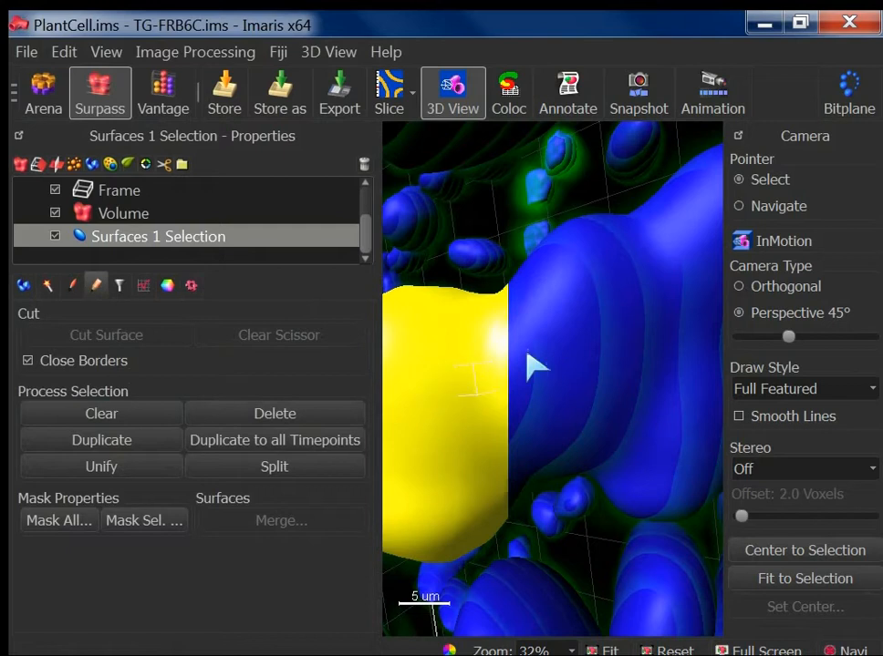
{"action": "left_click", "coordinate": [598, 330]}
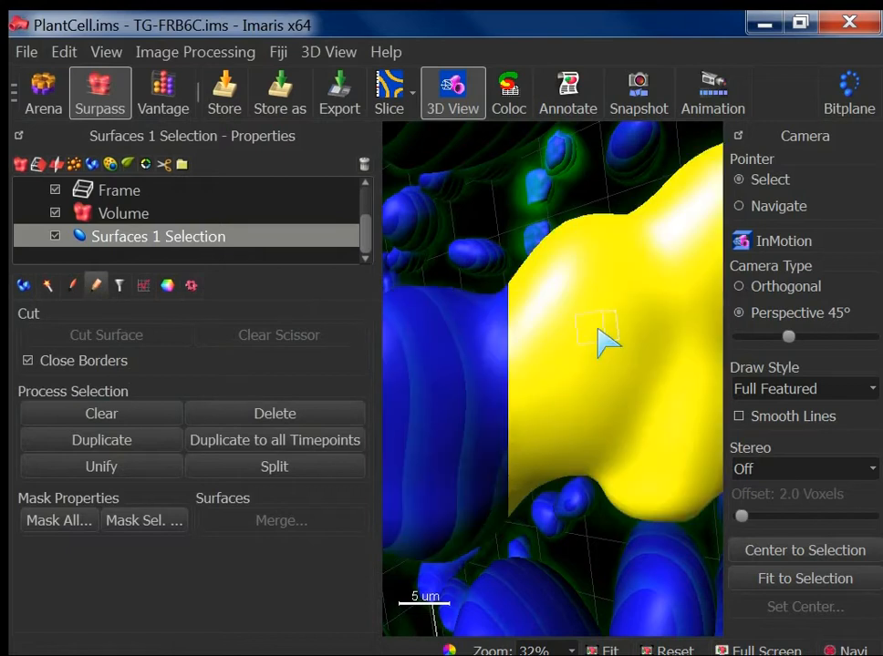
{"action": "key", "text": "Escape"}
{"action": "scroll", "coordinate": [583, 351], "scroll_direction": "down", "scroll_amount": 5}
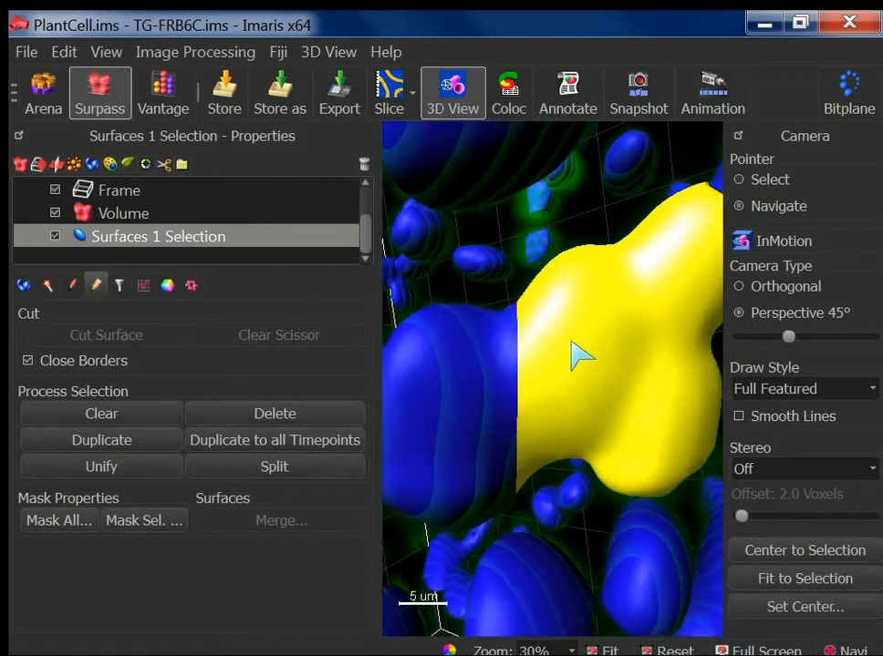
{"action": "scroll", "coordinate": [570, 343], "scroll_direction": "down", "scroll_amount": 4}
{"action": "mouse_move", "coordinate": [569, 342]}
{"action": "left_mouse_down"}
{"action": "mouse_move", "coordinate": [603, 424]}
{"action": "mouse_move", "coordinate": [632, 372]}
{"action": "mouse_move", "coordinate": [576, 315]}
{"action": "mouse_move", "coordinate": [572, 331]}
{"action": "left_mouse_up"}
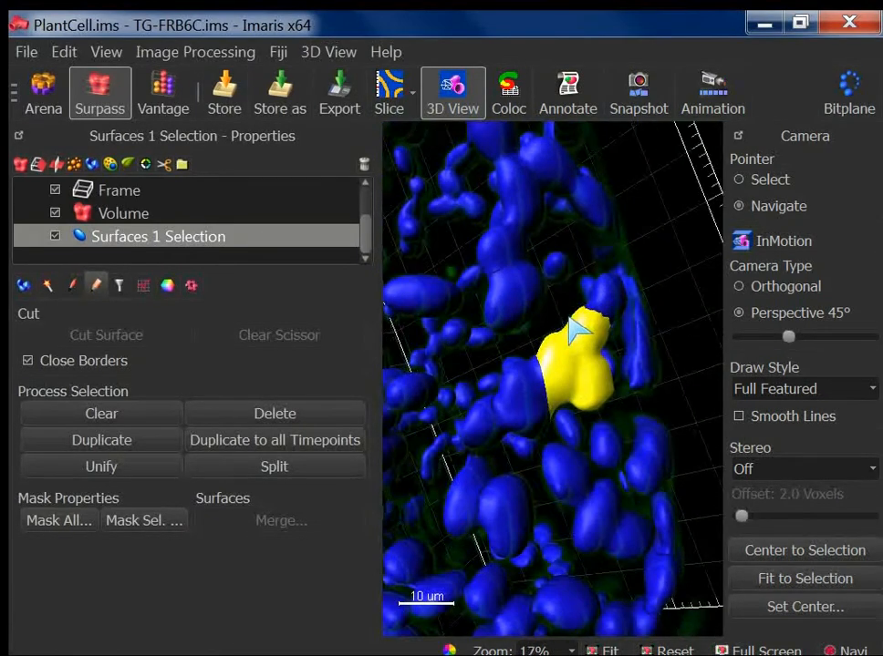
Step: Select both cut pieces of the chloroplast cluster together and unify them into one surface
{"action": "key", "text": "Escape"}
{"action": "left_click", "coordinate": [517, 416]}
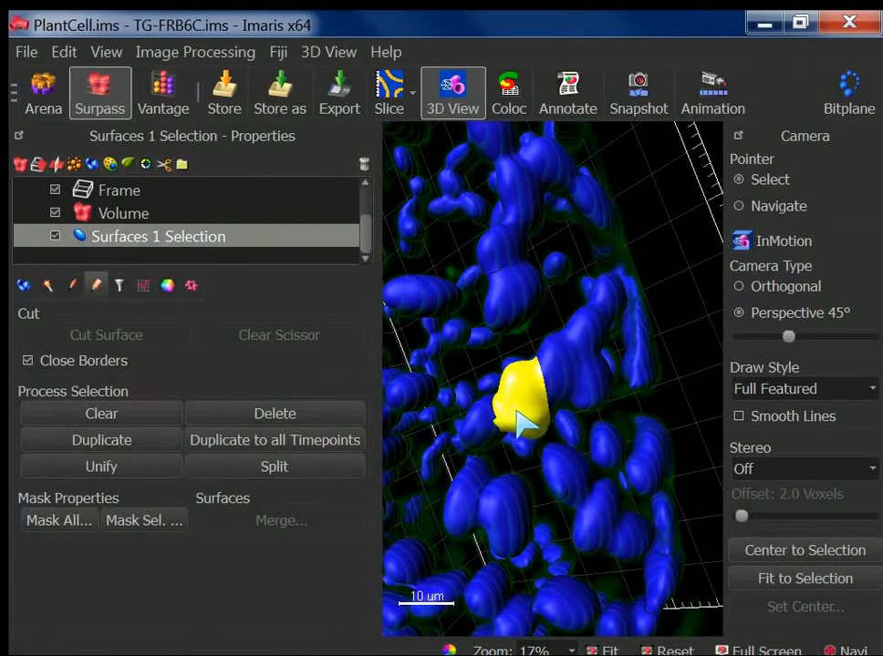
{"action": "left_click", "coordinate": [577, 378]}
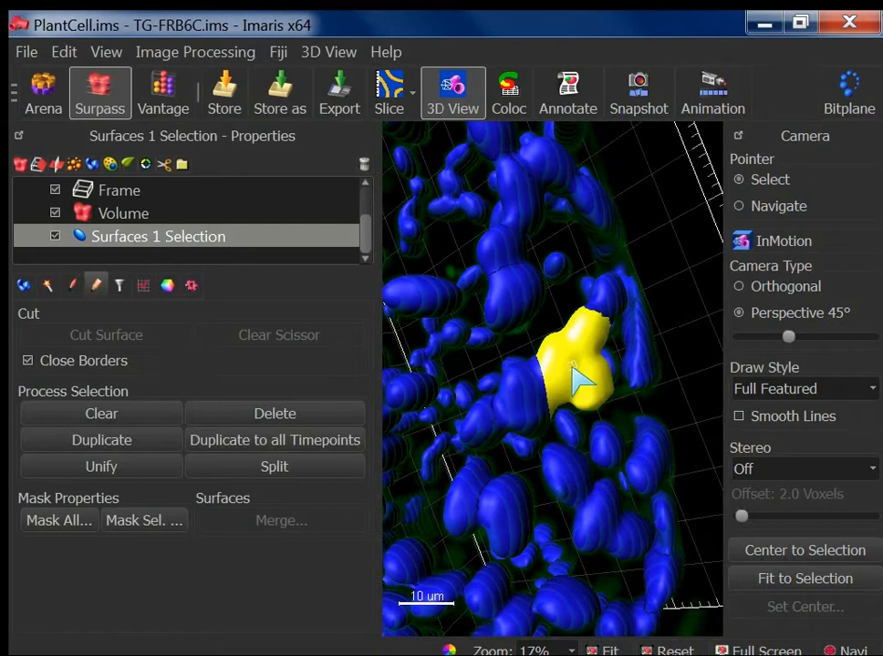
{"action": "left_click", "coordinate": [531, 399], "text": "shift"}
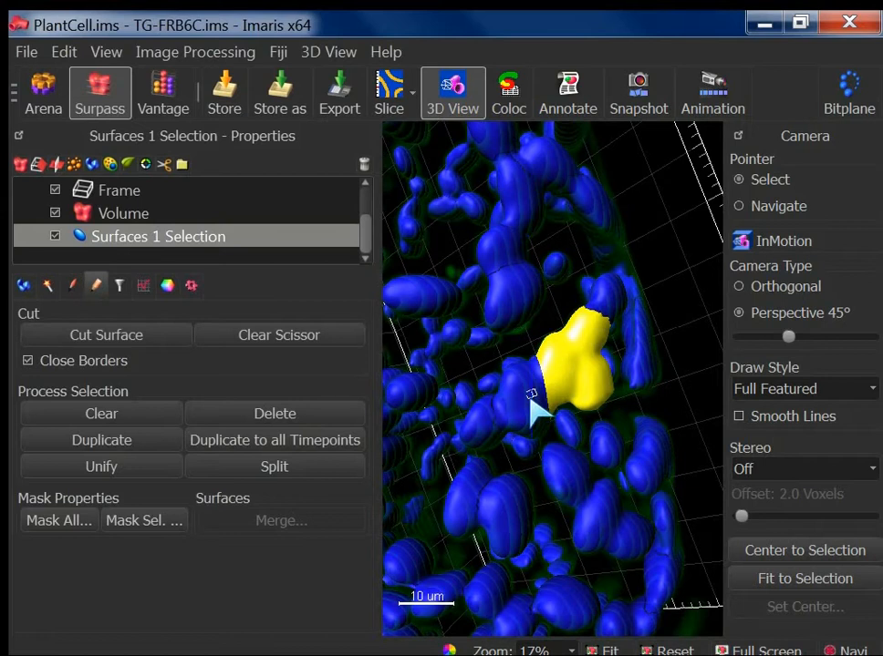
{"action": "left_click", "coordinate": [528, 405], "text": "ctrl"}
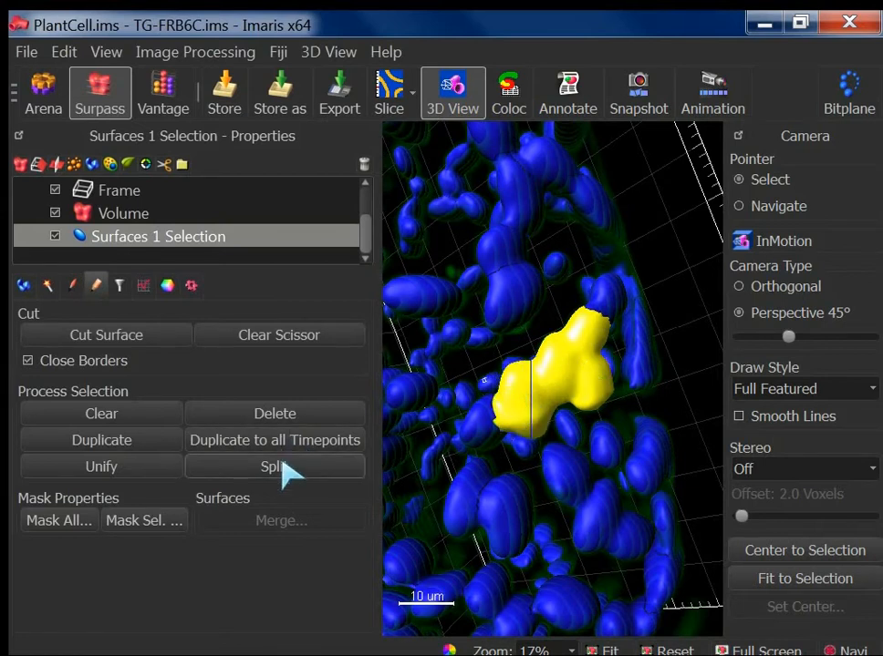
{"action": "left_click", "coordinate": [153, 474]}
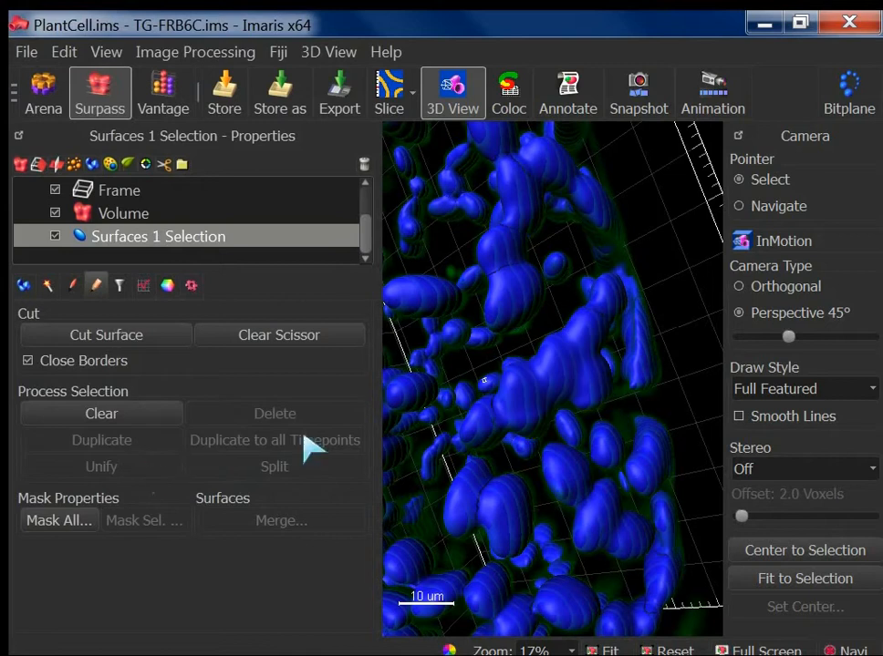
Step: Split the unified cluster surface back into its two pieces and select each piece to check the separation
{"action": "left_click", "coordinate": [551, 399]}
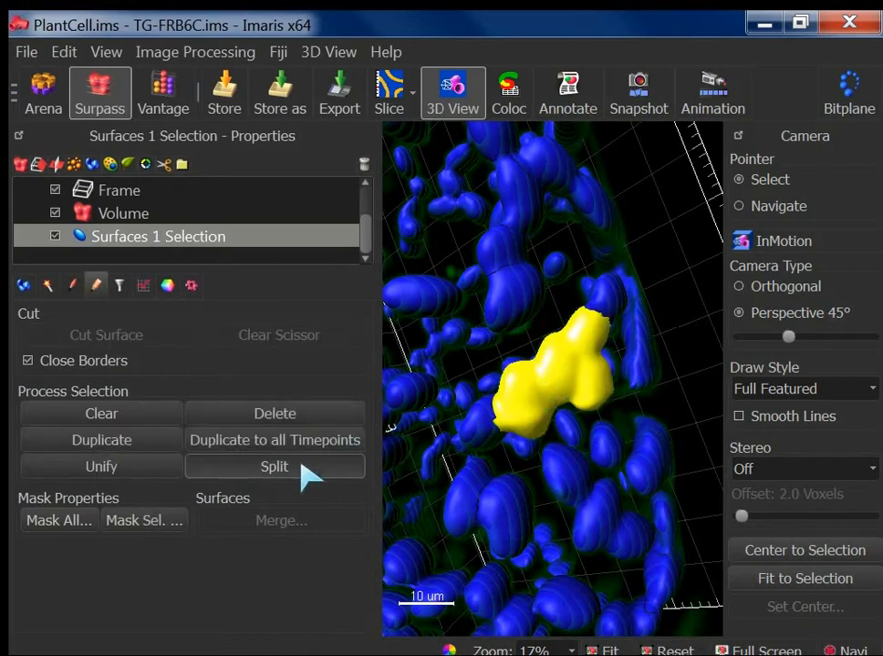
{"action": "left_click", "coordinate": [302, 465]}
{"action": "left_click", "coordinate": [526, 395]}
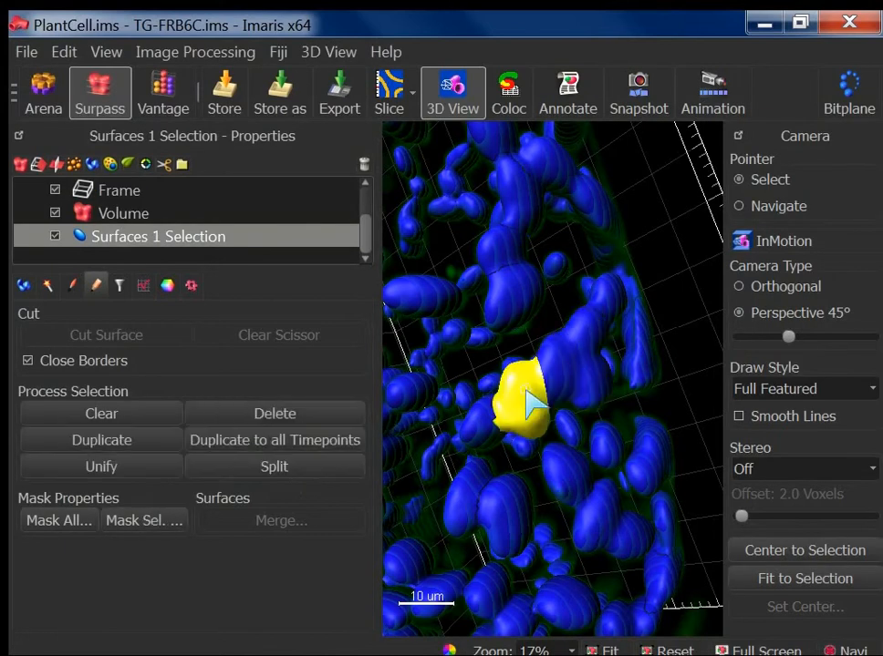
{"action": "left_click", "coordinate": [594, 355]}
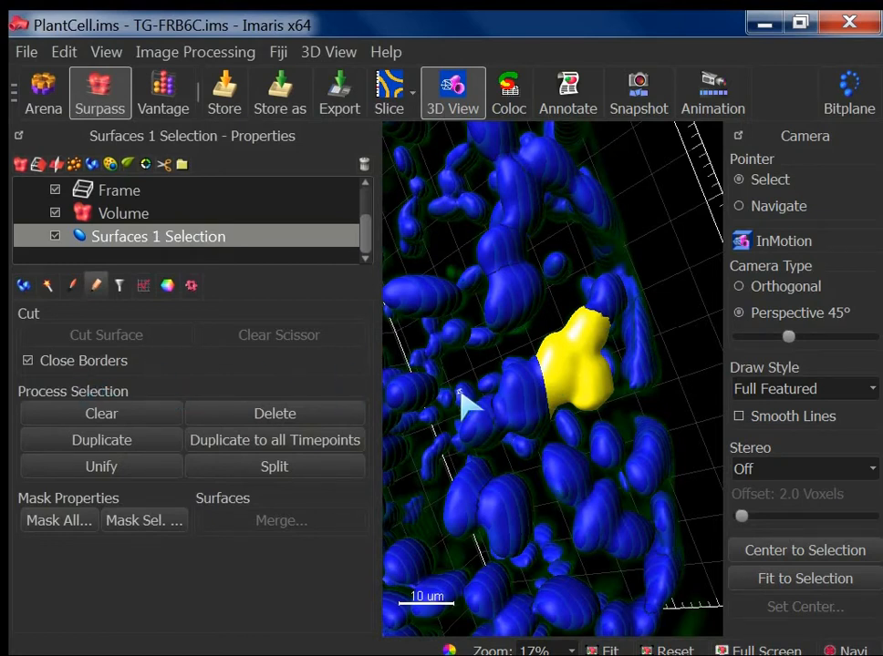
Step: Hide the Volume so only the chloroplast surfaces show, and view the whole cell from further out
{"action": "key", "text": "Escape"}
{"action": "scroll", "coordinate": [497, 438], "scroll_direction": "down", "scroll_amount": 5}
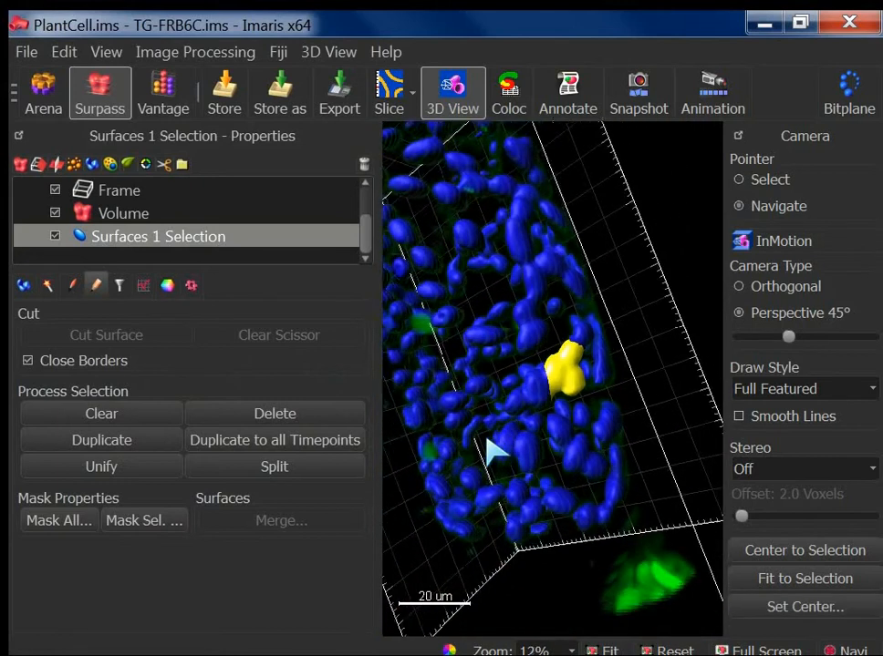
{"action": "left_click_drag", "start_coordinate": [477, 364], "coordinate": [535, 344]}
{"action": "left_click", "coordinate": [55, 213]}
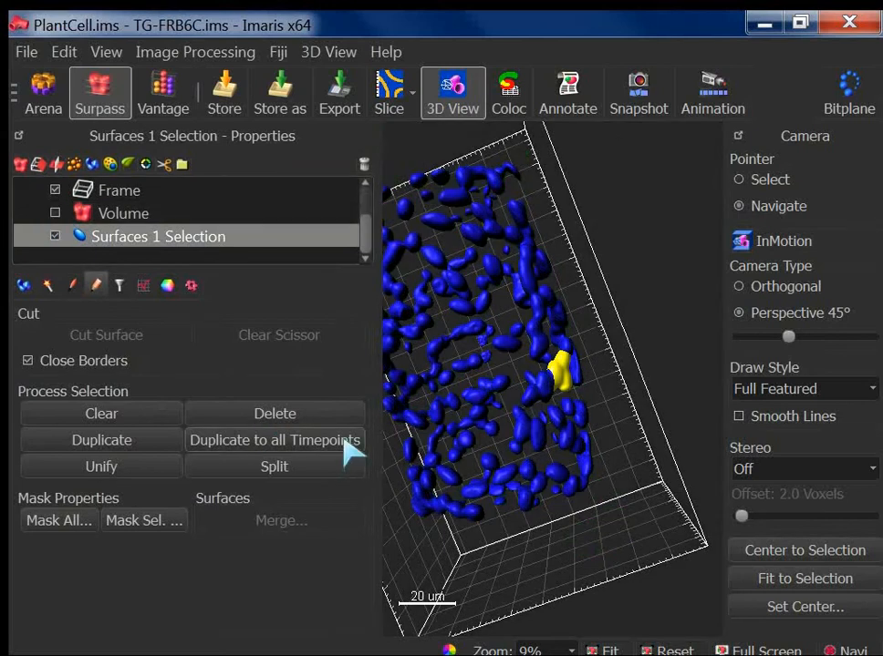
{"action": "left_click_drag", "start_coordinate": [513, 418], "coordinate": [482, 331]}
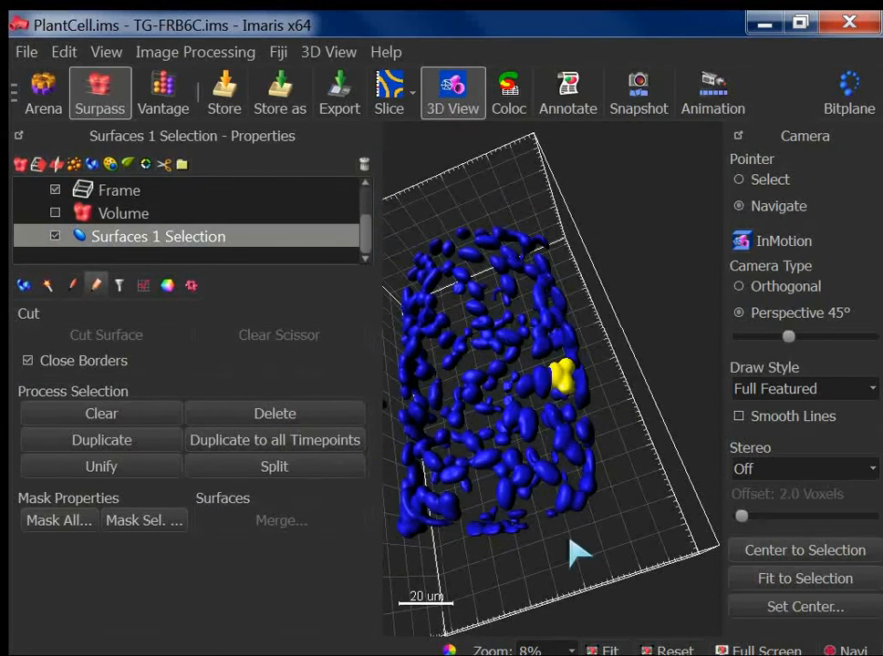
Step: Select the cut cluster pieces together with several neighbouring surfaces along the cell's side, and clear the selection
{"action": "key", "text": "Escape"}
{"action": "left_click", "coordinate": [575, 553]}
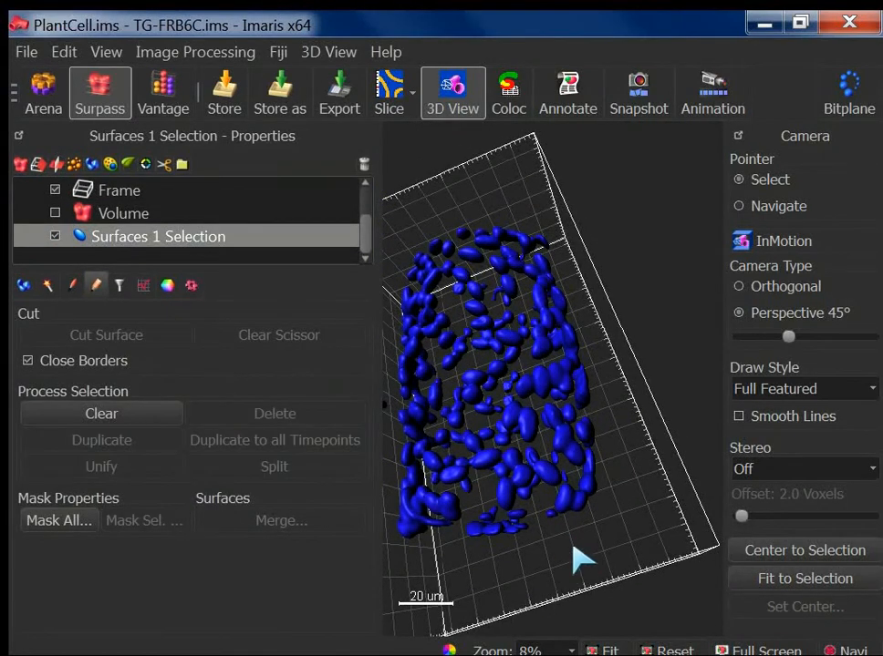
{"action": "left_click", "coordinate": [547, 387]}
{"action": "left_click", "coordinate": [562, 378], "text": "ctrl"}
{"action": "left_click", "coordinate": [563, 378], "text": "ctrl"}
{"action": "left_click", "coordinate": [576, 392], "text": "ctrl"}
{"action": "left_click", "coordinate": [566, 381], "text": "ctrl"}
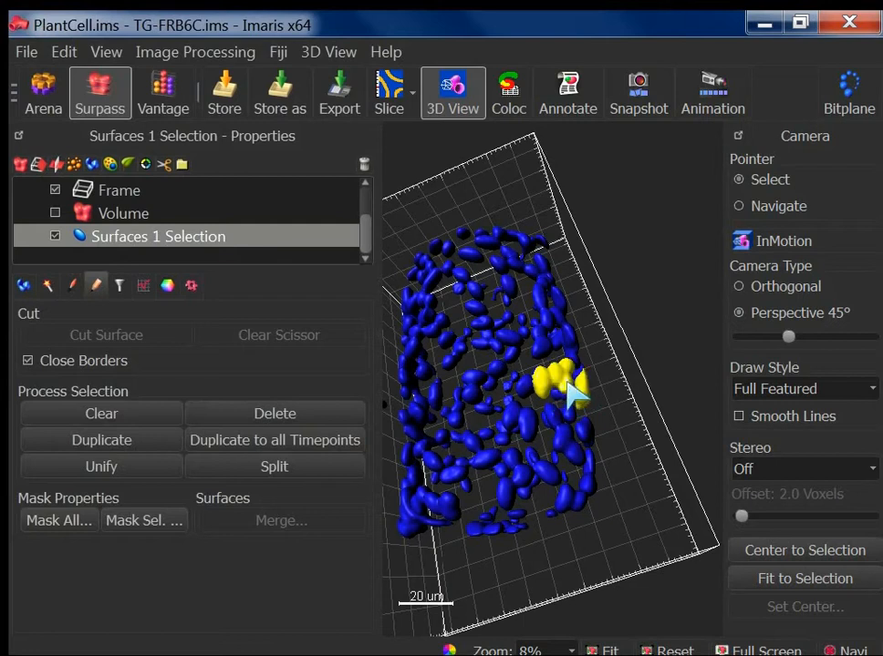
{"action": "left_click", "coordinate": [555, 393], "text": "ctrl"}
{"action": "left_click", "coordinate": [551, 416], "text": "ctrl"}
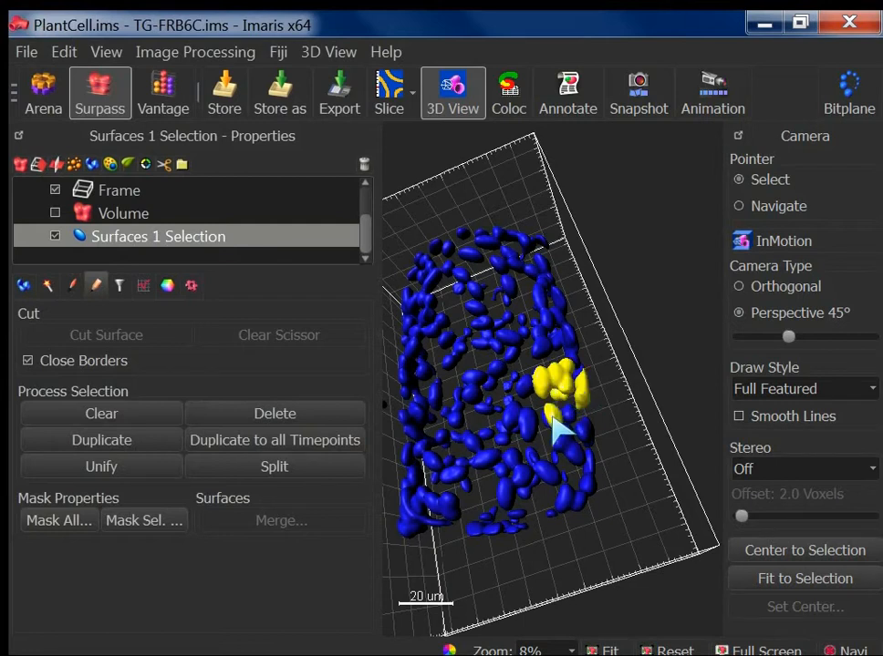
{"action": "left_click", "coordinate": [557, 432], "text": "ctrl"}
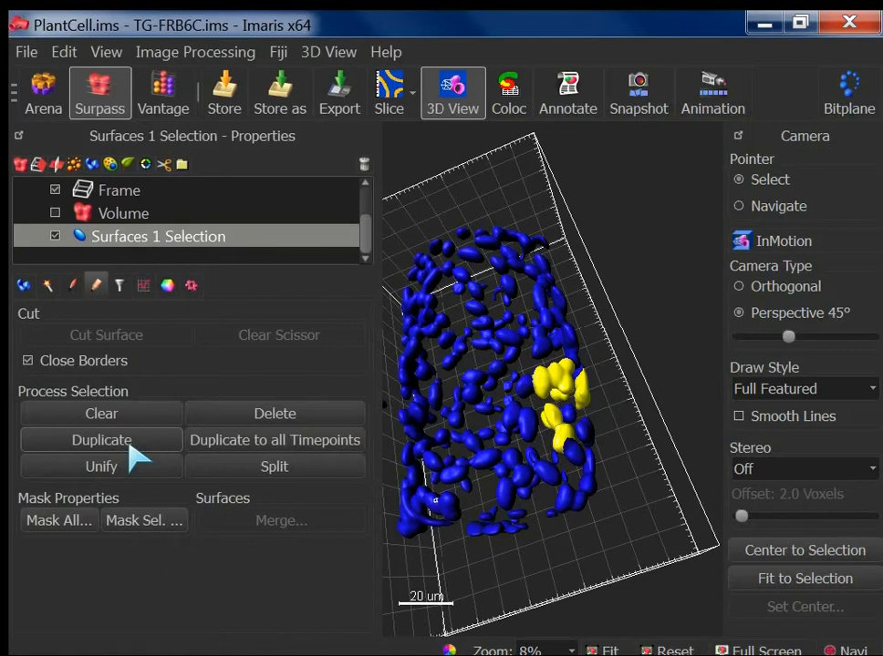
{"action": "left_click", "coordinate": [472, 443]}
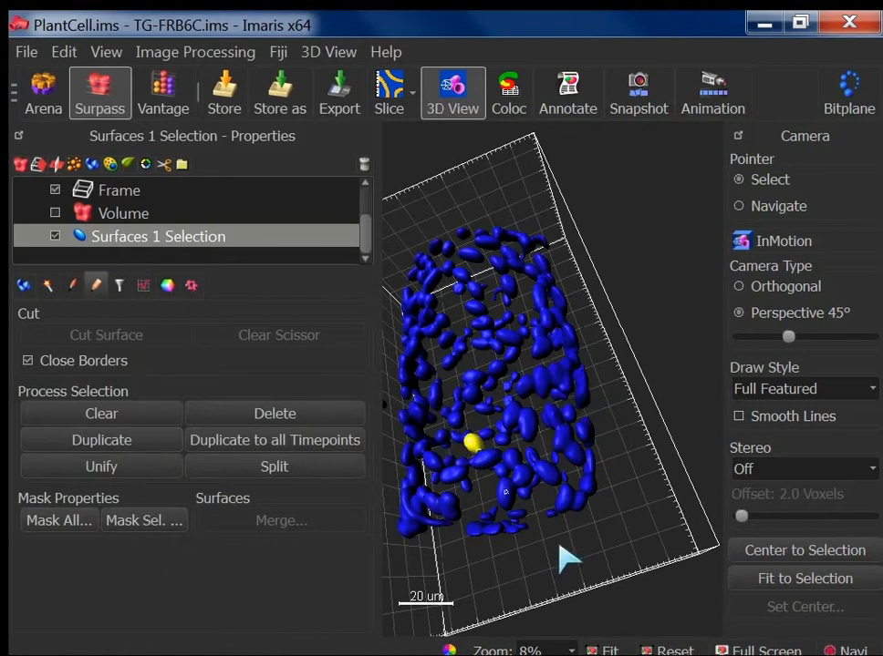
{"action": "left_click", "coordinate": [560, 548]}
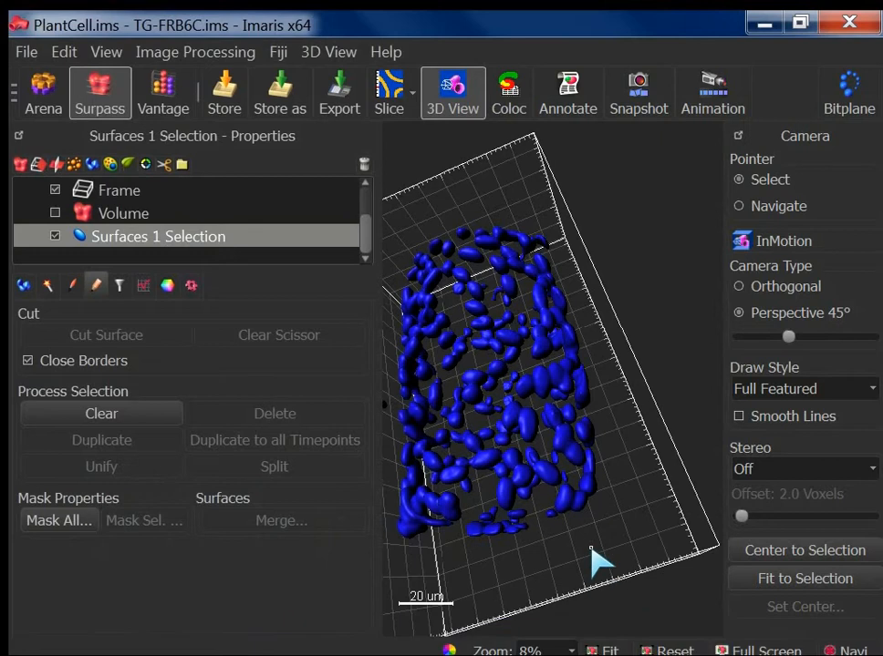
Step: Select a small group of adjoining surfaces near the lower end of the cell, and deselect them
{"action": "left_click", "coordinate": [518, 477]}
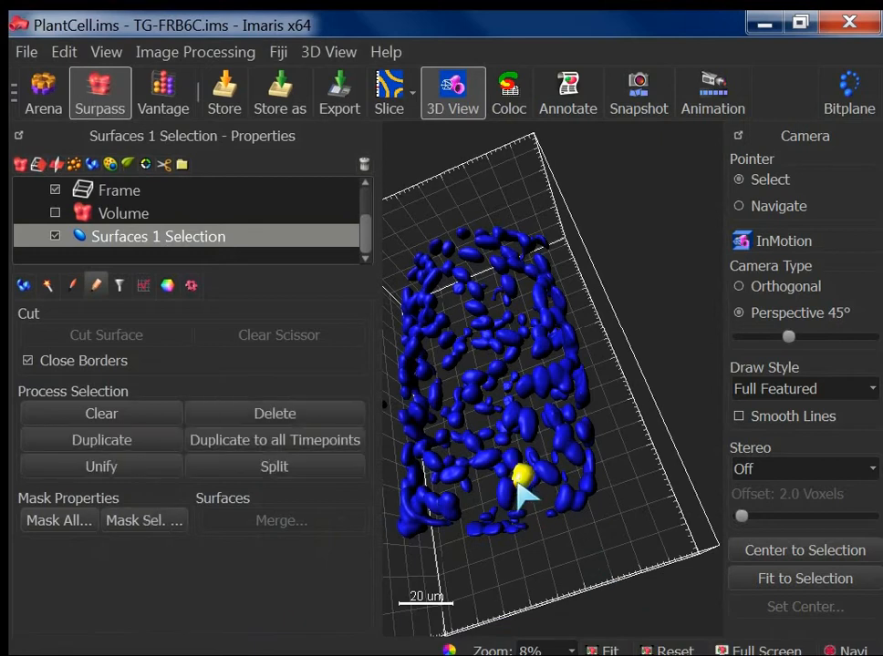
{"action": "left_click", "coordinate": [504, 497], "text": "ctrl"}
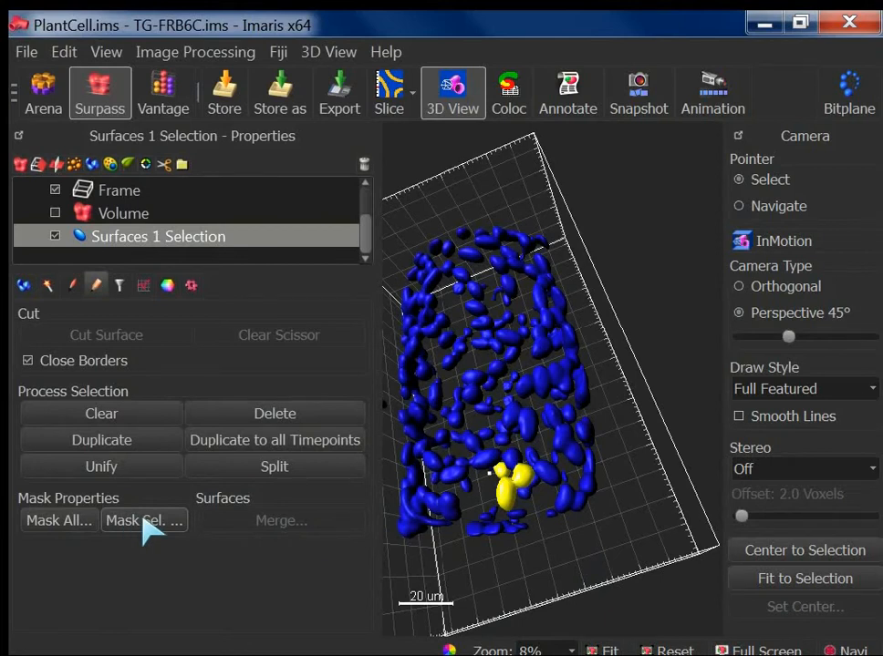
{"action": "left_click", "coordinate": [538, 574]}
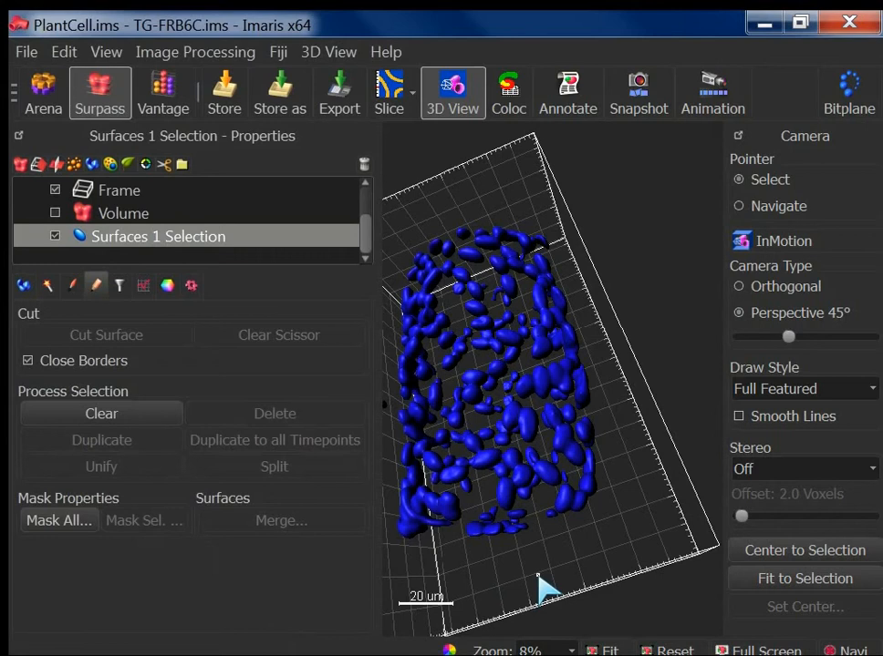
Step: Examine the Mask Channel settings and selectable channels for masking with all surfaces, and cancel without applying a mask
{"action": "left_click", "coordinate": [85, 521]}
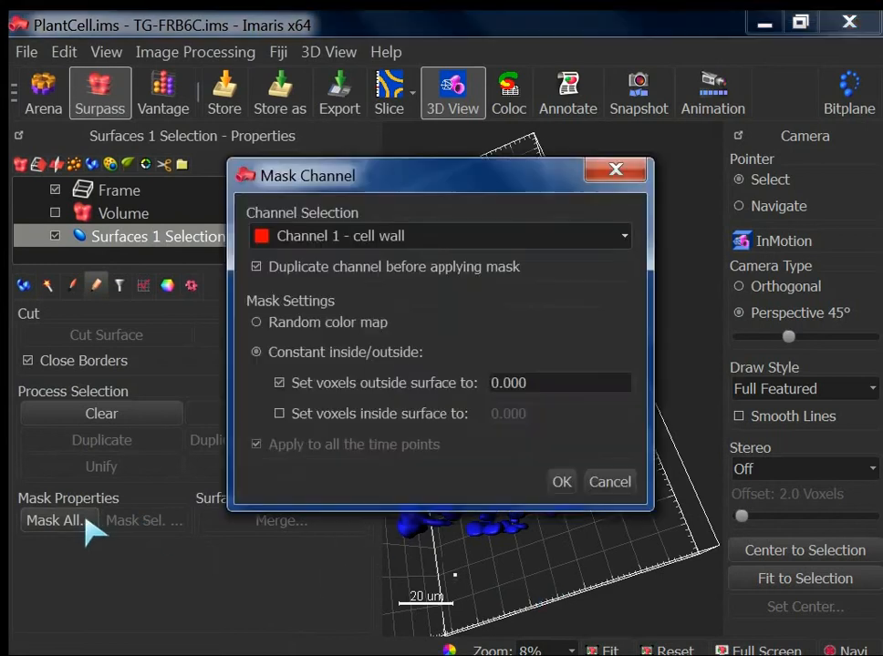
{"action": "left_click_drag", "start_coordinate": [337, 182], "coordinate": [627, 264]}
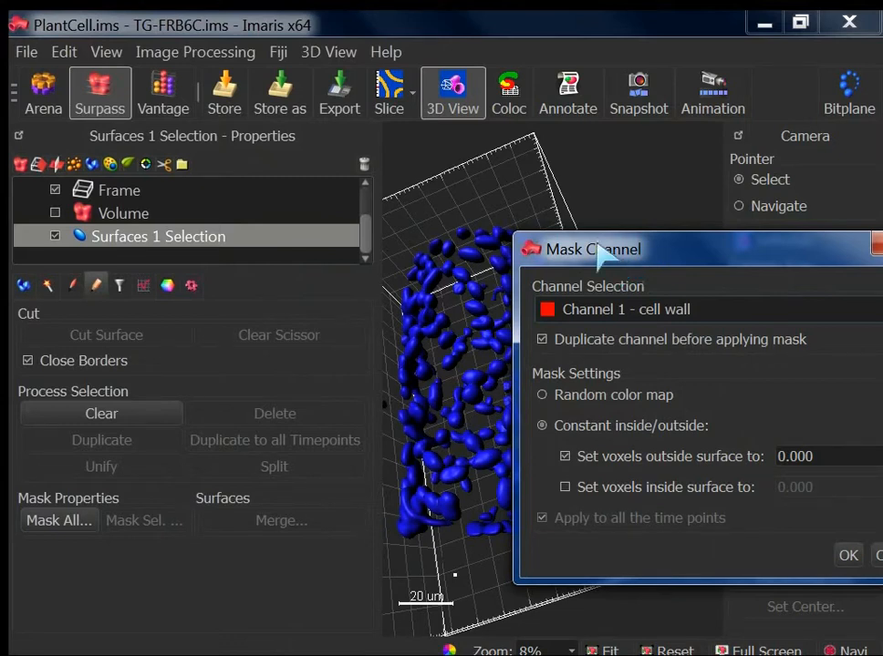
{"action": "left_click", "coordinate": [615, 312]}
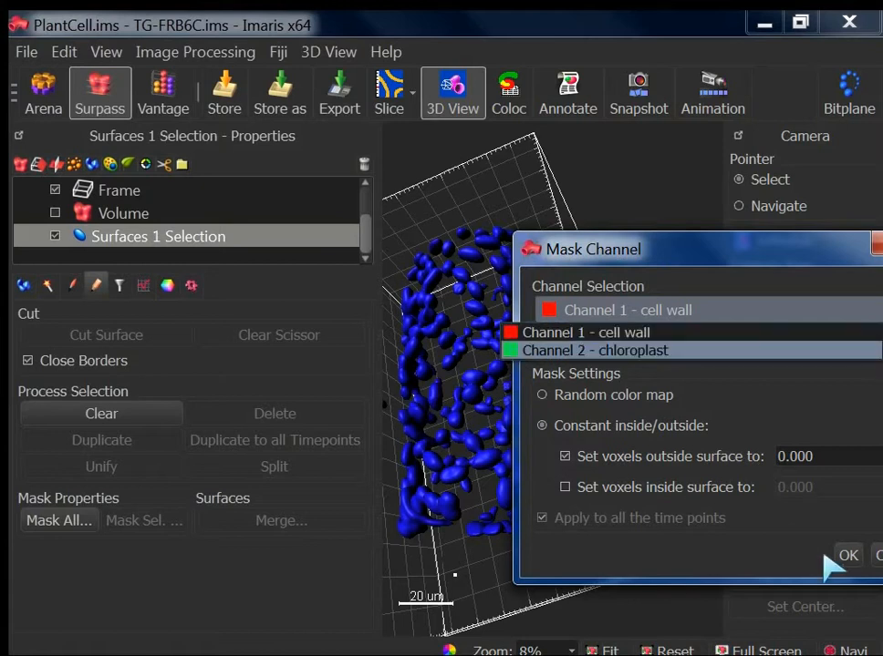
{"action": "left_click", "coordinate": [727, 242]}
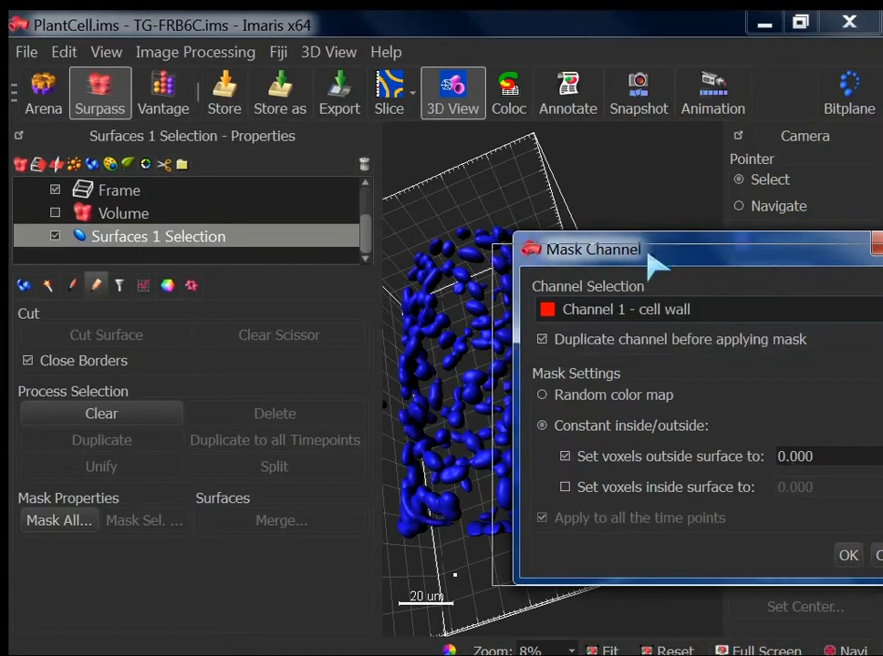
{"action": "left_click_drag", "start_coordinate": [643, 239], "coordinate": [401, 282]}
{"action": "left_click", "coordinate": [654, 486]}
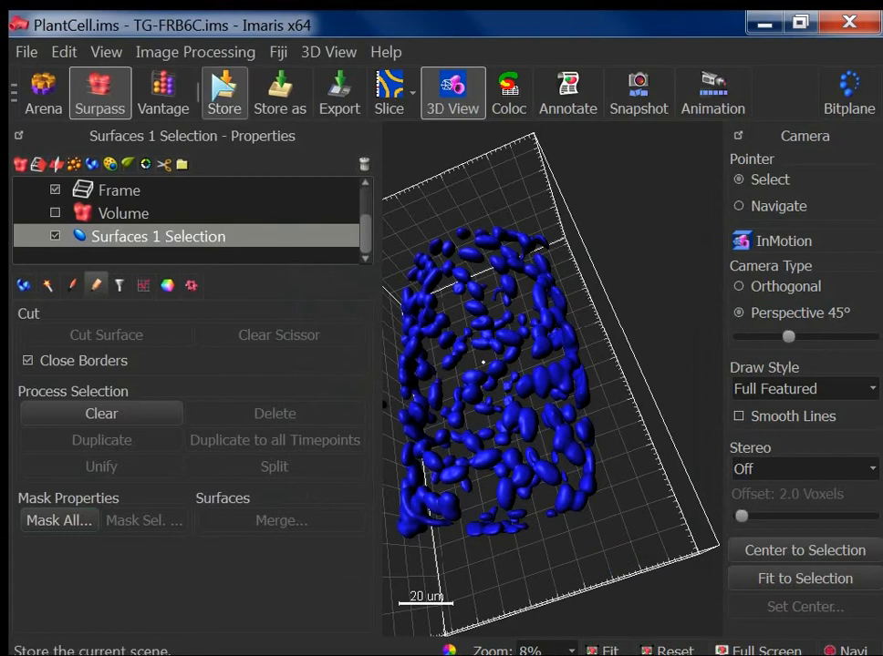
Step: Add the channels of the PlantCell file to the current image as extra copies
{"action": "left_click", "coordinate": [64, 52]}
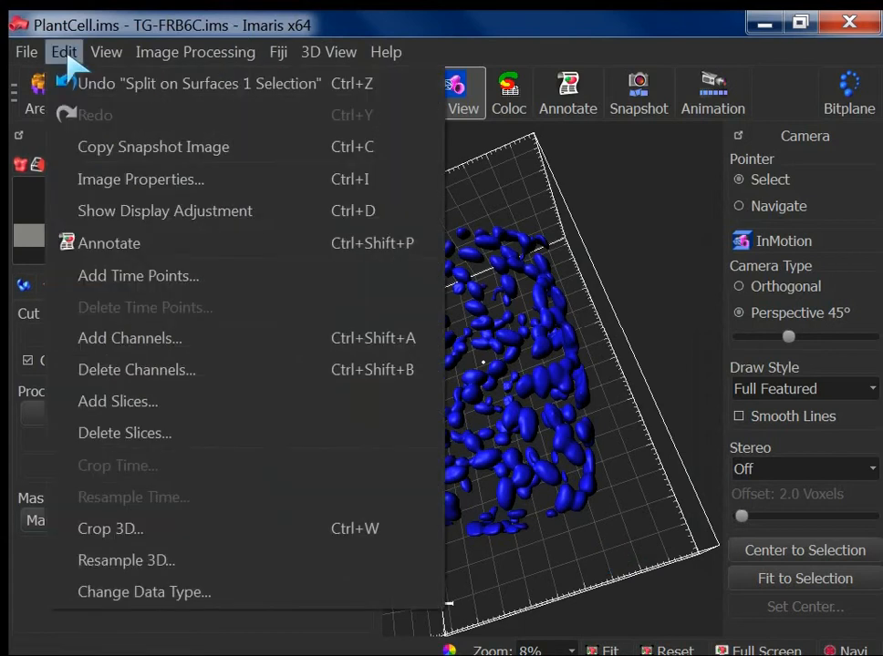
{"action": "left_click", "coordinate": [131, 347]}
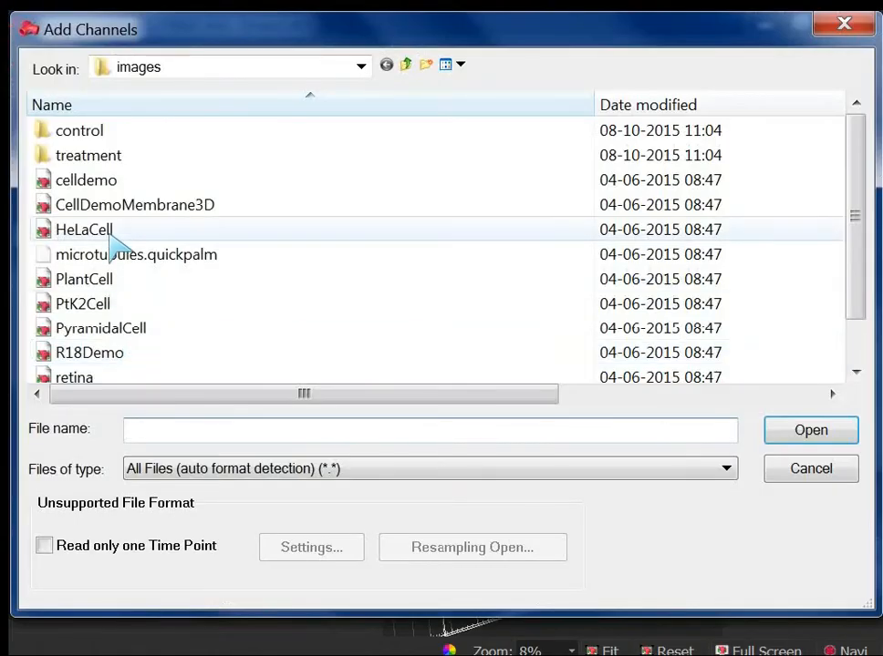
{"action": "double_click", "coordinate": [96, 279]}
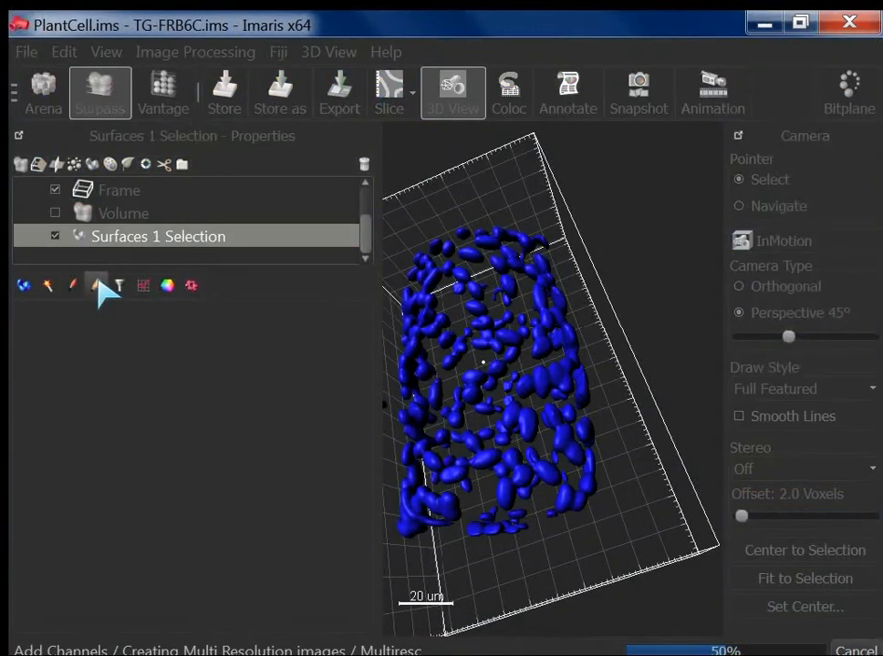
{"action": "left_click", "coordinate": [95, 284]}
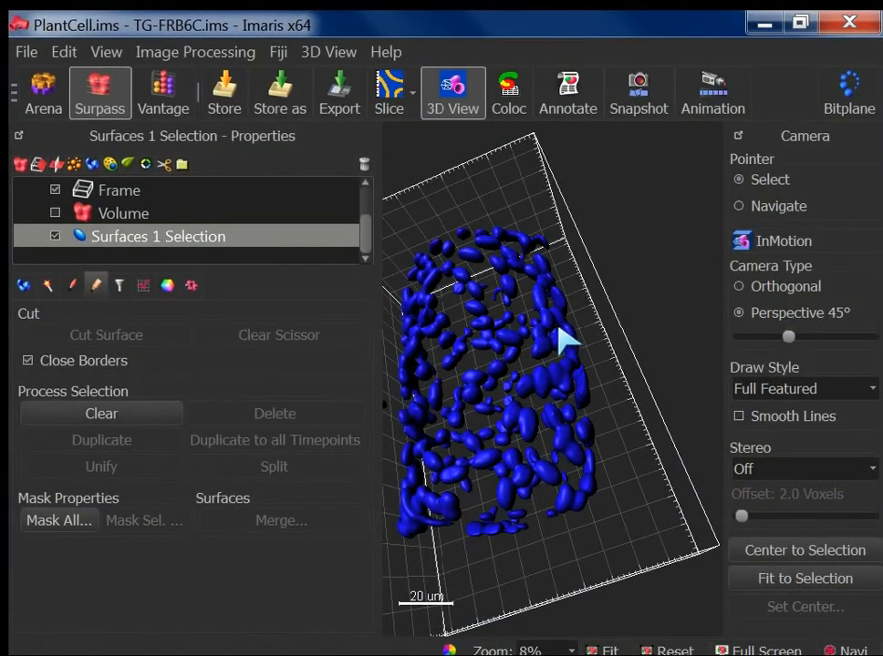
Step: Rename Channel 4 as chloroplast_Original in the image properties, and close the display adjustment
{"action": "key", "text": "ctrl+d"}
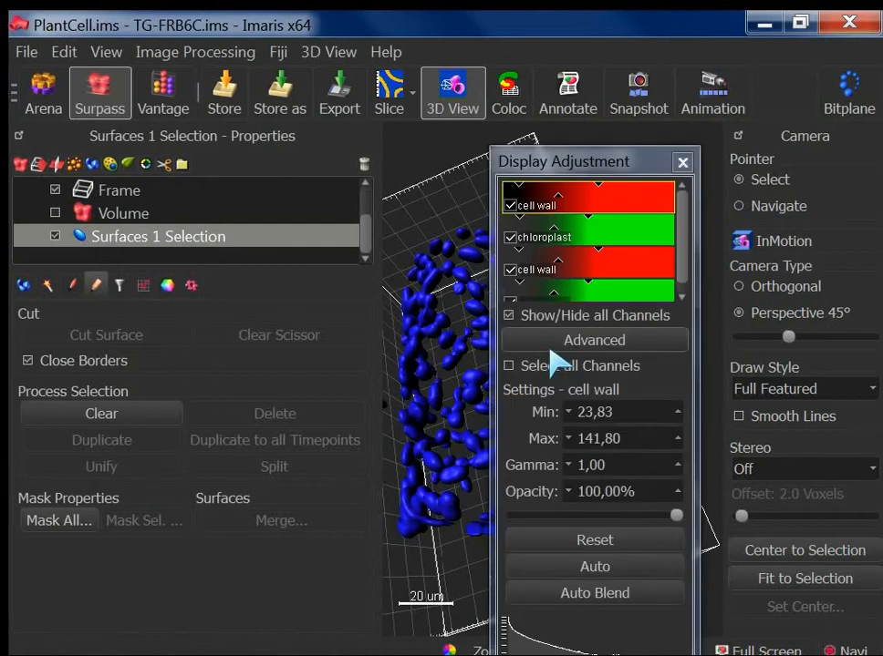
{"action": "left_click_drag", "start_coordinate": [680, 256], "coordinate": [678, 276]}
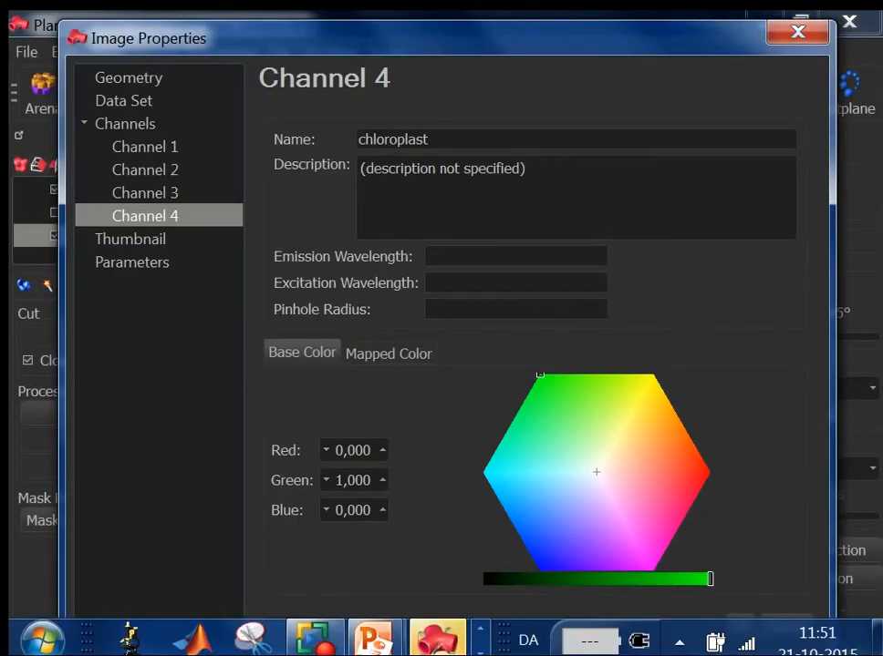
{"action": "left_click", "coordinate": [525, 140]}
{"action": "type", "text": "_Original"}
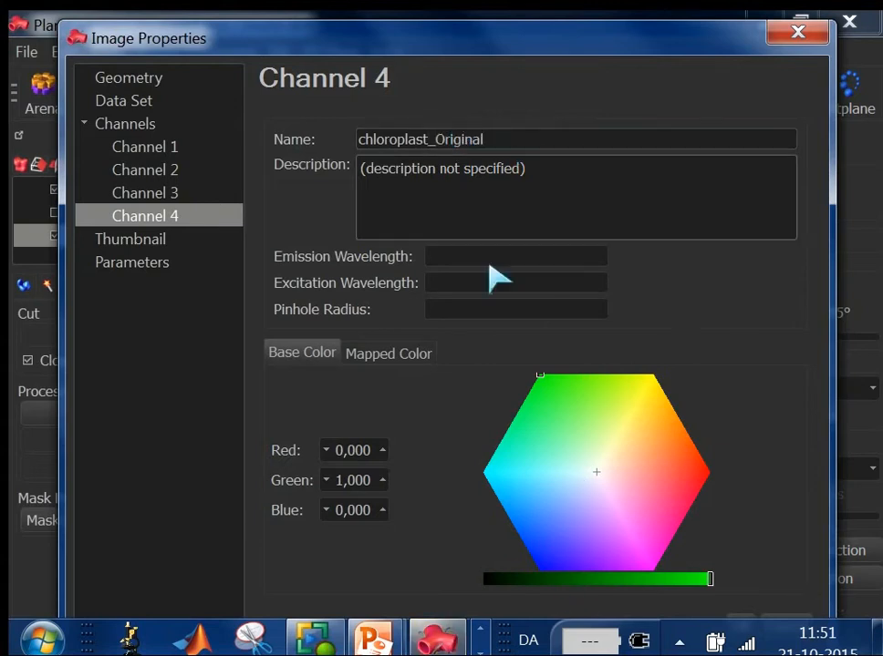
{"action": "left_click_drag", "start_coordinate": [537, 33], "coordinate": [499, 24]}
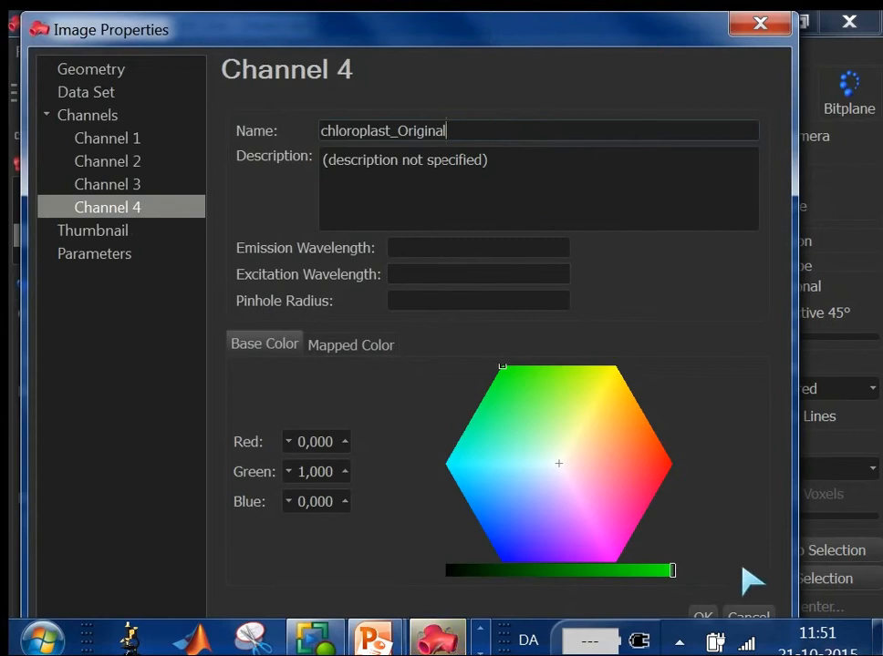
{"action": "left_click", "coordinate": [702, 618]}
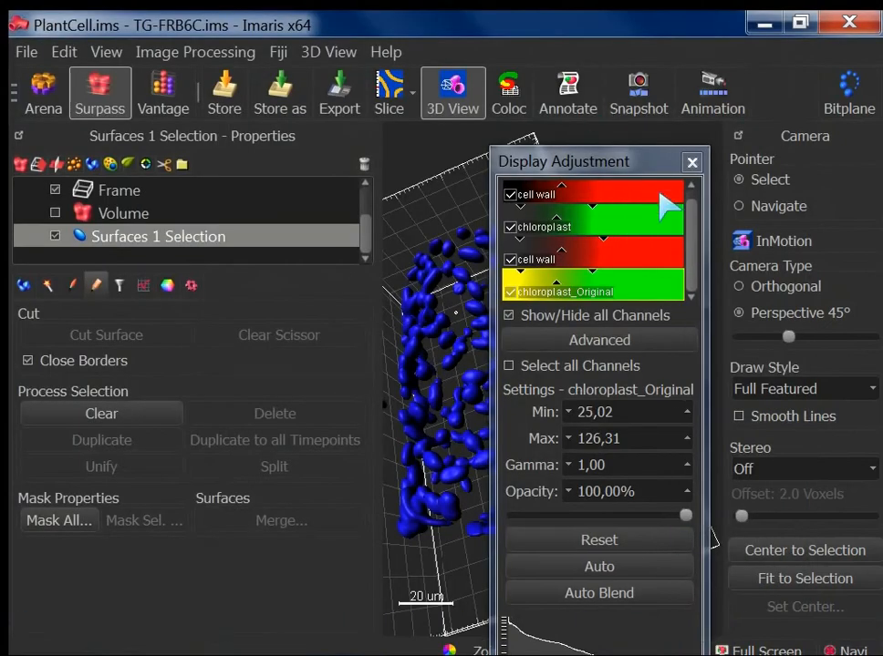
{"action": "left_click", "coordinate": [692, 163]}
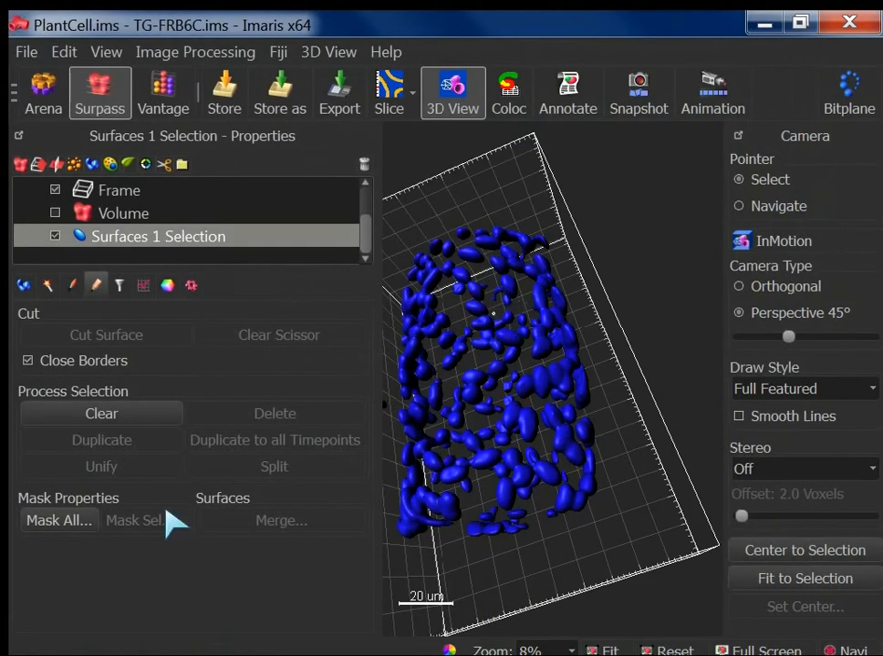
Step: Review the mask settings for all surfaces with Channel 4 - chloroplast_Original as the source, and cancel without applying a mask
{"action": "left_click", "coordinate": [51, 519]}
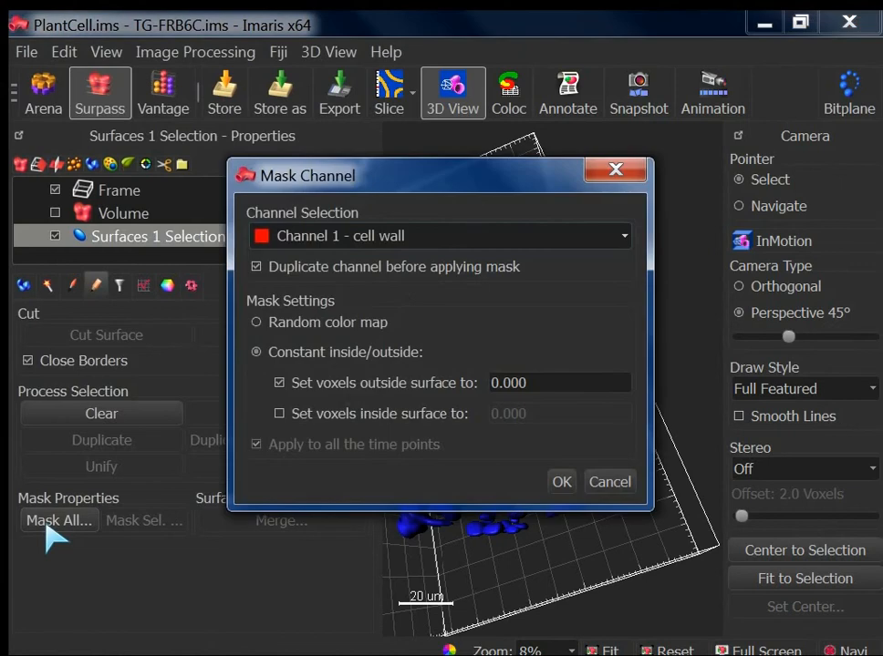
{"action": "left_click", "coordinate": [345, 235]}
{"action": "left_click", "coordinate": [338, 315]}
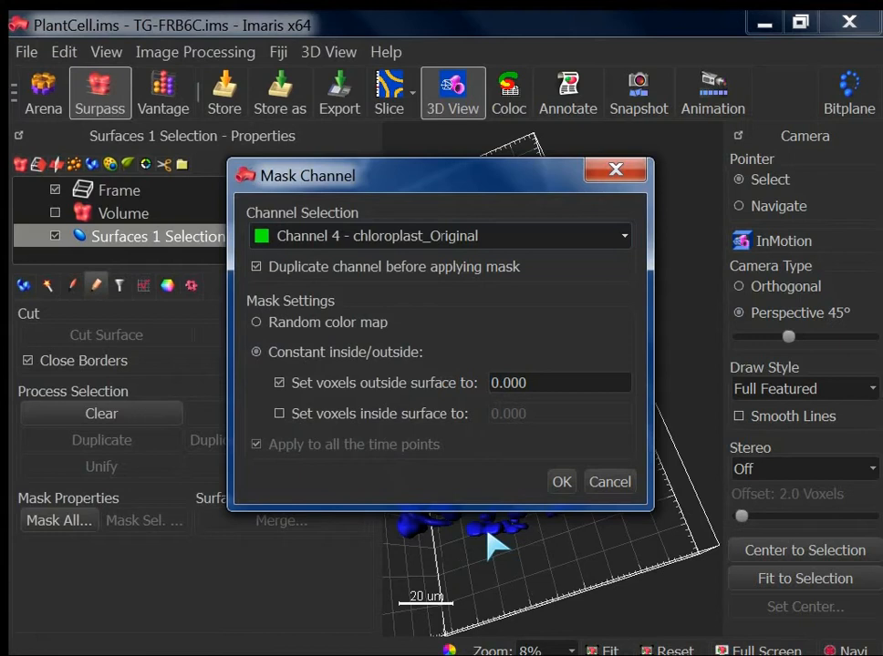
{"action": "left_click", "coordinate": [609, 483]}
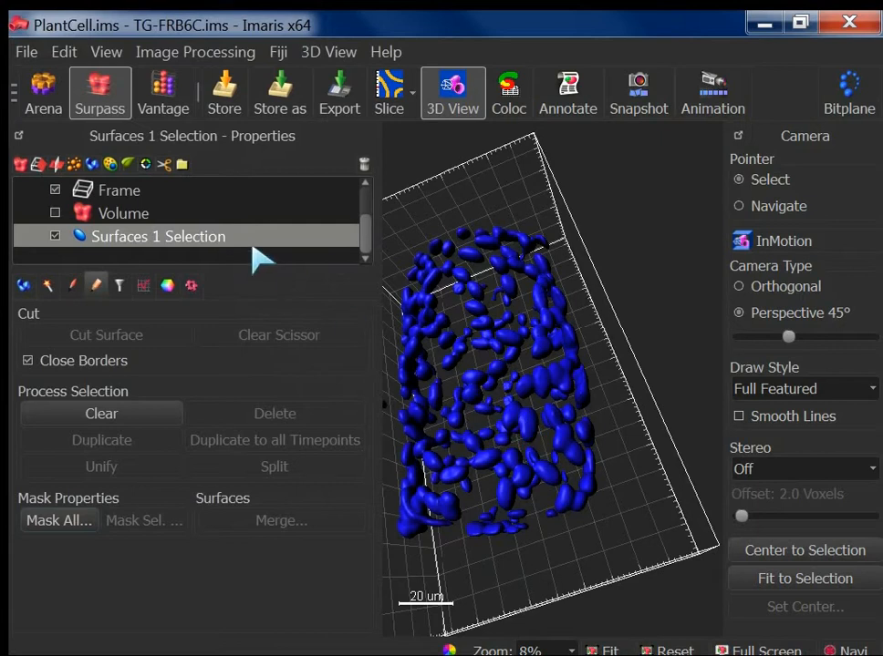
Step: Delete the extra channels Channel 3 - cell wall and Channel 4 - chloroplast_Original from the image
{"action": "key", "text": "ctrl+d"}
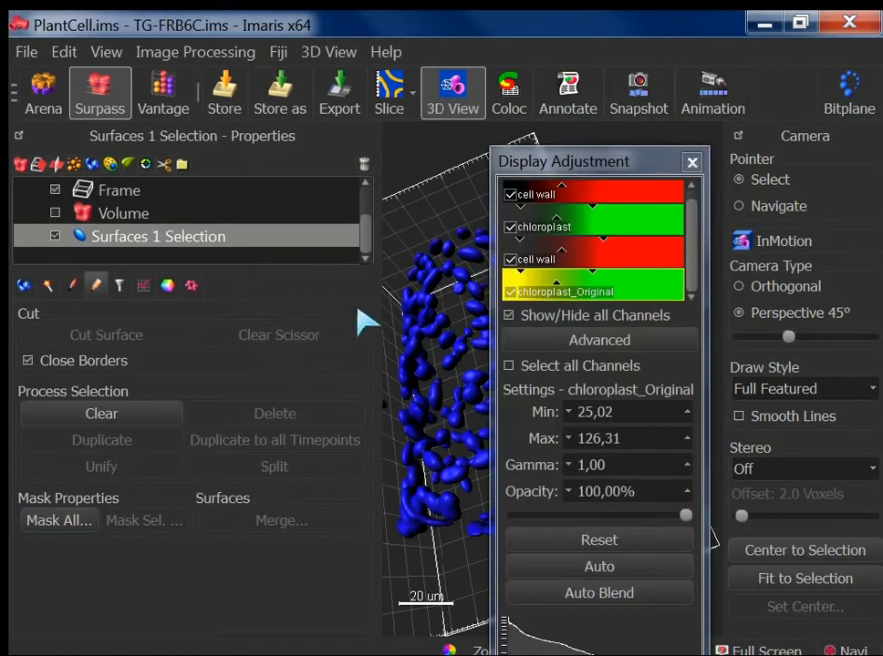
{"action": "key", "text": "ctrl+d"}
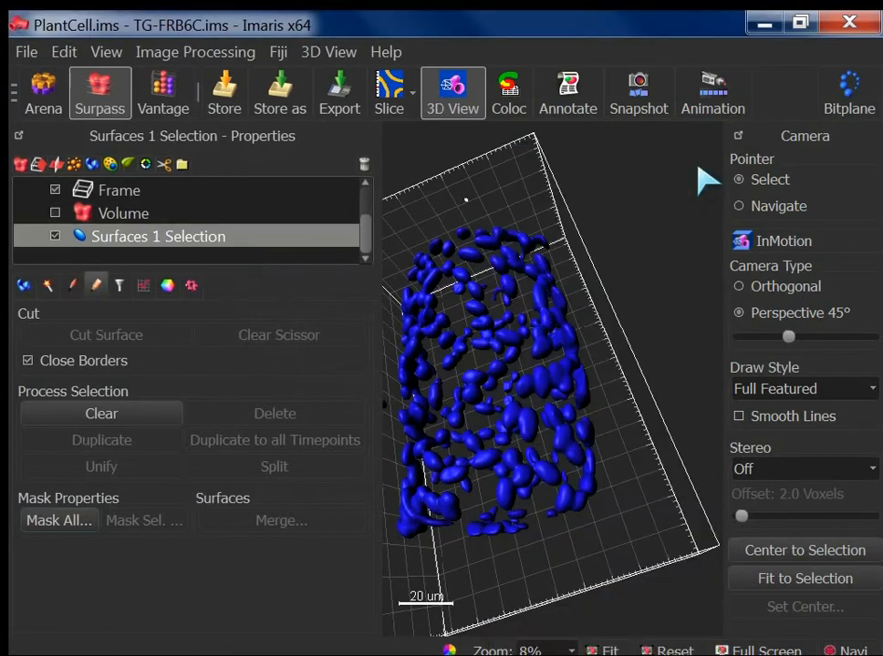
{"action": "left_click", "coordinate": [68, 56]}
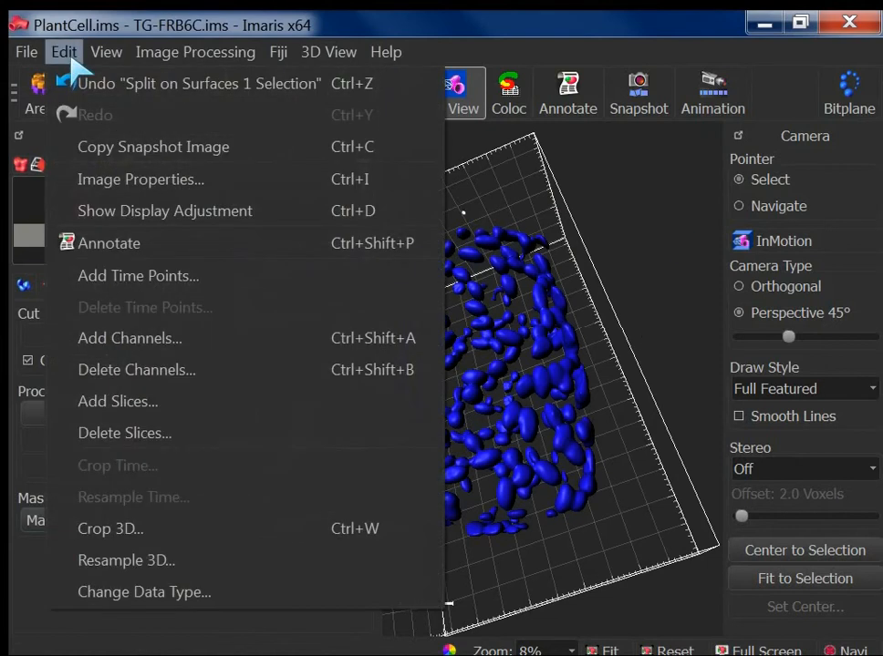
{"action": "left_click", "coordinate": [119, 378]}
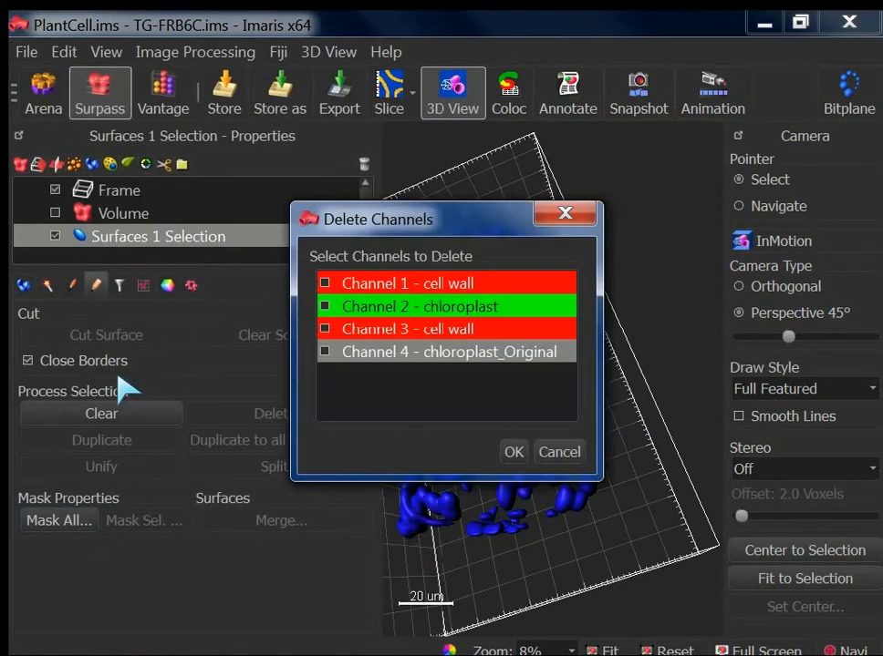
{"action": "left_click", "coordinate": [325, 352]}
{"action": "left_click", "coordinate": [326, 329]}
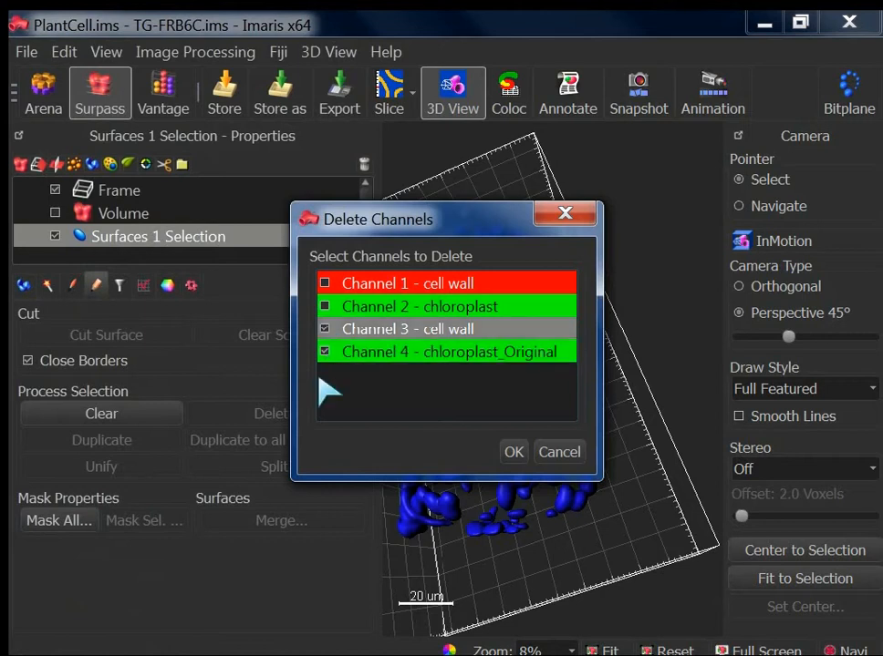
{"action": "left_click", "coordinate": [514, 455]}
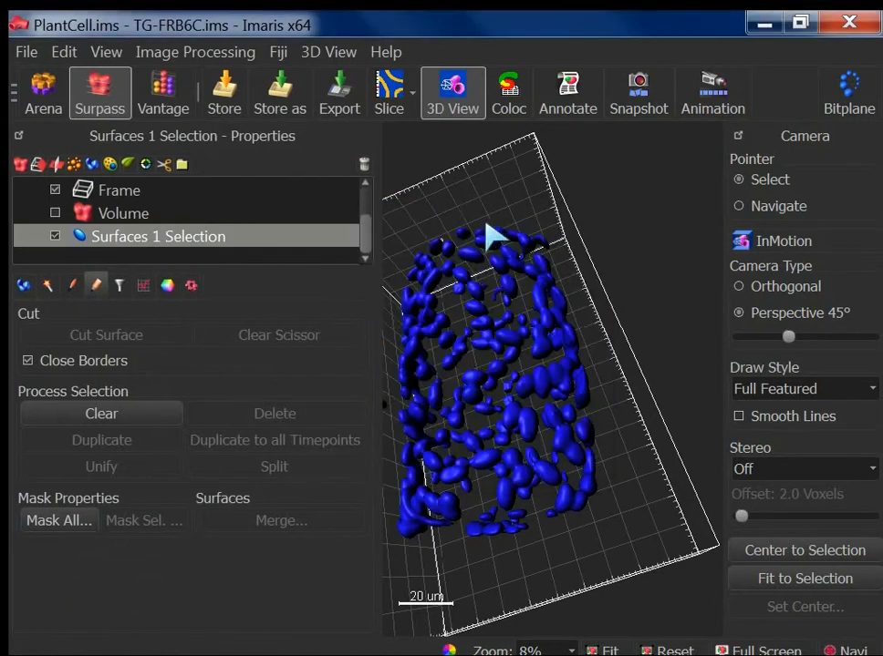
Step: Check the remaining cell wall and chloroplast channels by toggling their visibility, and close the display adjustment
{"action": "key", "text": "ctrl+d"}
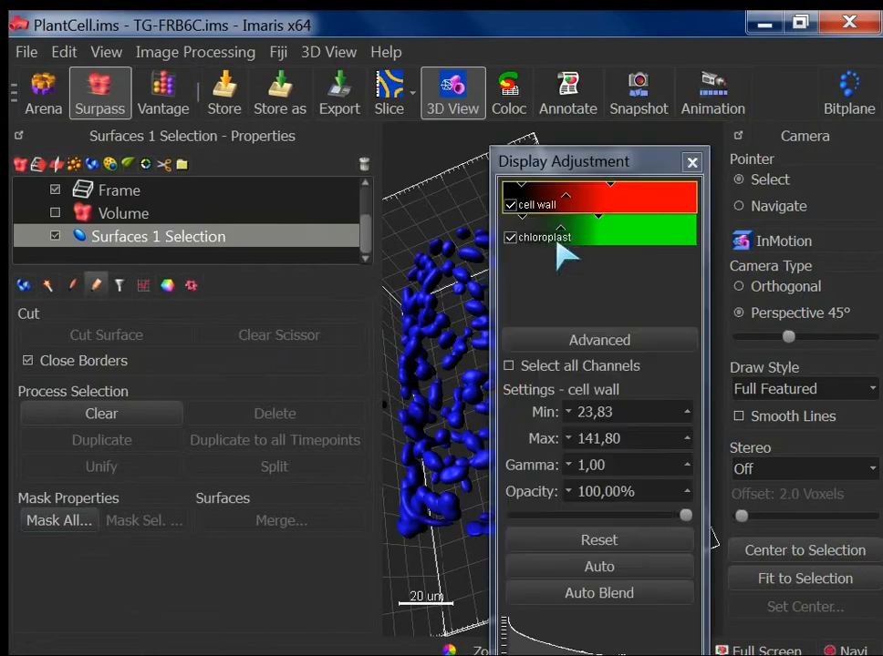
{"action": "left_click", "coordinate": [509, 205]}
{"action": "left_click", "coordinate": [512, 240]}
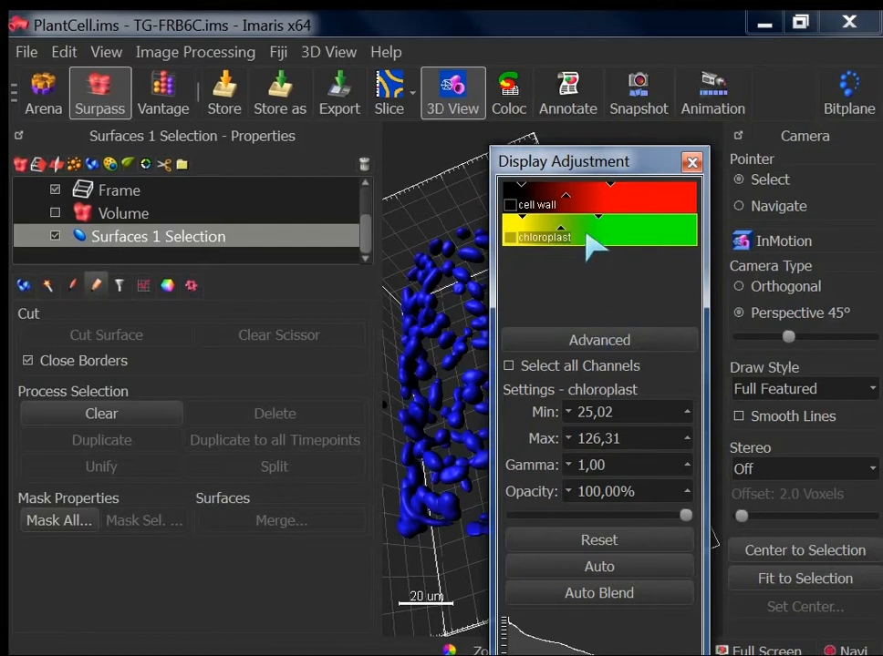
{"action": "left_click", "coordinate": [509, 239]}
{"action": "left_click", "coordinate": [692, 162]}
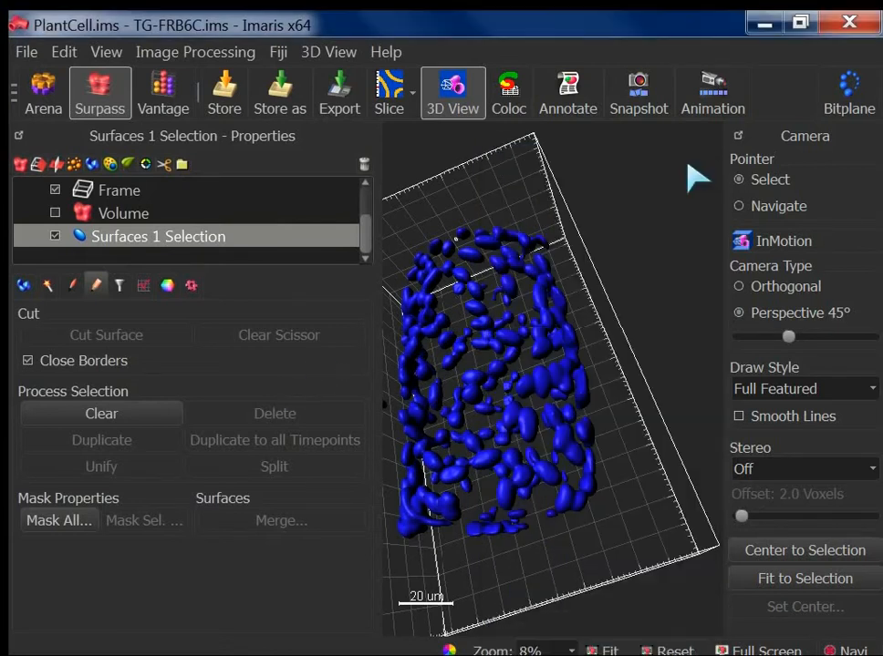
Step: Apply a Gaussian filter with a width of 0.6 um to Channel 2 - chloroplast only
{"action": "left_click", "coordinate": [107, 52]}
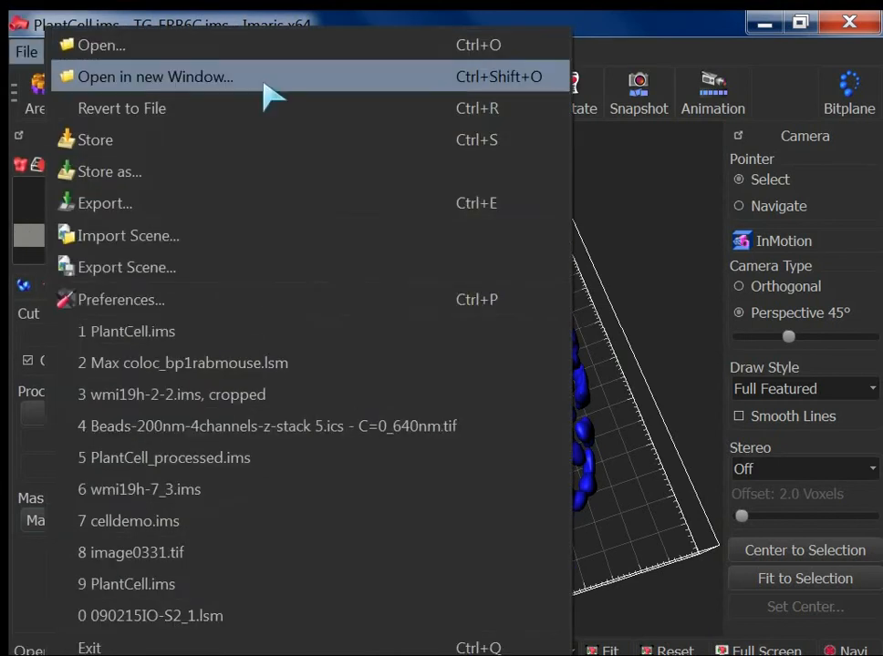
{"action": "left_click", "coordinate": [619, 217]}
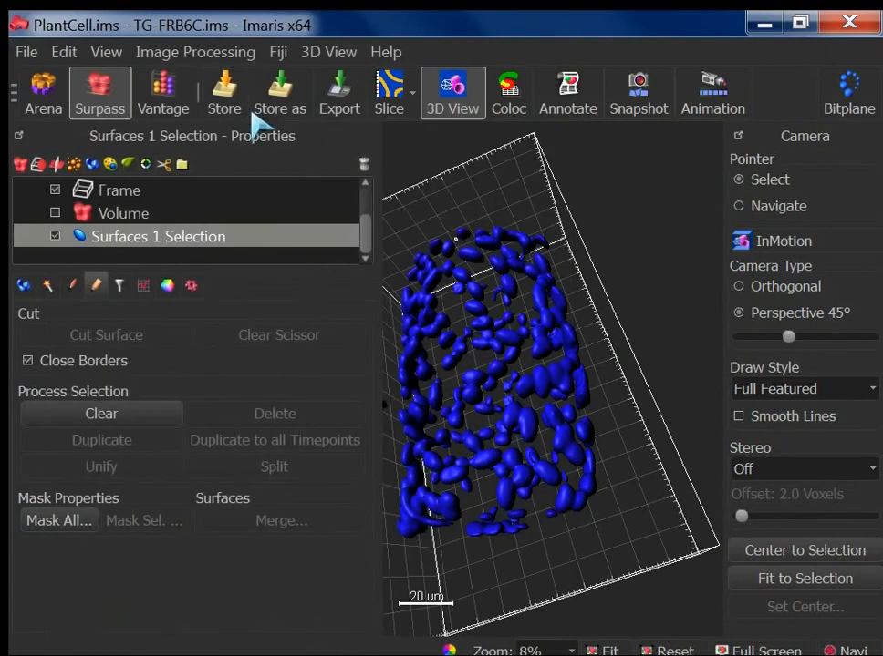
{"action": "left_click", "coordinate": [213, 57]}
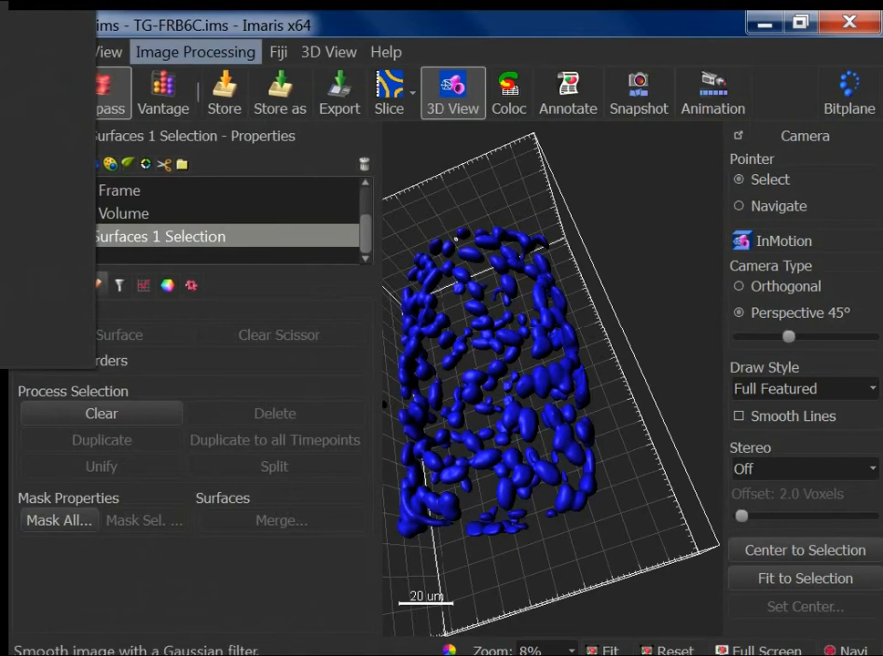
{"action": "left_click", "coordinate": [579, 13]}
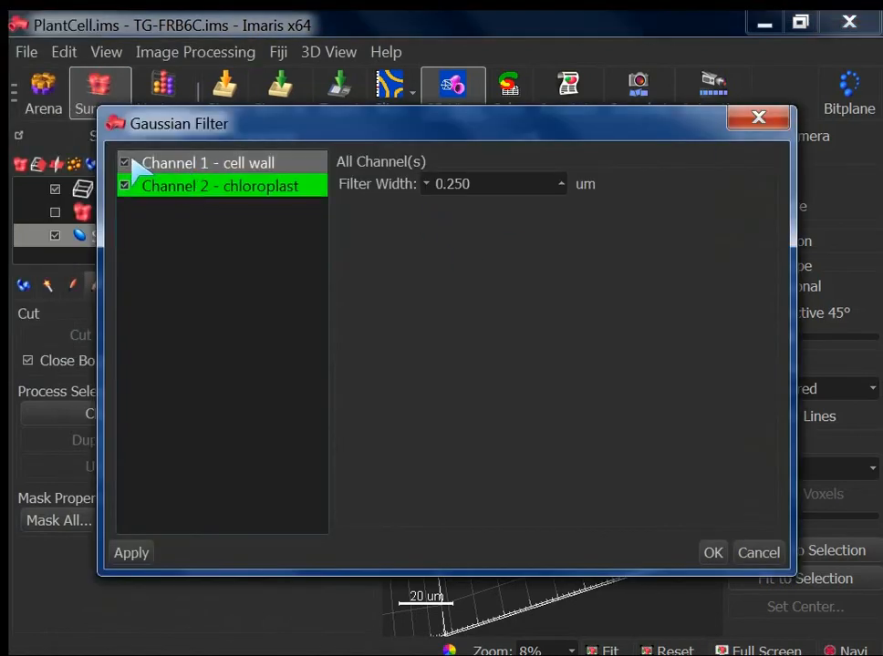
{"action": "left_click", "coordinate": [124, 162]}
{"action": "left_click_drag", "start_coordinate": [476, 186], "coordinate": [429, 185]}
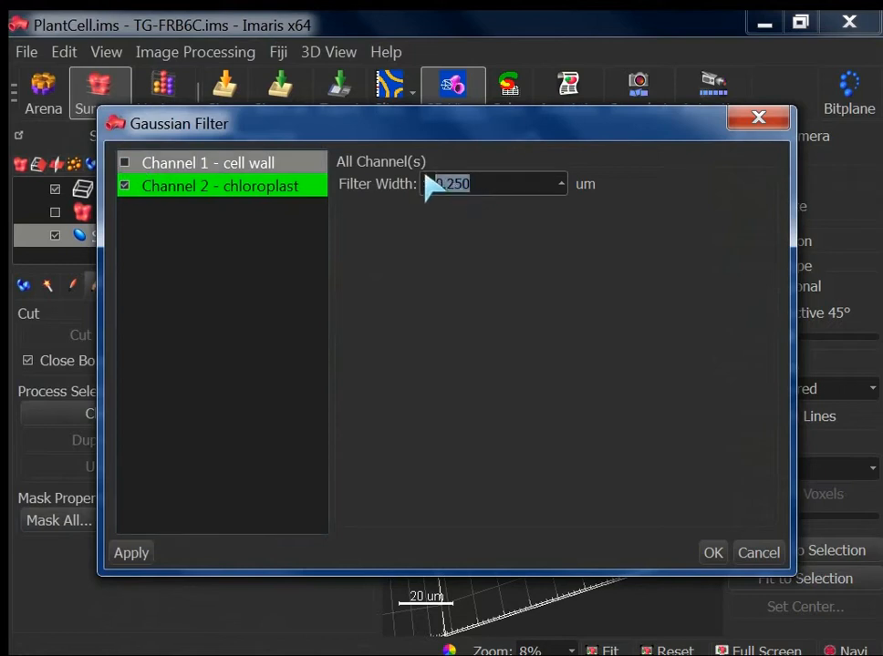
{"action": "type", "text": "0.6"}
{"action": "left_click", "coordinate": [713, 552]}
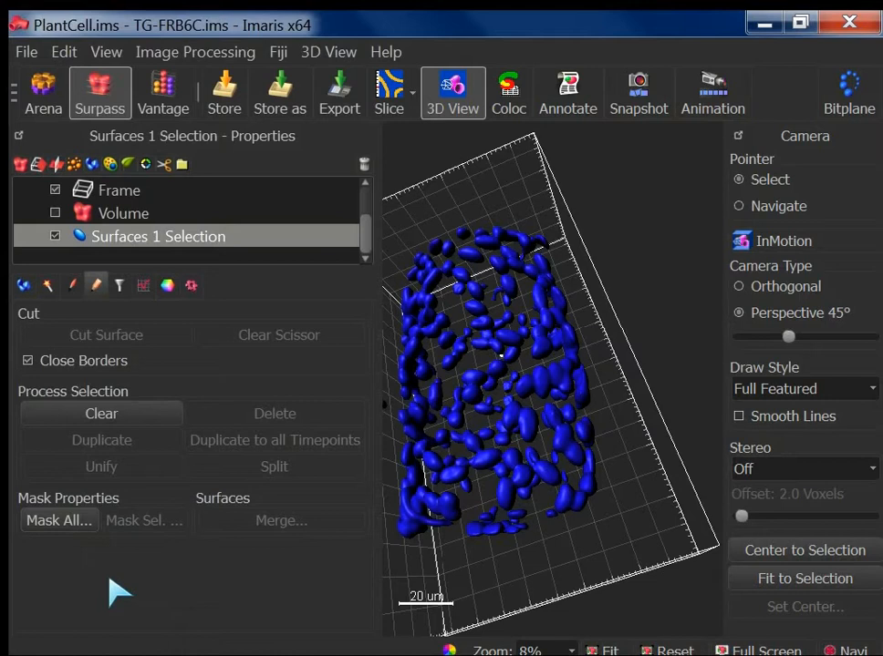
Step: Mask Channel 2 - chloroplast with all surfaces, without duplicating the channel, setting voxels outside the surfaces to 0.000
{"action": "left_click", "coordinate": [68, 526]}
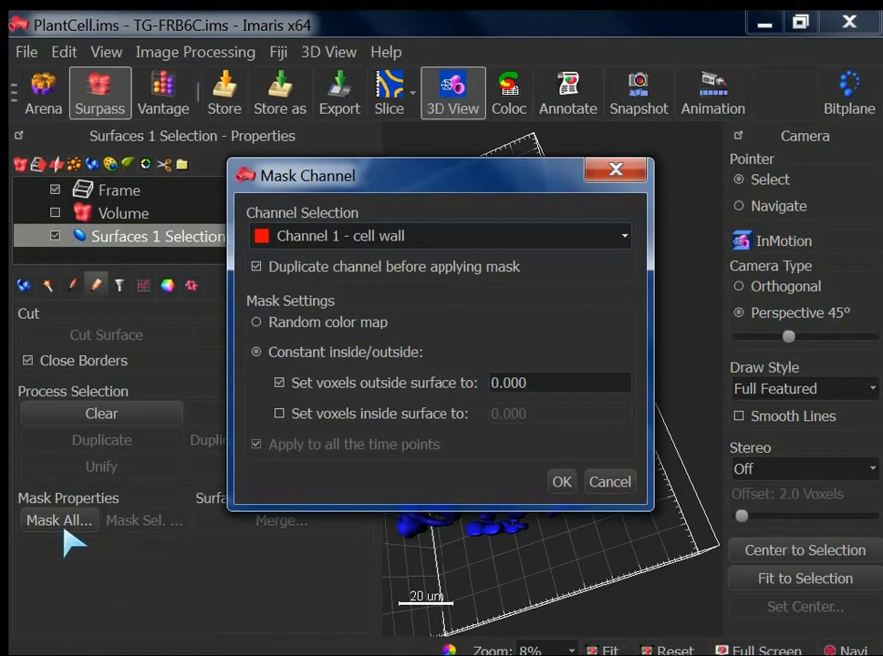
{"action": "left_click", "coordinate": [351, 240]}
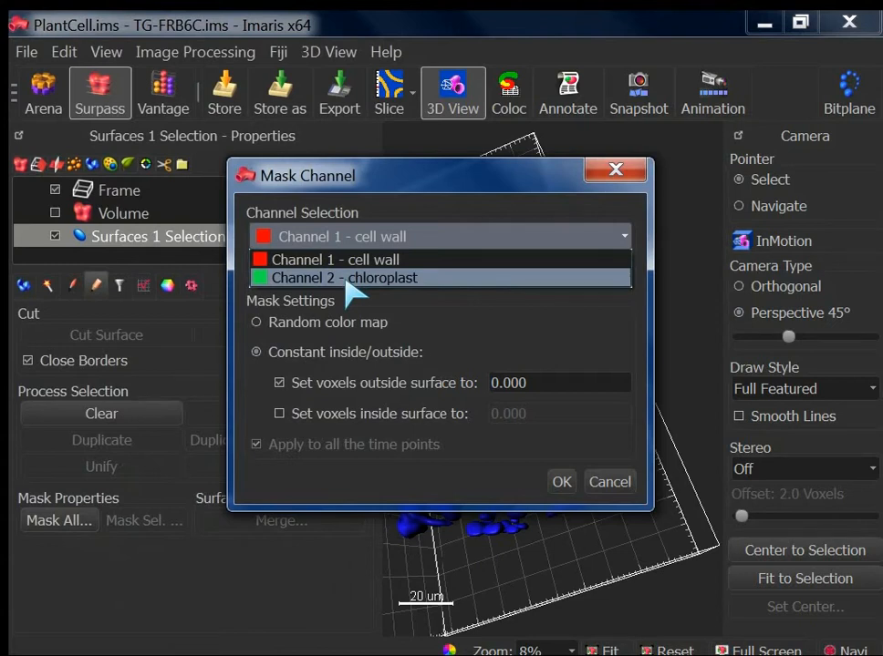
{"action": "left_click", "coordinate": [347, 278]}
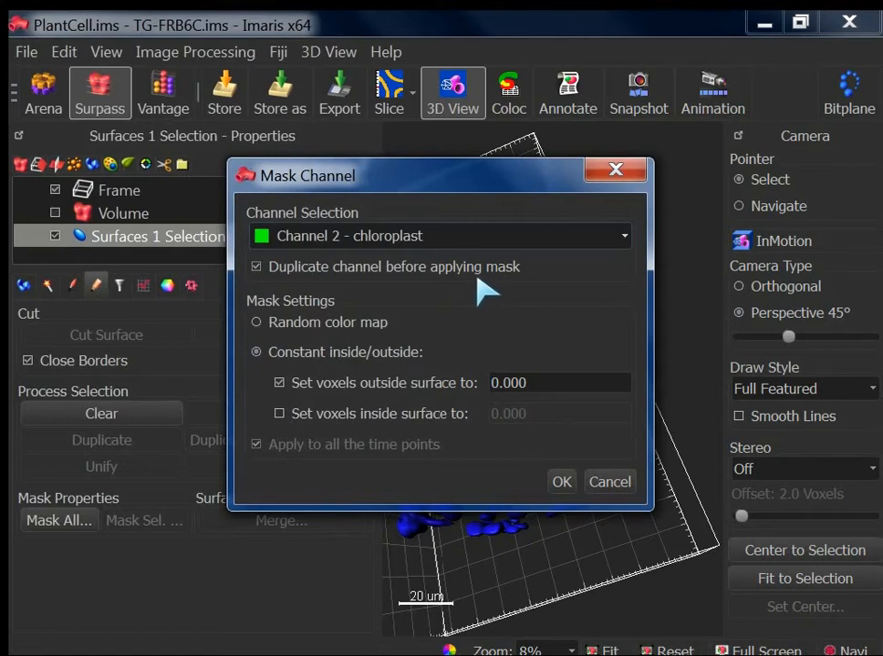
{"action": "left_click", "coordinate": [257, 266]}
{"action": "left_click", "coordinate": [560, 483]}
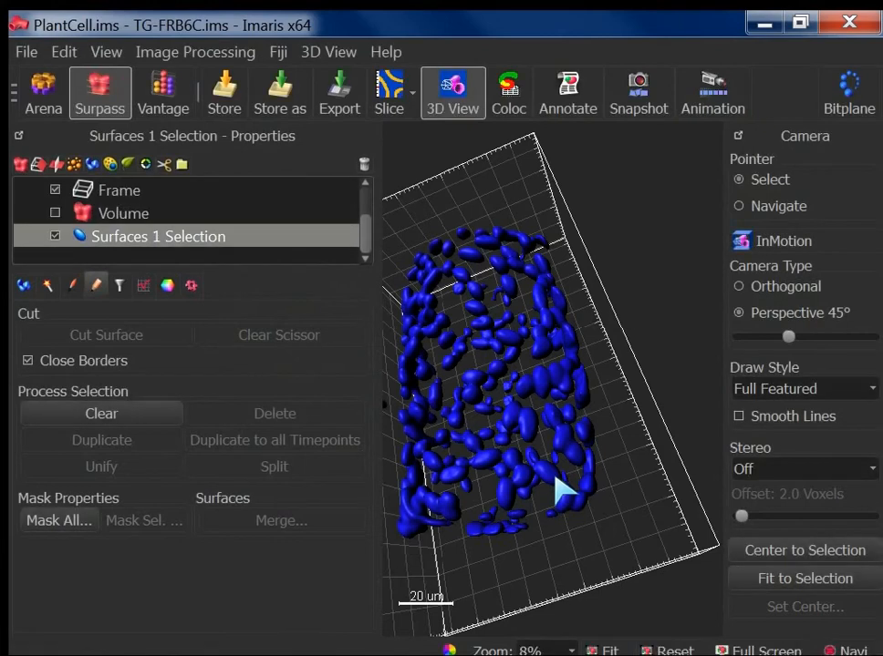
Step: Hide the cell wall channel and the surfaces, show the volume, and inspect the masked chloroplasts from several angles
{"action": "key", "text": "ctrl+d"}
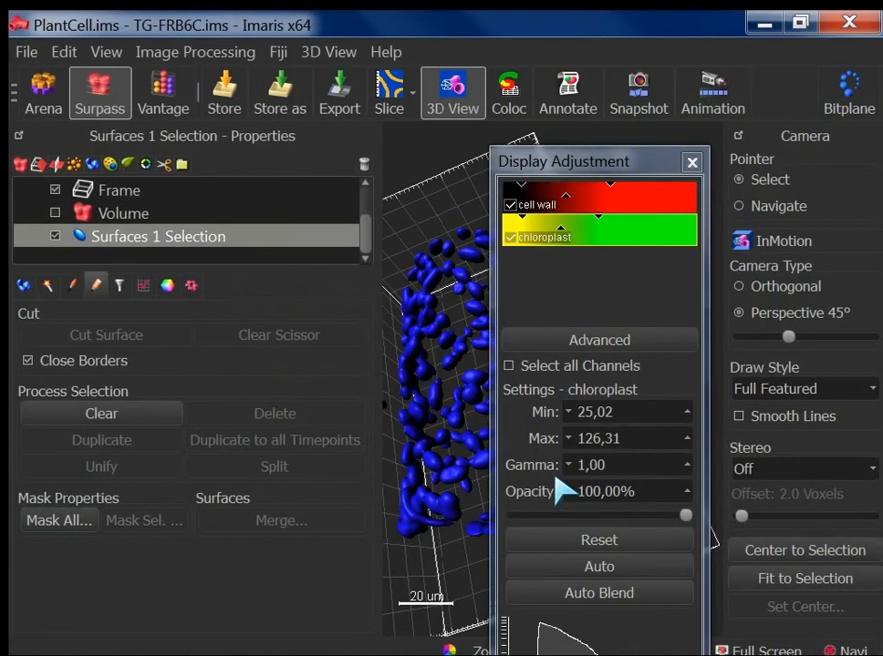
{"action": "left_click", "coordinate": [510, 205]}
{"action": "left_click", "coordinate": [55, 236]}
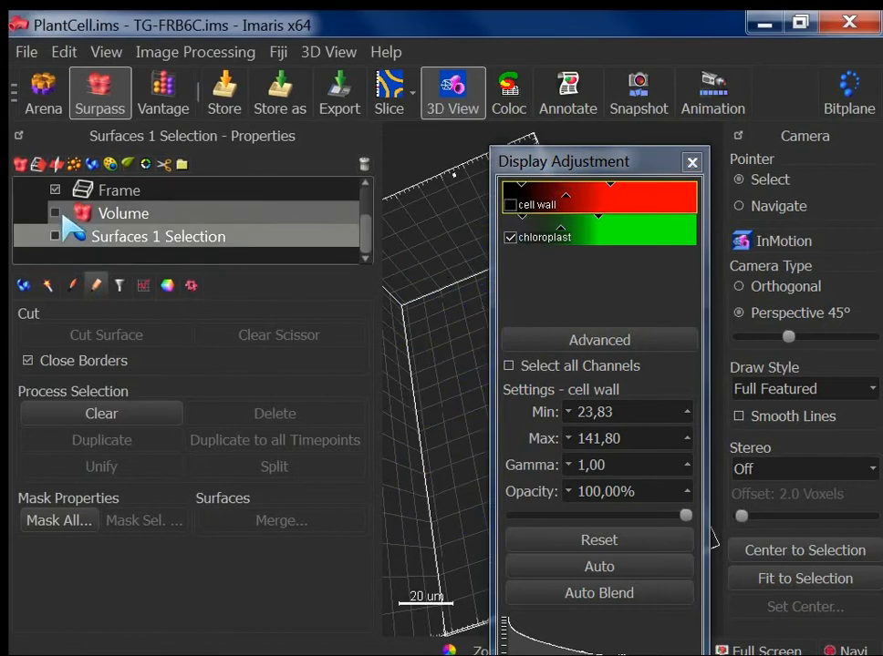
{"action": "left_click", "coordinate": [54, 212]}
{"action": "left_click_drag", "start_coordinate": [561, 160], "coordinate": [149, 157]}
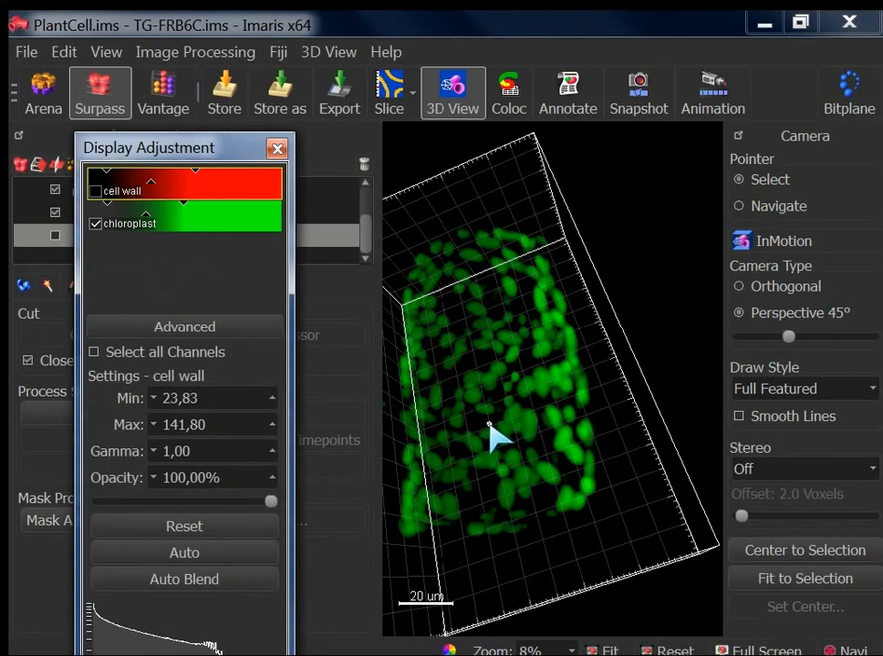
{"action": "key", "text": "Escape"}
{"action": "left_click_drag", "start_coordinate": [518, 465], "coordinate": [640, 365]}
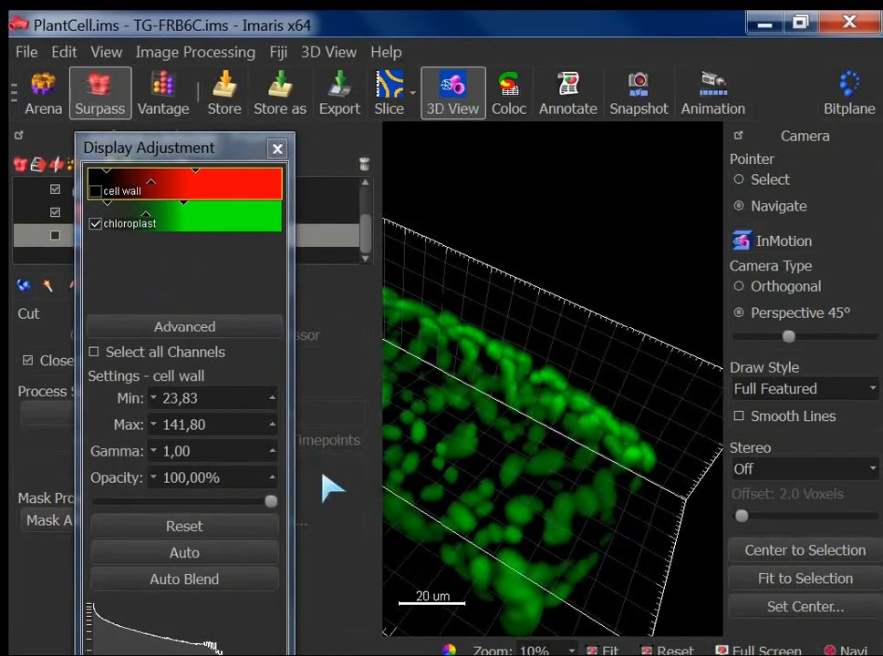
{"action": "left_click_drag", "start_coordinate": [441, 429], "coordinate": [455, 508]}
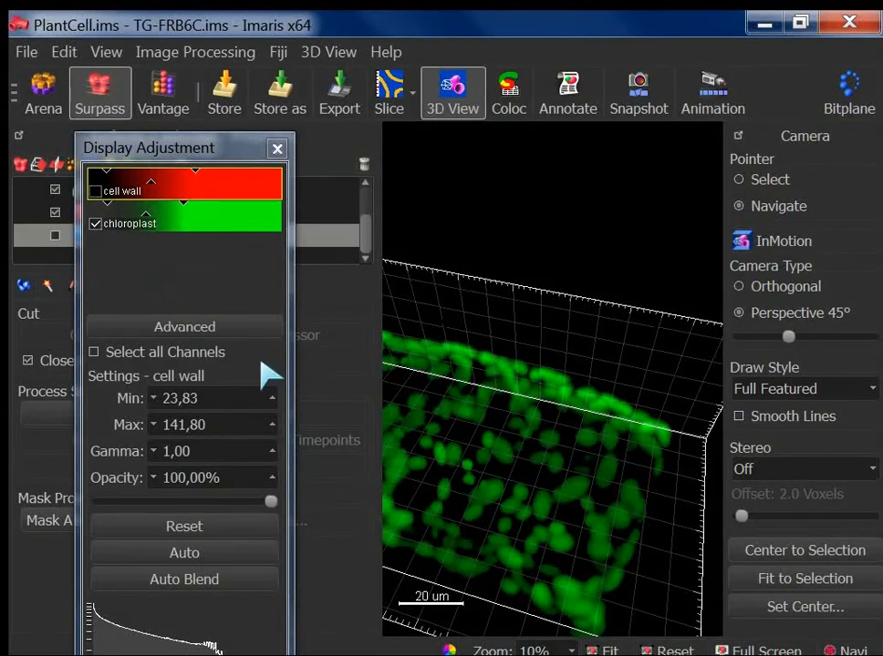
Step: Toggle the chloroplast channel off and on to check its signal in the volume
{"action": "left_click", "coordinate": [100, 228]}
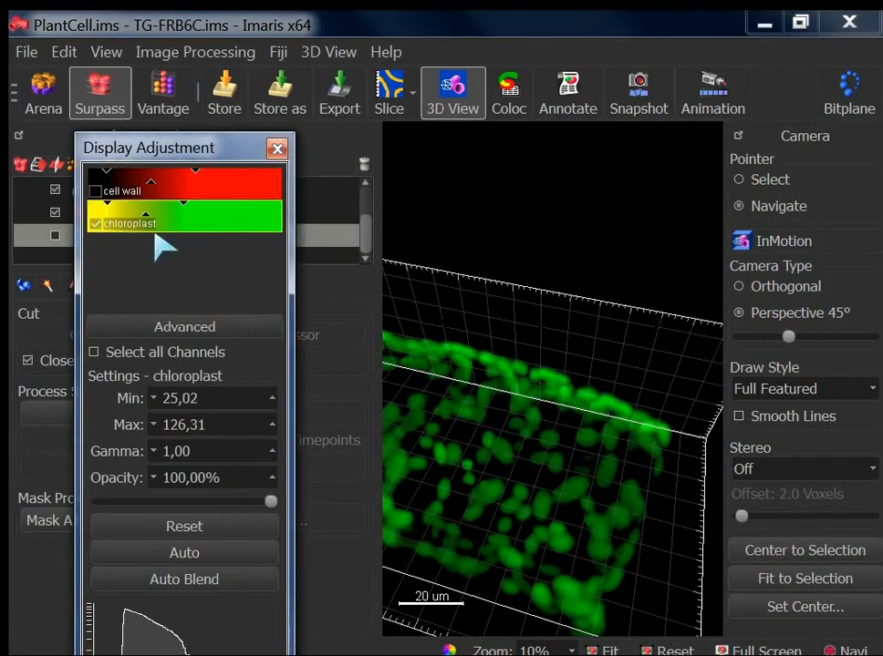
{"action": "left_click", "coordinate": [95, 225]}
{"action": "left_click", "coordinate": [97, 225]}
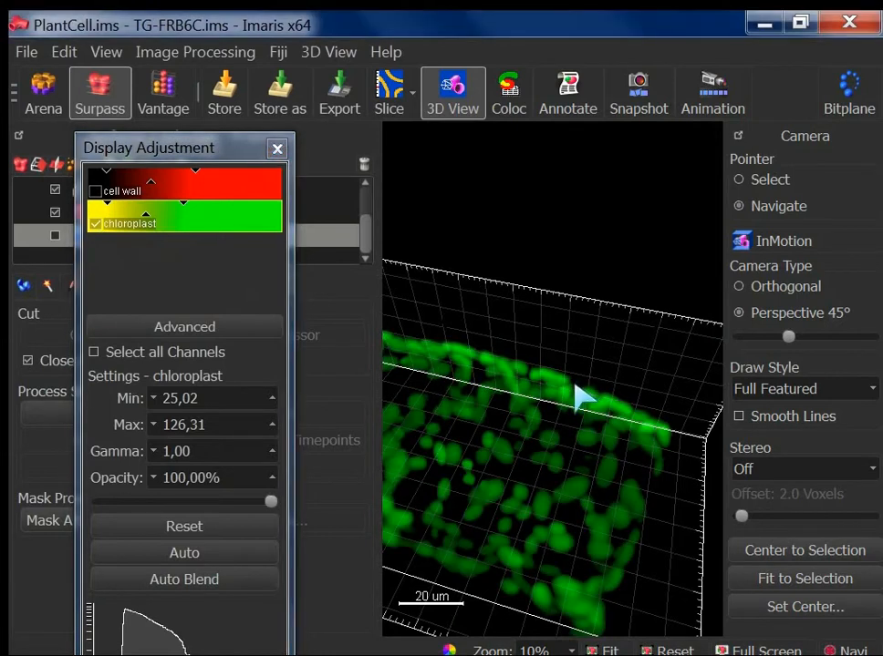
Step: Close the display adjustment and show Surfaces 1 Selection again together with the chloroplast volume
{"action": "left_click_drag", "start_coordinate": [535, 431], "coordinate": [544, 504]}
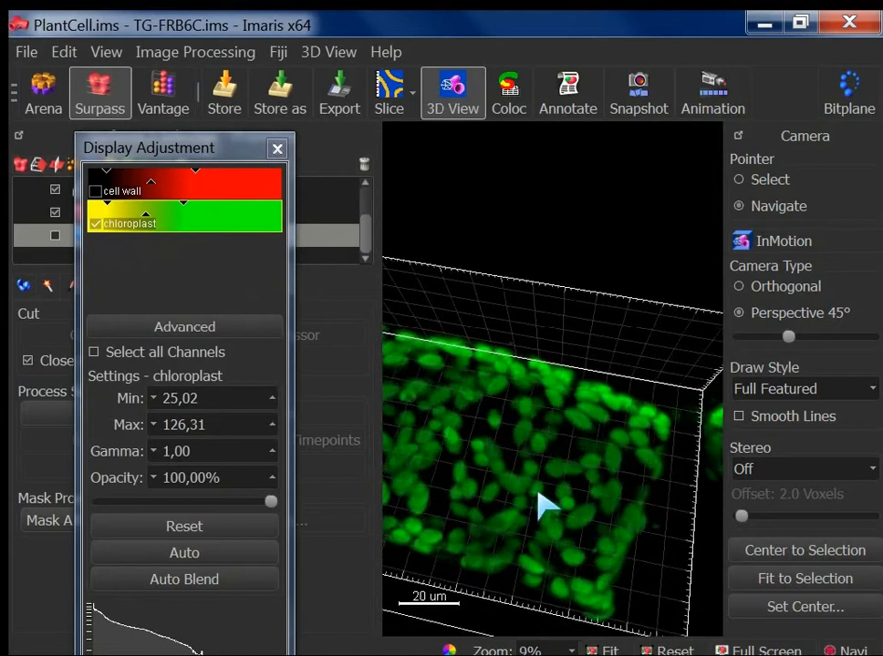
{"action": "left_click_drag", "start_coordinate": [266, 148], "coordinate": [464, 135]}
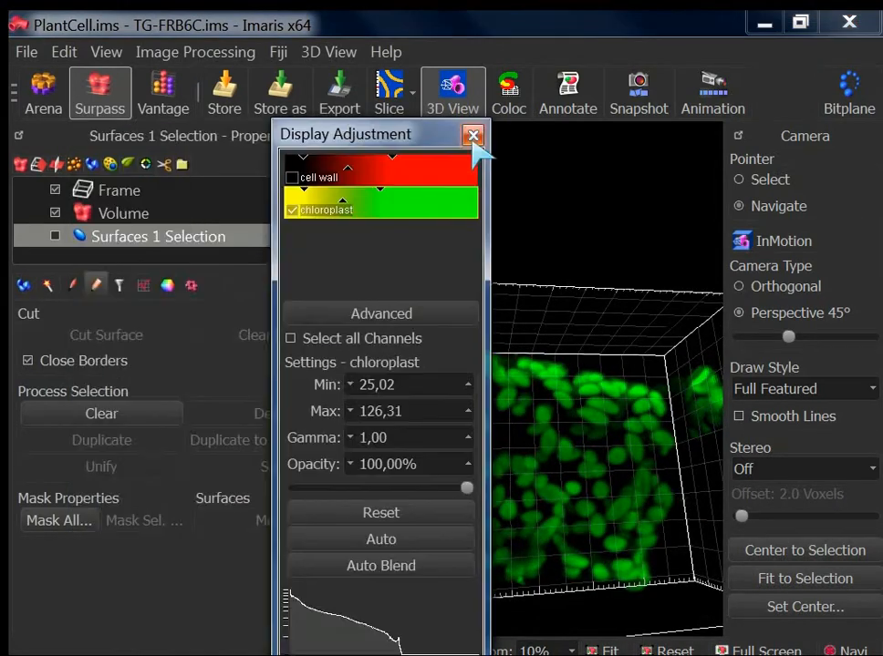
{"action": "left_click", "coordinate": [473, 135]}
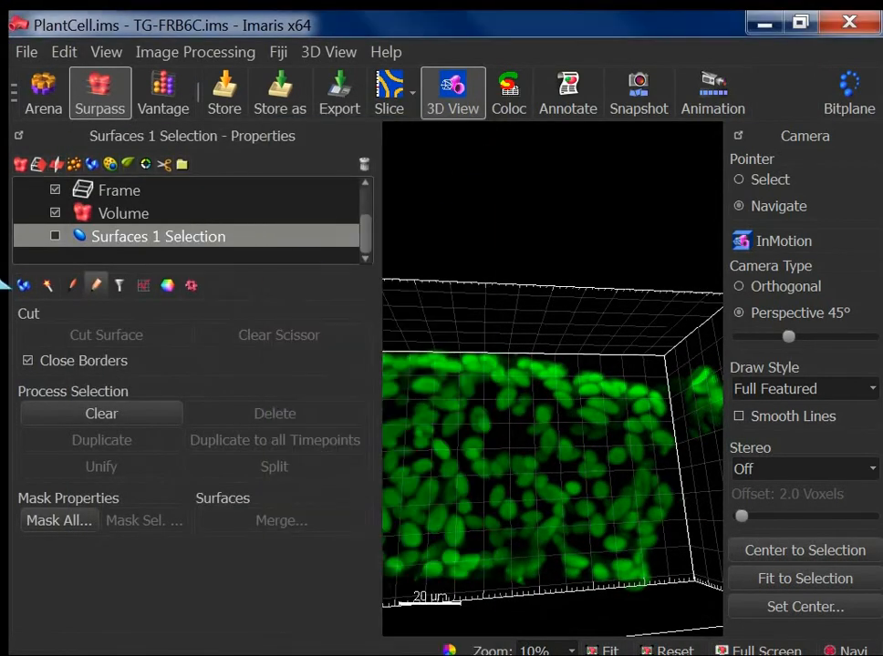
{"action": "left_click", "coordinate": [54, 237]}
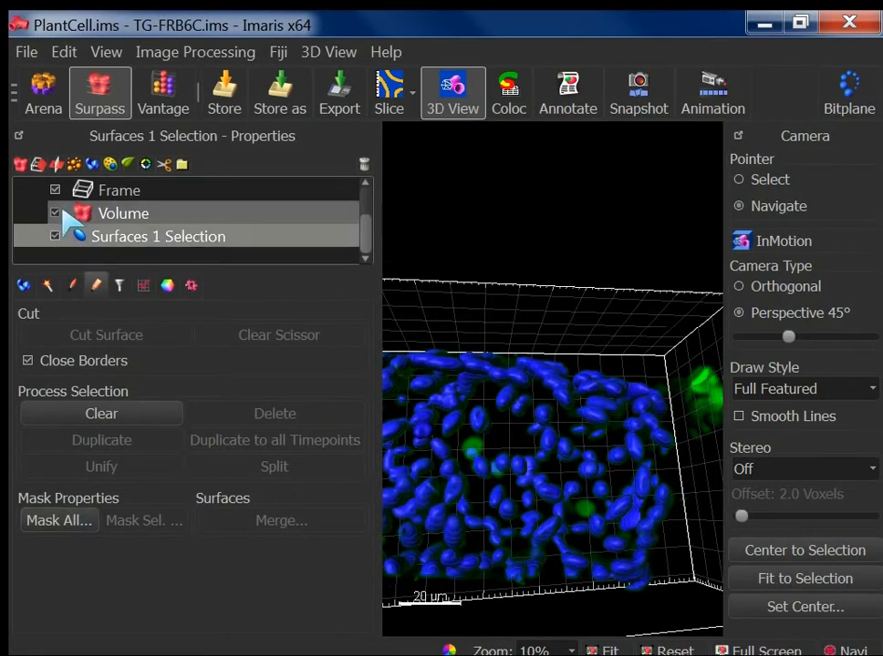
Step: Mask Channel 2 - chloroplast with all surfaces, duplicating the channel before masking and setting voxels outside the surfaces to 0.000
{"action": "left_click", "coordinate": [60, 520]}
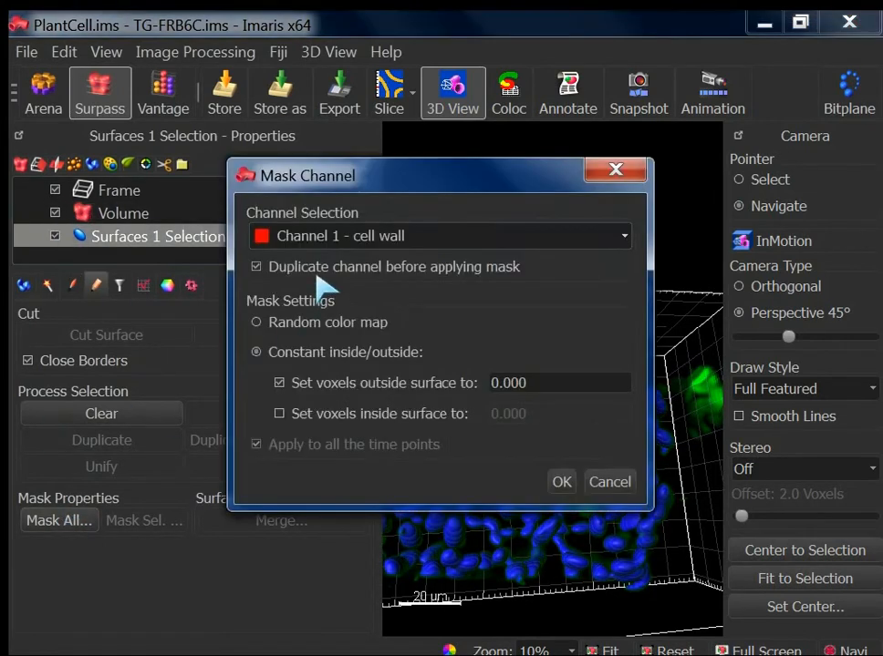
{"action": "left_click", "coordinate": [276, 237]}
{"action": "left_click", "coordinate": [281, 277]}
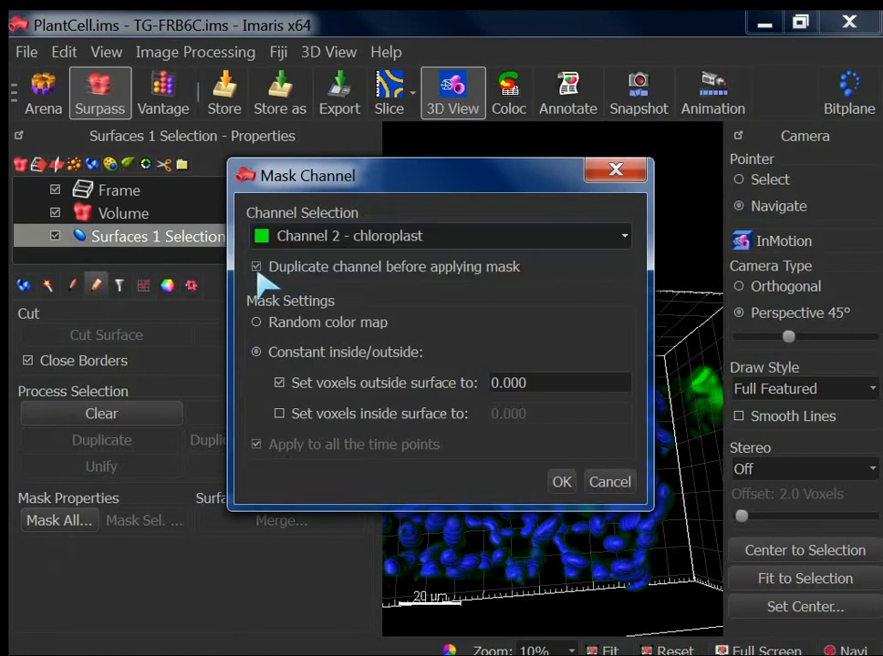
{"action": "left_click", "coordinate": [561, 482]}
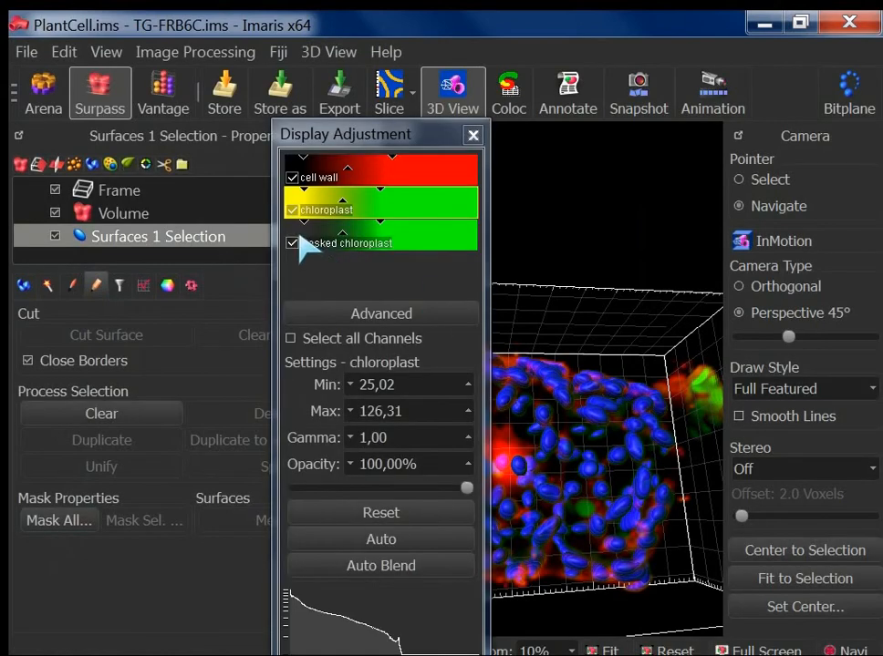
Step: Hide the surfaces and the cell wall channel, and compare the masked chloroplast channel with the original chloroplast channel by showing each alone
{"action": "left_click", "coordinate": [55, 236]}
{"action": "left_click", "coordinate": [292, 178]}
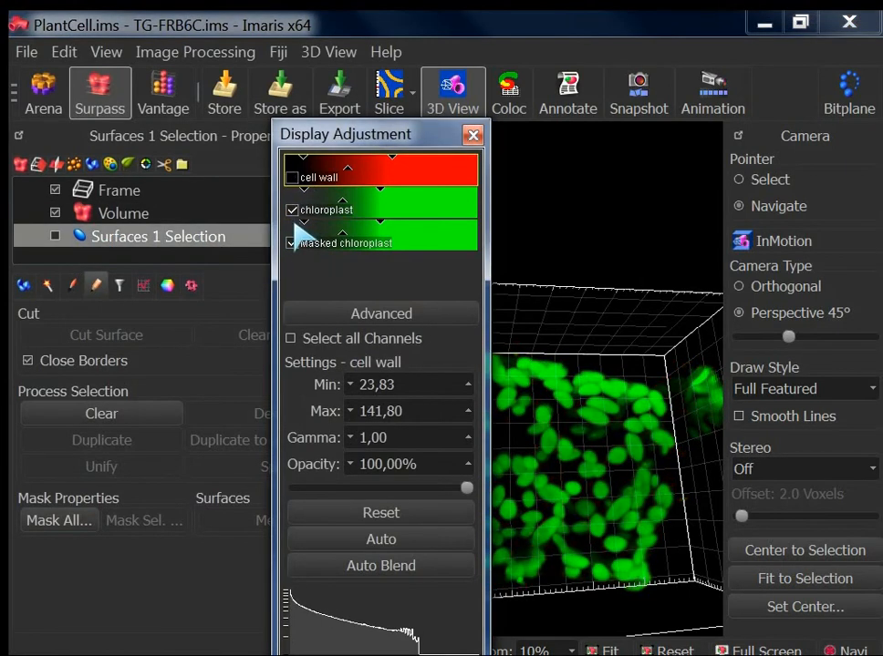
{"action": "left_click", "coordinate": [292, 211]}
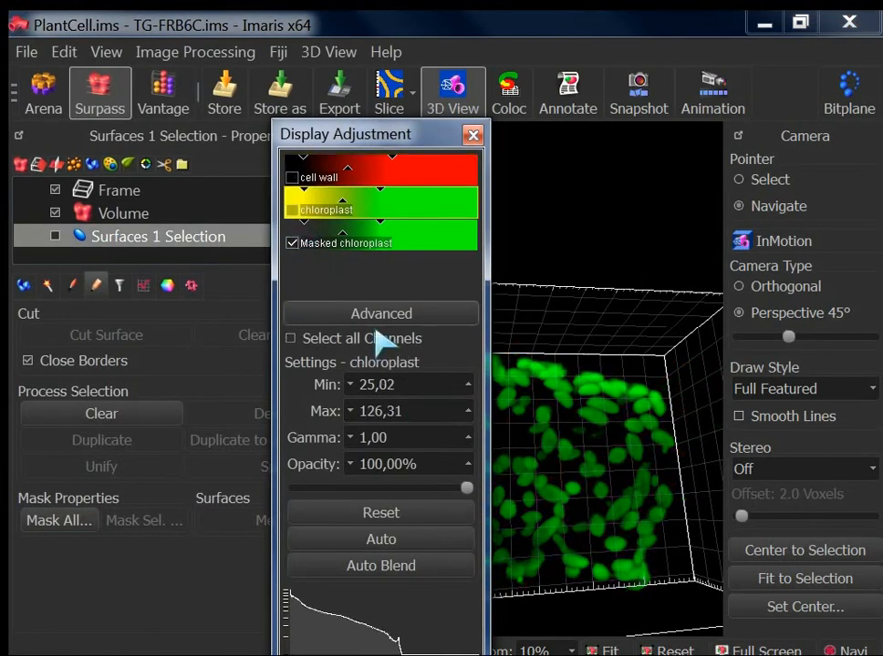
{"action": "left_click", "coordinate": [293, 244]}
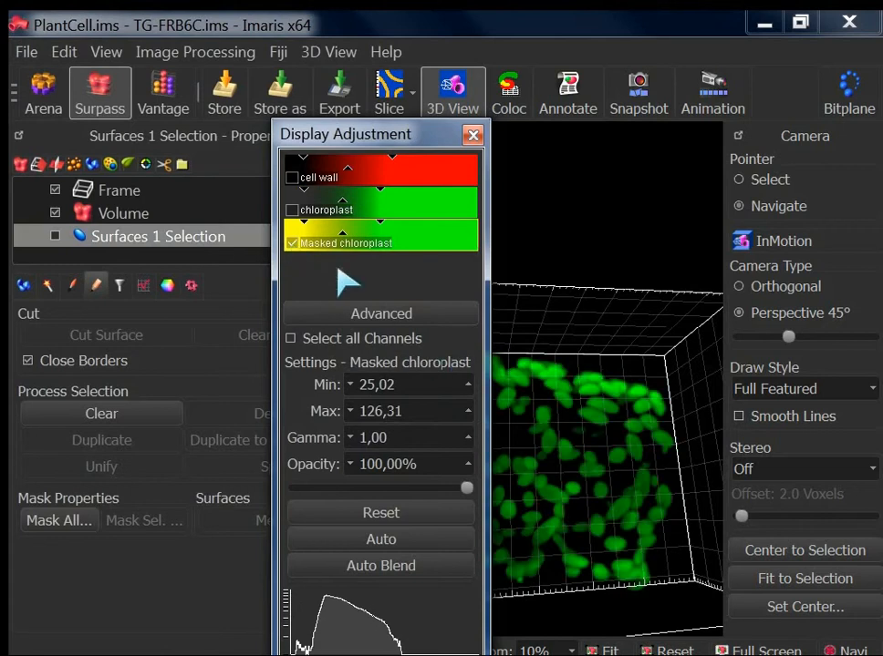
{"action": "left_click", "coordinate": [293, 243]}
{"action": "left_click", "coordinate": [293, 211]}
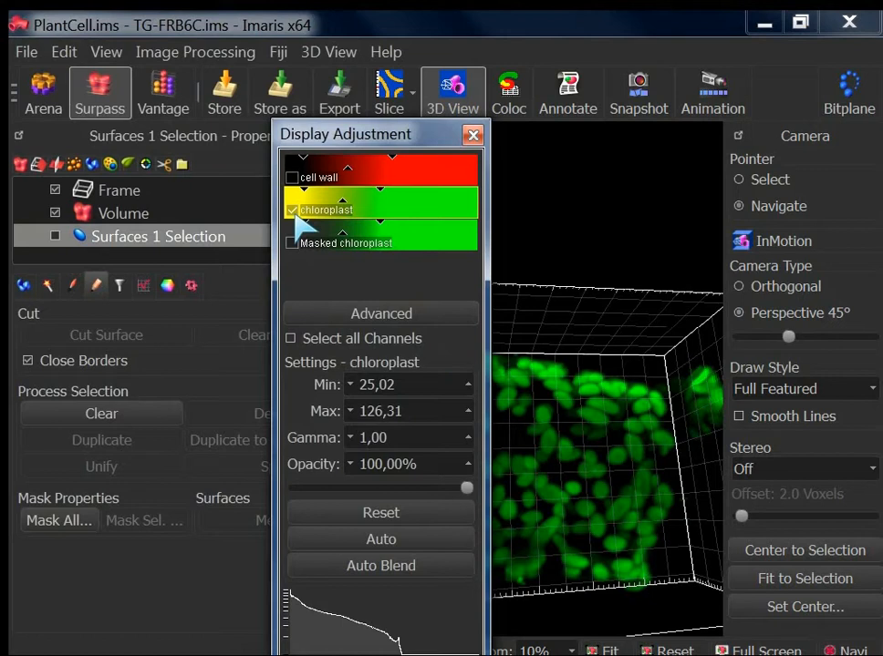
Step: Hide the chloroplast channel, close the display adjustment, and show Surfaces 1 Selection without any channel signal in the volume
{"action": "left_click", "coordinate": [294, 212]}
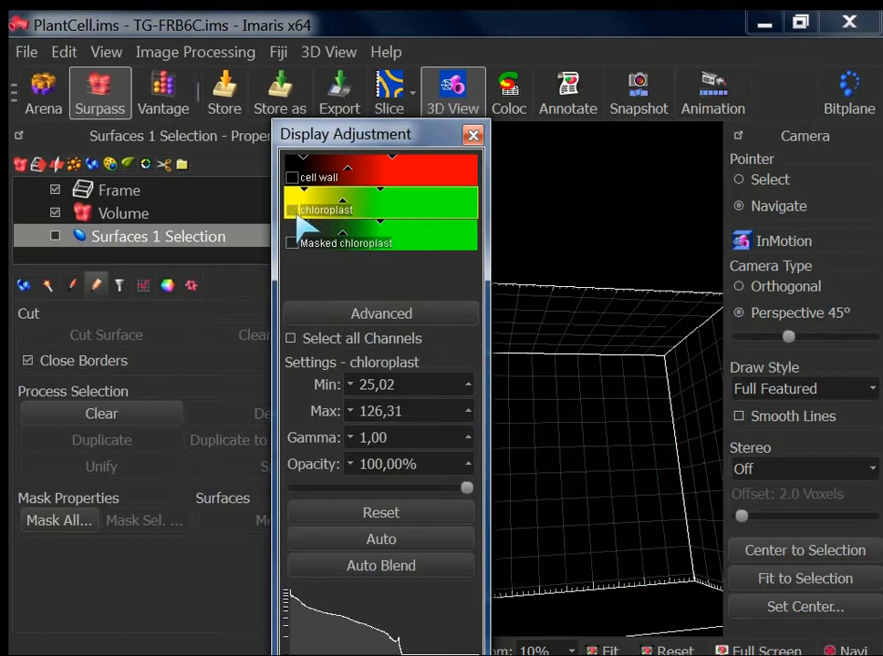
{"action": "left_click", "coordinate": [472, 135]}
{"action": "scroll", "coordinate": [477, 523], "scroll_direction": "down", "scroll_amount": 5}
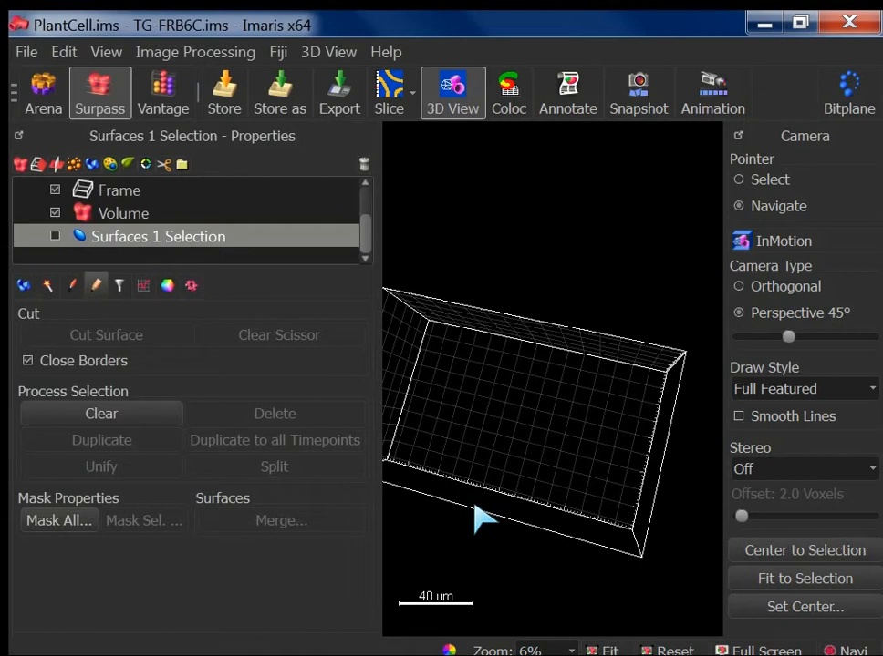
{"action": "left_click", "coordinate": [56, 237]}
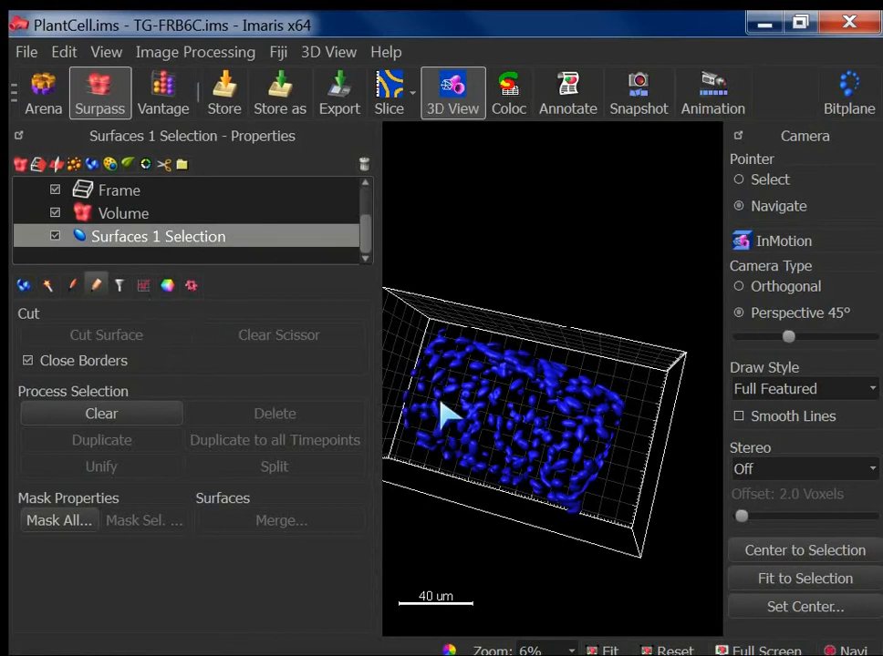
{"action": "left_click_drag", "start_coordinate": [439, 402], "coordinate": [428, 407]}
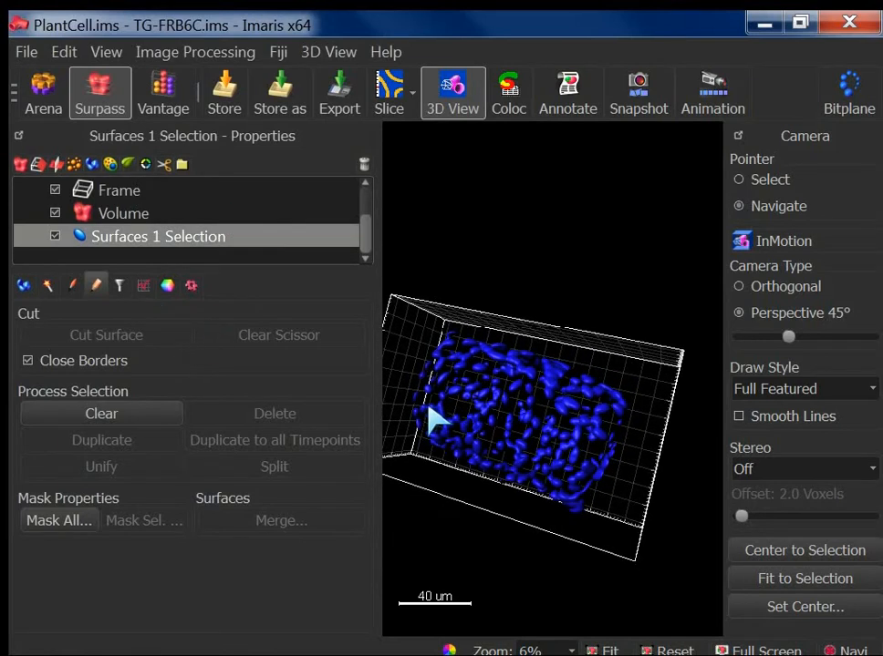
Step: Mask Channel 1 - cell wall with the whole Surfaces 1 Selection, duplicating the channel first and setting voxels outside the surface to 0.000
{"action": "left_click", "coordinate": [25, 284]}
{"action": "left_click", "coordinate": [47, 285]}
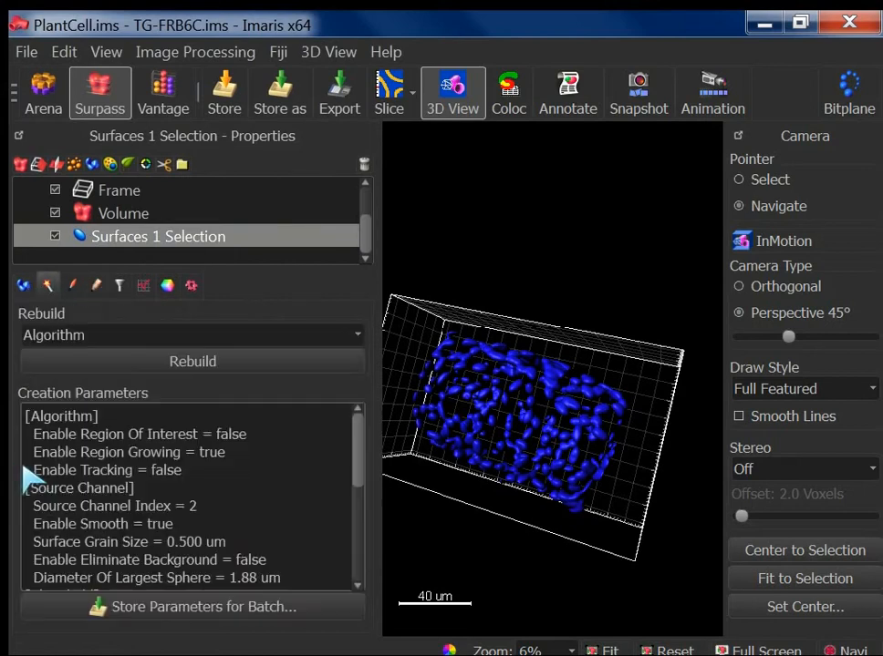
{"action": "left_click", "coordinate": [96, 285]}
{"action": "left_click", "coordinate": [56, 521]}
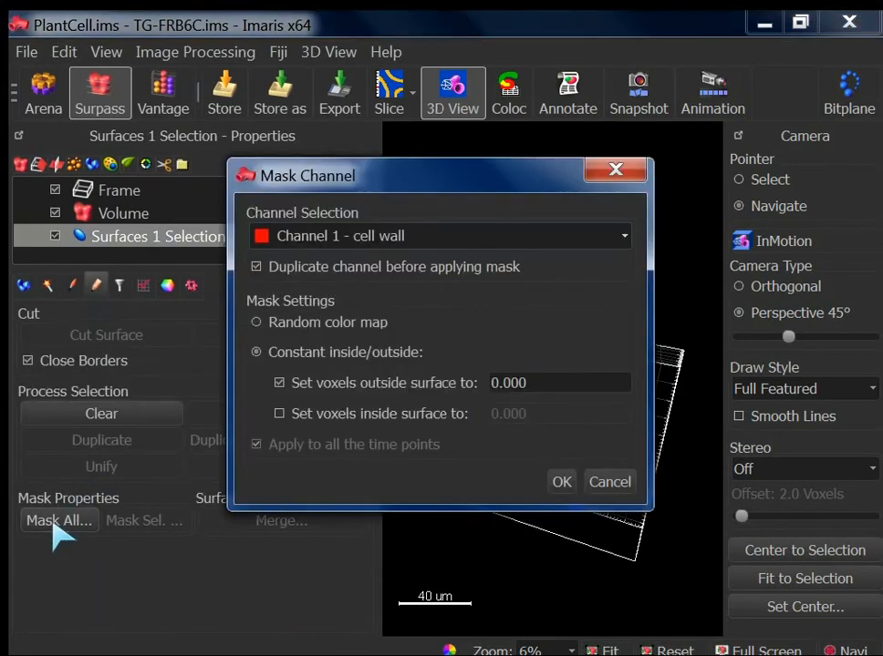
{"action": "left_click", "coordinate": [257, 268]}
{"action": "left_click_drag", "start_coordinate": [401, 183], "coordinate": [509, 204]}
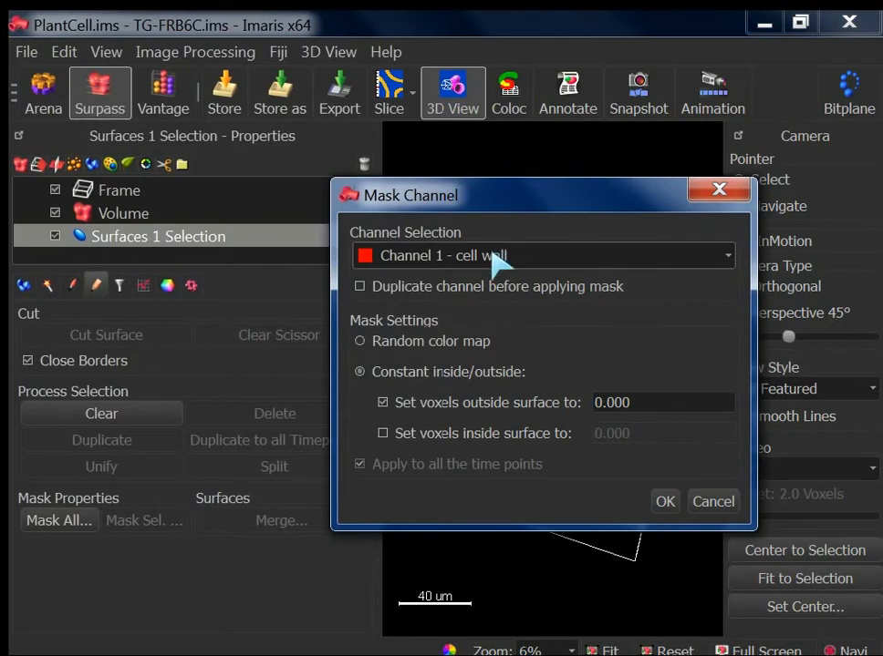
{"action": "left_click", "coordinate": [492, 254]}
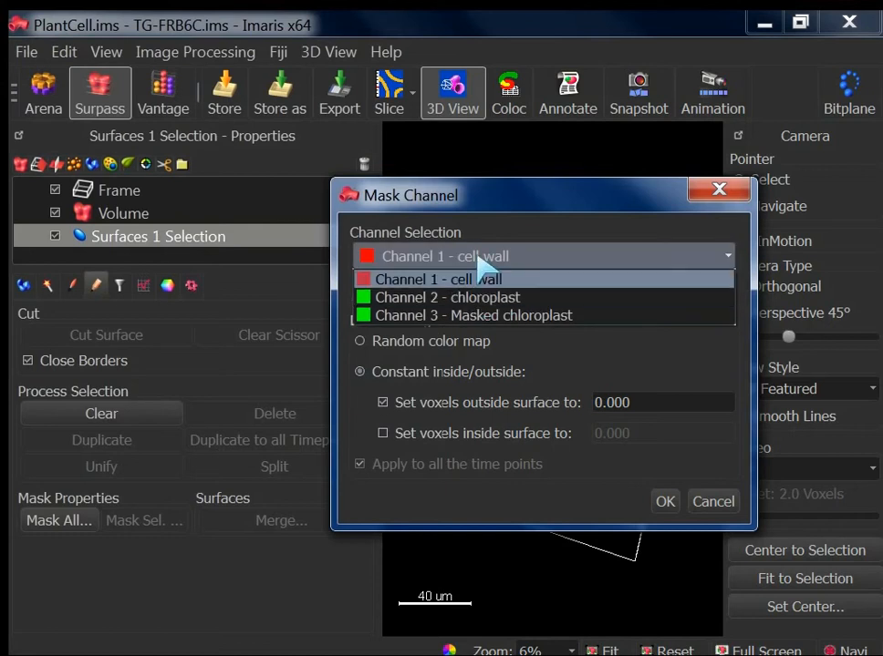
{"action": "left_click", "coordinate": [477, 257]}
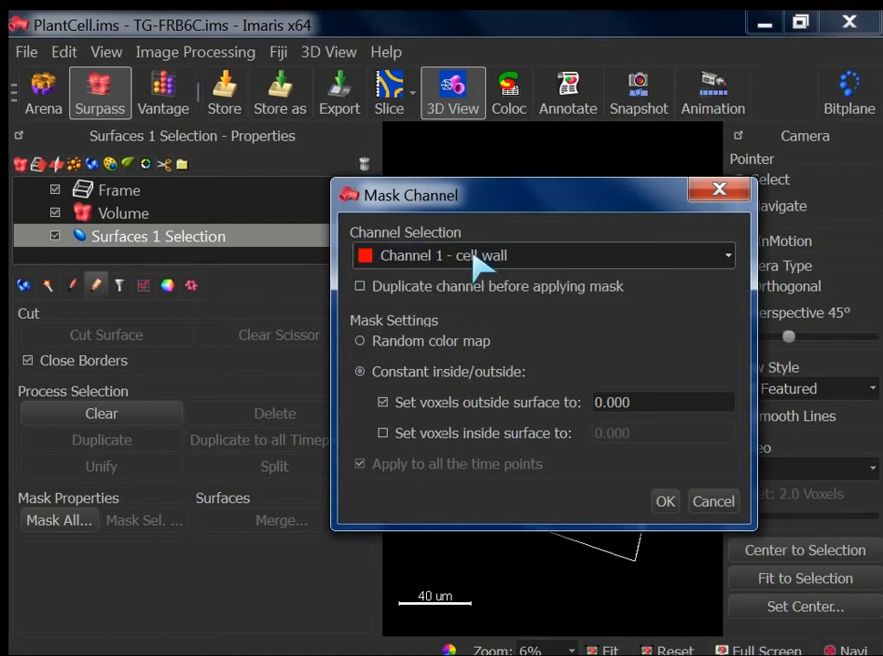
{"action": "left_click", "coordinate": [359, 286]}
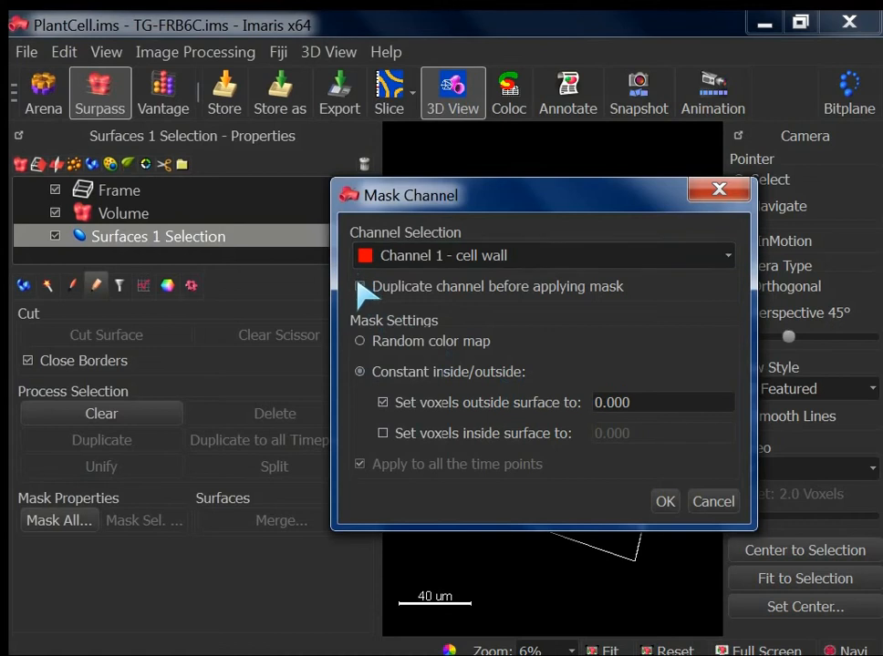
{"action": "left_click", "coordinate": [667, 500]}
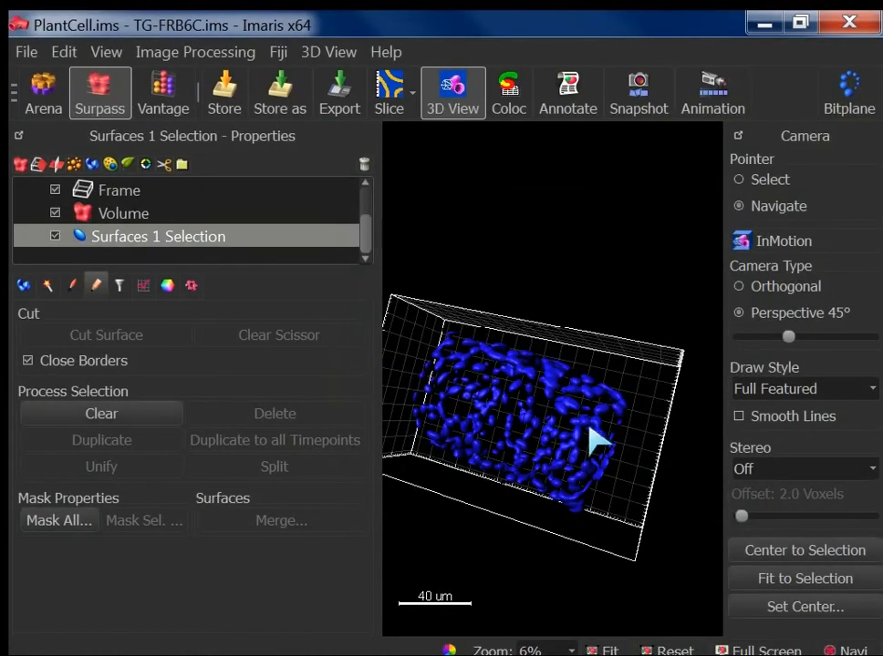
Step: Hide the Surfaces 1 Selection object while keeping the Volume displayed
{"action": "left_click", "coordinate": [55, 212]}
{"action": "left_click", "coordinate": [55, 212]}
{"action": "left_click", "coordinate": [54, 237]}
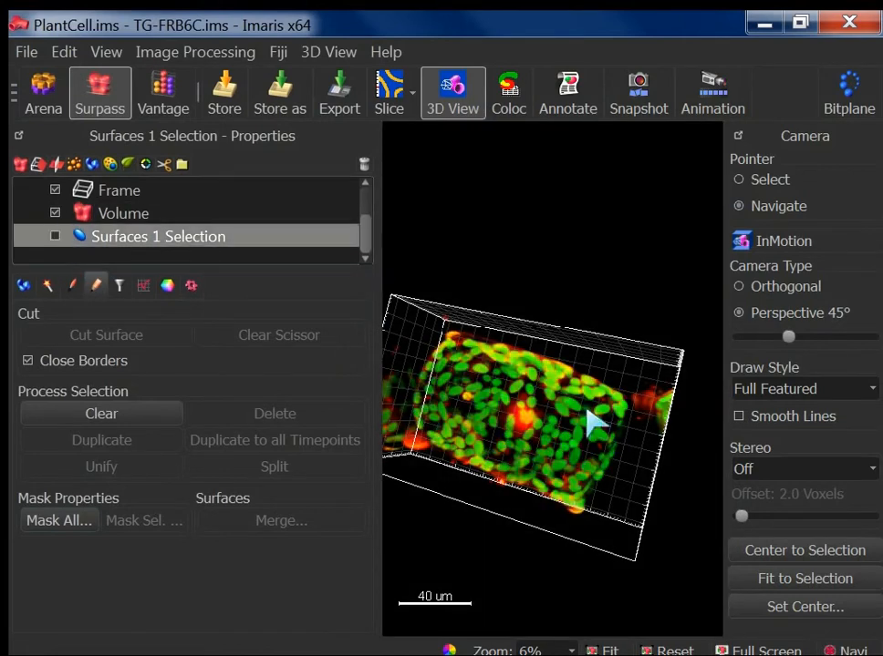
Step: Hide all channels except Masked cell wall in the display adjustment and inspect the masked signal in the 3D view
{"action": "key", "text": "ctrl+d"}
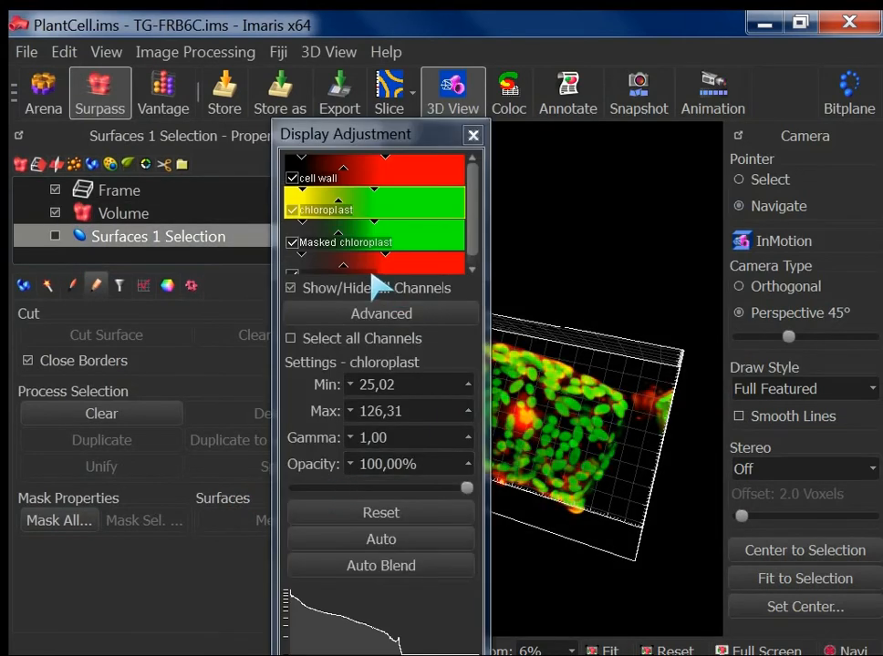
{"action": "left_click", "coordinate": [291, 288]}
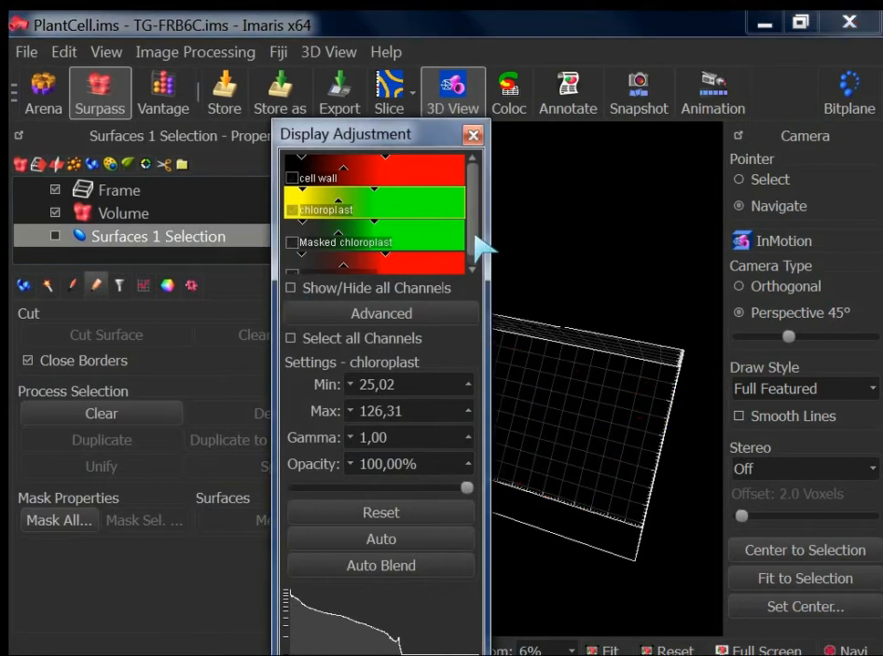
{"action": "scroll", "coordinate": [479, 244], "scroll_direction": "down", "scroll_amount": 1}
{"action": "left_click", "coordinate": [293, 264]}
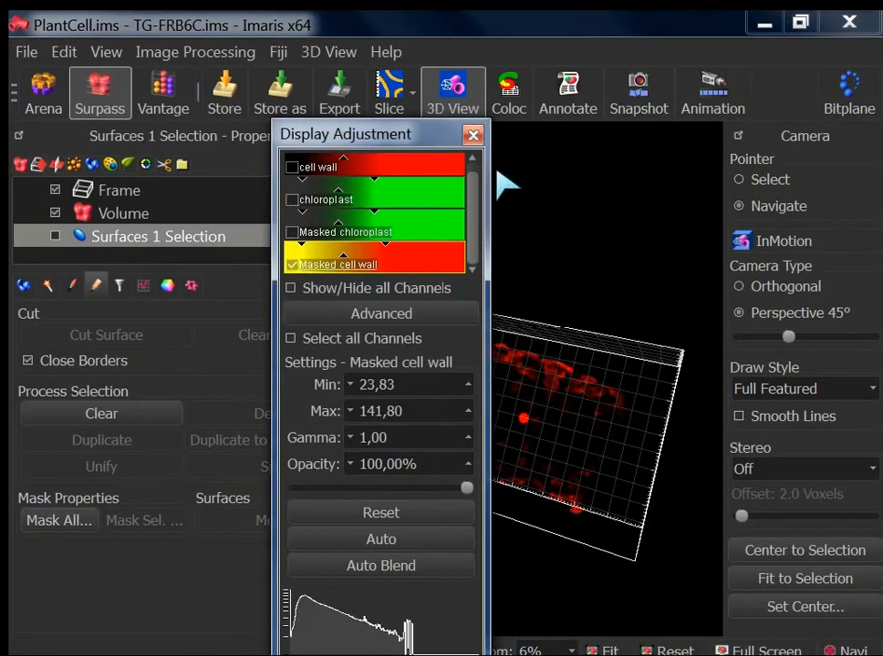
{"action": "left_click", "coordinate": [473, 135]}
{"action": "left_click_drag", "start_coordinate": [483, 155], "coordinate": [601, 380]}
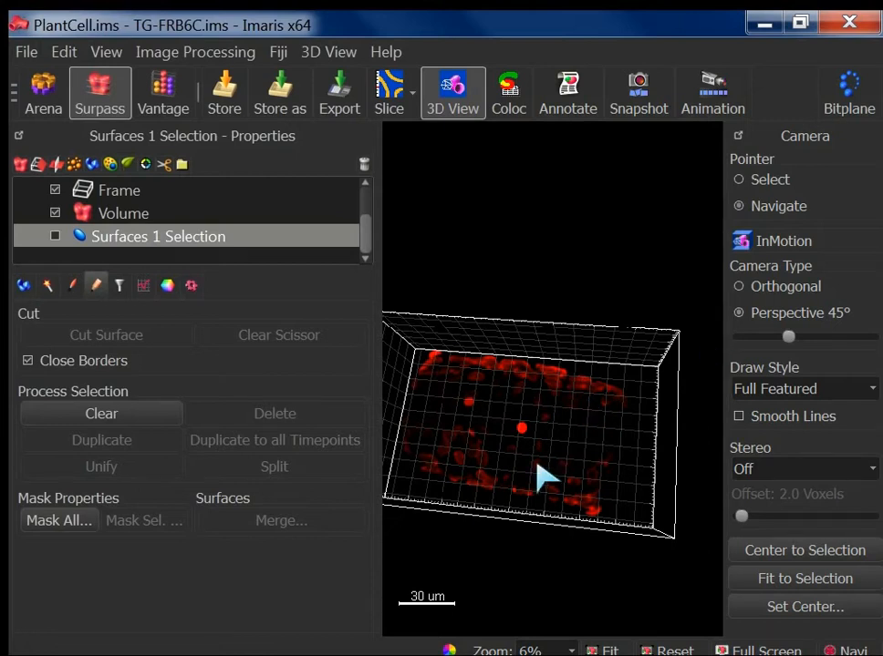
{"action": "scroll", "coordinate": [545, 479], "scroll_direction": "down", "scroll_amount": 4}
{"action": "left_click_drag", "start_coordinate": [545, 479], "coordinate": [531, 489]}
{"action": "scroll", "coordinate": [538, 440], "scroll_direction": "up", "scroll_amount": 5}
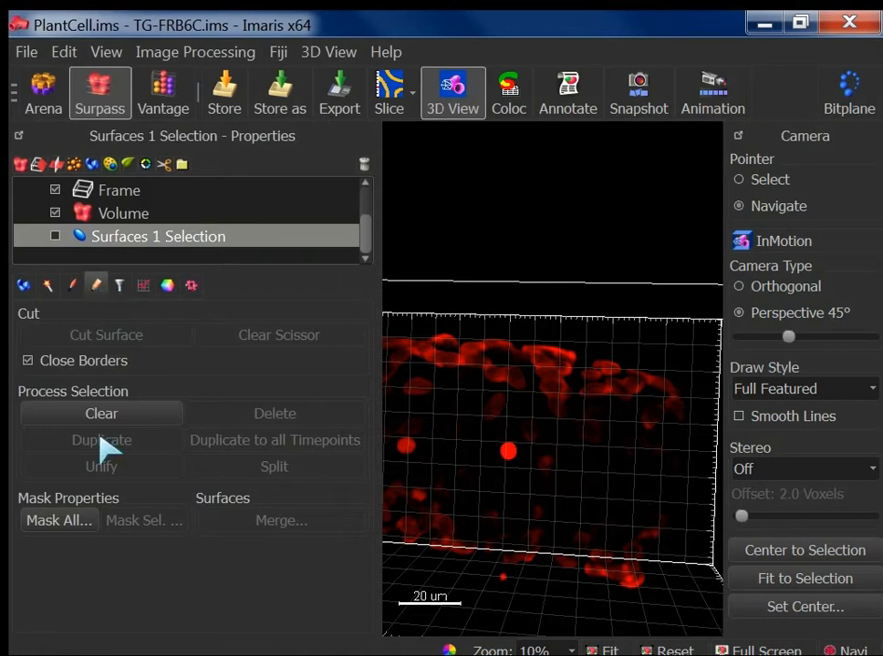
Step: Show the Surfaces 1 Selection object again and hide the Volume
{"action": "left_click", "coordinate": [119, 286]}
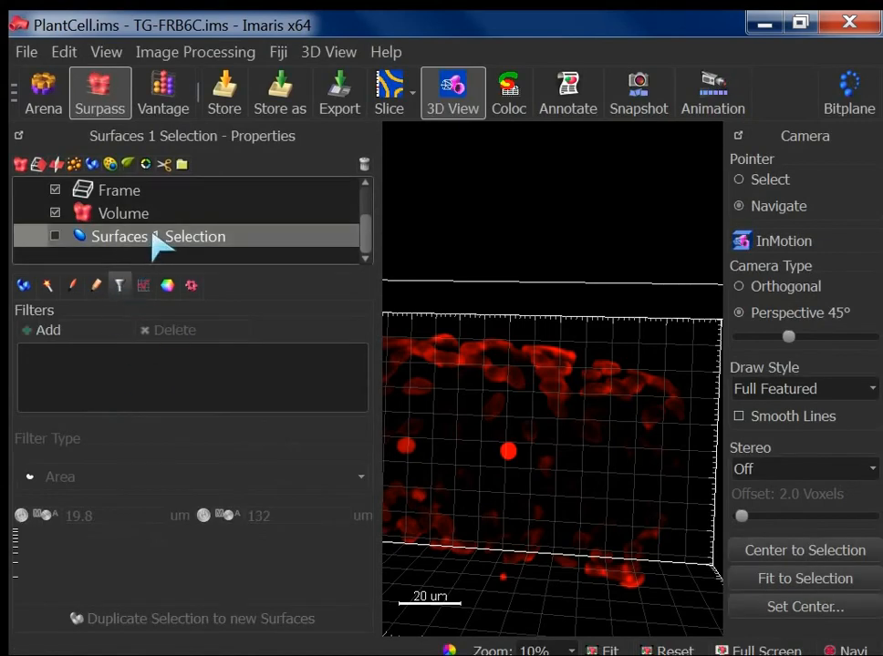
{"action": "left_click", "coordinate": [55, 237]}
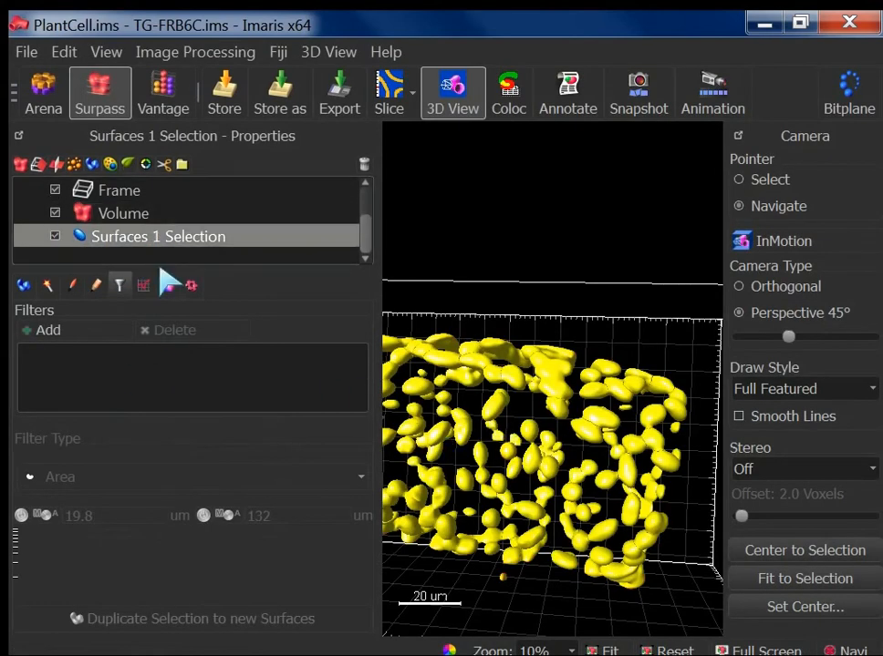
{"action": "left_click", "coordinate": [55, 213]}
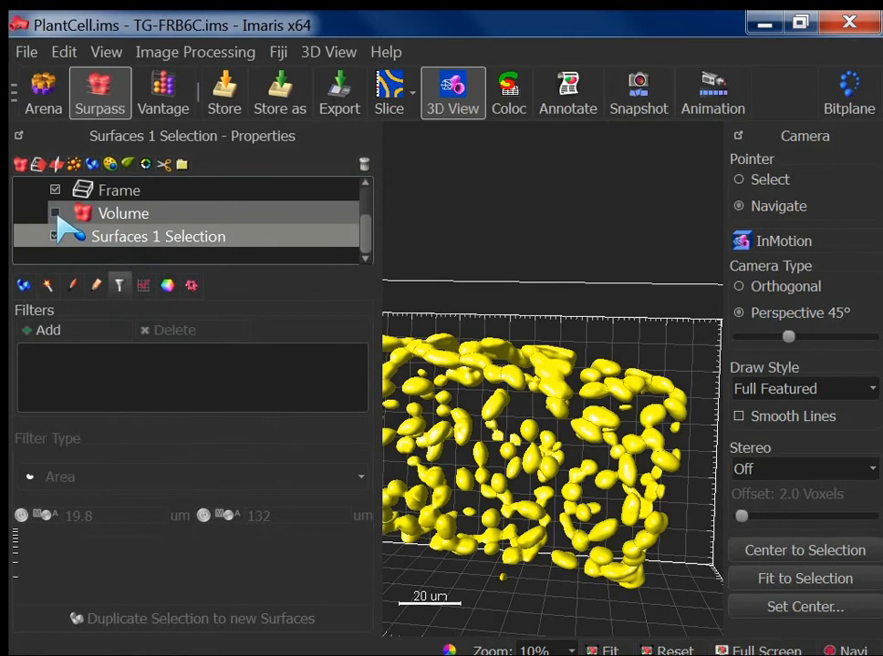
Step: Examine the overall statistics of Surfaces 1 Selection alongside the surfaces in the 3D view
{"action": "left_click", "coordinate": [146, 288]}
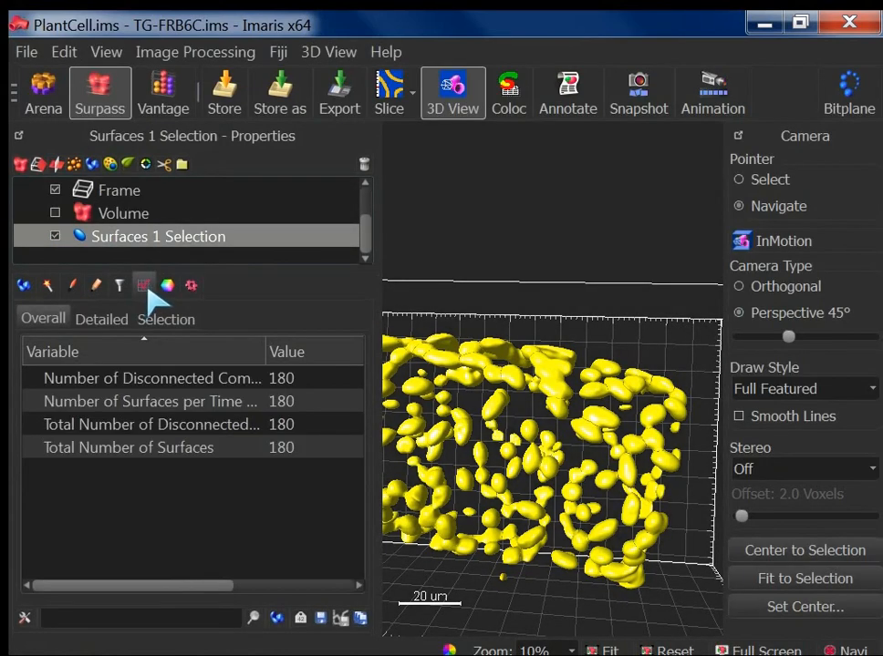
{"action": "left_click_drag", "start_coordinate": [516, 445], "coordinate": [518, 443]}
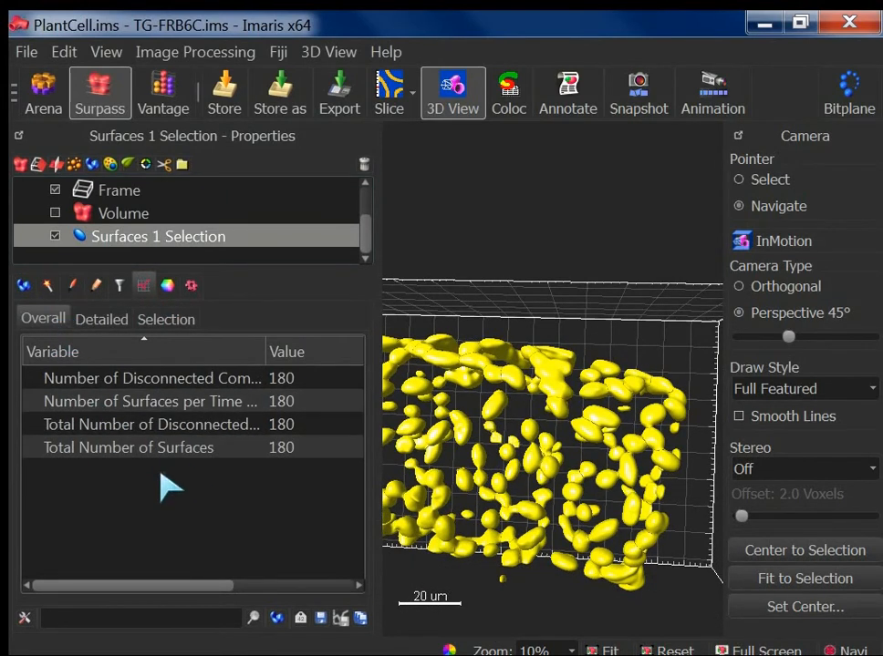
{"action": "left_click_drag", "start_coordinate": [490, 448], "coordinate": [468, 460]}
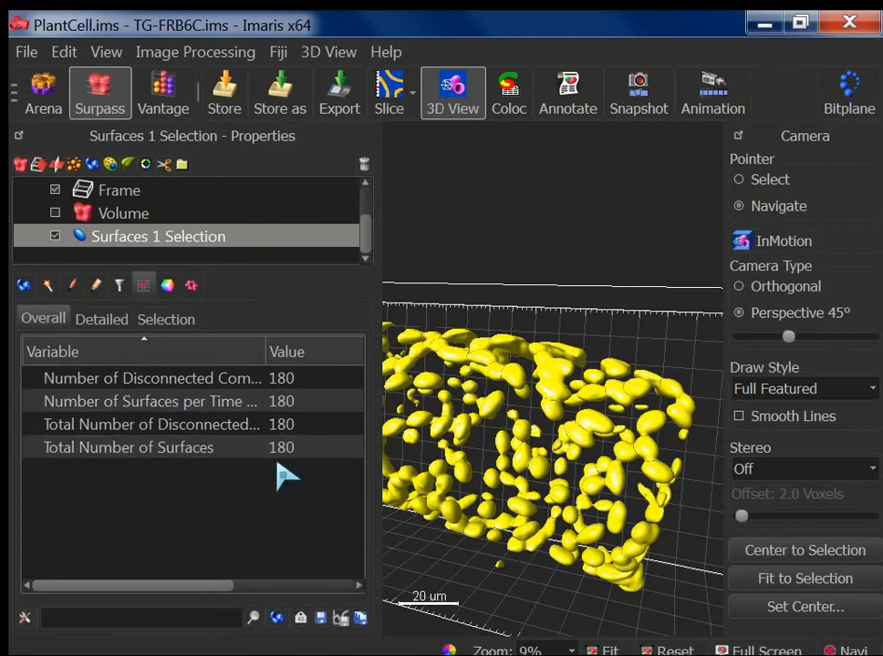
{"action": "scroll", "coordinate": [528, 439], "scroll_direction": "down", "scroll_amount": 5}
{"action": "left_click_drag", "start_coordinate": [539, 438], "coordinate": [628, 361]}
{"action": "scroll", "coordinate": [481, 568], "scroll_direction": "up", "scroll_amount": 6}
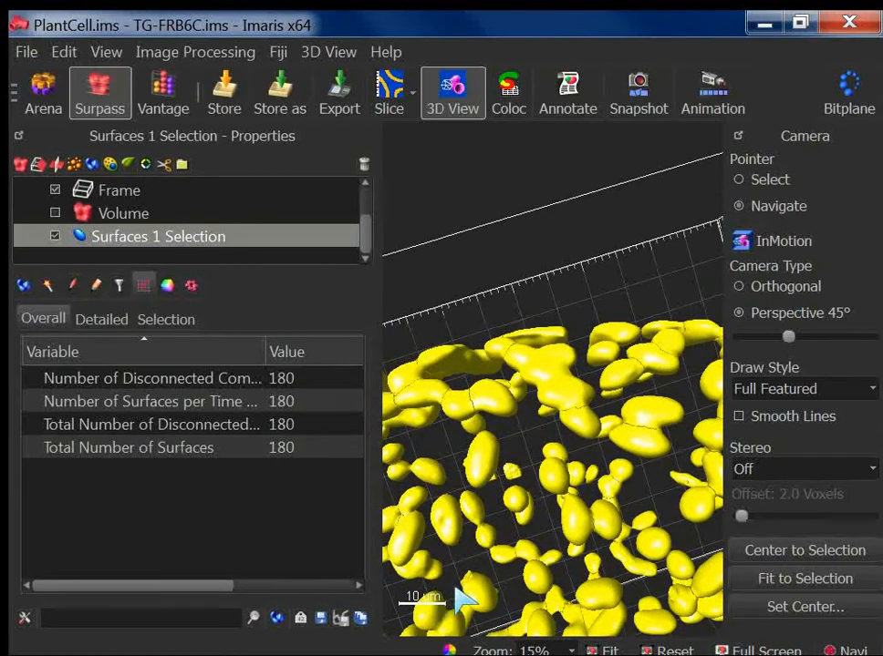
Step: Display the detailed statistics as Specific Values for Area and sort the surfaces by value in descending order
{"action": "left_click", "coordinate": [91, 320]}
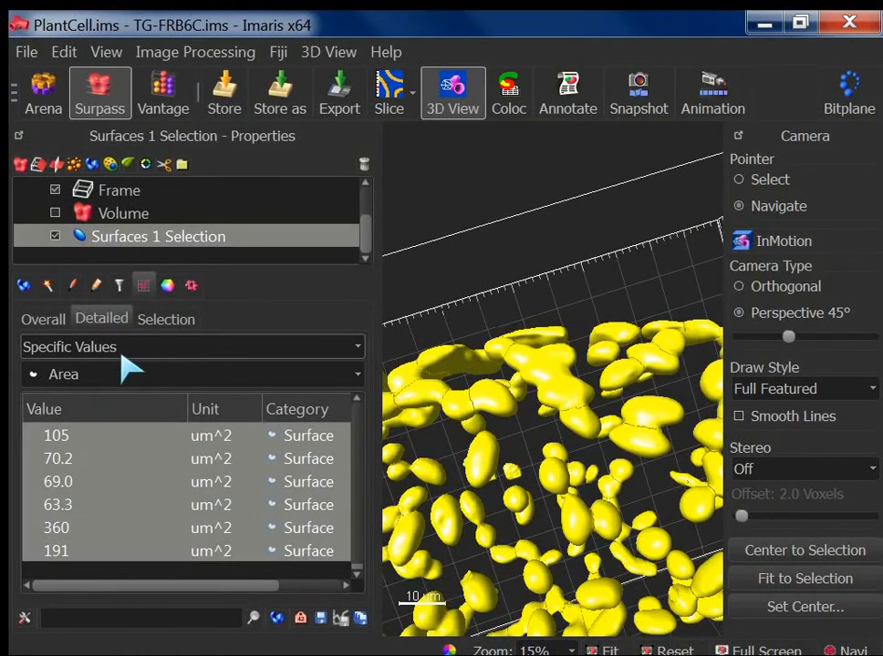
{"action": "left_click", "coordinate": [122, 351]}
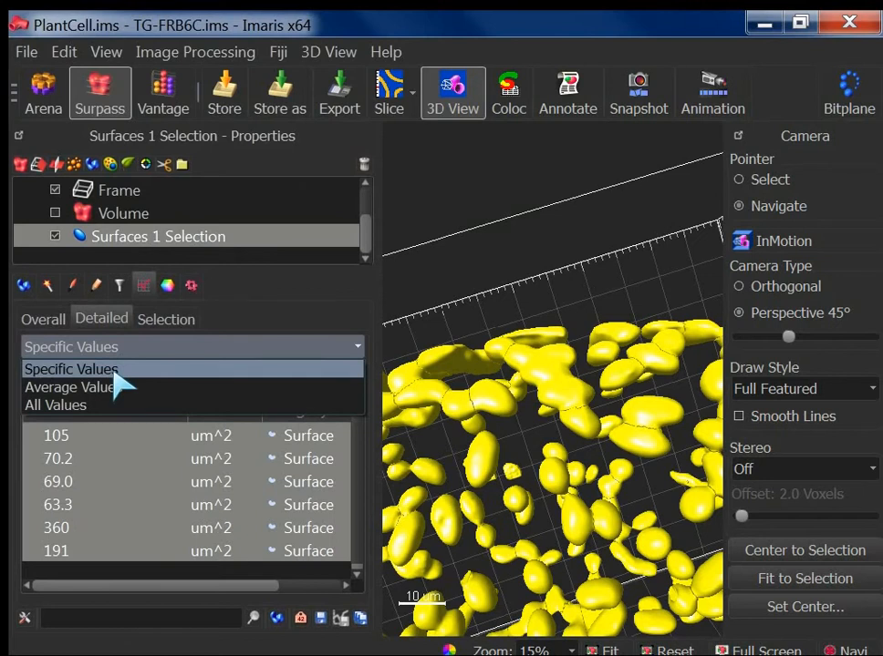
{"action": "left_click", "coordinate": [114, 372]}
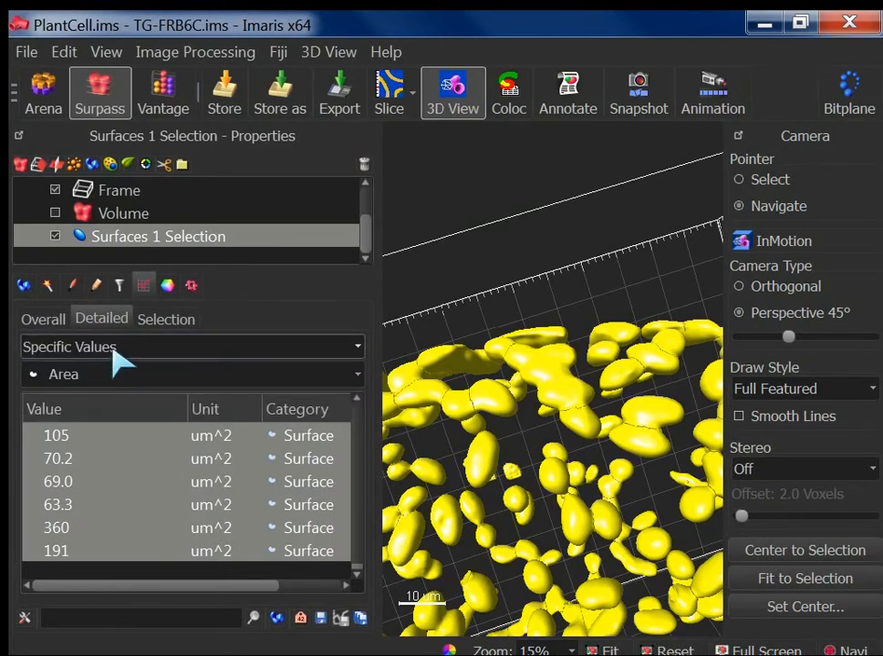
{"action": "left_click", "coordinate": [116, 353]}
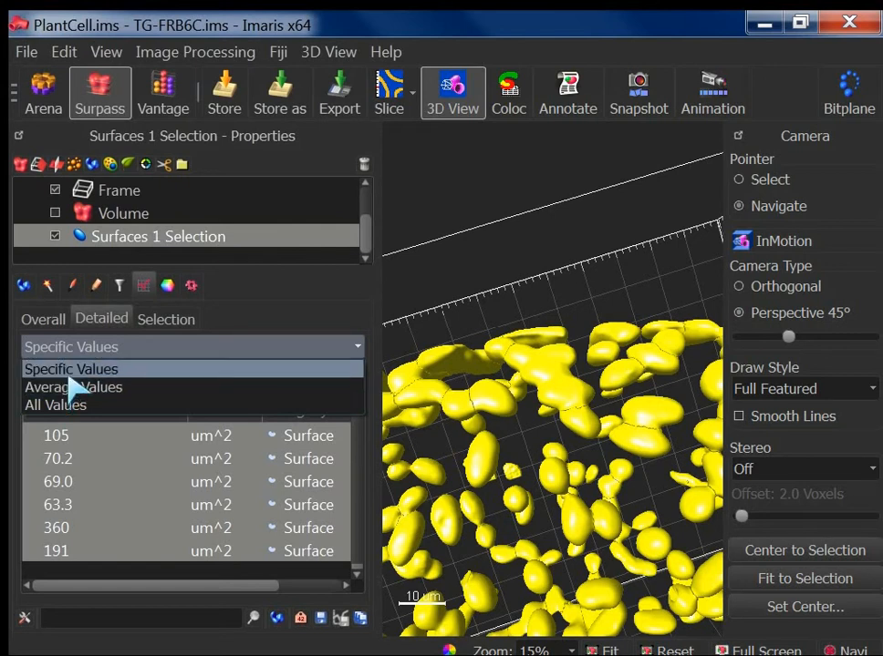
{"action": "left_click", "coordinate": [70, 376]}
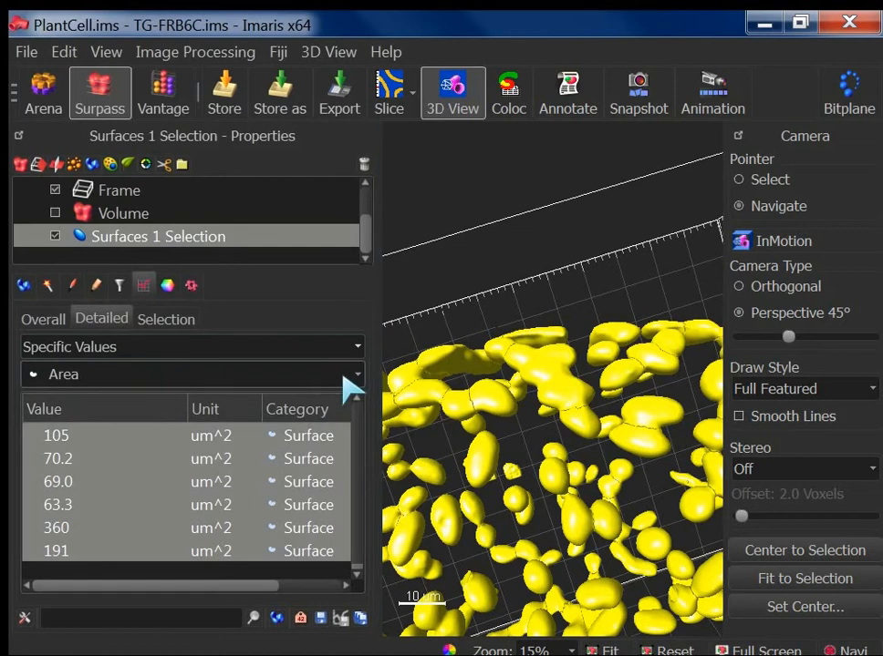
{"action": "left_click", "coordinate": [108, 407]}
{"action": "left_click", "coordinate": [108, 410]}
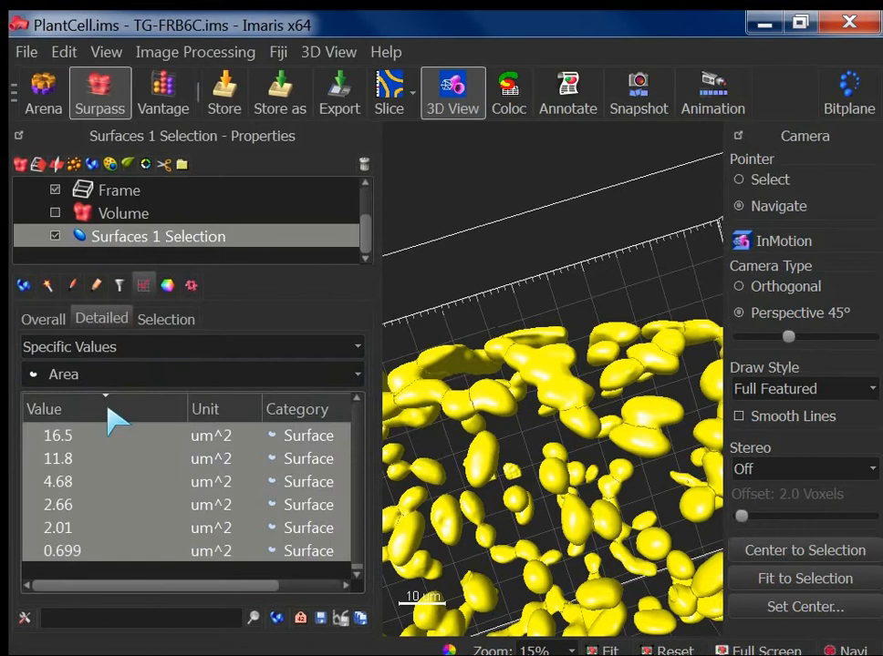
Step: Select the surface with the 16.5 um^2 area in the list and locate it by fitting the 3D view to the selection
{"action": "left_click_drag", "start_coordinate": [257, 584], "coordinate": [324, 584]}
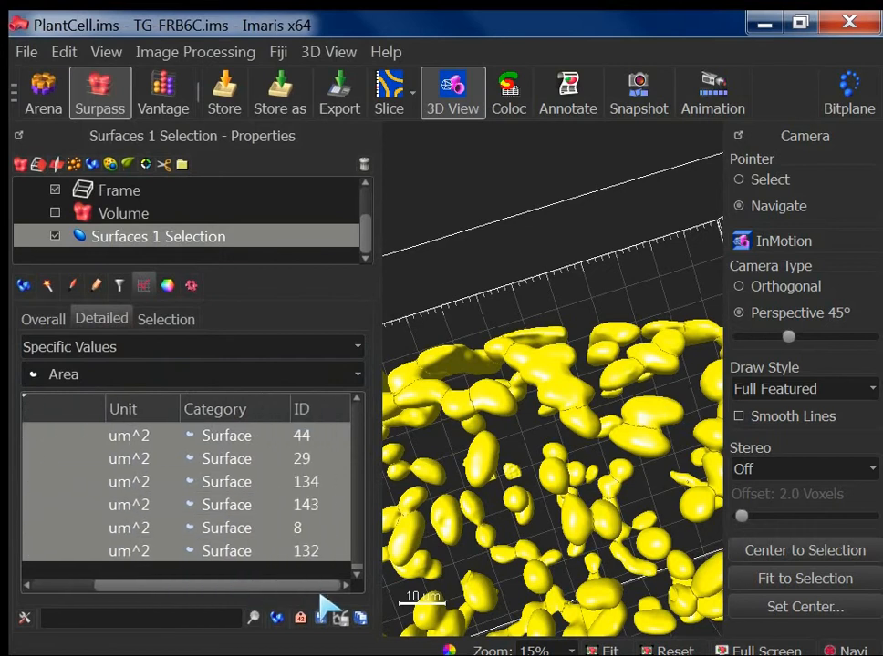
{"action": "left_click", "coordinate": [319, 486]}
{"action": "left_click_drag", "start_coordinate": [207, 584], "coordinate": [101, 565]}
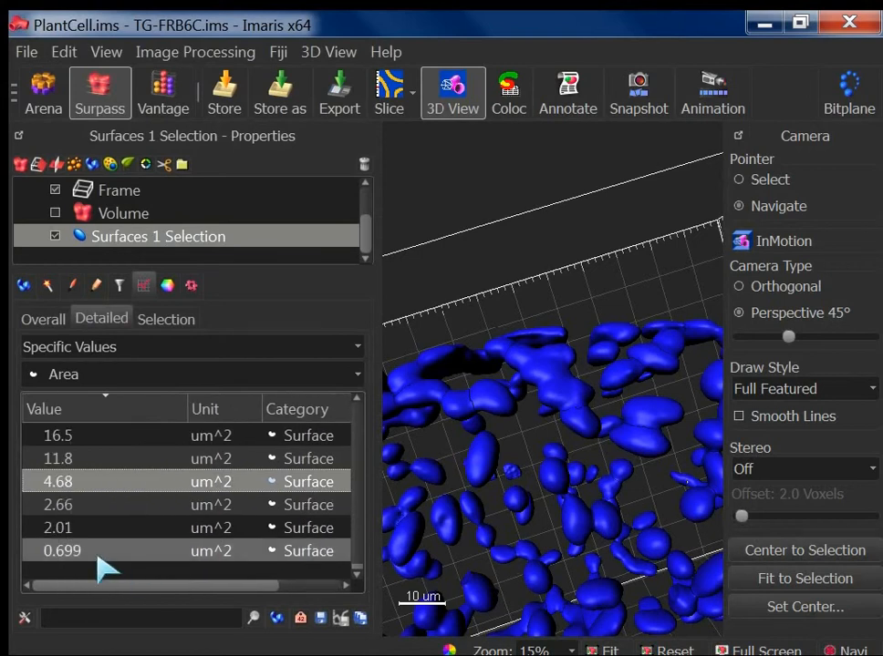
{"action": "left_click", "coordinate": [102, 437]}
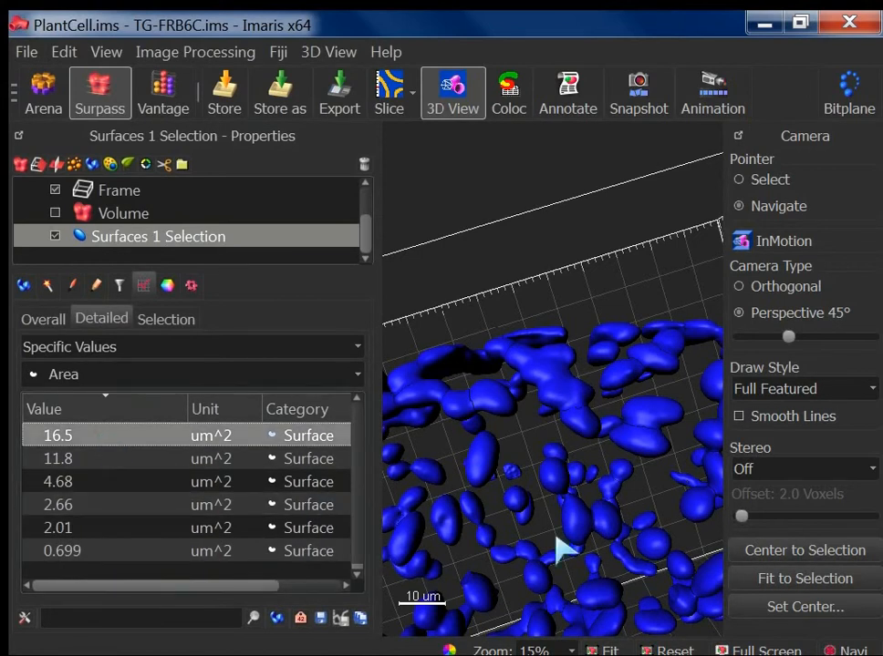
{"action": "left_click", "coordinate": [775, 580]}
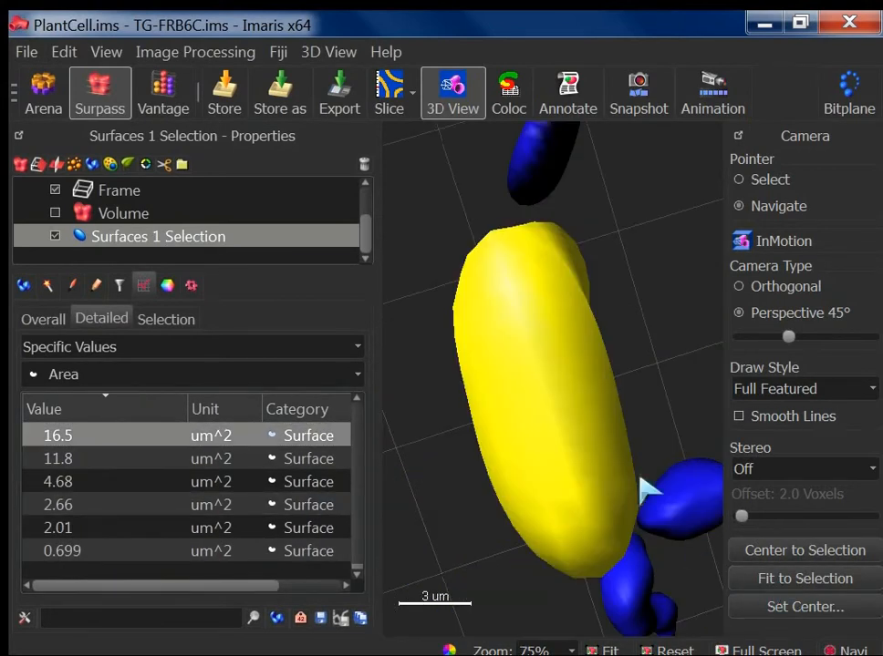
{"action": "scroll", "coordinate": [642, 489], "scroll_direction": "down", "scroll_amount": 5}
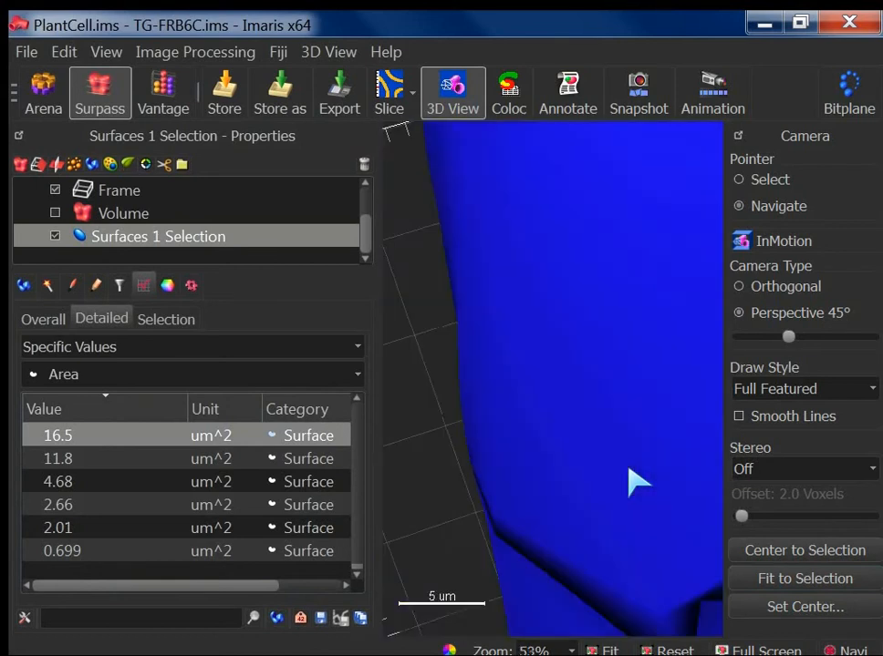
{"action": "scroll", "coordinate": [639, 484], "scroll_direction": "down", "scroll_amount": 8}
{"action": "scroll", "coordinate": [707, 347], "scroll_direction": "up", "scroll_amount": 1}
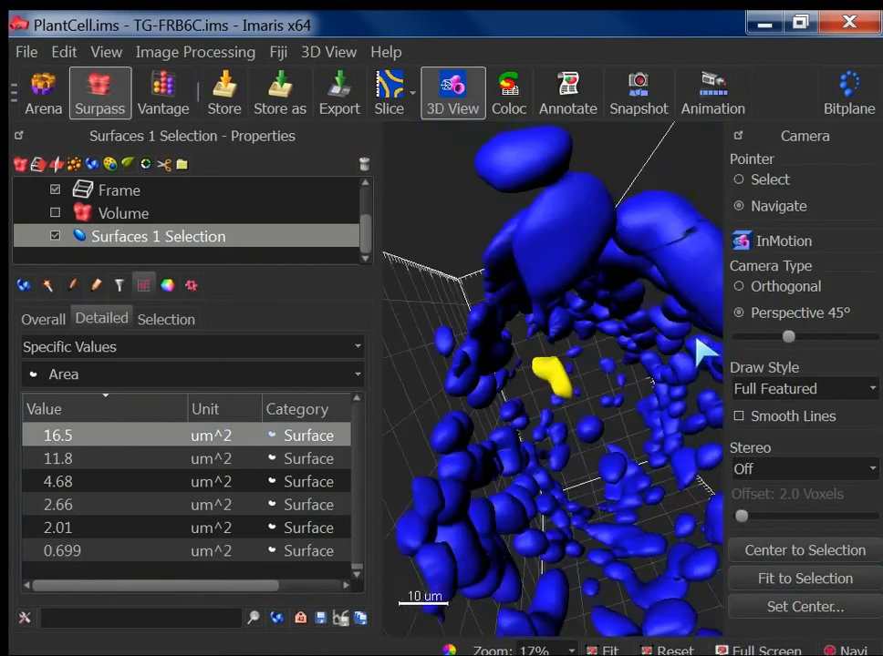
{"action": "scroll", "coordinate": [707, 351], "scroll_direction": "down", "scroll_amount": 1}
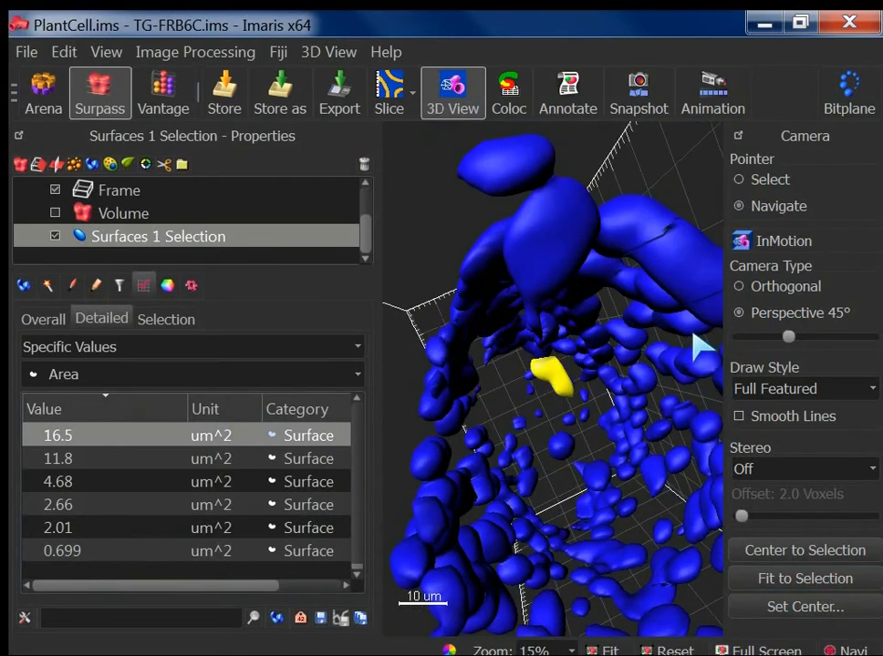
Step: Compare both ends of the Area list by sorting it in ascending order and back in descending order
{"action": "left_click", "coordinate": [114, 413]}
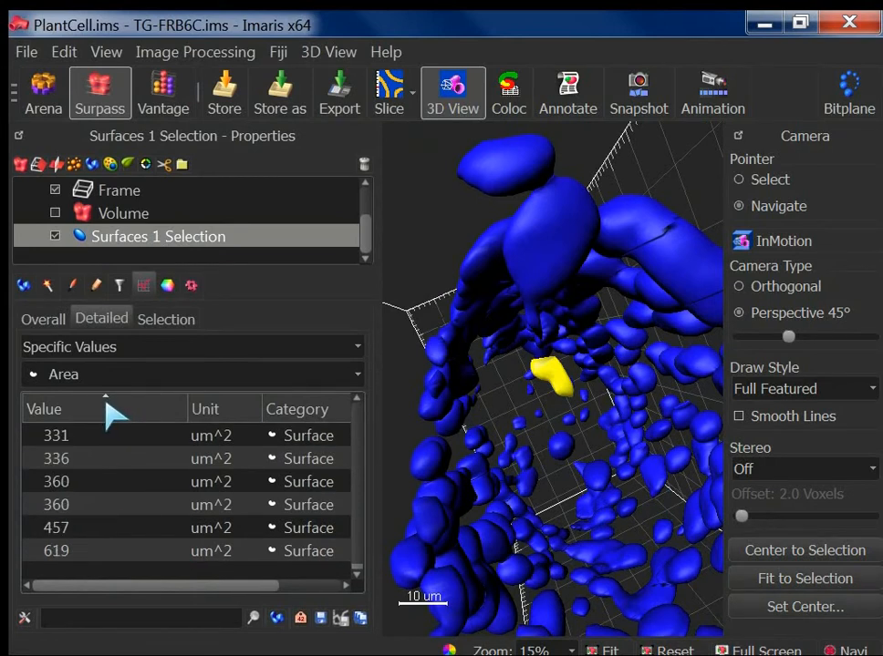
{"action": "left_click", "coordinate": [114, 412]}
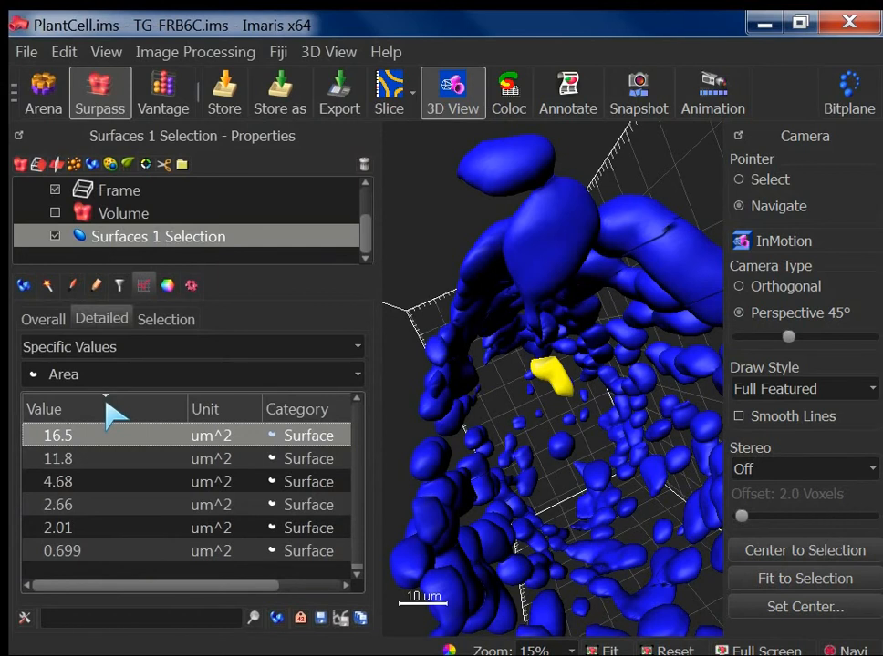
Step: Select the surfaces with areas from 16.5 down to 0.699 um^2 in the list and inspect where they lie in the 3D view
{"action": "left_click", "coordinate": [98, 459]}
{"action": "left_click", "coordinate": [101, 446]}
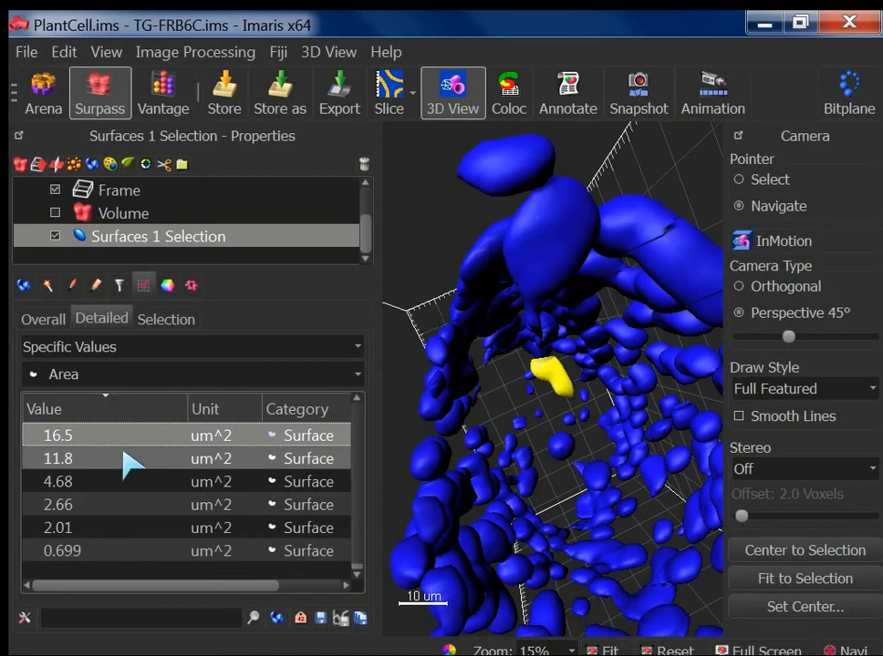
{"action": "left_click_drag", "start_coordinate": [128, 452], "coordinate": [122, 553]}
{"action": "left_click_drag", "start_coordinate": [565, 393], "coordinate": [582, 326]}
{"action": "middle_click_drag", "start_coordinate": [582, 326], "coordinate": [591, 444]}
{"action": "left_click_drag", "start_coordinate": [590, 445], "coordinate": [590, 445]}
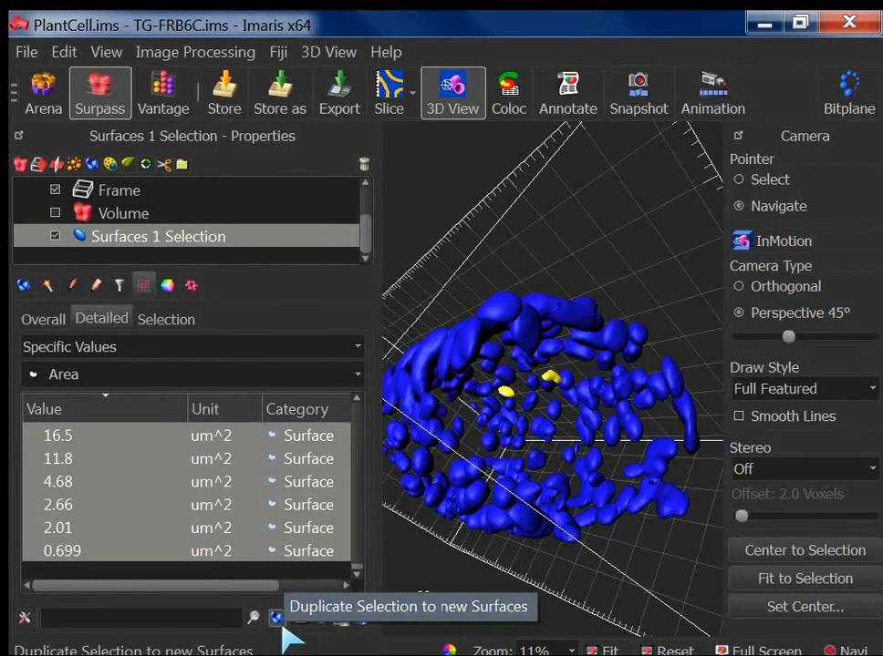
Step: Display the detailed statistics as Average Values and examine the StdDev, Median and Sum columns
{"action": "left_click", "coordinate": [119, 351]}
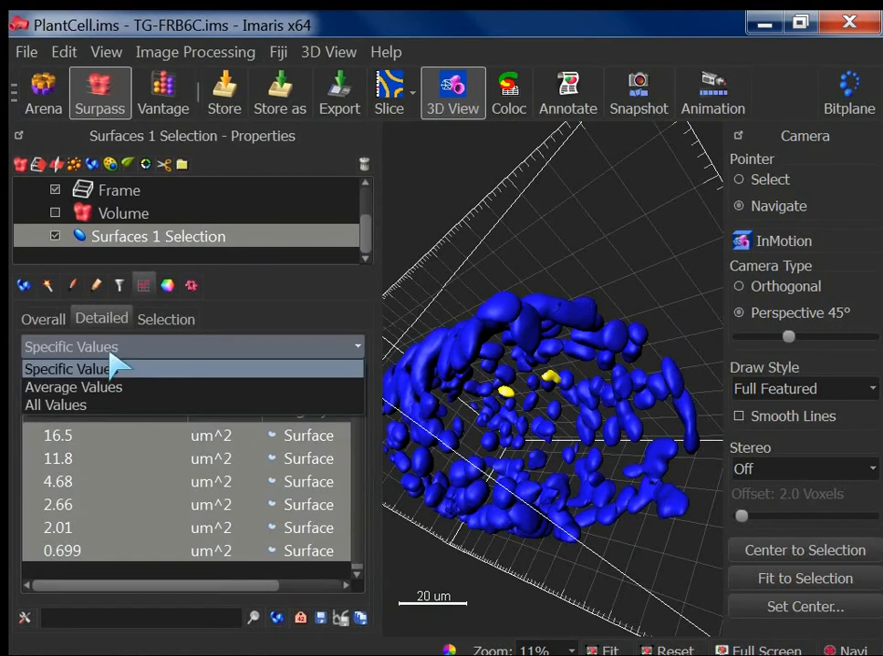
{"action": "left_click", "coordinate": [97, 389]}
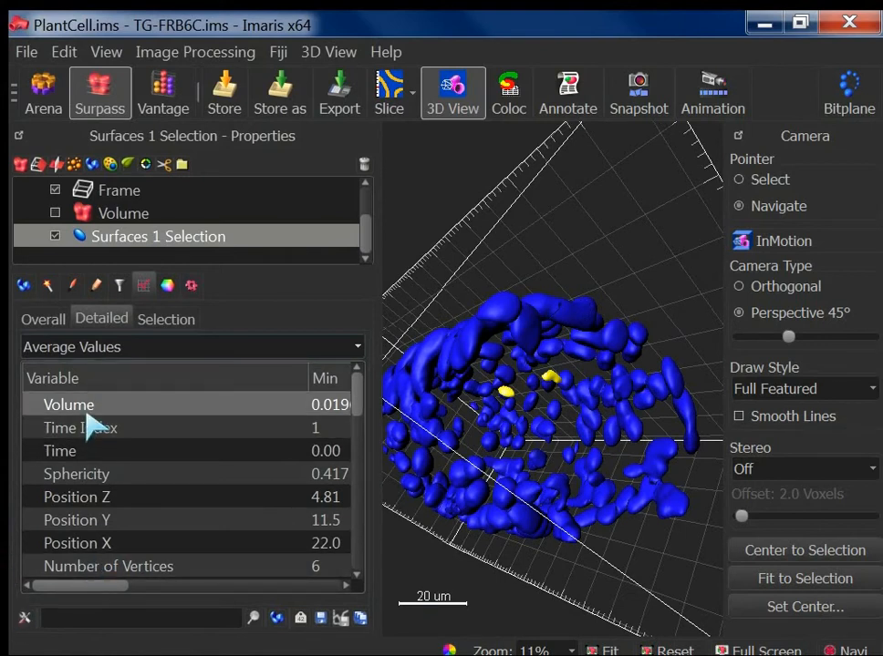
{"action": "left_click_drag", "start_coordinate": [121, 597], "coordinate": [256, 597]}
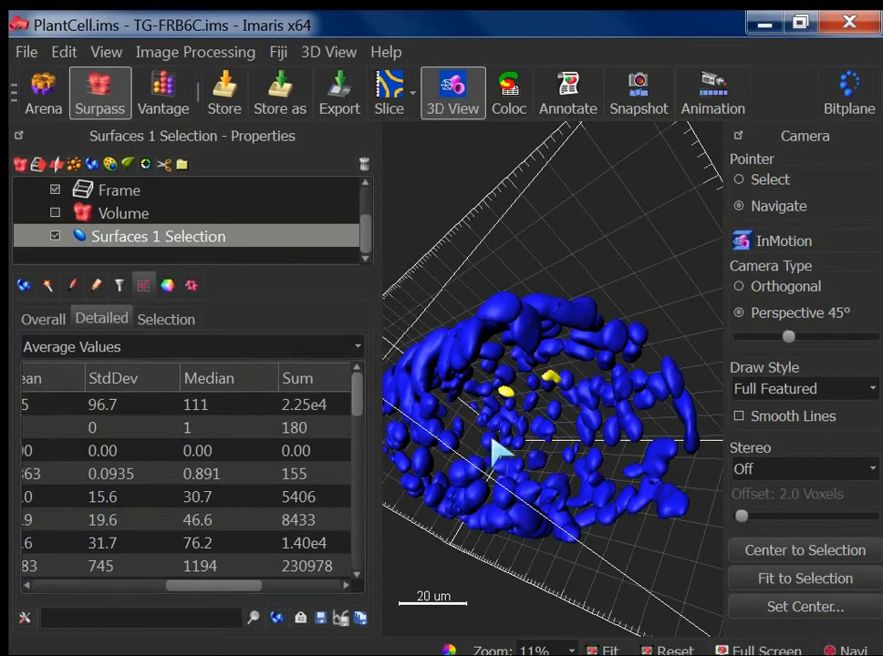
Step: Show the statistics for the current selection and examine the values of two individual surfaces picked in the 3D view
{"action": "left_click", "coordinate": [163, 321]}
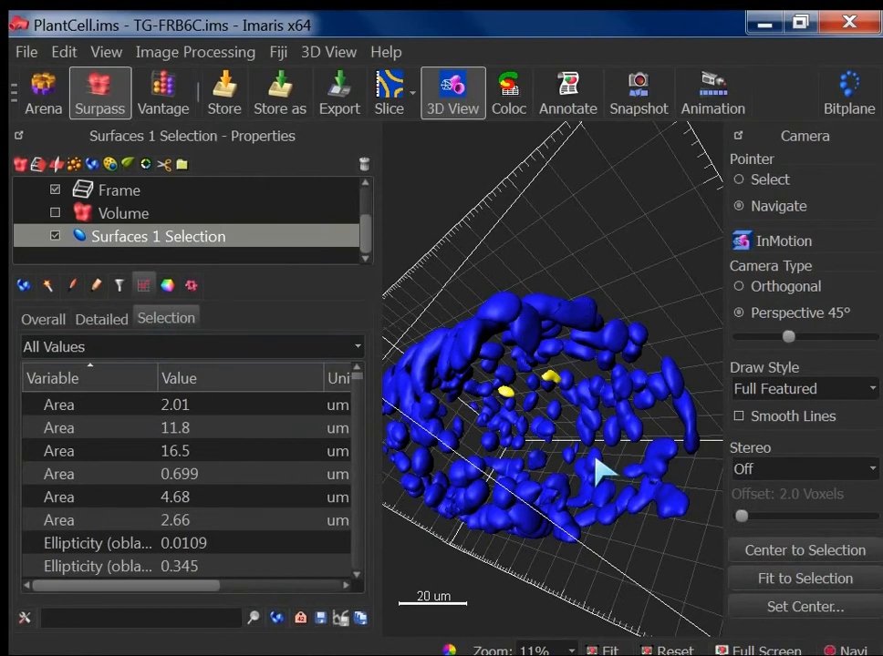
{"action": "key", "text": "Escape"}
{"action": "left_click", "coordinate": [546, 430]}
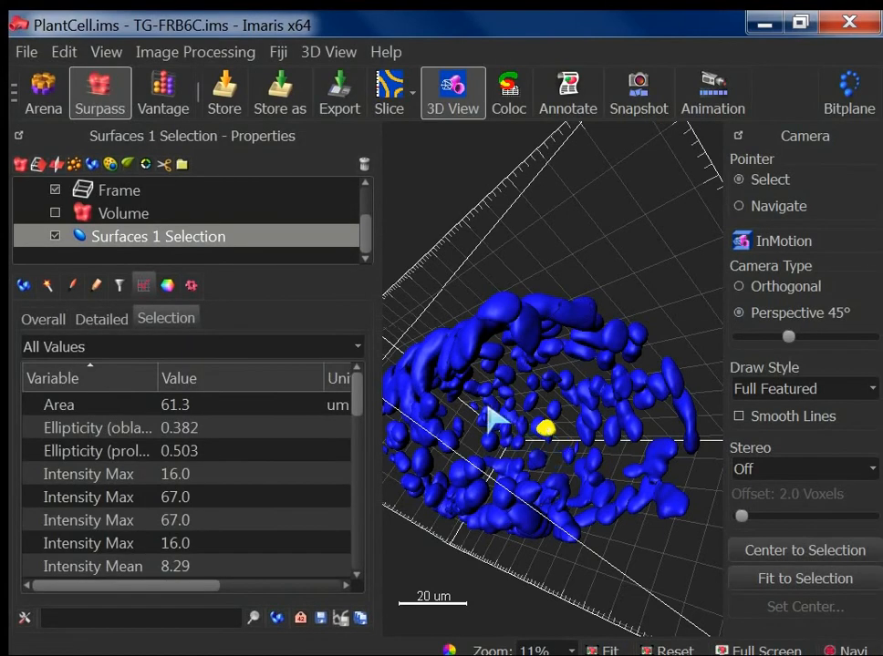
{"action": "left_click", "coordinate": [465, 363]}
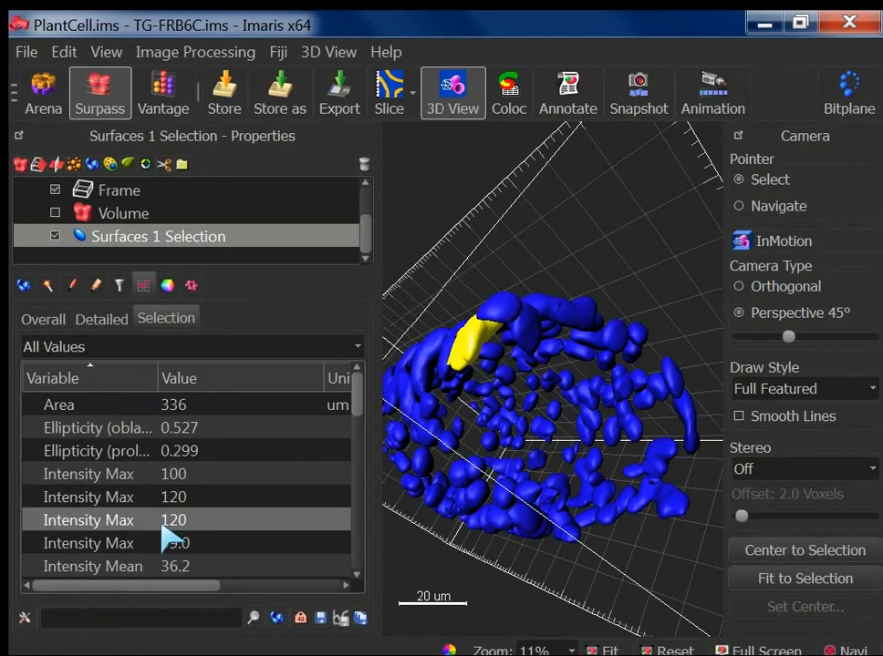
{"action": "left_click_drag", "start_coordinate": [191, 587], "coordinate": [168, 601]}
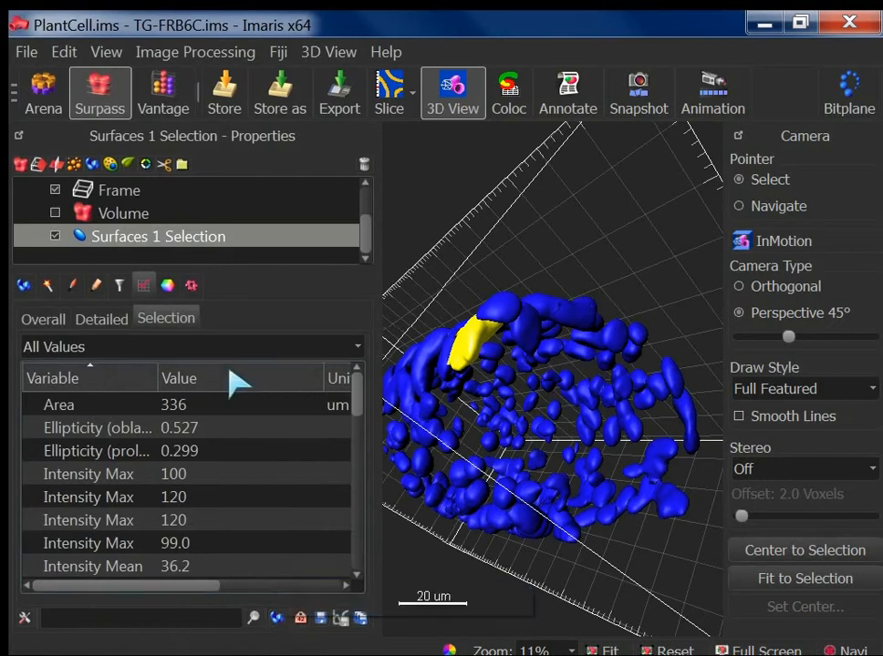
Step: Revisit the overall statistics and detailed Average Values of the surfaces and start exporting all statistics to file
{"action": "left_click", "coordinate": [114, 321]}
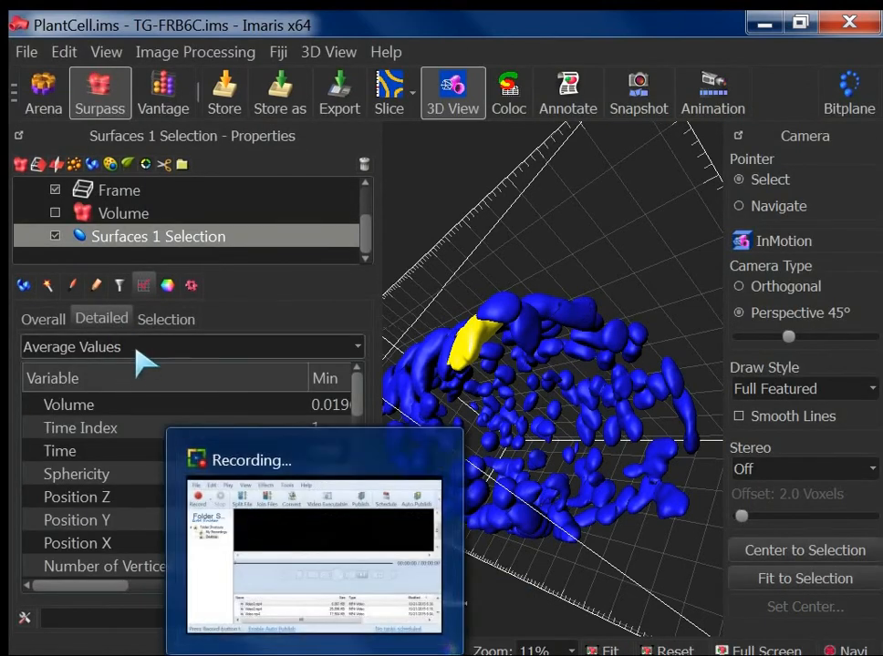
{"action": "left_click", "coordinate": [137, 349]}
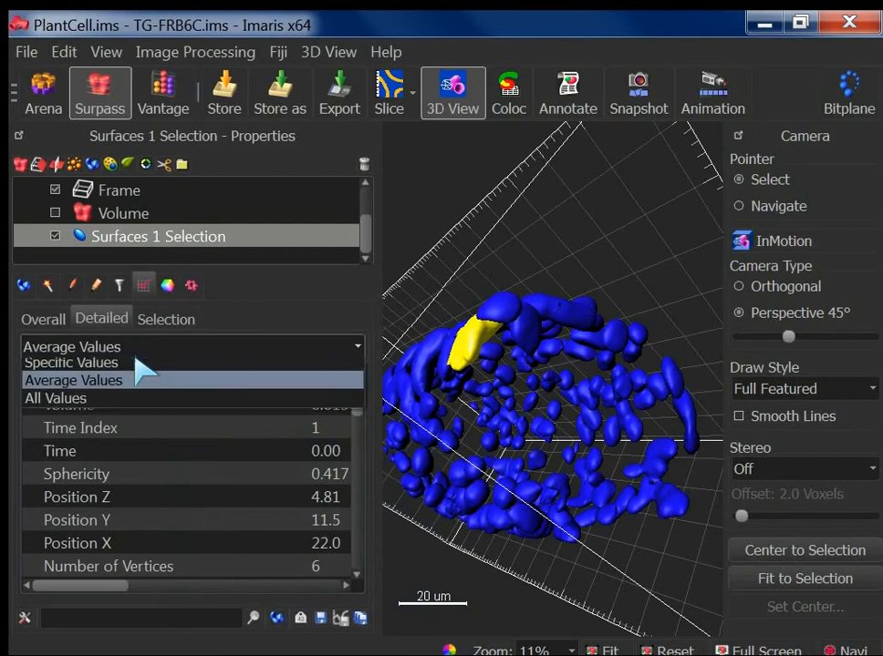
{"action": "left_click", "coordinate": [257, 317]}
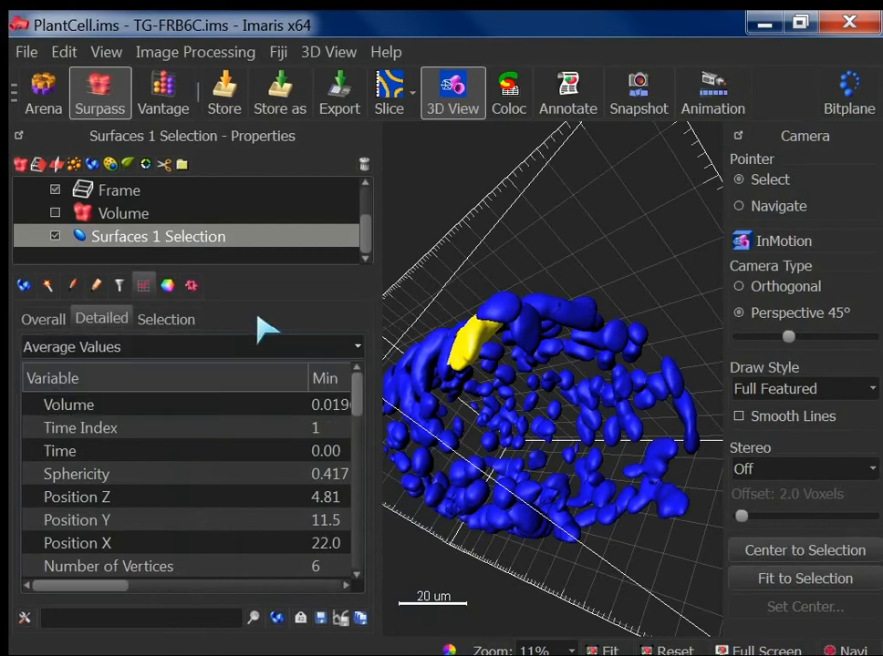
{"action": "left_click", "coordinate": [144, 323]}
{"action": "left_click", "coordinate": [56, 319]}
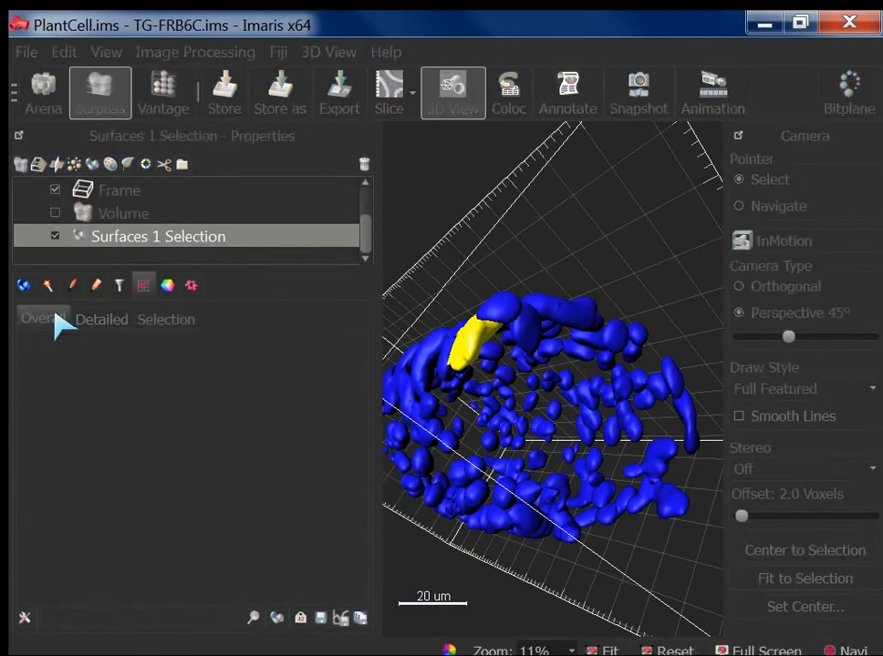
{"action": "left_click", "coordinate": [91, 320]}
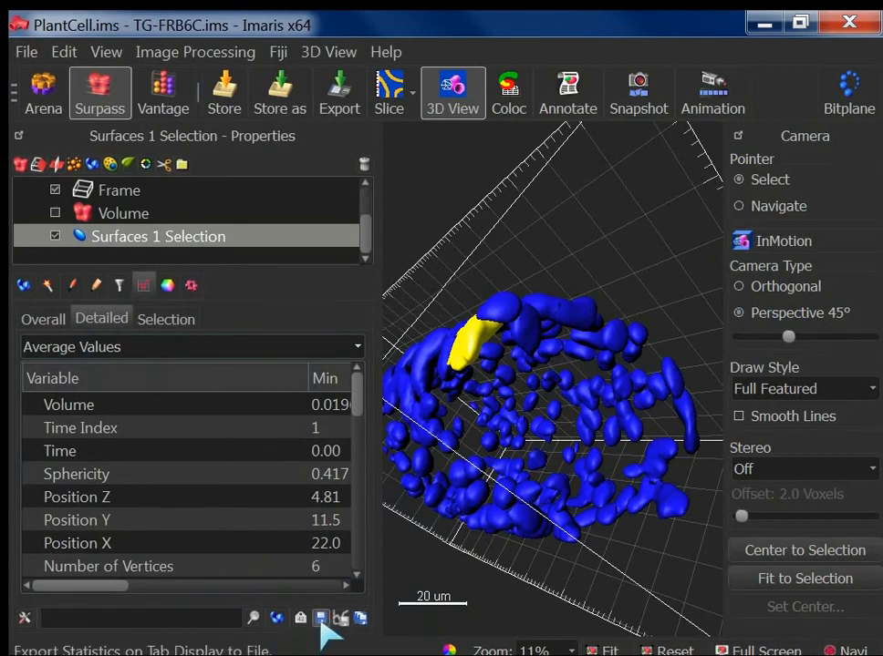
{"action": "left_click", "coordinate": [361, 618]}
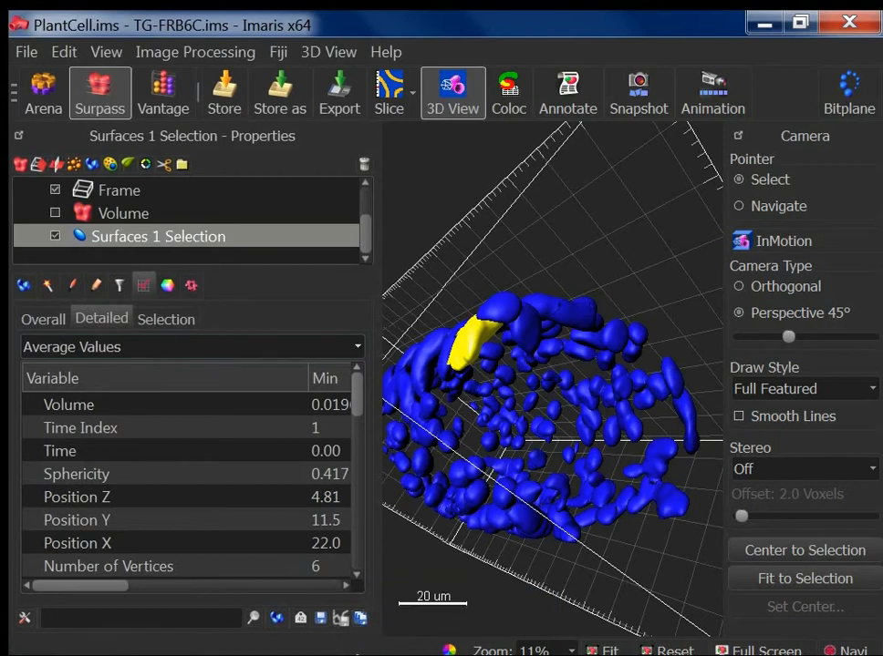
Step: Show the editing functions for Surfaces 1 Selection and deselect all surfaces in the 3D view
{"action": "left_click", "coordinate": [461, 378]}
{"action": "key", "text": "Escape"}
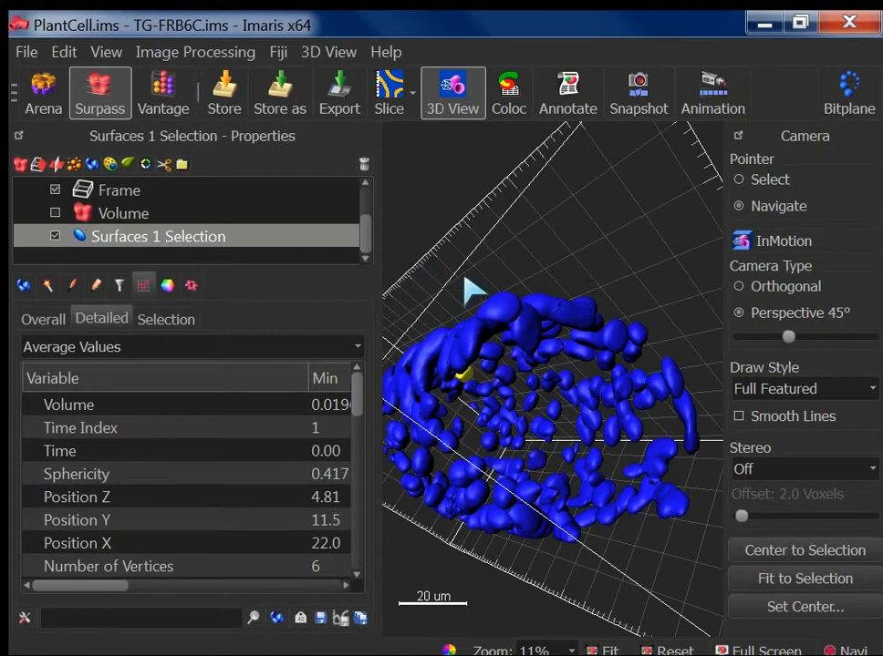
{"action": "left_click_drag", "start_coordinate": [474, 290], "coordinate": [524, 247]}
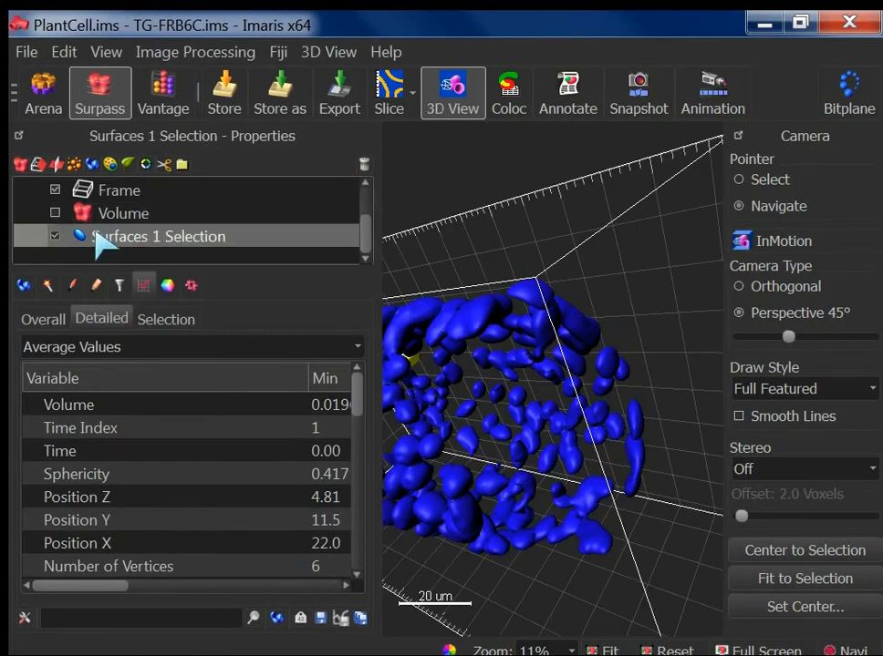
{"action": "left_click", "coordinate": [96, 284]}
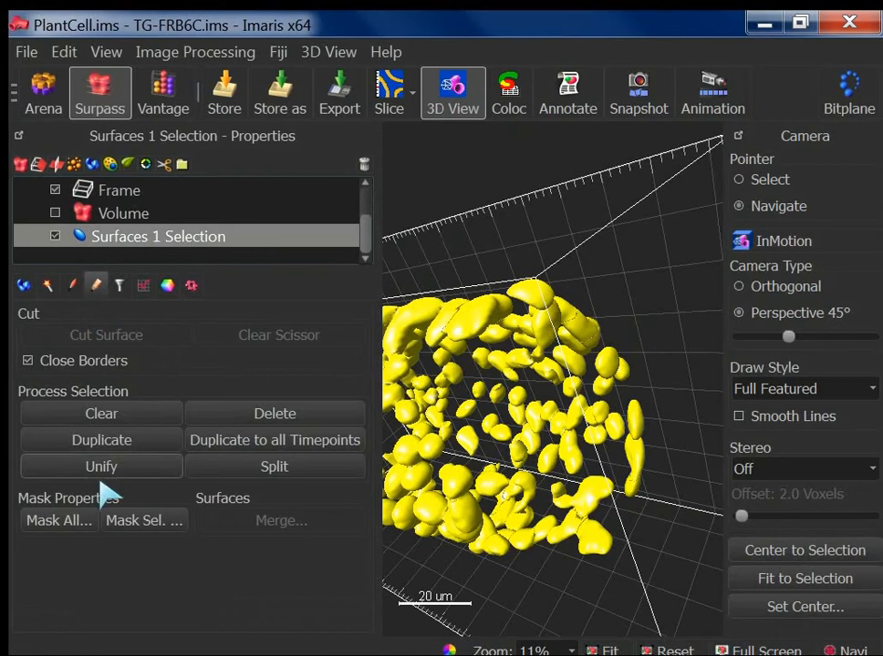
{"action": "left_click_drag", "start_coordinate": [550, 404], "coordinate": [542, 408]}
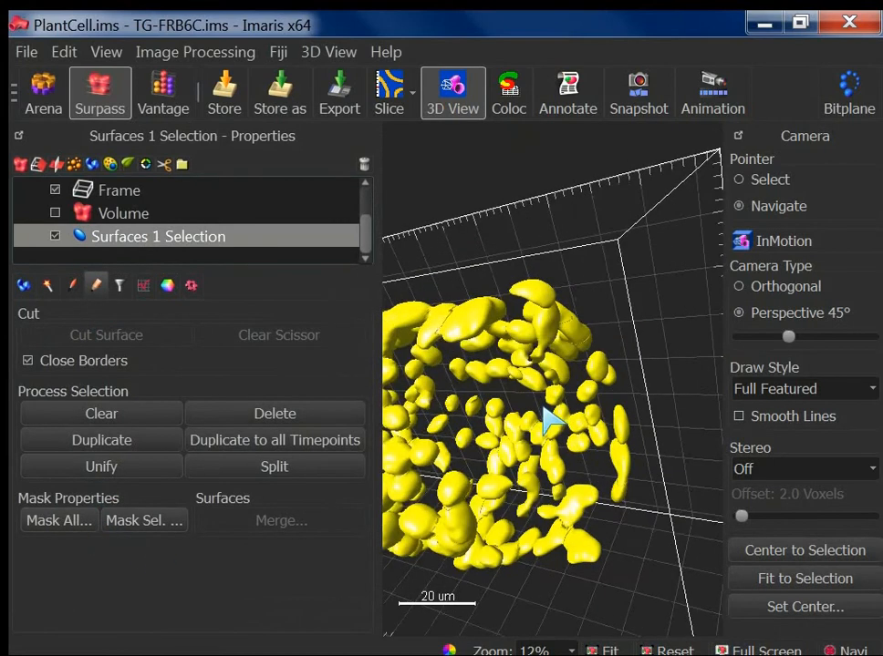
{"action": "scroll", "coordinate": [543, 408], "scroll_direction": "down", "scroll_amount": 3}
{"action": "scroll", "coordinate": [545, 418], "scroll_direction": "down", "scroll_amount": 1}
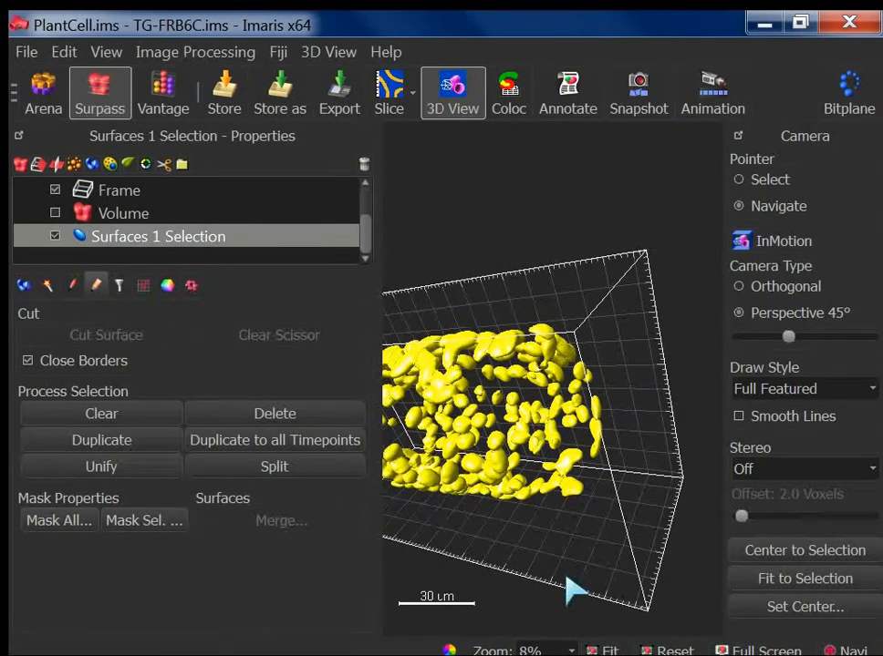
{"action": "key", "text": "Escape"}
{"action": "left_click", "coordinate": [567, 527]}
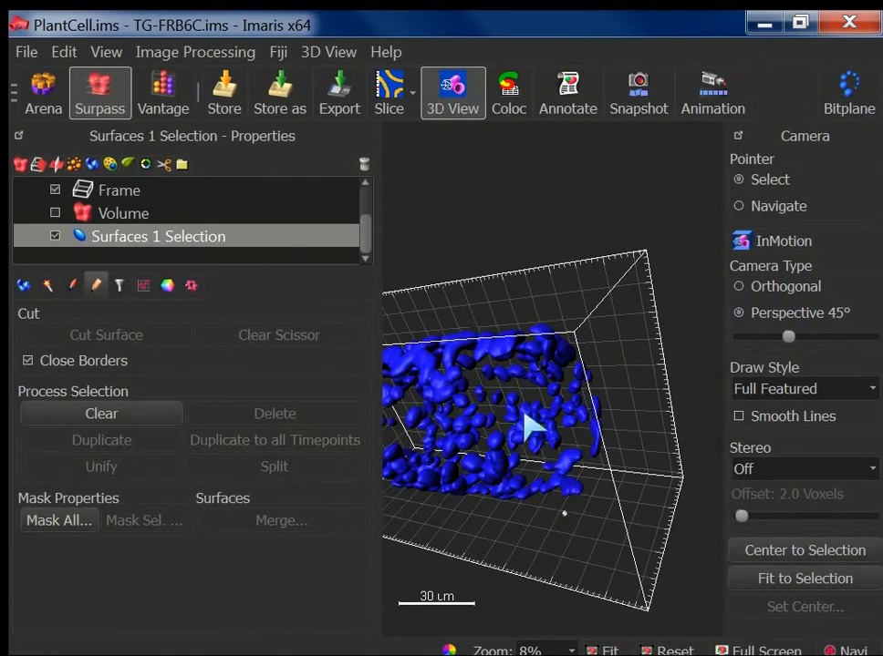
Step: Review the channels available for masking with all surfaces and cancel the Mask Channel dialog
{"action": "left_click", "coordinate": [58, 521]}
{"action": "left_click_drag", "start_coordinate": [384, 202], "coordinate": [597, 281]}
{"action": "left_click", "coordinate": [601, 306]}
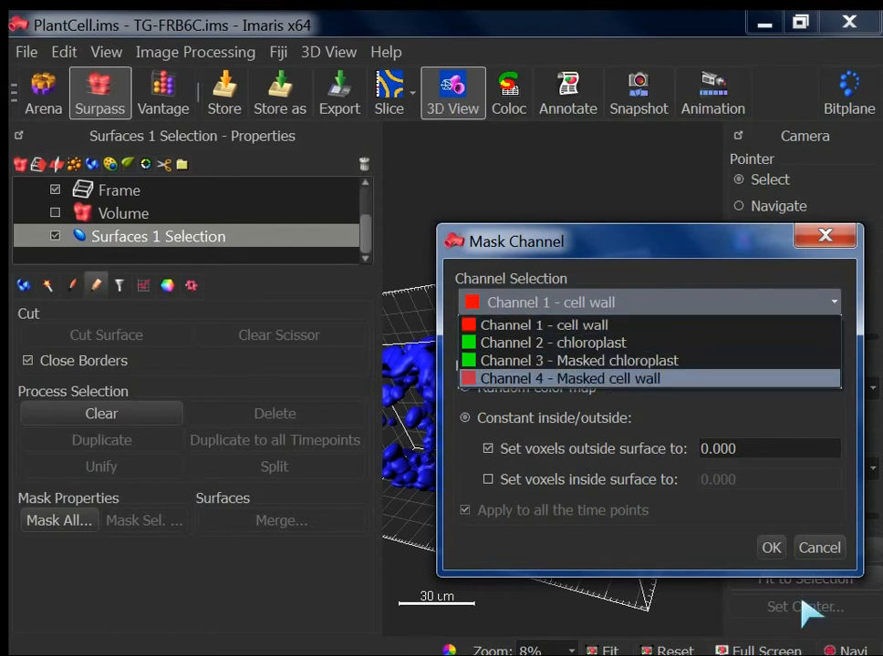
{"action": "left_click", "coordinate": [818, 554]}
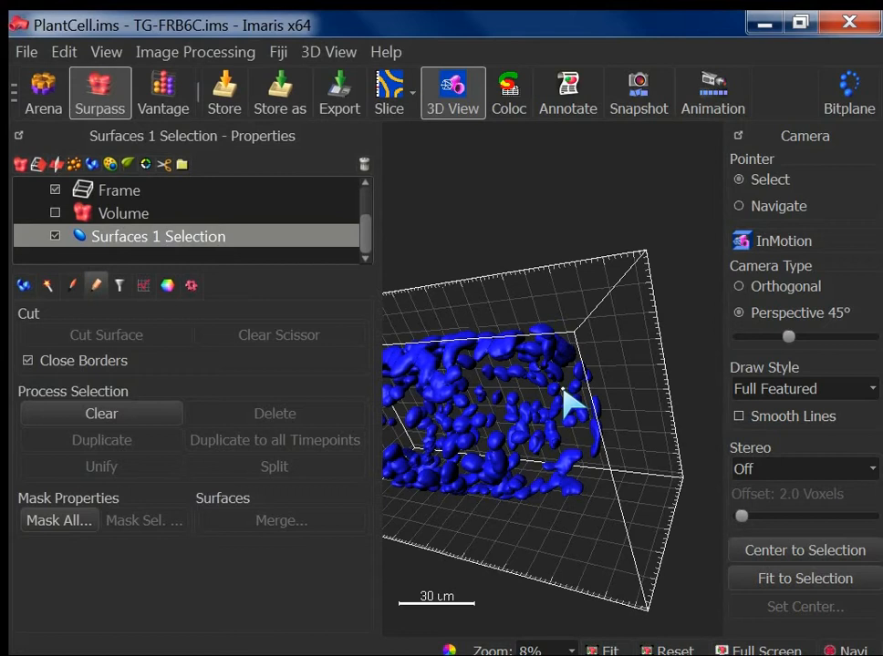
Step: Delete Channel 3 - Masked chloroplast and Channel 4 - Masked cell wall from the dataset
{"action": "key", "text": "Escape"}
{"action": "mouse_move", "coordinate": [508, 444]}
{"action": "left_mouse_down"}
{"action": "mouse_move", "coordinate": [558, 404]}
{"action": "mouse_move", "coordinate": [513, 422]}
{"action": "left_mouse_up"}
{"action": "scroll", "coordinate": [512, 420], "scroll_direction": "down", "scroll_amount": 4}
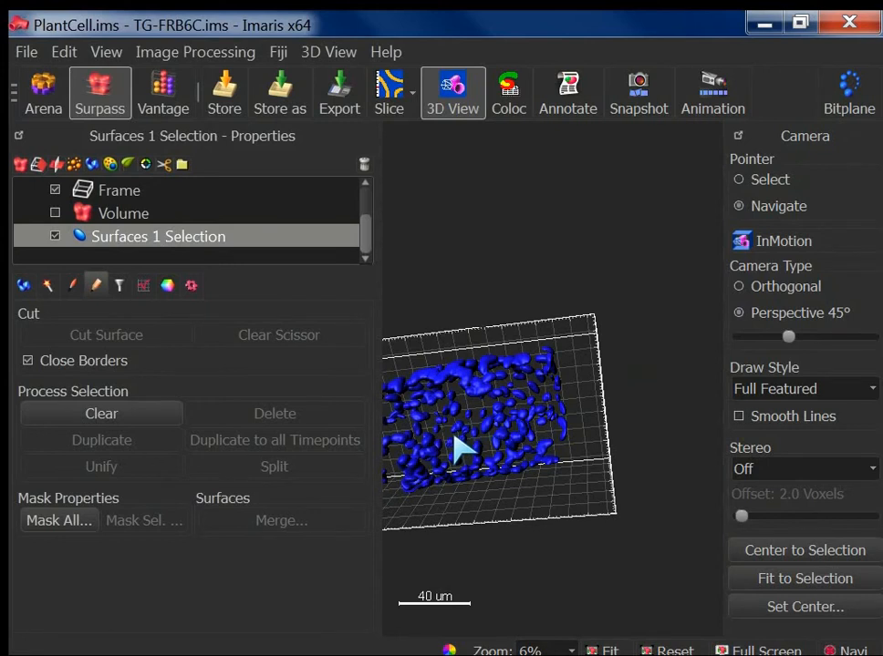
{"action": "left_click_drag", "start_coordinate": [460, 448], "coordinate": [566, 414]}
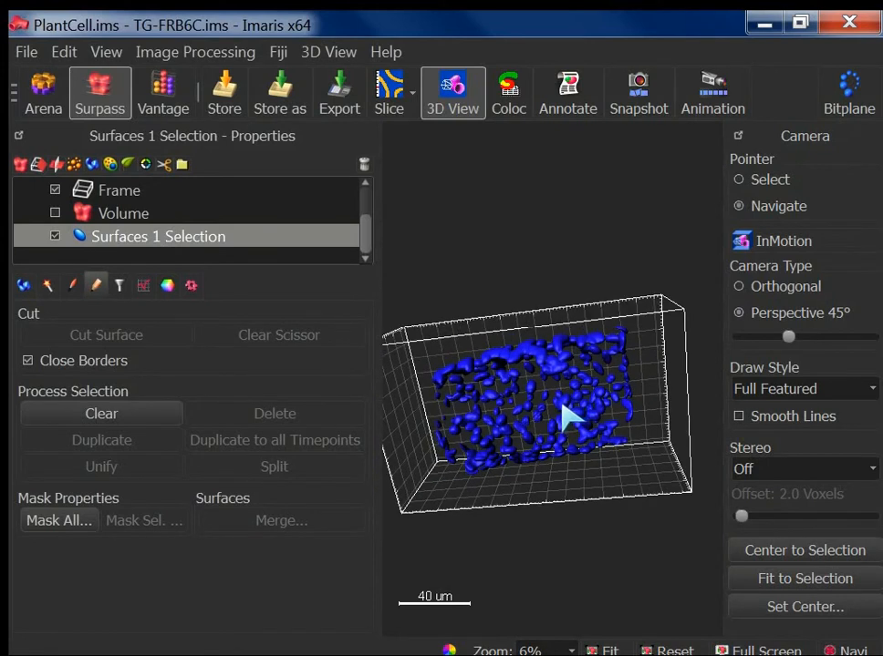
{"action": "scroll", "coordinate": [565, 414], "scroll_direction": "up", "scroll_amount": 1}
{"action": "left_click", "coordinate": [63, 53]}
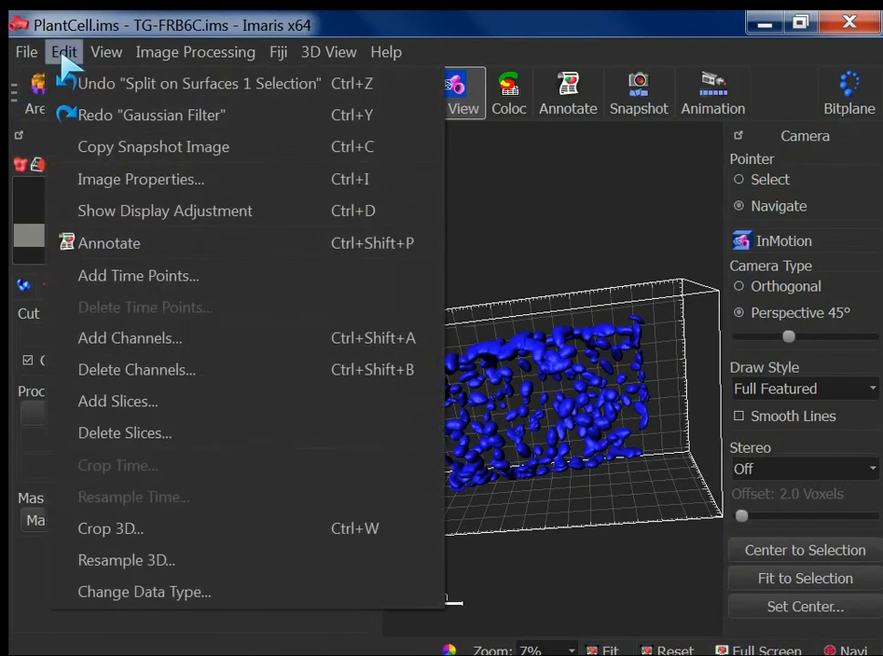
{"action": "left_click", "coordinate": [137, 370]}
{"action": "left_click", "coordinate": [325, 353]}
{"action": "left_click", "coordinate": [325, 331]}
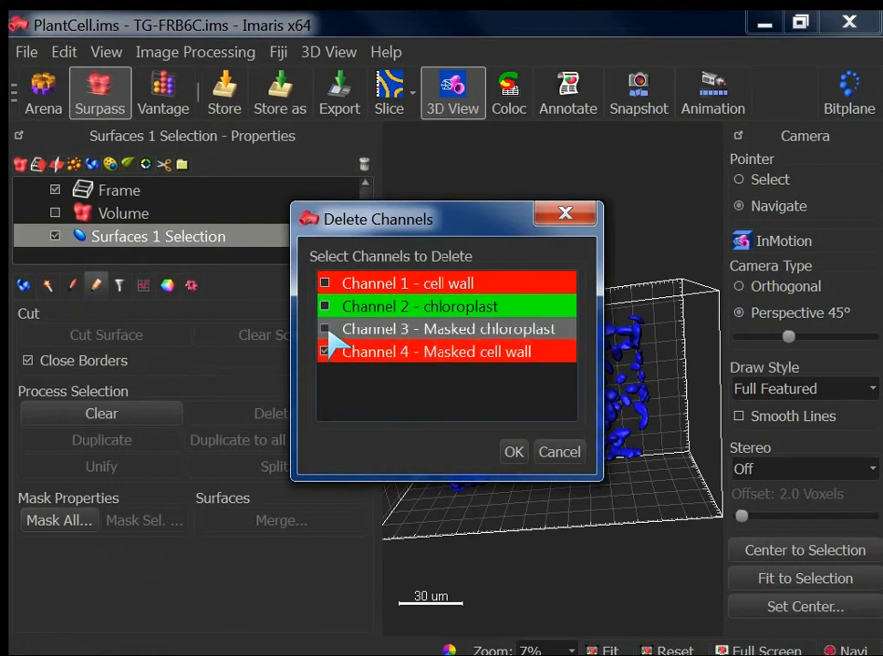
{"action": "left_click", "coordinate": [512, 451]}
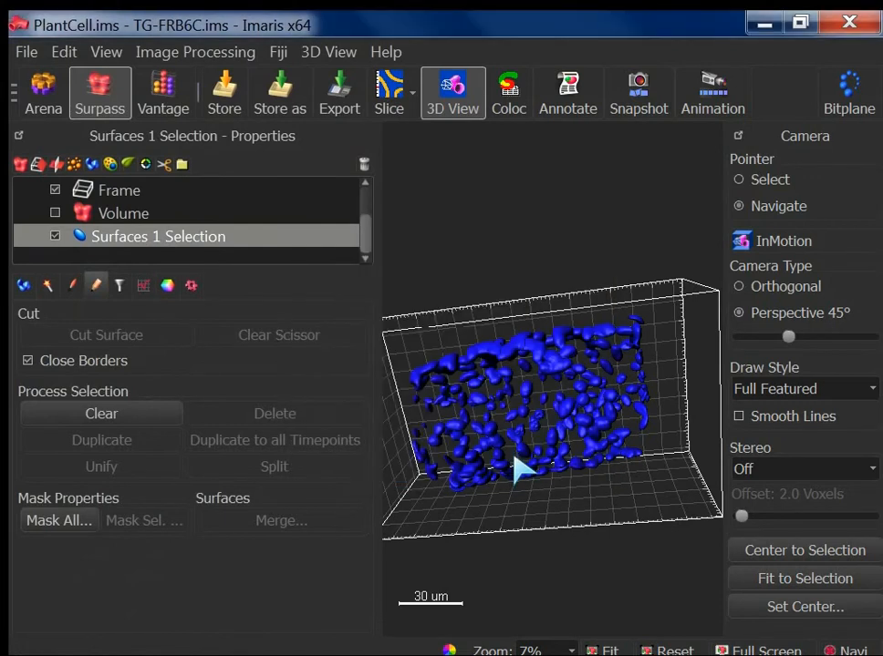
{"action": "left_click_drag", "start_coordinate": [457, 316], "coordinate": [506, 374]}
{"action": "left_click", "coordinate": [63, 51]}
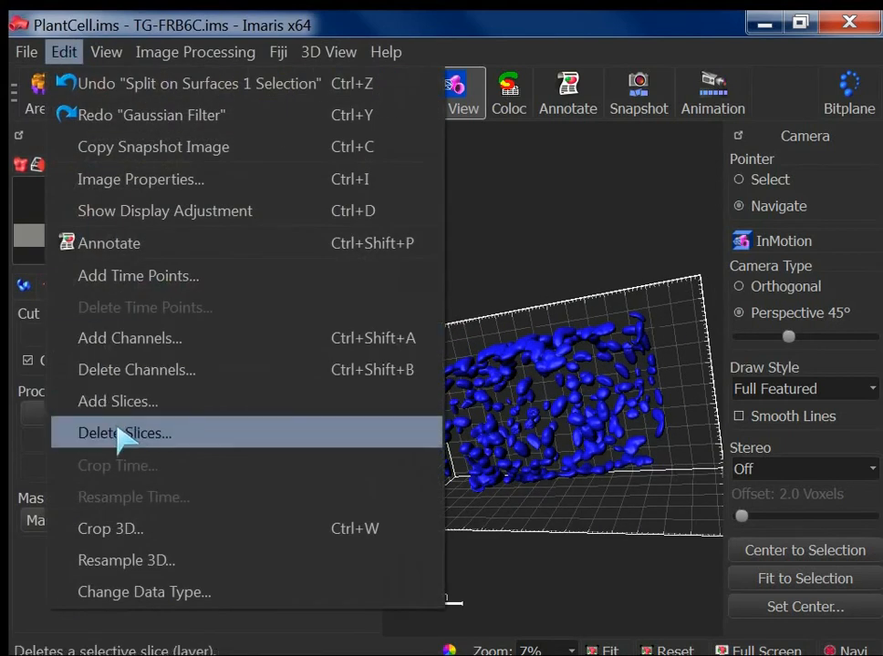
{"action": "left_click", "coordinate": [120, 340]}
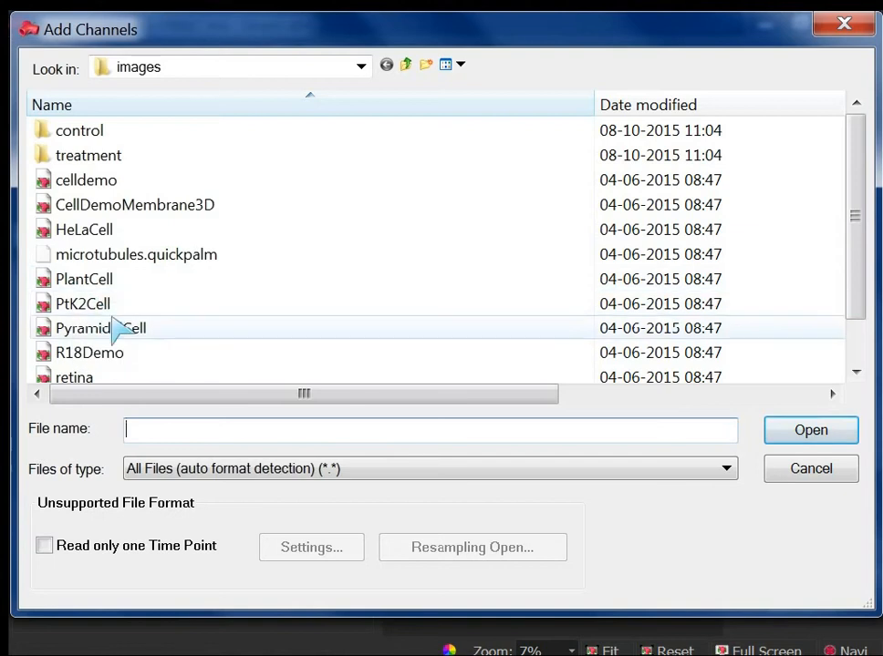
{"action": "left_click", "coordinate": [826, 476]}
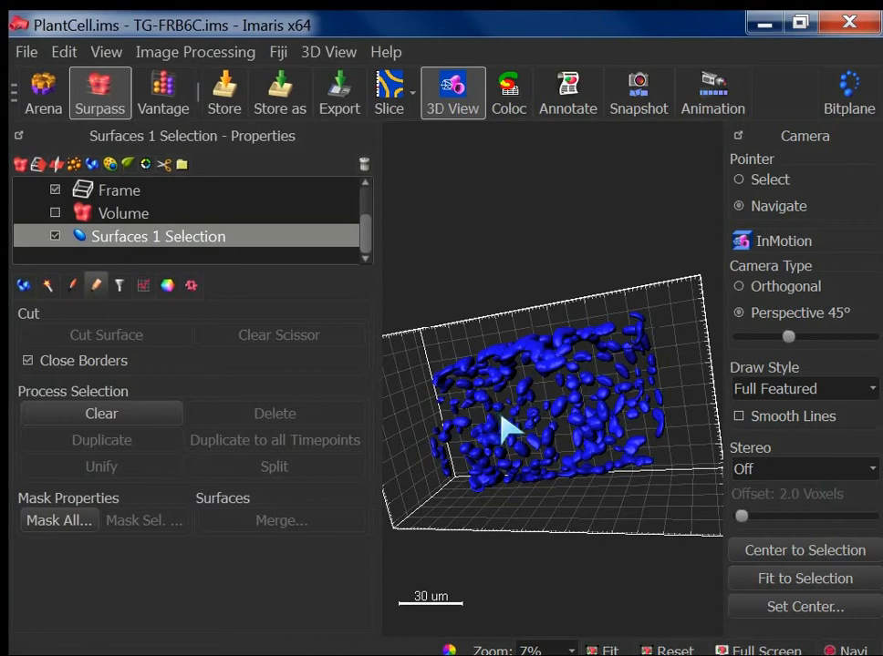
Step: Add the channels of the PlantCell image file from the images folder to the dataset
{"action": "scroll", "coordinate": [499, 417], "scroll_direction": "down", "scroll_amount": 2}
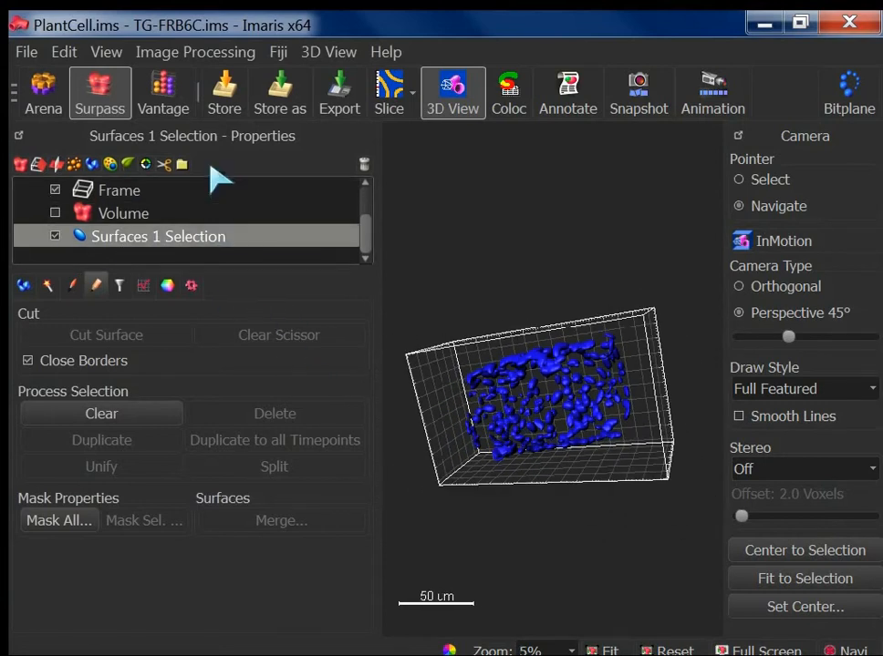
{"action": "left_click", "coordinate": [64, 52]}
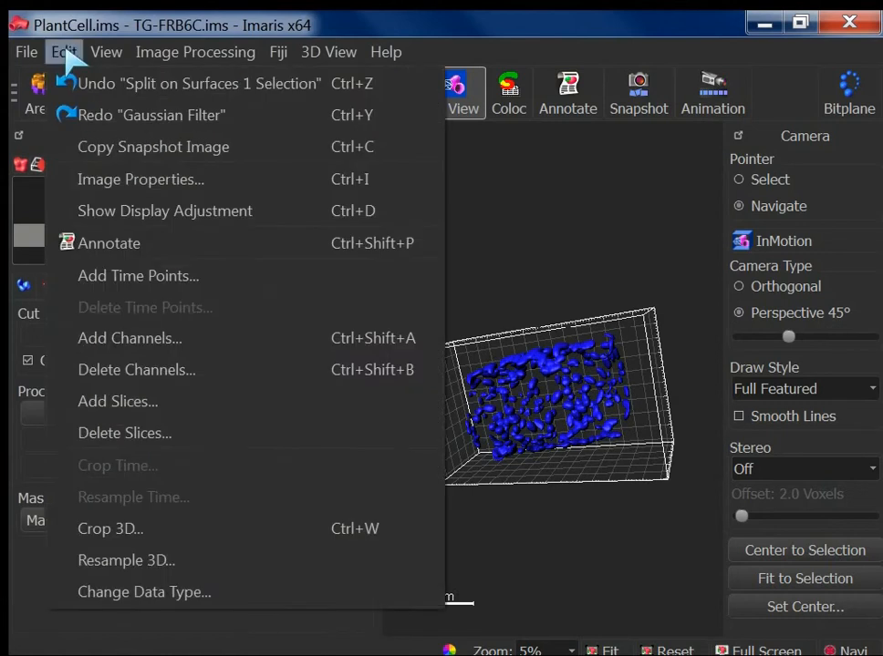
{"action": "left_click", "coordinate": [102, 352]}
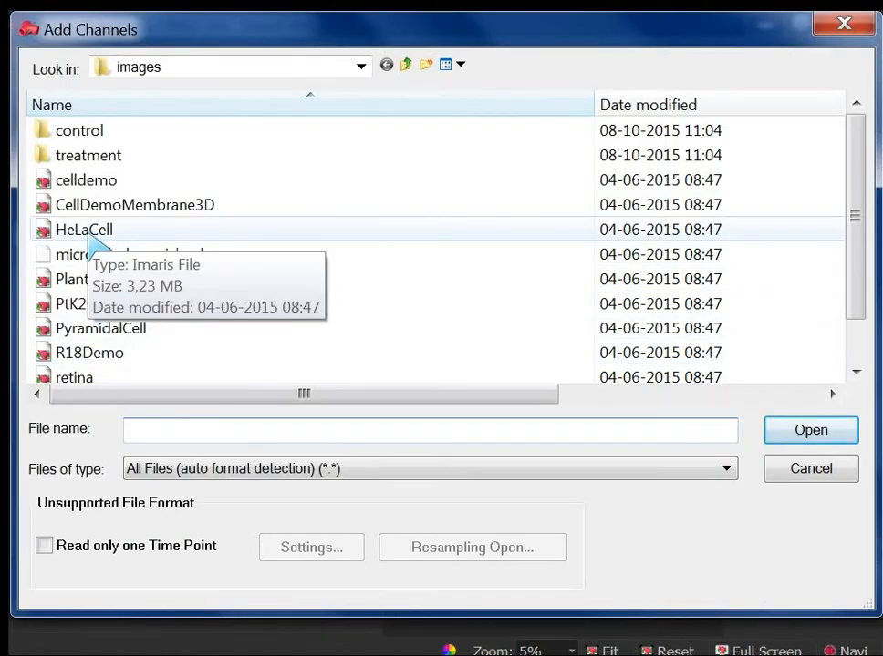
{"action": "double_click", "coordinate": [97, 280]}
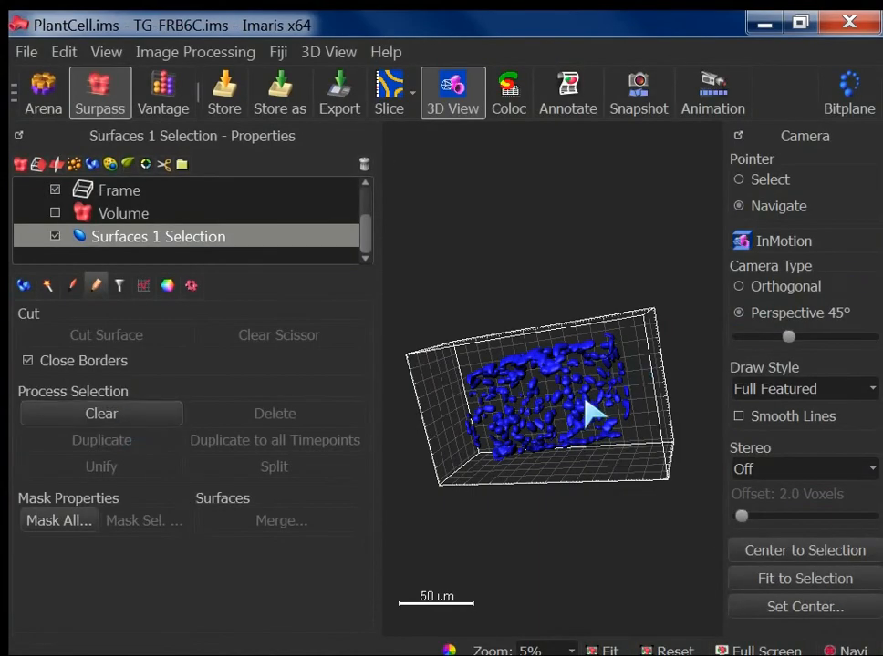
Step: Open the image properties of the added cell wall channel, Channel 3, and rename it "cell wall Orif"
{"action": "key", "text": "ctrl+d"}
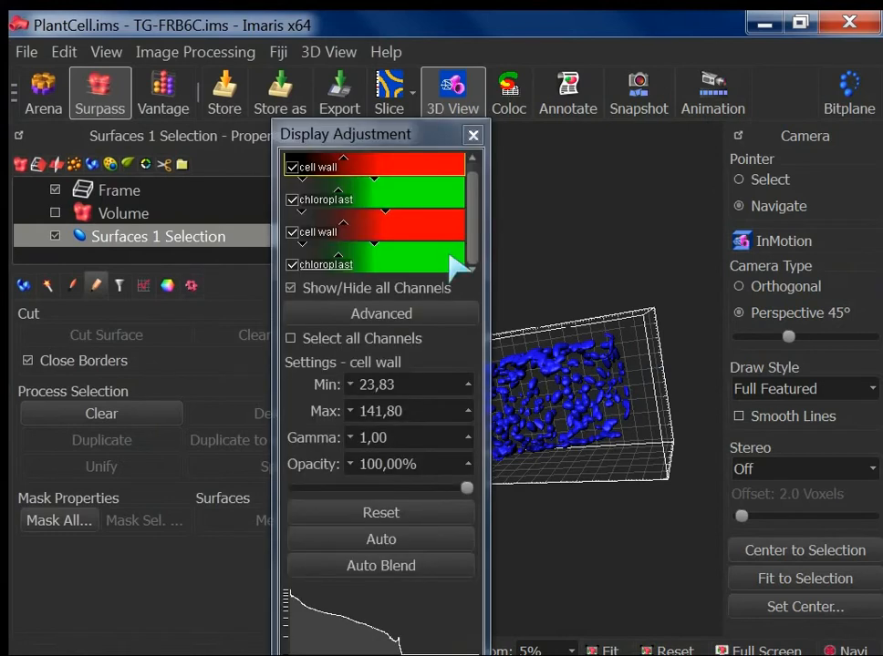
{"action": "left_click", "coordinate": [472, 233]}
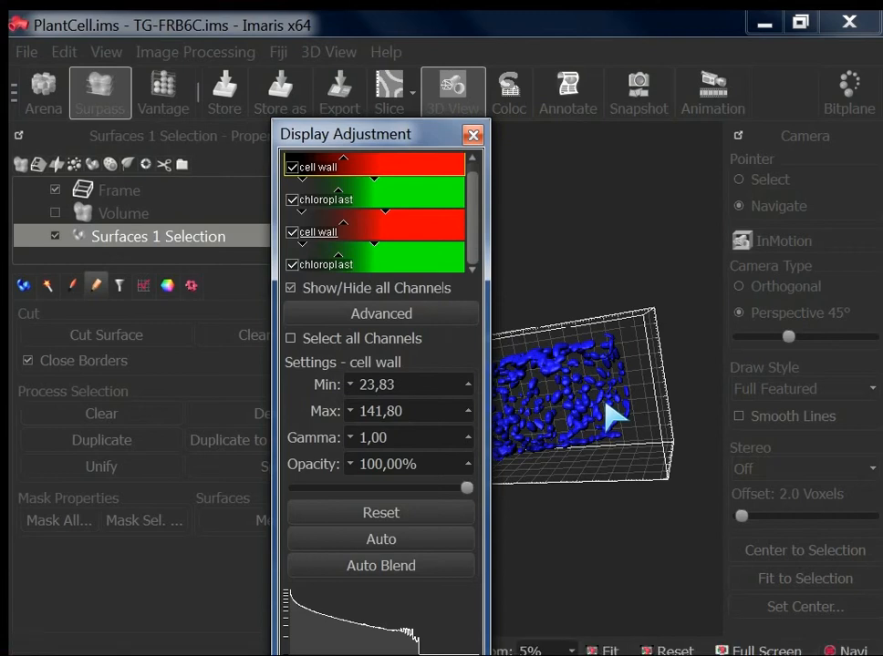
{"action": "key", "text": "ctrl+i"}
{"action": "left_click", "coordinate": [421, 139]}
{"action": "type", "text": "Orif"}
{"action": "key", "text": "Return"}
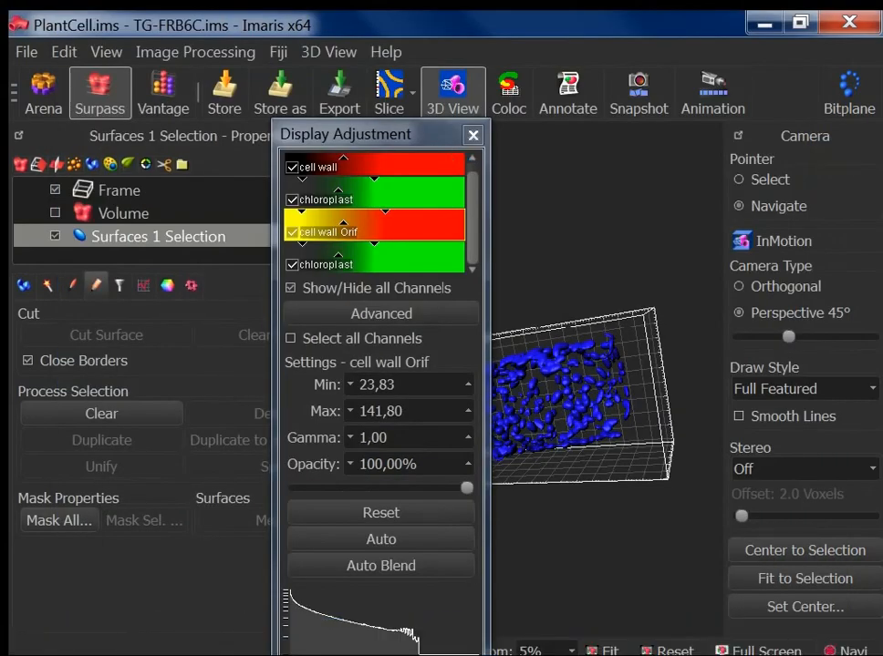
Step: Correct the name of Channel 3 to "cell wall Original" and close the display adjustment
{"action": "left_click", "coordinate": [393, 134]}
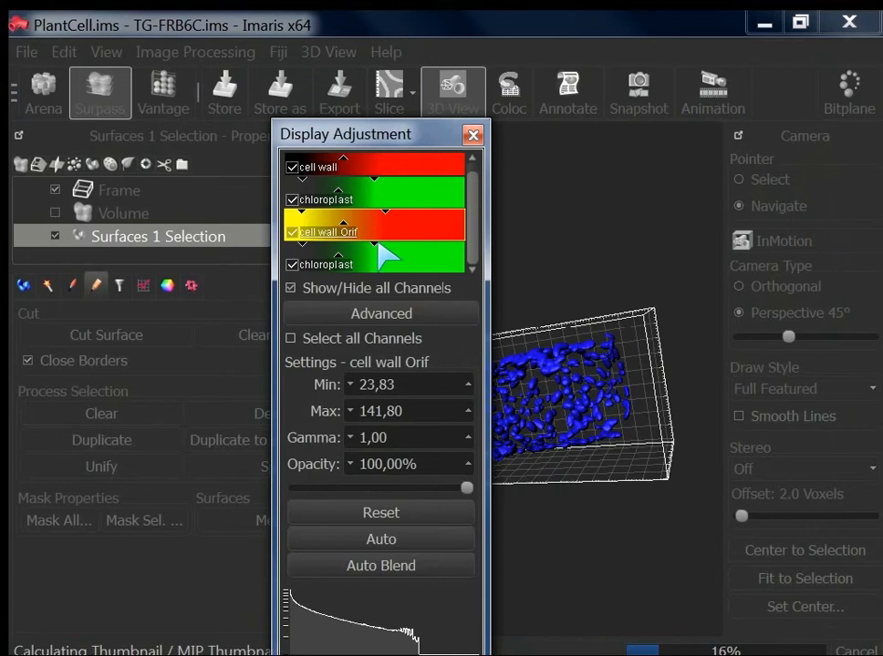
{"action": "double_click", "coordinate": [378, 243]}
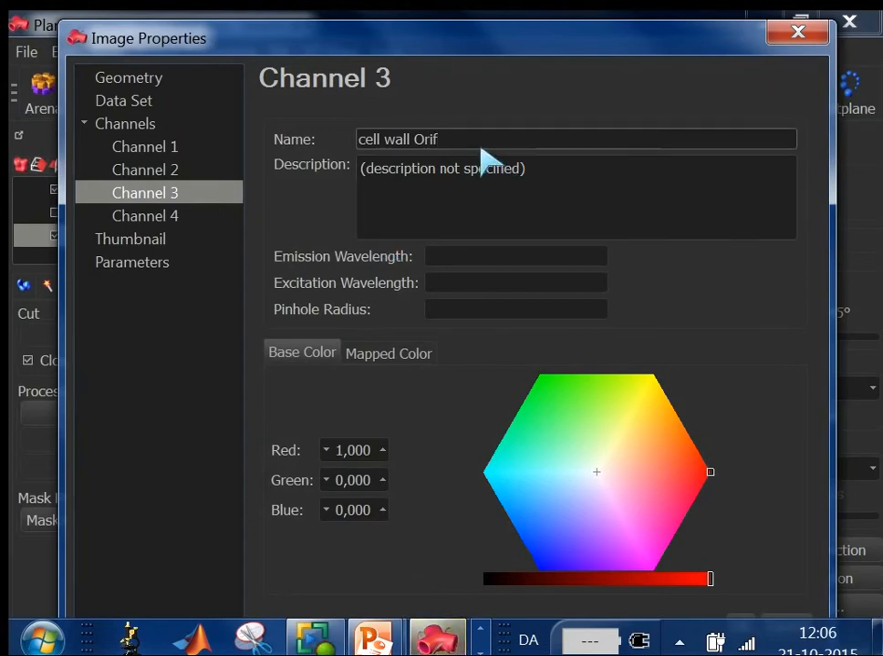
{"action": "key", "text": "BackSpace"}
{"action": "type", "text": "go"}
{"action": "key", "text": "BackSpace"}
{"action": "type", "text": "inal"}
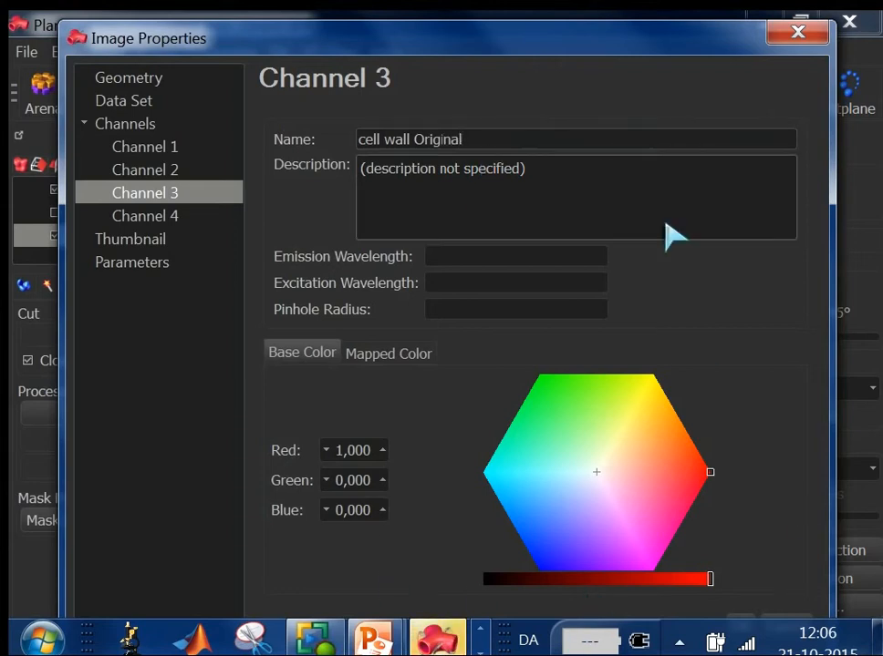
{"action": "left_click_drag", "start_coordinate": [658, 48], "coordinate": [635, 39]}
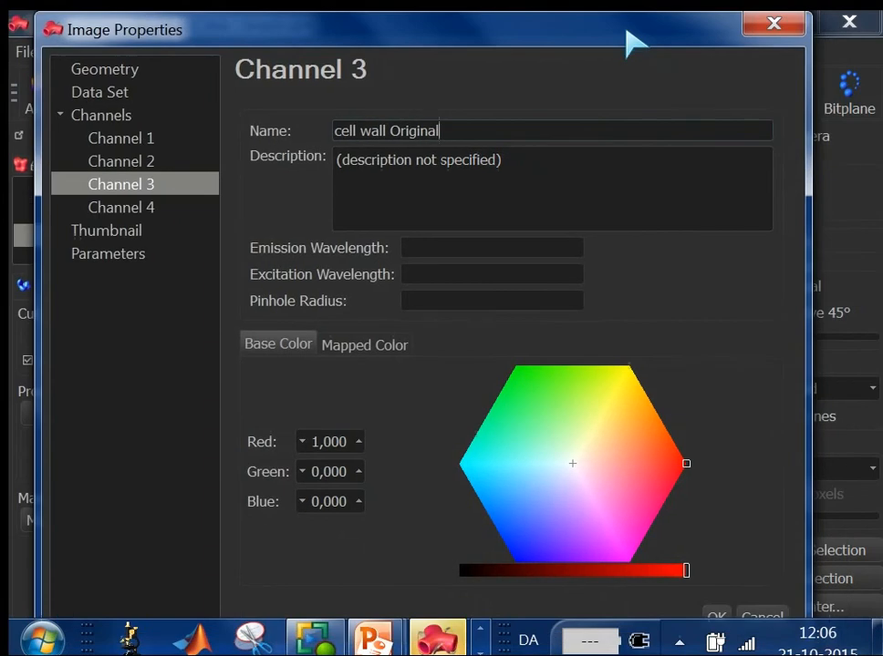
{"action": "left_click", "coordinate": [719, 616]}
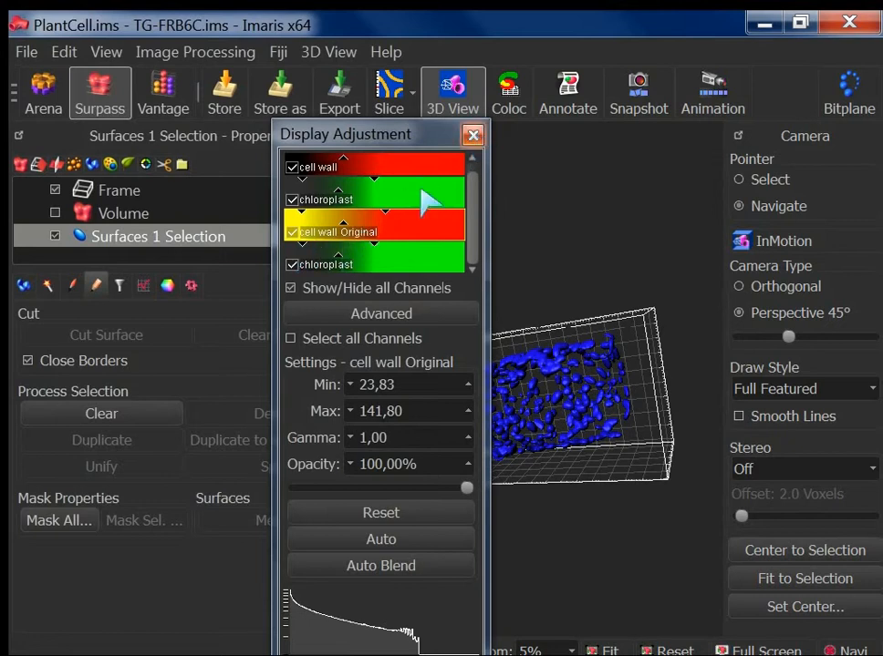
{"action": "left_click", "coordinate": [473, 134]}
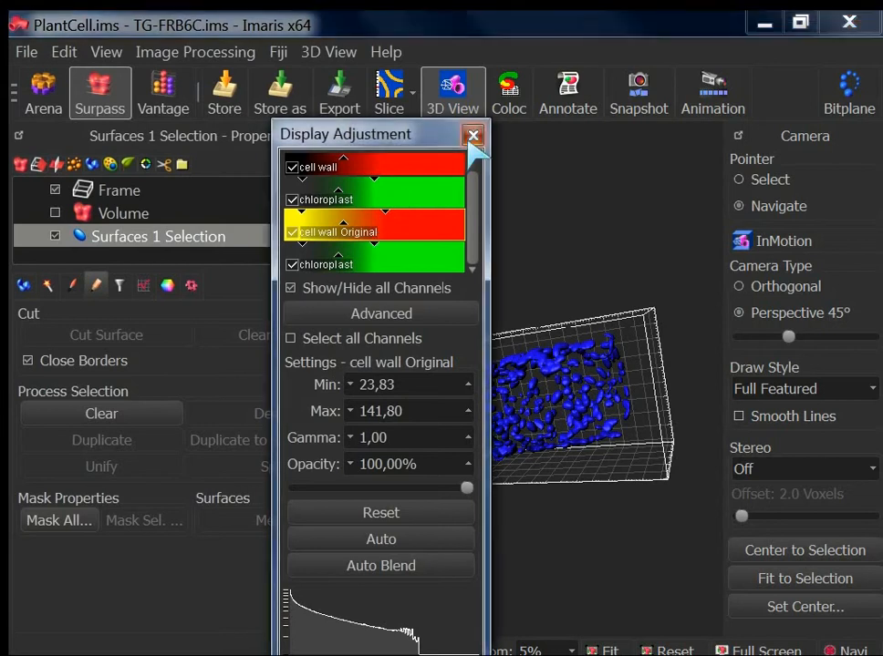
Step: Review the channels available for masking with all surfaces, including cell wall Original, and close the Mask Channel dialog
{"action": "left_click", "coordinate": [60, 521]}
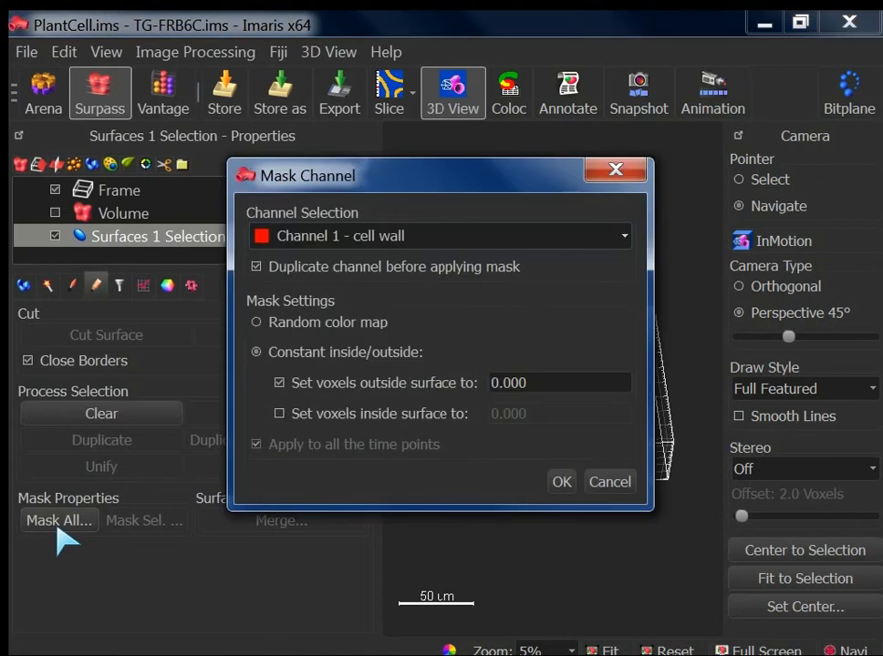
{"action": "left_click", "coordinate": [302, 240]}
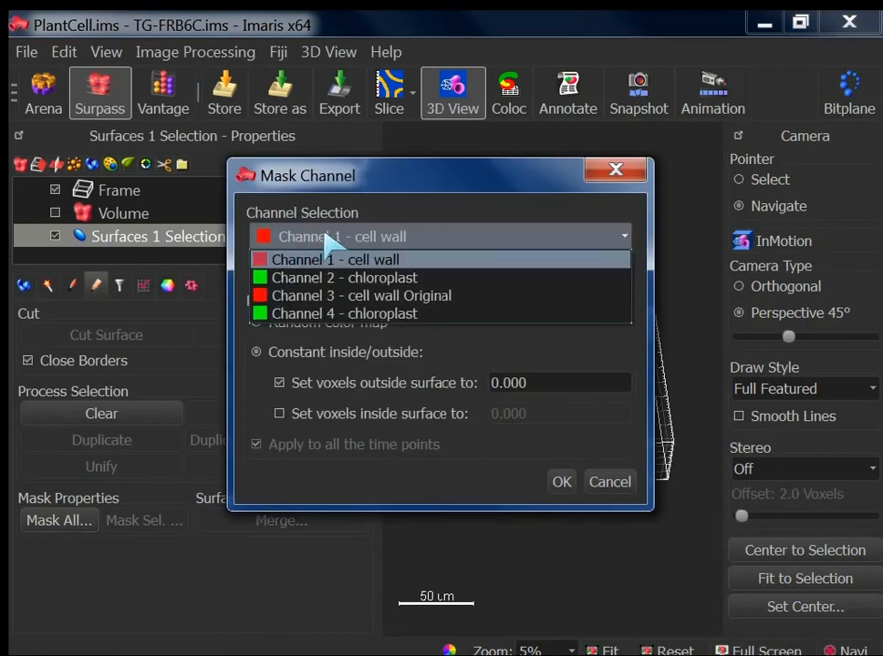
{"action": "left_click", "coordinate": [383, 219]}
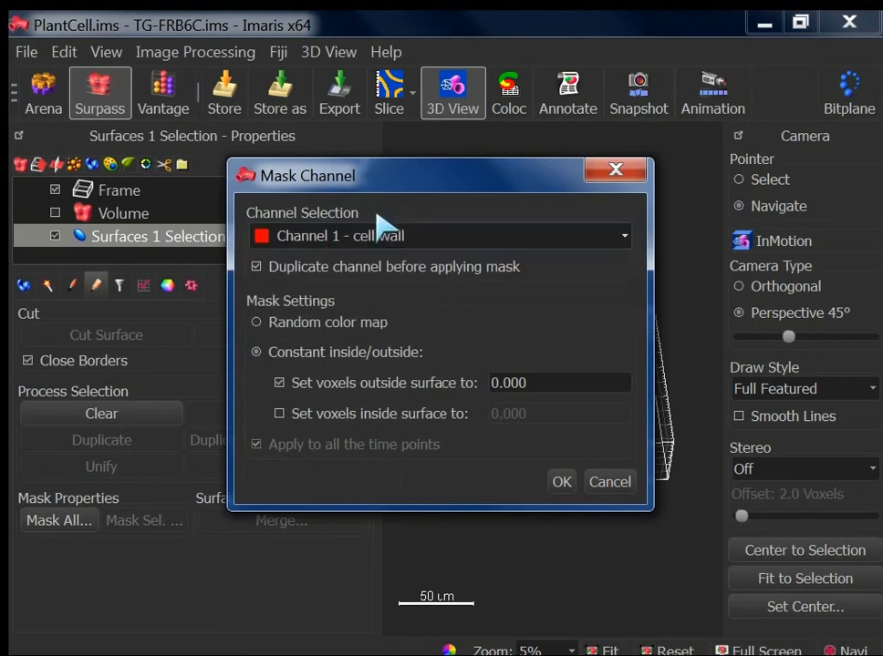
{"action": "left_click", "coordinate": [563, 481]}
{"action": "left_click", "coordinate": [609, 484]}
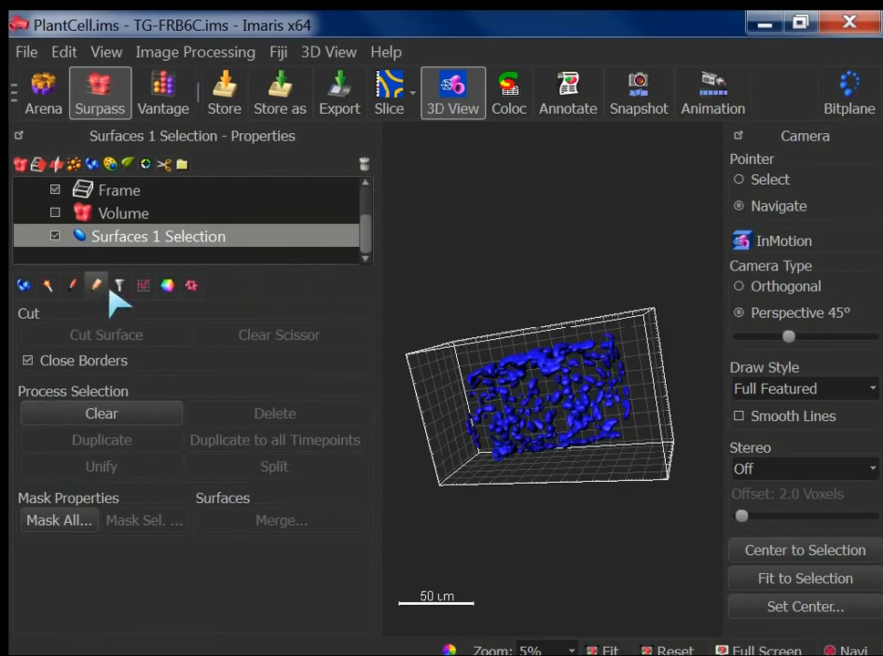
Step: Examine the overall statistics and the detailed average values of Surfaces 1 Selection, sorting the average values by variable
{"action": "left_click", "coordinate": [143, 286]}
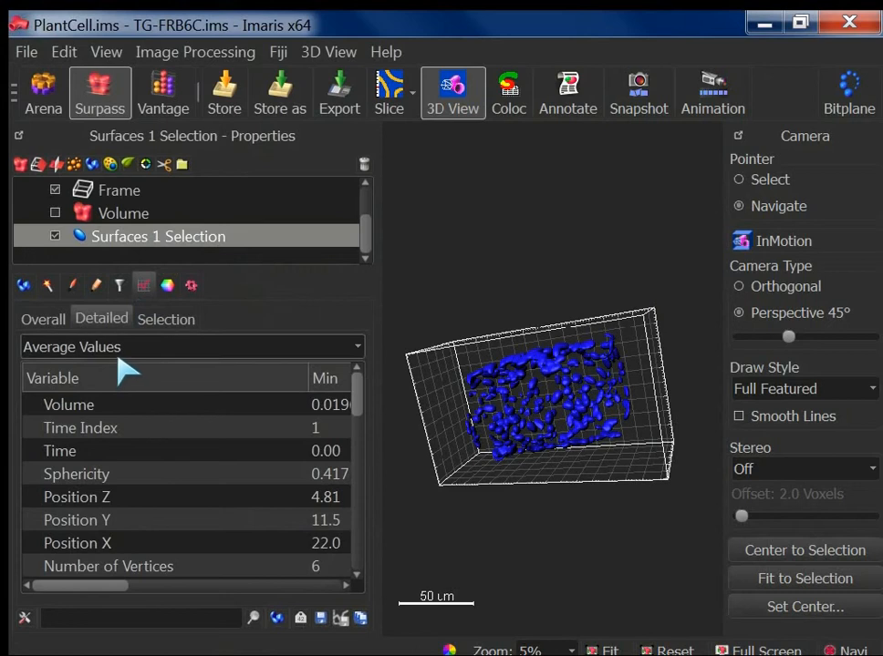
{"action": "left_click", "coordinate": [118, 351]}
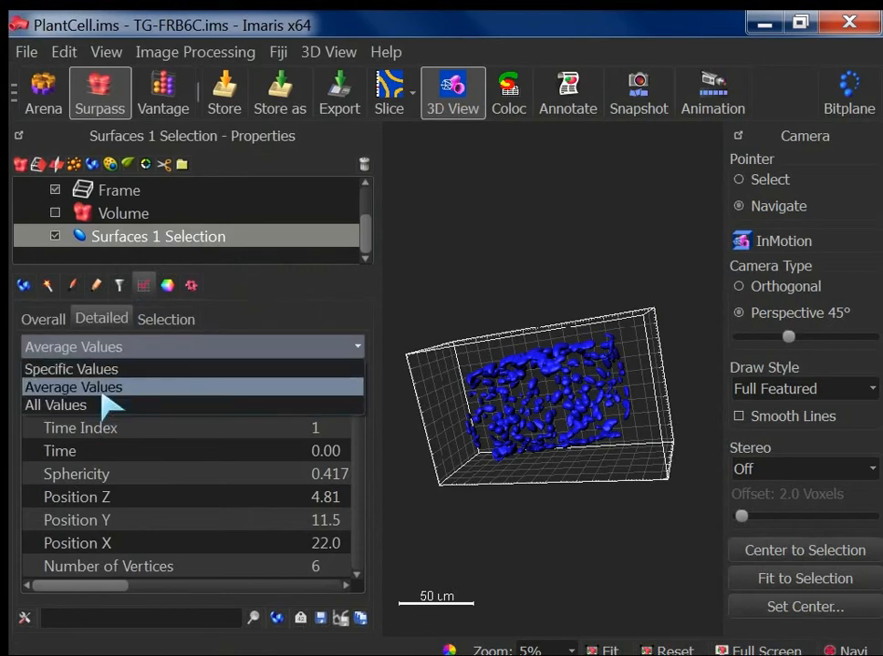
{"action": "left_click", "coordinate": [43, 321]}
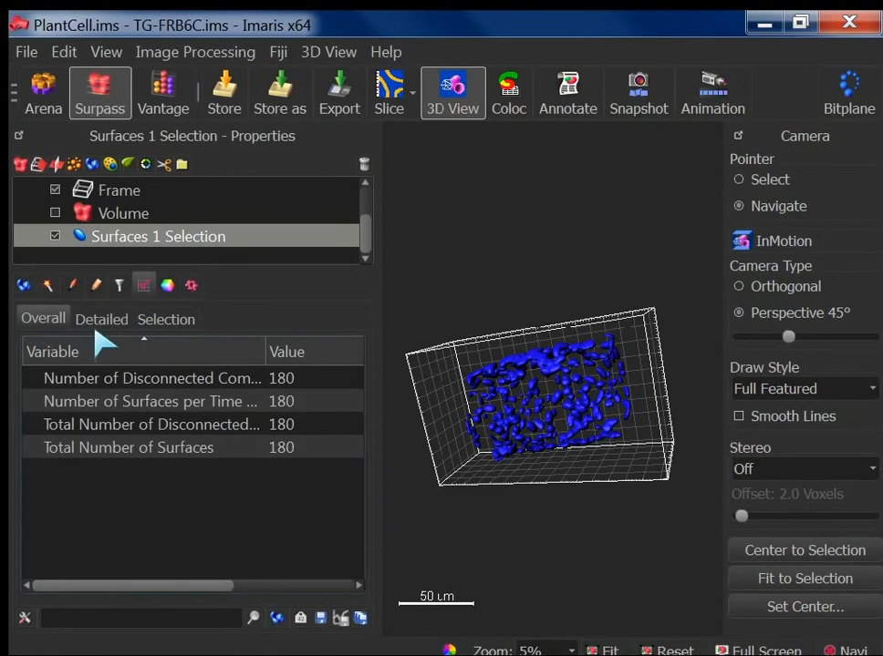
{"action": "left_click", "coordinate": [103, 321]}
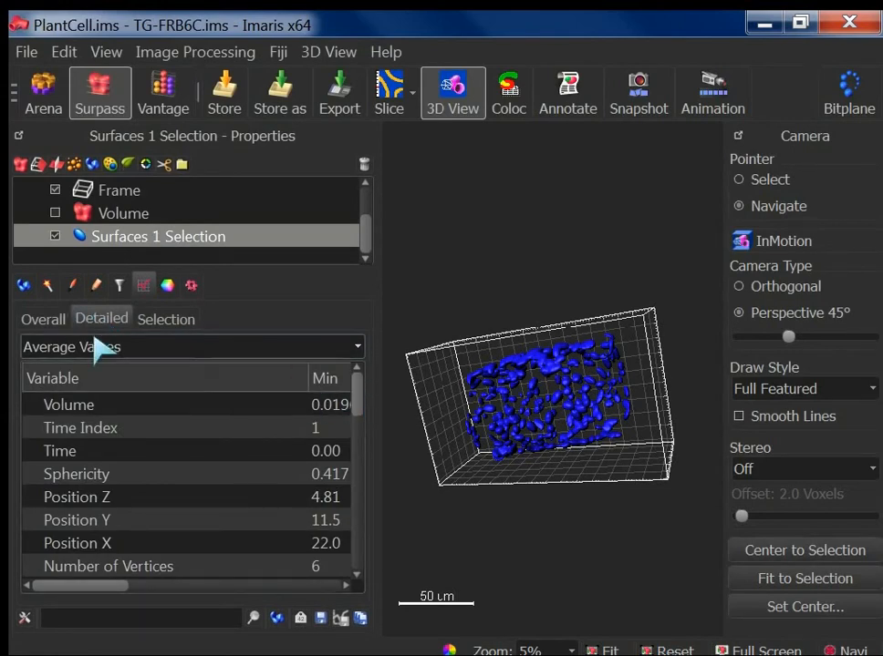
{"action": "left_click", "coordinate": [108, 381]}
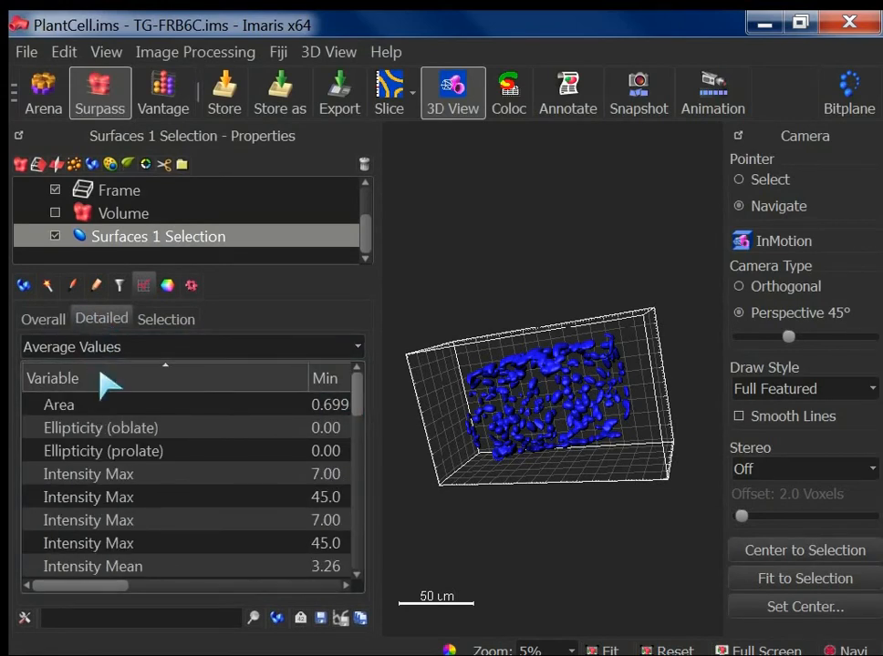
{"action": "left_click", "coordinate": [50, 320]}
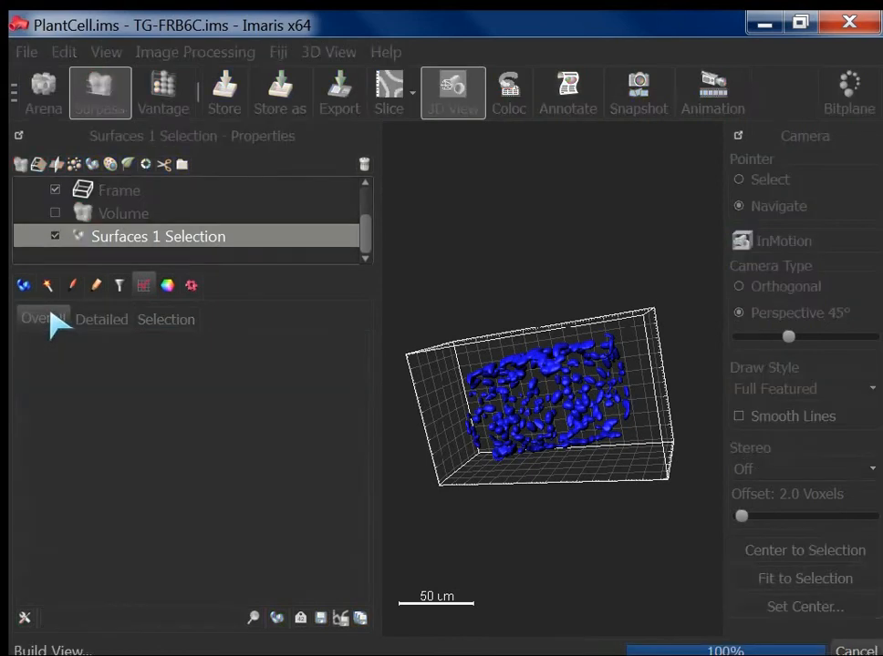
{"action": "left_click", "coordinate": [96, 319]}
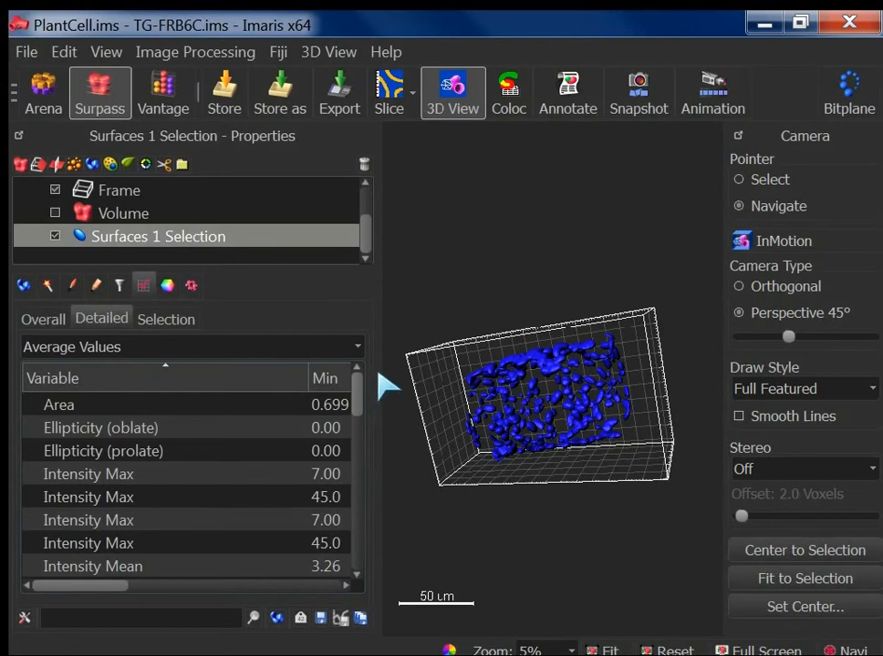
Step: Check the channel order in the display adjustment and show the specific values of Intensity Mean Ch=3 for the surfaces
{"action": "left_click", "coordinate": [330, 350]}
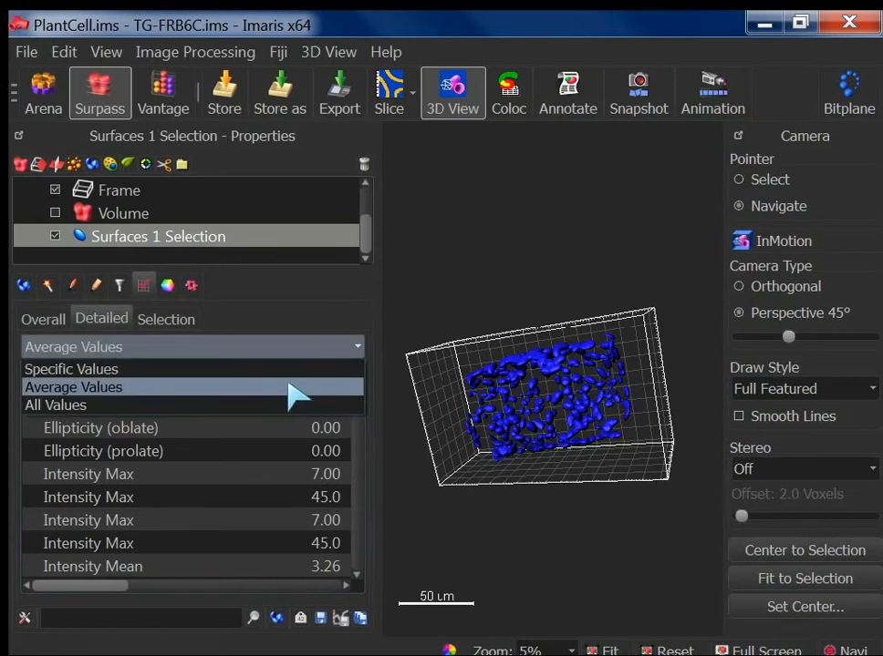
{"action": "left_click", "coordinate": [286, 374]}
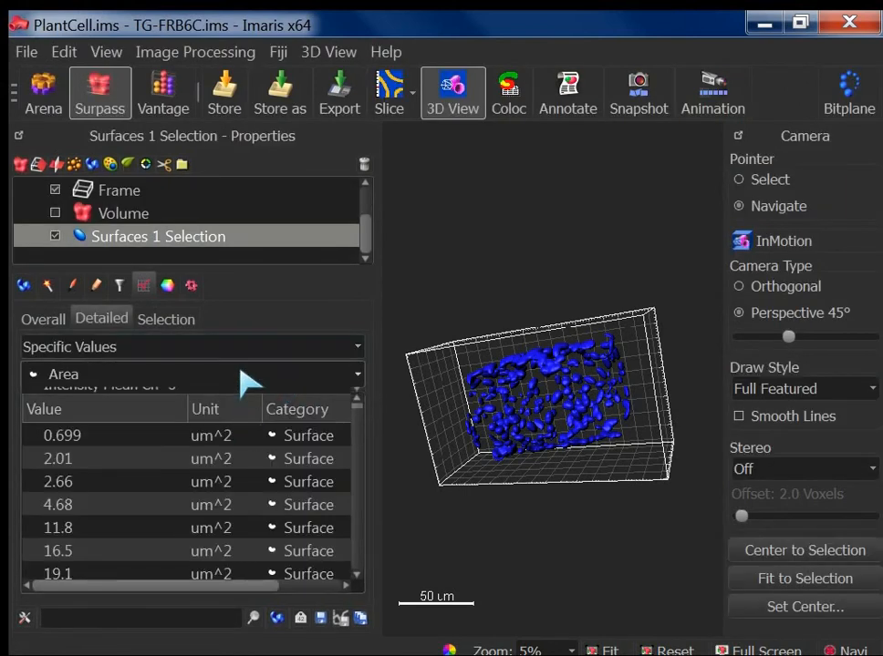
{"action": "left_click", "coordinate": [241, 372]}
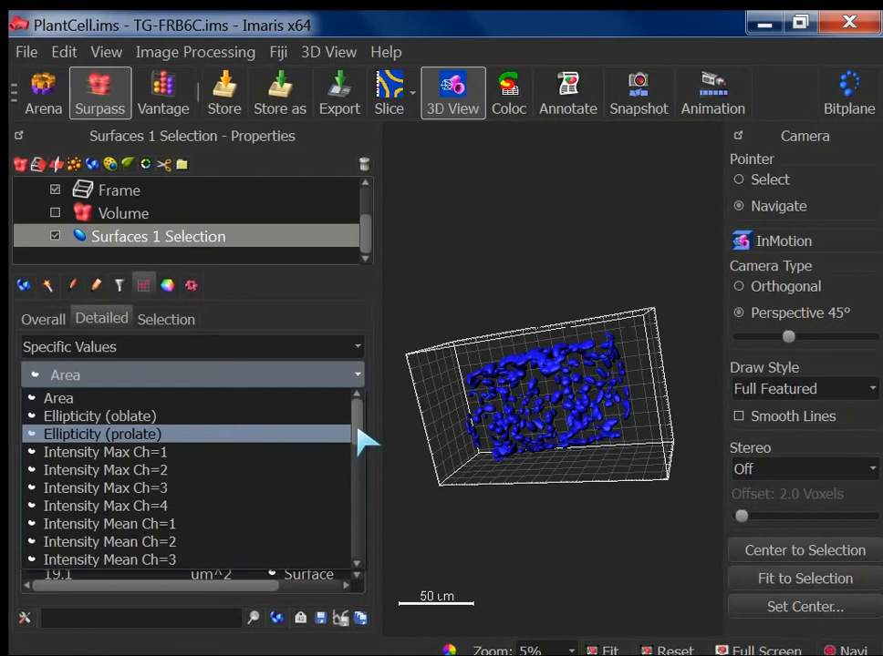
{"action": "scroll", "coordinate": [365, 442], "scroll_direction": "down", "scroll_amount": 1}
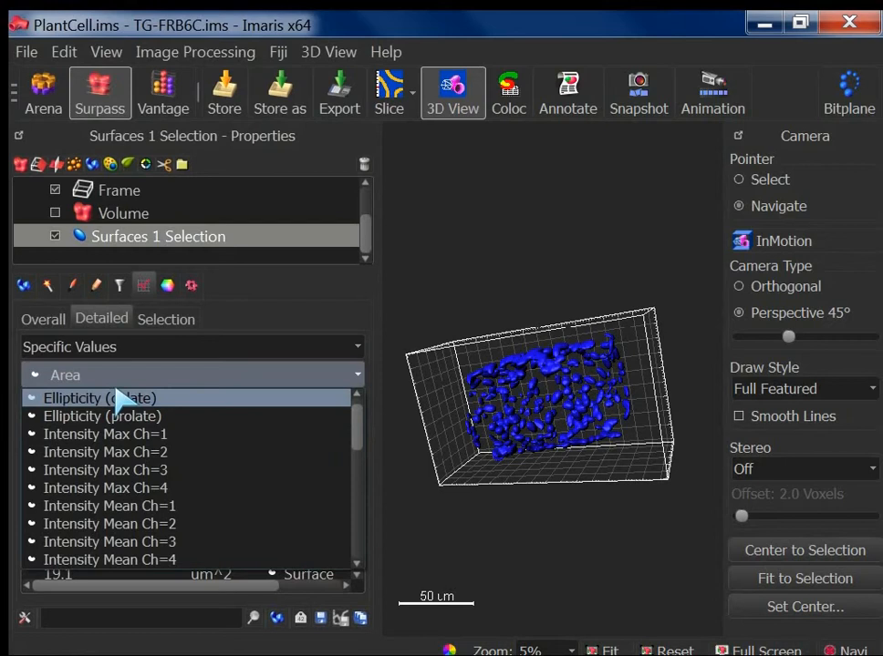
{"action": "left_click", "coordinate": [455, 285]}
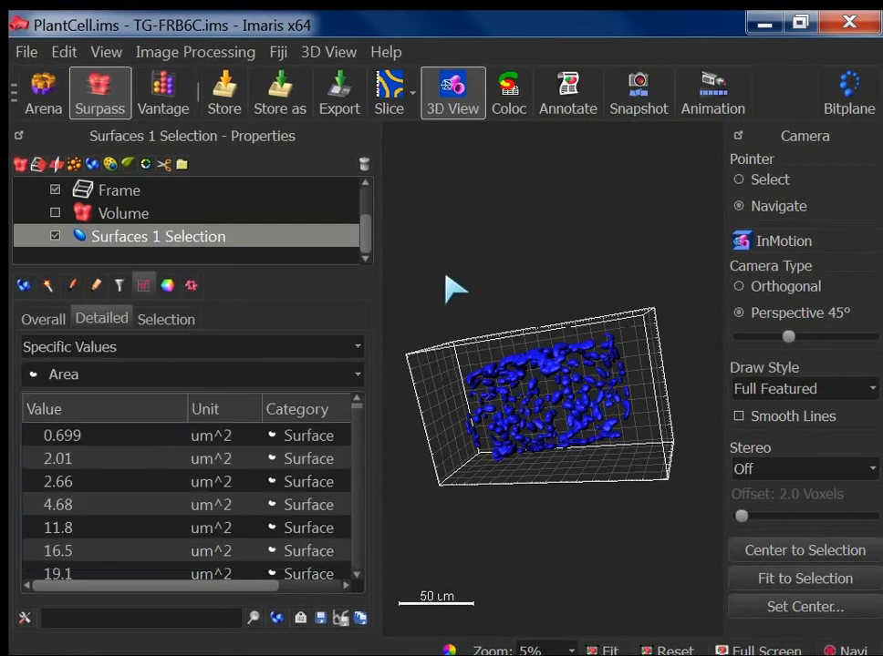
{"action": "key", "text": "ctrl+d"}
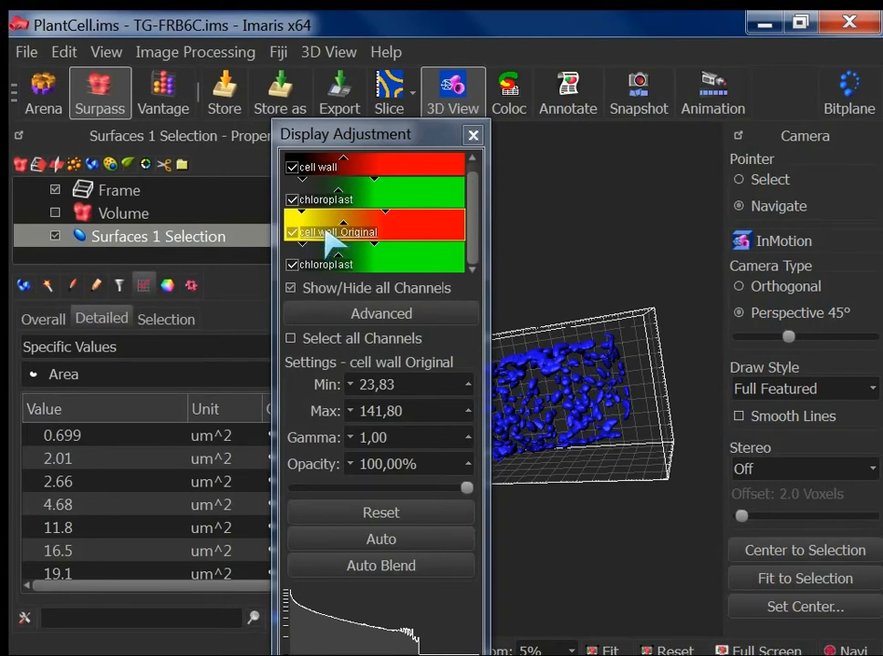
{"action": "left_click", "coordinate": [472, 135]}
{"action": "left_click", "coordinate": [131, 374]}
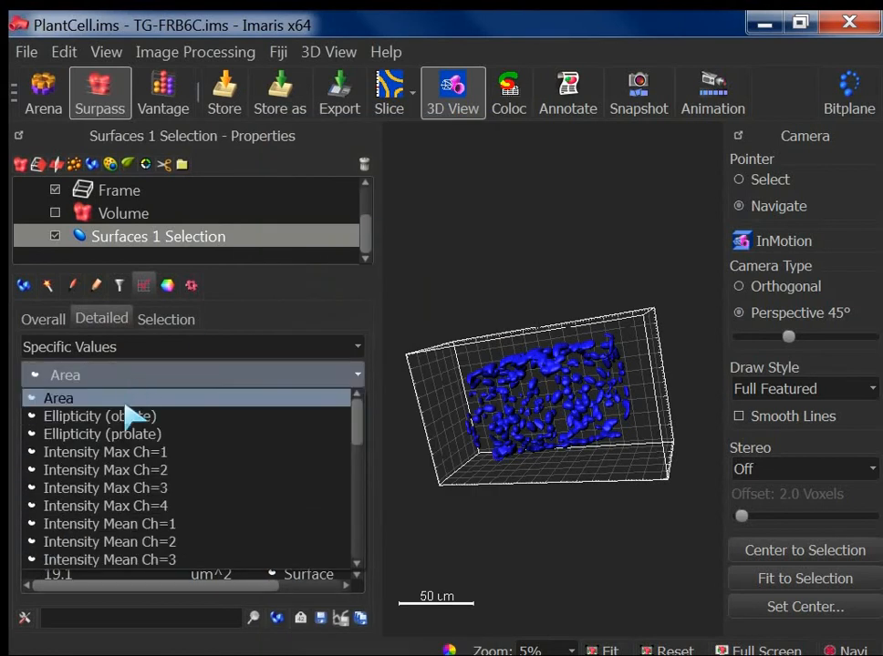
{"action": "left_click", "coordinate": [181, 558]}
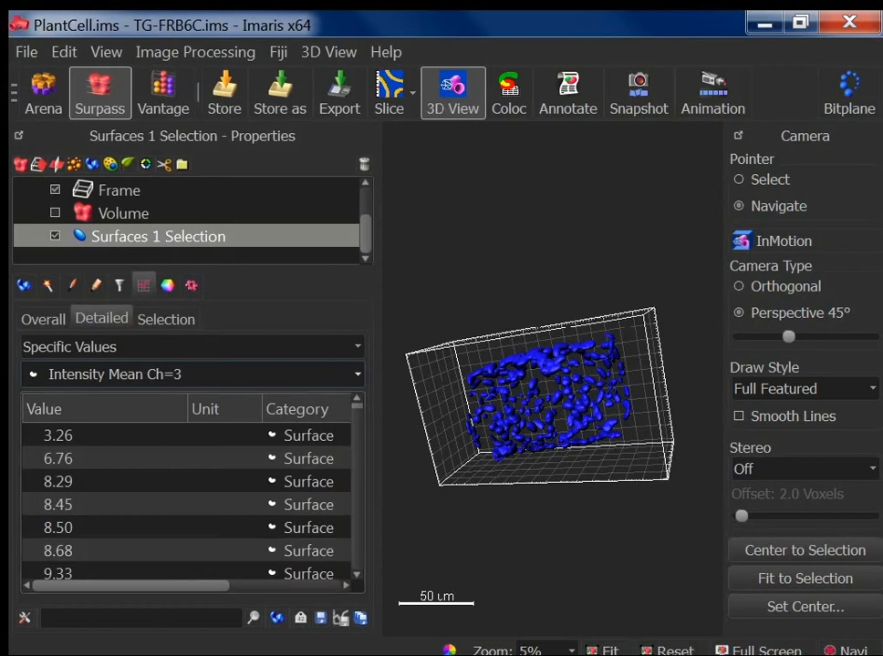
Step: Look through the other specific statistics available for the surfaces, including the mean, median and minimum intensities per channel
{"action": "left_click", "coordinate": [351, 377]}
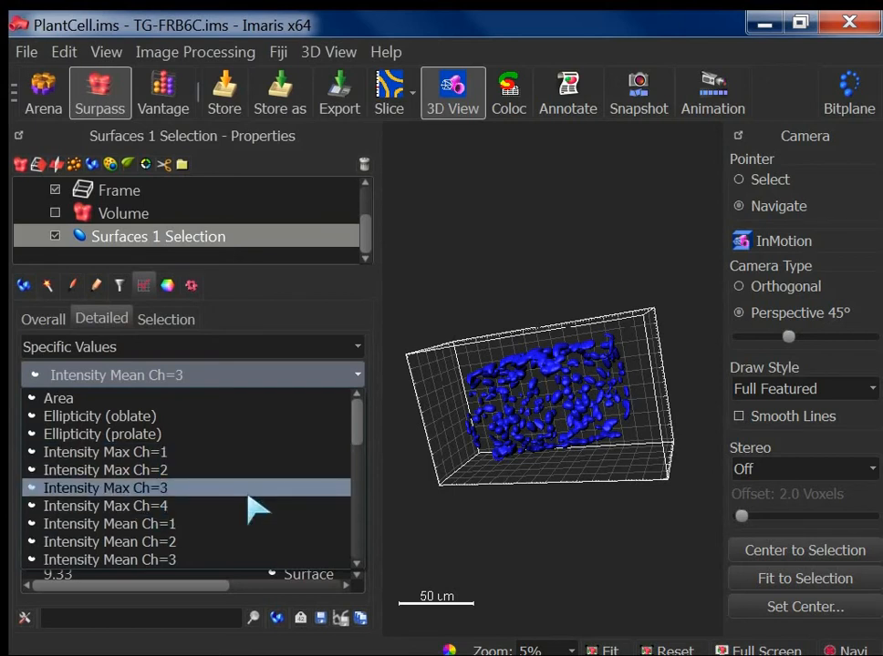
{"action": "left_click", "coordinate": [391, 523]}
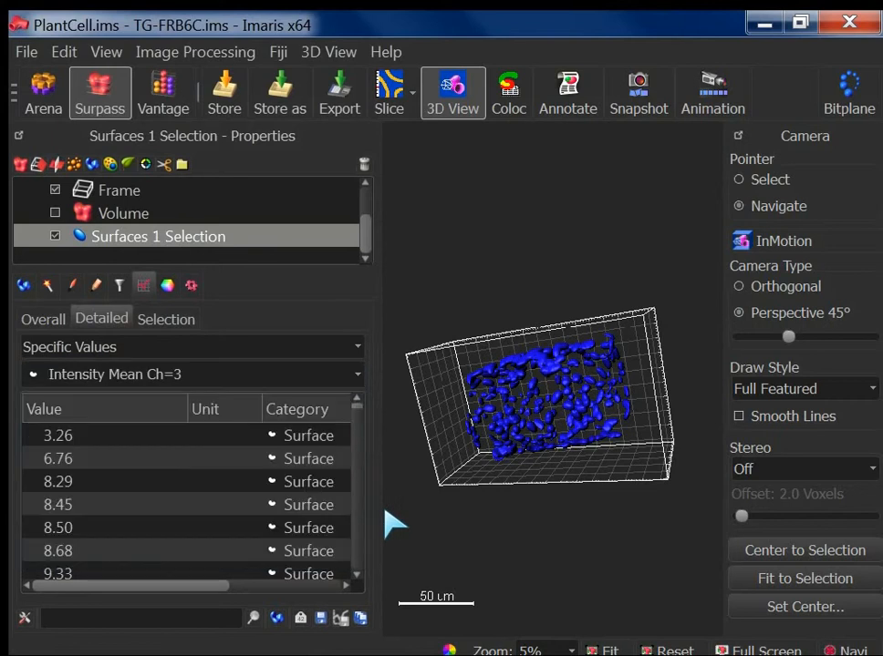
{"action": "left_click", "coordinate": [305, 375]}
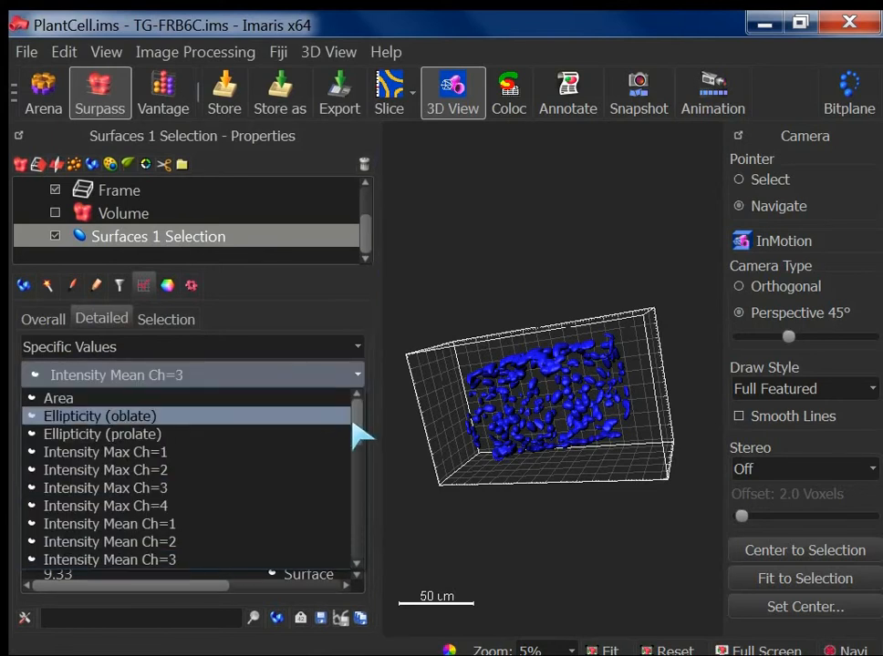
{"action": "left_click_drag", "start_coordinate": [356, 422], "coordinate": [355, 469]}
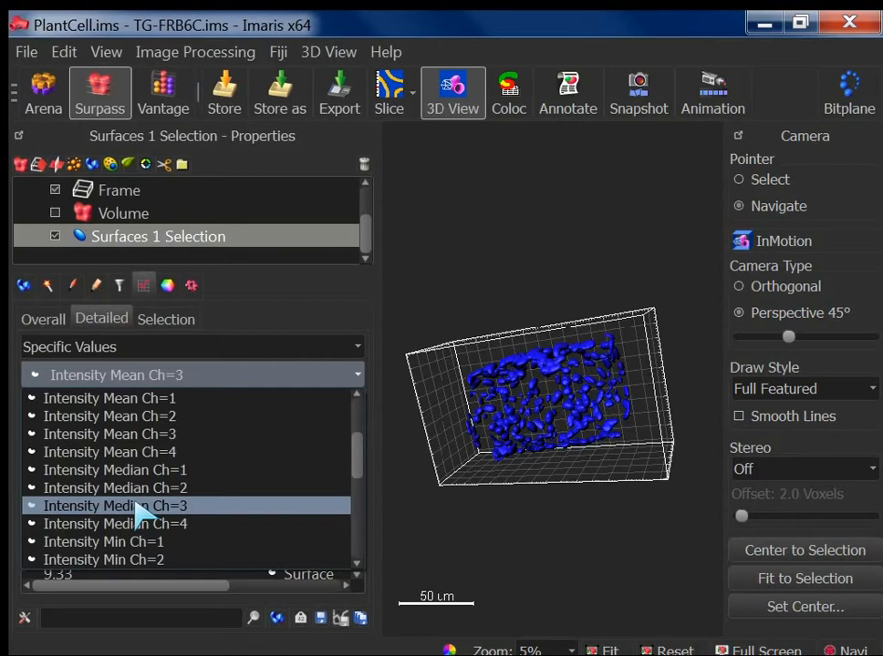
{"action": "left_click_drag", "start_coordinate": [356, 460], "coordinate": [355, 403]}
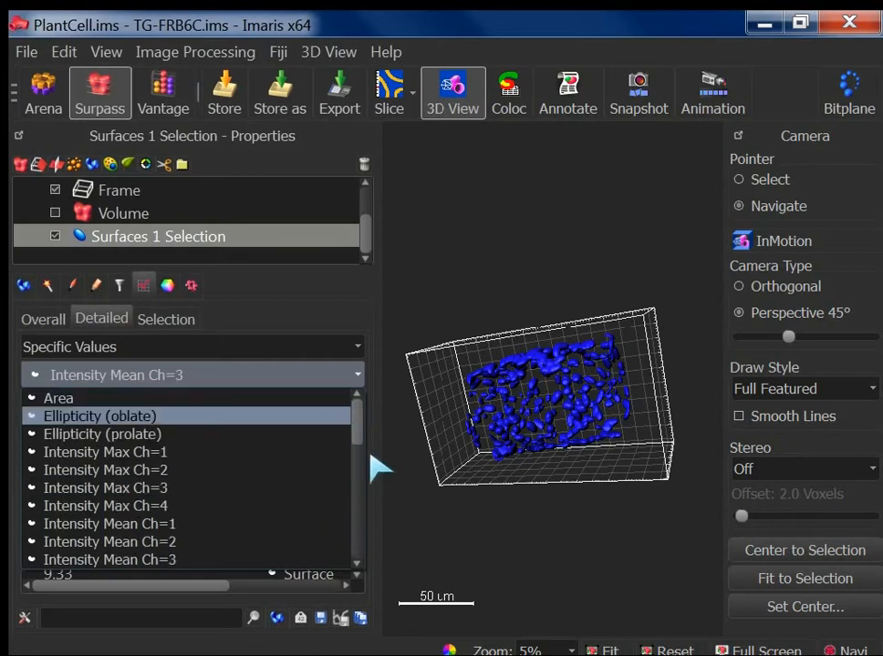
{"action": "left_click", "coordinate": [371, 459]}
Step: Open the editing options of Surfaces 1 Selection and select three separate surfaces near the centre of the volume
{"action": "left_click_drag", "start_coordinate": [516, 449], "coordinate": [519, 408]}
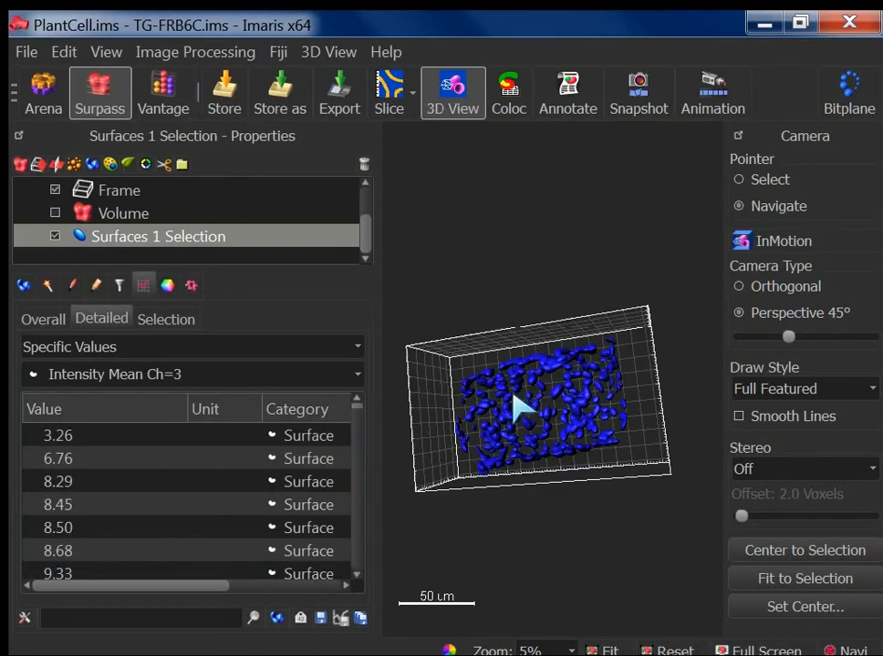
{"action": "left_click", "coordinate": [168, 288]}
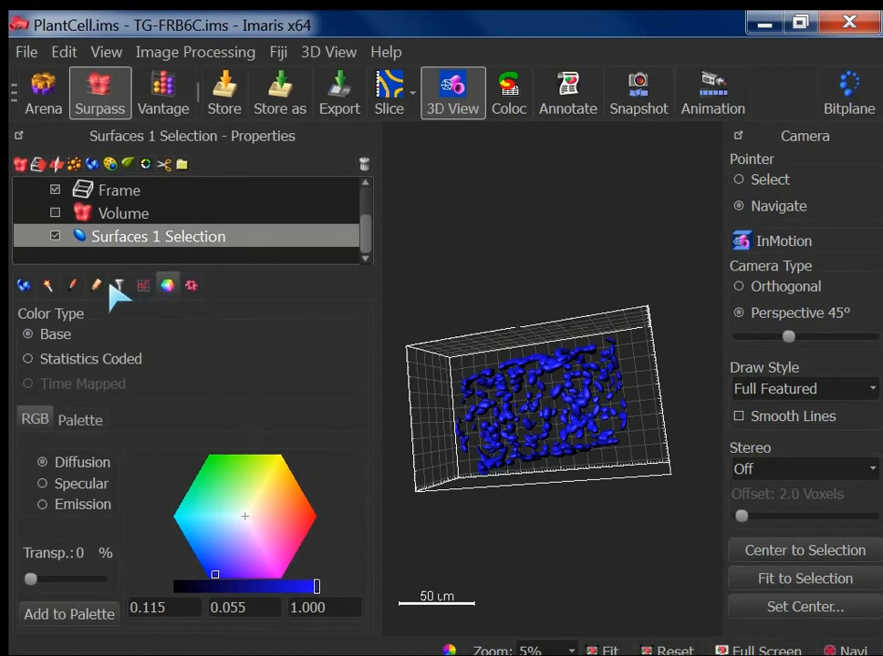
{"action": "left_click", "coordinate": [97, 286]}
{"action": "left_click_drag", "start_coordinate": [603, 427], "coordinate": [584, 417]}
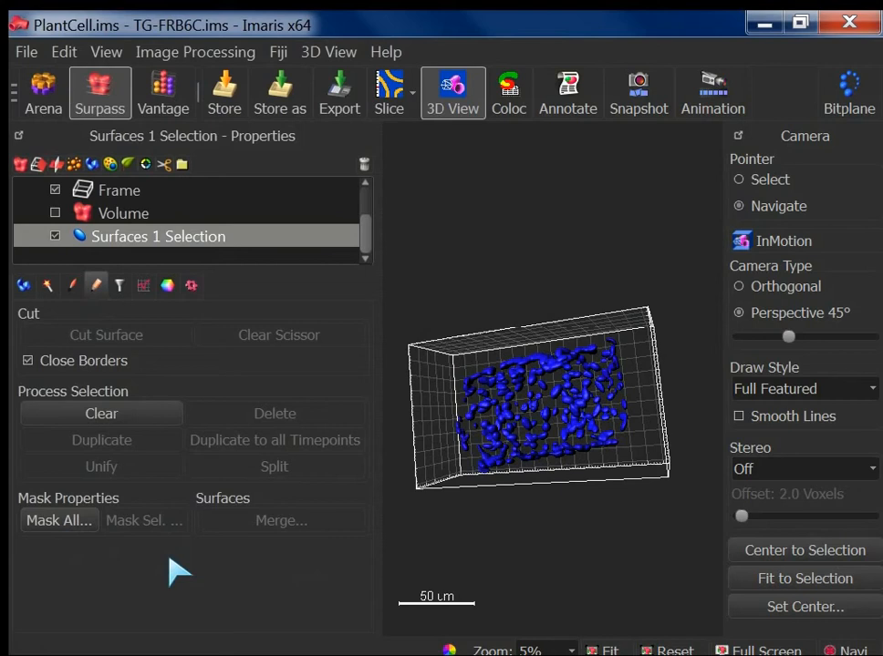
{"action": "scroll", "coordinate": [609, 424], "scroll_direction": "up", "scroll_amount": 5}
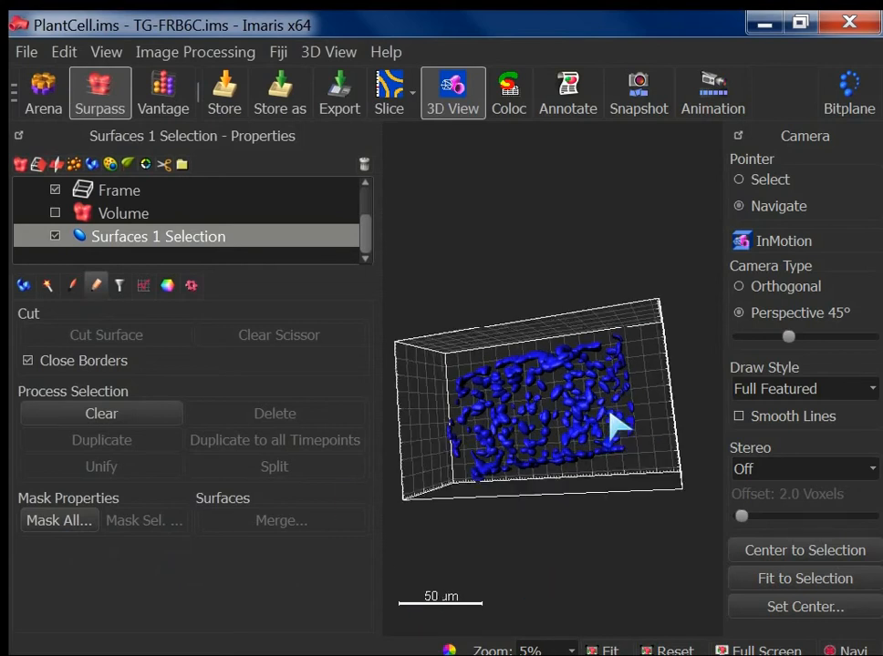
{"action": "key", "text": "Escape"}
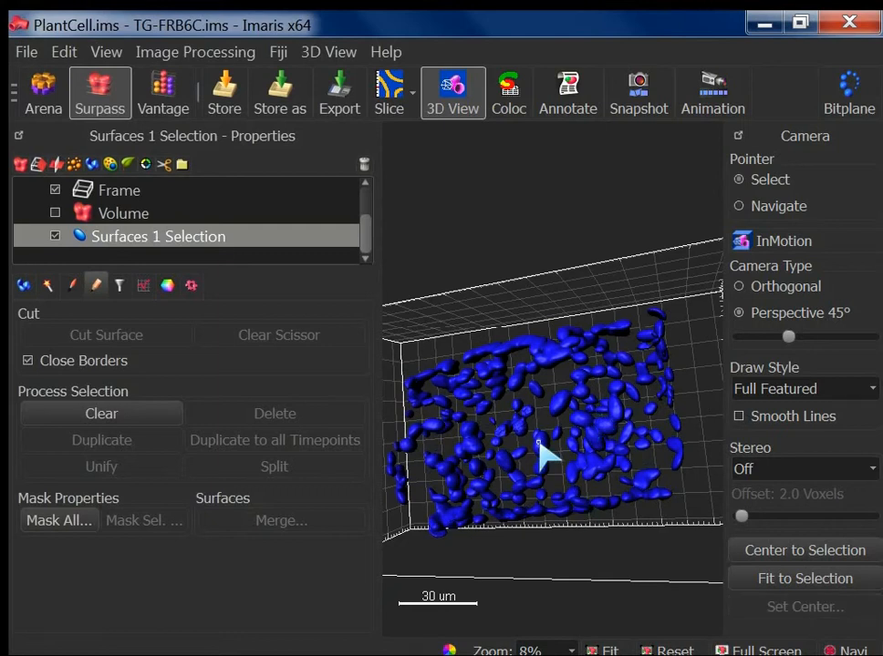
{"action": "left_click", "coordinate": [538, 445]}
{"action": "left_click", "coordinate": [559, 401], "text": "ctrl"}
{"action": "left_click", "coordinate": [582, 419], "text": "ctrl"}
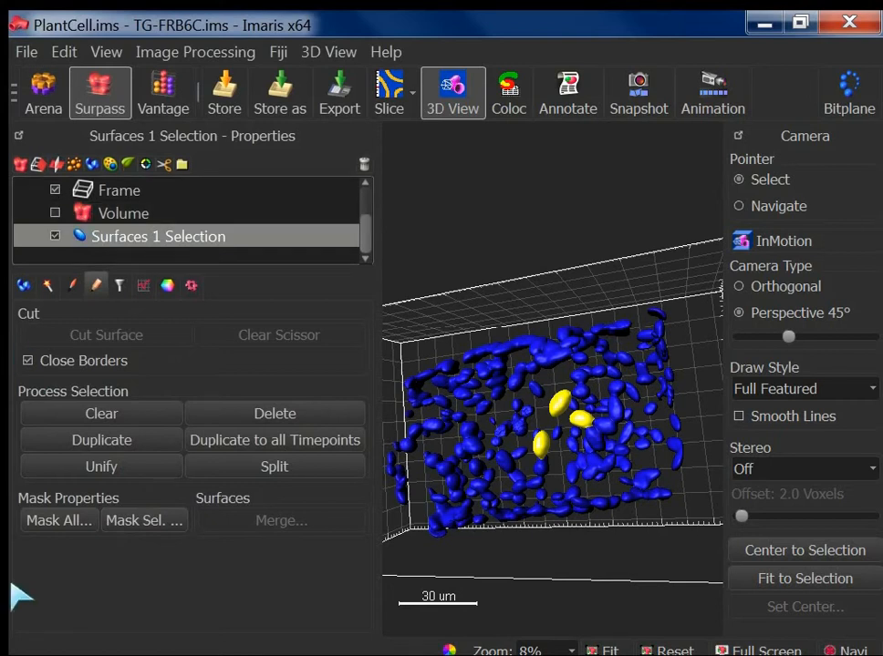
Step: Review the channels that can be masked with all surfaces and close the Mask Channel dialog without applying a mask
{"action": "left_click", "coordinate": [52, 524]}
{"action": "left_click", "coordinate": [287, 236]}
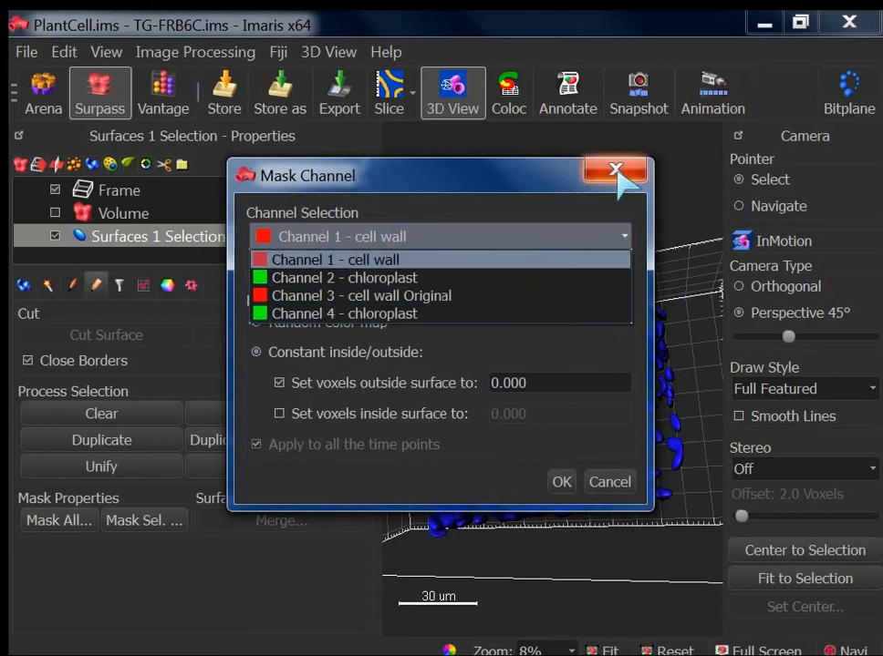
{"action": "left_click", "coordinate": [609, 482]}
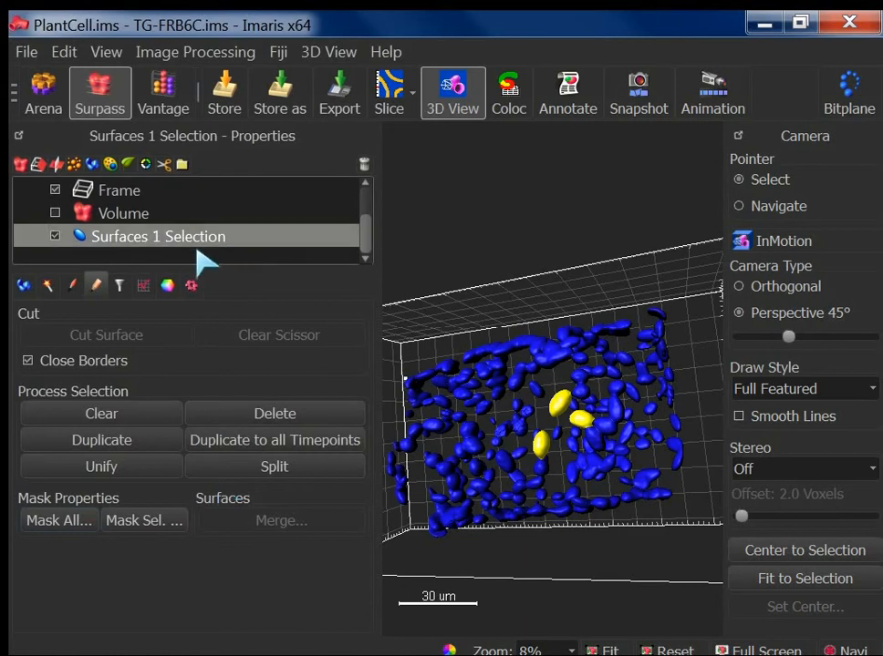
Step: Mask a duplicate of Channel 3 - cell wall Original with all surfaces, setting voxels outside the surface to 0.000
{"action": "left_click", "coordinate": [66, 521]}
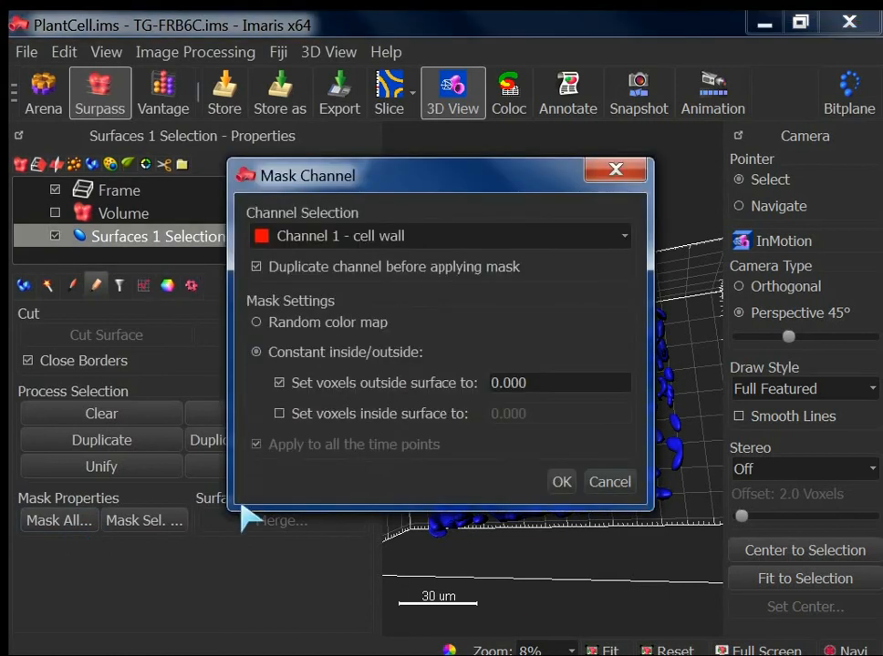
{"action": "left_click", "coordinate": [363, 240]}
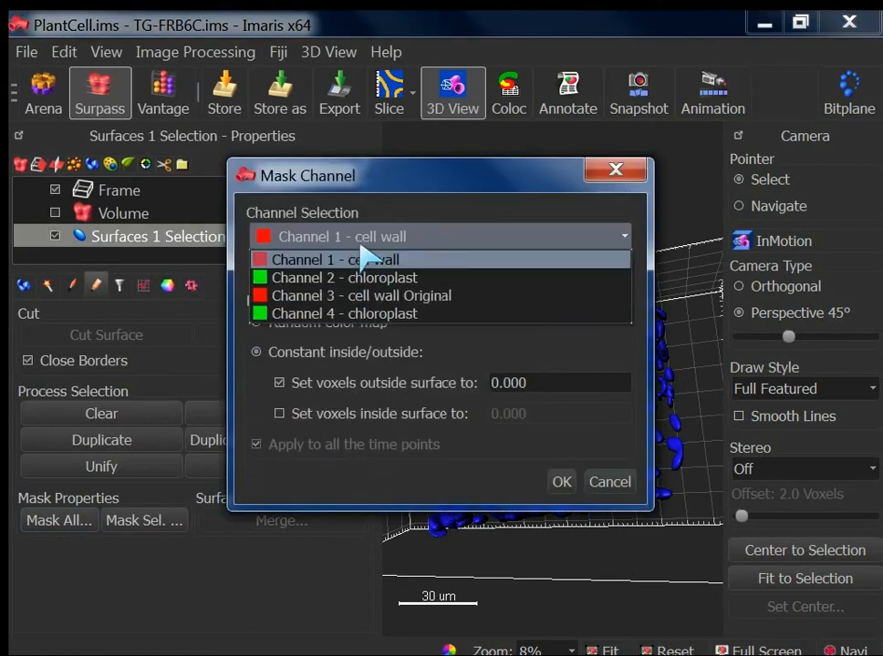
{"action": "left_click", "coordinate": [352, 297]}
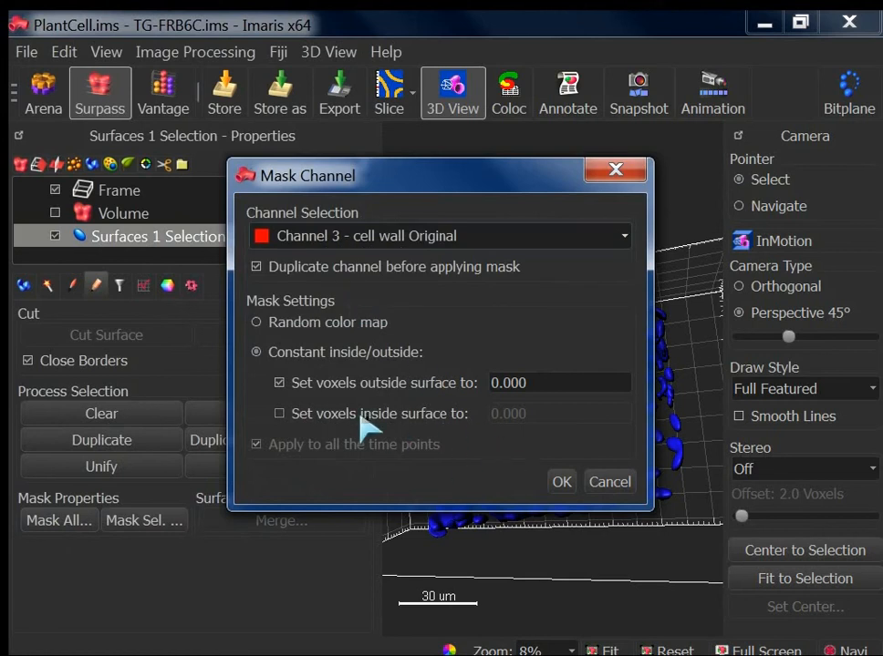
{"action": "left_click", "coordinate": [561, 482]}
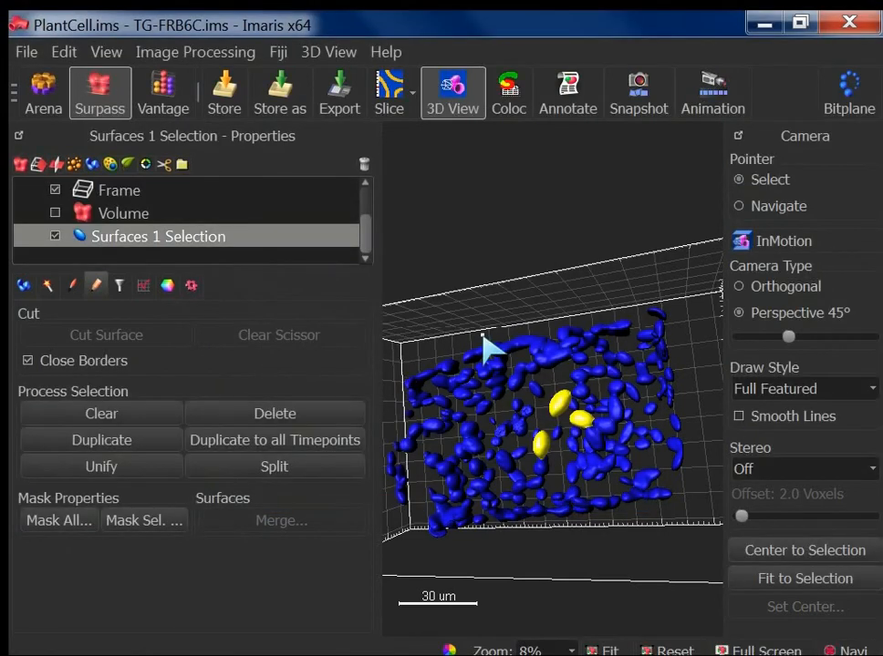
Step: Hide every channel except Masked cell wall Original in the display adjustment and close it
{"action": "key", "text": "ctrl+d"}
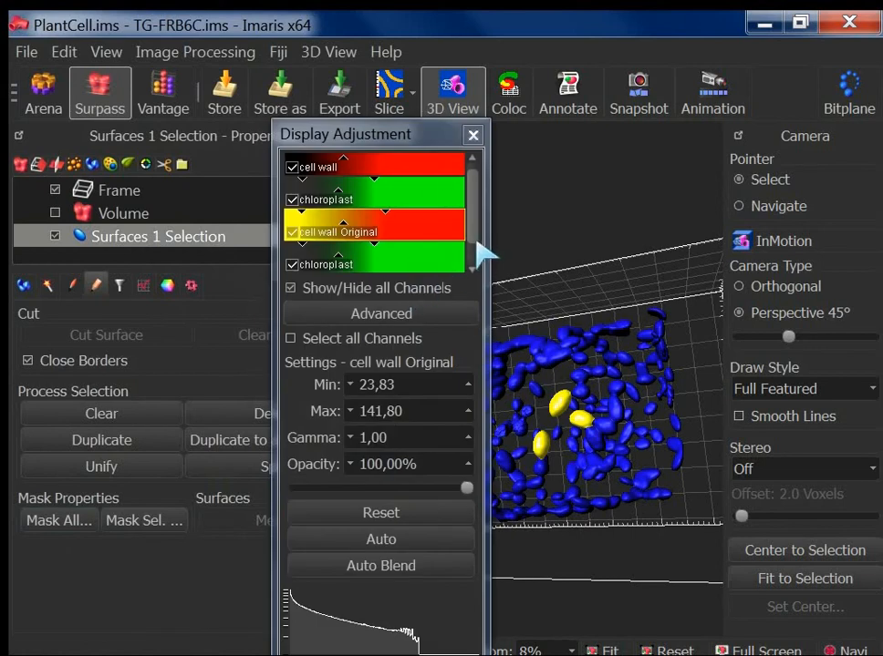
{"action": "left_click_drag", "start_coordinate": [474, 239], "coordinate": [471, 268]}
{"action": "left_click", "coordinate": [299, 226]}
{"action": "left_click", "coordinate": [294, 201]}
{"action": "left_click", "coordinate": [292, 169]}
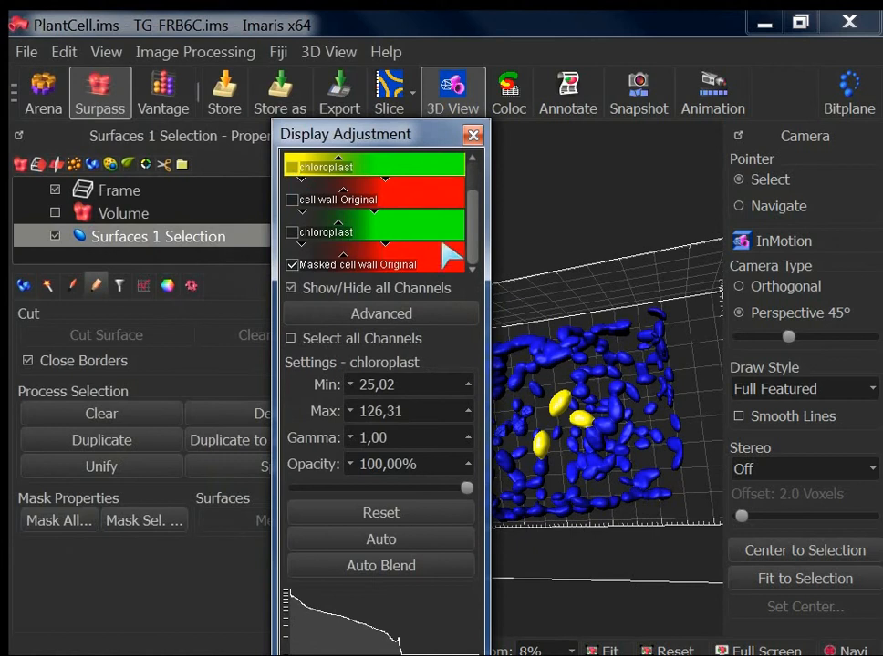
{"action": "left_click_drag", "start_coordinate": [475, 239], "coordinate": [477, 180]}
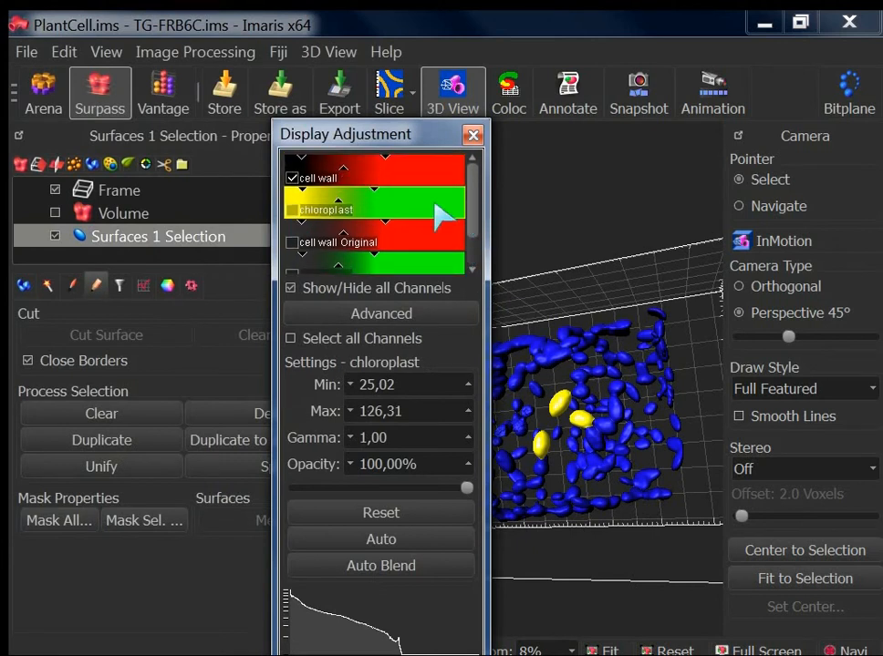
{"action": "left_click", "coordinate": [293, 179]}
{"action": "scroll", "coordinate": [383, 209], "scroll_direction": "down", "scroll_amount": 1}
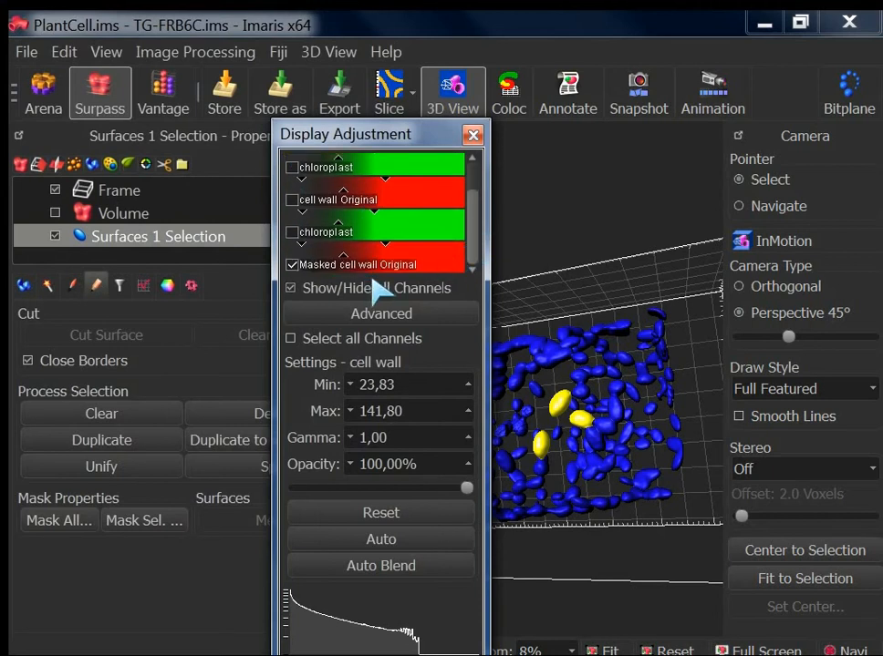
{"action": "left_click", "coordinate": [473, 134]}
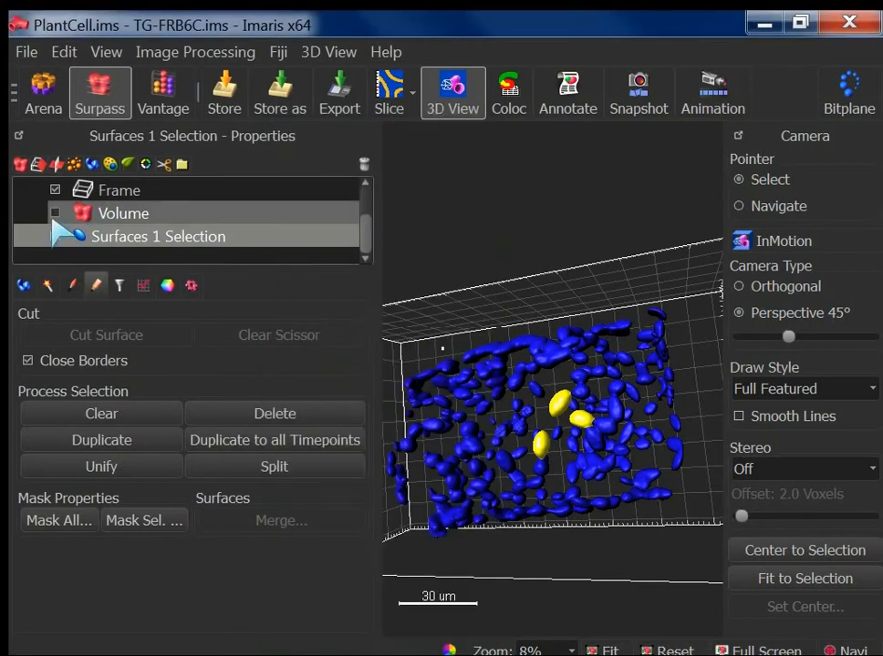
Step: Show the Volume and hide Surfaces 1 Selection to inspect the masked channel alone in 3D
{"action": "left_click", "coordinate": [55, 213]}
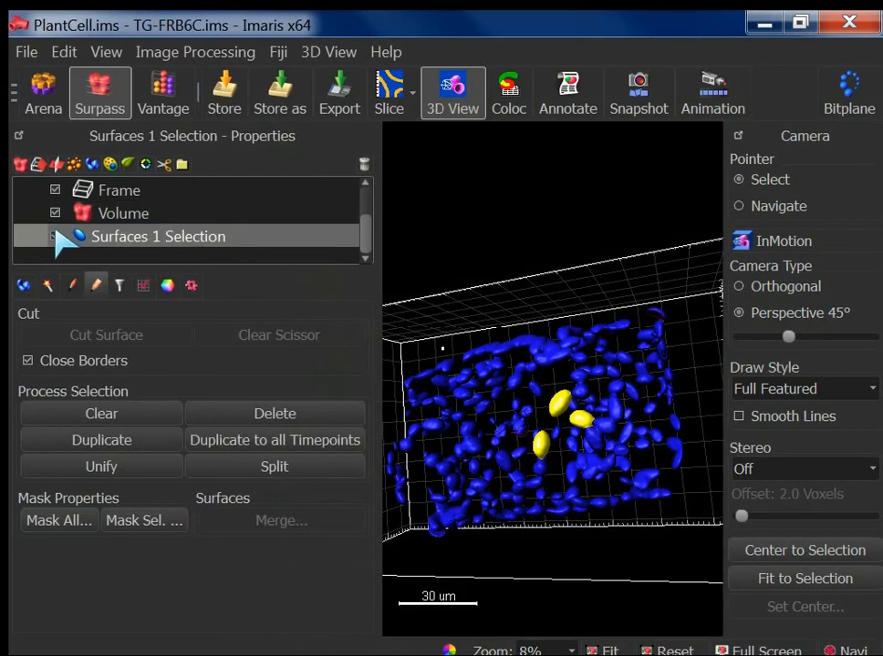
{"action": "left_click", "coordinate": [55, 235]}
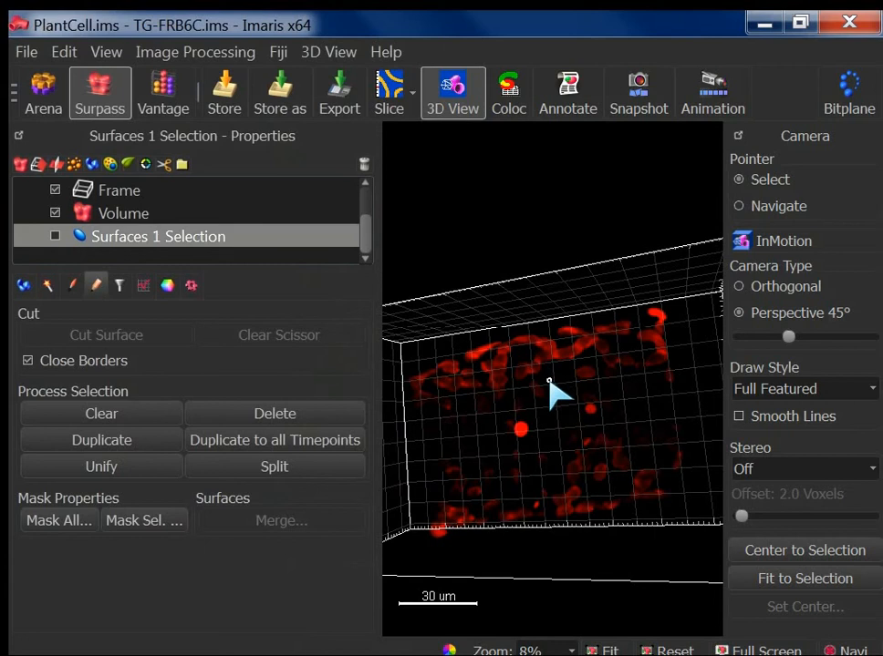
{"action": "key", "text": "Escape"}
{"action": "mouse_move", "coordinate": [557, 394]}
{"action": "left_mouse_down"}
{"action": "mouse_move", "coordinate": [623, 509]}
{"action": "mouse_move", "coordinate": [601, 368]}
{"action": "mouse_move", "coordinate": [557, 392]}
{"action": "left_mouse_up"}
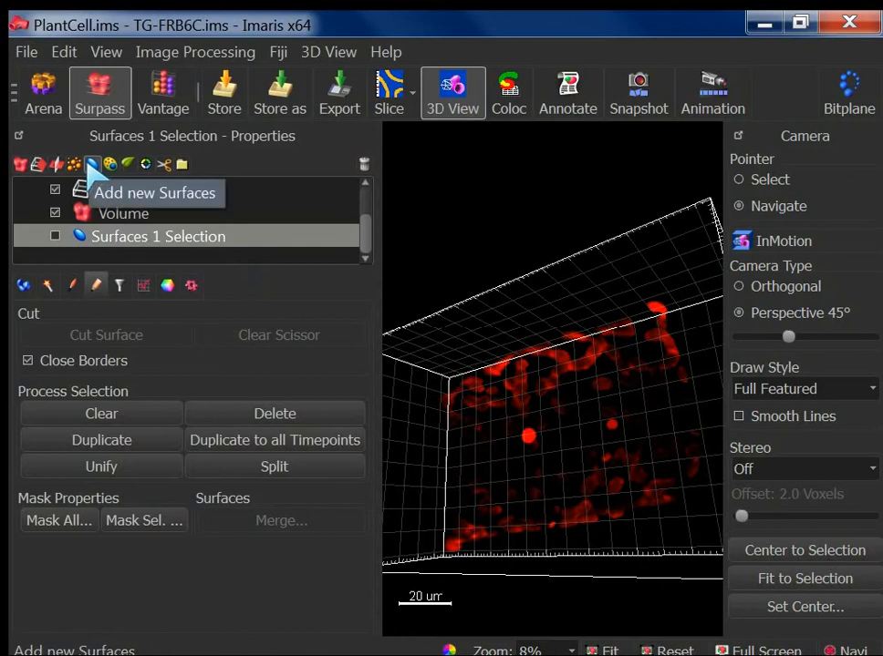
{"action": "left_click_drag", "start_coordinate": [521, 394], "coordinate": [538, 407]}
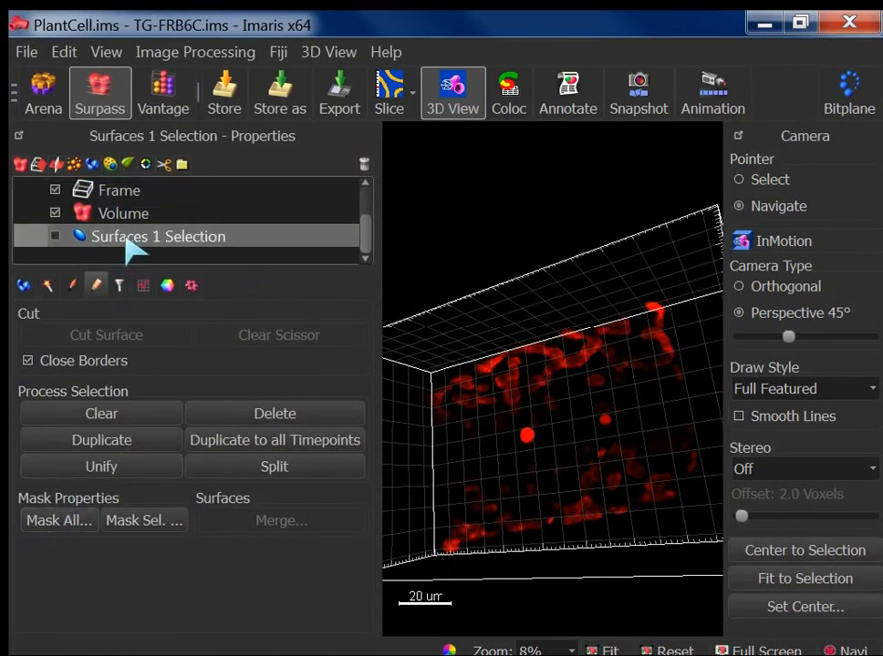
{"action": "left_click", "coordinate": [44, 521]}
{"action": "left_click", "coordinate": [283, 237]}
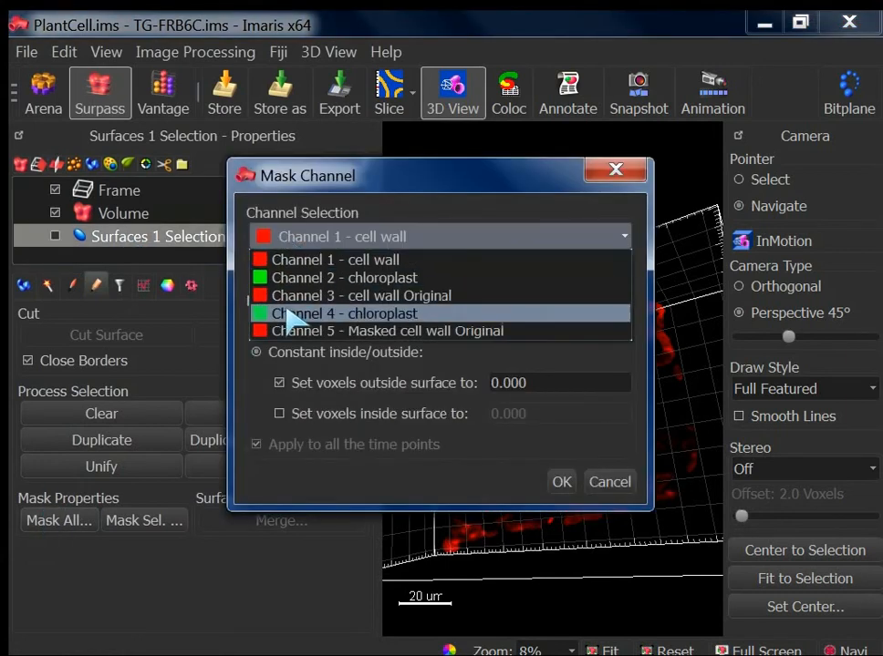
{"action": "left_click", "coordinate": [286, 327]}
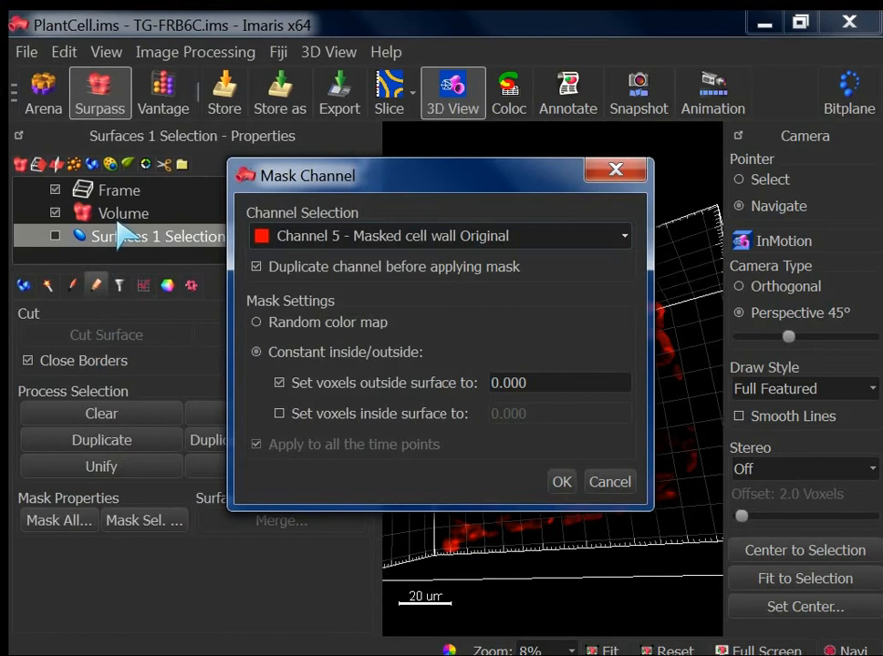
{"action": "left_click", "coordinate": [606, 483]}
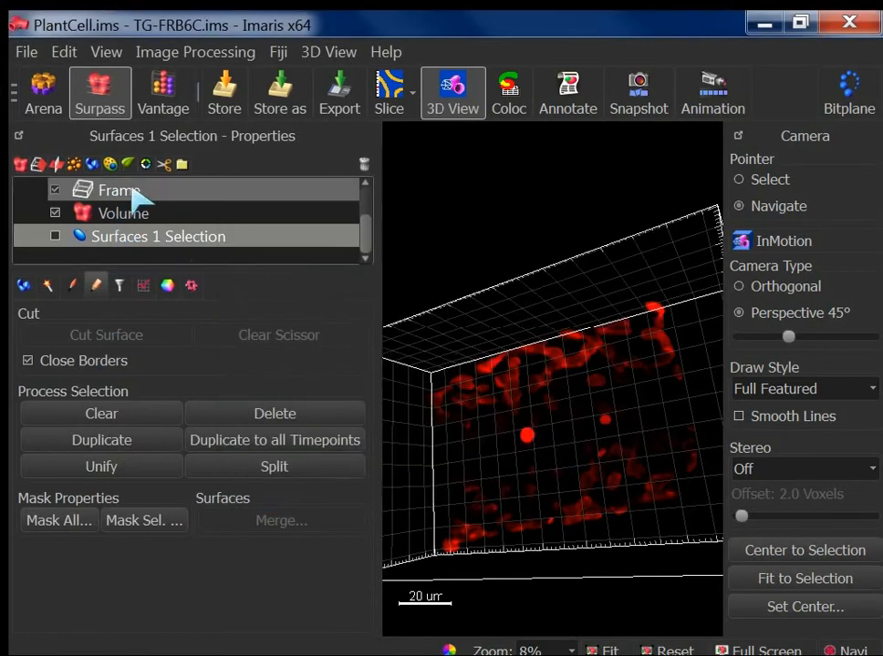
Step: Add a new surfaces object, hide it, and make Surfaces 1 Selection active and visible
{"action": "left_click", "coordinate": [92, 164]}
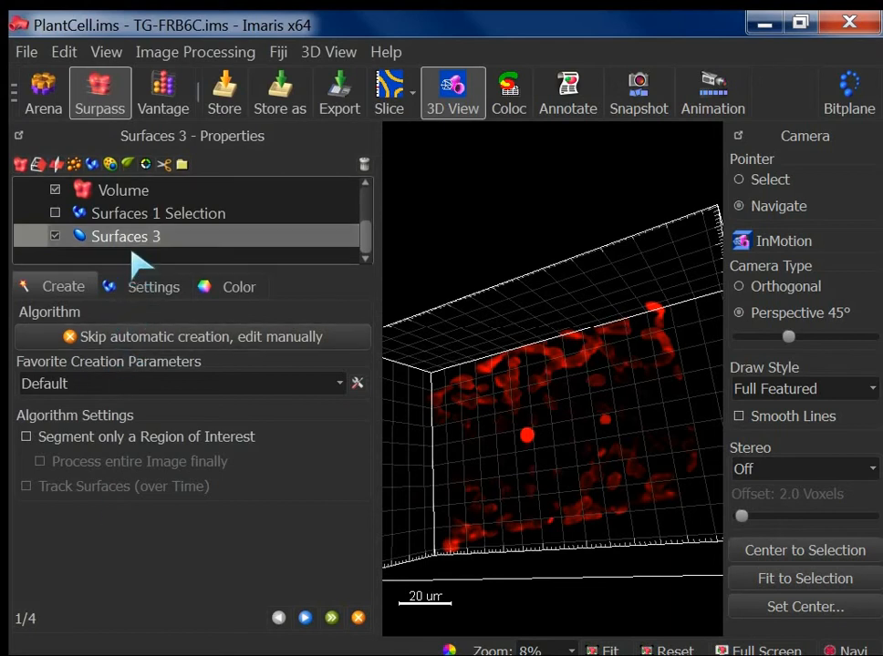
{"action": "left_click", "coordinate": [128, 217]}
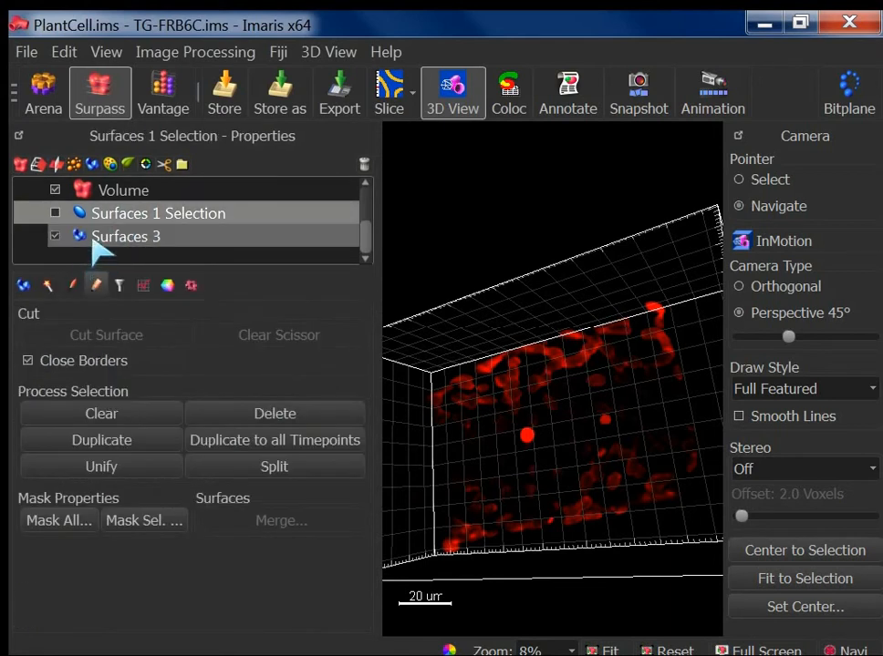
{"action": "left_click", "coordinate": [94, 239]}
{"action": "left_click", "coordinate": [94, 217]}
{"action": "left_click", "coordinate": [55, 235]}
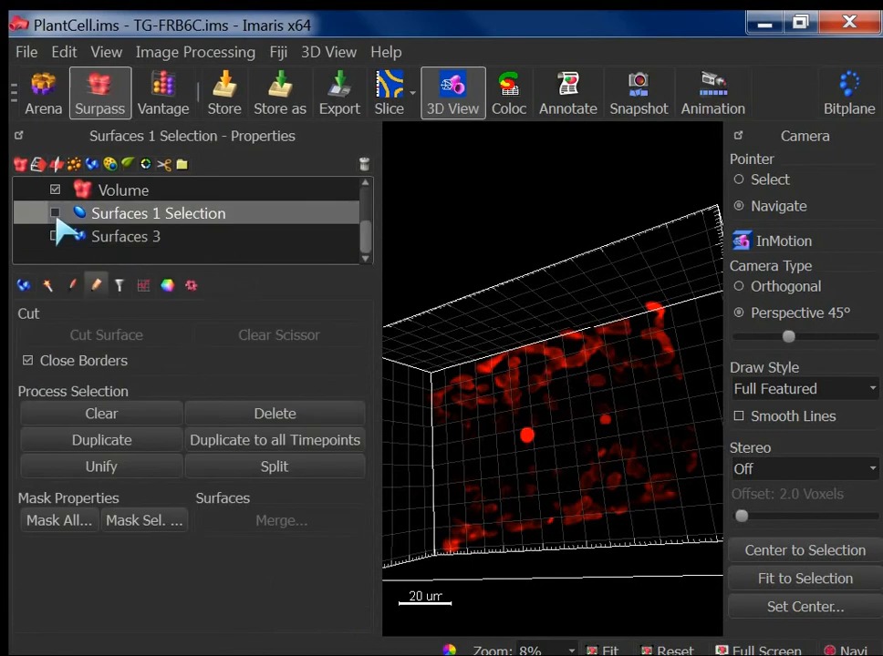
{"action": "left_click", "coordinate": [54, 213]}
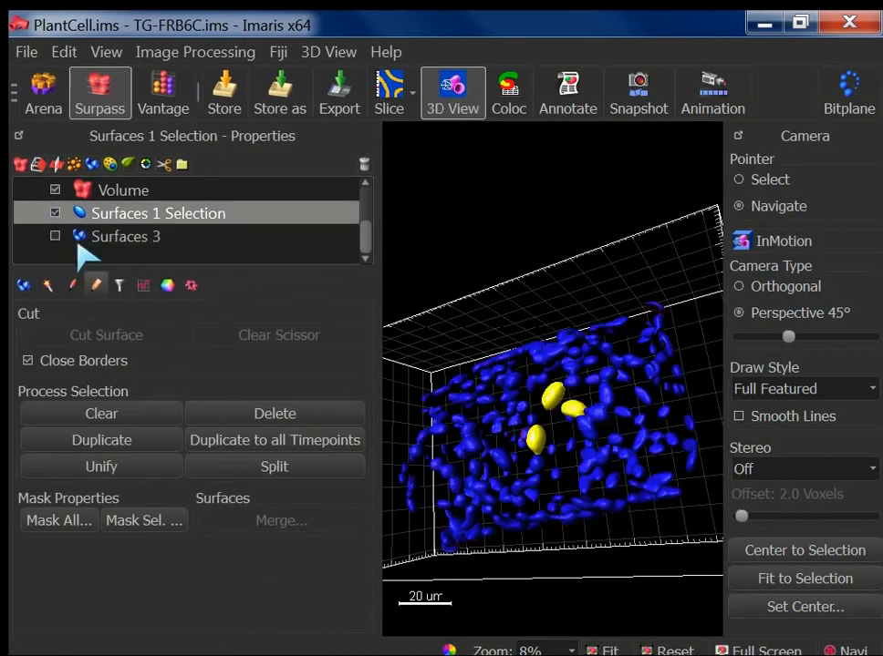
Step: Check the channel list for masking with Surfaces 1 Selection, including the masked channel, and cancel the mask
{"action": "left_click", "coordinate": [78, 521]}
{"action": "left_click", "coordinate": [355, 240]}
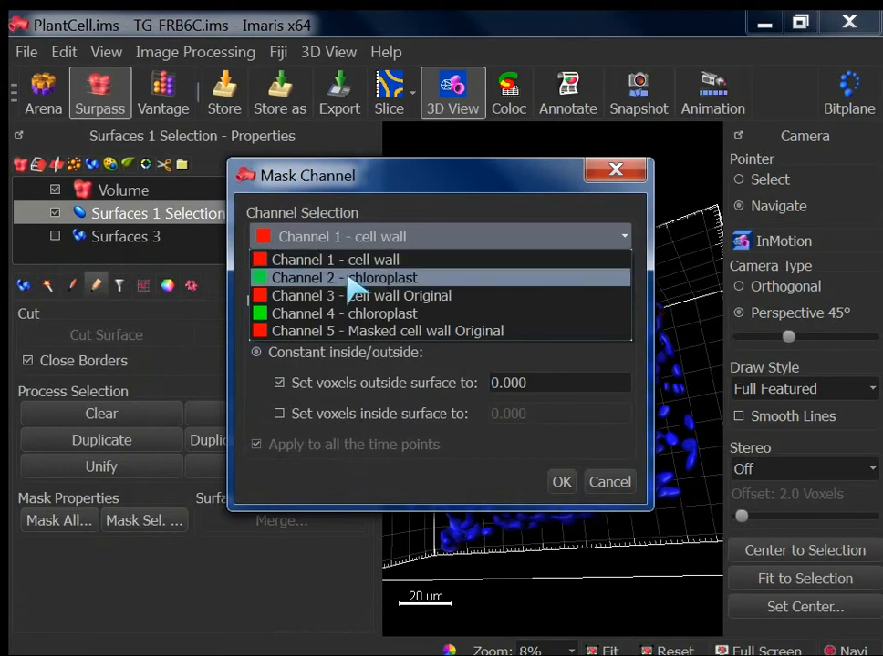
{"action": "left_click", "coordinate": [628, 479]}
{"action": "left_click", "coordinate": [625, 482]}
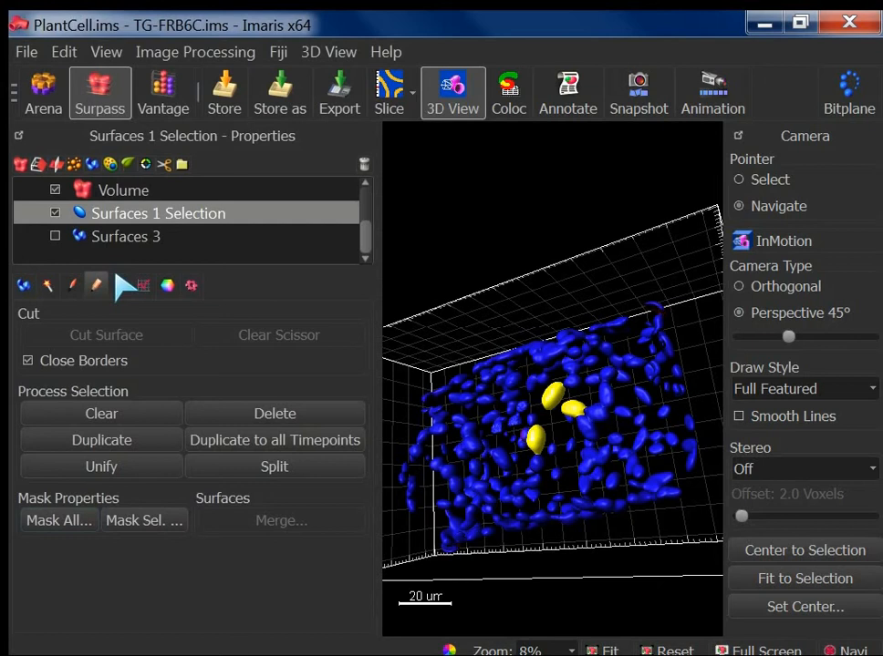
Step: Mask a duplicate of Channel 1 - cell wall with Surfaces 1 Selection, setting voxels outside to 0.000 and inside to 200
{"action": "left_click", "coordinate": [68, 526]}
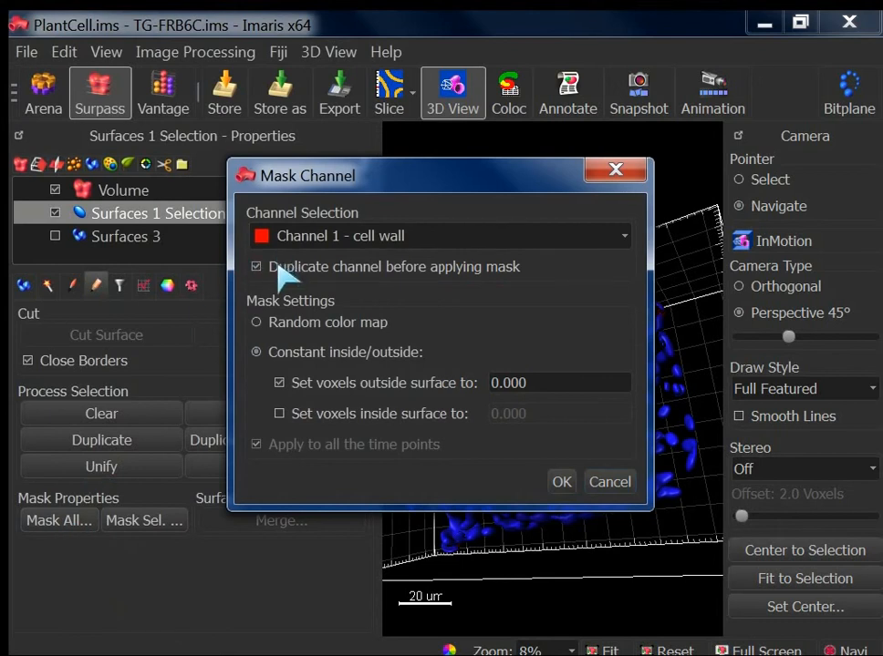
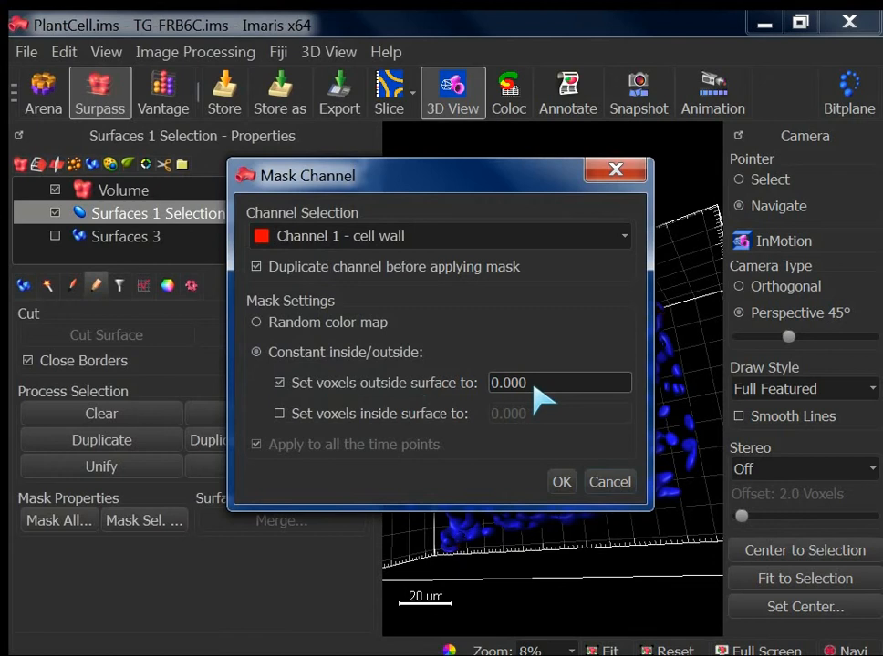
{"action": "left_click", "coordinate": [346, 420]}
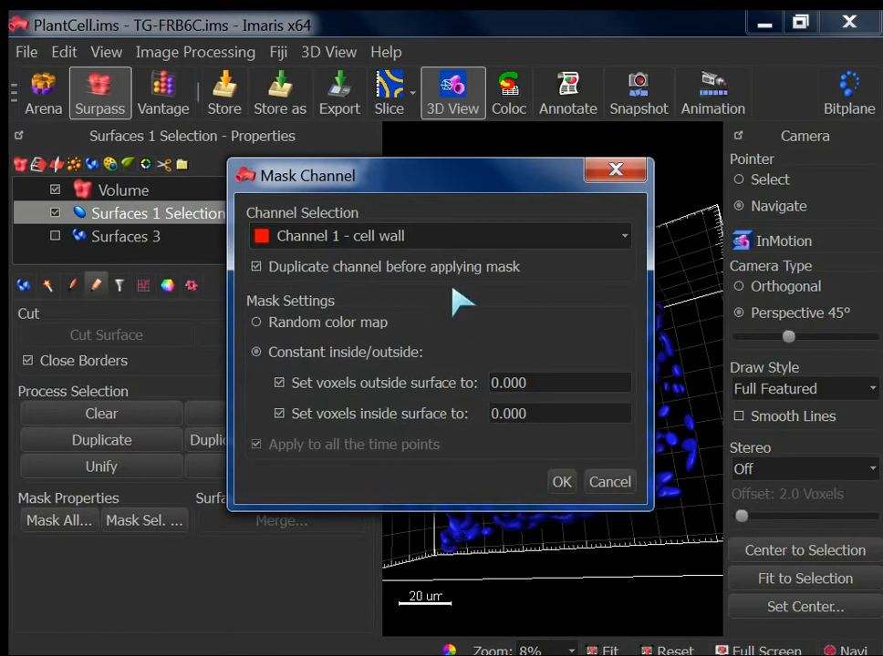
{"action": "left_click", "coordinate": [419, 233]}
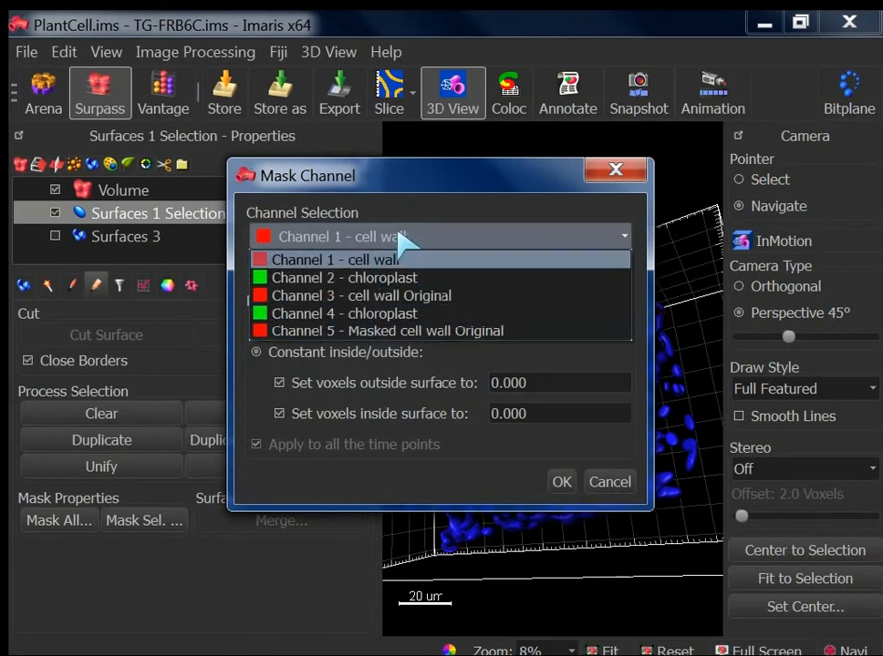
{"action": "left_click", "coordinate": [429, 204]}
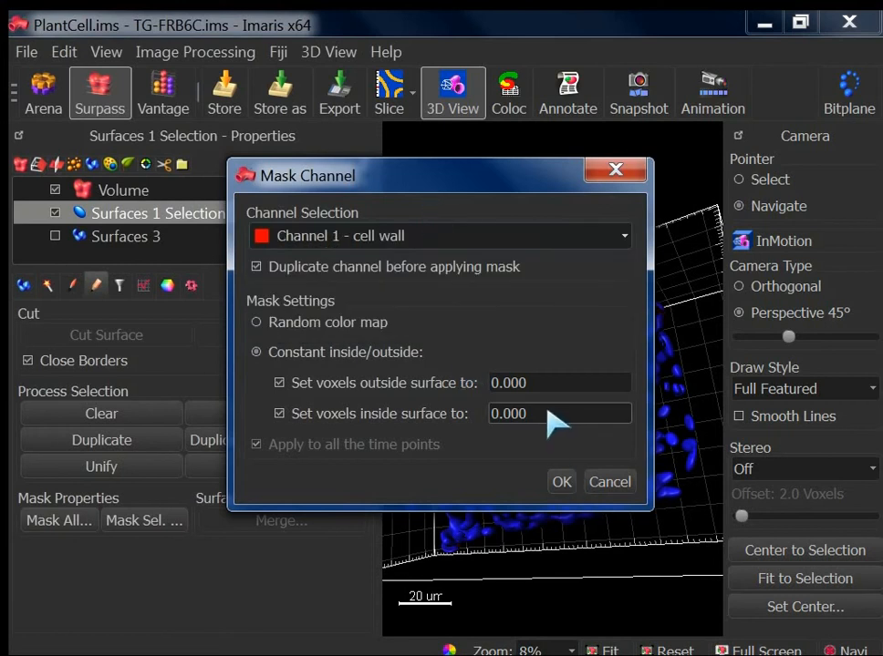
{"action": "left_click_drag", "start_coordinate": [546, 412], "coordinate": [467, 418]}
{"action": "type", "text": "200"}
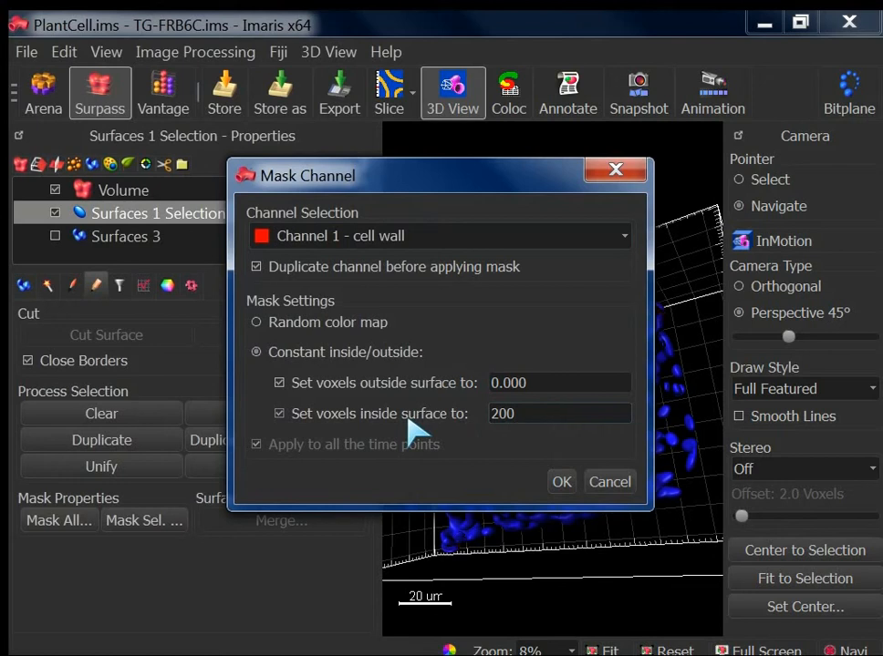
{"action": "left_click", "coordinate": [561, 483]}
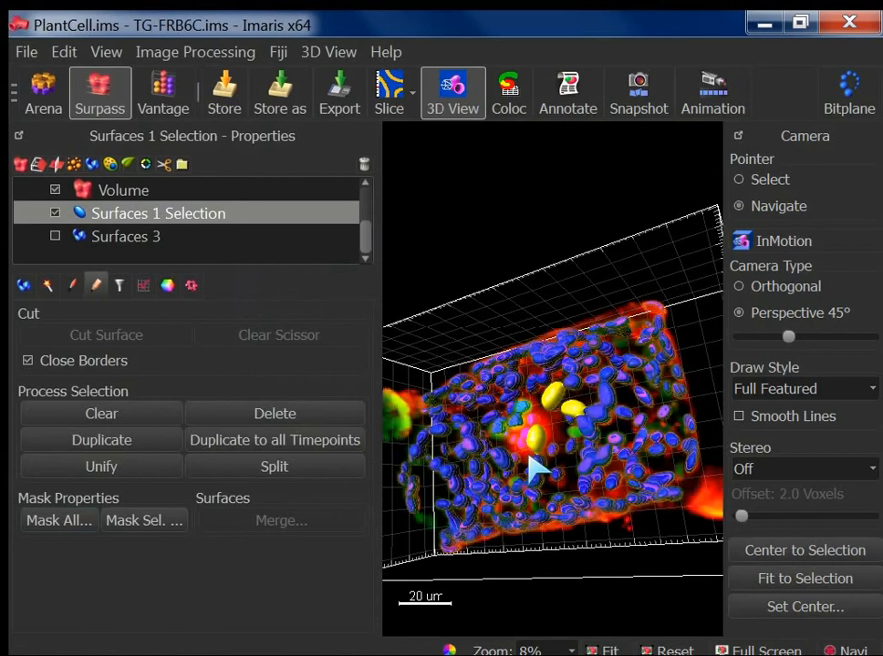
Step: Display only the Masked cell wall channel and hide Surfaces 1 Selection to inspect the mask in 3D
{"action": "key", "text": "ctrl+d"}
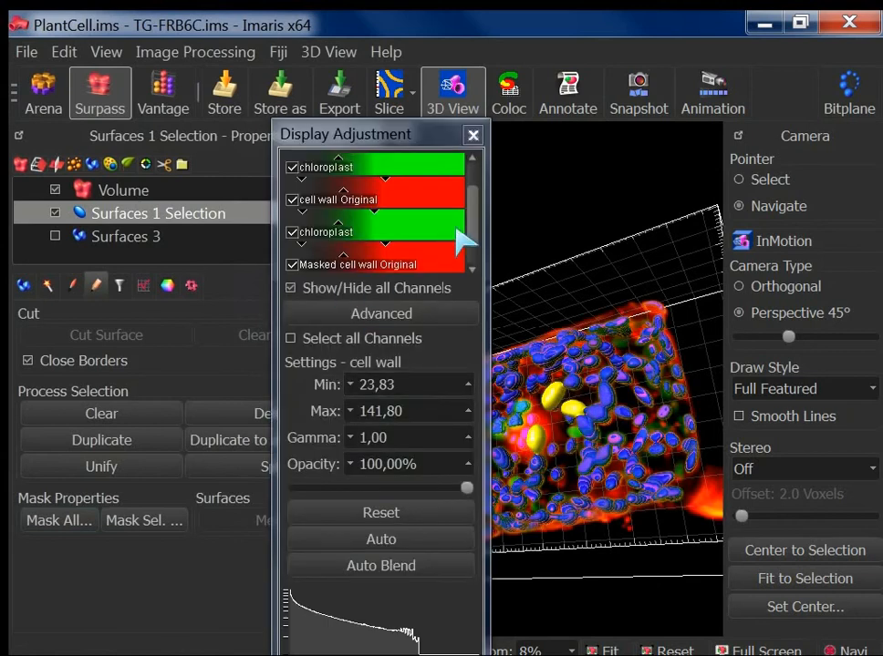
{"action": "left_click", "coordinate": [291, 289]}
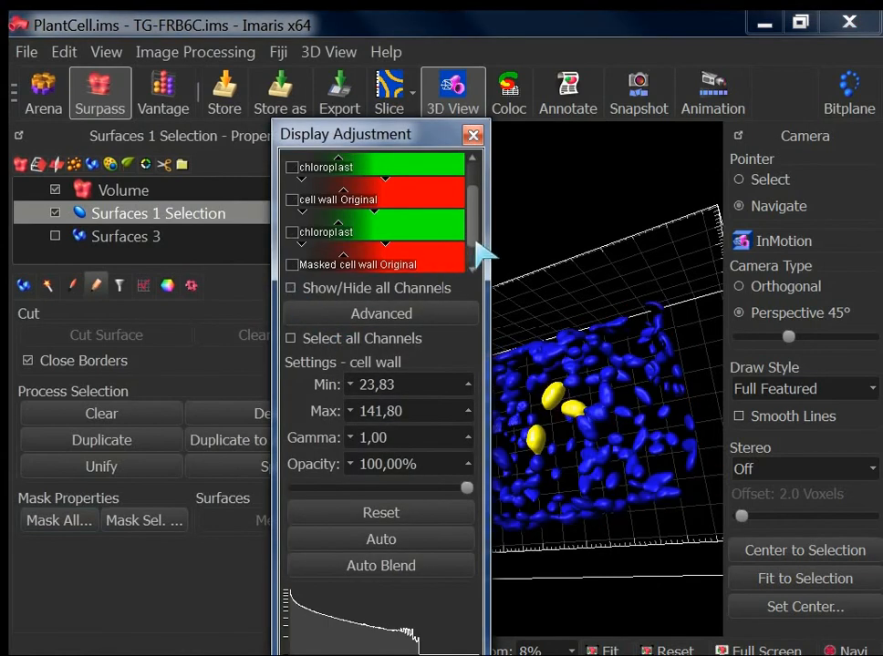
{"action": "scroll", "coordinate": [474, 251], "scroll_direction": "down", "scroll_amount": 1}
{"action": "left_click", "coordinate": [292, 265]}
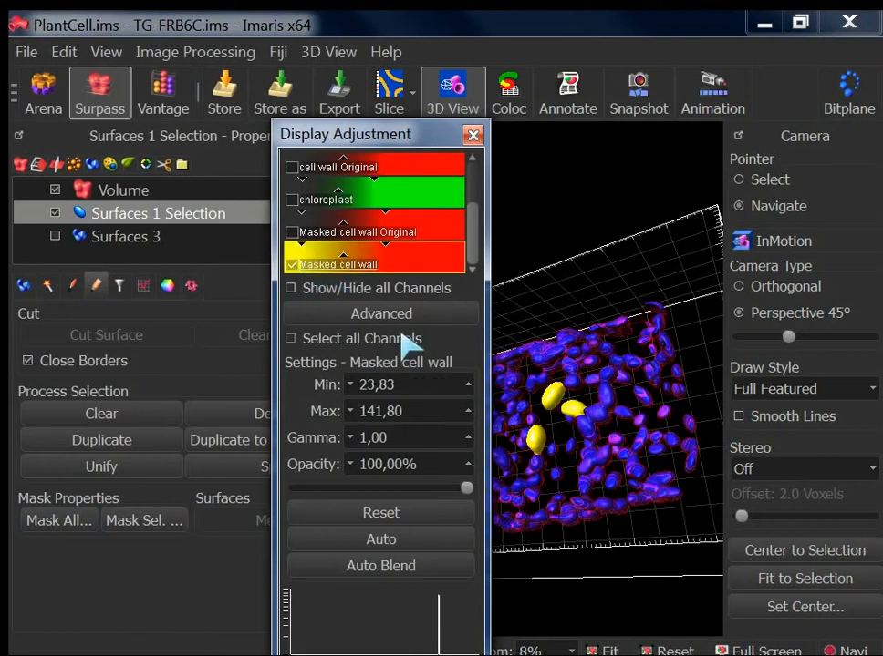
{"action": "left_click", "coordinate": [55, 236]}
{"action": "left_click", "coordinate": [55, 213]}
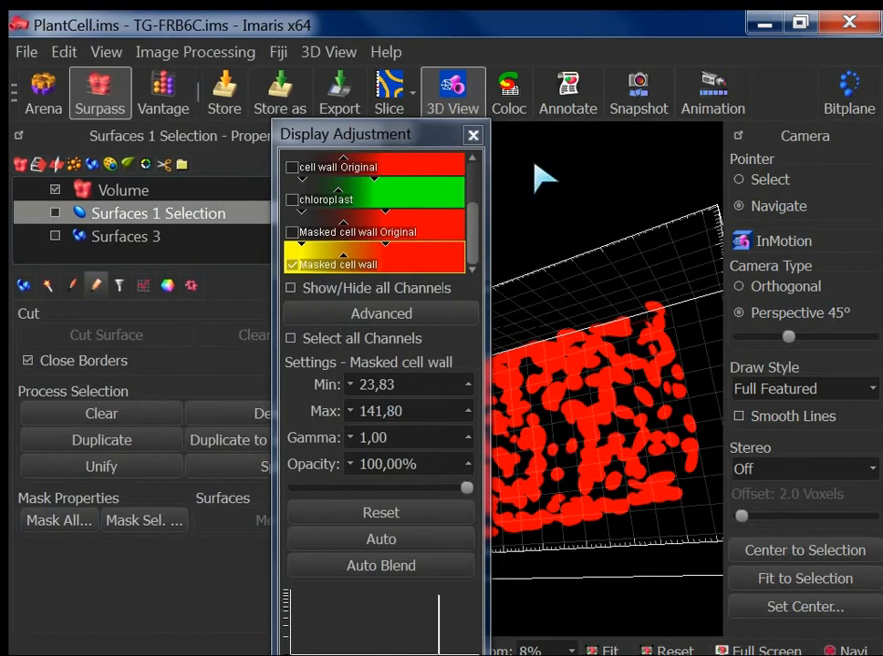
Step: Compare the masked cell wall with all channels in the Slice view, and leave every channel hidden
{"action": "left_click", "coordinate": [388, 94]}
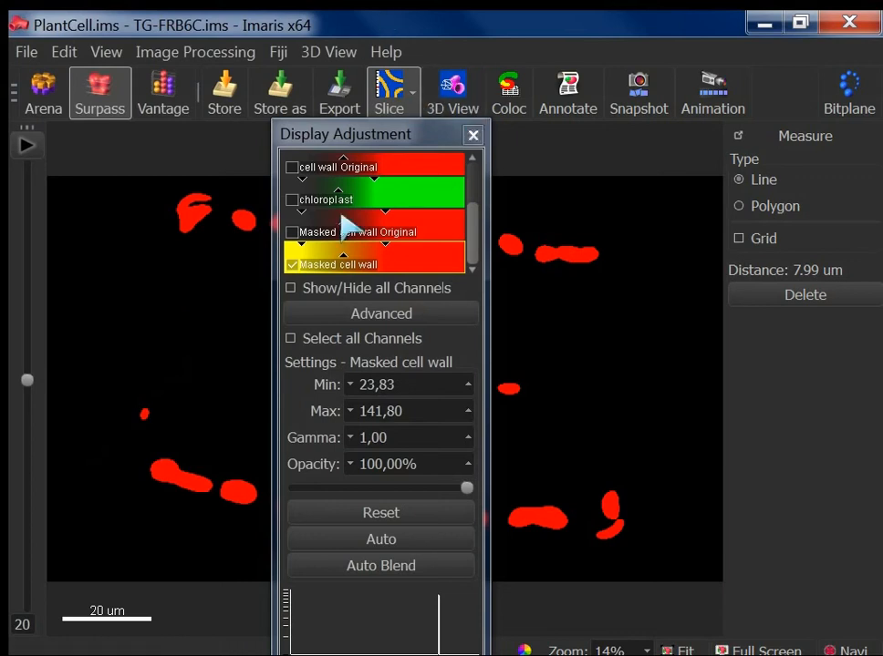
{"action": "left_click", "coordinate": [291, 265]}
{"action": "left_click", "coordinate": [291, 288]}
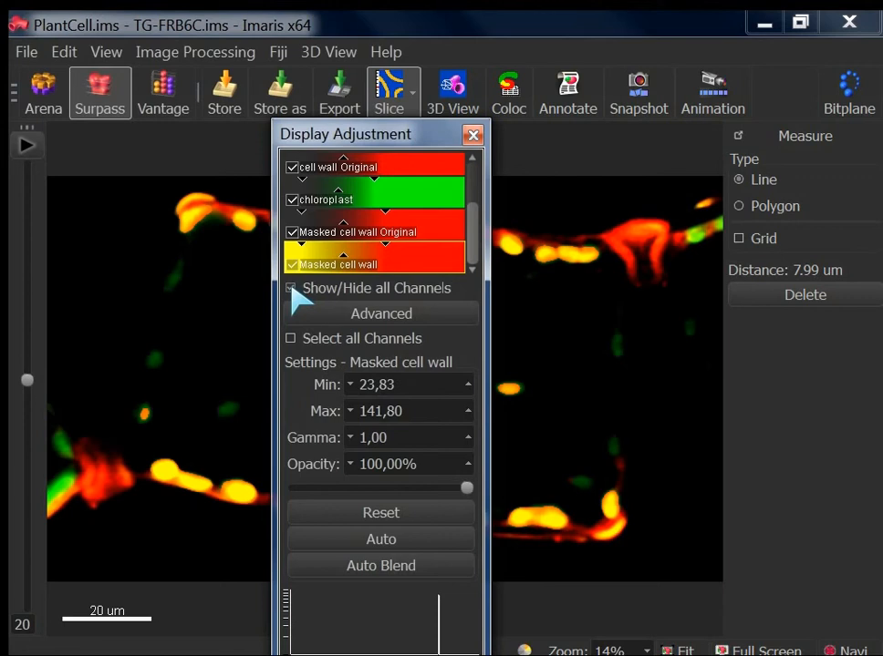
{"action": "left_click", "coordinate": [291, 288]}
{"action": "left_click", "coordinate": [473, 135]}
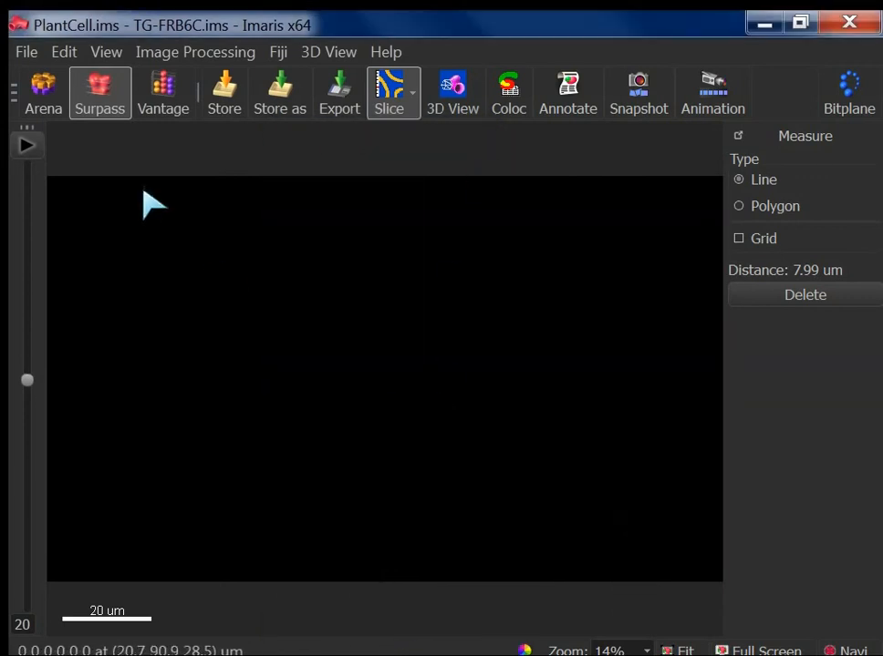
Step: Return to the 3D View, show Surfaces 1 Selection, and deselect its highlighted objects
{"action": "left_click", "coordinate": [450, 84]}
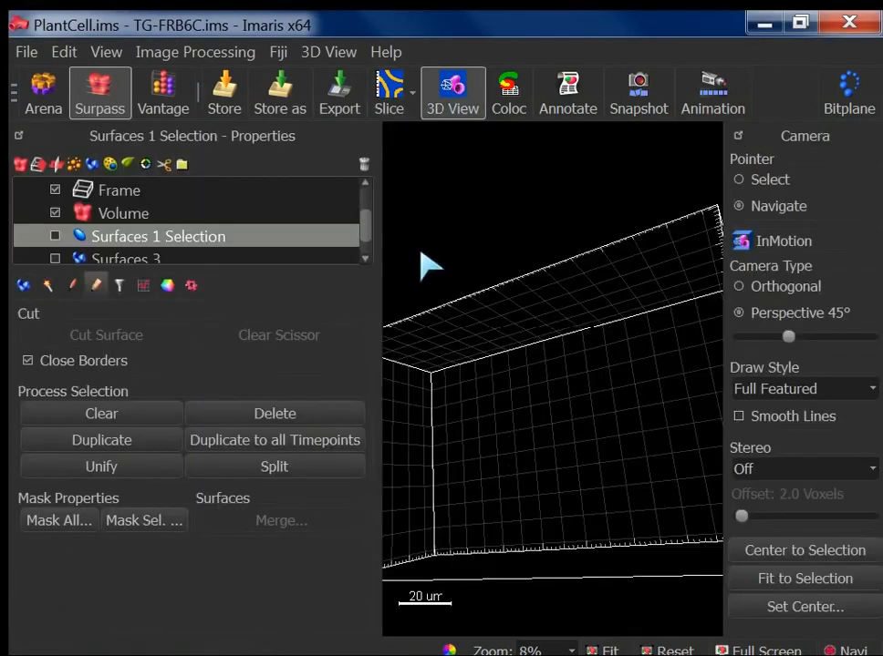
{"action": "left_click", "coordinate": [56, 236]}
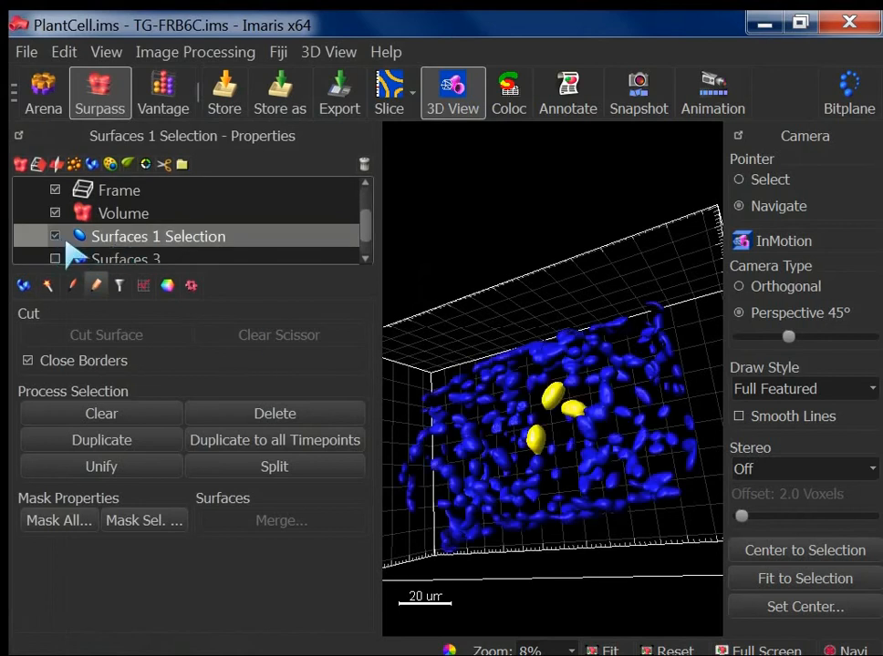
{"action": "key", "text": "Escape"}
{"action": "left_click", "coordinate": [492, 335]}
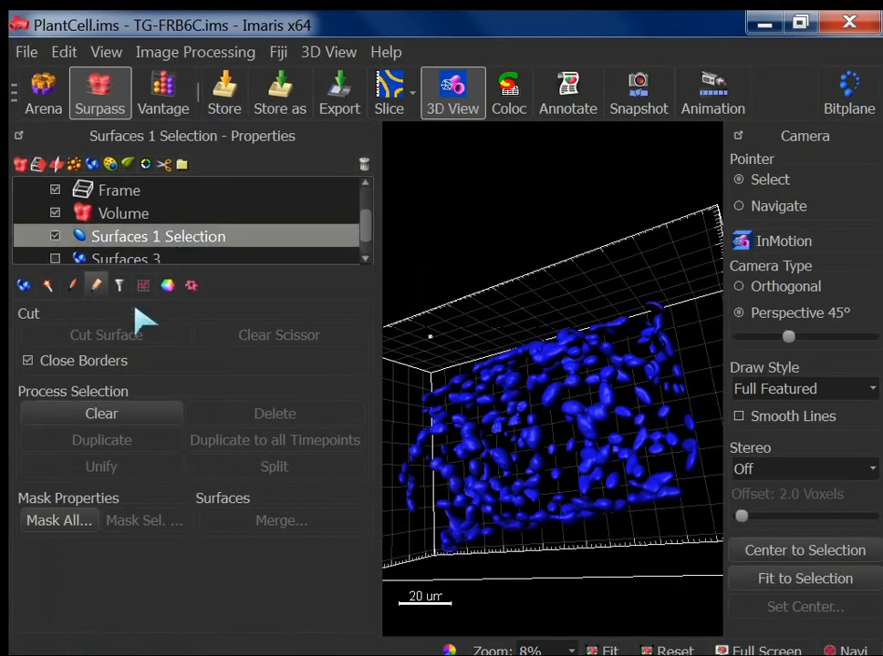
Step: Hide Surfaces 1 Selection and choose Channel 2 - chloroplast as the source channel for creating Surfaces 3
{"action": "left_click", "coordinate": [118, 259]}
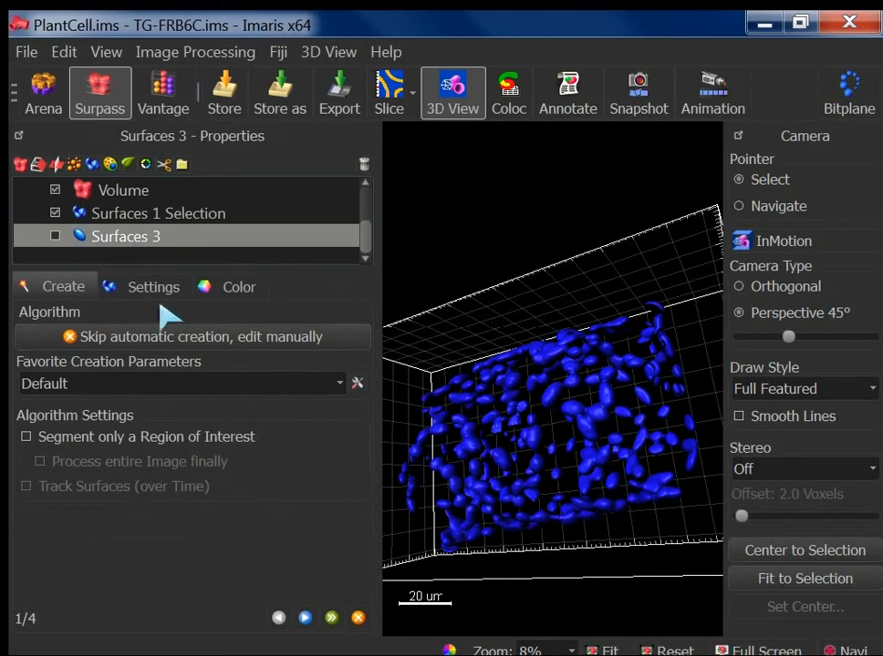
{"action": "left_click", "coordinate": [55, 212]}
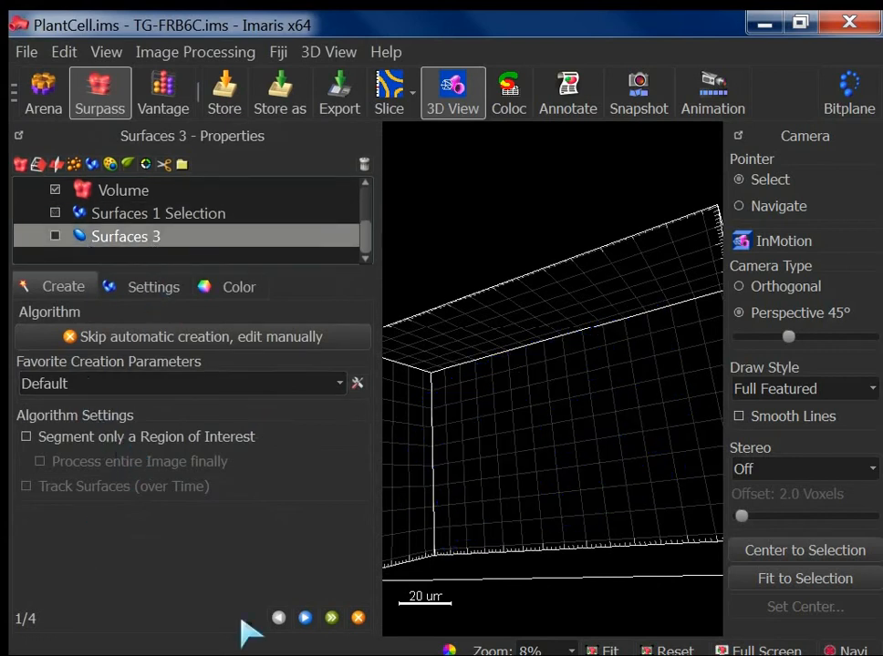
{"action": "left_click", "coordinate": [305, 618]}
{"action": "left_click", "coordinate": [219, 356]}
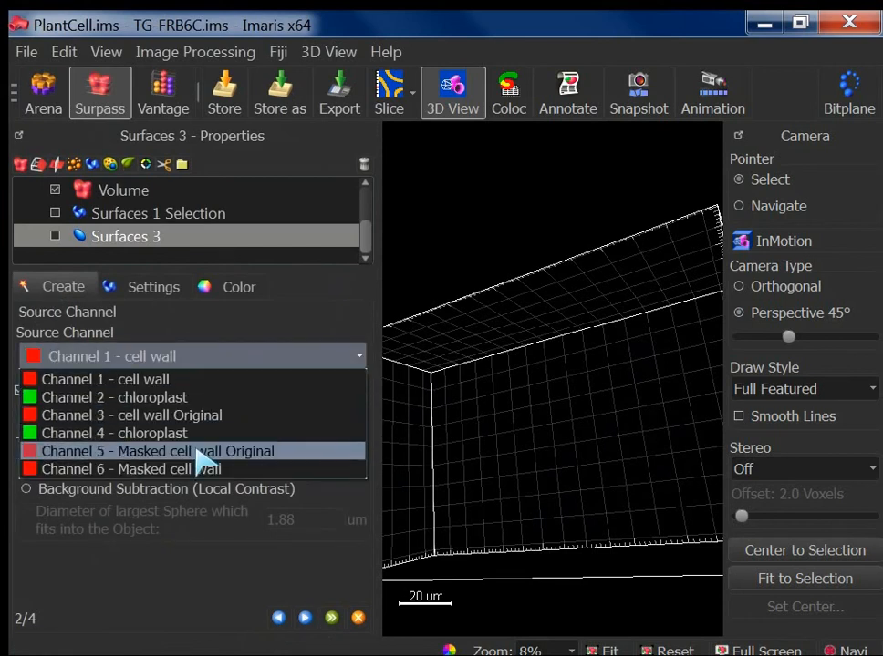
{"action": "left_click", "coordinate": [137, 398]}
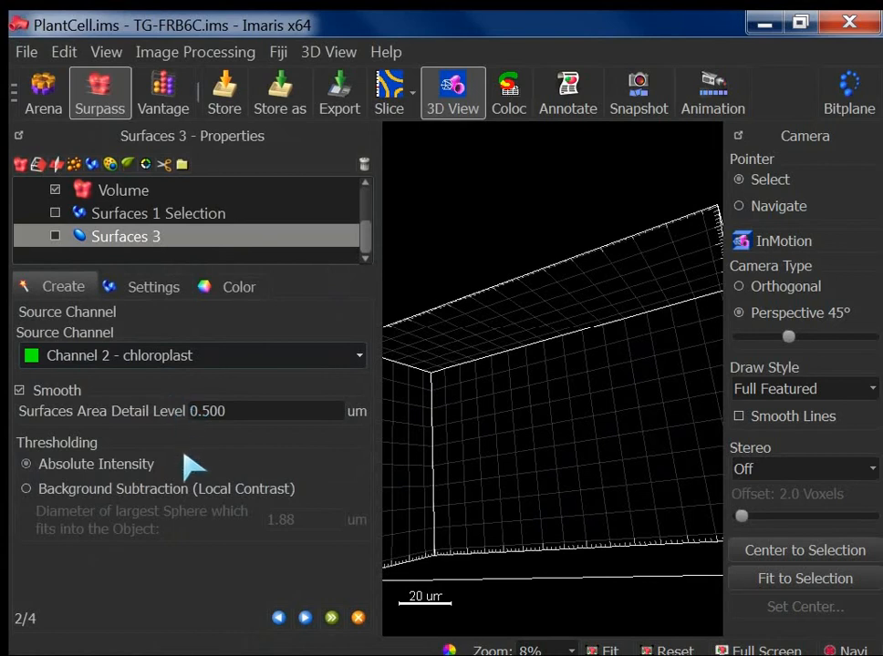
Step: Set the thresholding of Surfaces 3 to Background Subtraction (Local Contrast)
{"action": "left_click_drag", "start_coordinate": [235, 418], "coordinate": [156, 405]}
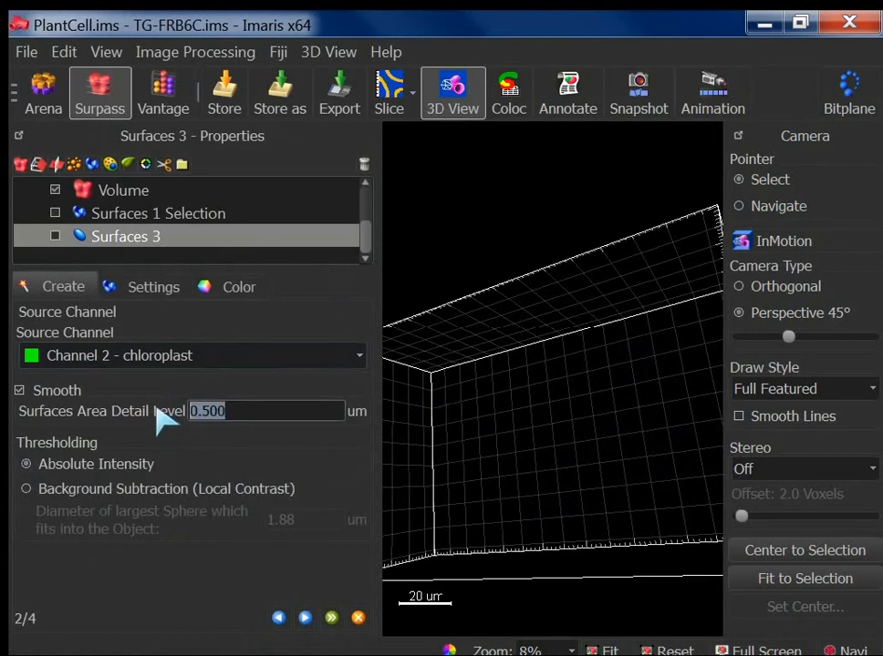
{"action": "left_click", "coordinate": [27, 490]}
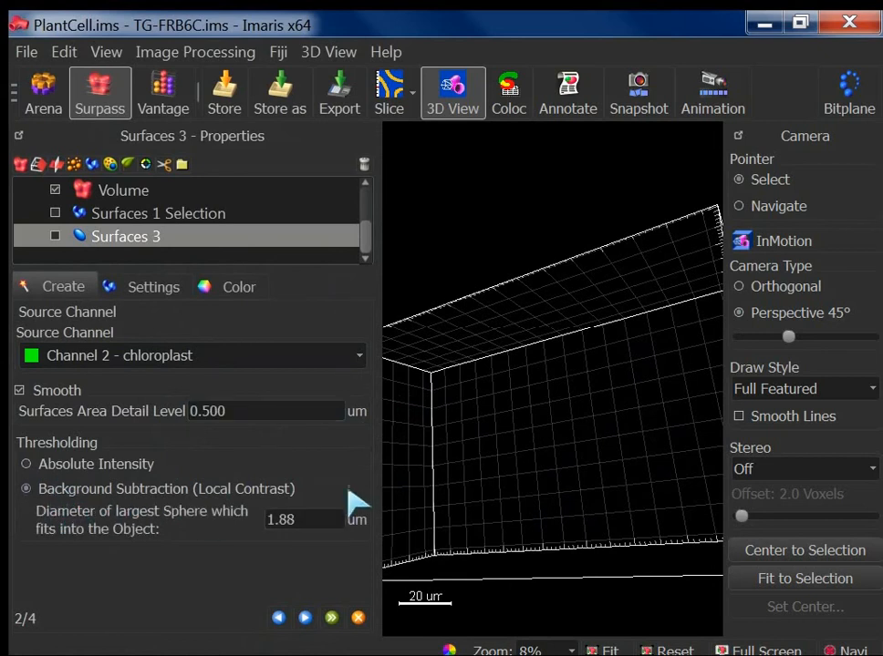
{"action": "left_click_drag", "start_coordinate": [288, 522], "coordinate": [155, 503]}
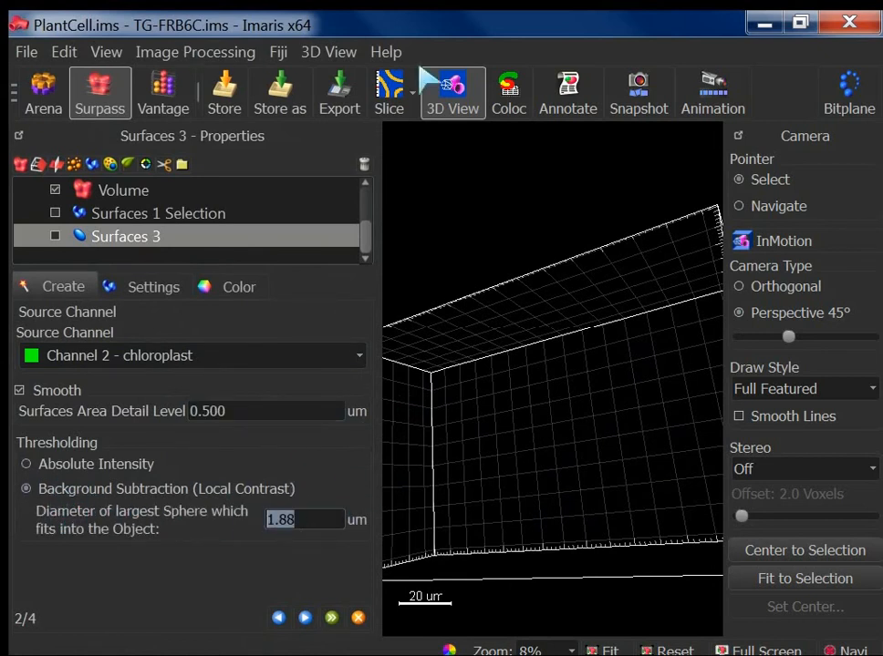
Step: Display only the chloroplast channel listed below cell wall Original, and measure the width of one chloroplast in the Slice view
{"action": "left_click", "coordinate": [392, 88]}
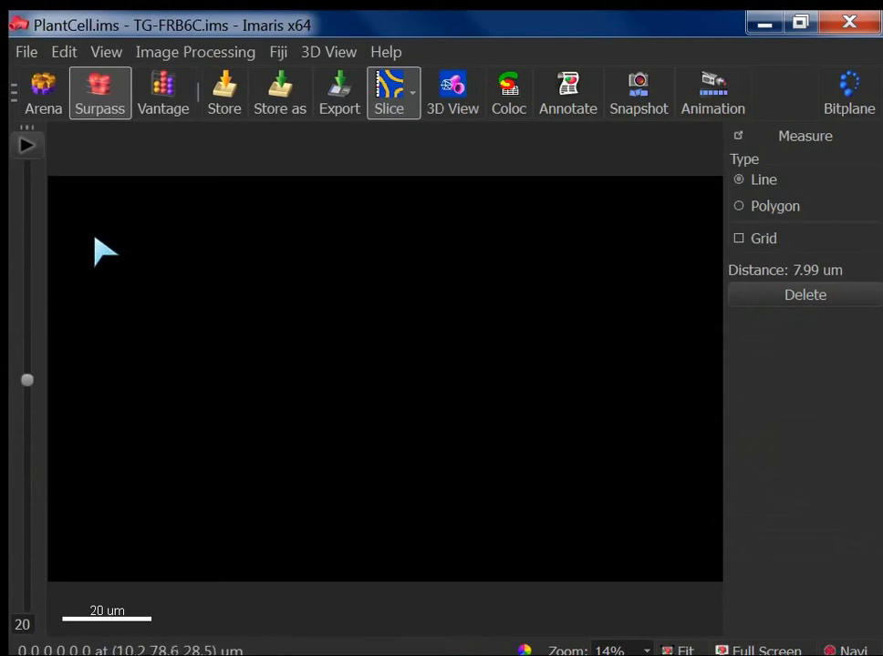
{"action": "key", "text": "ctrl+d"}
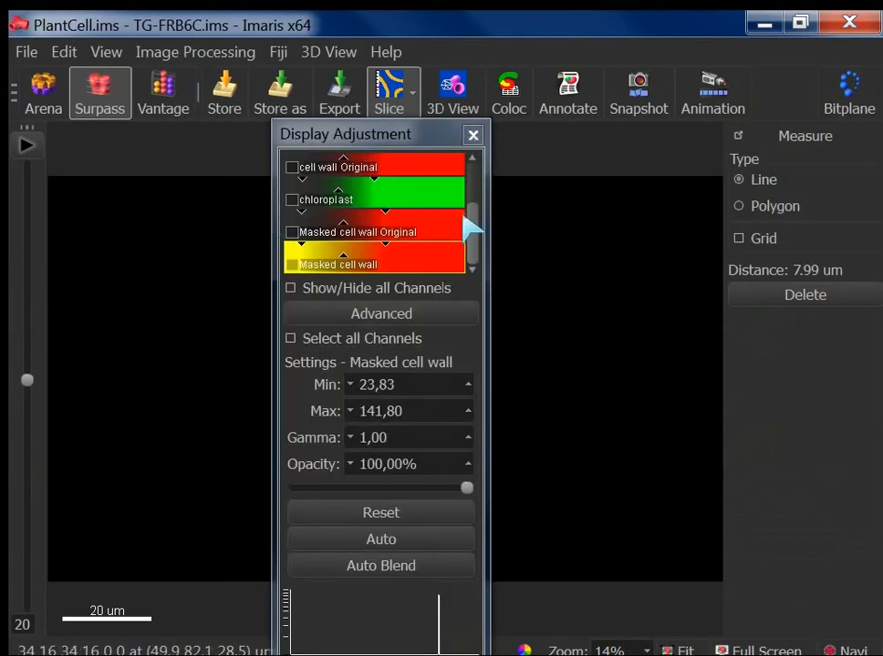
{"action": "left_click", "coordinate": [293, 200]}
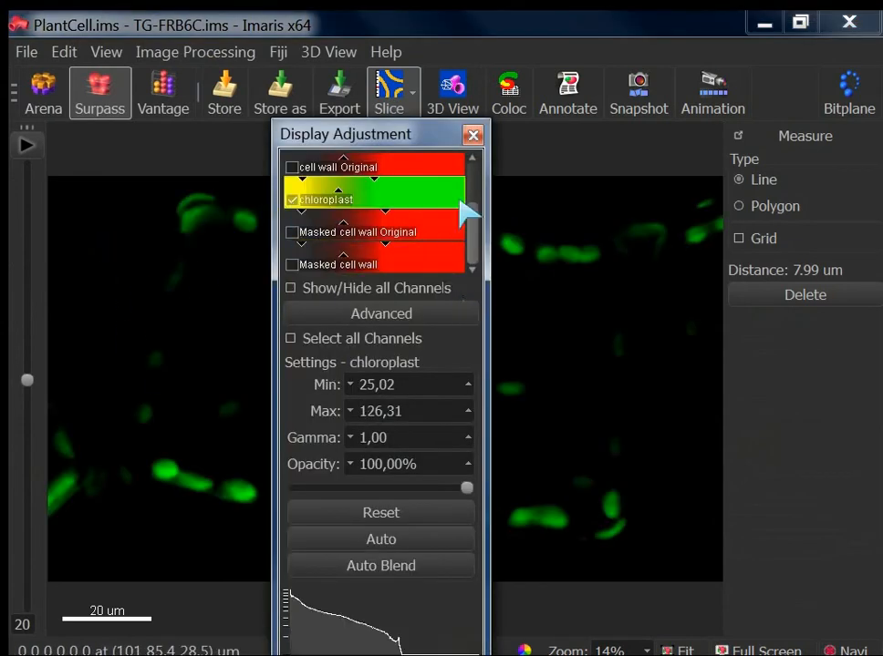
{"action": "left_click", "coordinate": [472, 135]}
{"action": "left_click", "coordinate": [374, 516]}
{"action": "left_click", "coordinate": [404, 516]}
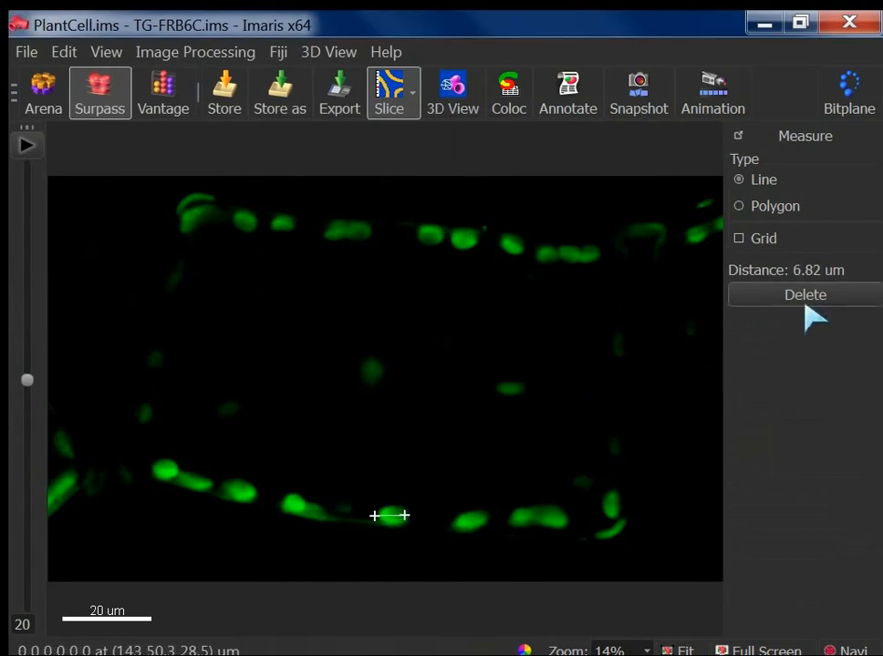
Step: Set the diameter of the largest sphere for Surfaces 3 to 5 um and proceed to the threshold stage
{"action": "left_click", "coordinate": [454, 102]}
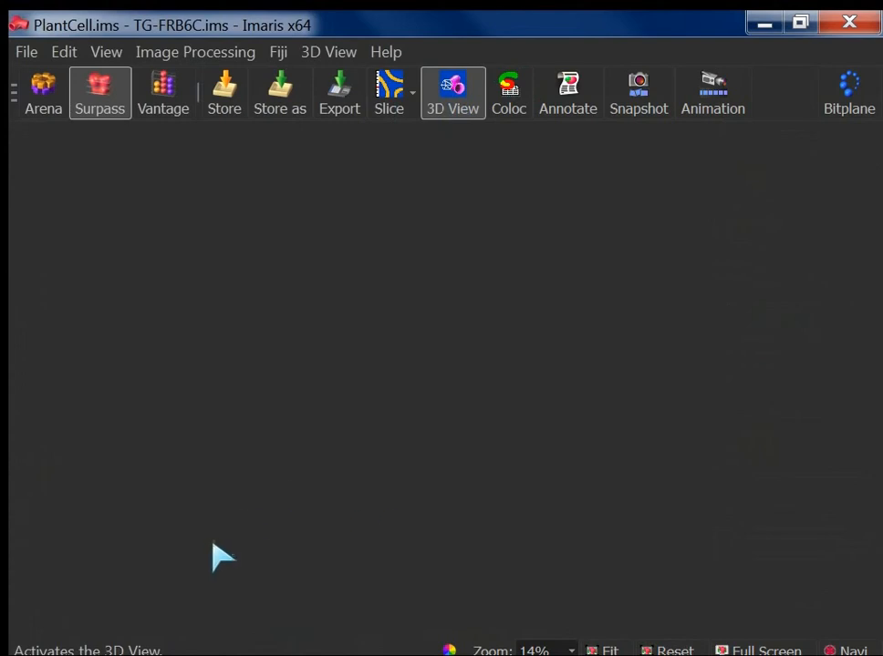
{"action": "double_click", "coordinate": [293, 524]}
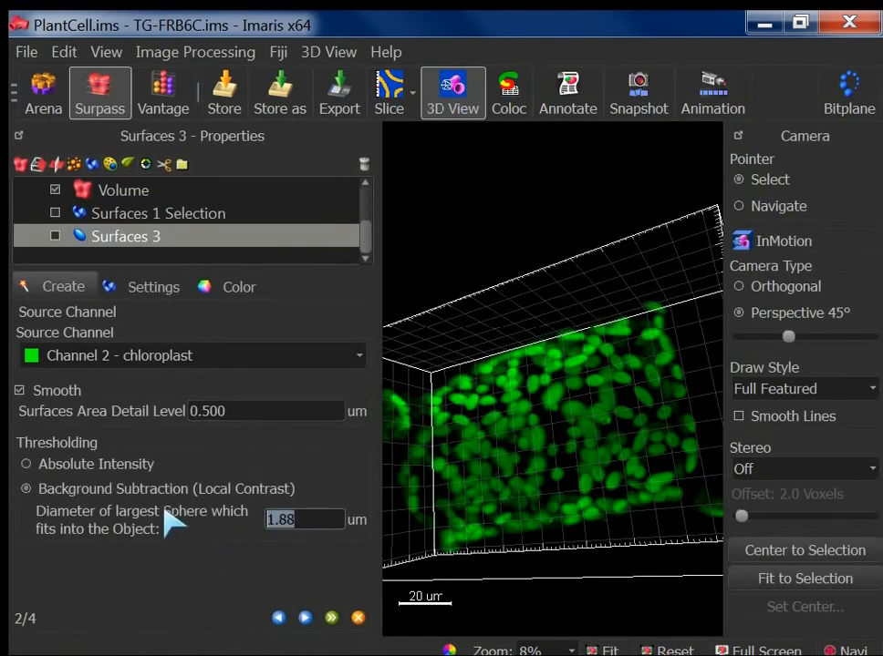
{"action": "type", "text": "5"}
{"action": "key", "text": "Return"}
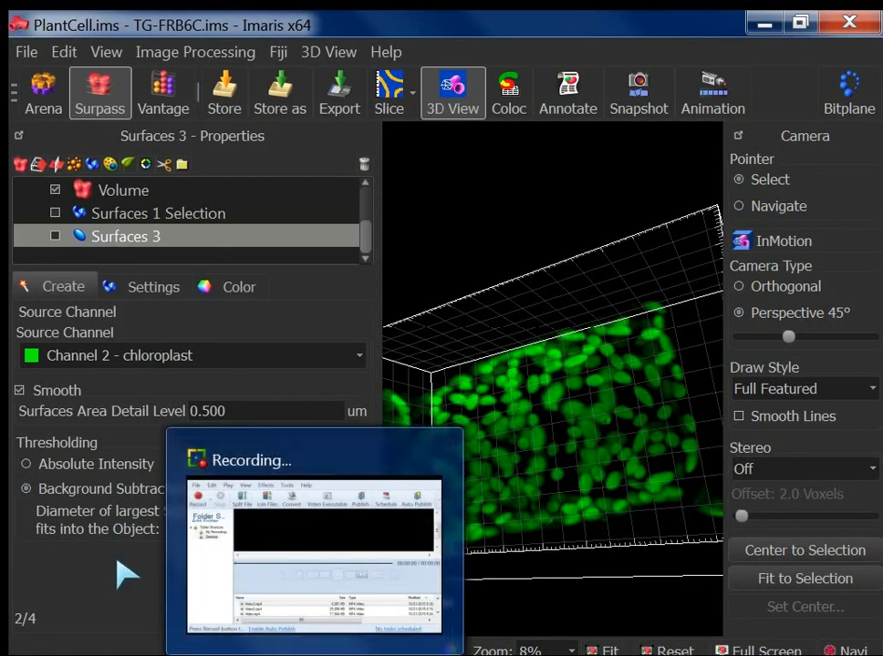
{"action": "left_click", "coordinate": [305, 619]}
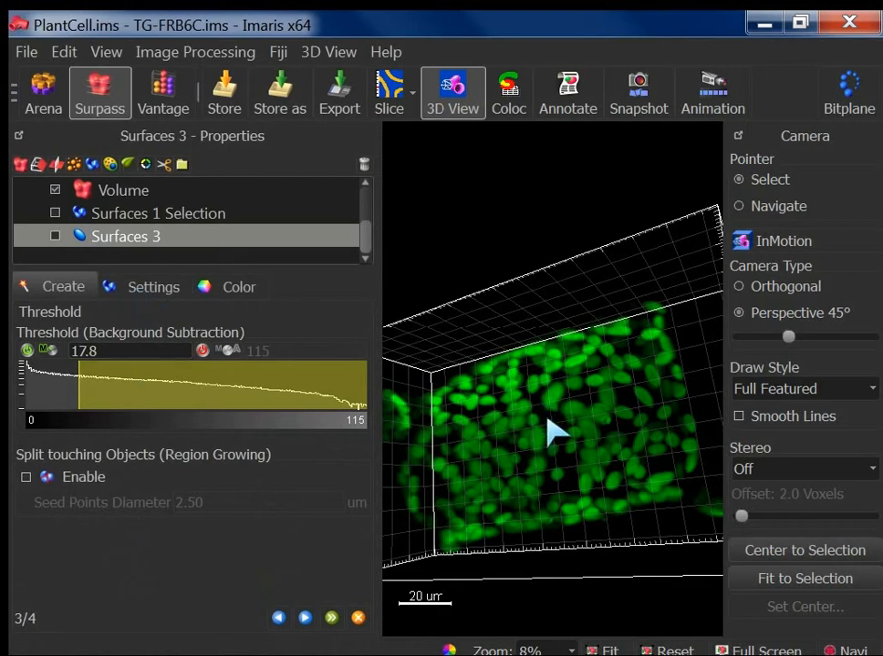
Step: Check the surfaces preview options for Surfaces 3 and make the object visible to preview its threshold
{"action": "left_click", "coordinate": [150, 290]}
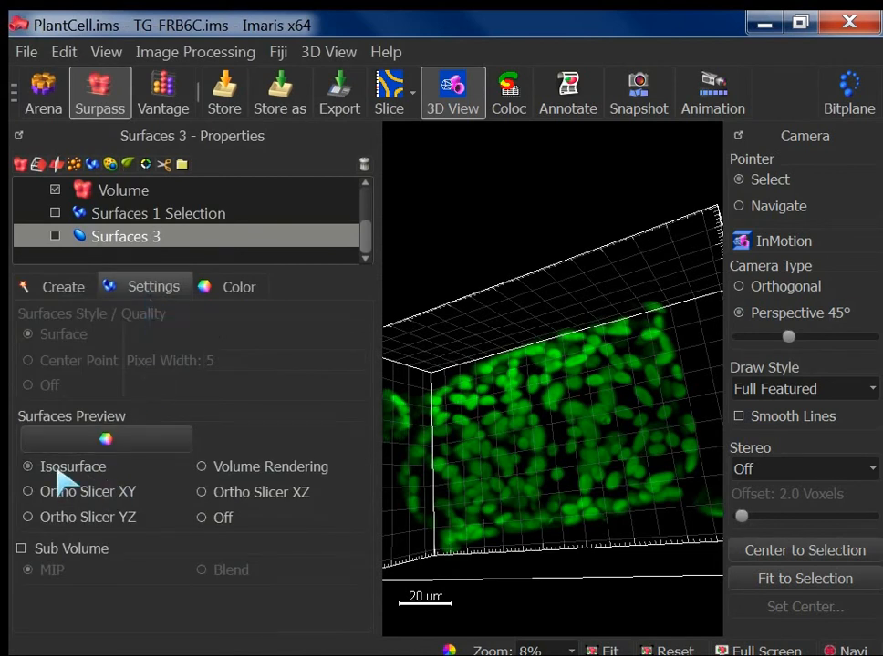
{"action": "left_click", "coordinate": [201, 517]}
{"action": "left_click", "coordinate": [73, 288]}
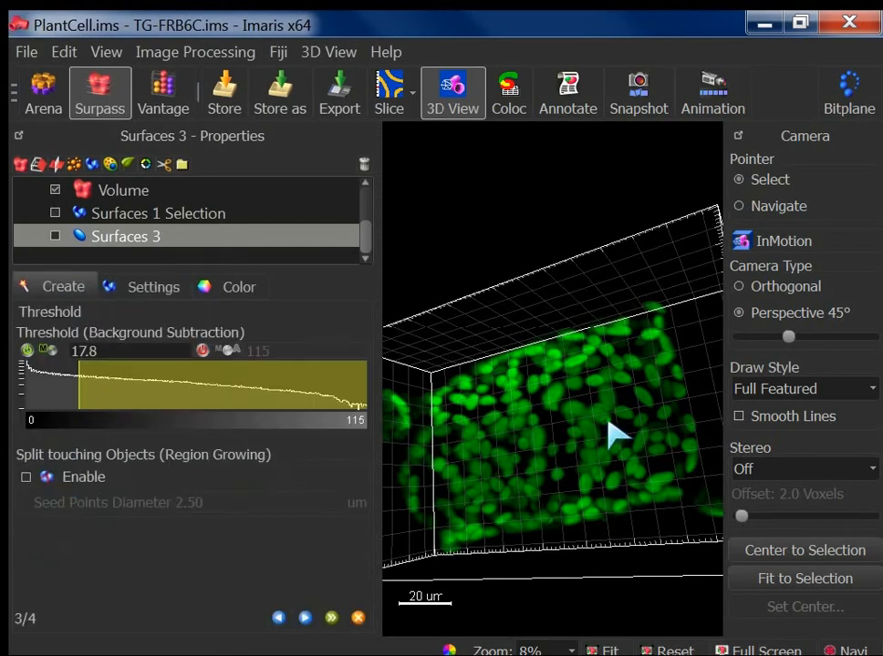
{"action": "left_click", "coordinate": [55, 237]}
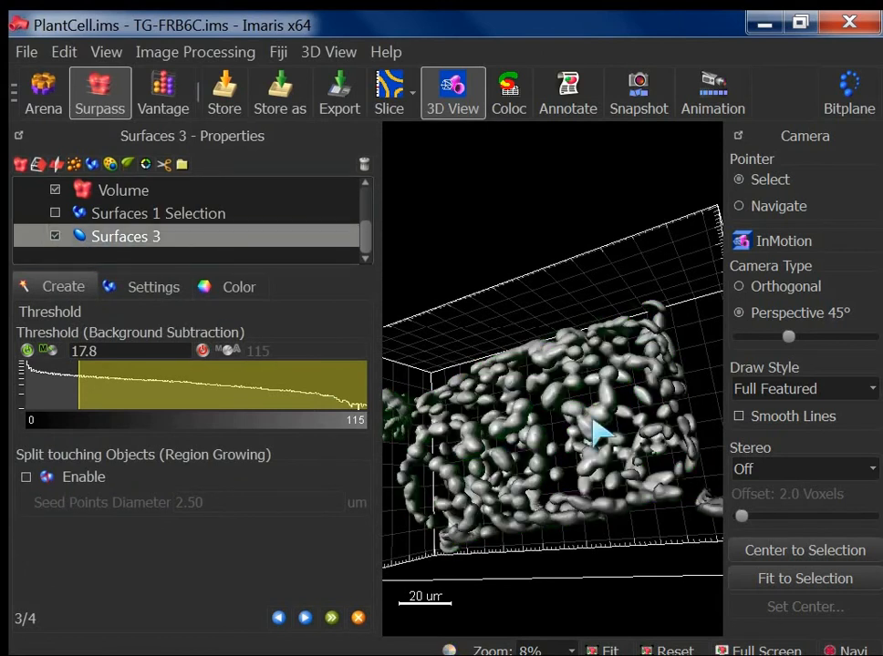
Step: Return the lower background subtraction threshold of Surfaces 3 to its automatic value of 18.2 and check the preview up close
{"action": "key", "text": "Escape"}
{"action": "mouse_move", "coordinate": [600, 430]}
{"action": "left_mouse_down"}
{"action": "mouse_move", "coordinate": [615, 462]}
{"action": "mouse_move", "coordinate": [596, 423]}
{"action": "left_mouse_up"}
{"action": "scroll", "coordinate": [577, 482], "scroll_direction": "up", "scroll_amount": 5}
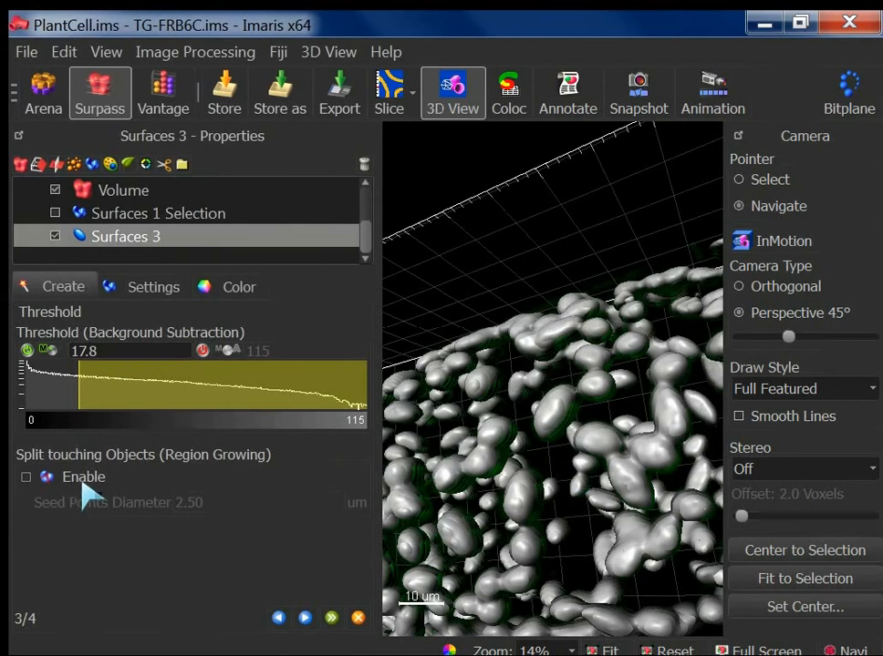
{"action": "mouse_move", "coordinate": [81, 401]}
{"action": "left_mouse_down"}
{"action": "mouse_move", "coordinate": [188, 390]}
{"action": "mouse_move", "coordinate": [149, 387]}
{"action": "mouse_move", "coordinate": [162, 382]}
{"action": "mouse_move", "coordinate": [97, 390]}
{"action": "left_mouse_up"}
{"action": "left_click", "coordinate": [58, 352]}
{"action": "left_click_drag", "start_coordinate": [465, 445], "coordinate": [567, 548]}
{"action": "scroll", "coordinate": [497, 499], "scroll_direction": "up", "scroll_amount": 3}
{"action": "left_click_drag", "start_coordinate": [497, 498], "coordinate": [607, 489]}
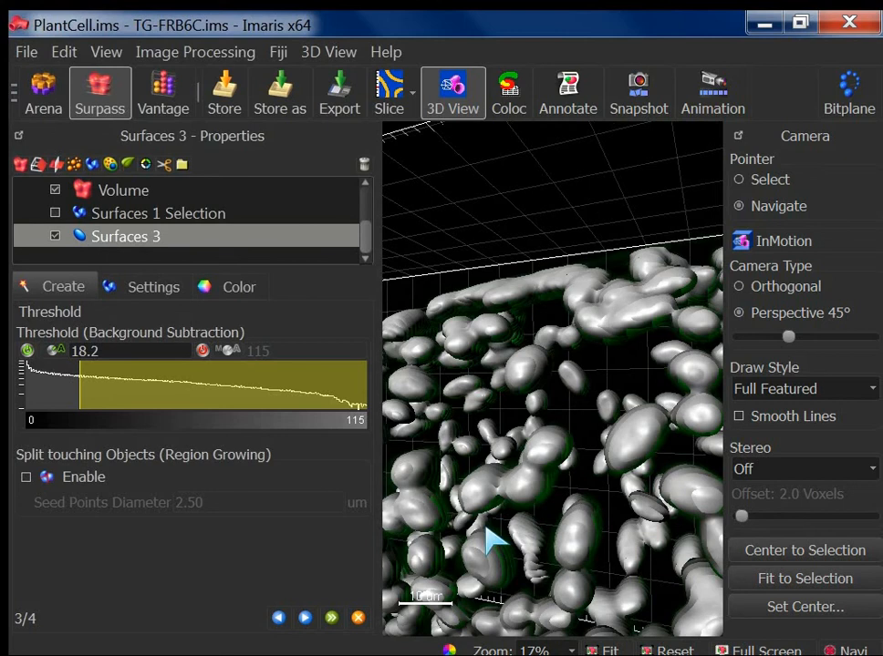
Step: Recheck the smoothing and background subtraction settings in the source channel stage of Surfaces 3, and return to the threshold stage
{"action": "left_click", "coordinate": [27, 478]}
{"action": "left_click", "coordinate": [27, 479]}
{"action": "left_click", "coordinate": [280, 619]}
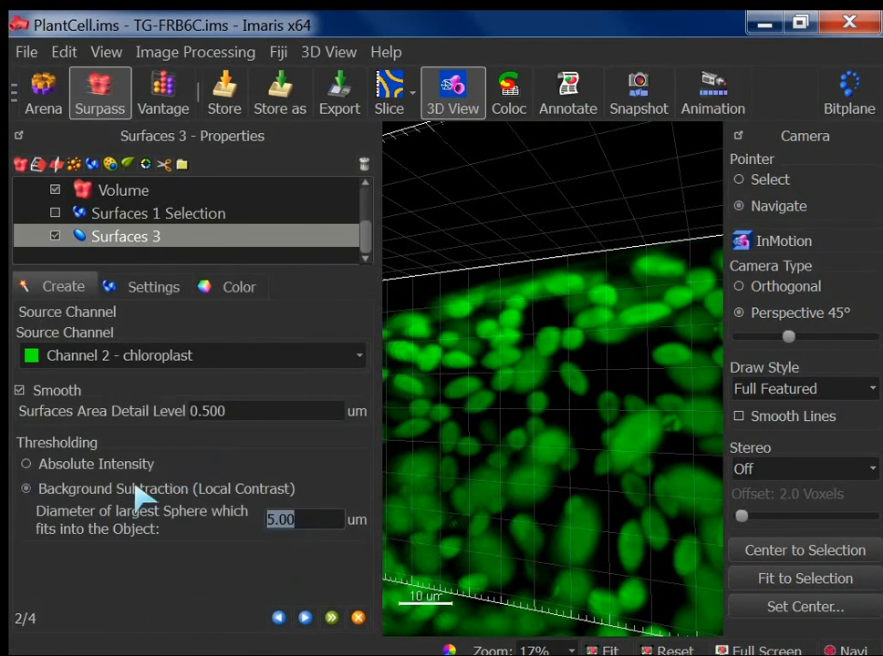
{"action": "left_click", "coordinate": [305, 618]}
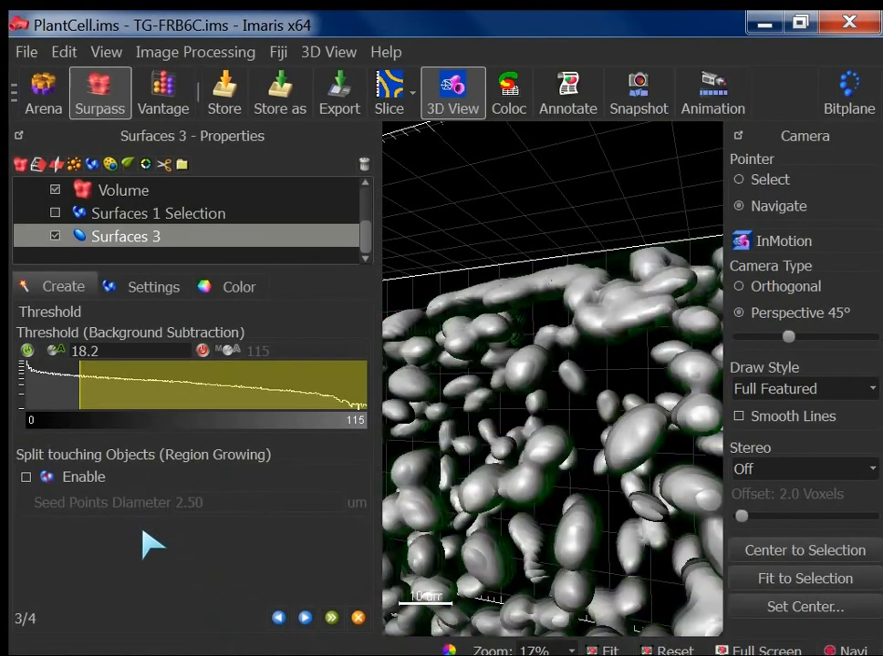
Step: Enable splitting of touching objects with a seed points diameter of 5.00 um and proceed to classifying the seed points
{"action": "left_click", "coordinate": [27, 477]}
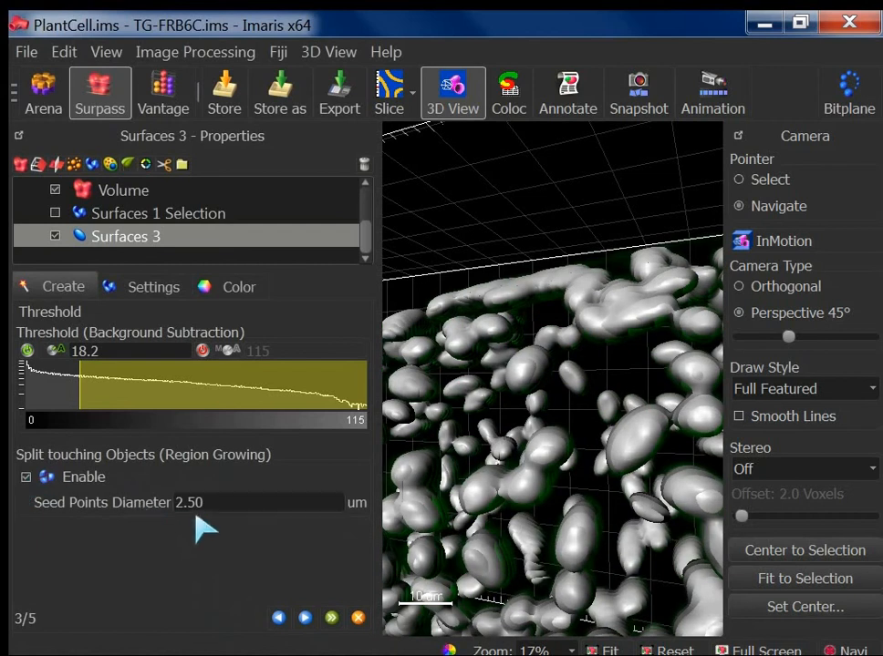
{"action": "left_click_drag", "start_coordinate": [211, 508], "coordinate": [146, 497]}
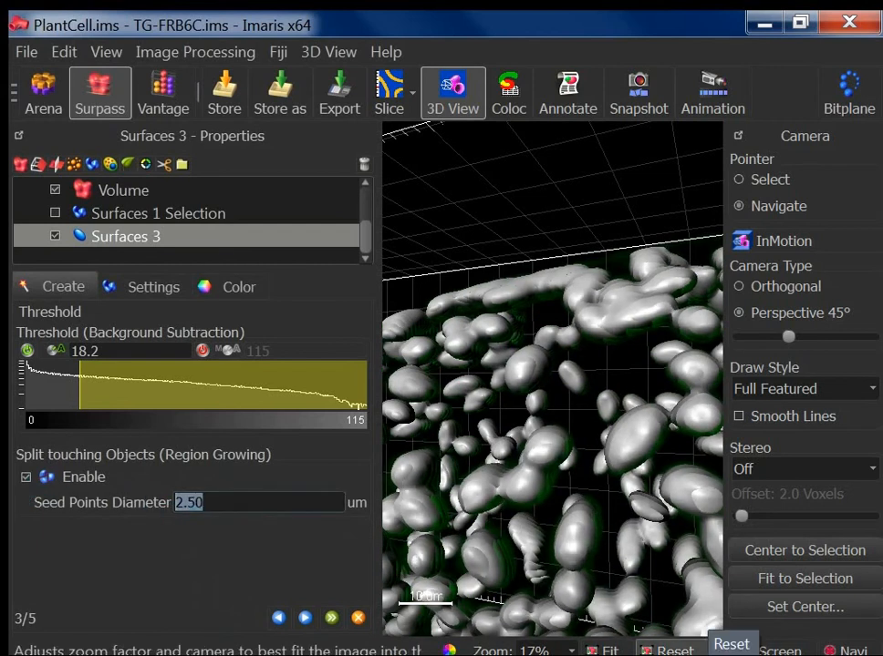
{"action": "type", "text": "4"}
{"action": "key", "text": "Return"}
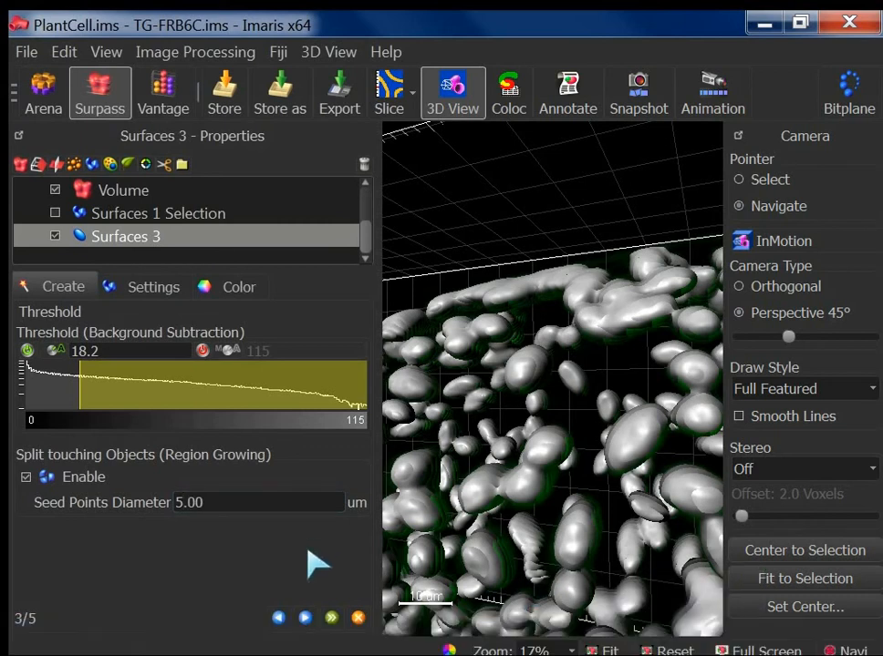
{"action": "left_click", "coordinate": [307, 621]}
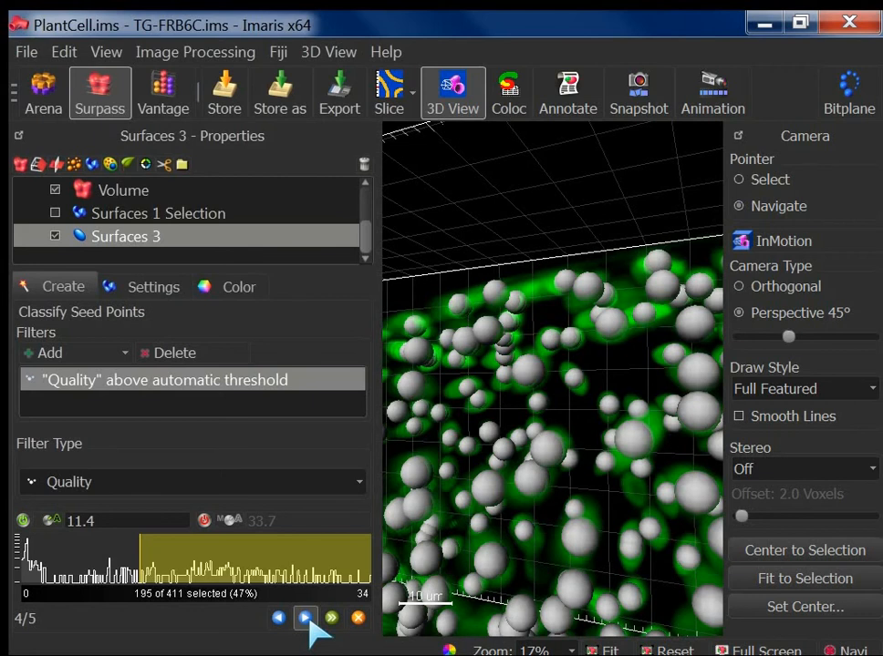
Step: Lower the seed point Quality threshold below the automatic value, generate the split surfaces, and check how the touching chloroplasts are separated
{"action": "left_click_drag", "start_coordinate": [139, 570], "coordinate": [109, 569]}
{"action": "left_click", "coordinate": [306, 619]}
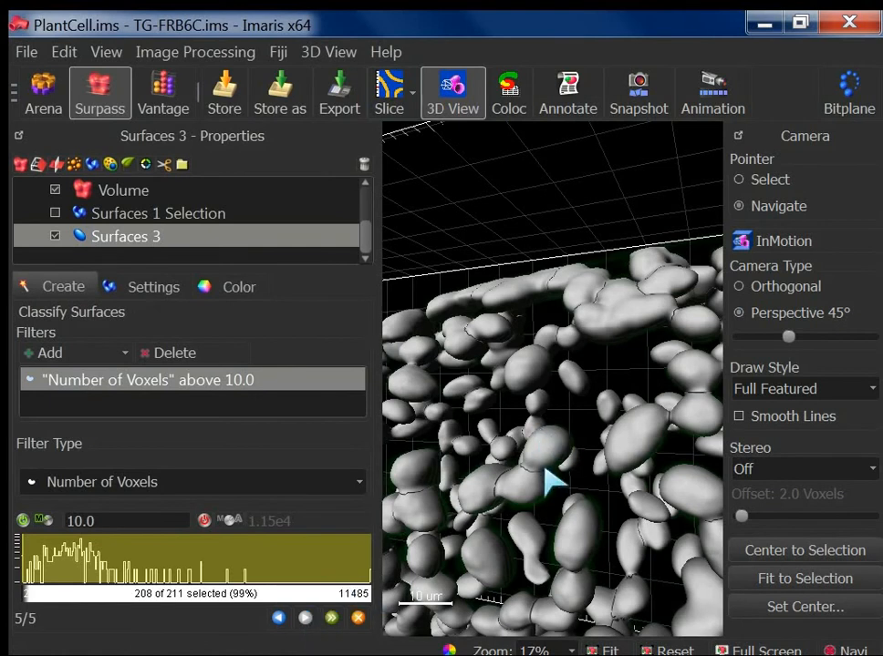
{"action": "scroll", "coordinate": [552, 481], "scroll_direction": "down", "scroll_amount": 2}
{"action": "scroll", "coordinate": [551, 482], "scroll_direction": "down", "scroll_amount": 1}
{"action": "mouse_move", "coordinate": [566, 482]}
{"action": "left_mouse_down"}
{"action": "mouse_move", "coordinate": [611, 453]}
{"action": "mouse_move", "coordinate": [636, 449]}
{"action": "mouse_move", "coordinate": [620, 492]}
{"action": "mouse_move", "coordinate": [601, 483]}
{"action": "mouse_move", "coordinate": [601, 508]}
{"action": "mouse_move", "coordinate": [580, 470]}
{"action": "left_mouse_up"}
{"action": "scroll", "coordinate": [601, 508], "scroll_direction": "up", "scroll_amount": 3}
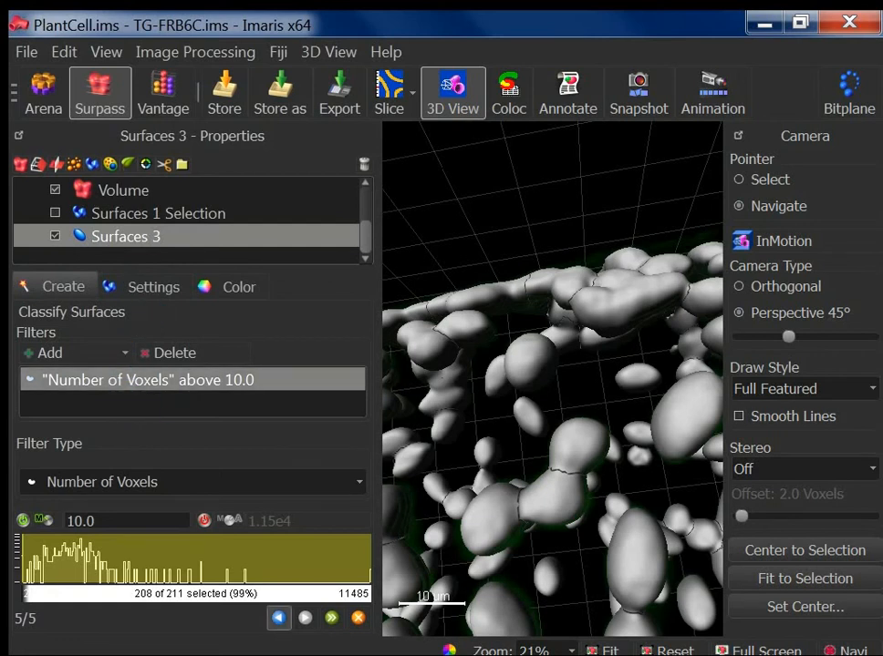
Step: Finish creating Surfaces 3 with the Number of Voxels above 10.0 filter and view the whole chloroplast surface
{"action": "left_click", "coordinate": [331, 617]}
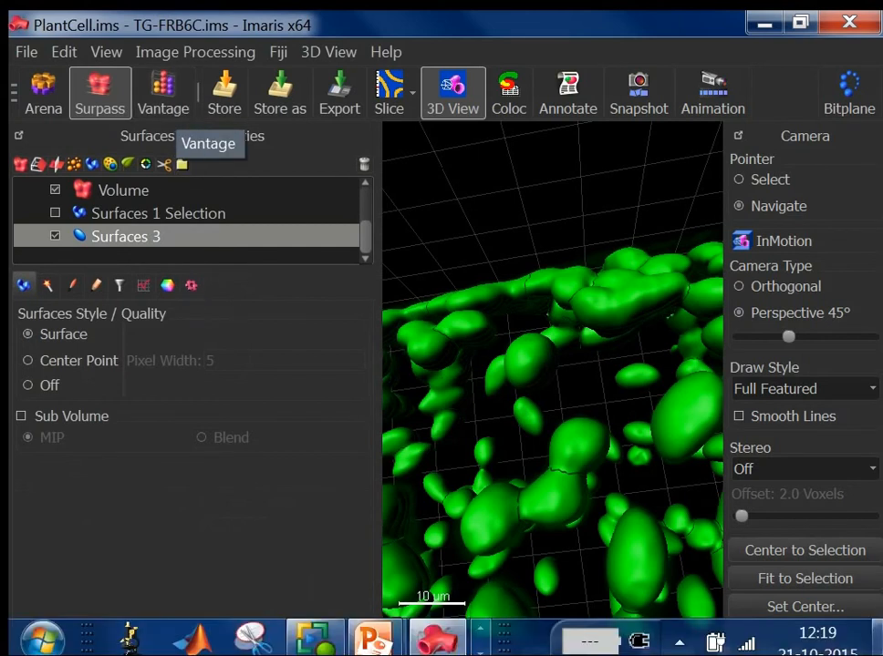
{"action": "scroll", "coordinate": [529, 458], "scroll_direction": "down", "scroll_amount": 6}
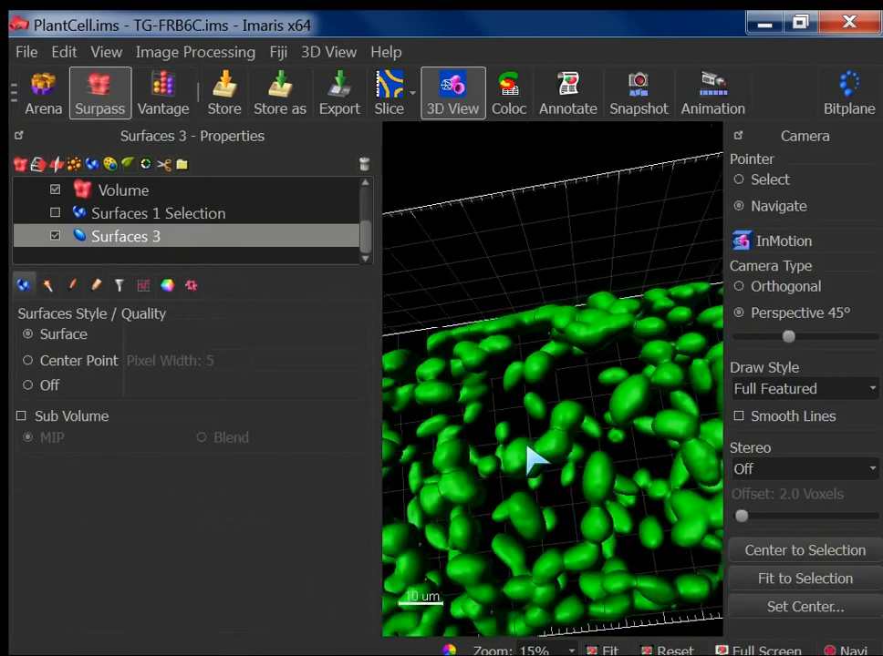
{"action": "left_click_drag", "start_coordinate": [534, 453], "coordinate": [526, 453]}
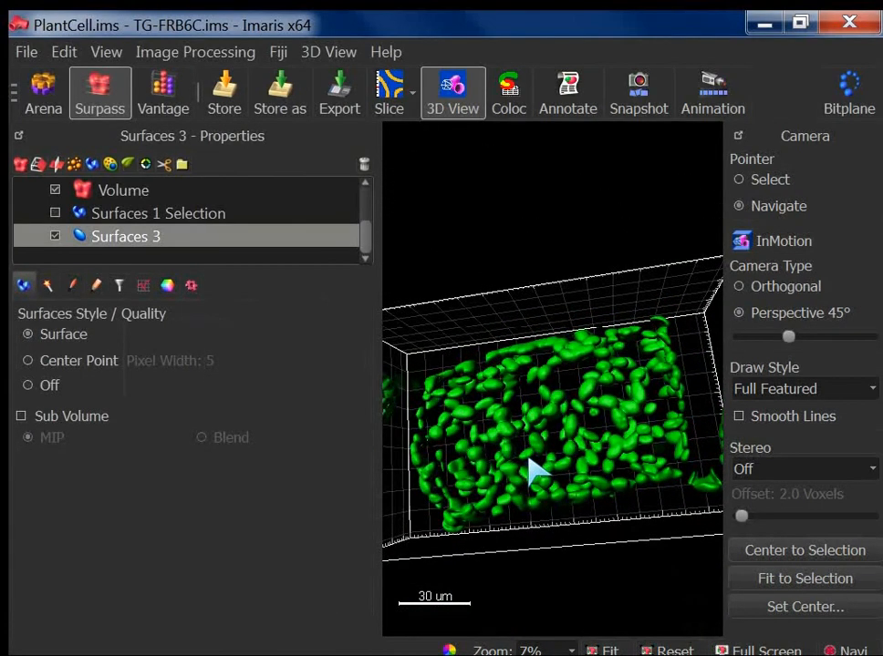
Step: Examine the detailed Area statistics of Surfaces 3 and locate individual chloroplasts from the list in the 3D view
{"action": "left_click", "coordinate": [120, 286]}
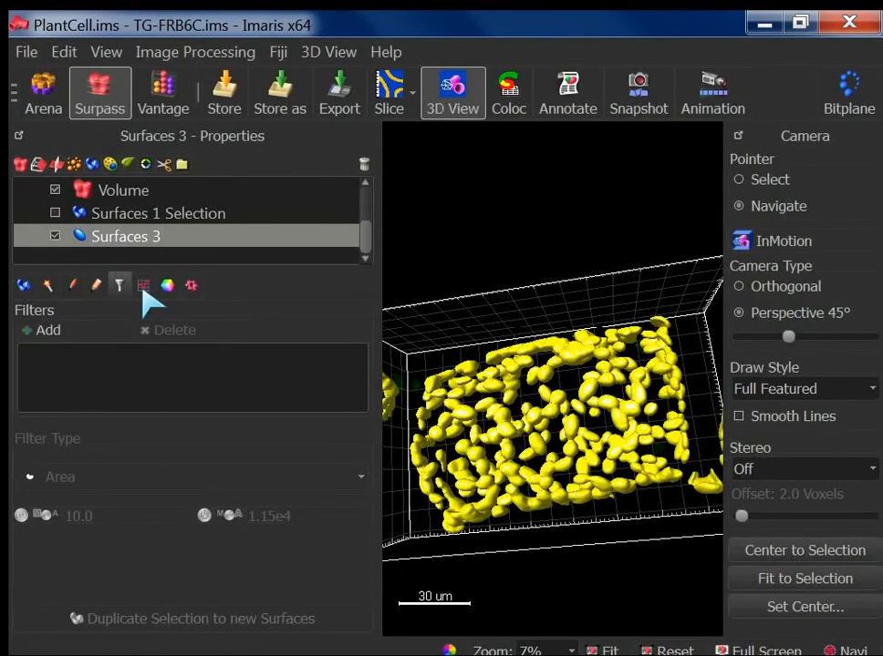
{"action": "left_click", "coordinate": [143, 287]}
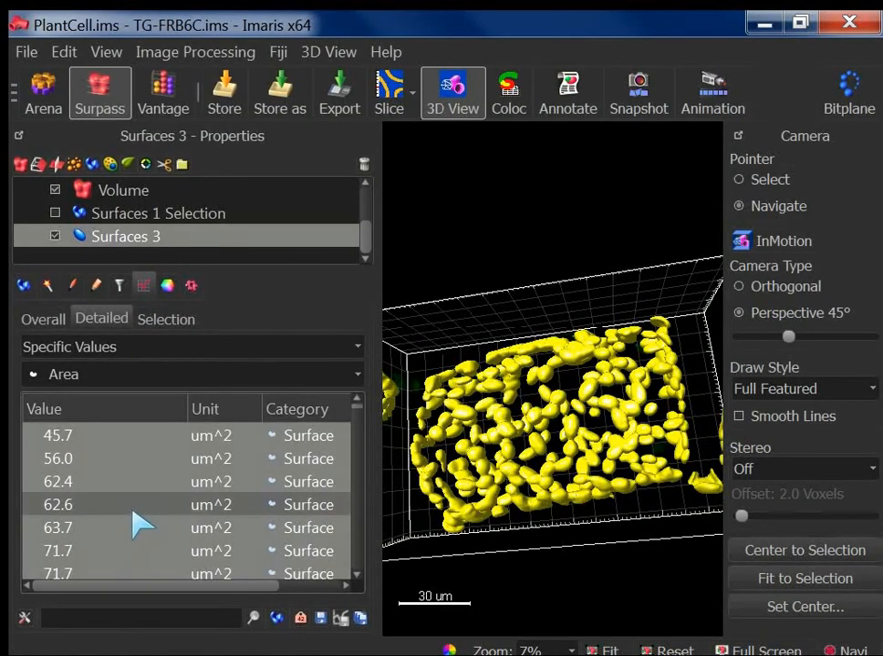
{"action": "left_click", "coordinate": [133, 509]}
{"action": "left_click", "coordinate": [117, 482]}
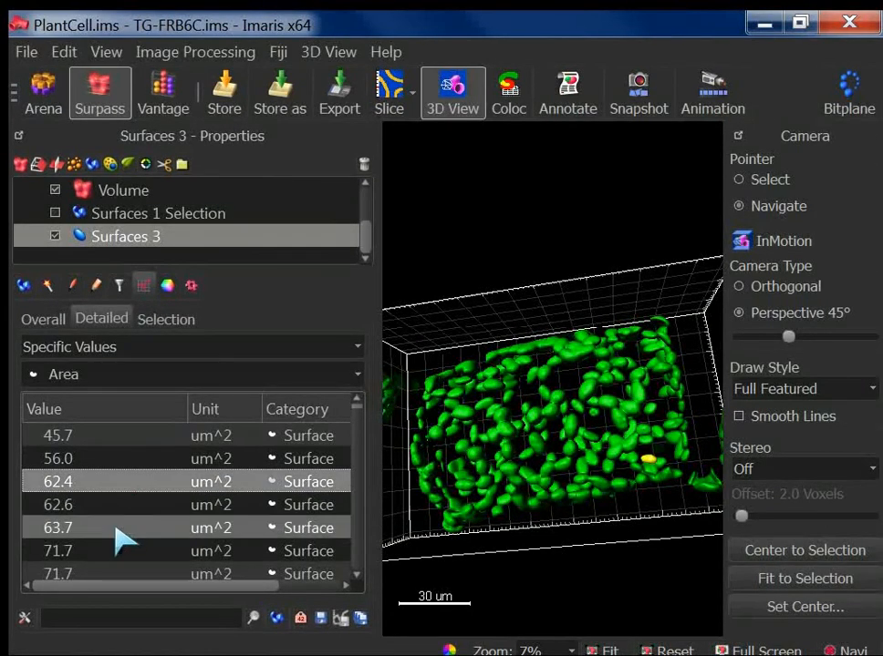
{"action": "left_click", "coordinate": [116, 530]}
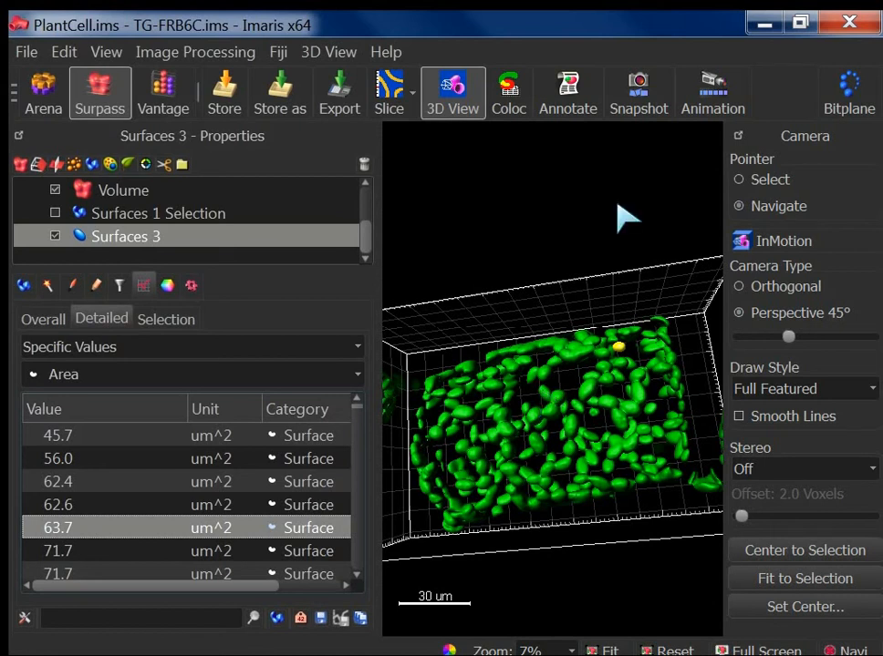
Step: Switch to Vantage, exclude Surfaces 1 Selection from the source data so only Surfaces 3 is plotted, and proceed to the plot setup
{"action": "left_click", "coordinate": [166, 99]}
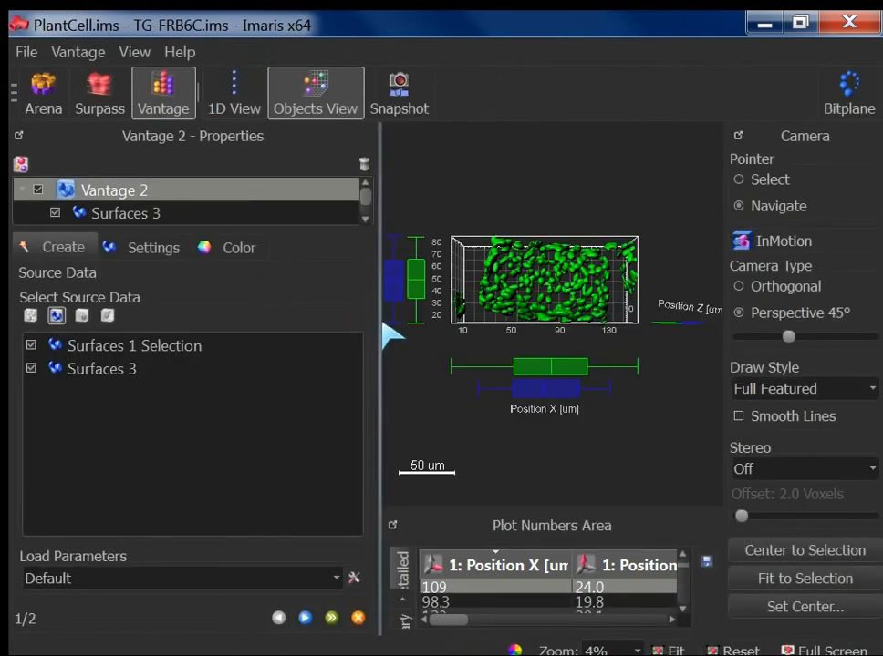
{"action": "left_click_drag", "start_coordinate": [383, 333], "coordinate": [258, 326]}
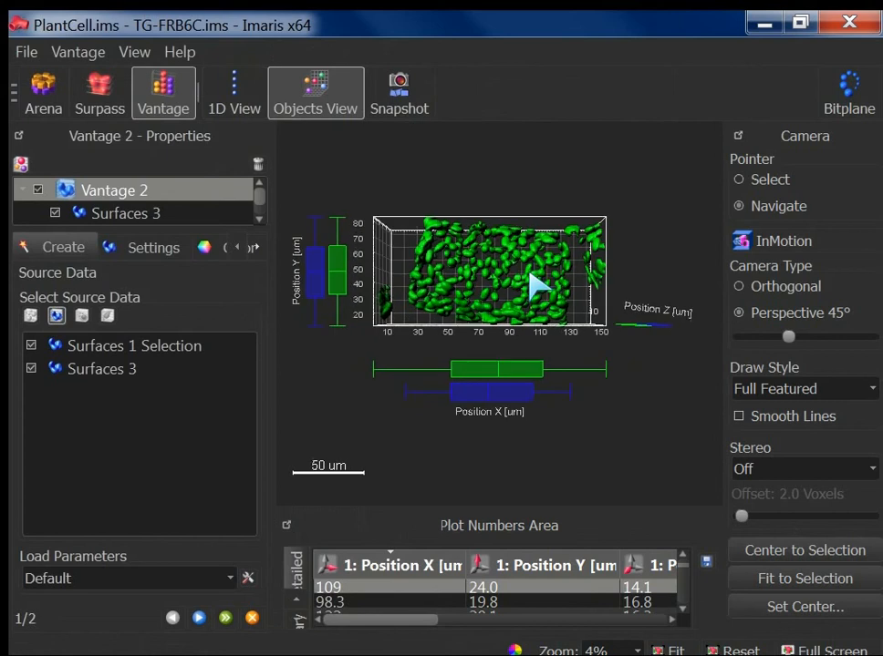
{"action": "scroll", "coordinate": [522, 274], "scroll_direction": "up", "scroll_amount": 4}
{"action": "mouse_move", "coordinate": [509, 294]}
{"action": "left_mouse_down"}
{"action": "mouse_move", "coordinate": [507, 341]}
{"action": "mouse_move", "coordinate": [523, 291]}
{"action": "left_mouse_up"}
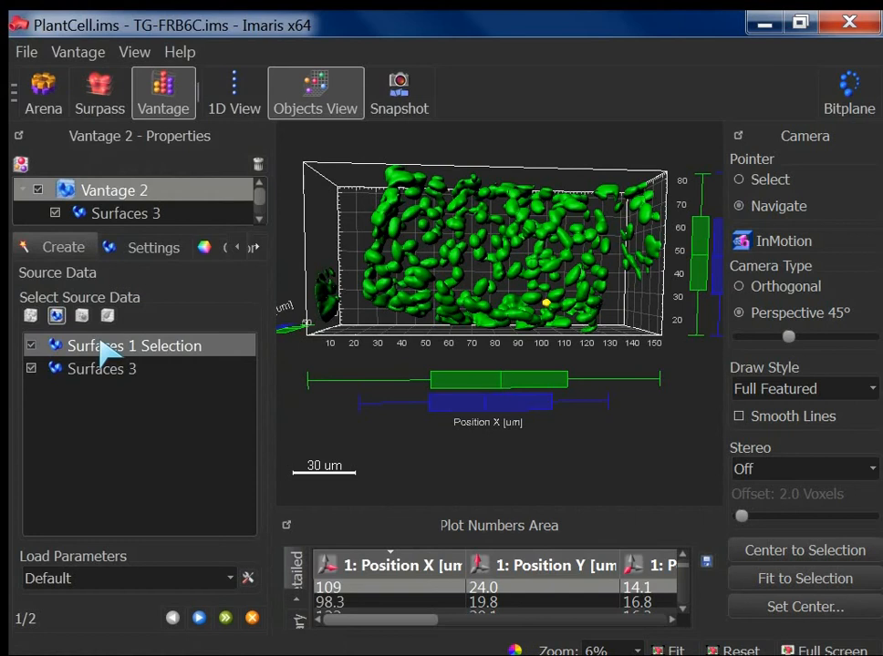
{"action": "left_click", "coordinate": [32, 346]}
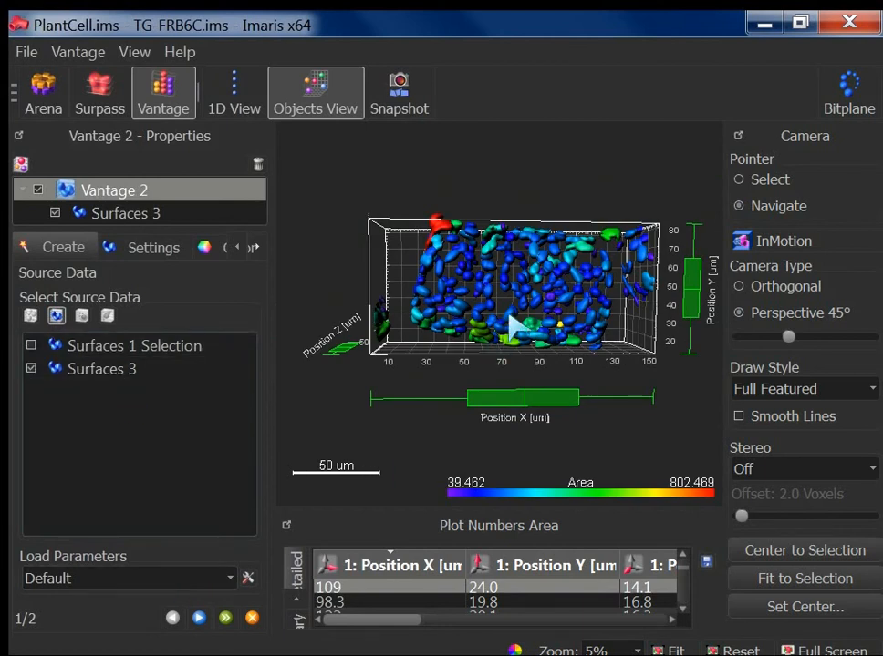
{"action": "scroll", "coordinate": [527, 329], "scroll_direction": "up", "scroll_amount": 4}
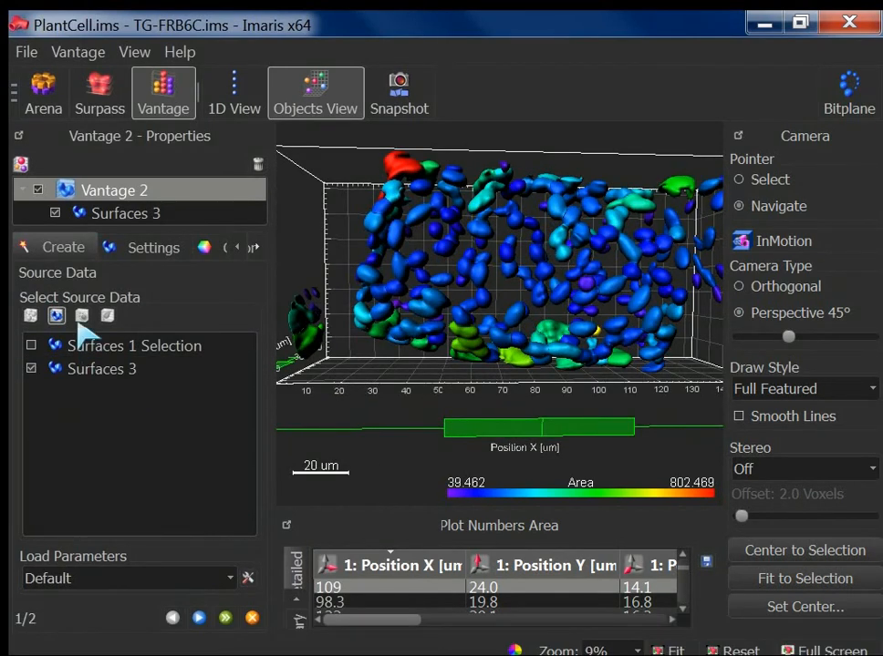
{"action": "left_click", "coordinate": [199, 619]}
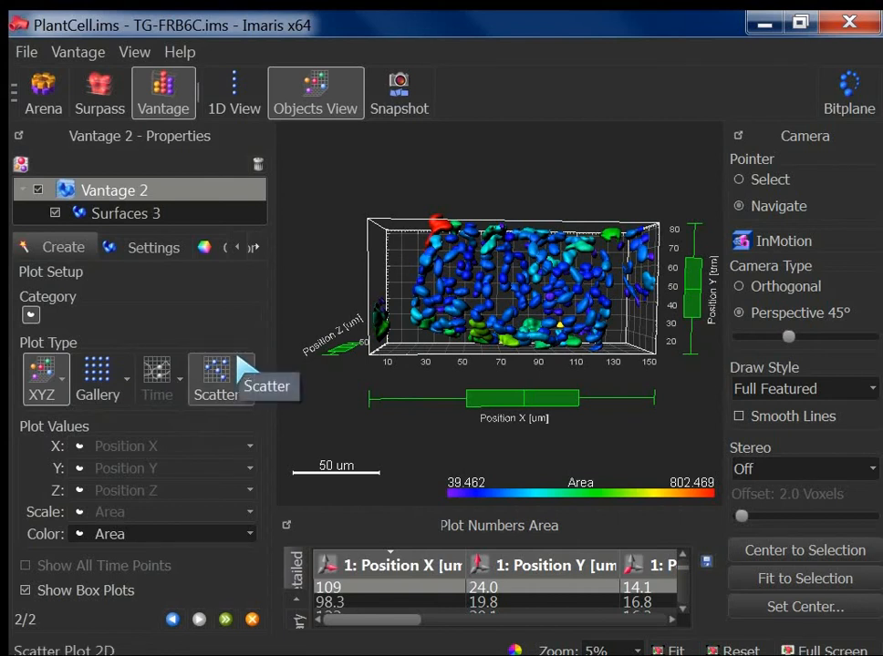
Step: Try the XYZ 2D Scale plot type on the Surfaces 3 objects, scaled by volume
{"action": "left_click", "coordinate": [62, 374]}
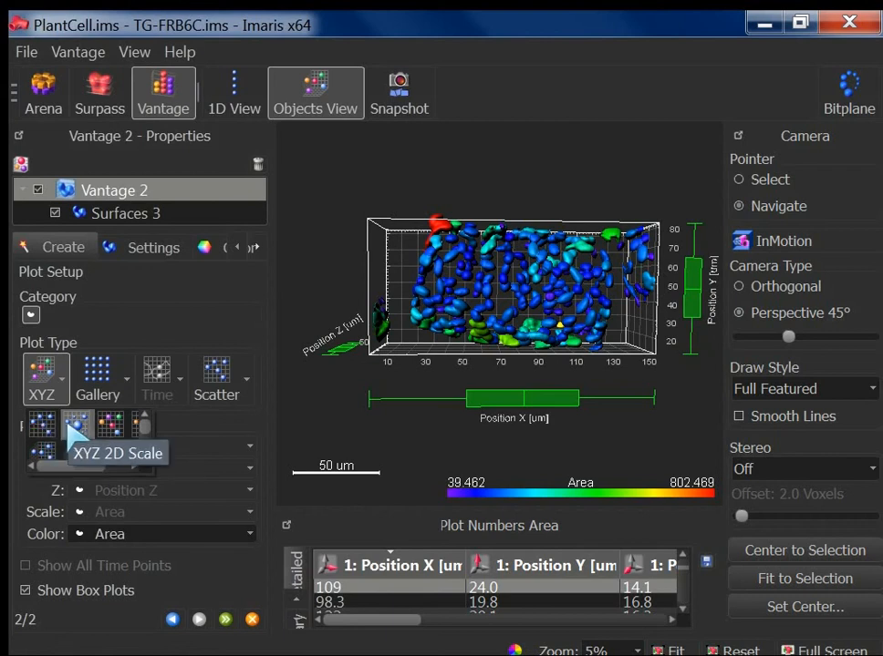
{"action": "left_click", "coordinate": [71, 425]}
{"action": "left_click_drag", "start_coordinate": [579, 349], "coordinate": [576, 374]}
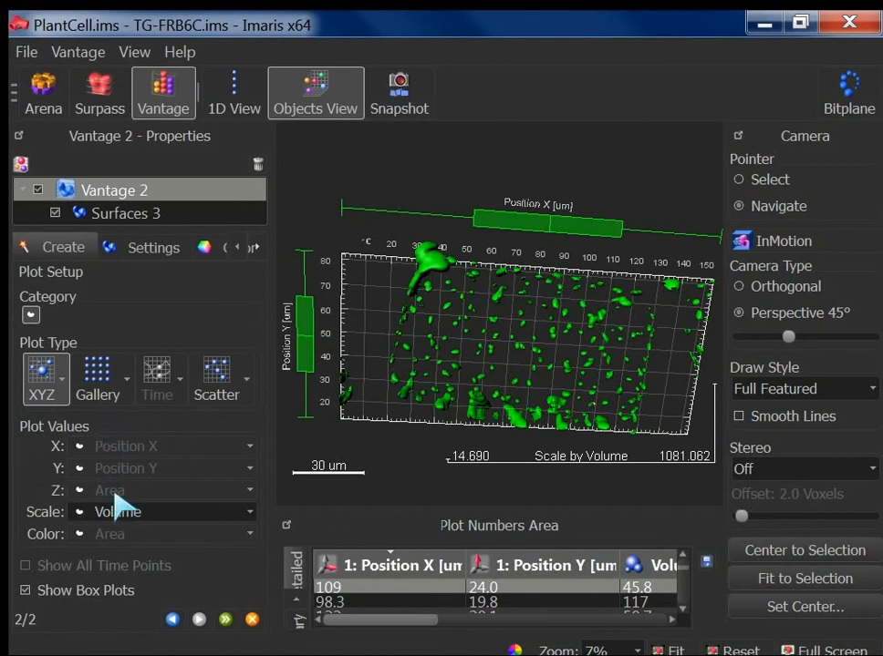
Step: Set the plot type to the plain two-dimensional XYZ plot of Position X and Position Y, and finish creating Vantage 2
{"action": "left_click", "coordinate": [67, 383]}
{"action": "left_click", "coordinate": [50, 430]}
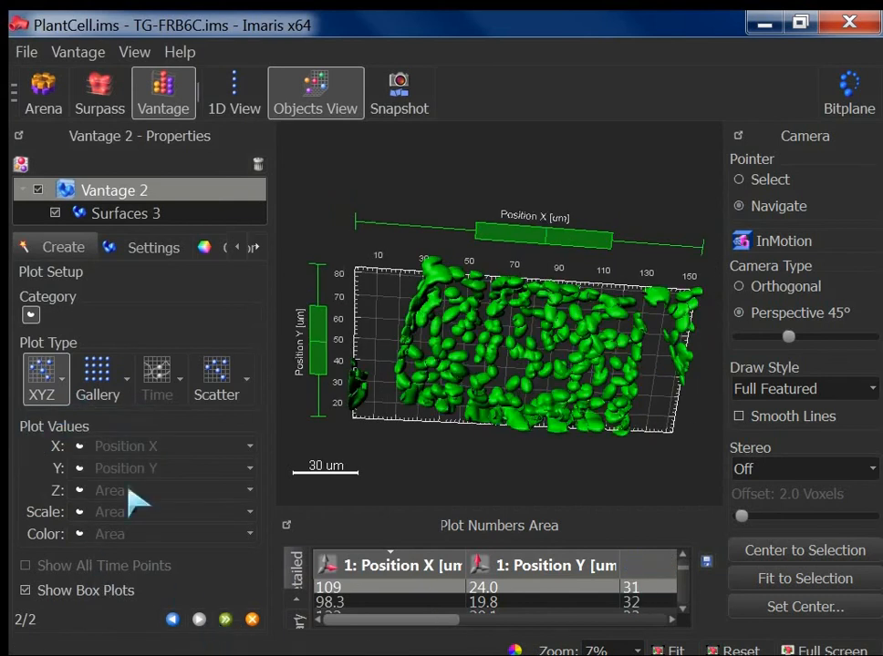
{"action": "left_click", "coordinate": [225, 619]}
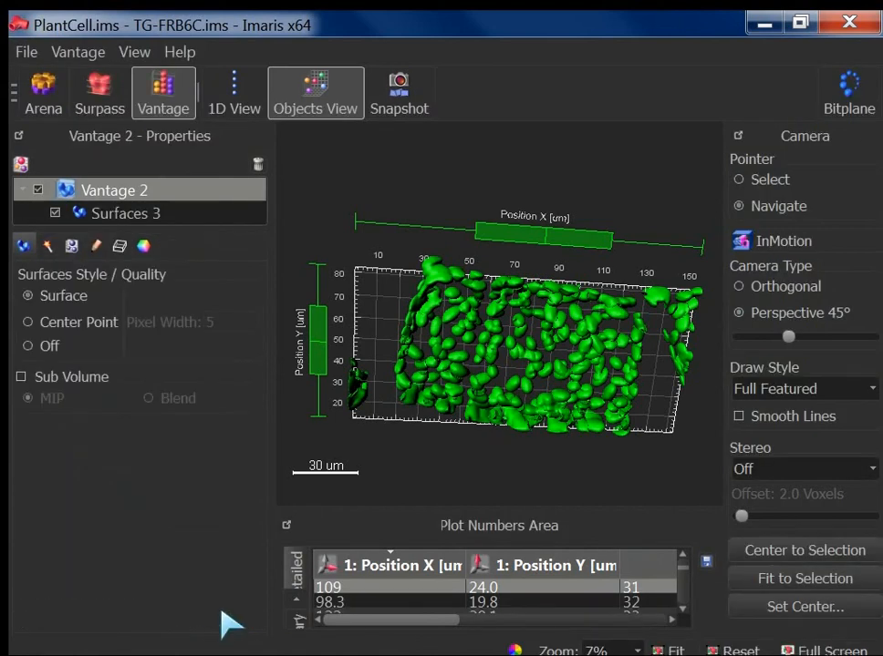
Step: Look through the scale and orientation, surface style, plot dimension, frame and creation parameter settings of Vantage 2
{"action": "left_click", "coordinate": [69, 247]}
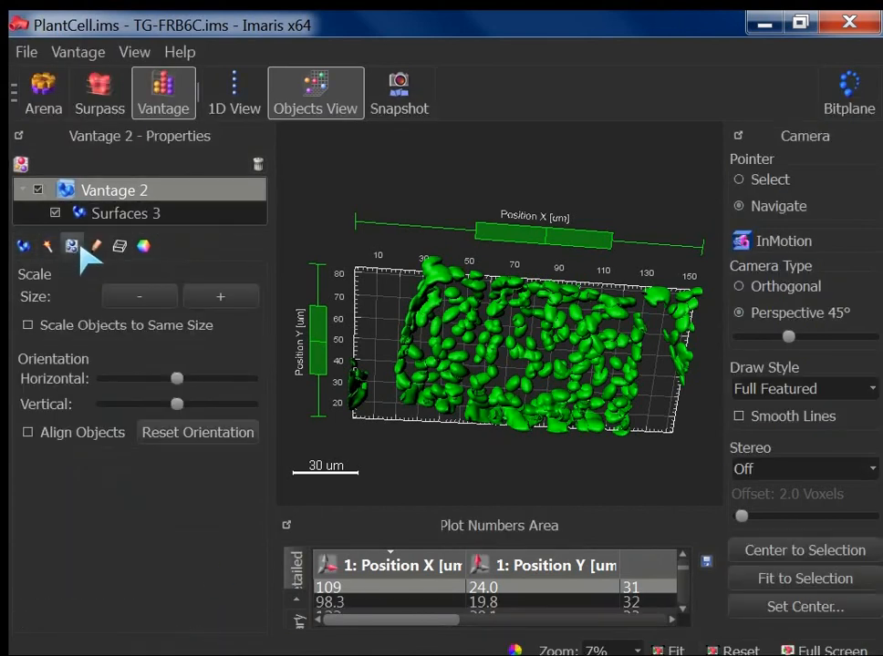
{"action": "left_click", "coordinate": [48, 246]}
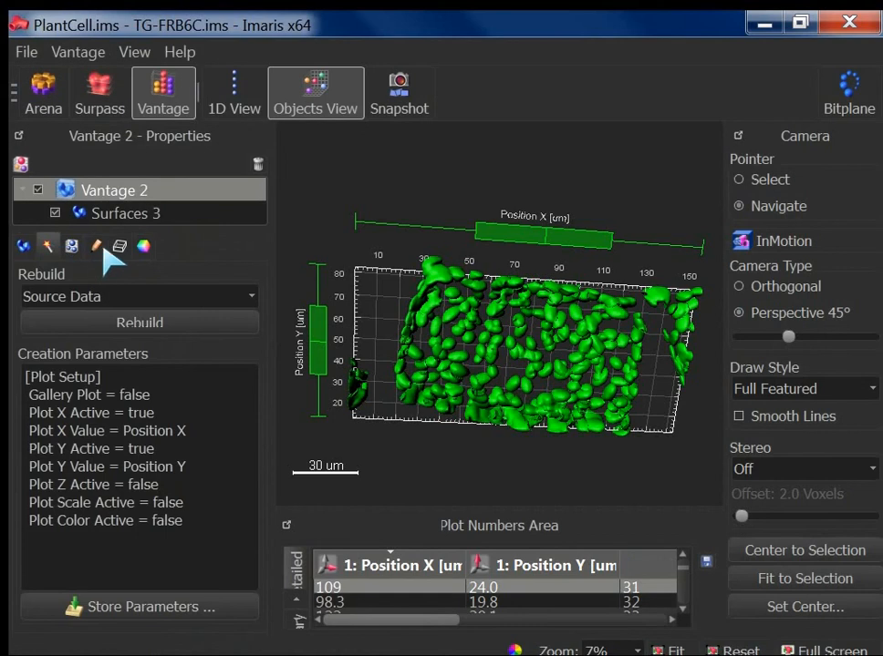
{"action": "left_click", "coordinate": [115, 248]}
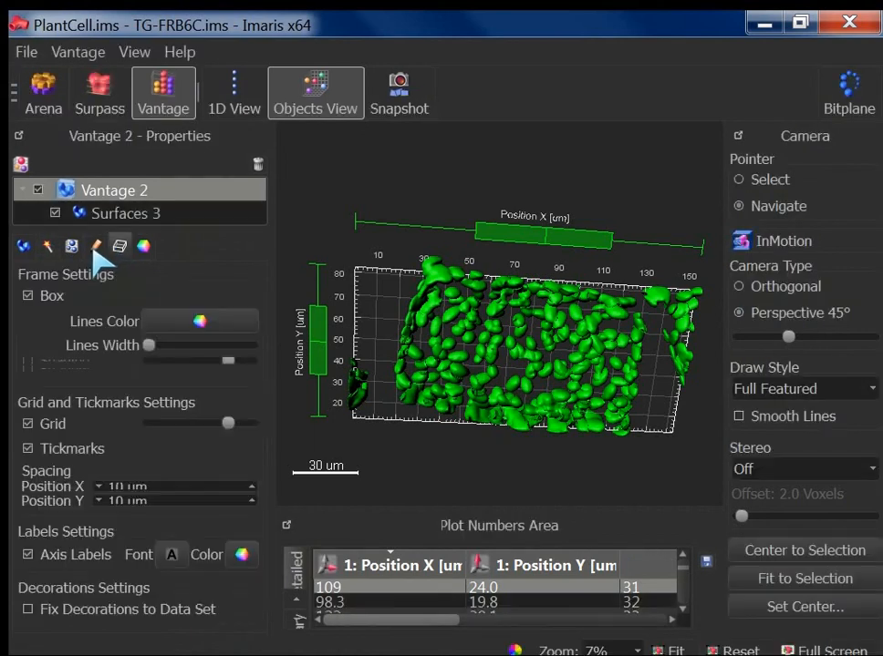
{"action": "left_click", "coordinate": [25, 246]}
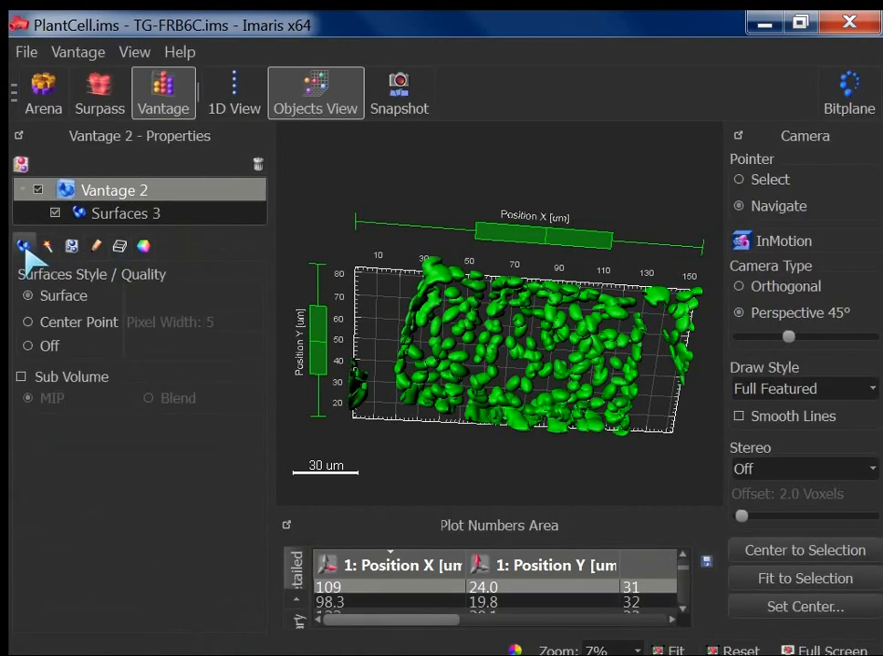
{"action": "left_click", "coordinate": [71, 245]}
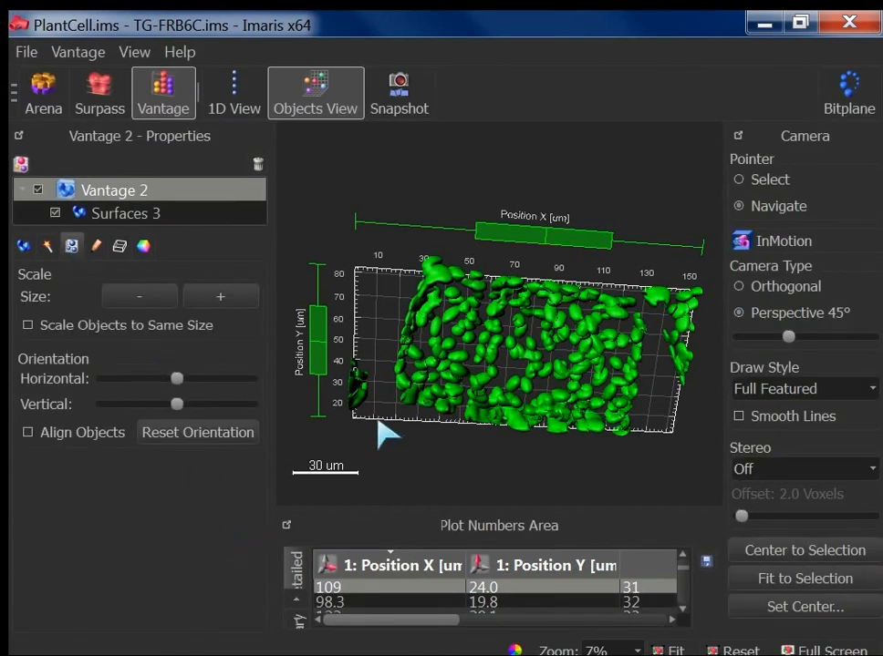
{"action": "left_click", "coordinate": [99, 251]}
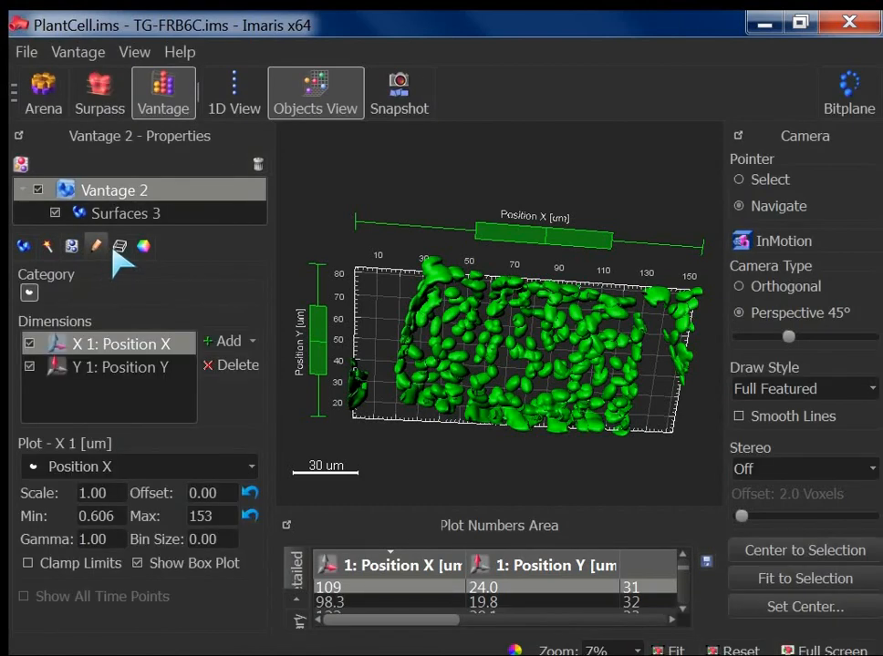
{"action": "left_click", "coordinate": [119, 246]}
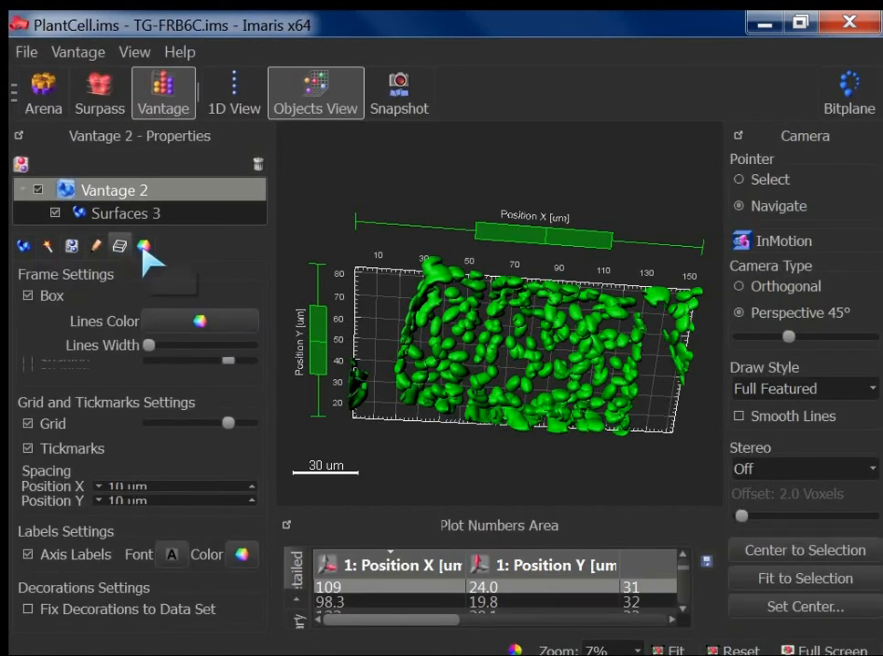
{"action": "left_click", "coordinate": [47, 247]}
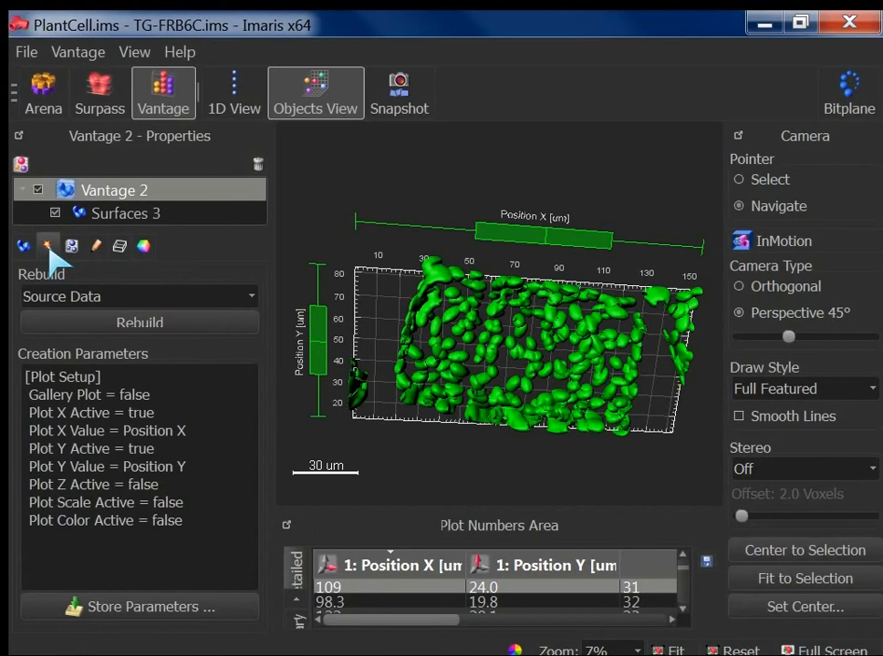
Step: Rebuild Vantage 2 from its source data, keeping Surfaces 3 as the only source, and proceed to the plot setup
{"action": "left_click", "coordinate": [24, 246]}
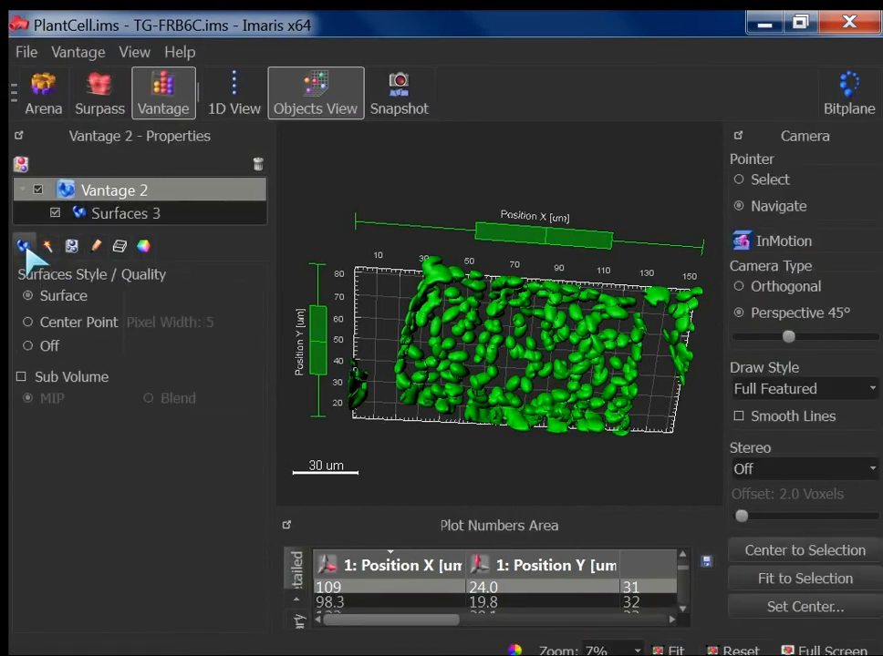
{"action": "left_click", "coordinate": [47, 246]}
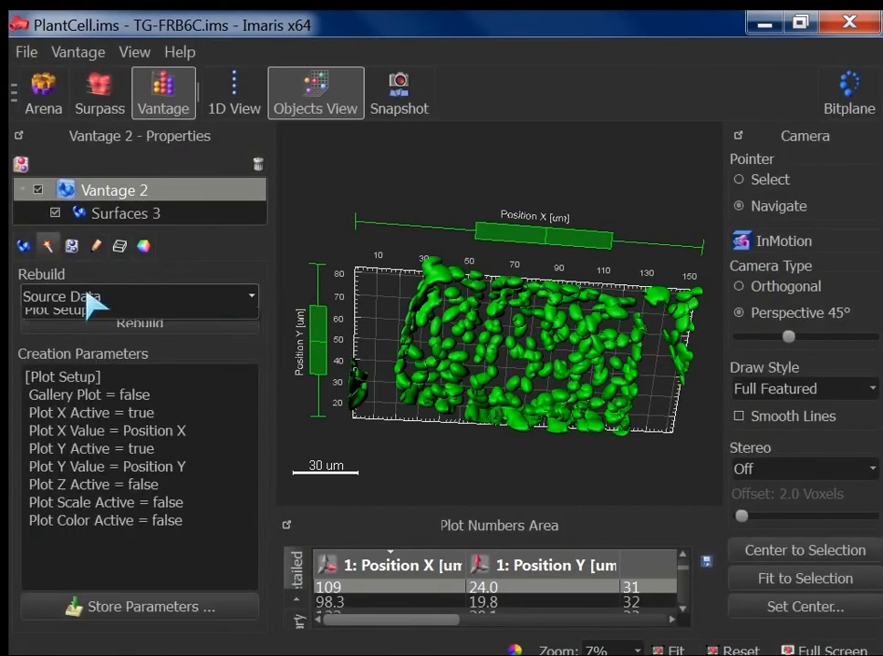
{"action": "left_click", "coordinate": [87, 298]}
{"action": "left_click", "coordinate": [90, 317]}
{"action": "left_click", "coordinate": [109, 326]}
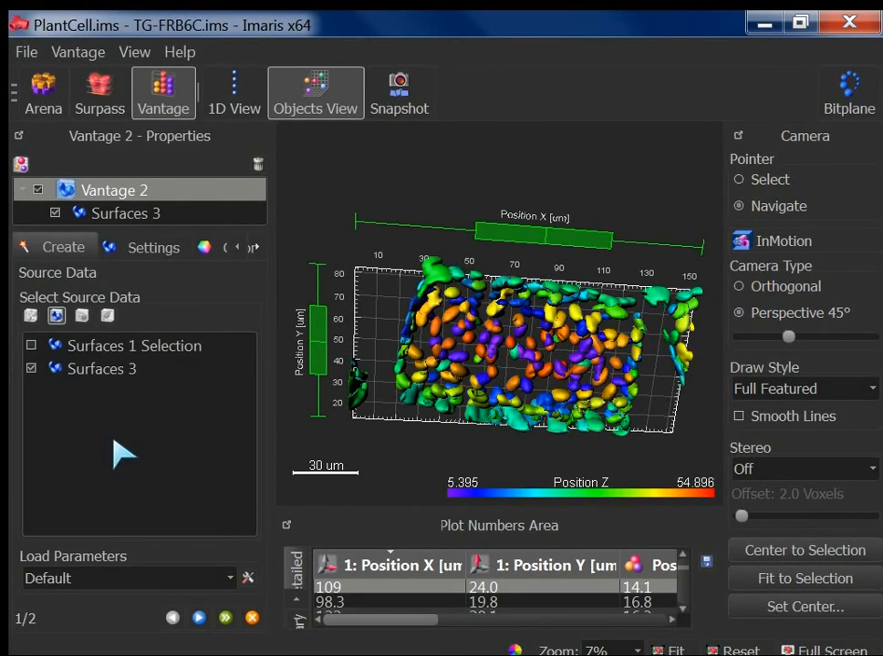
{"action": "left_click", "coordinate": [199, 618]}
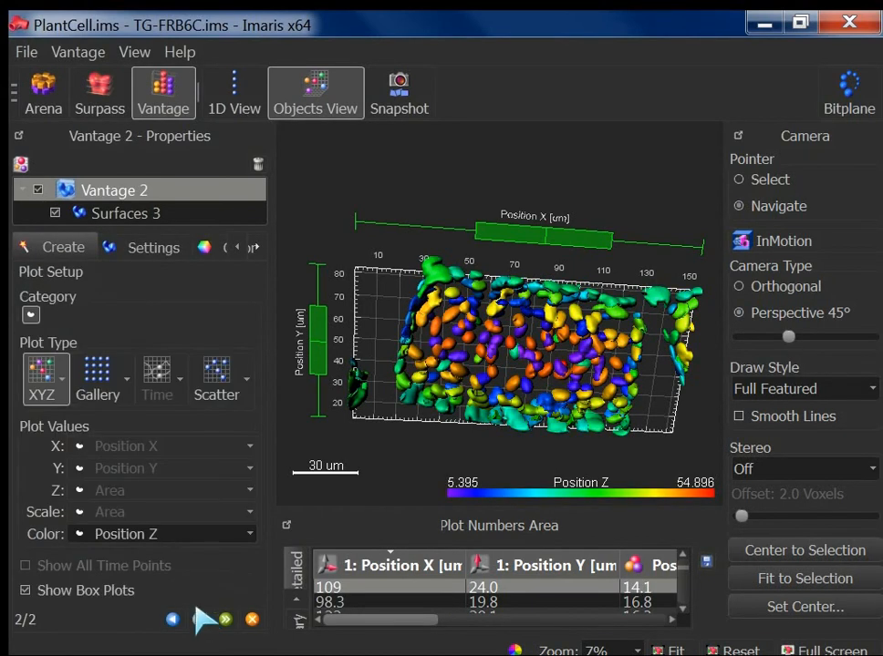
Step: Try the three-dimensional XYZ Color plot colored by Position Z, comparing it with the Gallery plot
{"action": "left_click", "coordinate": [65, 399]}
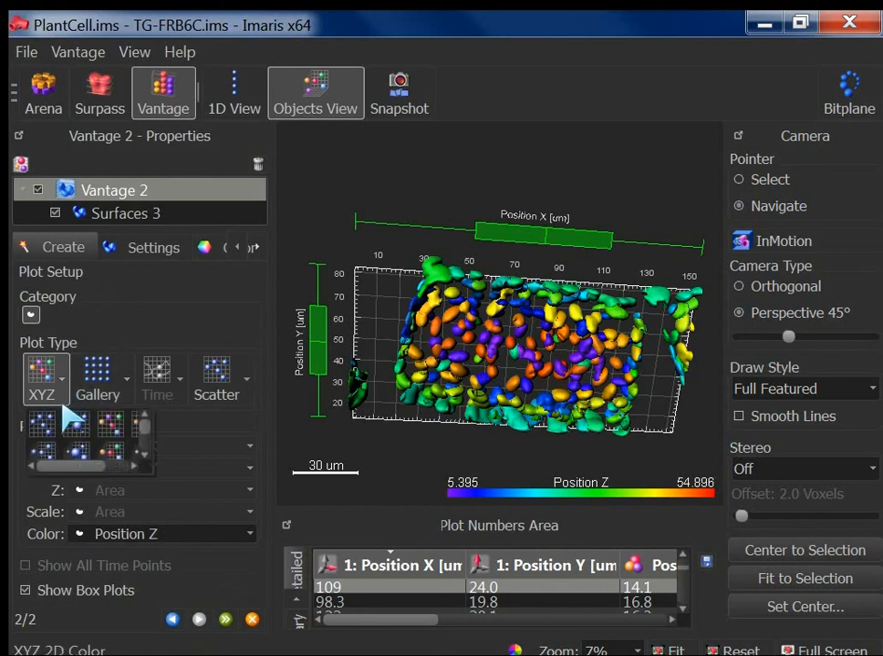
{"action": "left_click", "coordinate": [112, 456]}
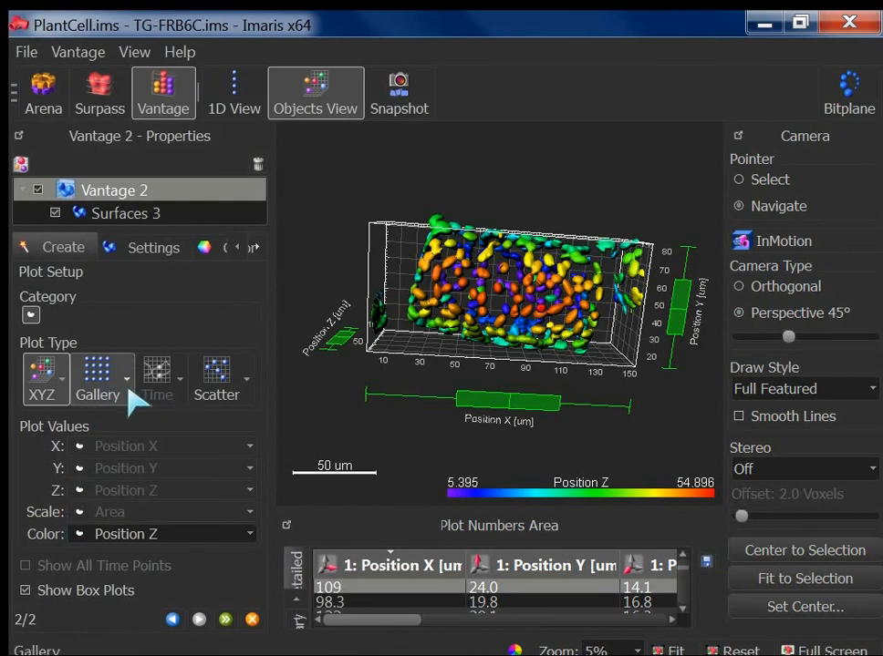
{"action": "left_click", "coordinate": [98, 402]}
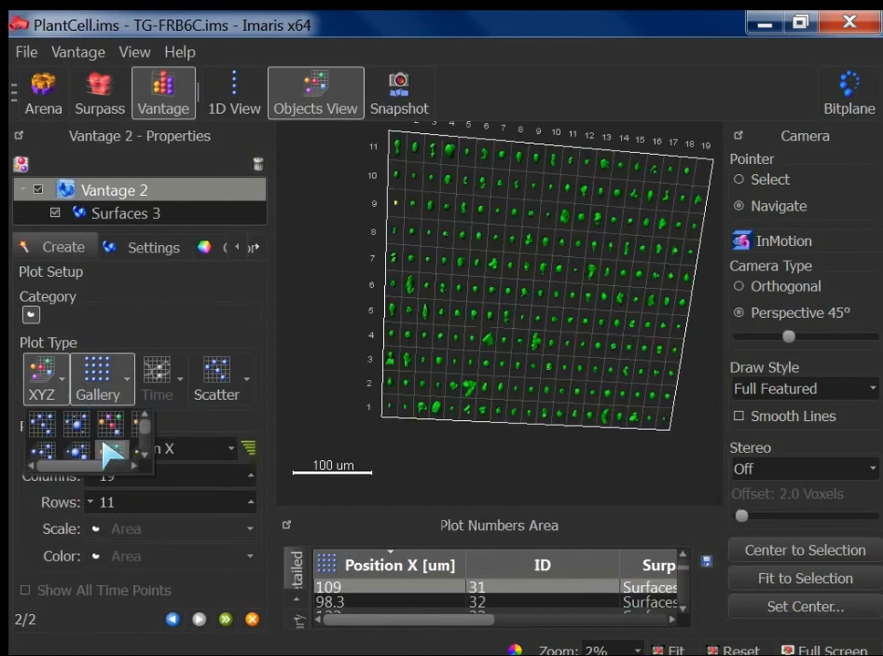
{"action": "left_click_drag", "start_coordinate": [143, 427], "coordinate": [144, 447]}
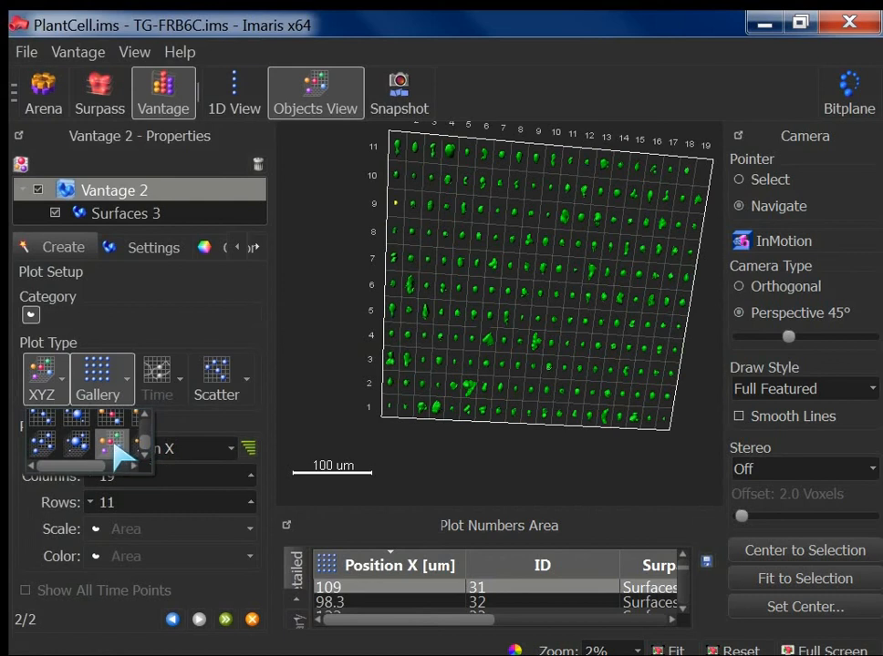
{"action": "left_click", "coordinate": [115, 439]}
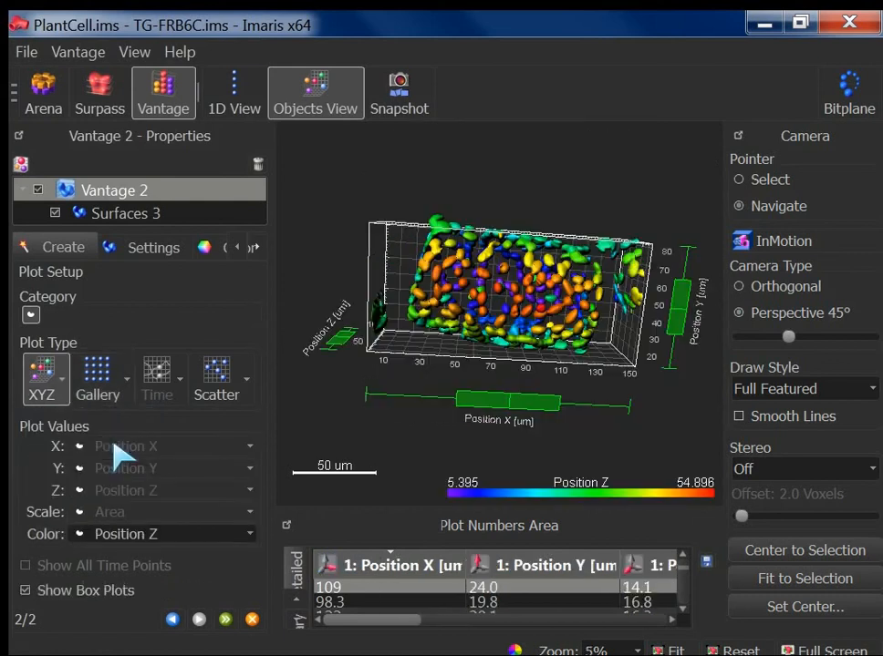
{"action": "left_click", "coordinate": [158, 536]}
{"action": "left_click", "coordinate": [157, 498]}
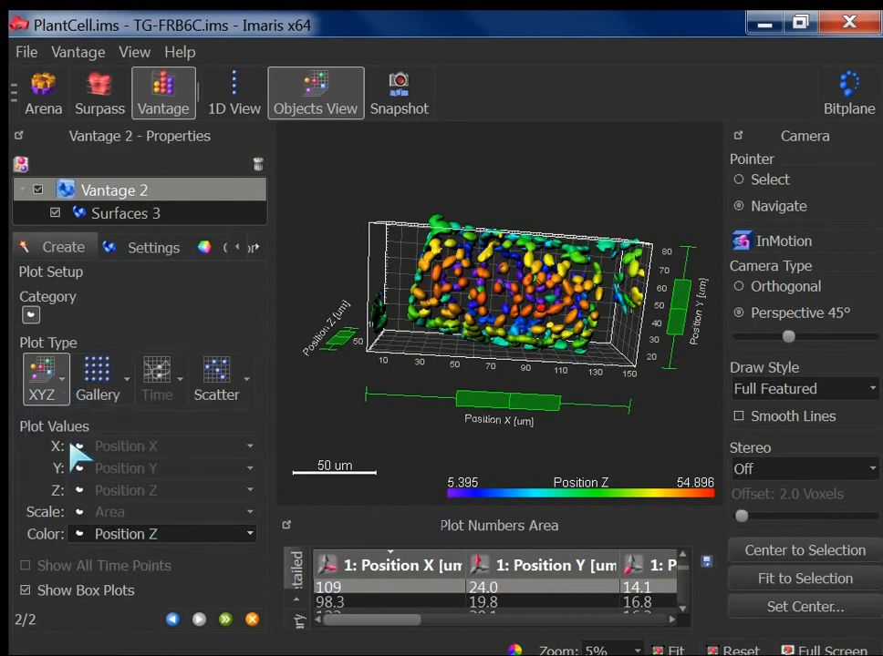
Step: Try the XYZ 2D Scale plot type after the plain XYZ 2D plot, scaling the objects by Sphericity
{"action": "left_click", "coordinate": [67, 390]}
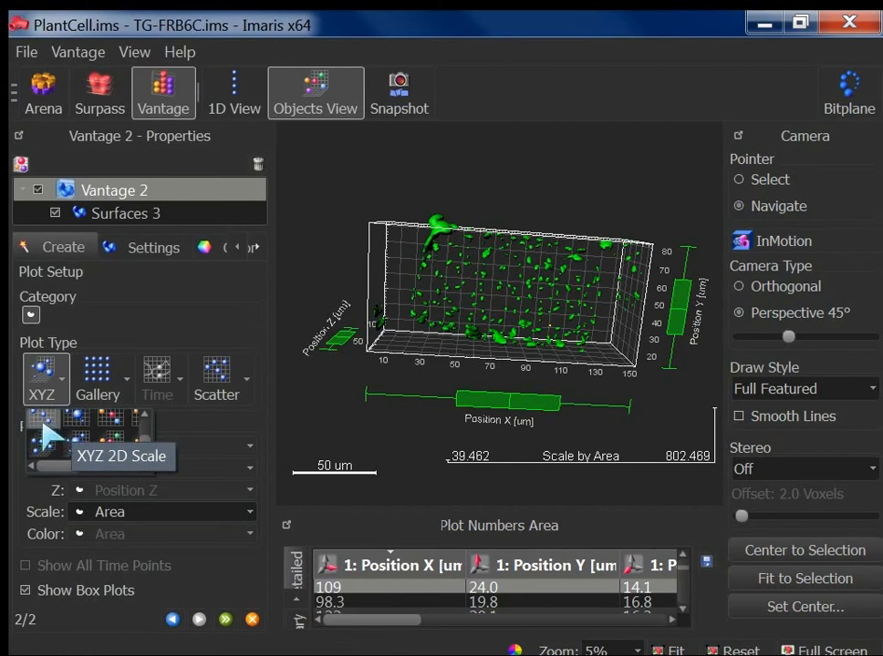
{"action": "left_click", "coordinate": [43, 422]}
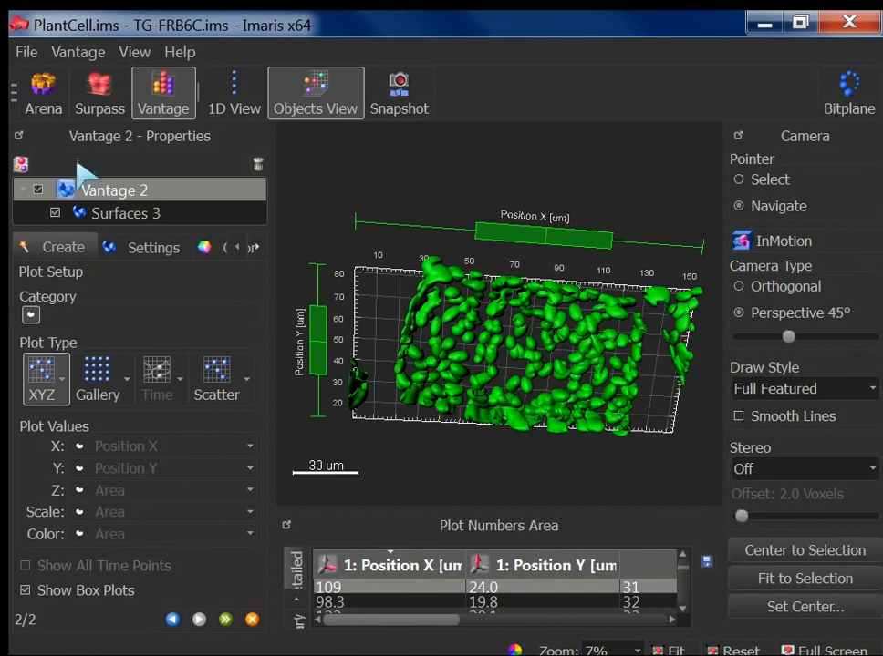
{"action": "left_click", "coordinate": [59, 395]}
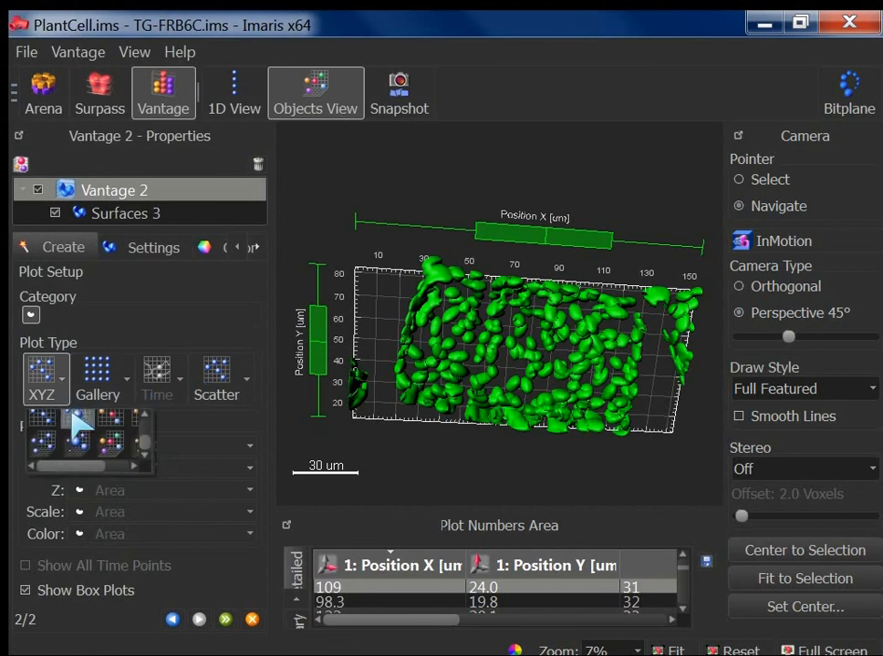
{"action": "left_click", "coordinate": [79, 424]}
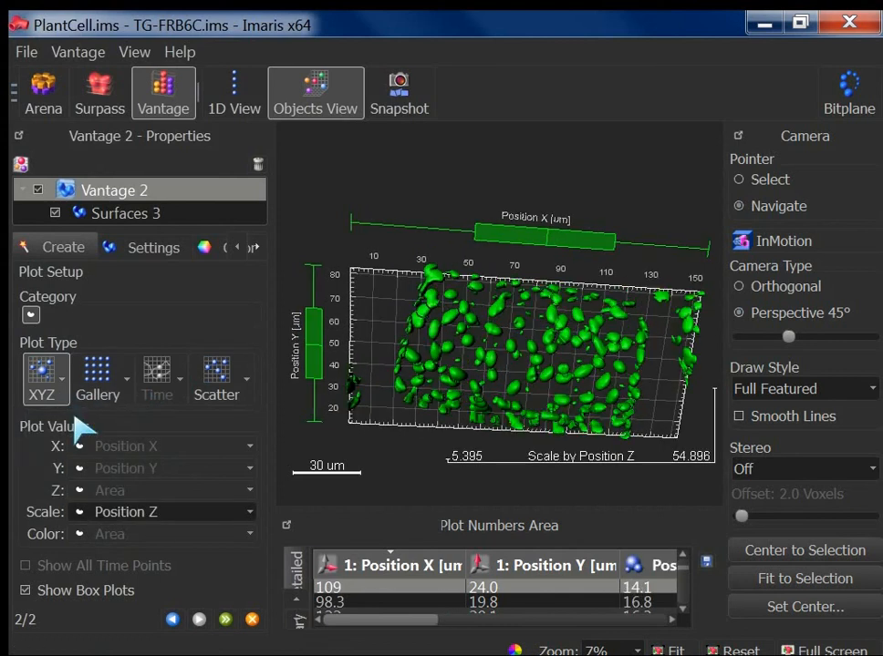
{"action": "left_click", "coordinate": [160, 514]}
{"action": "scroll", "coordinate": [158, 517], "scroll_direction": "down", "scroll_amount": 3}
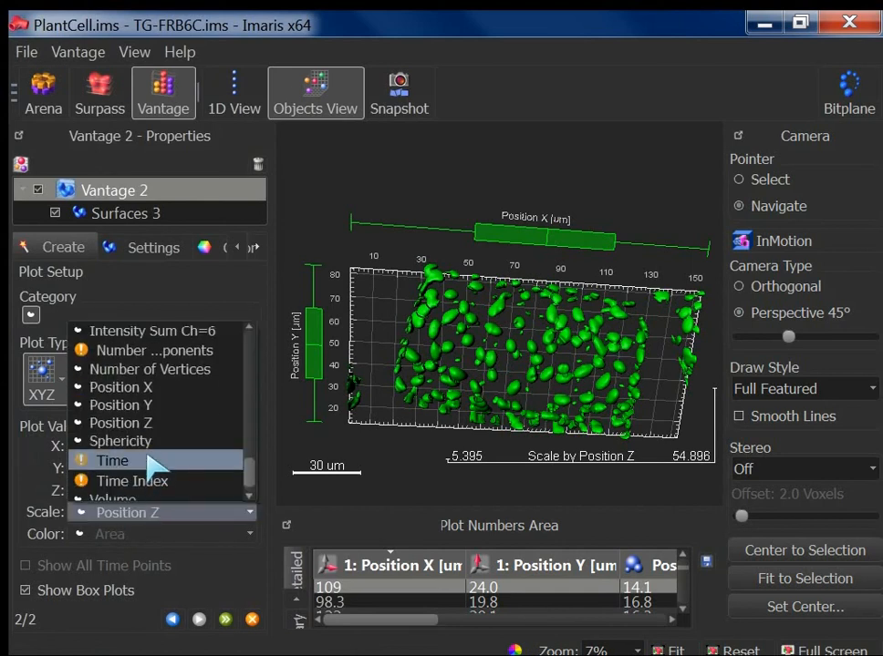
{"action": "left_click", "coordinate": [95, 442]}
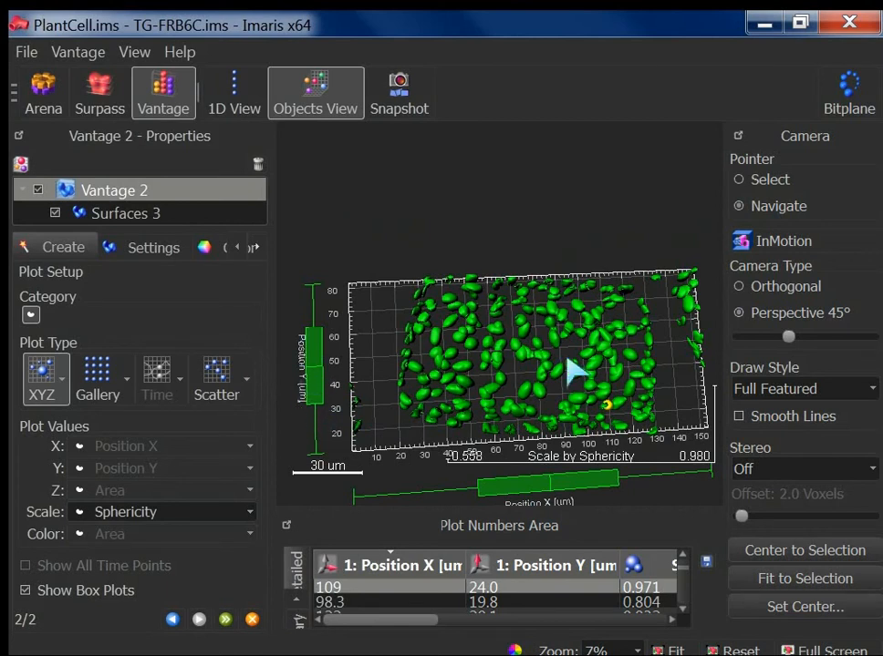
{"action": "left_click_drag", "start_coordinate": [661, 402], "coordinate": [715, 360]}
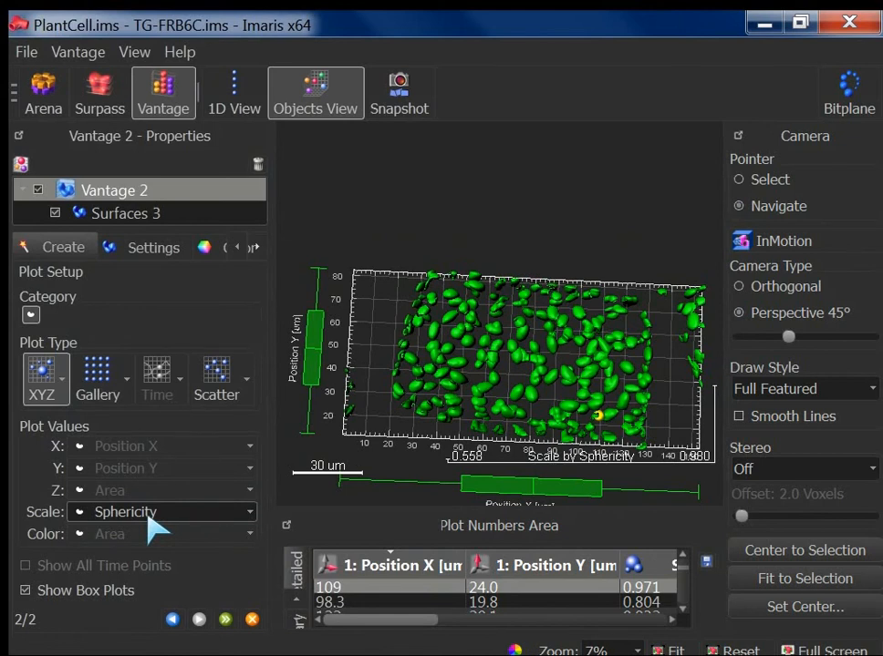
Step: Set the plot type to Gallery and sort the Surfaces 3 objects by Volume
{"action": "left_click", "coordinate": [112, 379]}
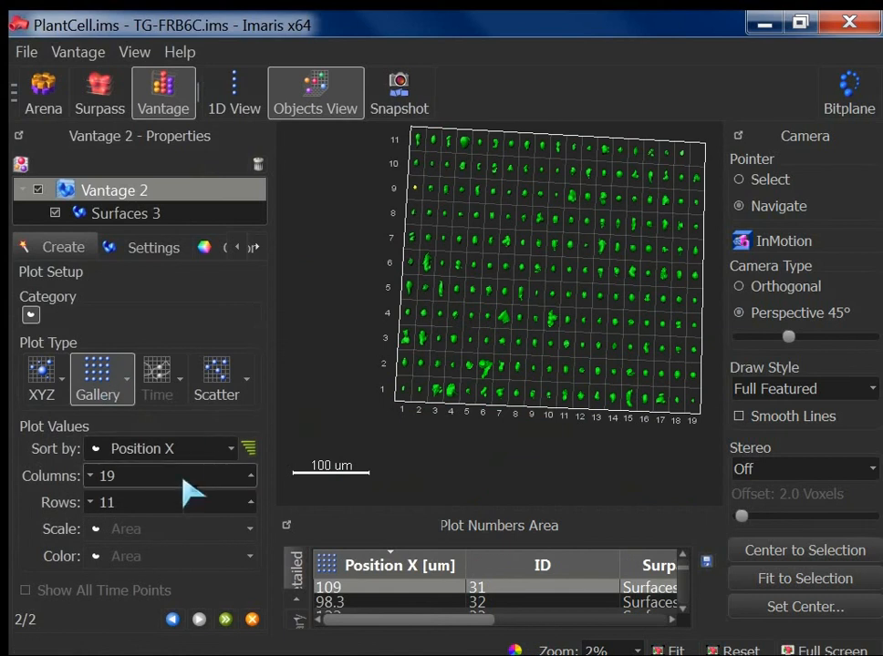
{"action": "left_click_drag", "start_coordinate": [465, 253], "coordinate": [475, 327]}
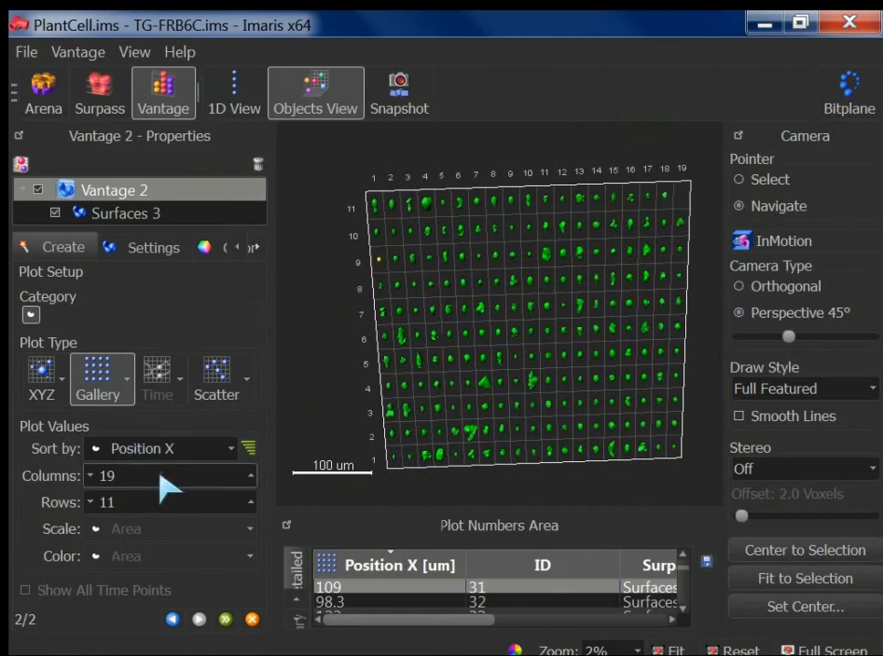
{"action": "left_click", "coordinate": [194, 453]}
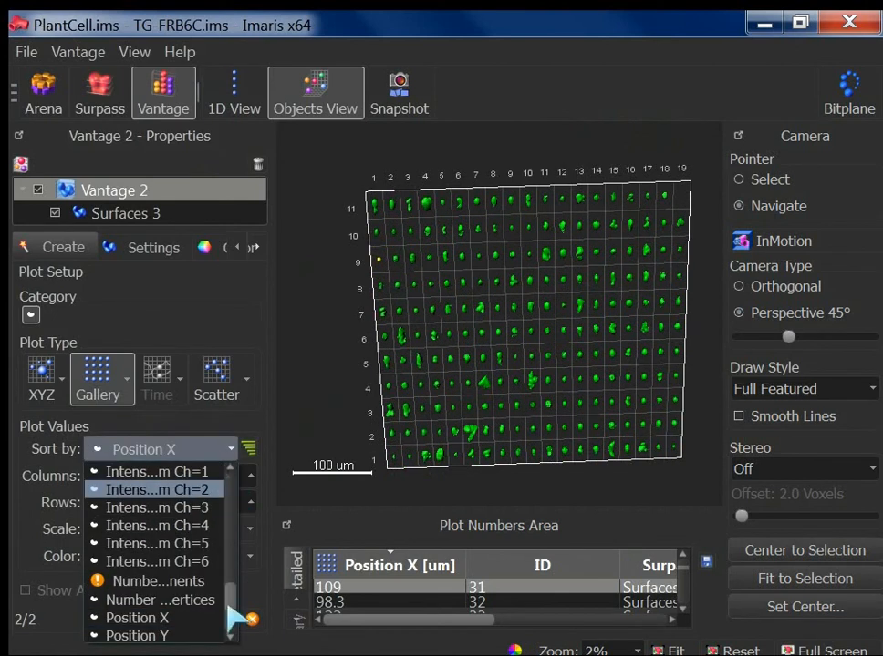
{"action": "scroll", "coordinate": [235, 629], "scroll_direction": "down", "scroll_amount": 2}
{"action": "scroll", "coordinate": [235, 629], "scroll_direction": "down", "scroll_amount": 1}
{"action": "left_click", "coordinate": [166, 631]}
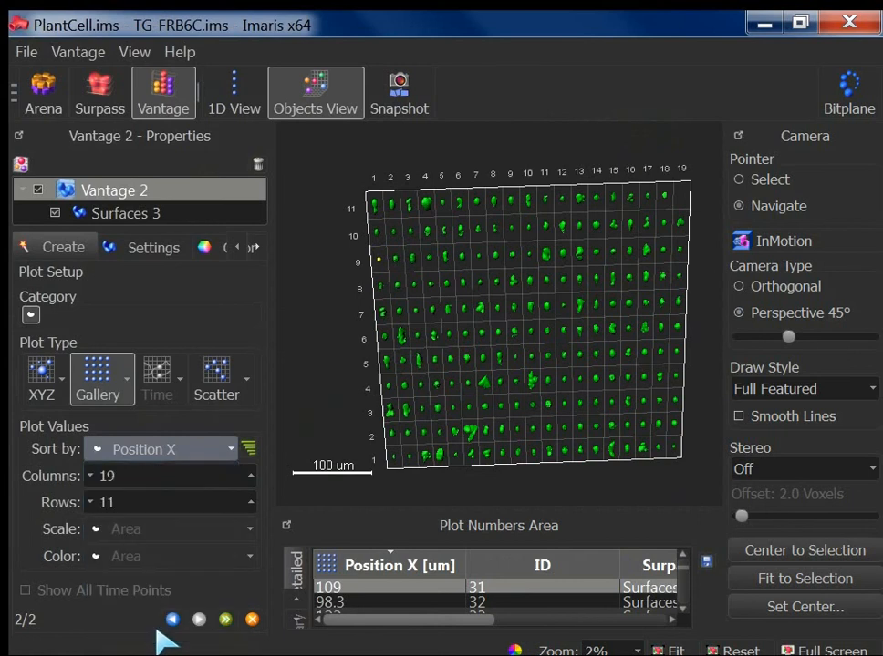
{"action": "left_click_drag", "start_coordinate": [464, 190], "coordinate": [504, 194]}
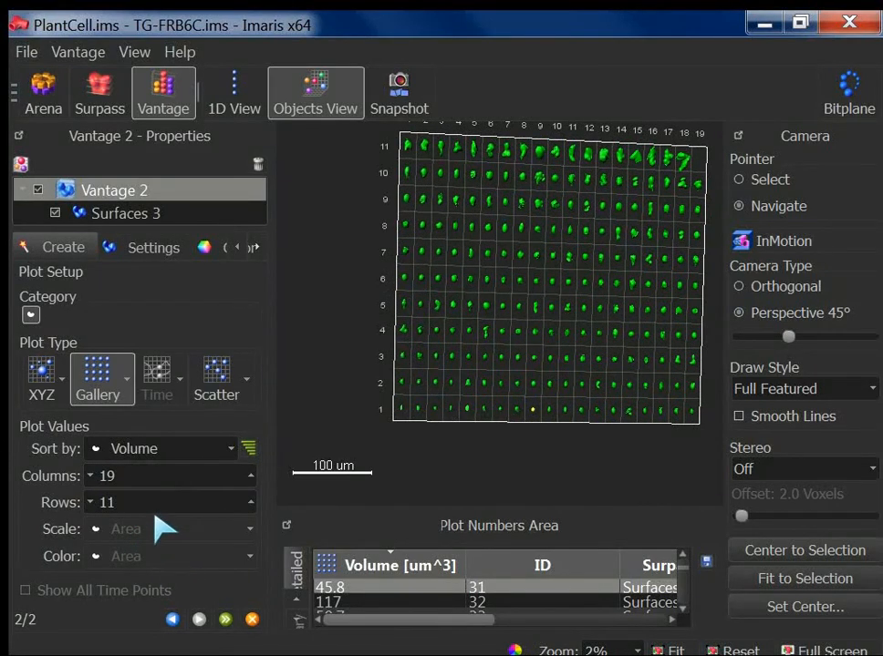
Step: Change the gallery to its scaled variant and scale the objects by Sphericity
{"action": "left_click", "coordinate": [127, 378]}
{"action": "left_click", "coordinate": [86, 422]}
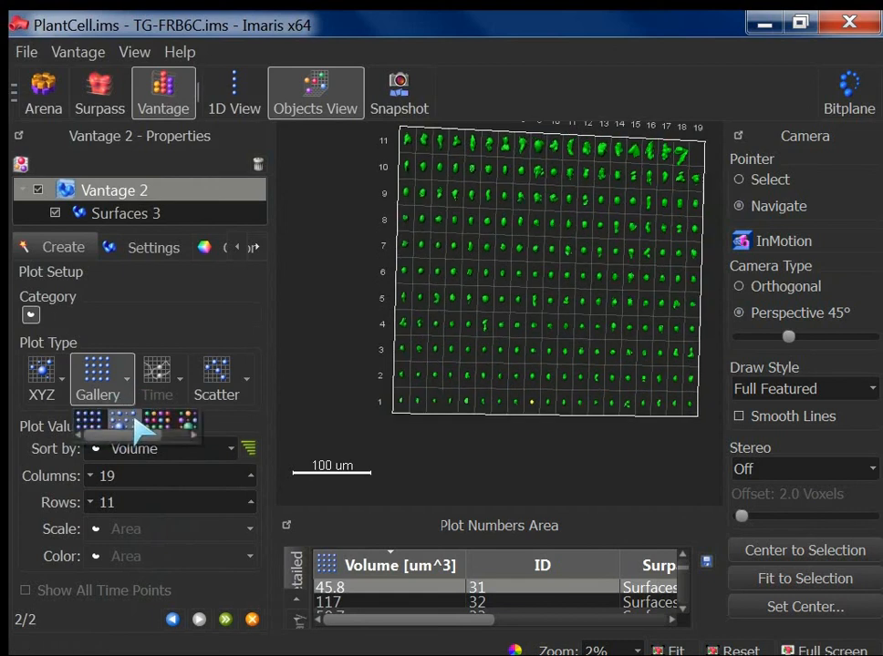
{"action": "left_click", "coordinate": [134, 419]}
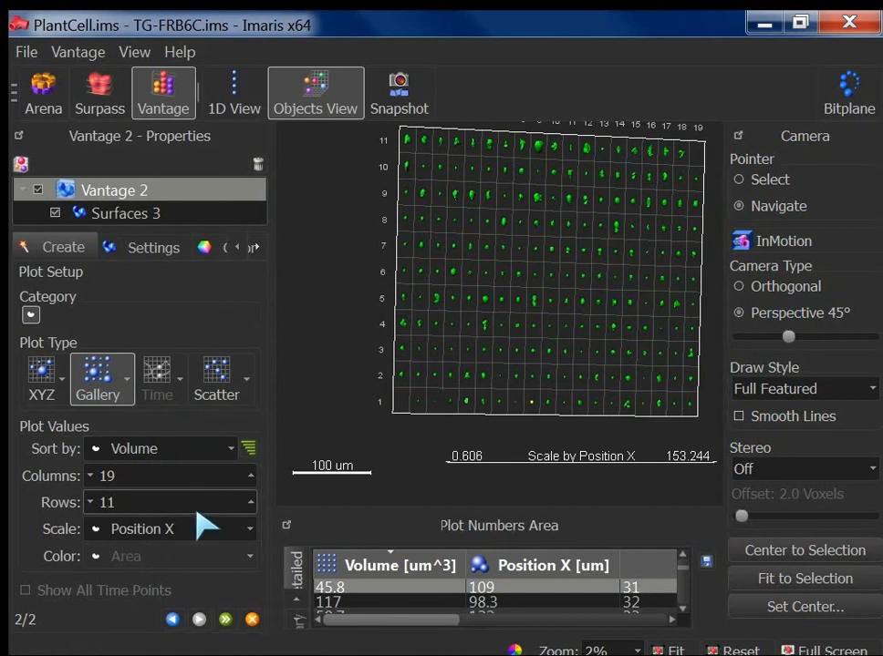
{"action": "left_click", "coordinate": [155, 533]}
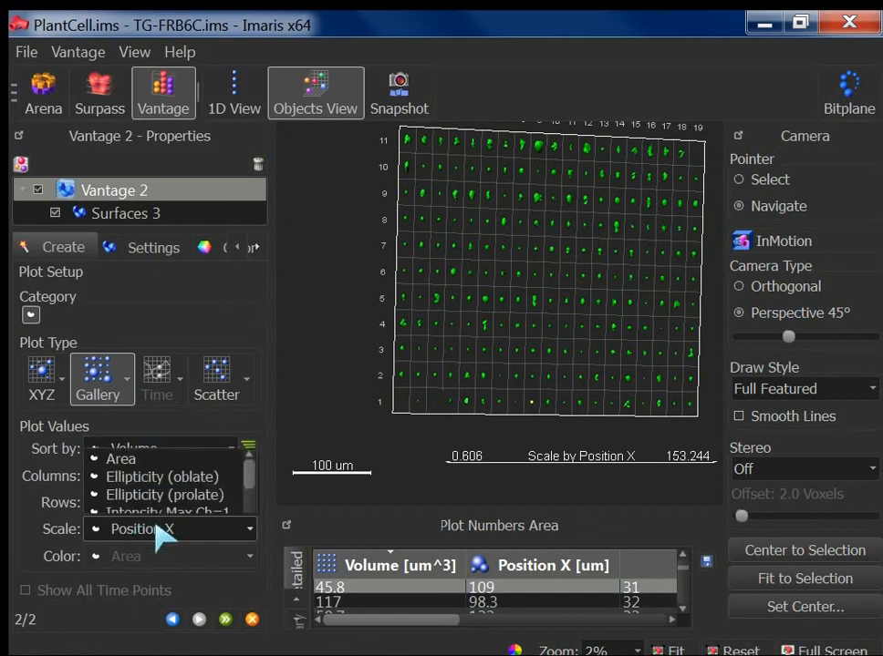
{"action": "scroll", "coordinate": [159, 506], "scroll_direction": "down", "scroll_amount": 5}
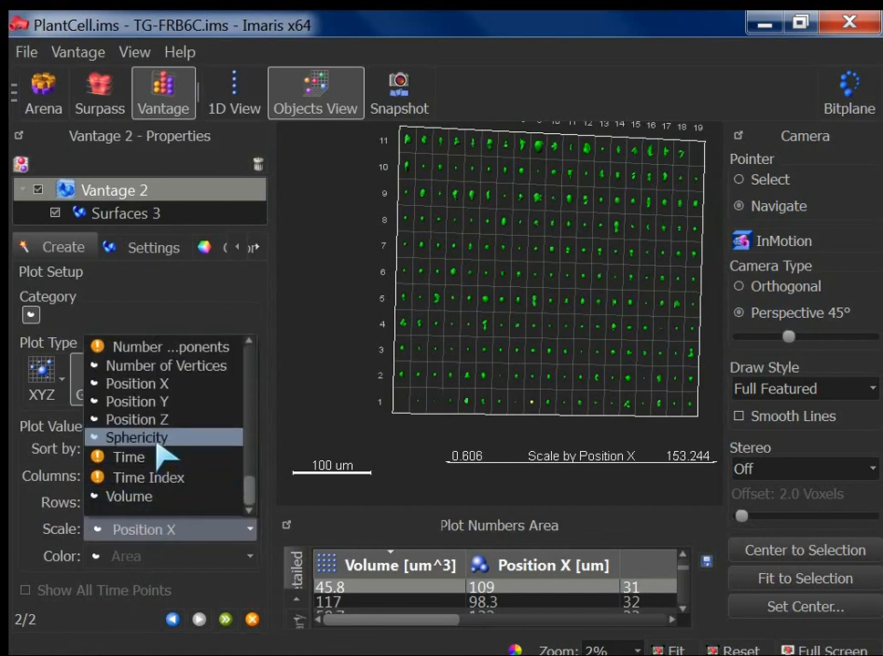
{"action": "left_click", "coordinate": [216, 440]}
{"action": "right_click_drag", "start_coordinate": [465, 216], "coordinate": [429, 293]}
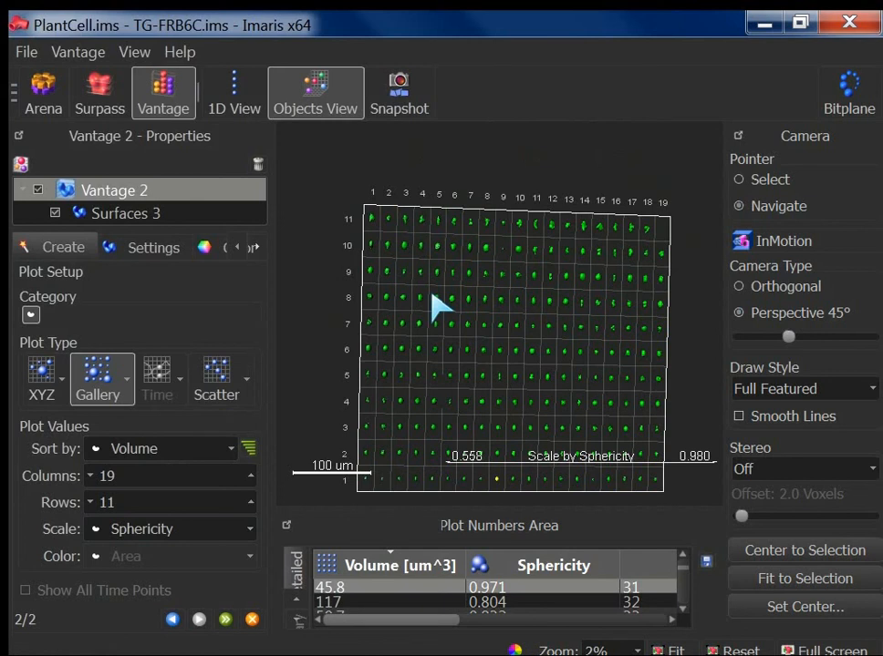
Step: Select the chloroplast in row 10, column 8 of the gallery, examine it in the Surpass 3D view, and return to Vantage
{"action": "left_click", "coordinate": [745, 180]}
{"action": "left_click", "coordinate": [492, 255]}
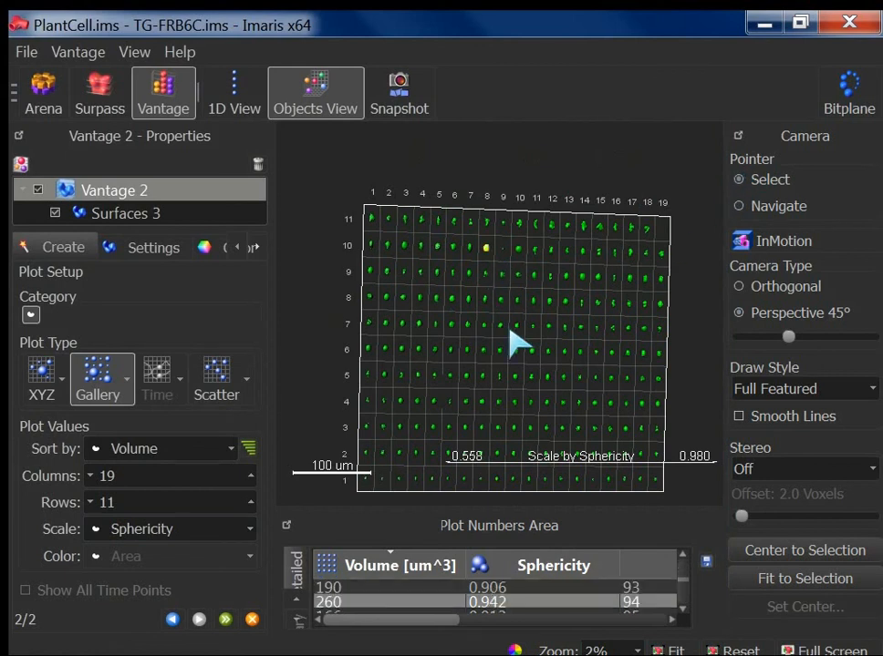
{"action": "left_click", "coordinate": [101, 100]}
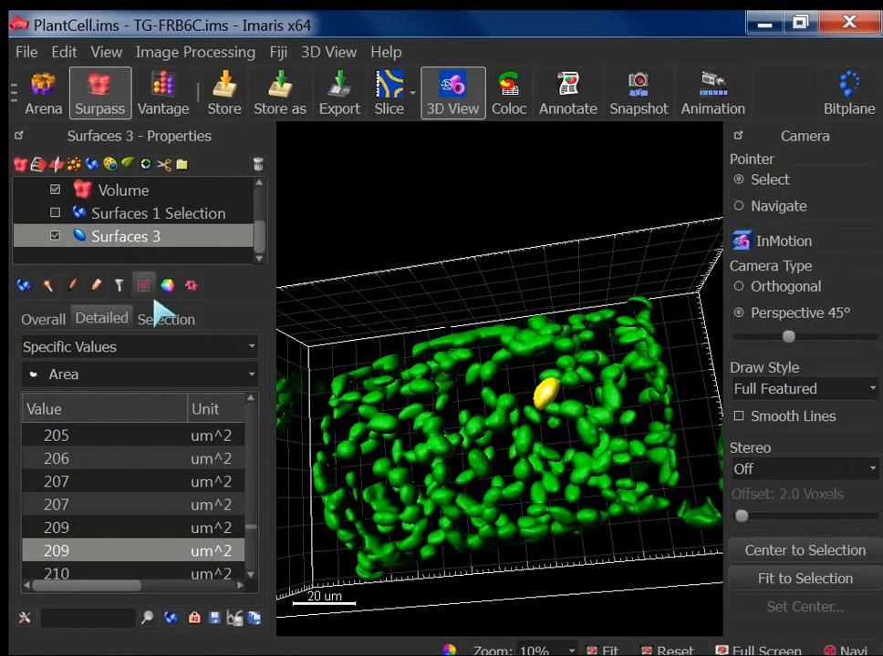
{"action": "left_click", "coordinate": [172, 105]}
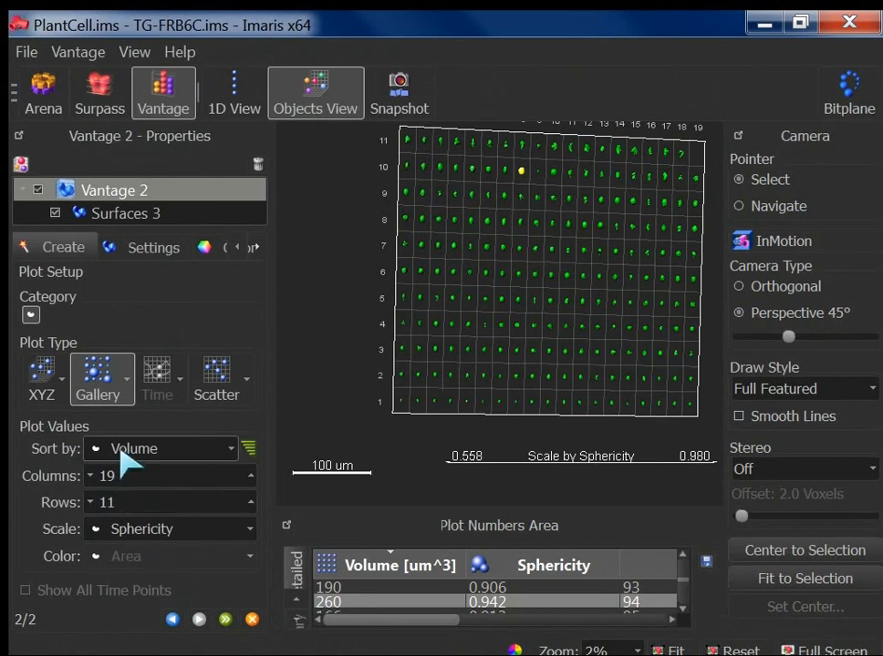
Step: Go through the 2D and 2D Scale scatter plots and set a 3D Color scatter of Position X, Position Y and Area, colored by Volume
{"action": "left_click", "coordinate": [248, 394]}
{"action": "left_click", "coordinate": [226, 443]}
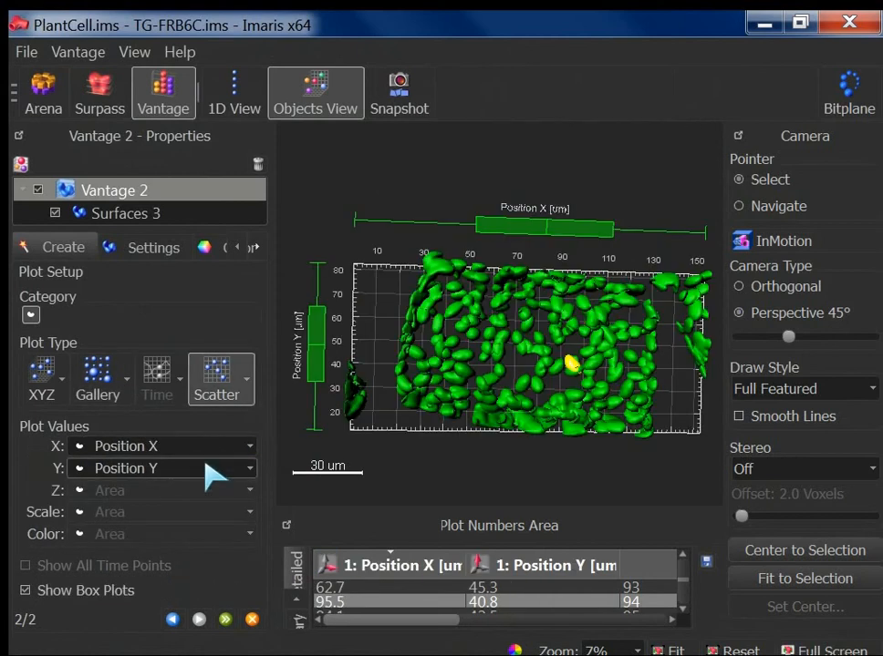
{"action": "left_click", "coordinate": [246, 381]}
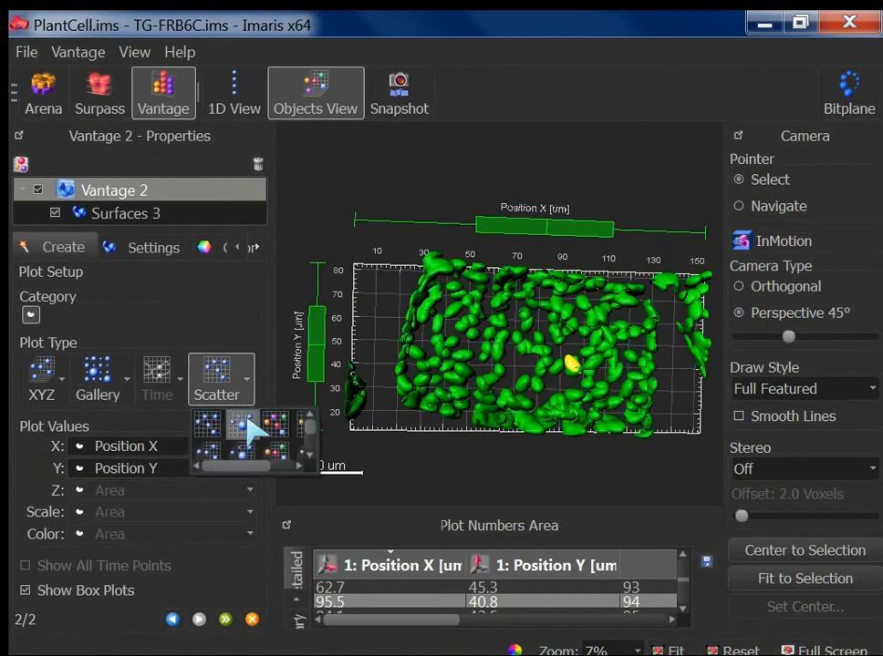
{"action": "left_click", "coordinate": [246, 422]}
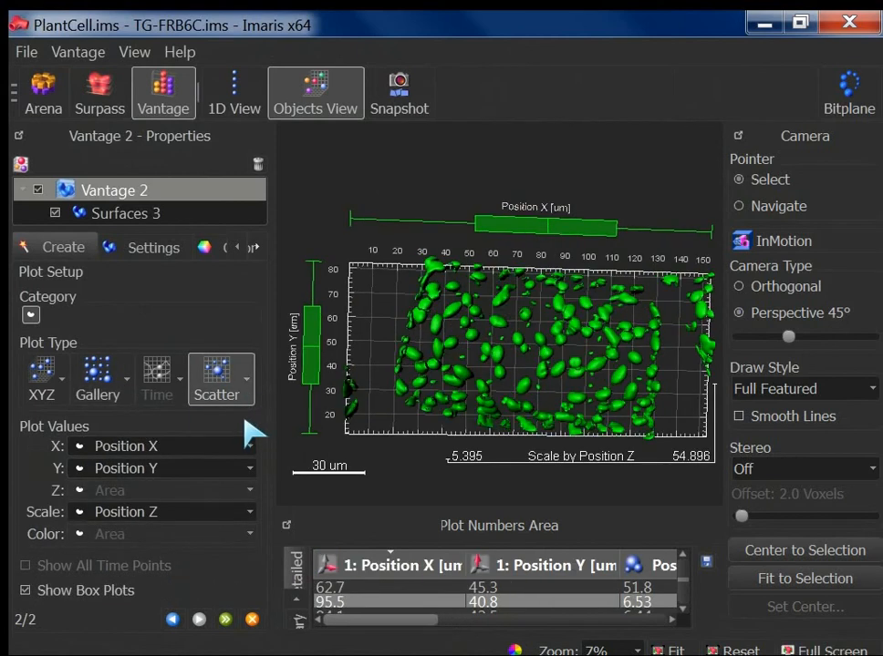
{"action": "left_click", "coordinate": [247, 383]}
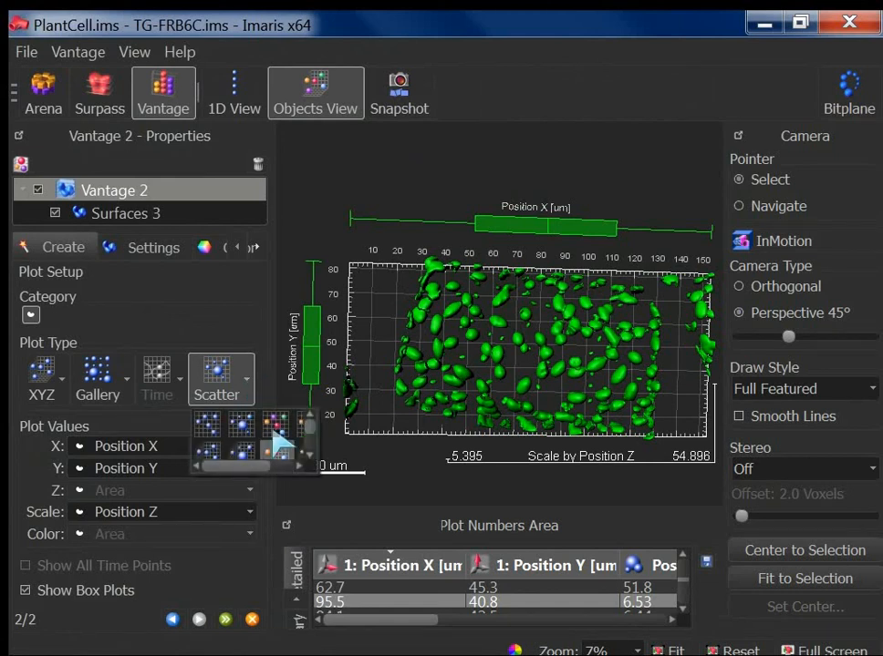
{"action": "left_click", "coordinate": [290, 452]}
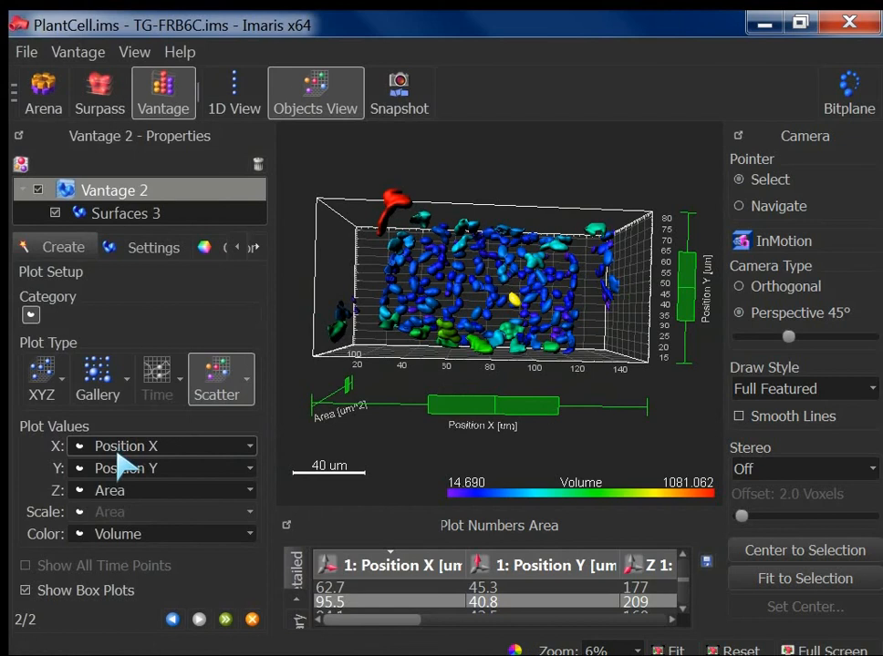
Step: Set the Z axis of the scatter plot to Position Z
{"action": "left_click", "coordinate": [103, 492]}
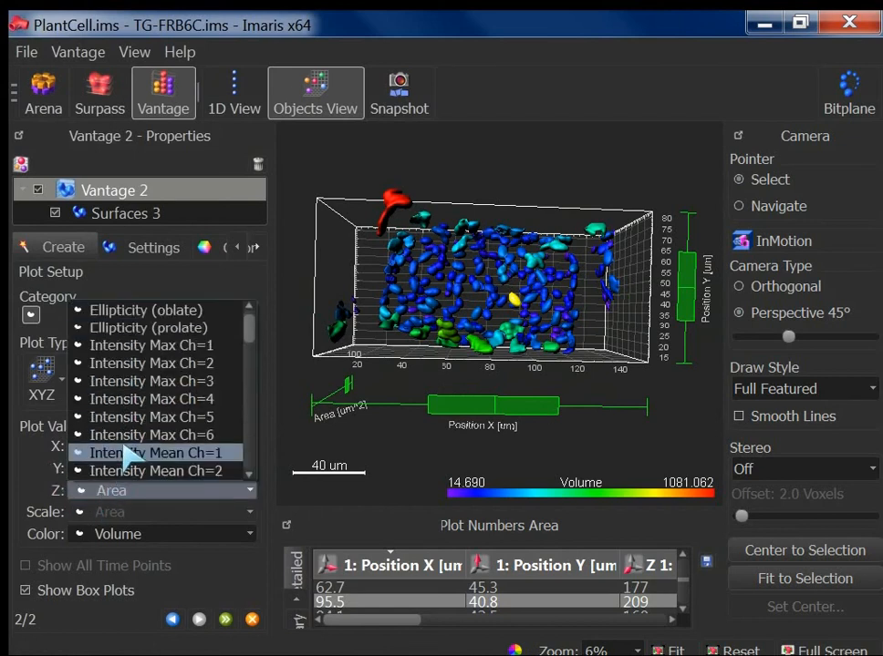
{"action": "left_click_drag", "start_coordinate": [252, 339], "coordinate": [253, 488]}
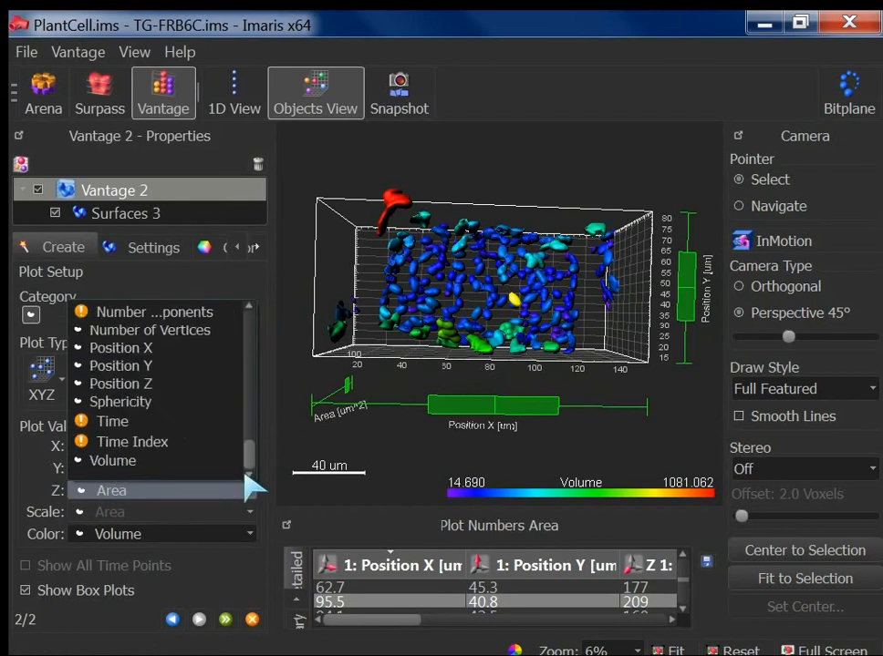
{"action": "left_click", "coordinate": [170, 384]}
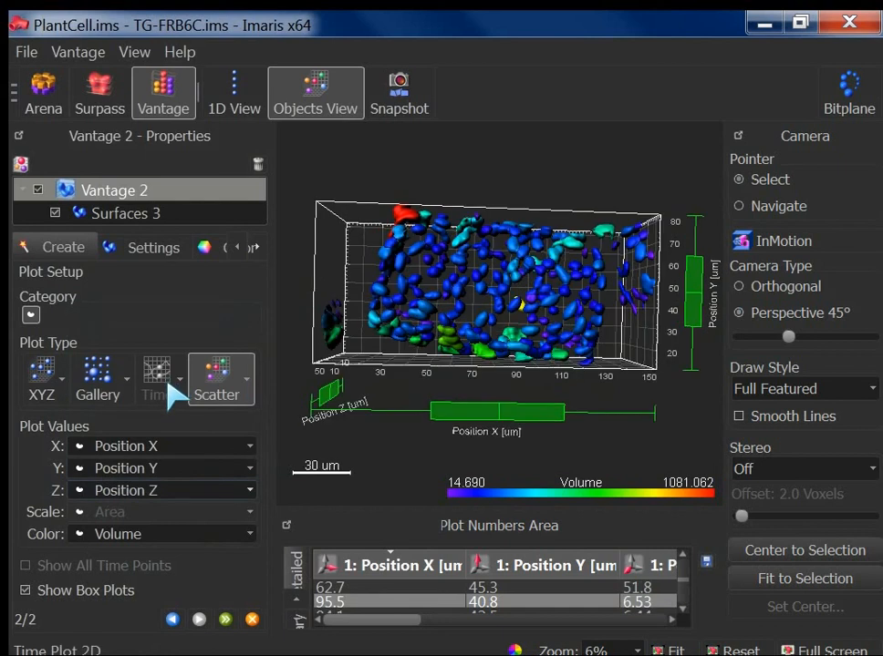
Step: Color the scatter plot by Intensity Mean Ch=4 and select a chloroplast in the lower-left part of the cell
{"action": "left_click", "coordinate": [180, 538]}
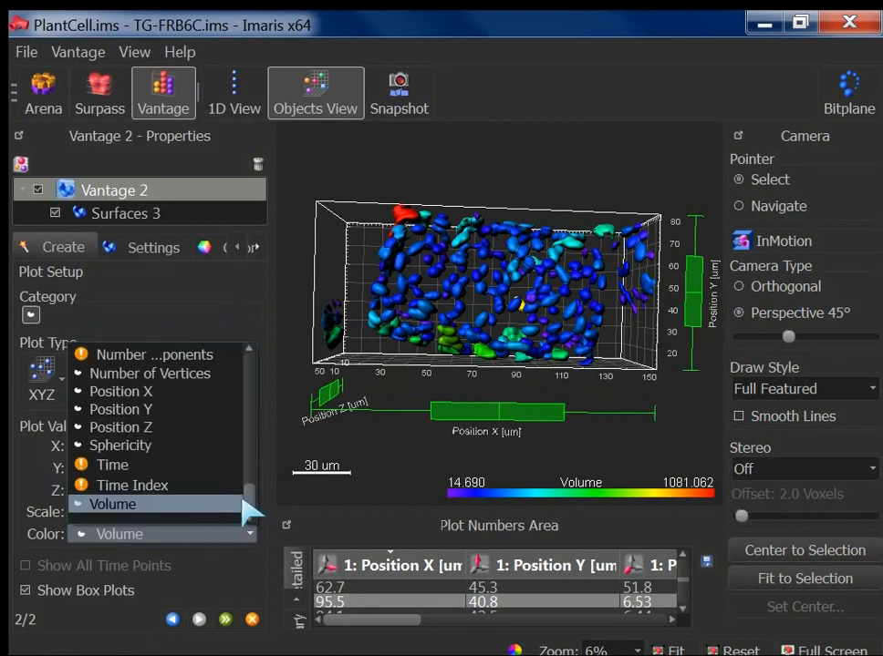
{"action": "left_click_drag", "start_coordinate": [255, 515], "coordinate": [262, 413]}
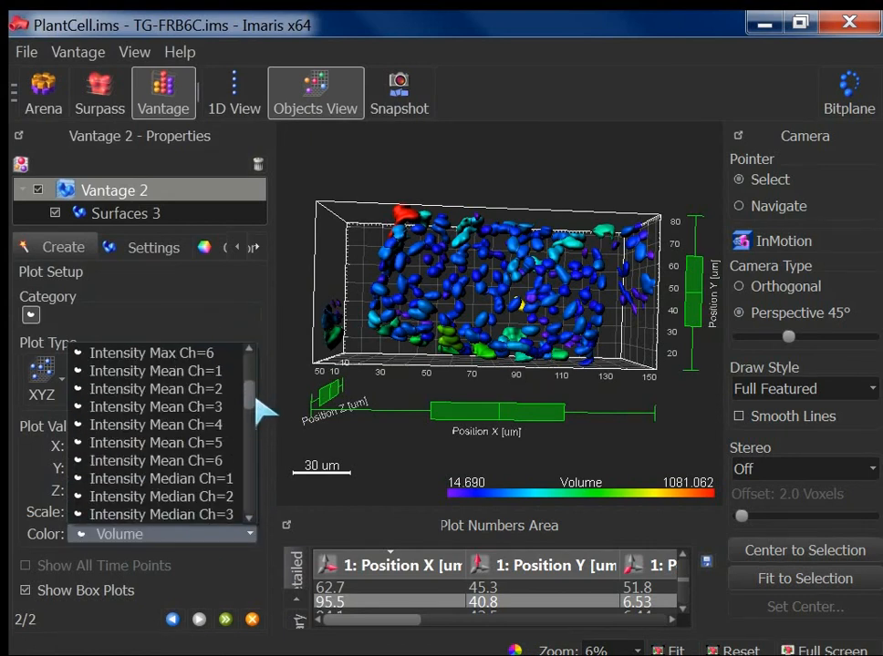
{"action": "left_click", "coordinate": [190, 424]}
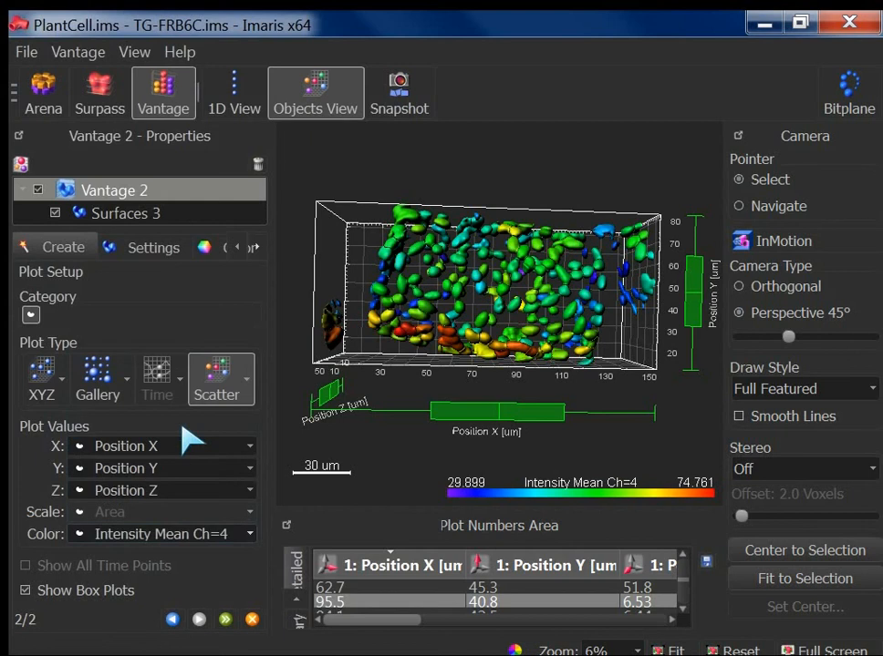
{"action": "left_click", "coordinate": [421, 352]}
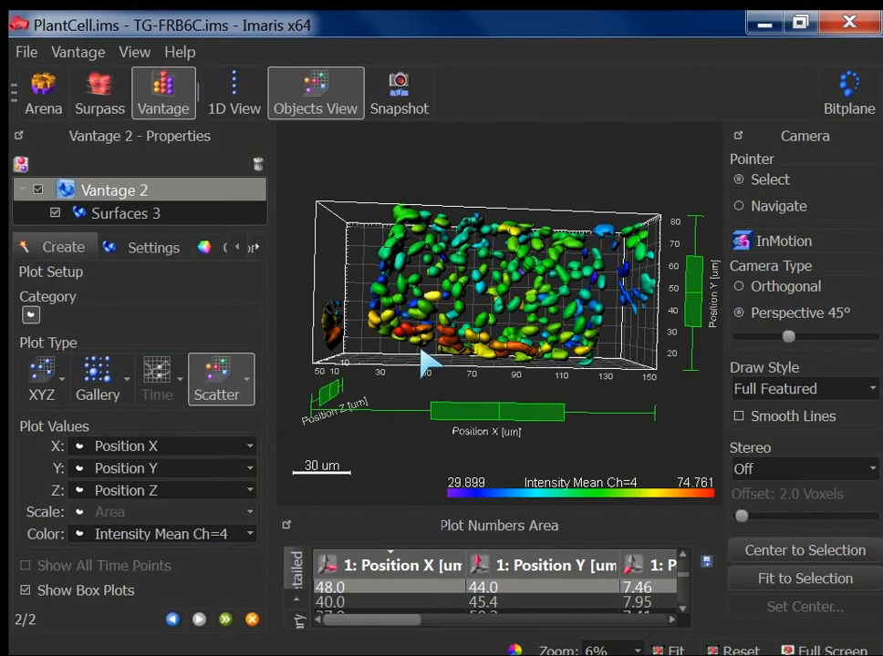
Step: Check the channel order in Display Adjustment and color the scatter plot by Intensity Mean Ch=3
{"action": "key", "text": "ctrl+d"}
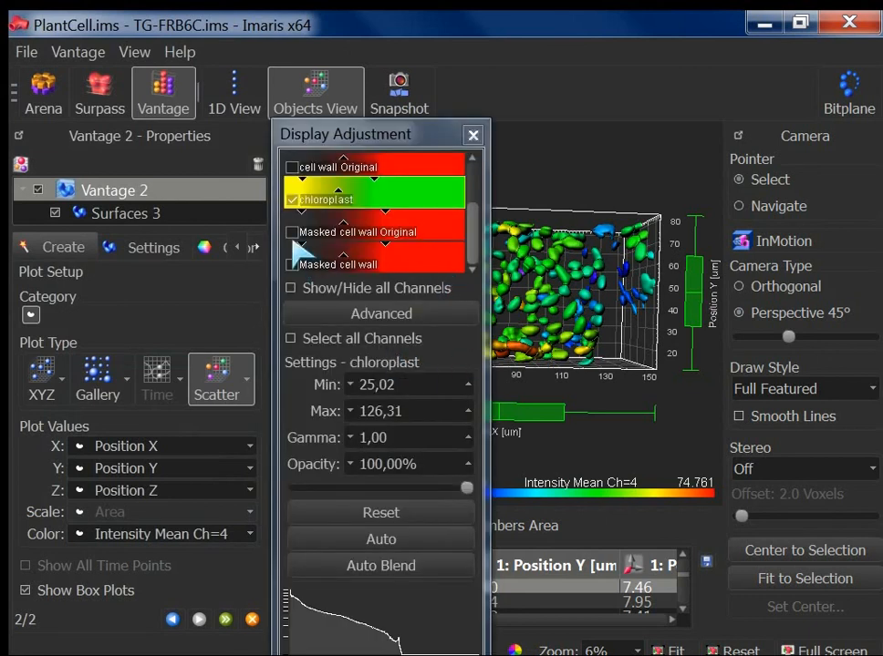
{"action": "mouse_move", "coordinate": [474, 236]}
{"action": "left_mouse_down"}
{"action": "mouse_move", "coordinate": [481, 189]}
{"action": "mouse_move", "coordinate": [476, 222]}
{"action": "left_mouse_up"}
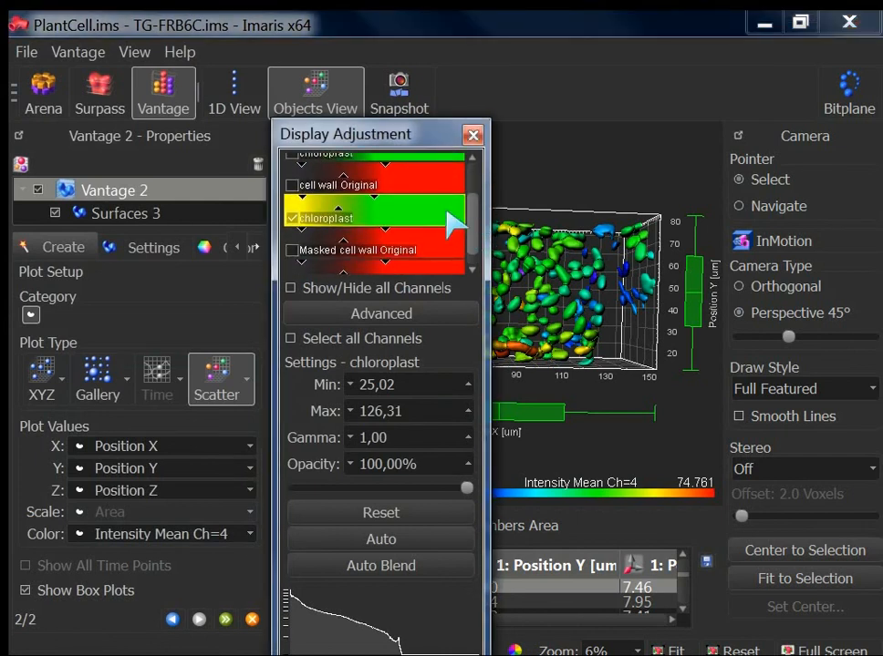
{"action": "left_click", "coordinate": [472, 135]}
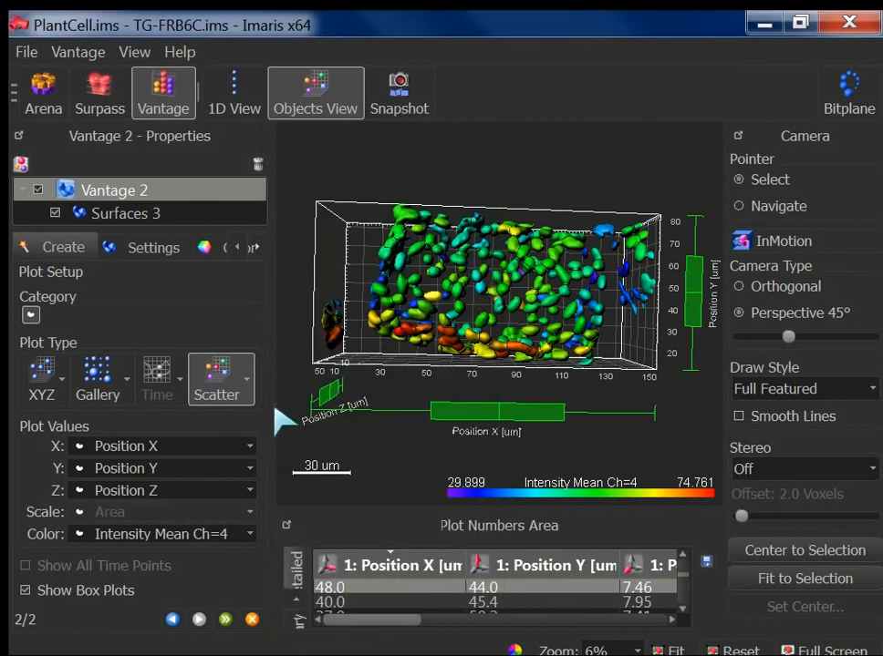
{"action": "left_click", "coordinate": [155, 534]}
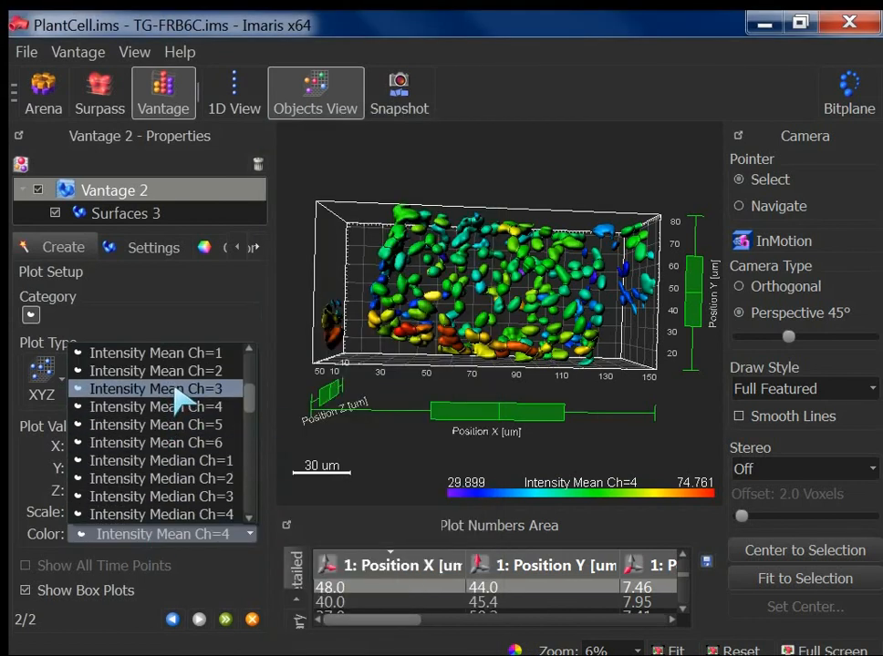
{"action": "left_click", "coordinate": [177, 388]}
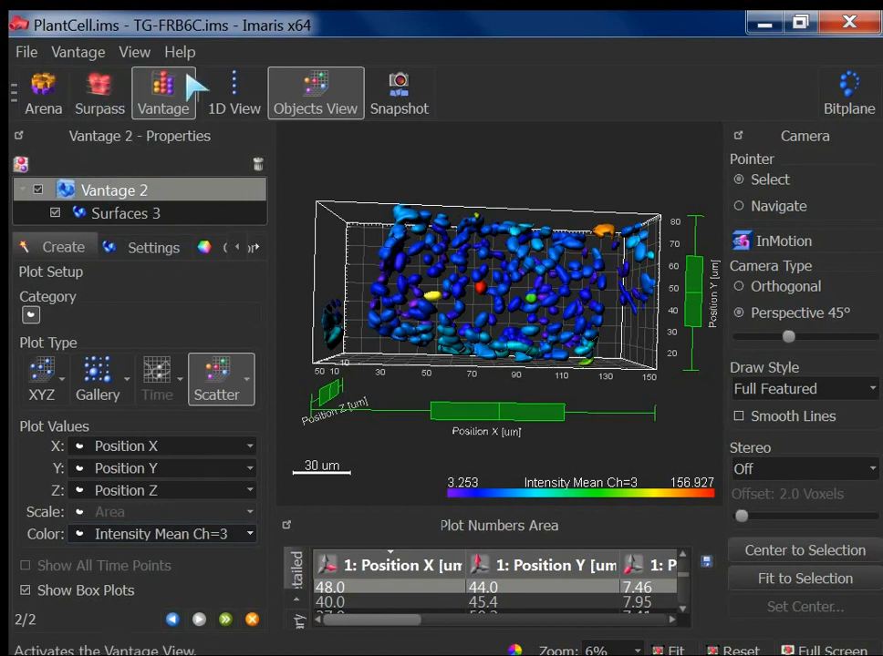
Step: From the Surpass view, delete channels 2 (chloroplast), 3 (cell wall Original), 4 (chloroplast) and 6 (Masked cell wall)
{"action": "left_click", "coordinate": [114, 98]}
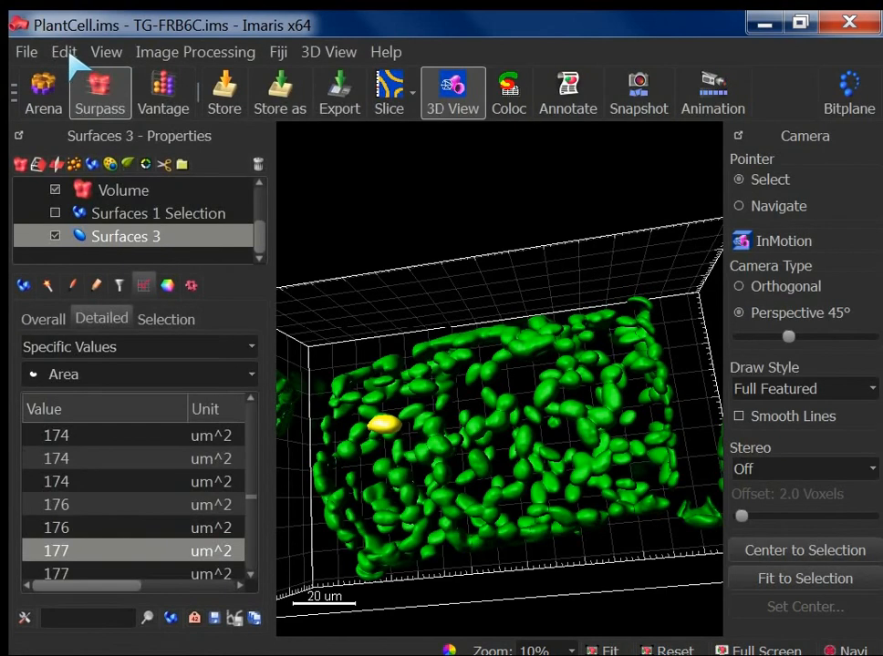
{"action": "left_click", "coordinate": [66, 54]}
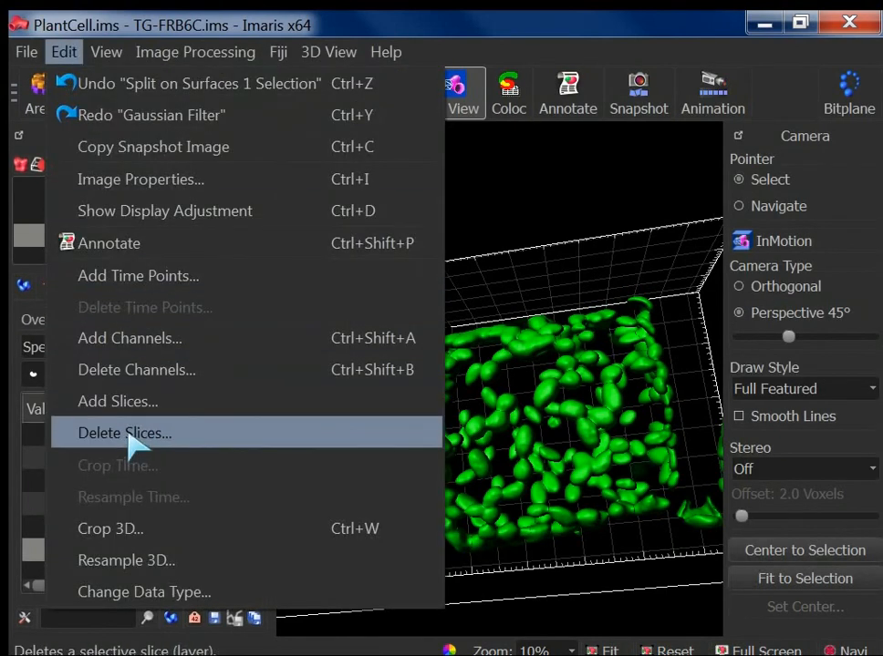
{"action": "left_click", "coordinate": [133, 374]}
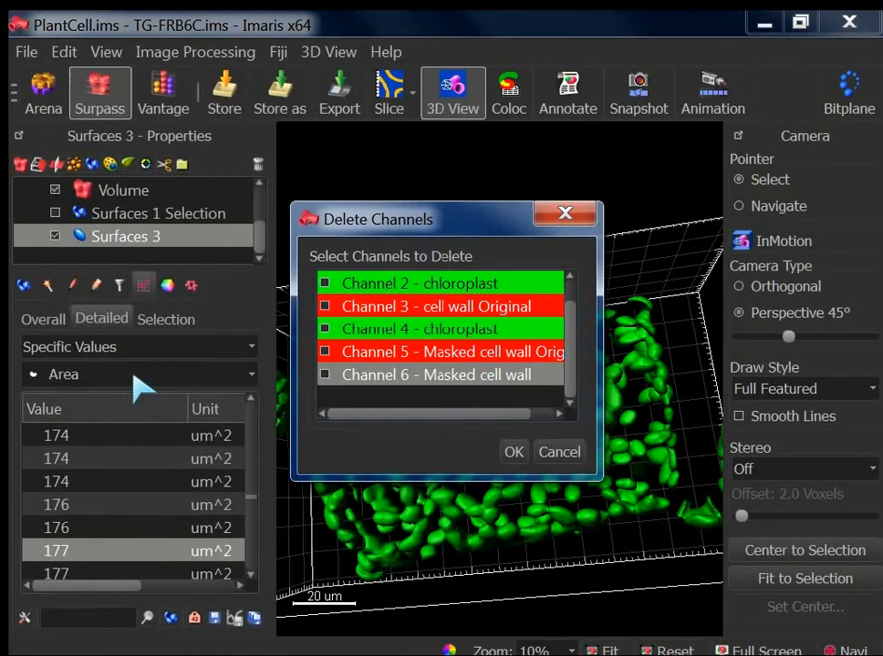
{"action": "left_click", "coordinate": [325, 373]}
{"action": "left_click", "coordinate": [325, 328]}
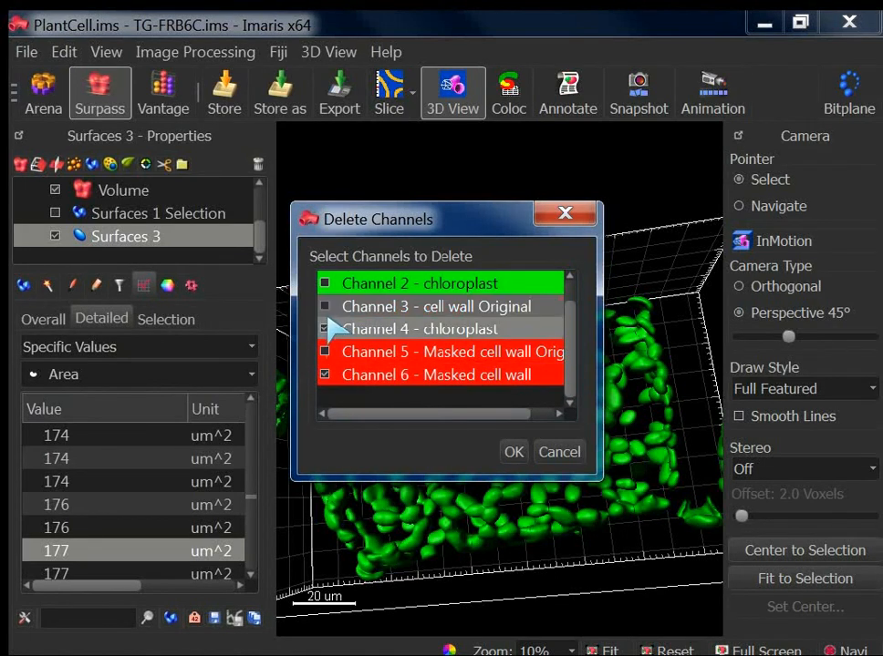
{"action": "left_click", "coordinate": [325, 284]}
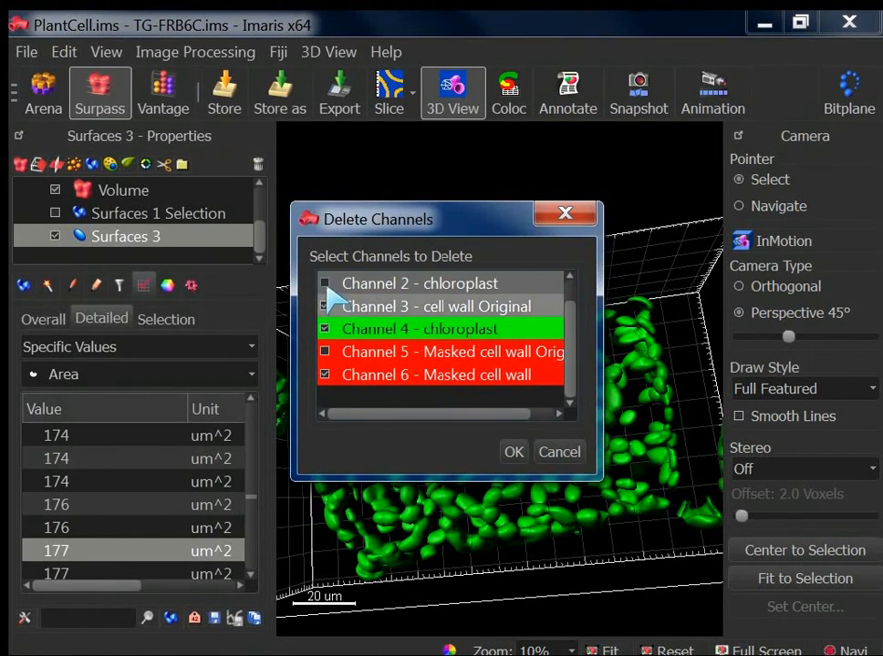
{"action": "left_click", "coordinate": [325, 306]}
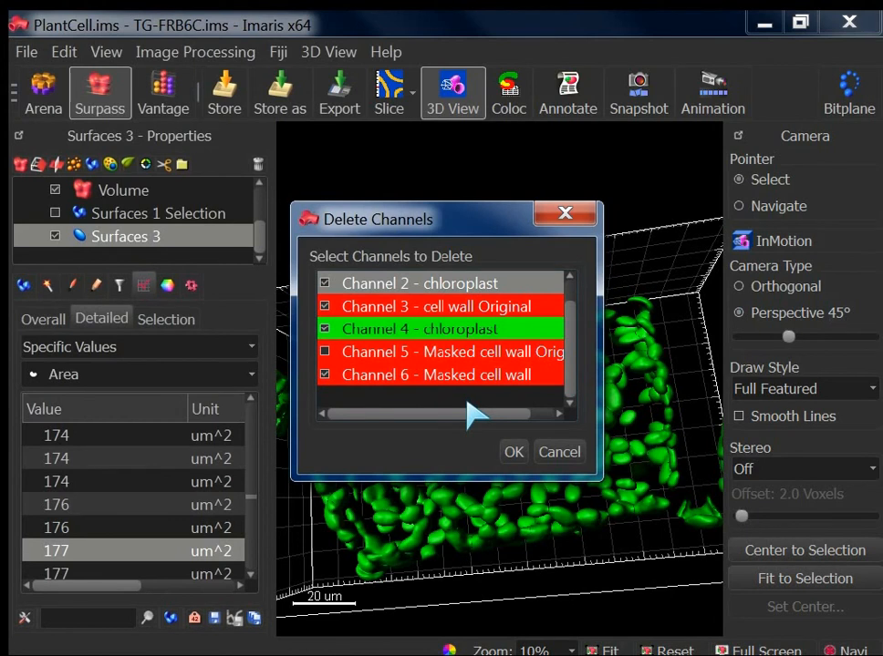
{"action": "left_click", "coordinate": [513, 452]}
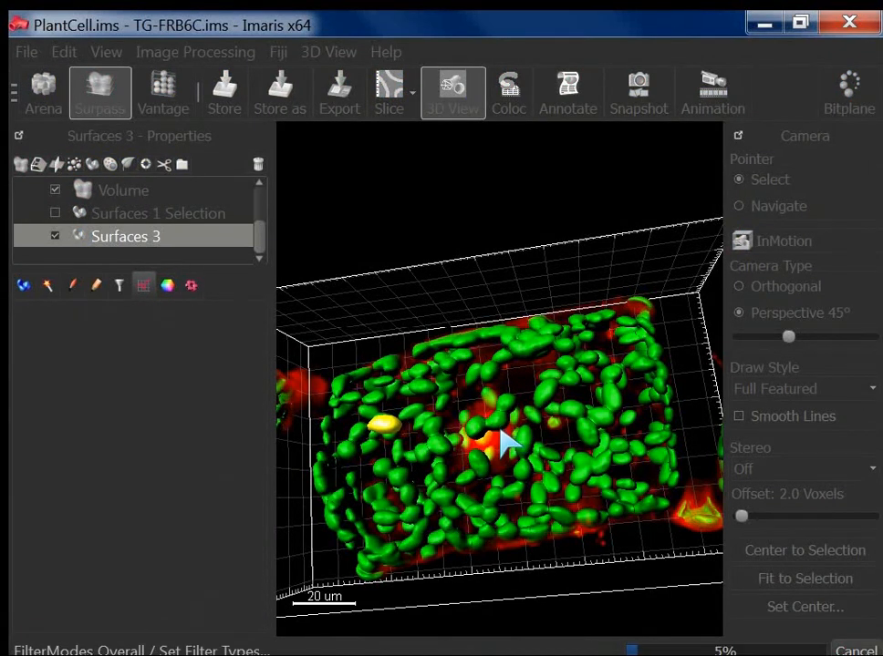
Step: Return to Vantage, set the plot to a 3D Color scatter and look through the available color statistics
{"action": "left_click", "coordinate": [170, 107]}
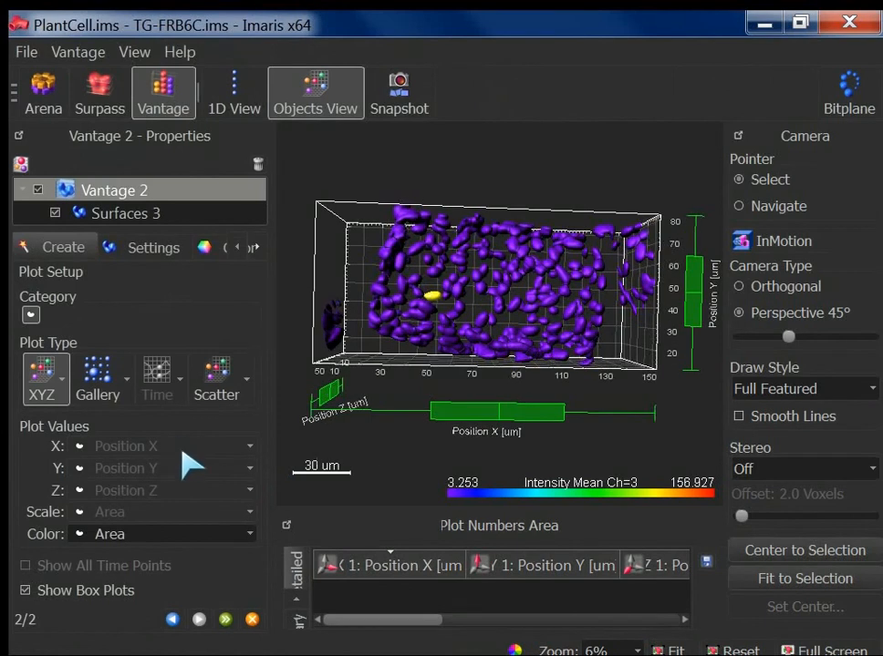
{"action": "left_click", "coordinate": [236, 397]}
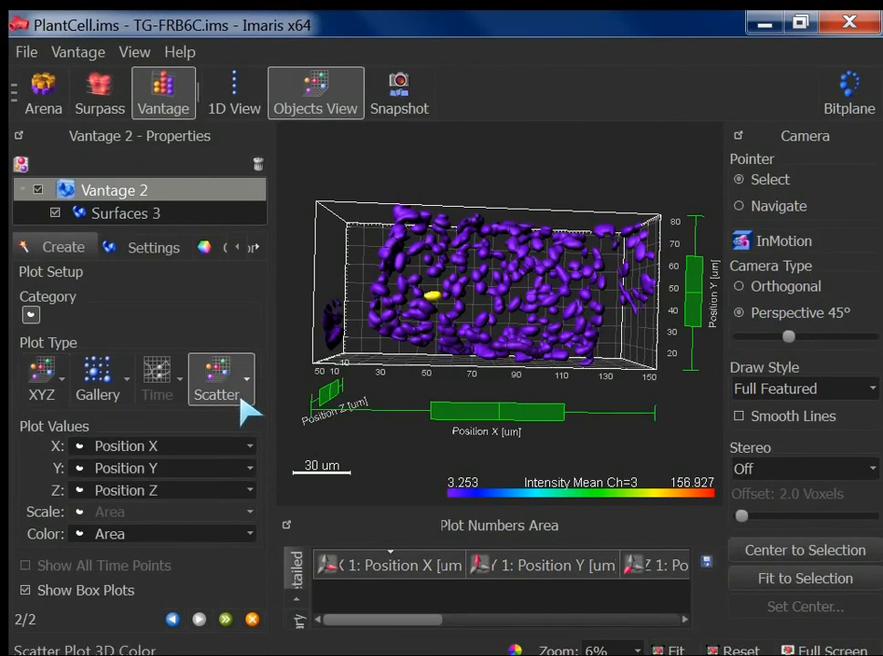
{"action": "left_click", "coordinate": [240, 396]}
{"action": "left_click", "coordinate": [281, 448]}
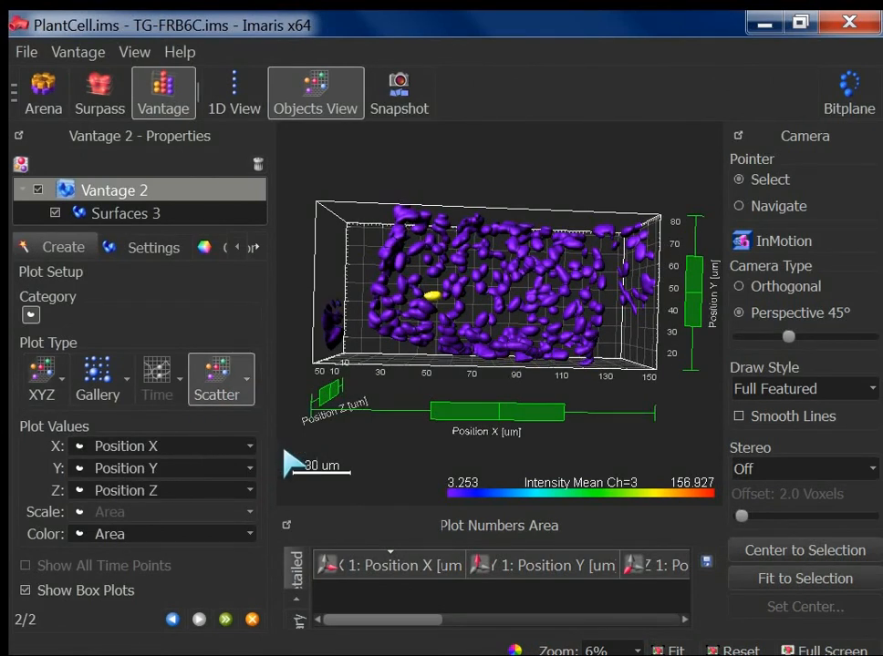
{"action": "left_click", "coordinate": [215, 537]}
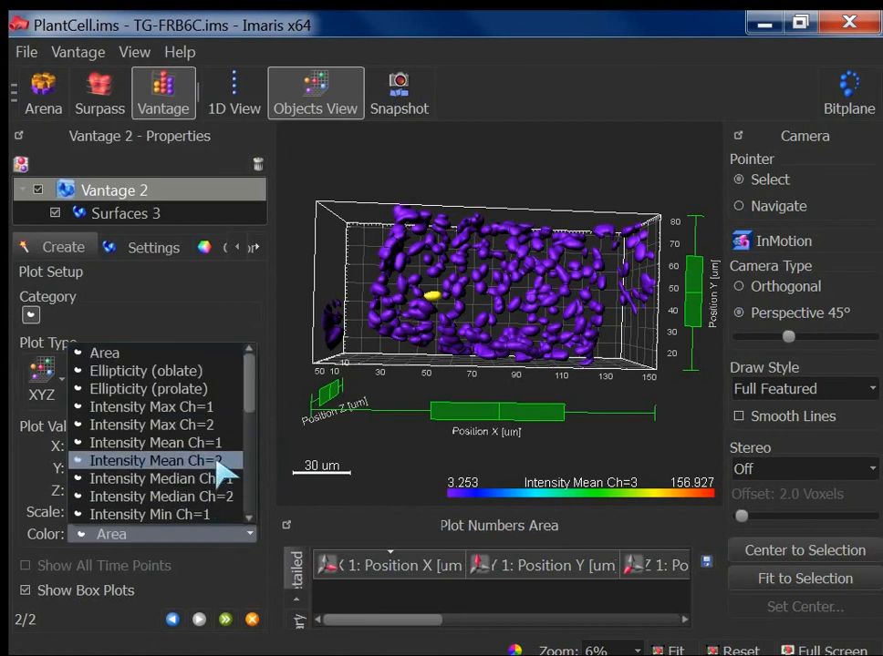
{"action": "mouse_move", "coordinate": [249, 404]}
{"action": "left_mouse_down"}
{"action": "mouse_move", "coordinate": [252, 456]}
{"action": "mouse_move", "coordinate": [256, 401]}
{"action": "mouse_move", "coordinate": [253, 428]}
{"action": "mouse_move", "coordinate": [253, 414]}
{"action": "left_mouse_up"}
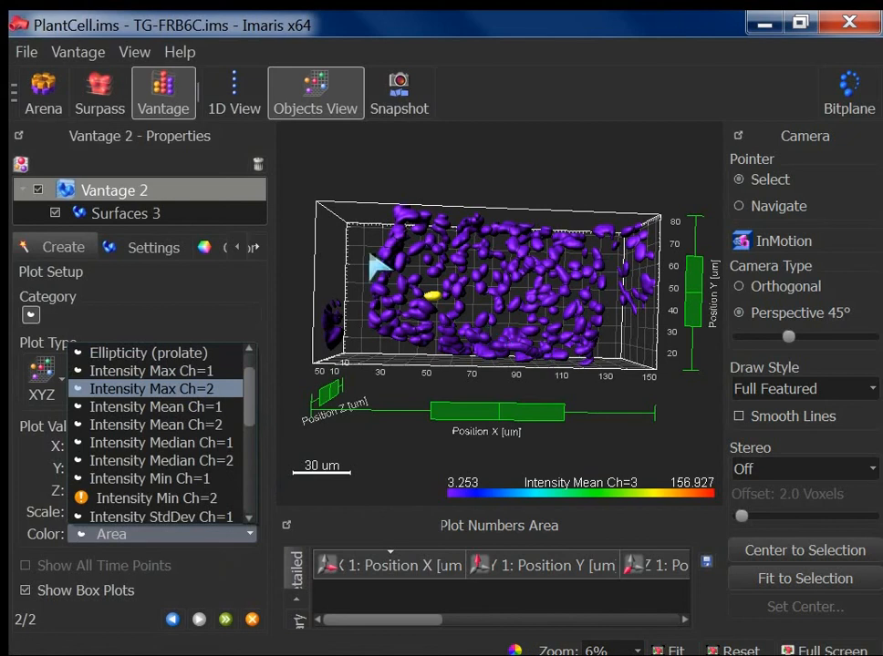
Step: Hide the cell wall channel through Display Adjustment in the Surpass view and return to Vantage
{"action": "left_click", "coordinate": [88, 100]}
{"action": "left_click", "coordinate": [88, 100]}
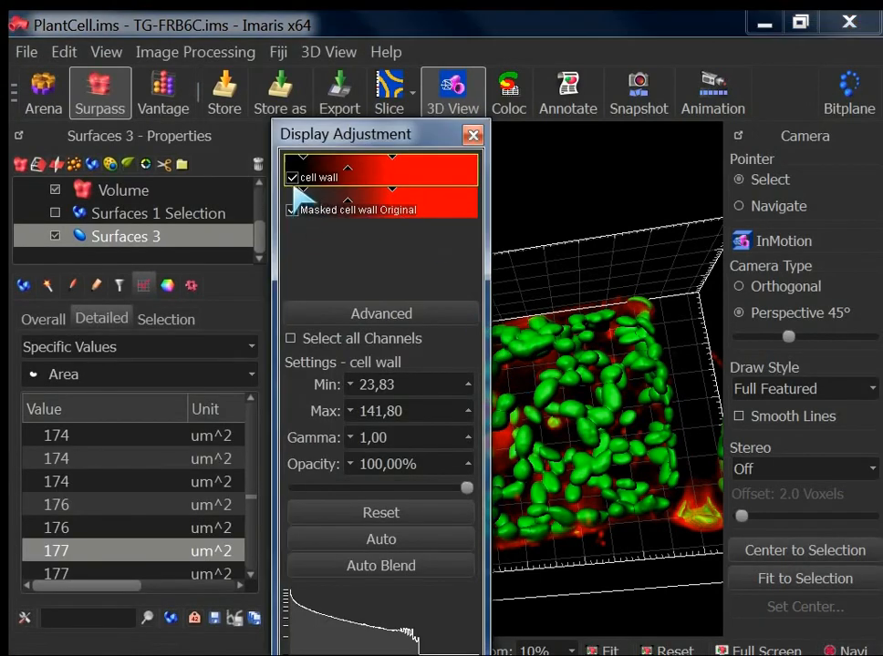
{"action": "left_click", "coordinate": [291, 178]}
{"action": "left_click", "coordinate": [472, 134]}
{"action": "left_click", "coordinate": [188, 96]}
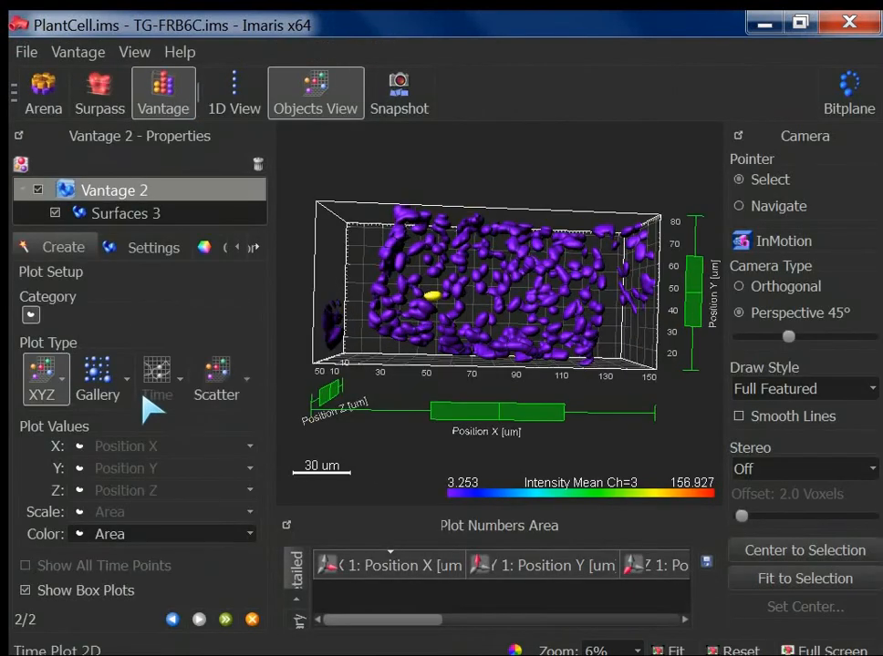
Step: Set the plot to a 3D Color scatter colored by Intensity Mean Ch=2
{"action": "left_click", "coordinate": [246, 381]}
{"action": "left_click", "coordinate": [292, 456]}
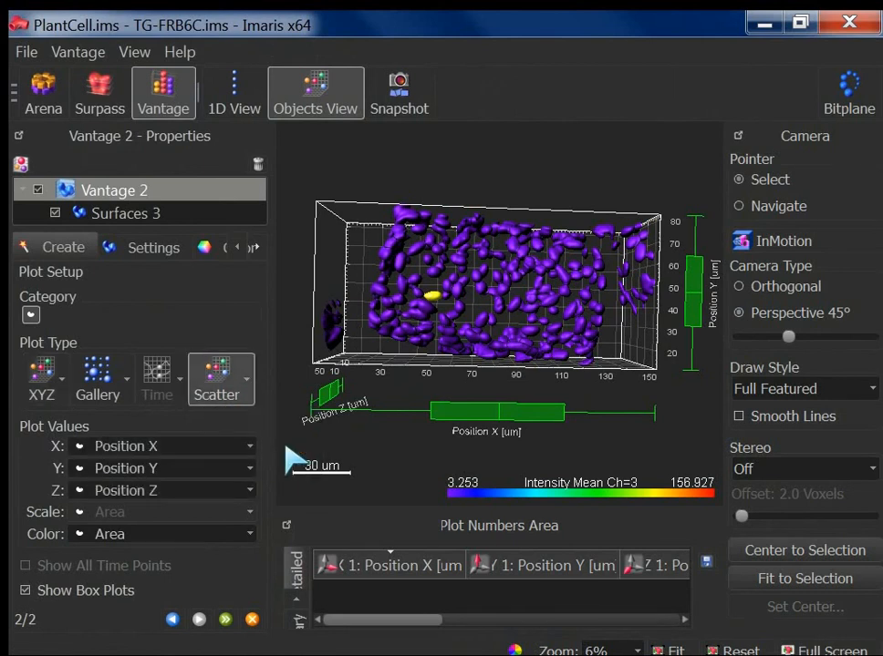
{"action": "left_click", "coordinate": [197, 533]}
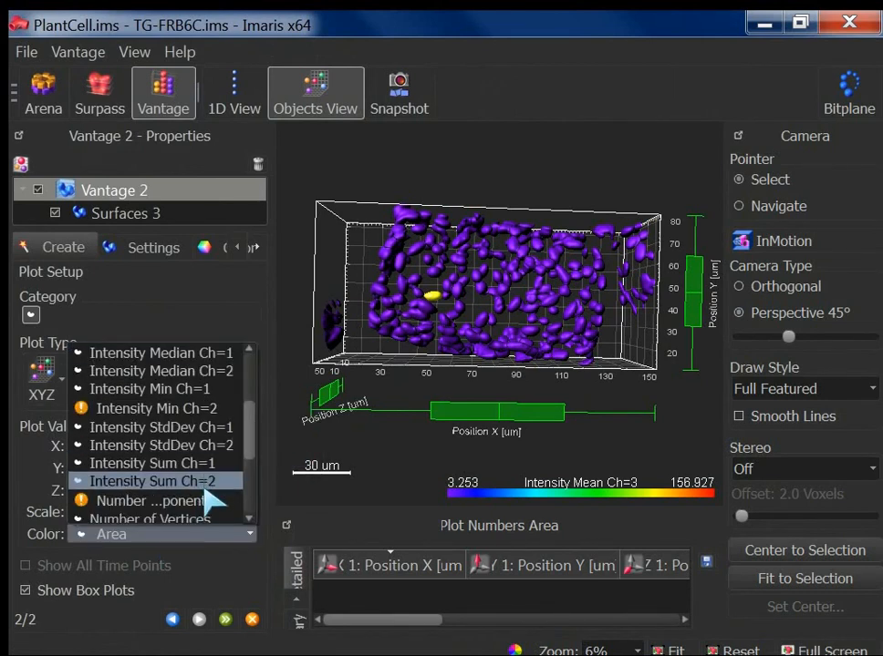
{"action": "scroll", "coordinate": [256, 453], "scroll_direction": "up", "scroll_amount": 3}
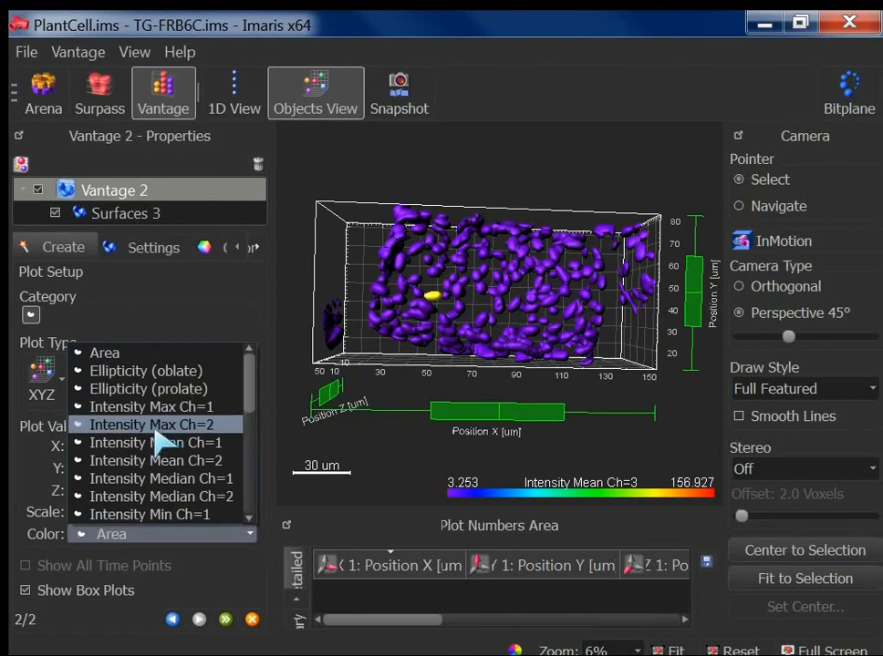
{"action": "left_click", "coordinate": [168, 463]}
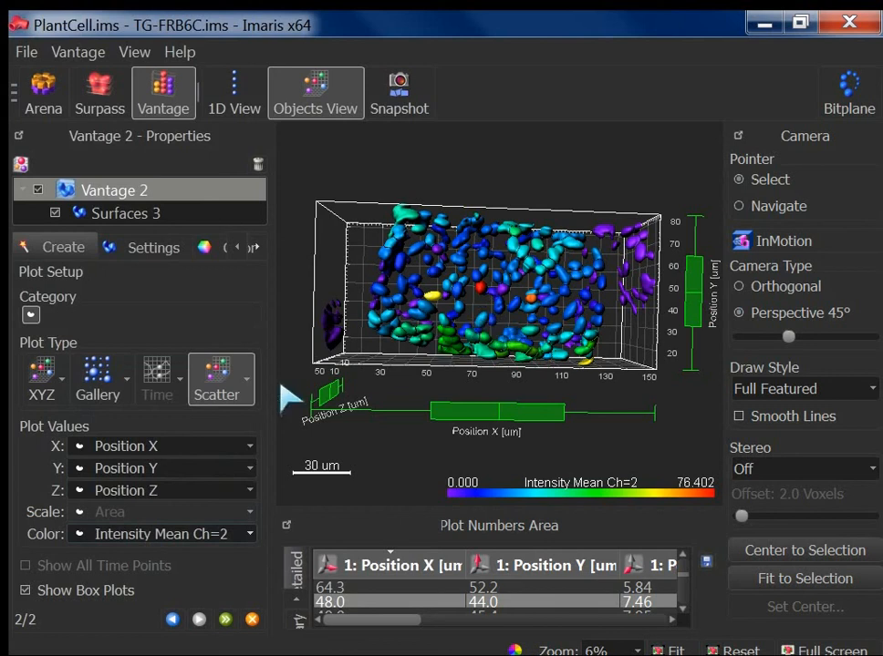
Step: Change the plot to the colored Gallery variant and widen the properties area to show the full statistic names
{"action": "left_click", "coordinate": [131, 401]}
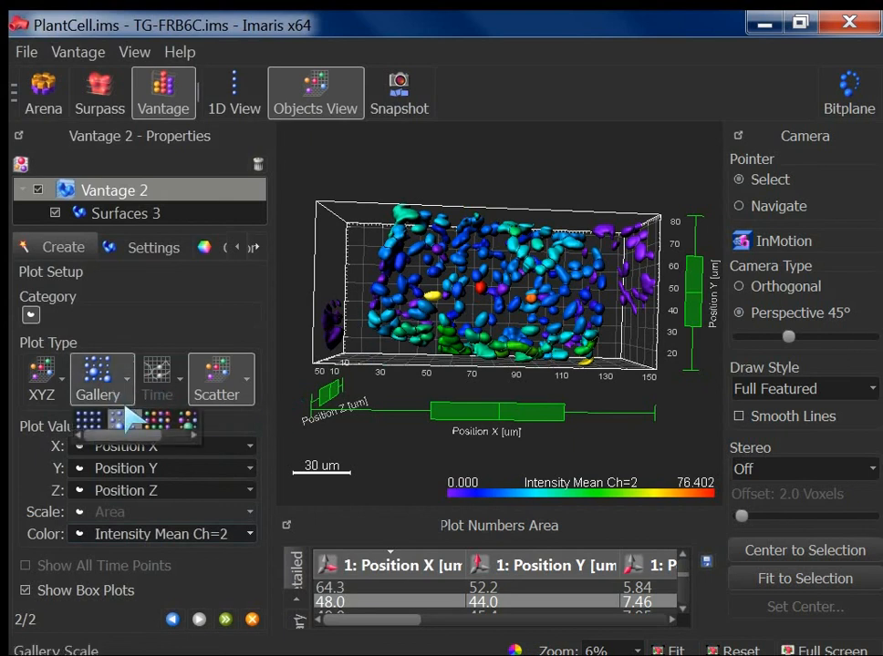
{"action": "left_click", "coordinate": [149, 423]}
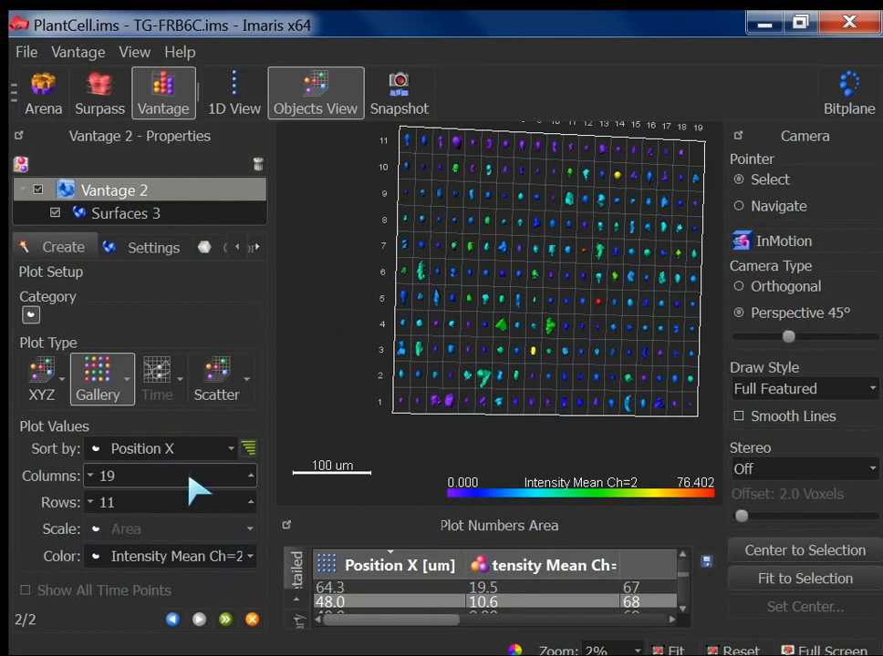
{"action": "left_click_drag", "start_coordinate": [138, 477], "coordinate": [86, 481]}
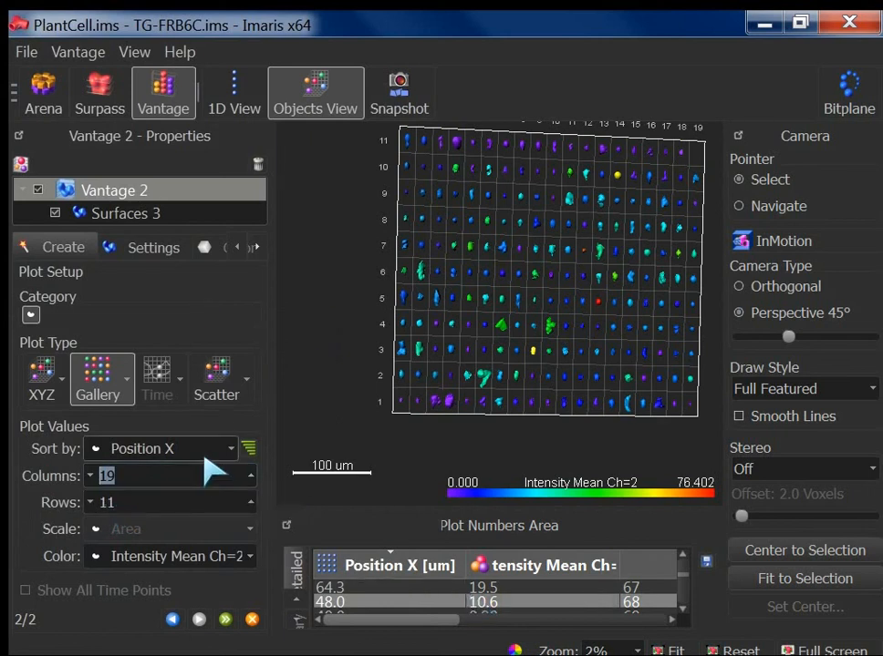
{"action": "left_click", "coordinate": [231, 449]}
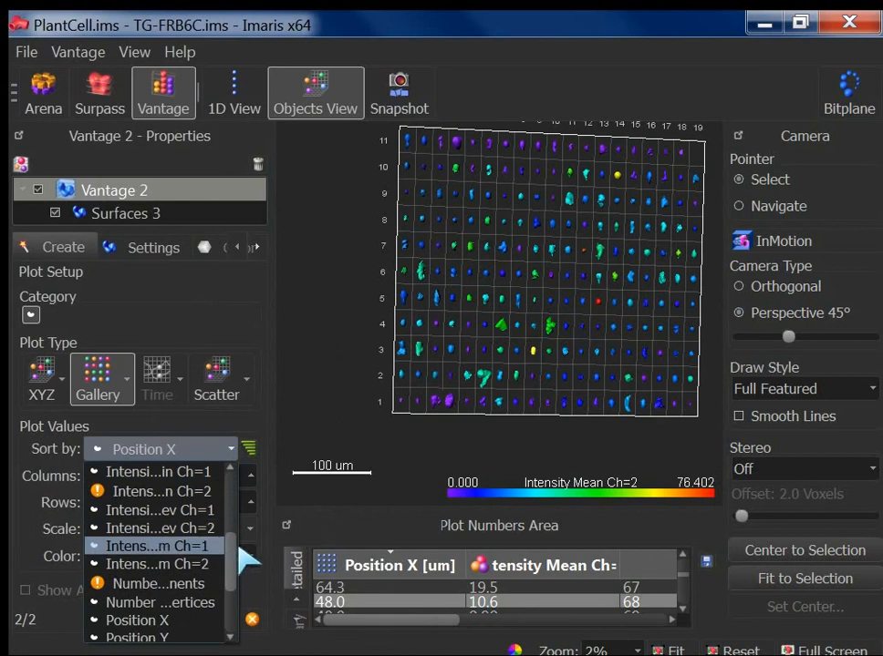
{"action": "left_click", "coordinate": [287, 447]}
{"action": "left_click_drag", "start_coordinate": [275, 429], "coordinate": [483, 433]}
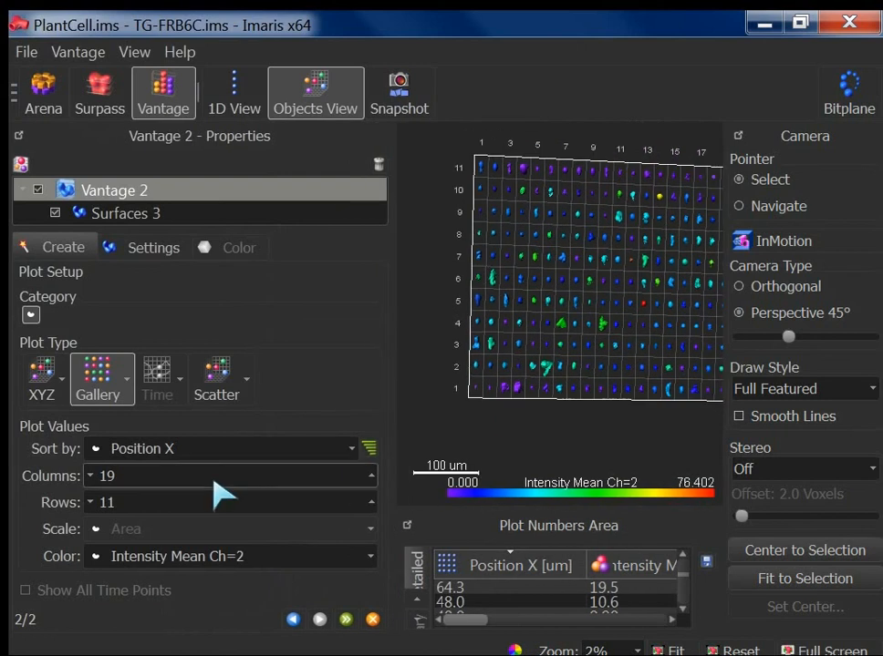
Step: Sort the gallery plot by Intensity Mean Ch=2 and narrow the properties area to give the plot more room
{"action": "left_click", "coordinate": [246, 451]}
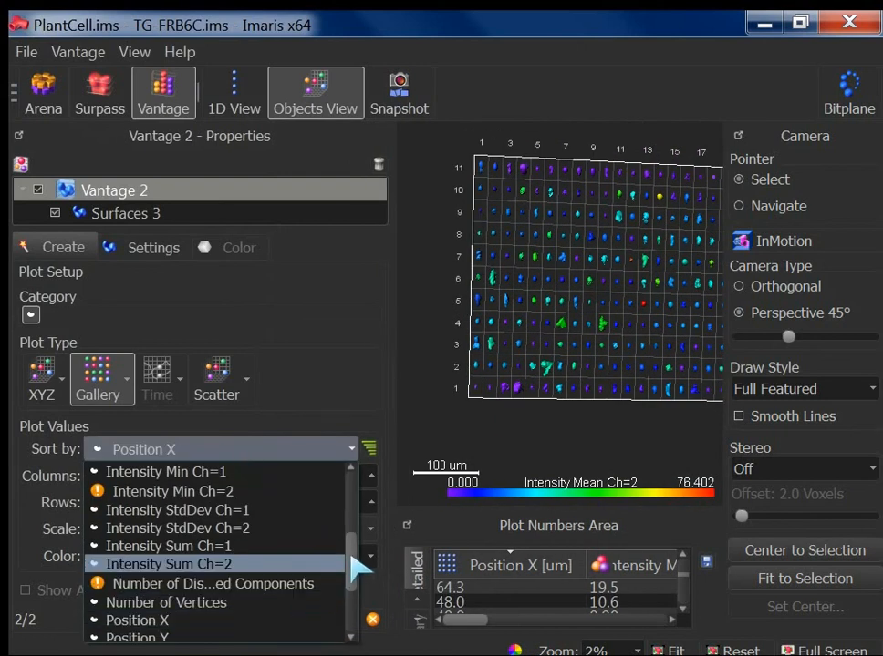
{"action": "left_click_drag", "start_coordinate": [352, 553], "coordinate": [357, 522]}
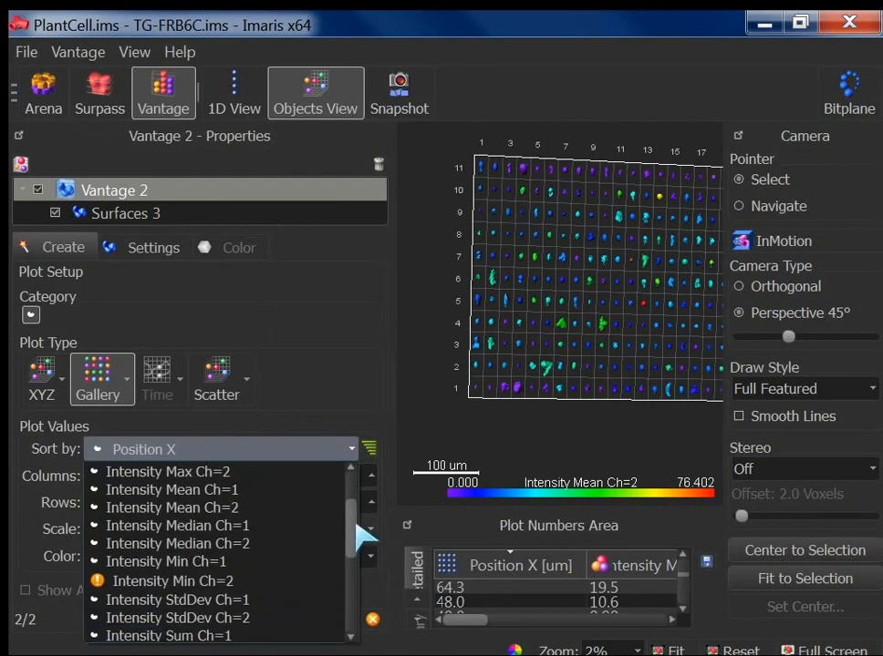
{"action": "left_click", "coordinate": [243, 508]}
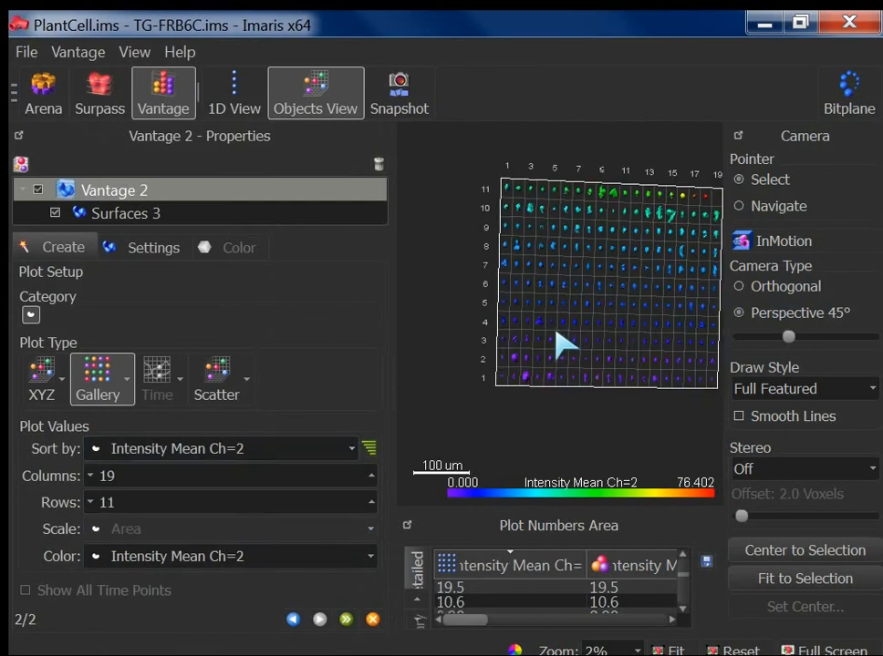
{"action": "left_click_drag", "start_coordinate": [398, 329], "coordinate": [237, 303]}
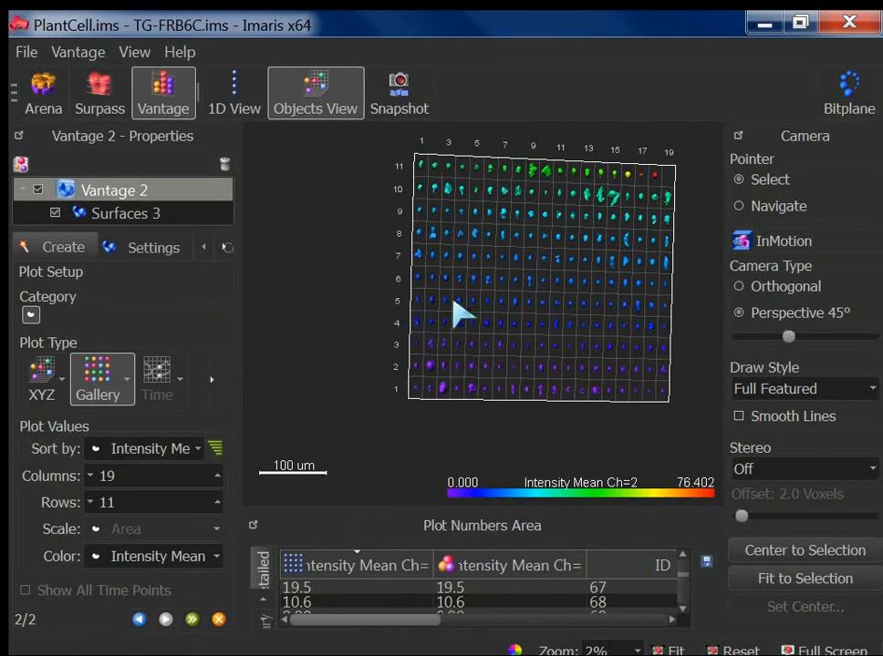
Step: Select the large irregular chloroplast in row 4 of the gallery and enlarge the Plot Numbers Area around its values
{"action": "key", "text": "Escape"}
{"action": "mouse_move", "coordinate": [504, 280]}
{"action": "left_mouse_down"}
{"action": "mouse_move", "coordinate": [484, 339]}
{"action": "mouse_move", "coordinate": [516, 233]}
{"action": "mouse_move", "coordinate": [484, 241]}
{"action": "mouse_move", "coordinate": [494, 299]}
{"action": "left_mouse_up"}
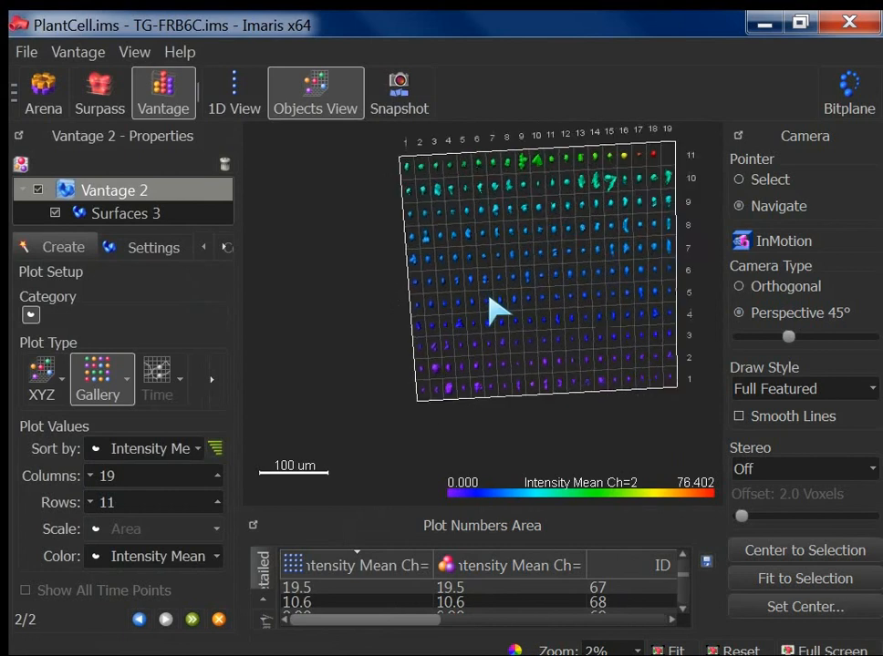
{"action": "scroll", "coordinate": [521, 321], "scroll_direction": "up", "scroll_amount": 5}
{"action": "scroll", "coordinate": [529, 337], "scroll_direction": "up", "scroll_amount": 3}
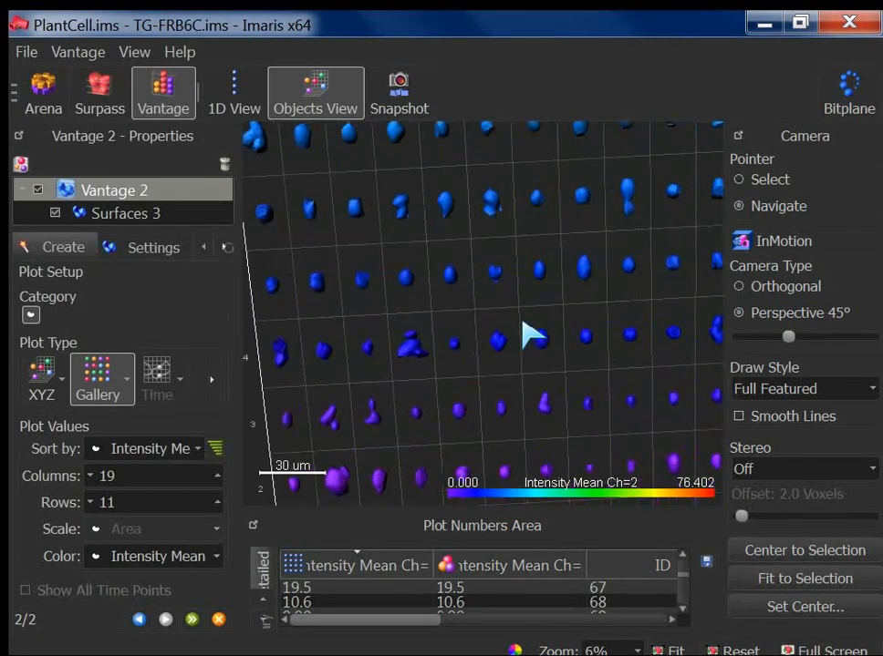
{"action": "mouse_move", "coordinate": [394, 348]}
{"action": "left_mouse_down"}
{"action": "mouse_move", "coordinate": [414, 327]}
{"action": "mouse_move", "coordinate": [401, 339]}
{"action": "left_mouse_up"}
{"action": "key", "text": "Escape"}
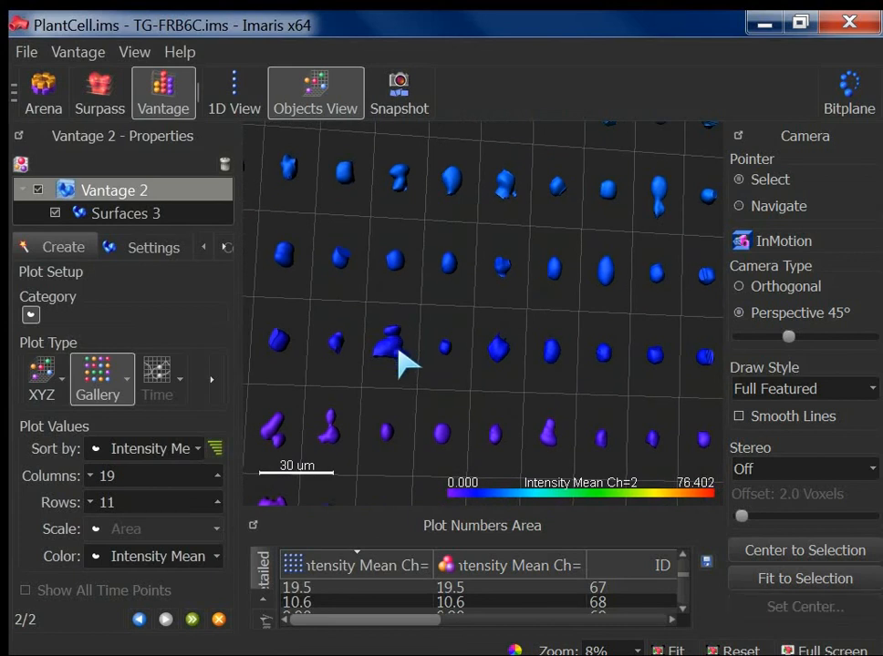
{"action": "left_click", "coordinate": [399, 352]}
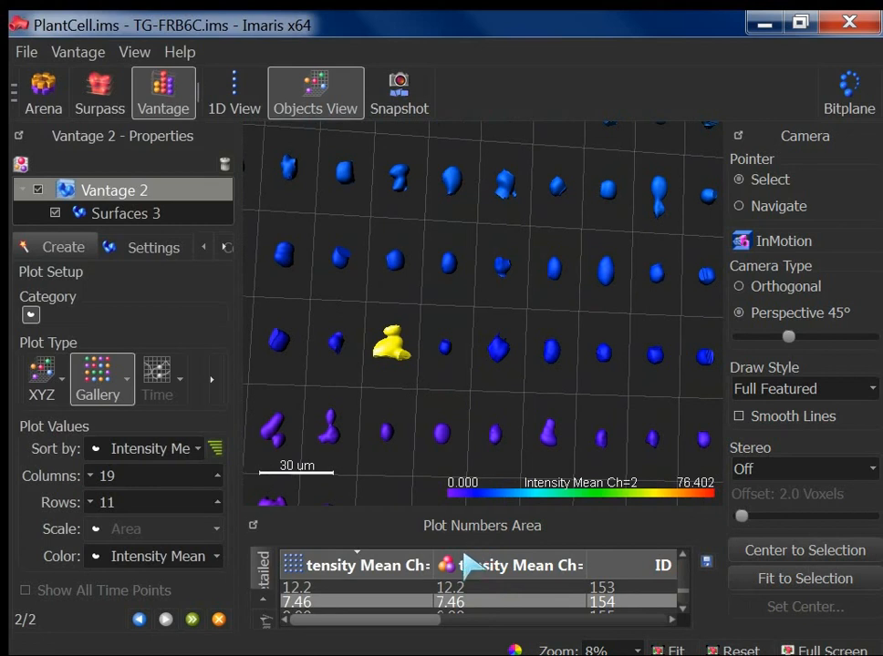
{"action": "key", "text": "Escape"}
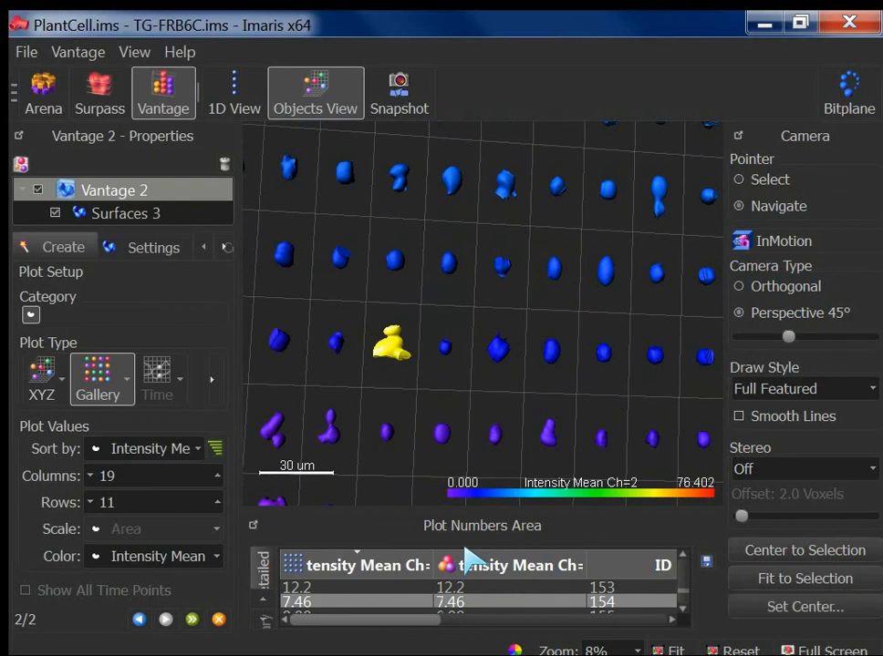
{"action": "left_click_drag", "start_coordinate": [466, 510], "coordinate": [469, 339]}
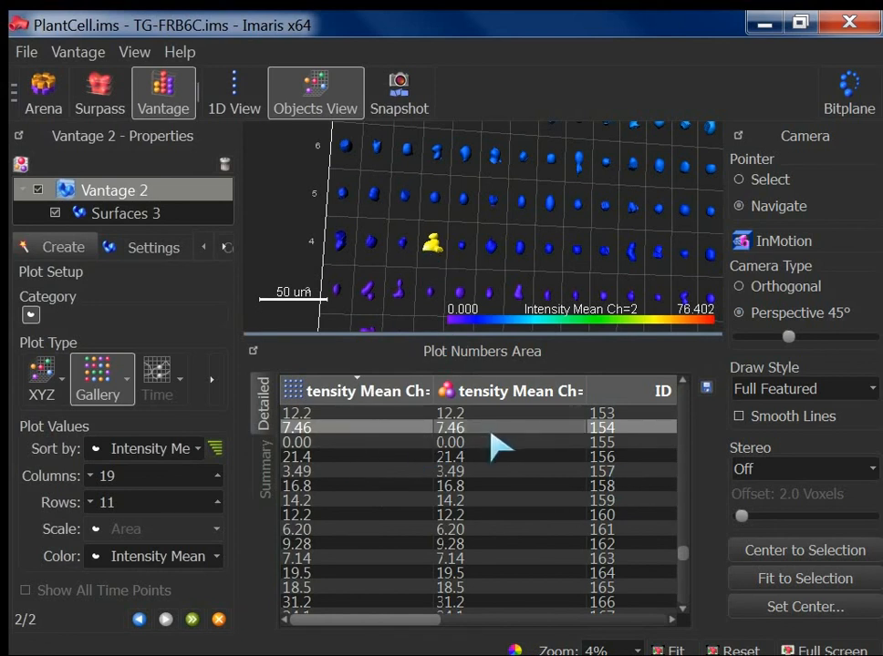
Step: Switch to the Surpass view and fit the view to the selected chloroplast to examine its shape
{"action": "left_click", "coordinate": [89, 93]}
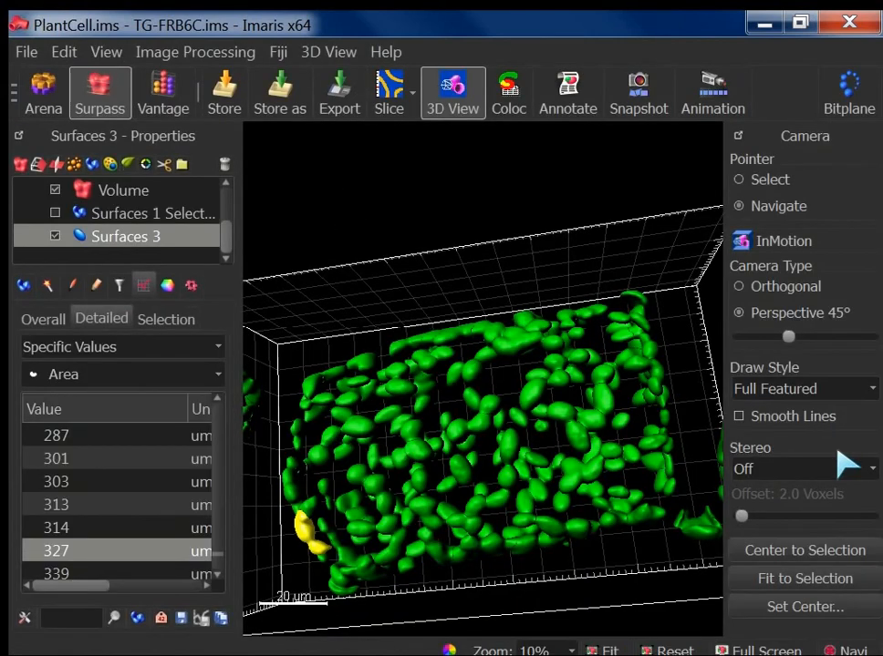
{"action": "left_click", "coordinate": [788, 580]}
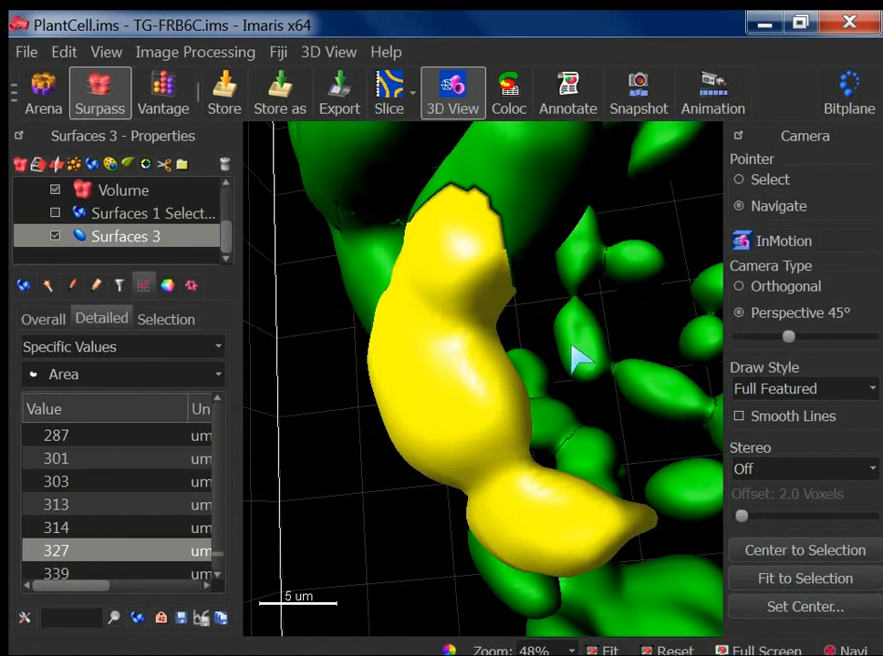
{"action": "scroll", "coordinate": [496, 444], "scroll_direction": "down", "scroll_amount": 2}
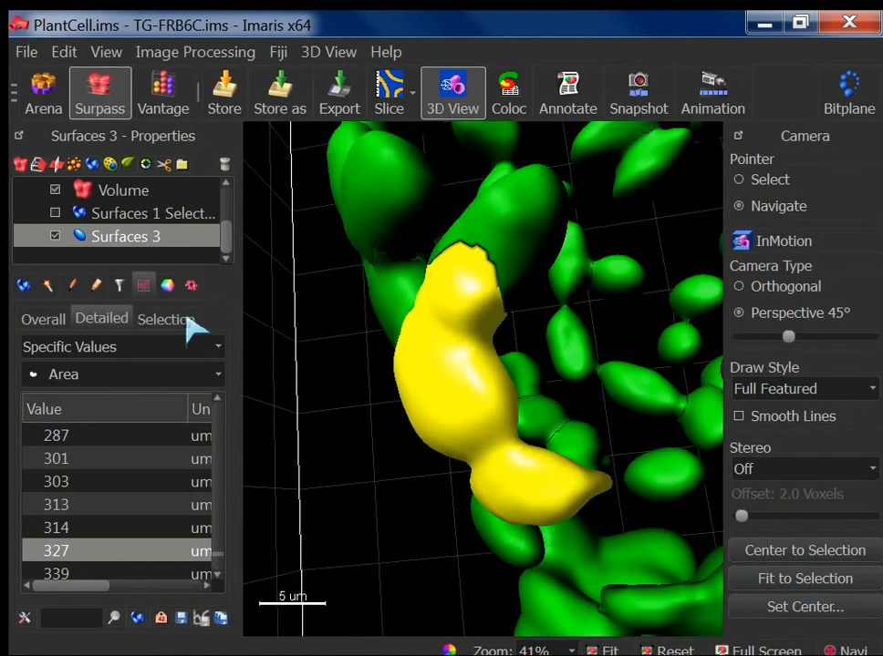
Step: Hide Surfaces 3 in the Surpass scene, leaving the Volume shown
{"action": "left_click", "coordinate": [56, 236]}
{"action": "left_click", "coordinate": [56, 191]}
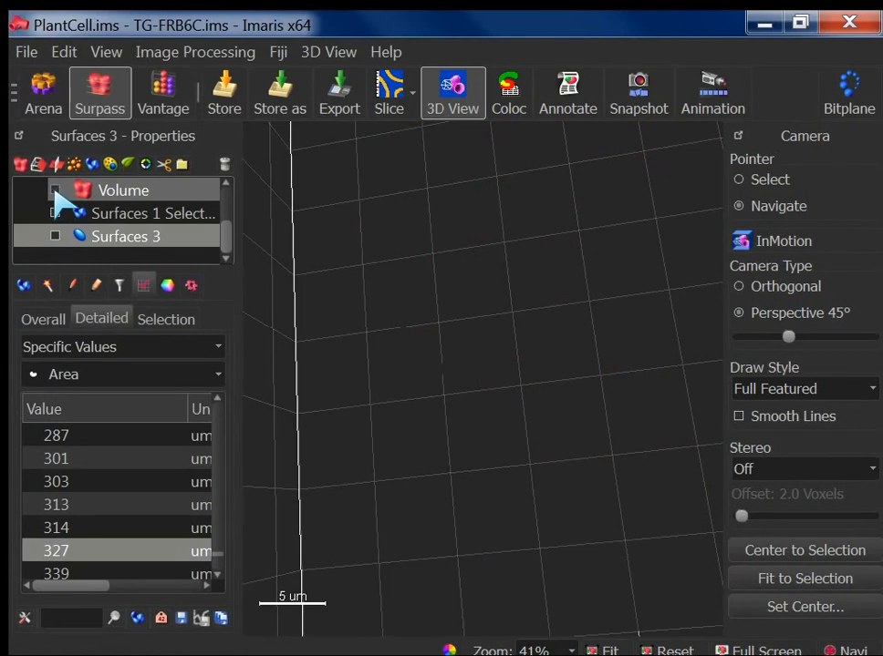
{"action": "left_click", "coordinate": [56, 190]}
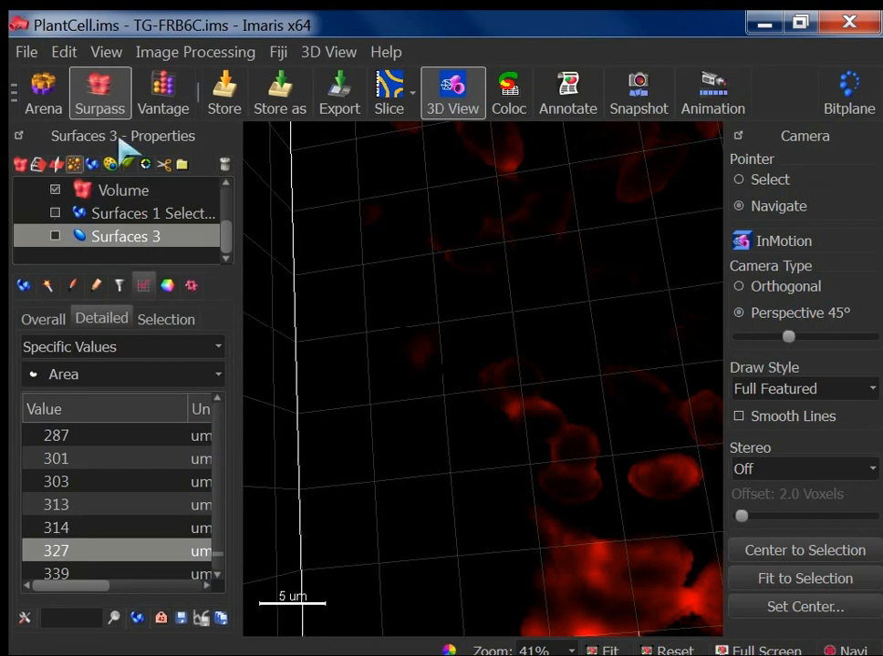
{"action": "left_click_drag", "start_coordinate": [541, 230], "coordinate": [517, 271]}
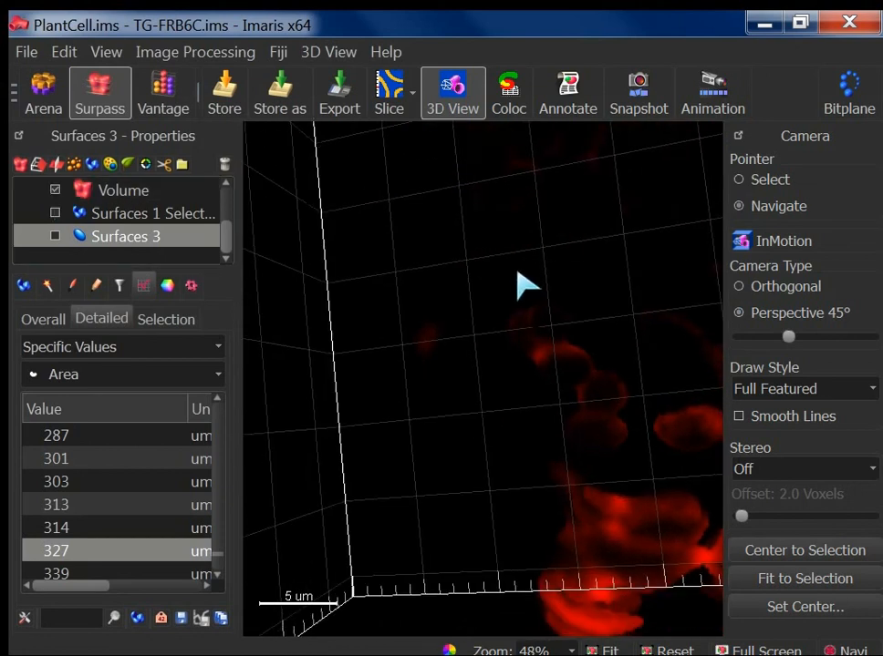
Step: Check the snapshot option in Vantage, return to Surpass and open the snapshot settings with the whole volume in view
{"action": "left_click", "coordinate": [158, 86]}
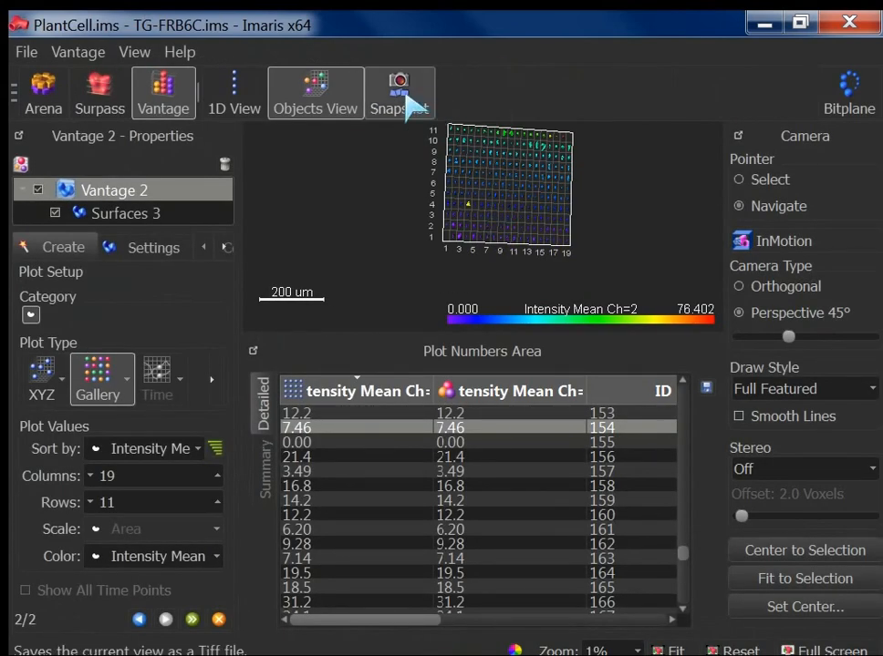
{"action": "left_click", "coordinate": [96, 111]}
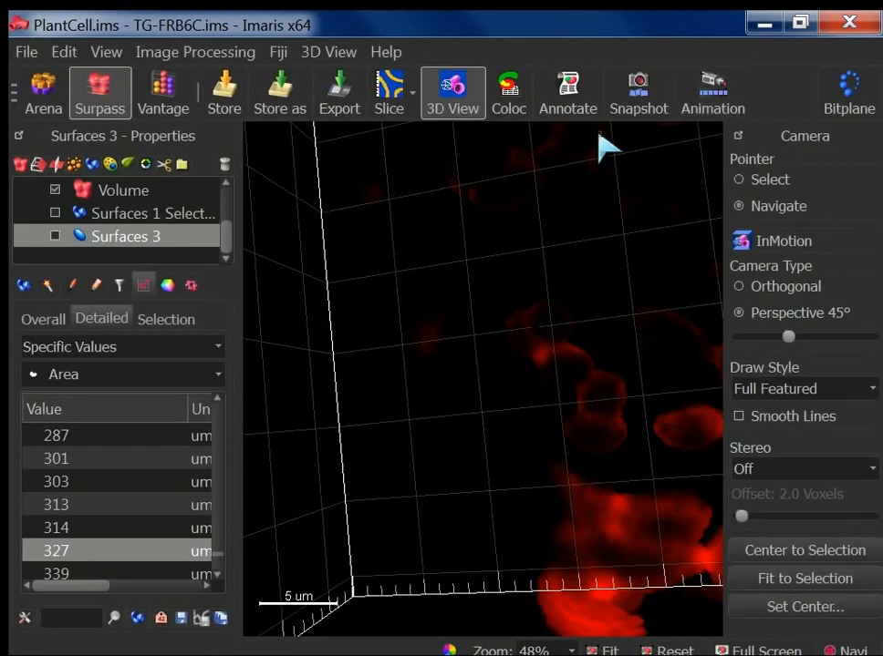
{"action": "left_click", "coordinate": [635, 105]}
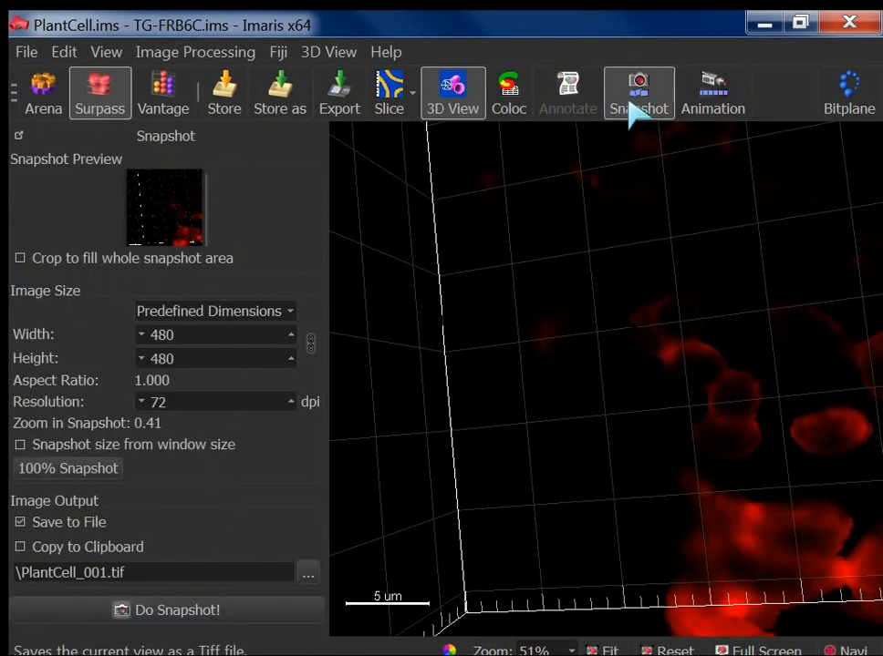
{"action": "scroll", "coordinate": [588, 387], "scroll_direction": "down", "scroll_amount": 5}
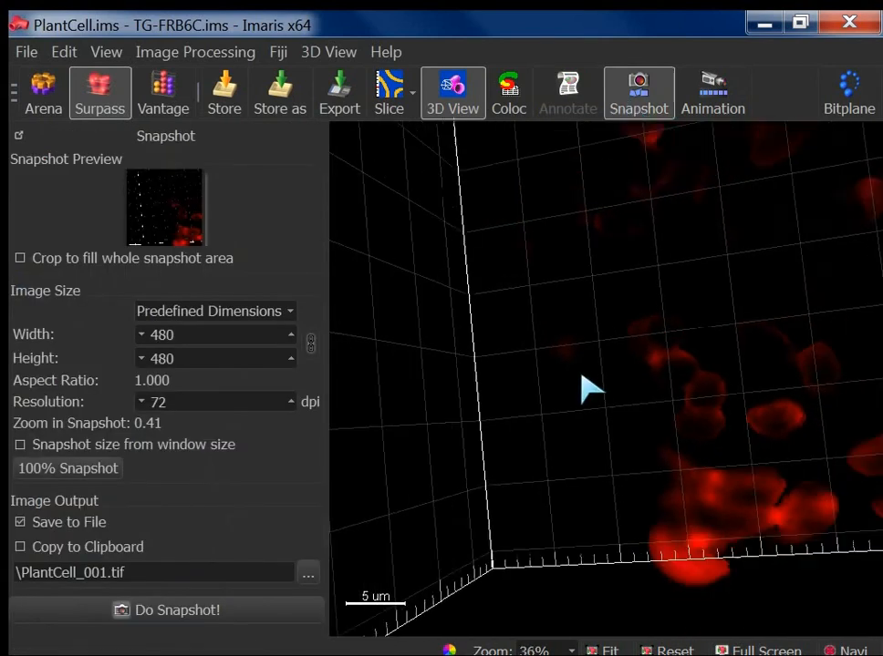
{"action": "scroll", "coordinate": [602, 385], "scroll_direction": "down", "scroll_amount": 5}
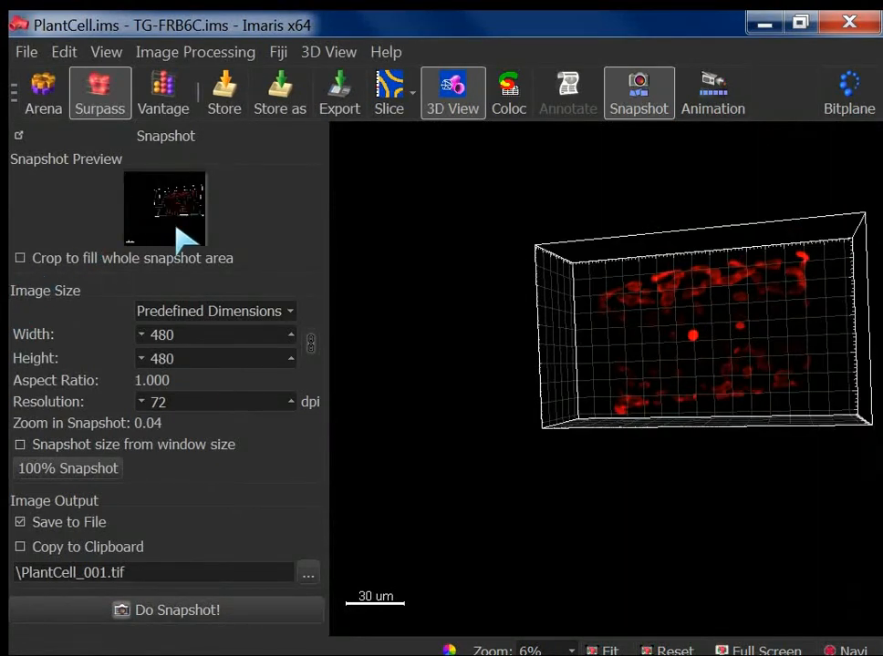
Step: Crop the snapshot to fill its whole area, with the volume fitted to the view and the scale bar nearer the corner
{"action": "left_click", "coordinate": [21, 259]}
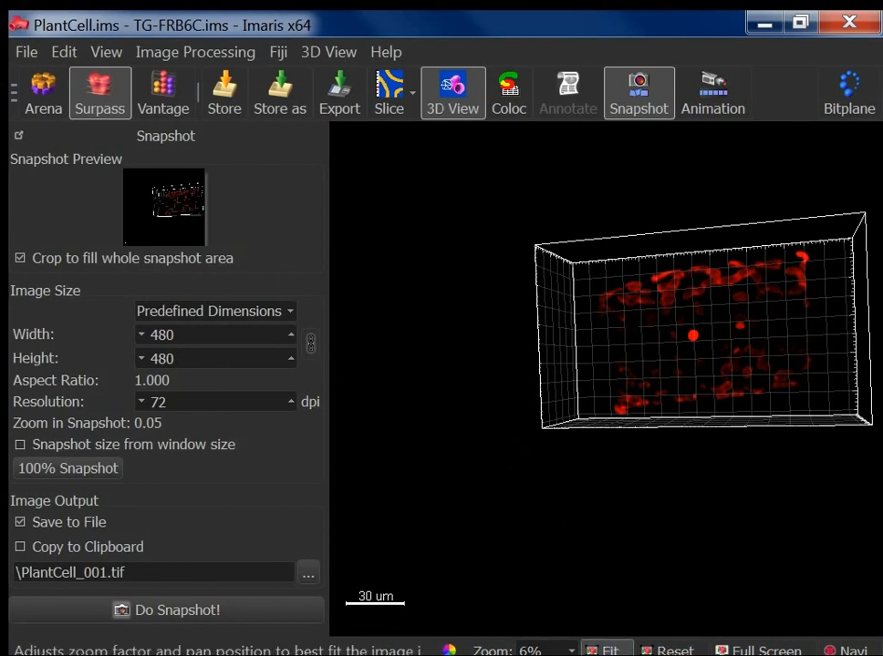
{"action": "left_click", "coordinate": [604, 650]}
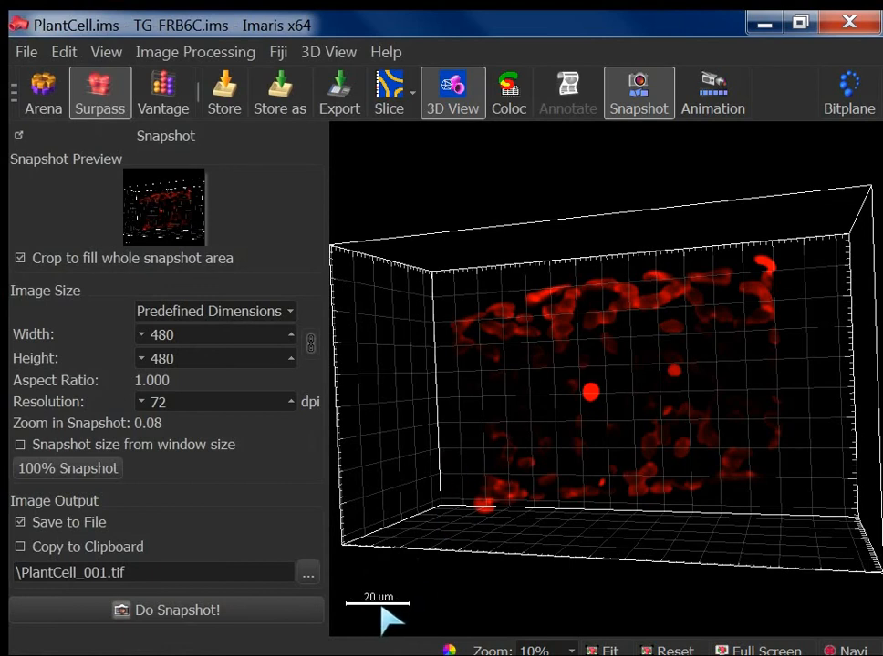
{"action": "left_click_drag", "start_coordinate": [397, 609], "coordinate": [375, 625]}
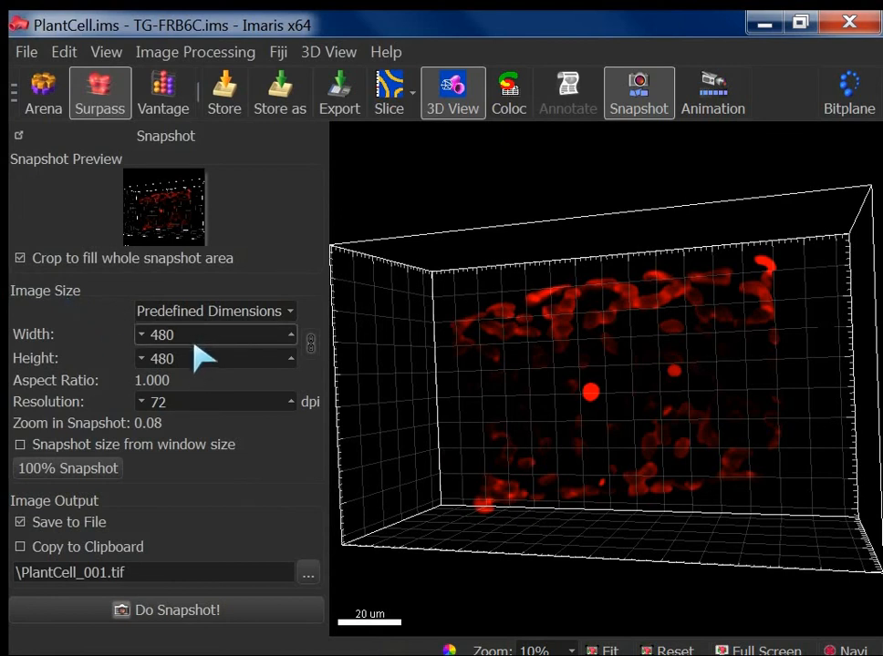
Step: Try the snapshot size taken from the window size and the 100% Snapshot size
{"action": "double_click", "coordinate": [155, 403]}
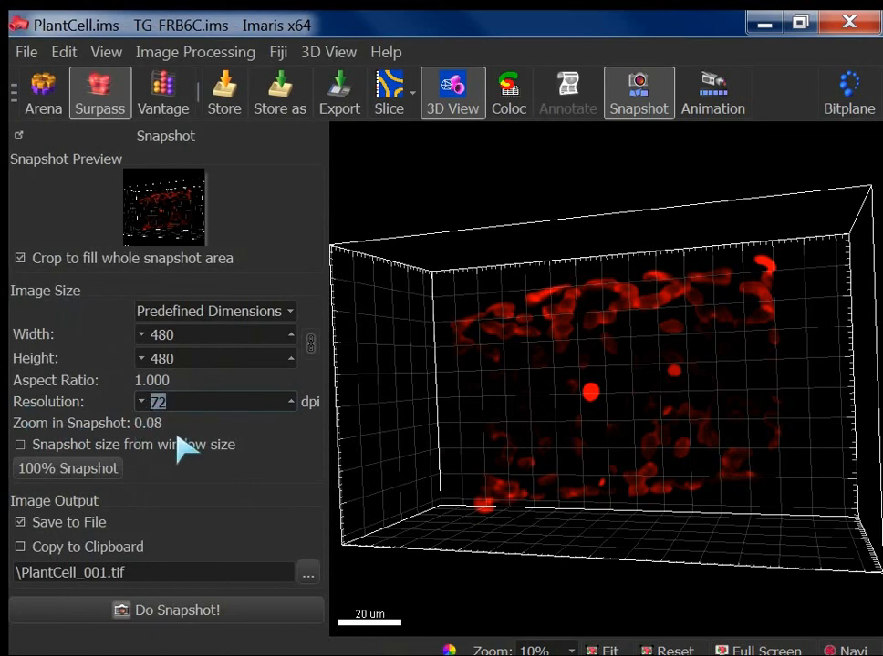
{"action": "left_click", "coordinate": [203, 401]}
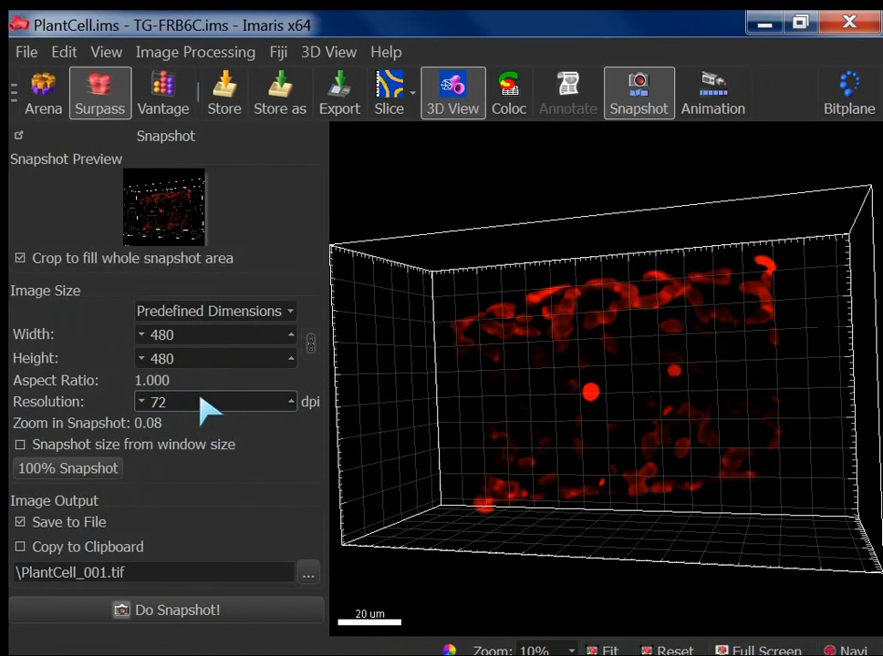
{"action": "left_click", "coordinate": [38, 450]}
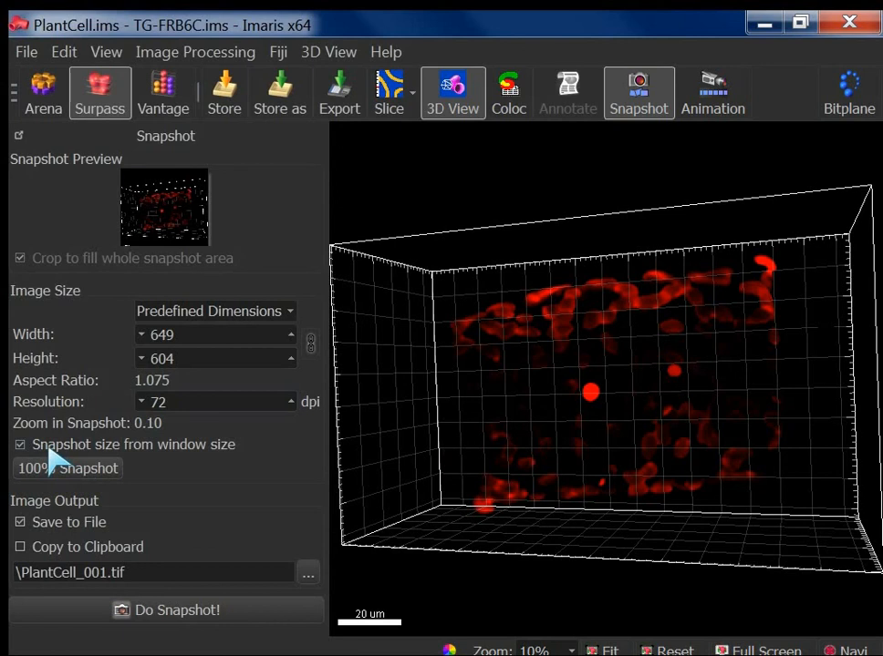
{"action": "left_click", "coordinate": [44, 470]}
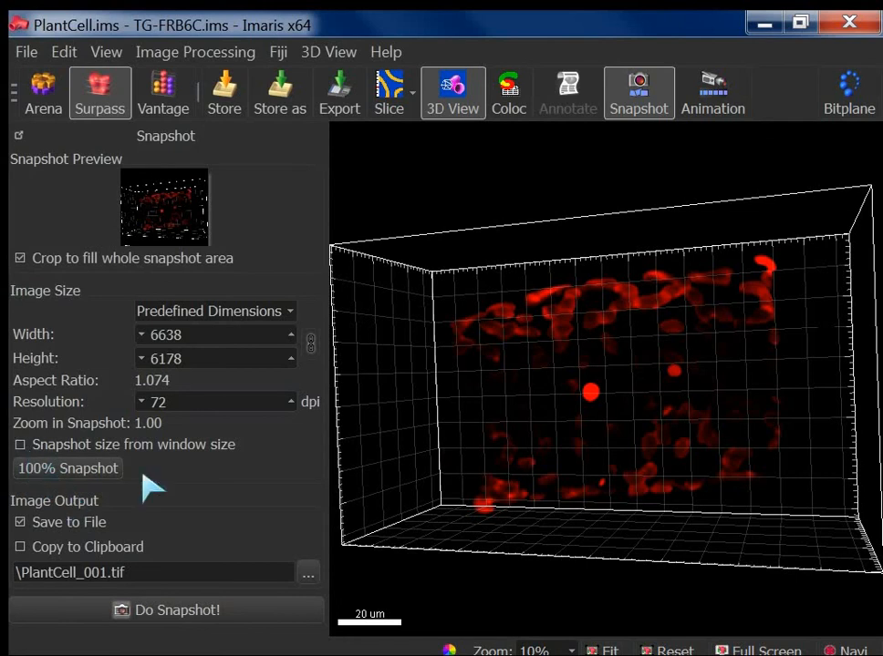
{"action": "double_click", "coordinate": [155, 336]}
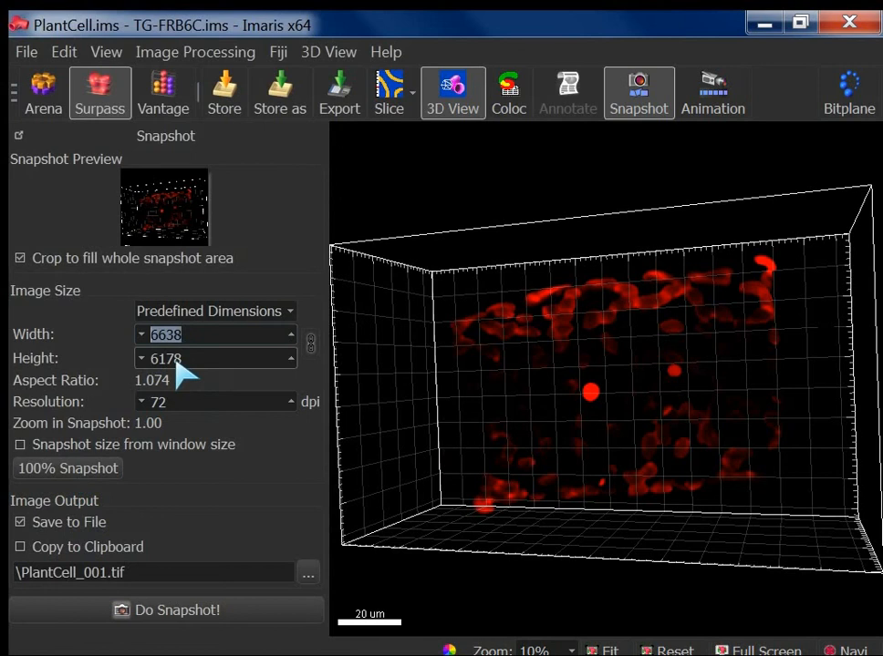
{"action": "left_click", "coordinate": [110, 467]}
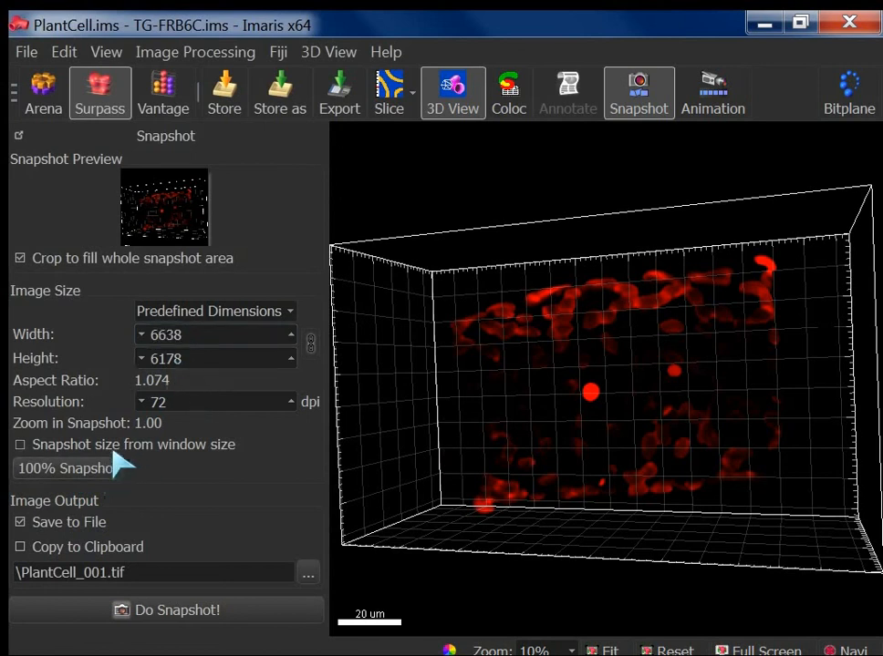
Step: Take a snapshot sized from the window, saved to file and copied to the clipboard
{"action": "left_click", "coordinate": [20, 445]}
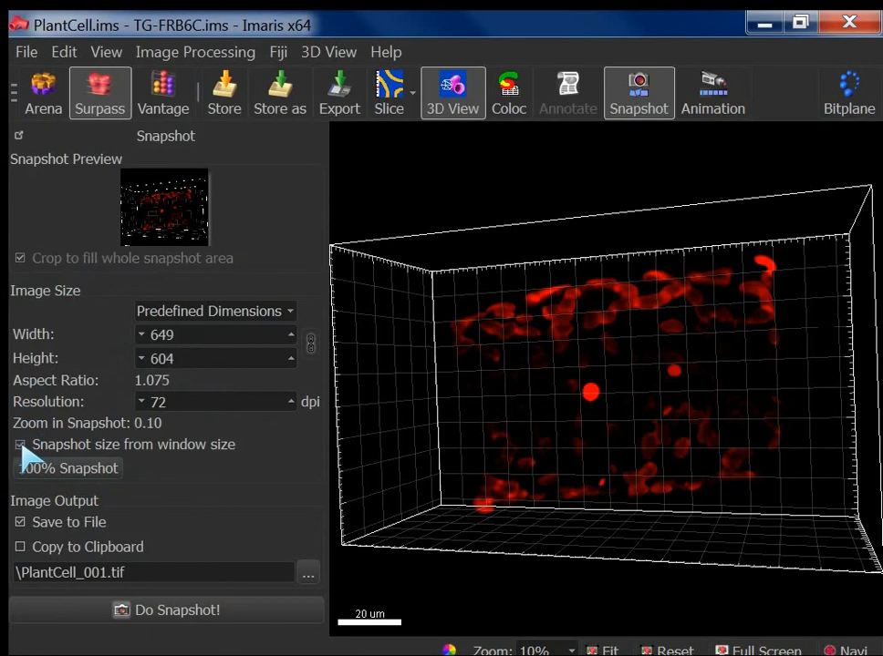
{"action": "double_click", "coordinate": [148, 339]}
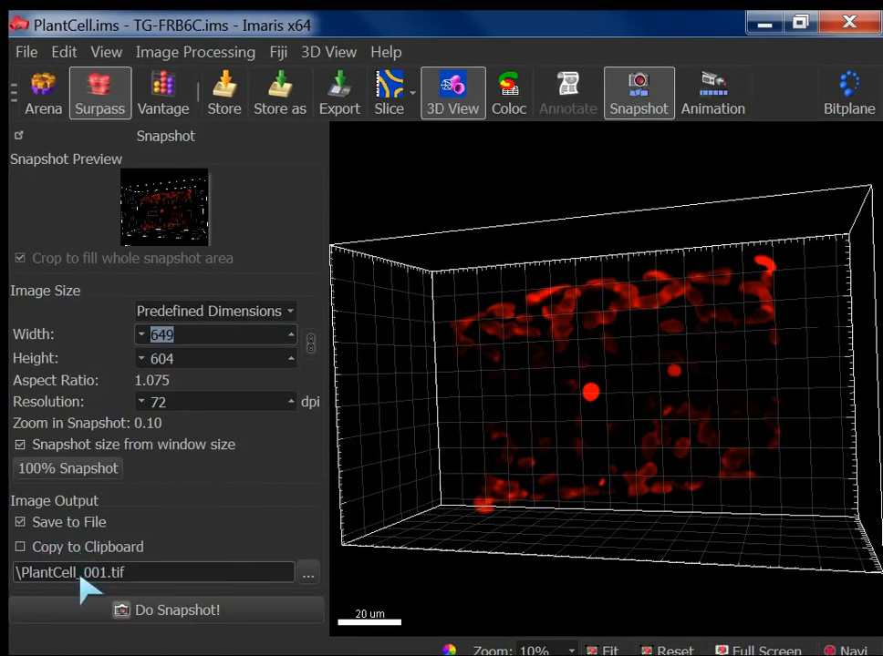
{"action": "left_click", "coordinate": [45, 552]}
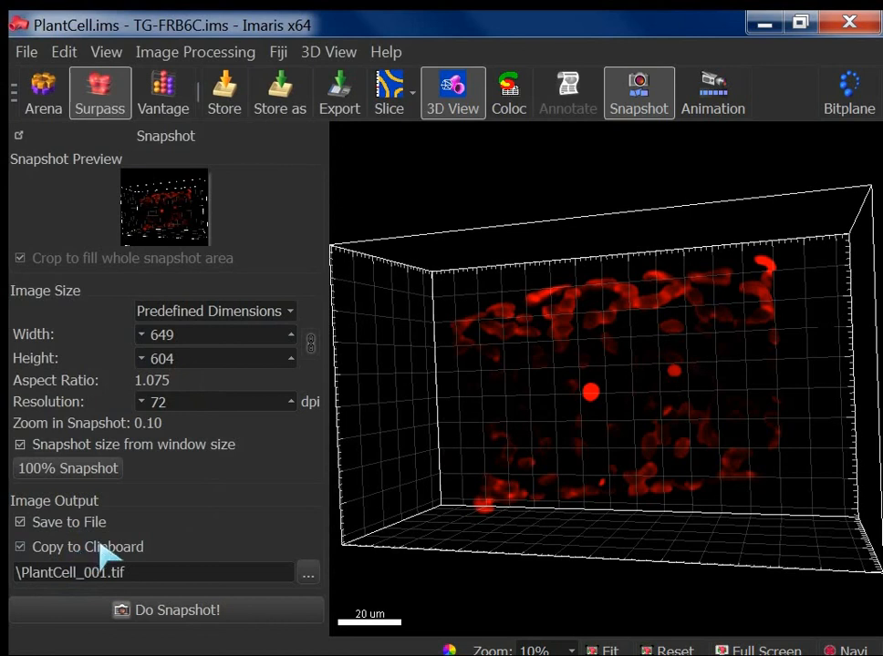
{"action": "left_click", "coordinate": [157, 617]}
{"action": "left_click", "coordinate": [20, 547]}
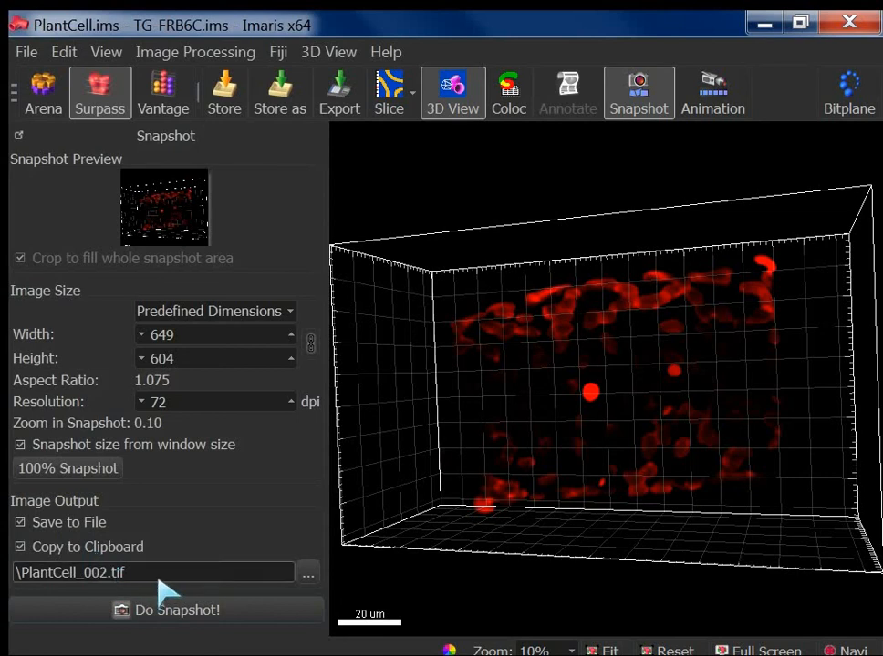
Step: Check the snapshot's output path and its file name and format options without changing them
{"action": "left_click_drag", "start_coordinate": [47, 575], "coordinate": [91, 569]}
{"action": "left_click", "coordinate": [94, 571]}
{"action": "left_click_drag", "start_coordinate": [209, 576], "coordinate": [11, 567]}
{"action": "left_click", "coordinate": [310, 574]}
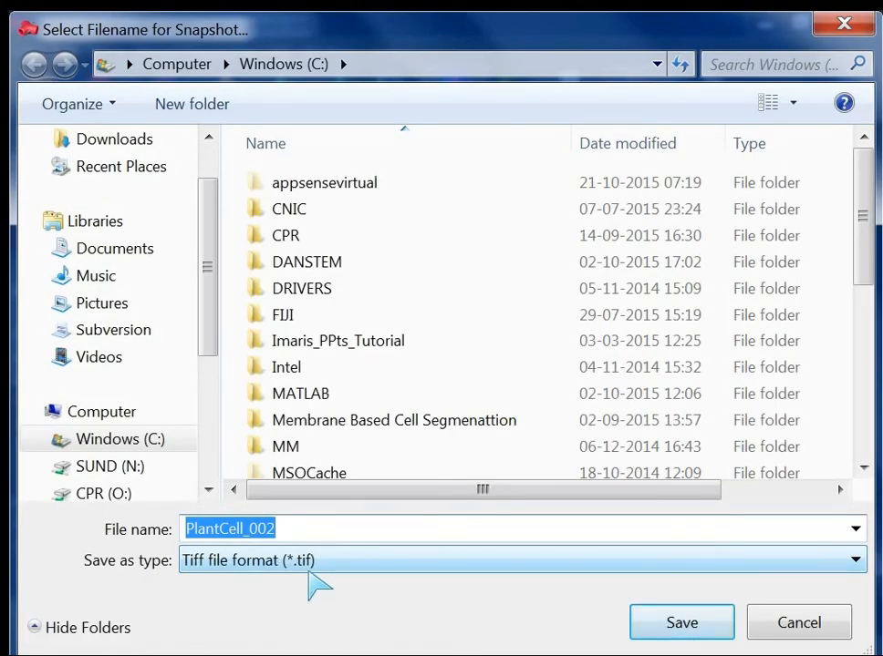
{"action": "mouse_move", "coordinate": [843, 625]}
{"action": "left_click", "coordinate": [816, 611]}
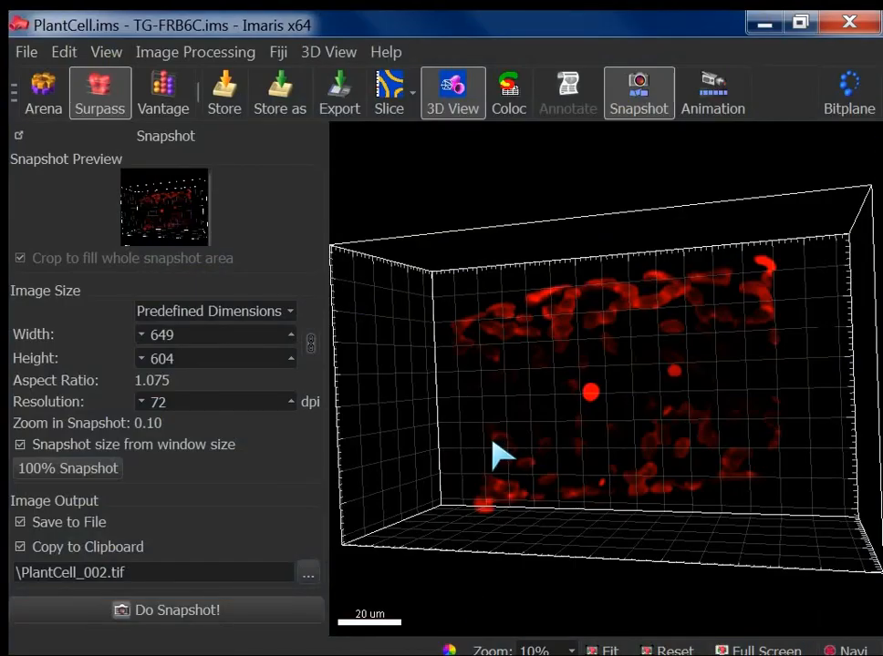
Step: Tilt the volume slightly and zoom out to 7% to view its whole bounding frame
{"action": "left_click_drag", "start_coordinate": [516, 341], "coordinate": [540, 400]}
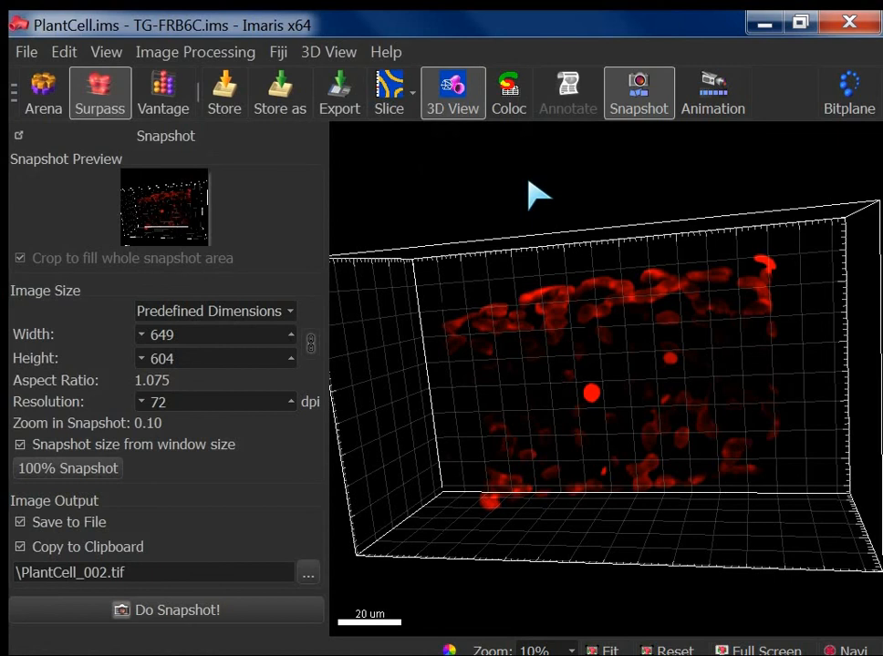
{"action": "left_click_drag", "start_coordinate": [675, 282], "coordinate": [650, 299]}
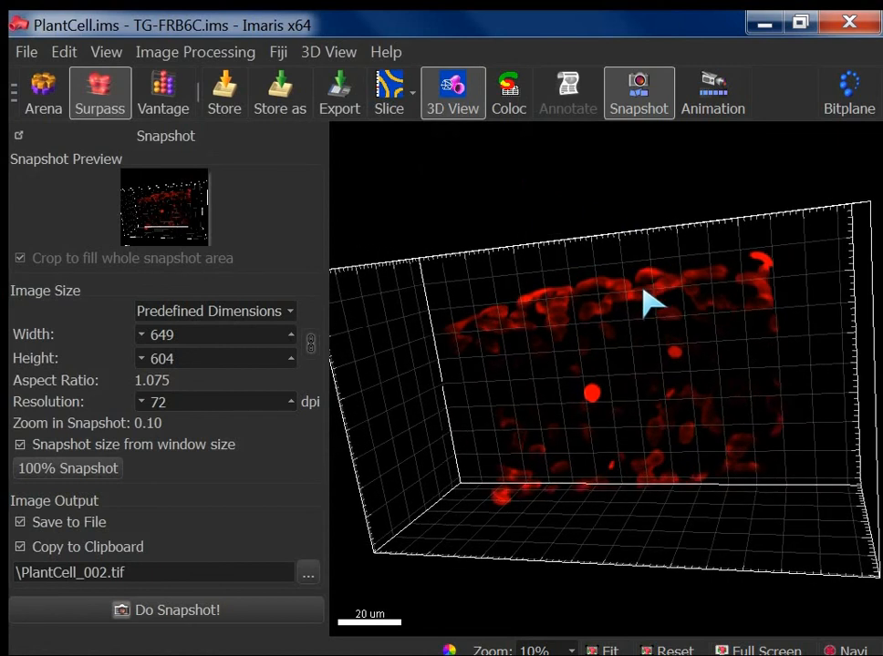
{"action": "scroll", "coordinate": [659, 321], "scroll_direction": "down", "scroll_amount": 3}
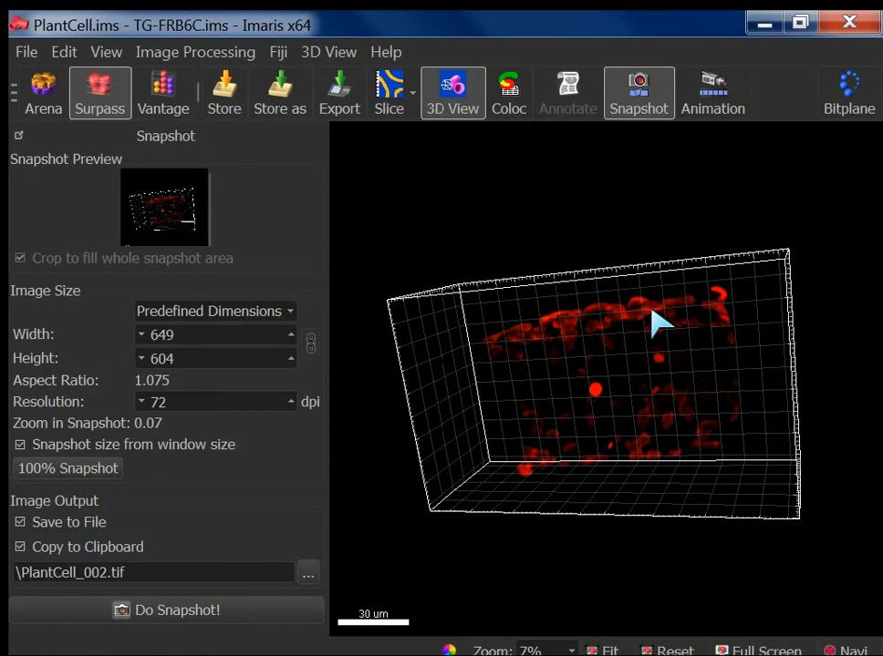
{"action": "left_click_drag", "start_coordinate": [590, 376], "coordinate": [591, 371]}
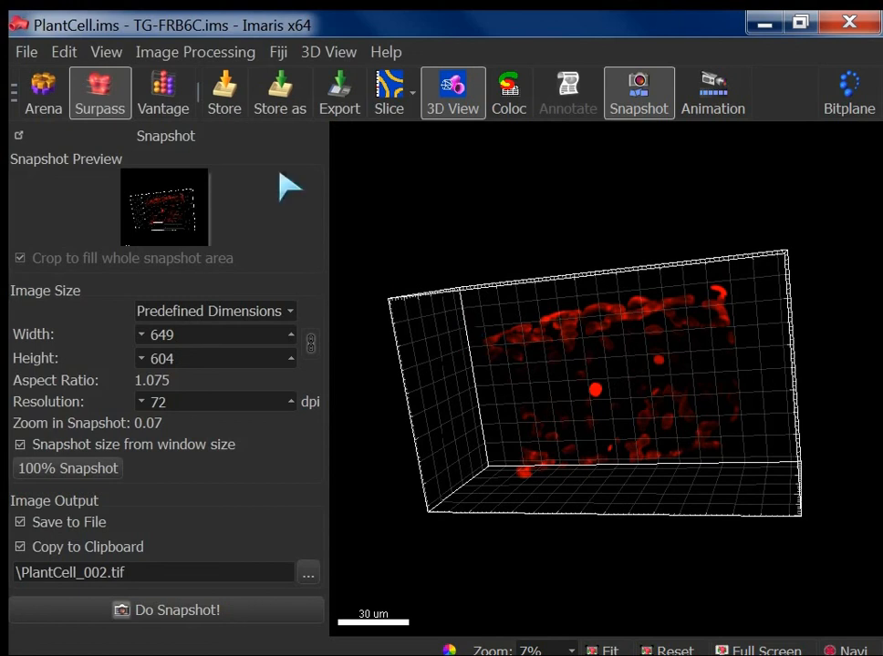
Step: Review the commands for exchanging images with Fiji and the image processing commands without running any
{"action": "left_click", "coordinate": [278, 55]}
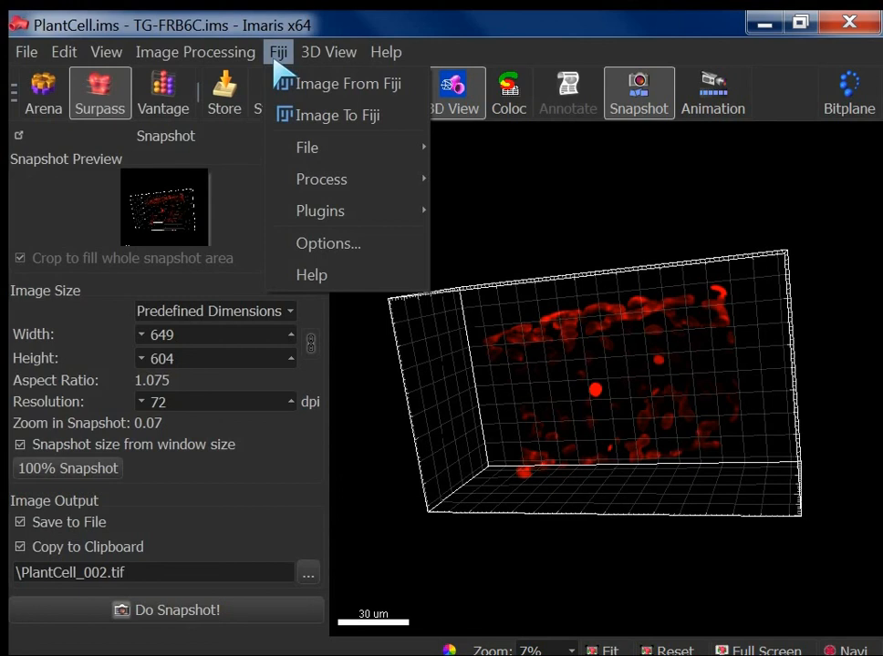
{"action": "mouse_move", "coordinate": [185, 48]}
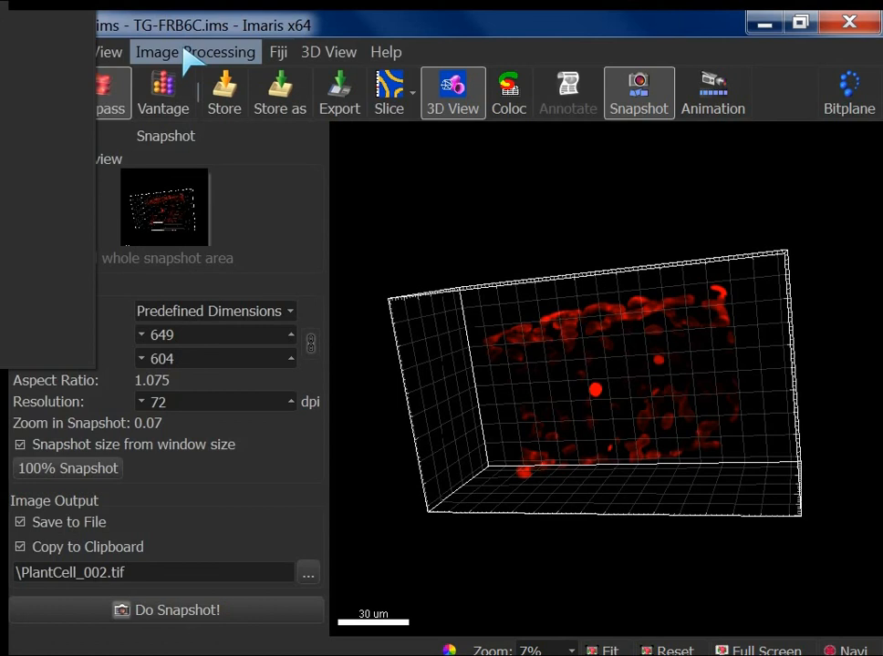
{"action": "left_click", "coordinate": [187, 52]}
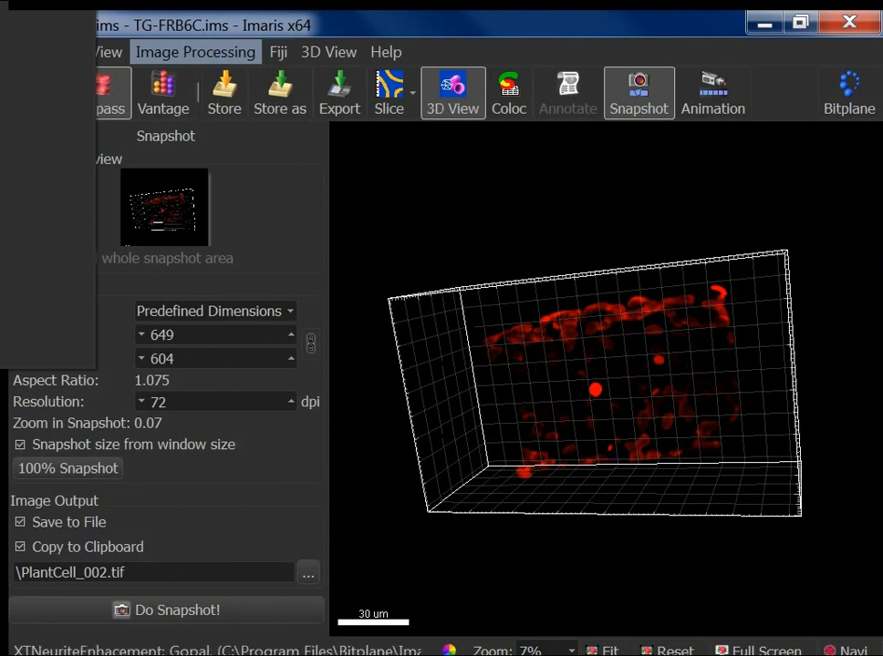
{"action": "key", "text": "Escape"}
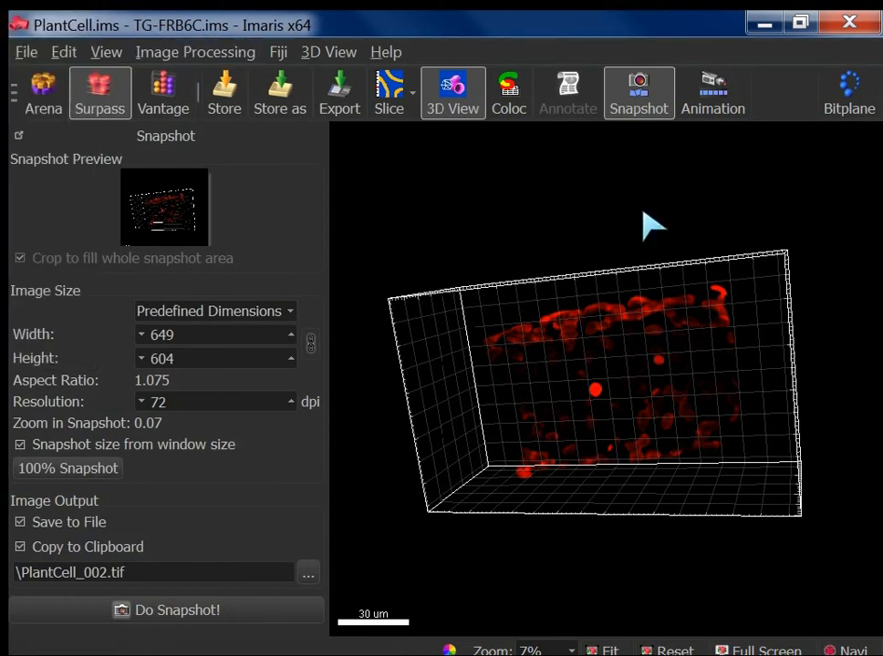
Step: Minimise the application window
{"action": "mouse_move", "coordinate": [377, 655]}
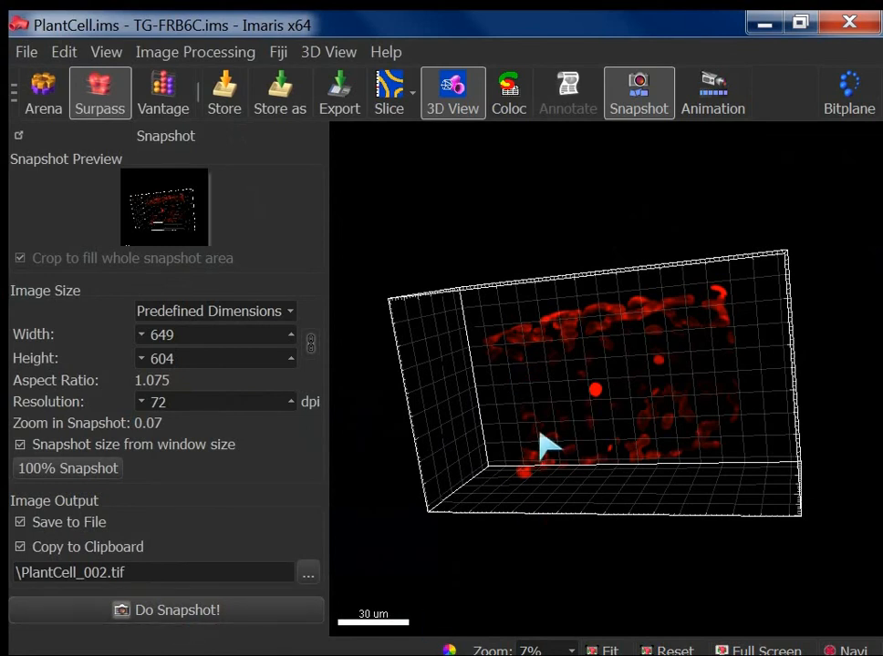
{"action": "left_click_drag", "start_coordinate": [547, 445], "coordinate": [521, 443]}
{"action": "left_click", "coordinate": [764, 24]}
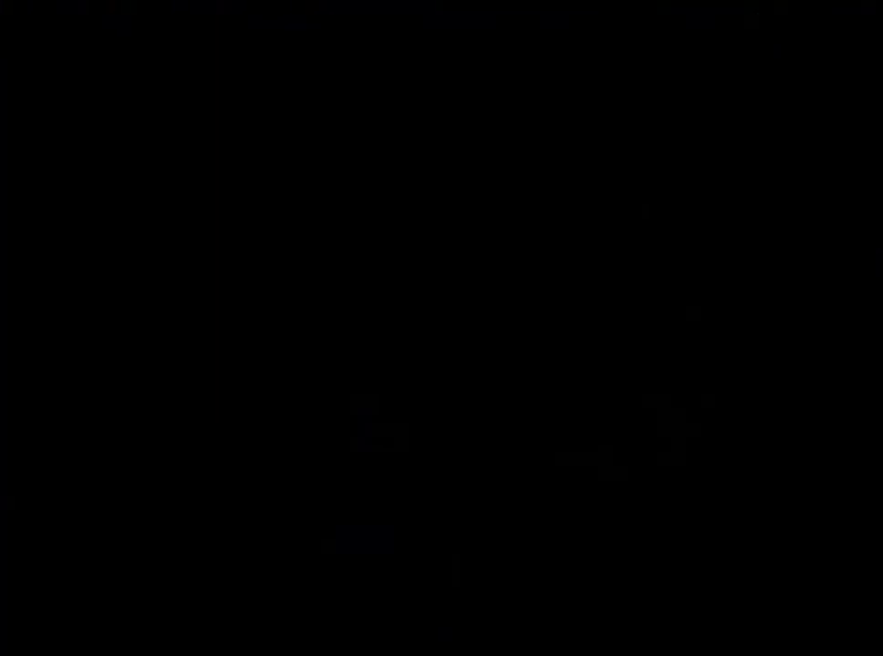